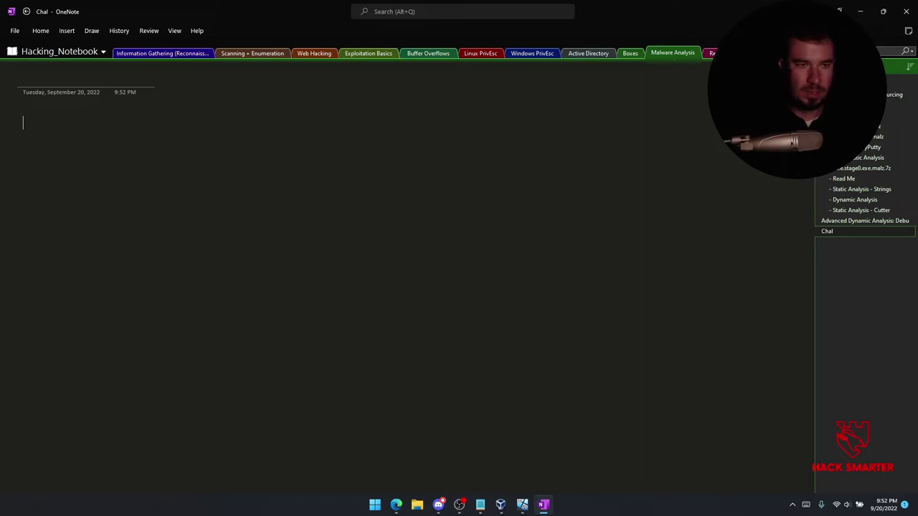
Retitle the page 'Challenge: Sikomode'.
{"action": "type", "text": "Challenge: Sl"}
{"action": "type", "text": "ko"}
{"action": "key", "text": "BackSpace"}
{"action": "key", "text": "BackSpace"}
{"action": "key", "text": "BackSpace"}
{"action": "type", "text": "ikomode"}
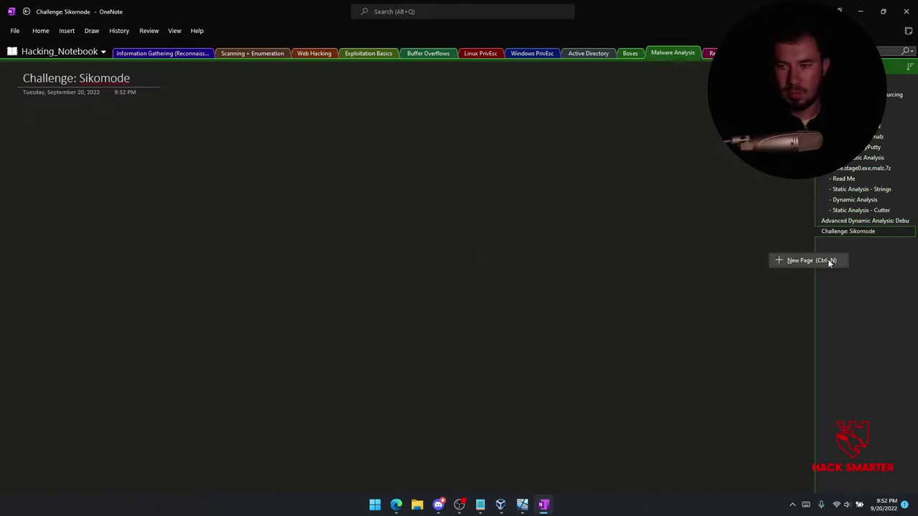
Add three new pages titled ReadMe, Static Analysis and Dynamic Analysis.
{"action": "left_click", "coordinate": [810, 260]}
{"action": "type", "text": "ReadMe"}
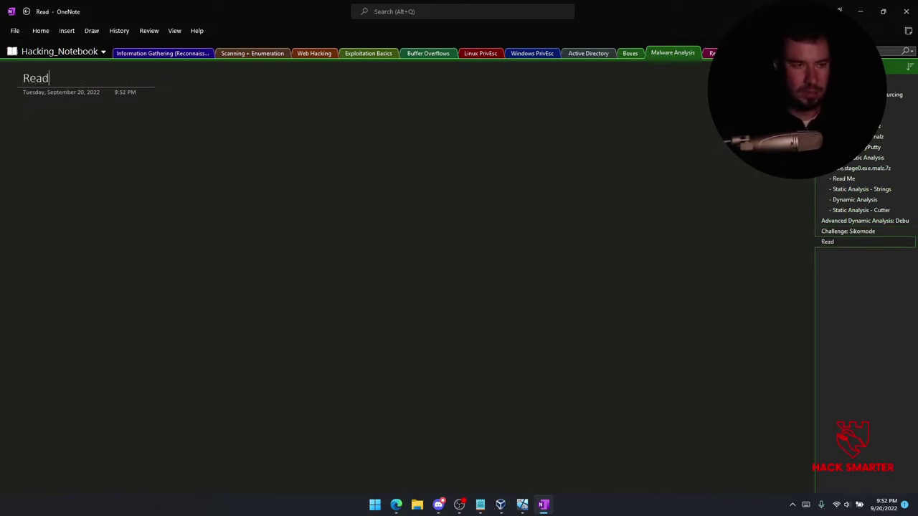
{"action": "left_click", "coordinate": [851, 282]}
{"action": "type", "text": "Static "}
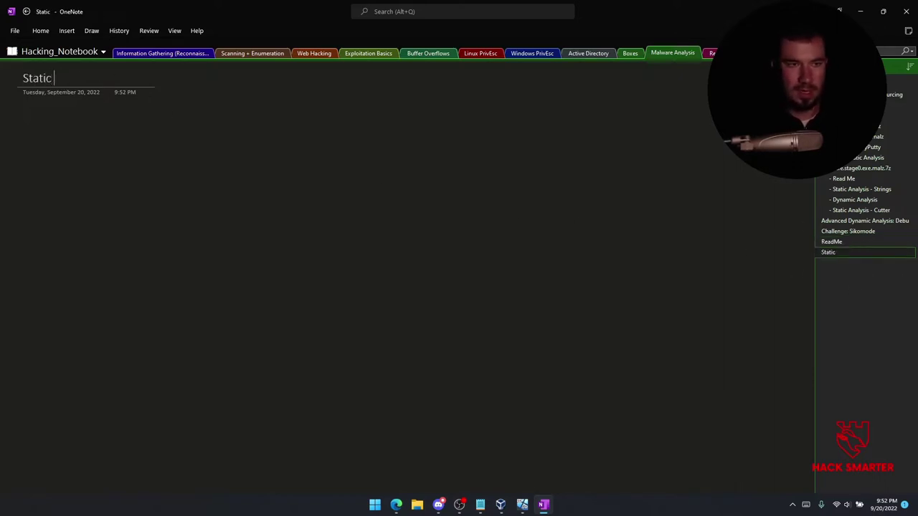
{"action": "type", "text": "Analysis"}
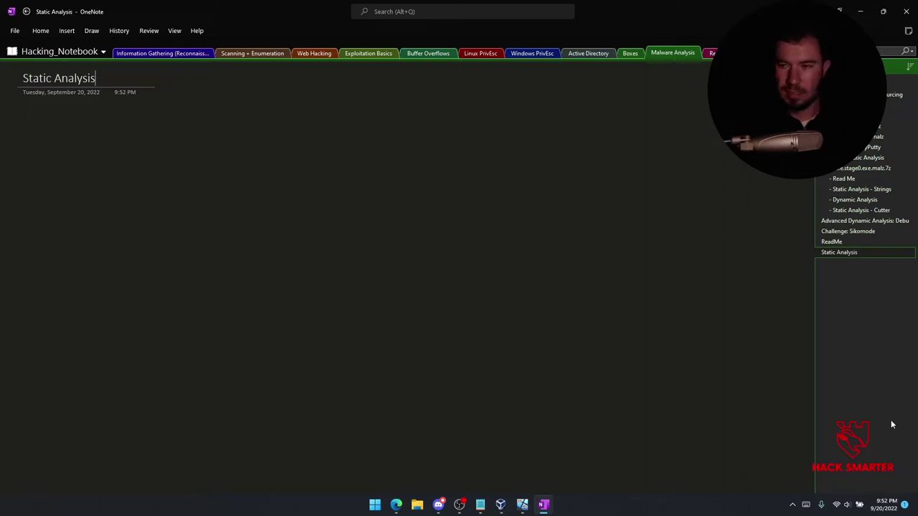
{"action": "left_click", "coordinate": [851, 280]}
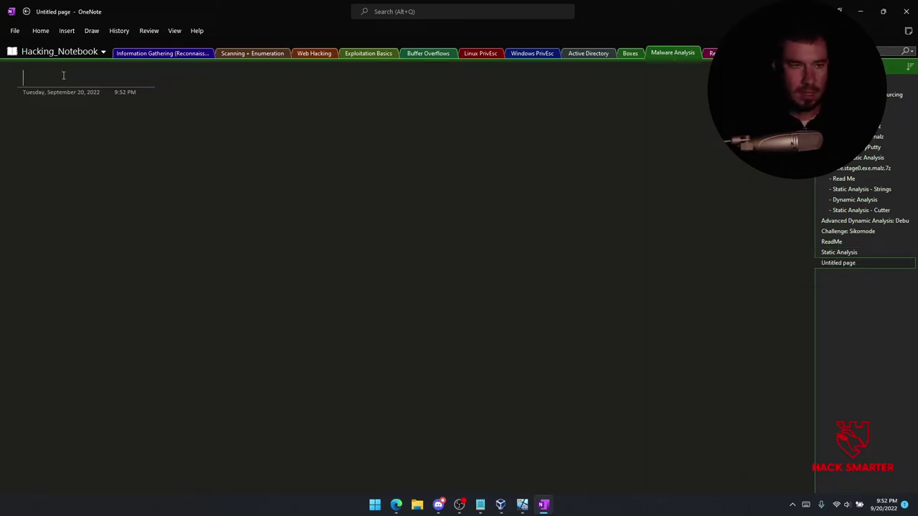
{"action": "type", "text": "Dynamic A"}
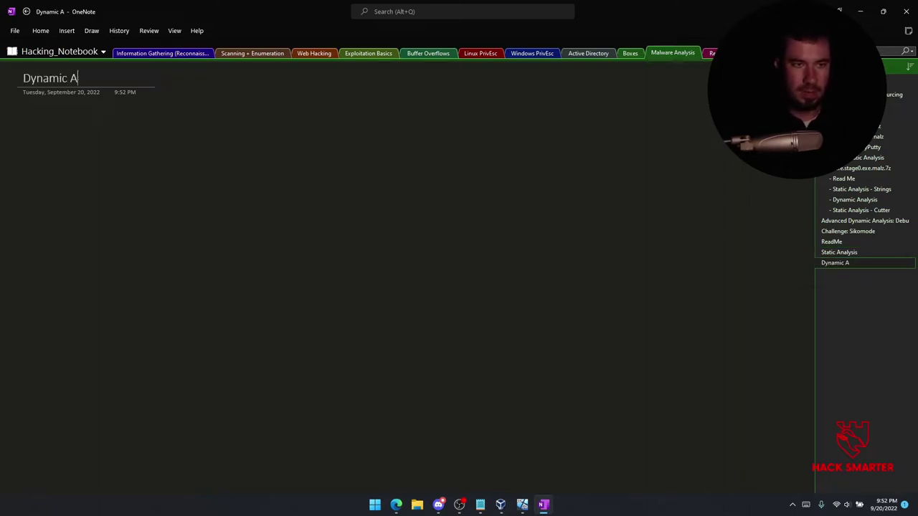
{"action": "type", "text": "nalysis"}
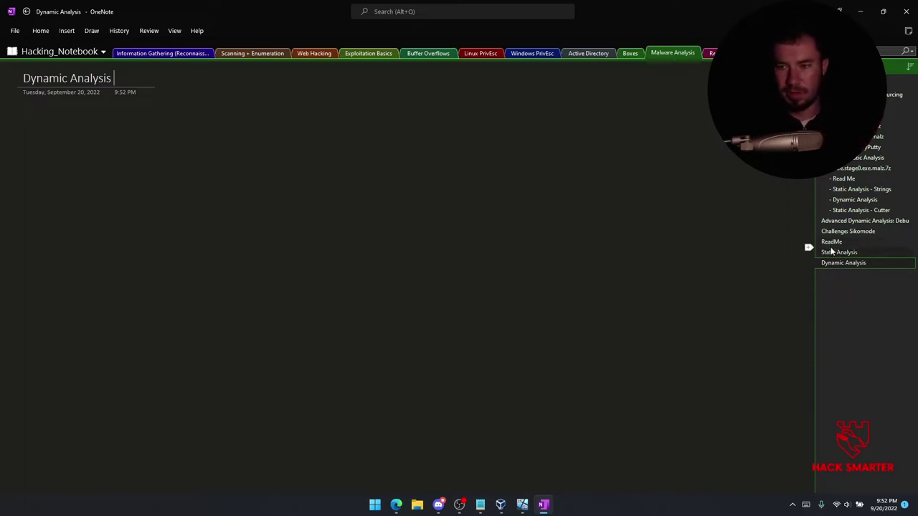
Make the three new pages subpages and prefix the ReadMe title with '-'.
{"action": "right_click", "coordinate": [833, 243]}
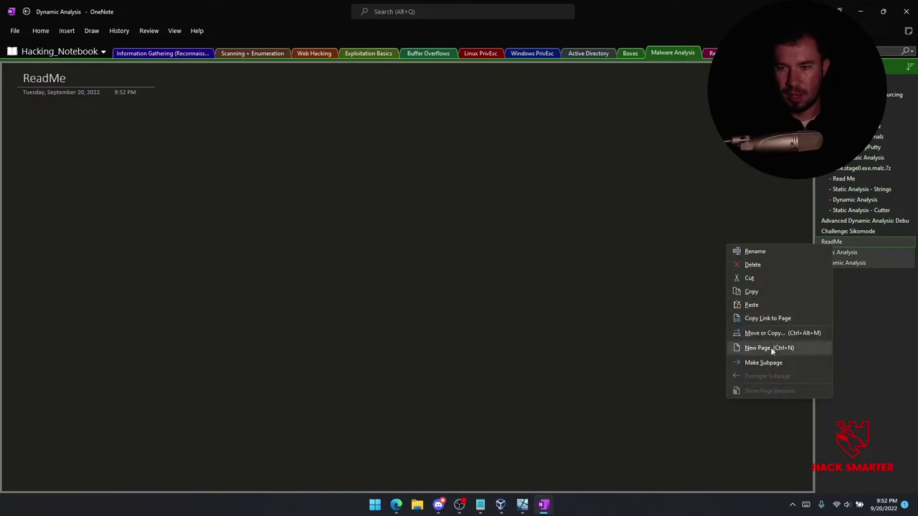
{"action": "left_click", "coordinate": [764, 362]}
{"action": "left_click", "coordinate": [836, 241]}
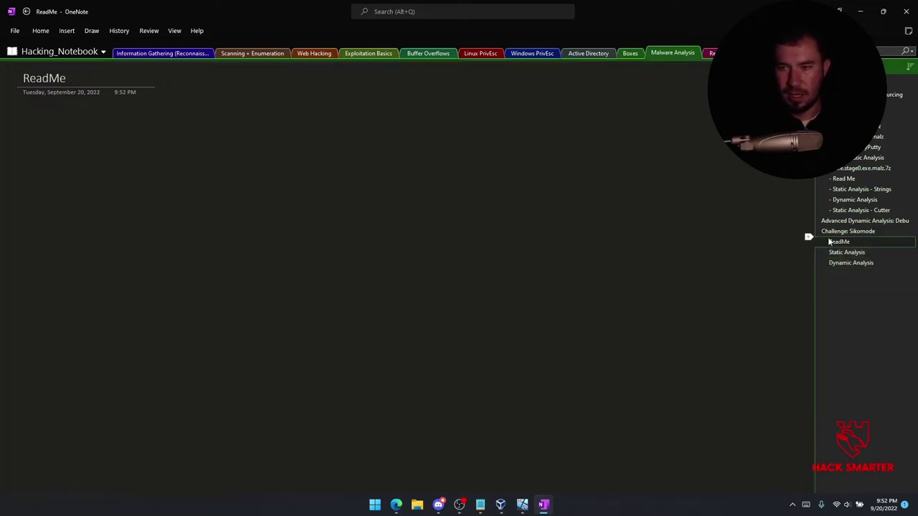
{"action": "left_click", "coordinate": [22, 80]}
{"action": "type", "text": "-"}
Dash-prefix the Static Analysis and Dynamic Analysis titles, then paste the challenge README onto ReadMe.
{"action": "left_click", "coordinate": [846, 254]}
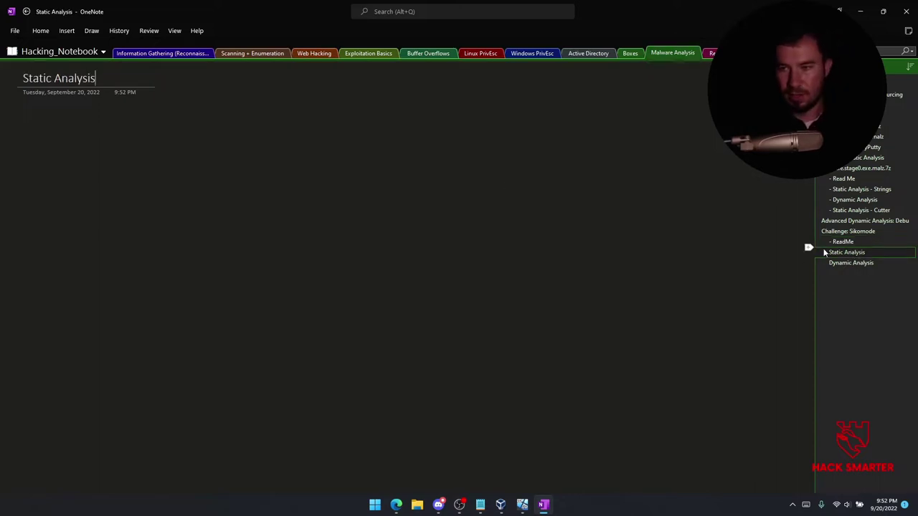
{"action": "left_click", "coordinate": [22, 84]}
{"action": "type", "text": "-"}
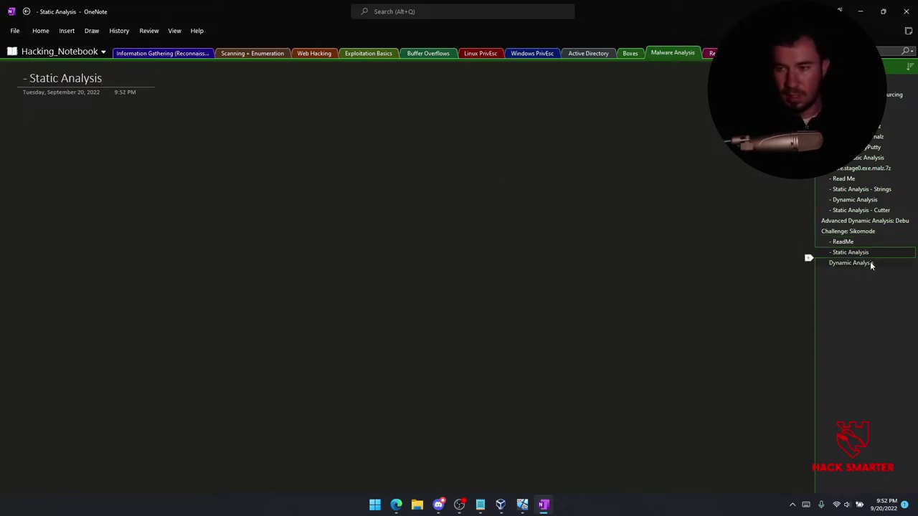
{"action": "left_click", "coordinate": [870, 262]}
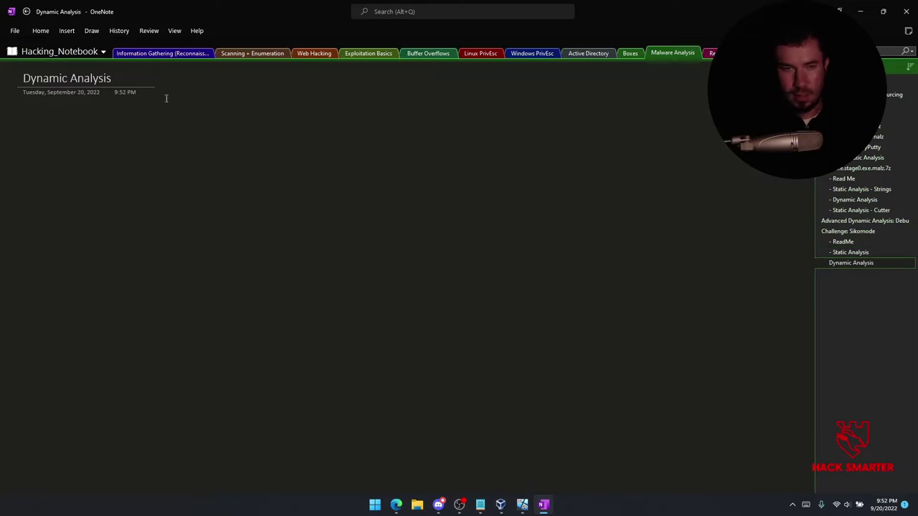
{"action": "left_click", "coordinate": [23, 81]}
{"action": "type", "text": "-"}
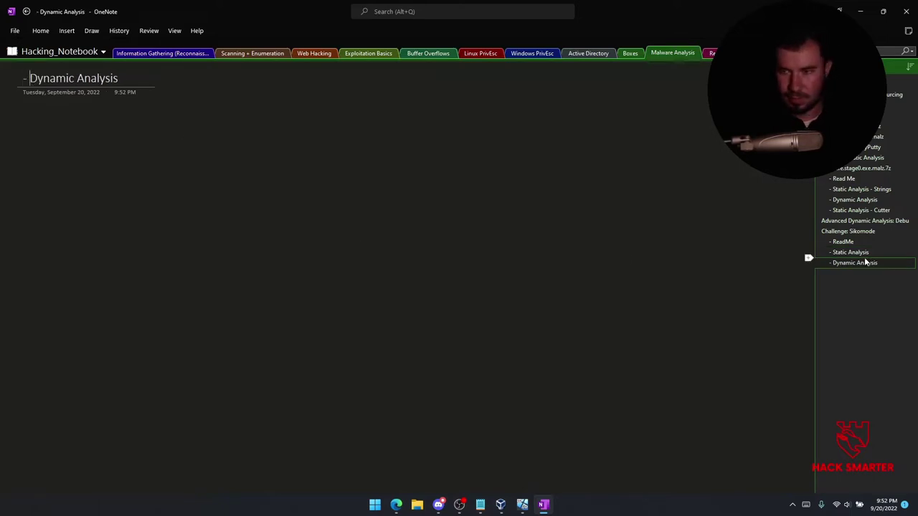
{"action": "left_click", "coordinate": [846, 241]}
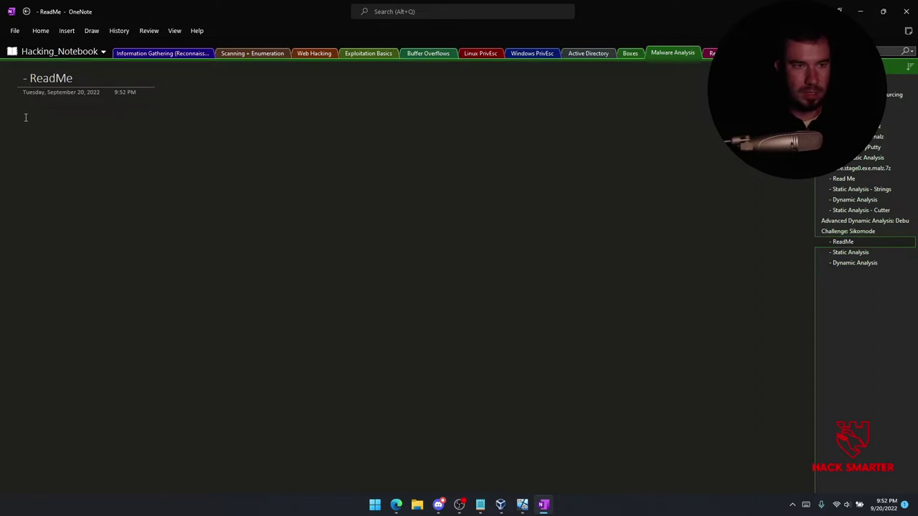
{"action": "key", "text": "ctrl+v"}
Widen the README note container by dragging its right edge.
{"action": "left_click_drag", "start_coordinate": [372, 157], "coordinate": [592, 161]}
{"action": "scroll", "coordinate": [222, 139], "scroll_direction": "up", "scroll_amount": 2}
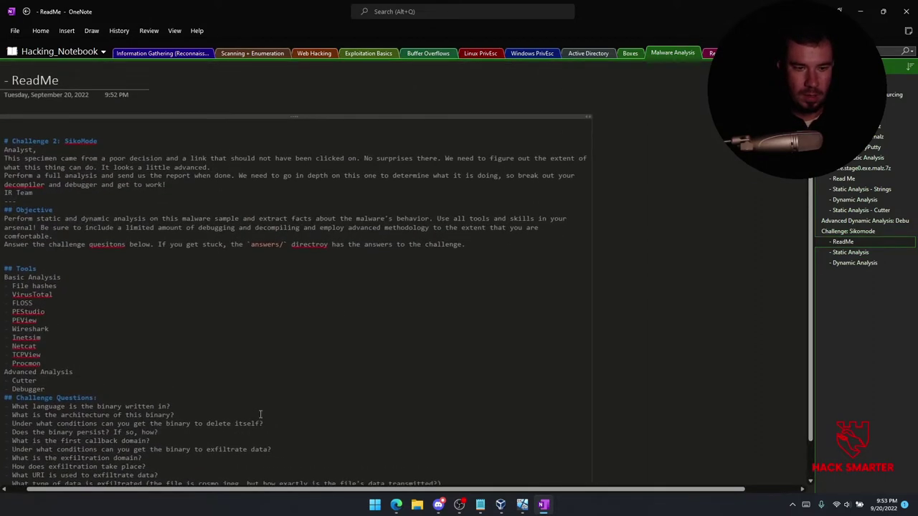
{"action": "scroll", "coordinate": [184, 307], "scroll_direction": "down", "scroll_amount": 3}
{"action": "scroll", "coordinate": [185, 307], "scroll_direction": "up", "scroll_amount": 3}
Set all the note's text to 22 pt, then to 20 pt.
{"action": "key", "text": "ctrl+a"}
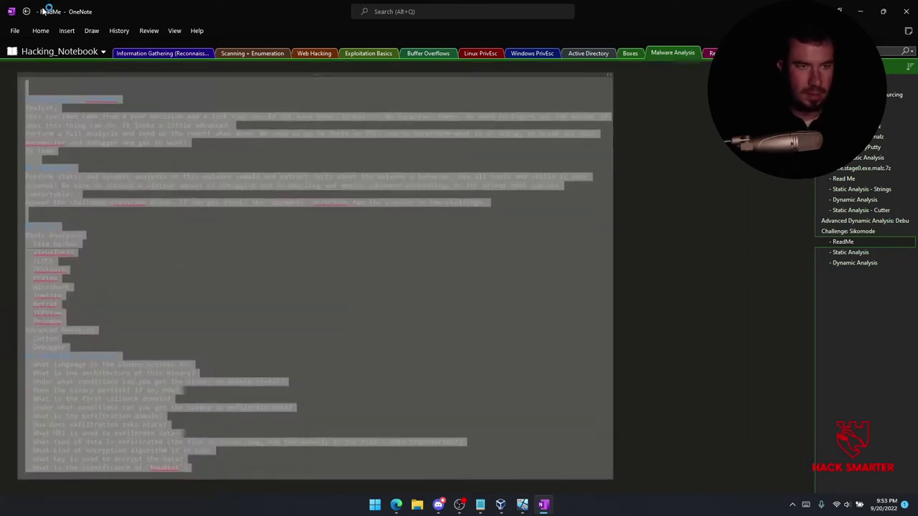
{"action": "left_click", "coordinate": [40, 30]}
{"action": "left_click", "coordinate": [170, 48]}
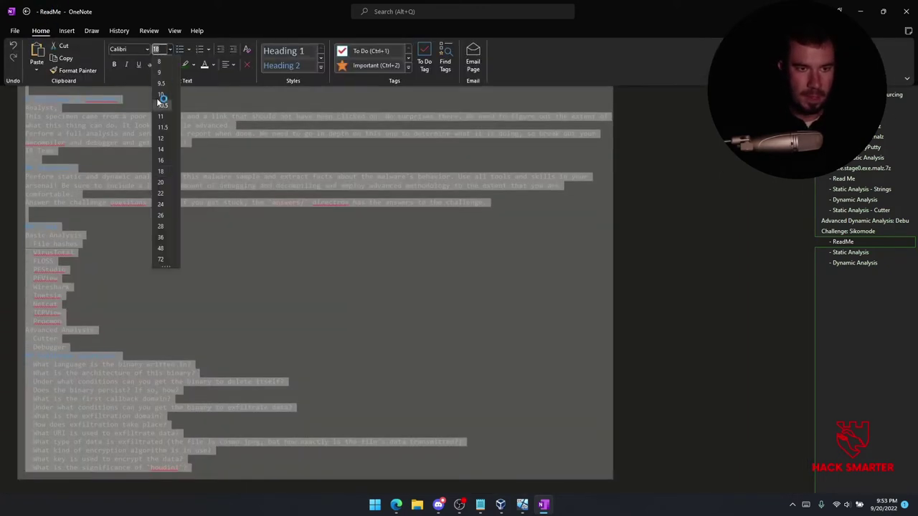
{"action": "left_click", "coordinate": [159, 193]}
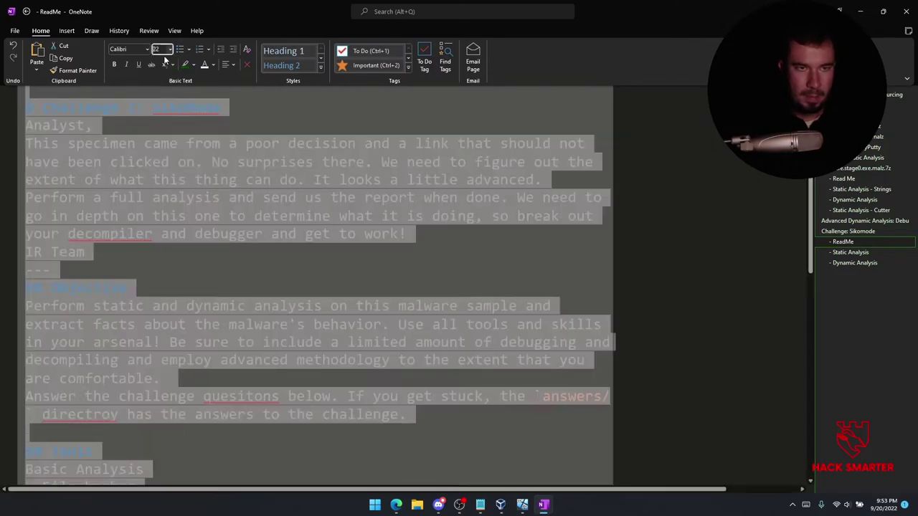
{"action": "left_click", "coordinate": [170, 49]}
{"action": "left_click", "coordinate": [164, 181]}
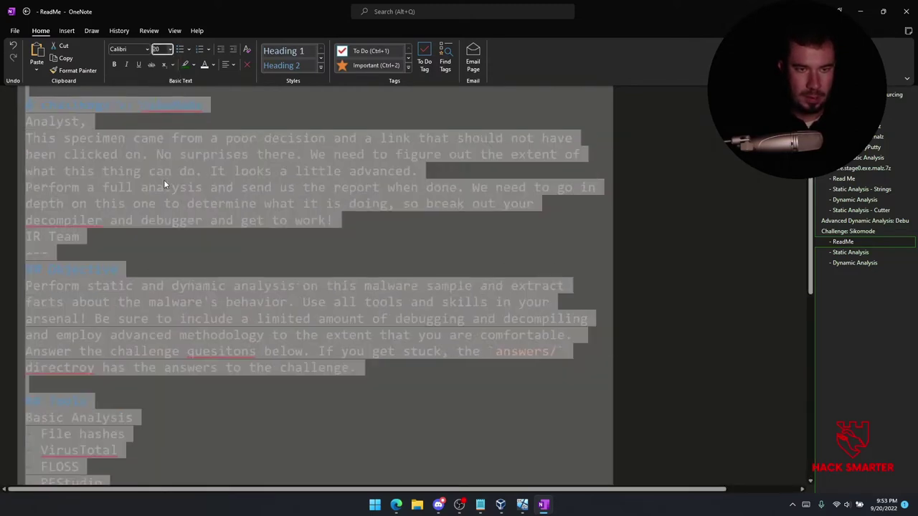
{"action": "left_click", "coordinate": [203, 202]}
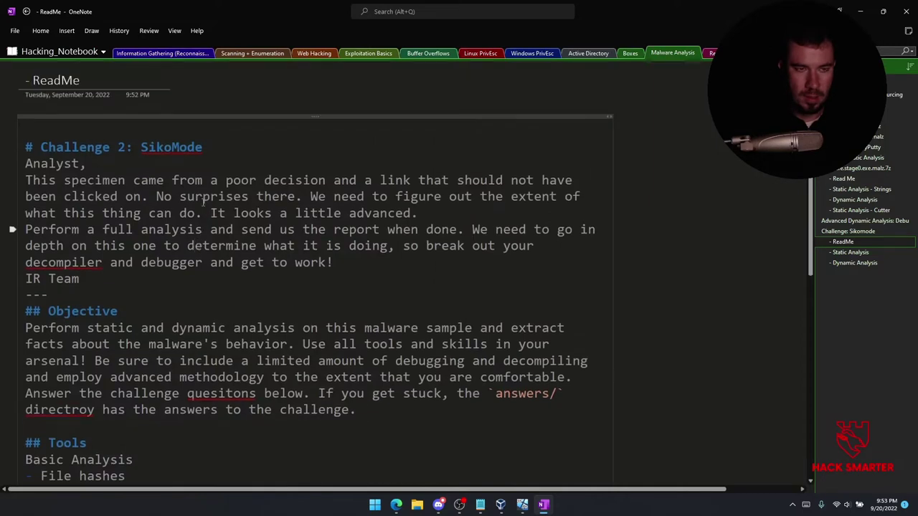
Drop the whole note's text to a smaller font size.
{"action": "key", "text": "ctrl+a"}
{"action": "key", "text": "ctrl+a"}
{"action": "left_click", "coordinate": [40, 31]}
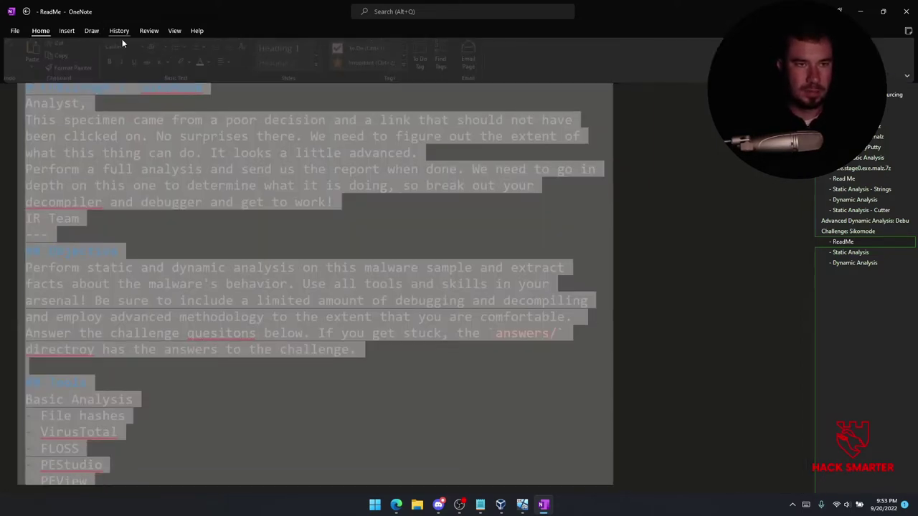
{"action": "left_click", "coordinate": [171, 50]}
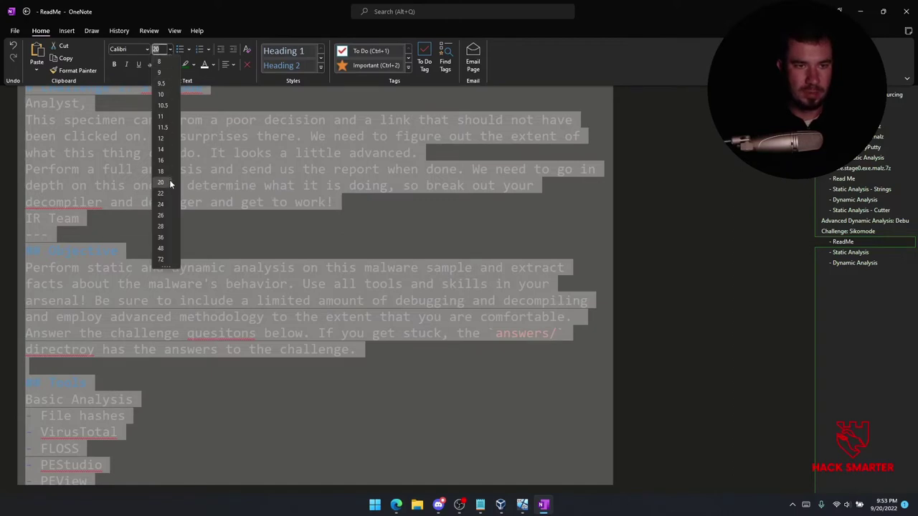
{"action": "left_click", "coordinate": [169, 176]}
{"action": "left_click", "coordinate": [151, 182]}
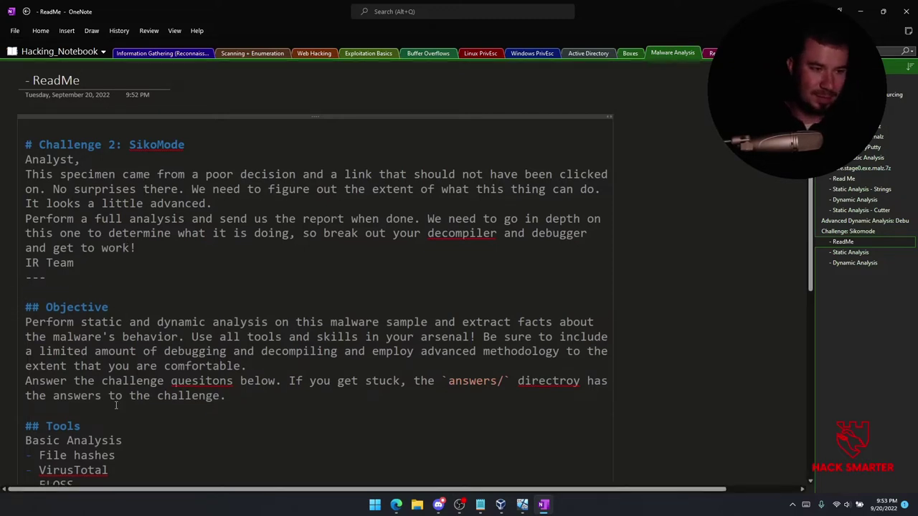
Scroll through the ReadMe note to review the pasted SikoMode brief.
{"action": "scroll", "coordinate": [98, 345], "scroll_direction": "down", "scroll_amount": 3}
{"action": "scroll", "coordinate": [48, 231], "scroll_direction": "up", "scroll_amount": 2}
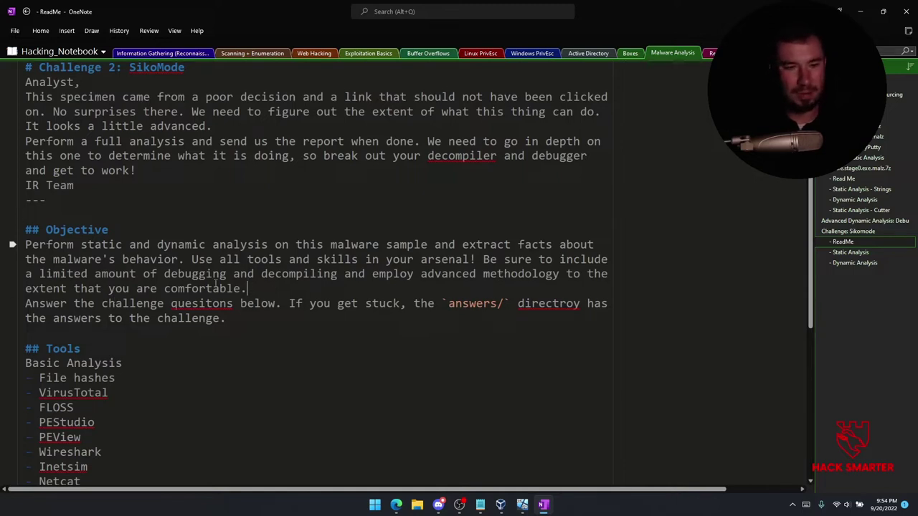
Add a blank line after the Objective paragraph and fix 'quesitons' and 'directroy'.
{"action": "left_click", "coordinate": [247, 288]}
{"action": "key", "text": "Return"}
{"action": "right_click", "coordinate": [213, 320]}
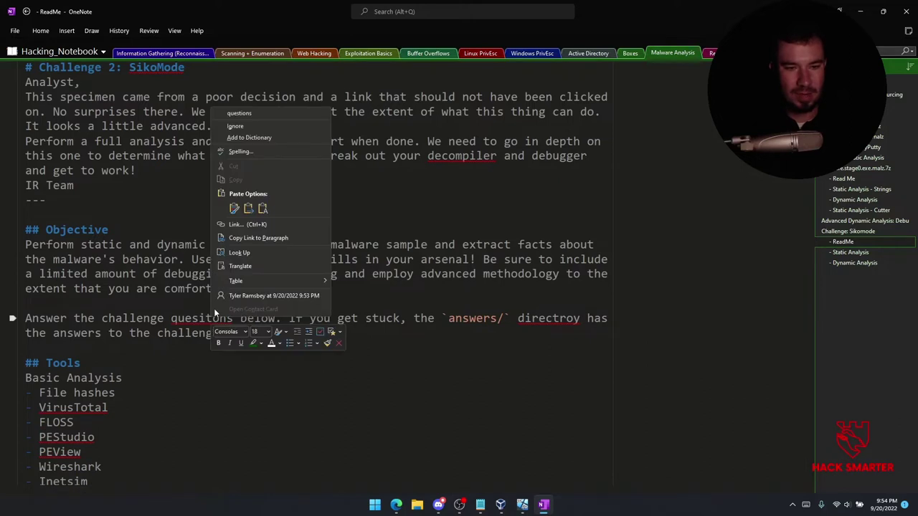
{"action": "left_click", "coordinate": [240, 113]}
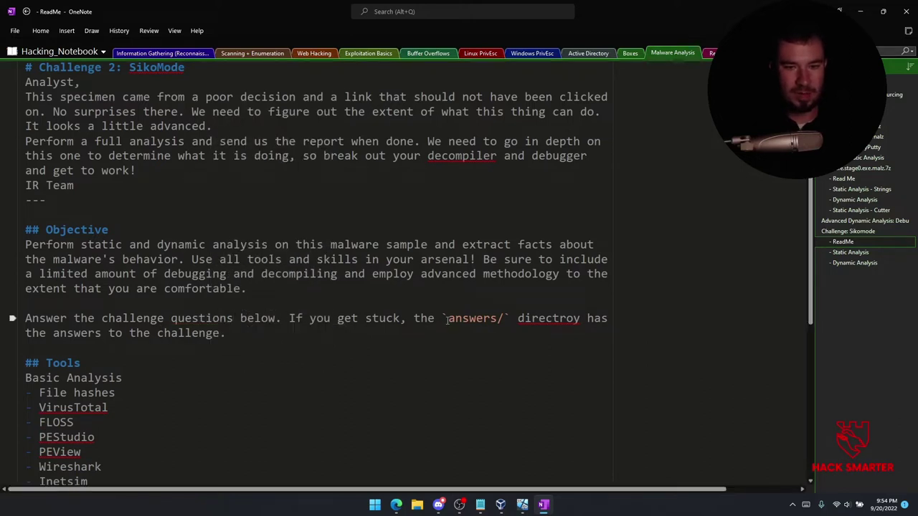
{"action": "right_click", "coordinate": [547, 316]}
{"action": "left_click", "coordinate": [573, 108]}
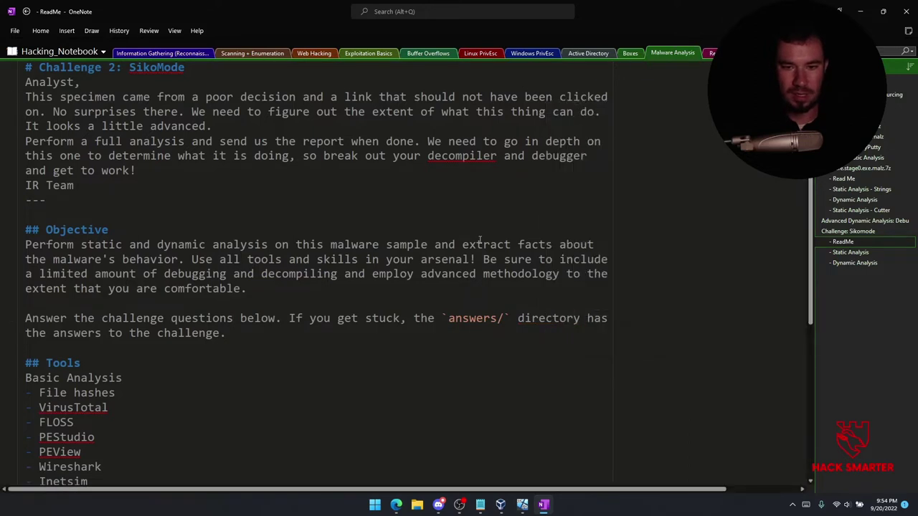
Insert a blank line after Procmon in the tools list.
{"action": "scroll", "coordinate": [97, 354], "scroll_direction": "down", "scroll_amount": 5}
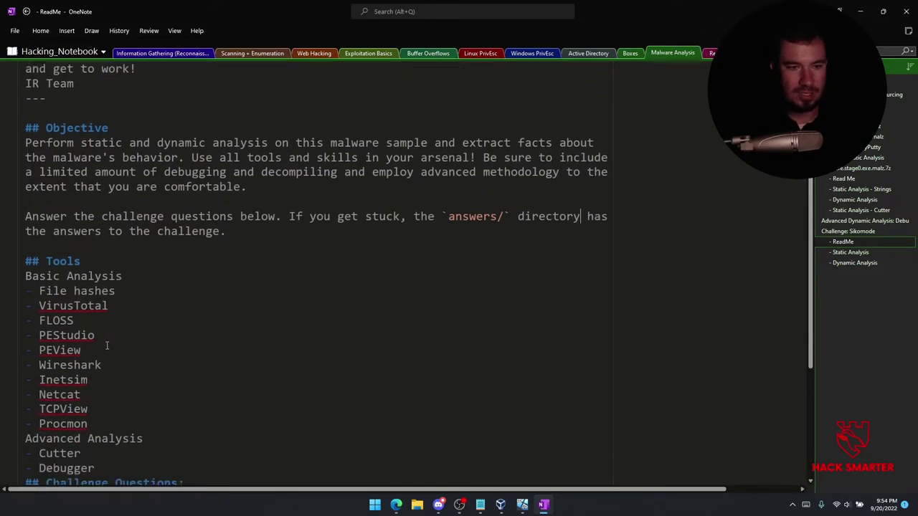
{"action": "left_click", "coordinate": [114, 368]}
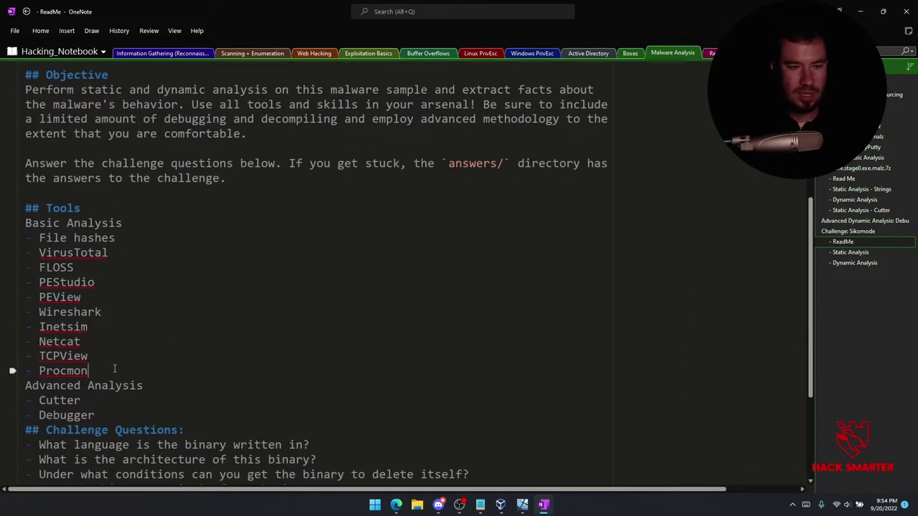
{"action": "key", "text": "Return"}
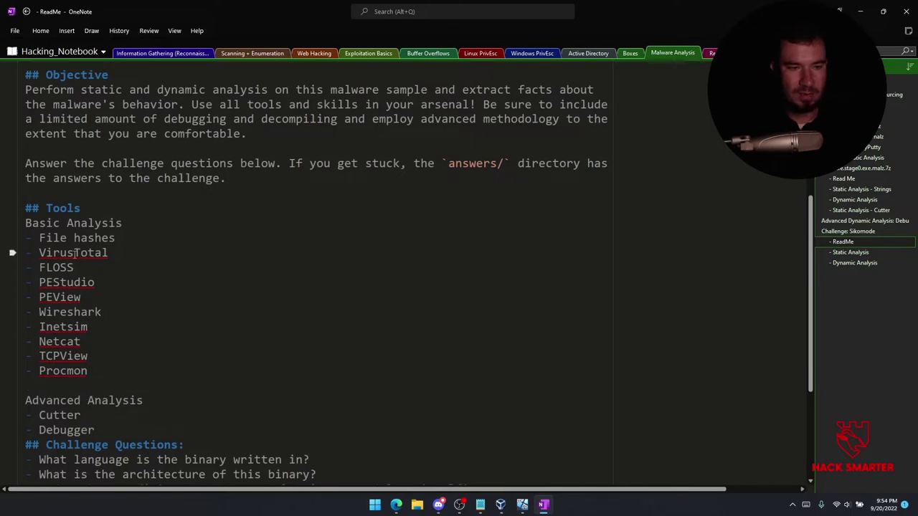
{"action": "left_click_drag", "start_coordinate": [100, 238], "coordinate": [40, 238]}
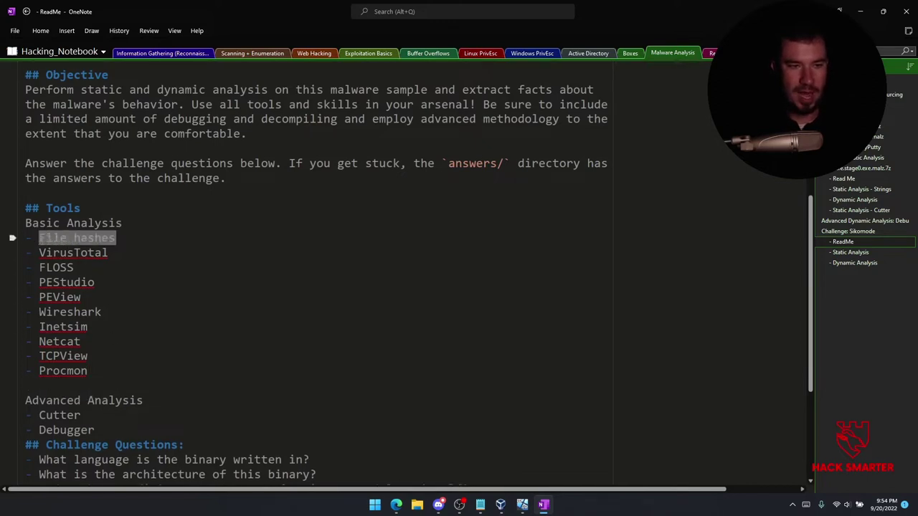
{"action": "left_click", "coordinate": [71, 267]}
{"action": "left_click_drag", "start_coordinate": [73, 268], "coordinate": [46, 268]}
{"action": "left_click", "coordinate": [60, 282]}
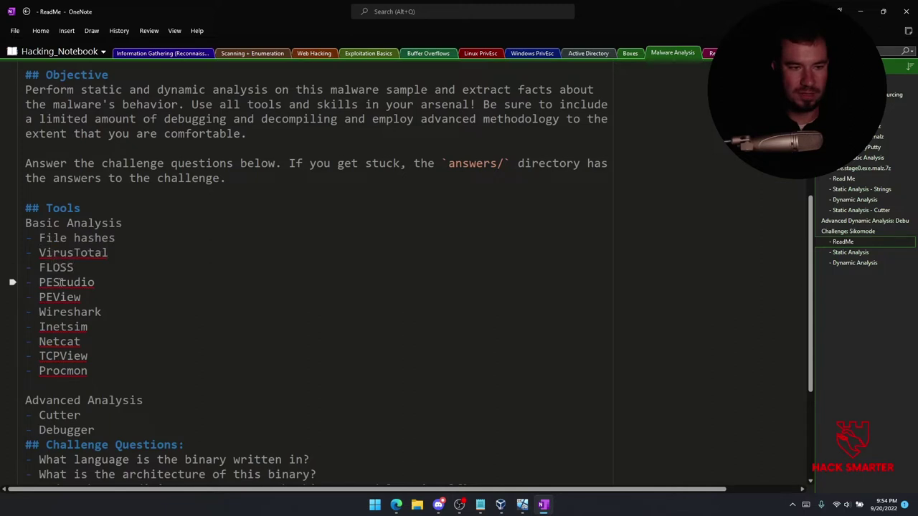
Add a blank line after Debugger, above the Challenge Questions heading.
{"action": "scroll", "coordinate": [104, 343], "scroll_direction": "down", "scroll_amount": 3}
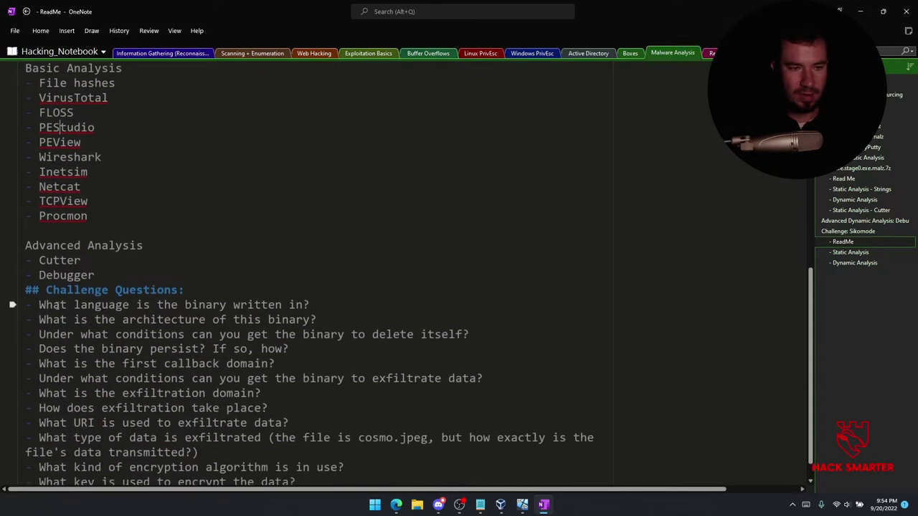
{"action": "left_click", "coordinate": [125, 280]}
{"action": "key", "text": "Return"}
{"action": "scroll", "coordinate": [125, 280], "scroll_direction": "down", "scroll_amount": 2}
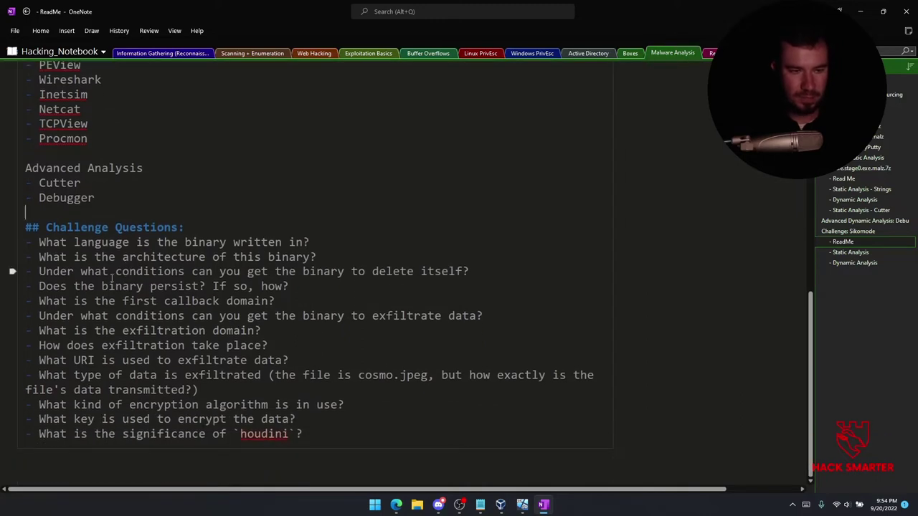
{"action": "left_click", "coordinate": [309, 243]}
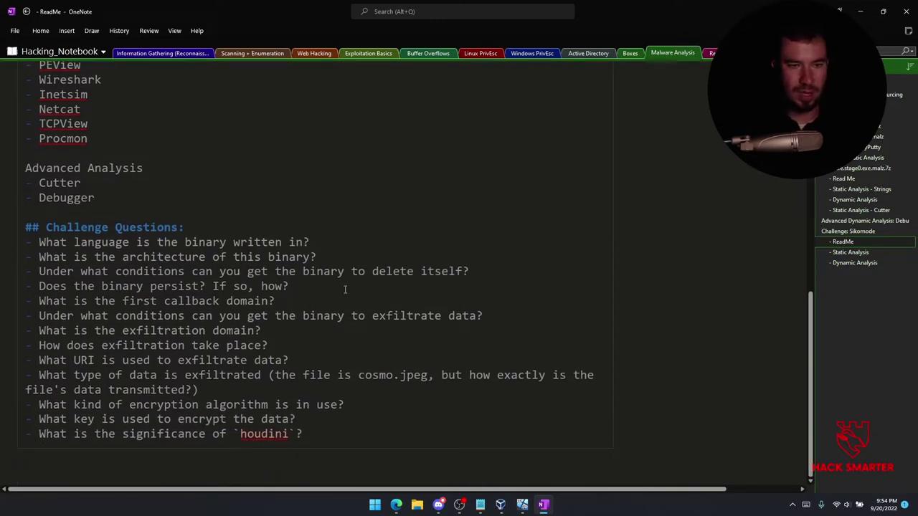
Add blank lines after the first six challenge questions, through the exfiltration conditions question.
{"action": "key", "text": "Return"}
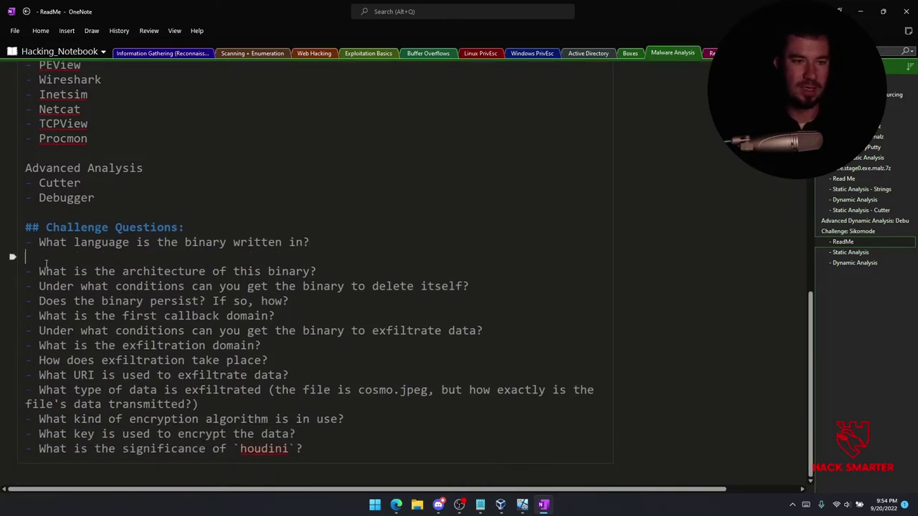
{"action": "left_click", "coordinate": [313, 274]}
{"action": "key", "text": "Return"}
{"action": "left_click", "coordinate": [463, 298]}
{"action": "key", "text": "Return"}
{"action": "left_click", "coordinate": [311, 331]}
{"action": "key", "text": "Return"}
{"action": "left_click", "coordinate": [285, 359]}
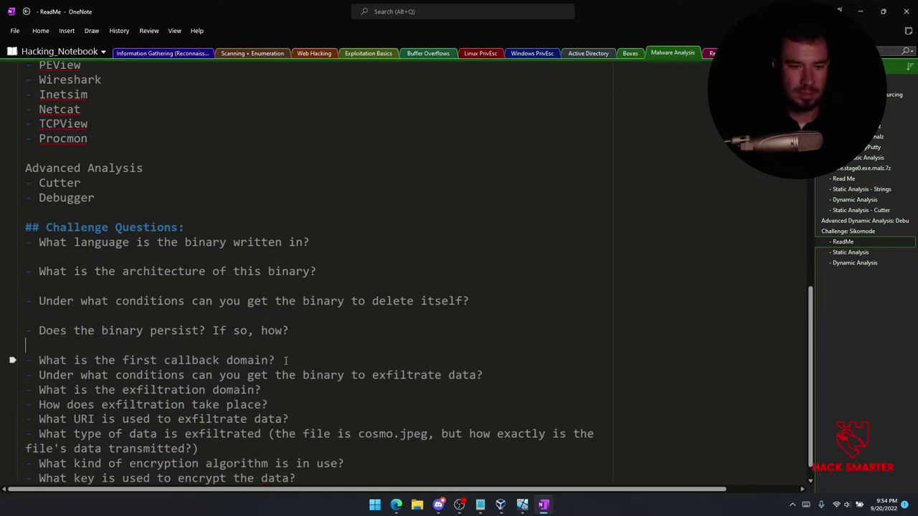
{"action": "key", "text": "Return"}
{"action": "left_click", "coordinate": [484, 389]}
{"action": "key", "text": "Return"}
Space out the remaining questions, from exfiltration domain through the encryption key question.
{"action": "scroll", "coordinate": [335, 379], "scroll_direction": "down", "scroll_amount": 3}
{"action": "scroll", "coordinate": [335, 380], "scroll_direction": "down", "scroll_amount": 2}
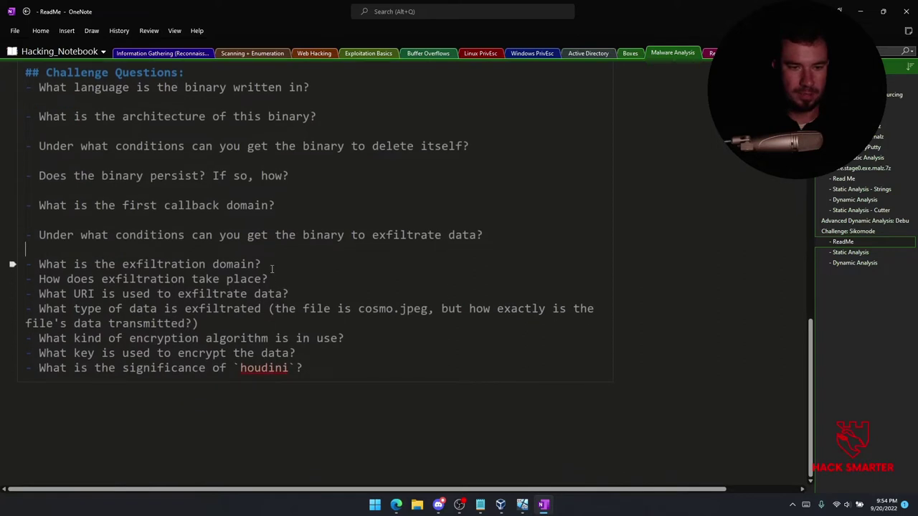
{"action": "left_click", "coordinate": [267, 265]}
{"action": "key", "text": "Return"}
{"action": "left_click", "coordinate": [270, 294]}
{"action": "key", "text": "Return"}
{"action": "left_click", "coordinate": [294, 326]}
{"action": "key", "text": "Return"}
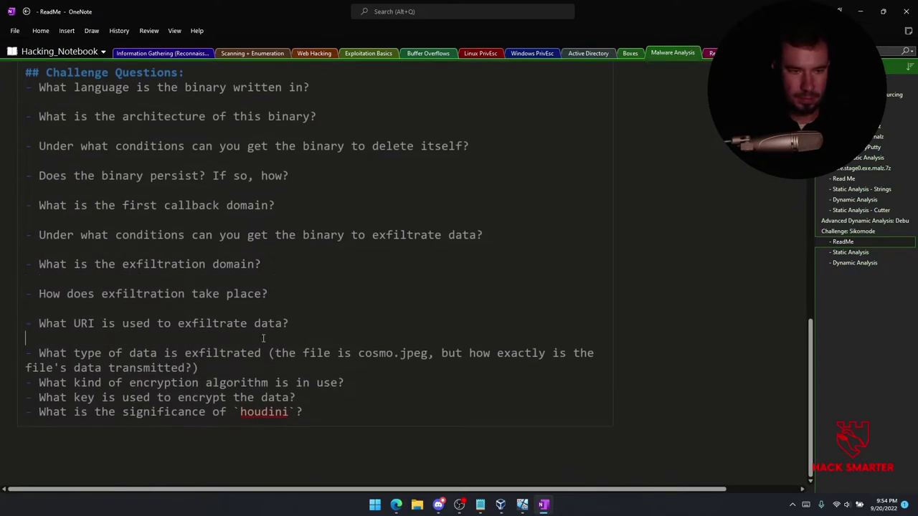
{"action": "left_click", "coordinate": [225, 372]}
{"action": "key", "text": "Return"}
{"action": "left_click", "coordinate": [352, 397]}
{"action": "key", "text": "Return"}
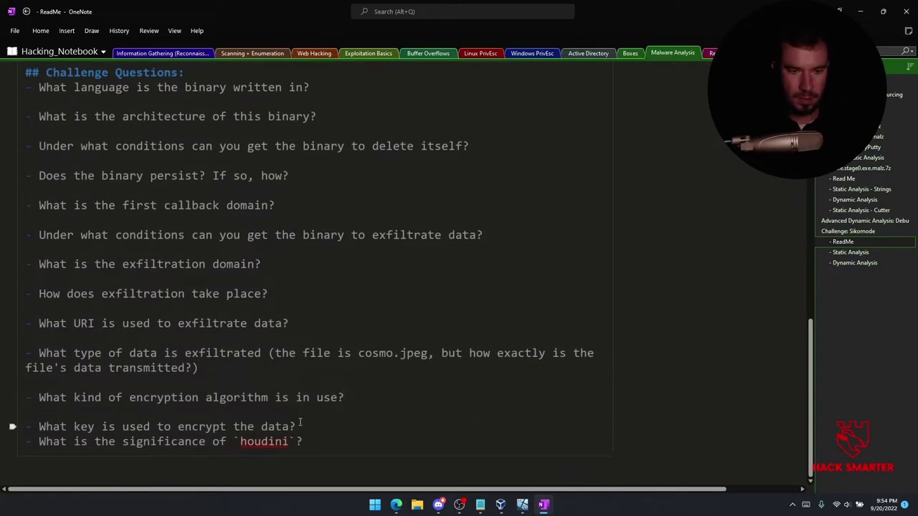
{"action": "left_click", "coordinate": [297, 425]}
{"action": "key", "text": "Return"}
Bring the Windows VM window in VirtualBox to the front.
{"action": "scroll", "coordinate": [250, 357], "scroll_direction": "up", "scroll_amount": 3}
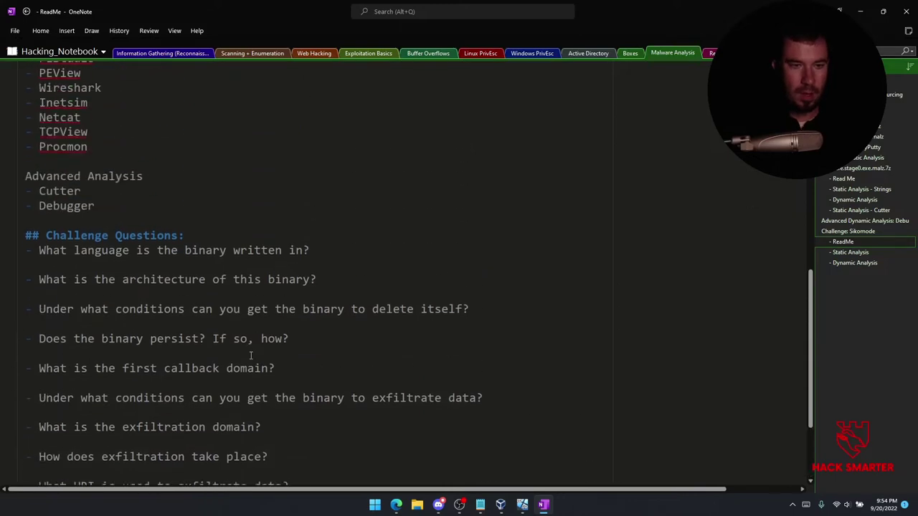
{"action": "scroll", "coordinate": [248, 354], "scroll_direction": "down", "scroll_amount": 2}
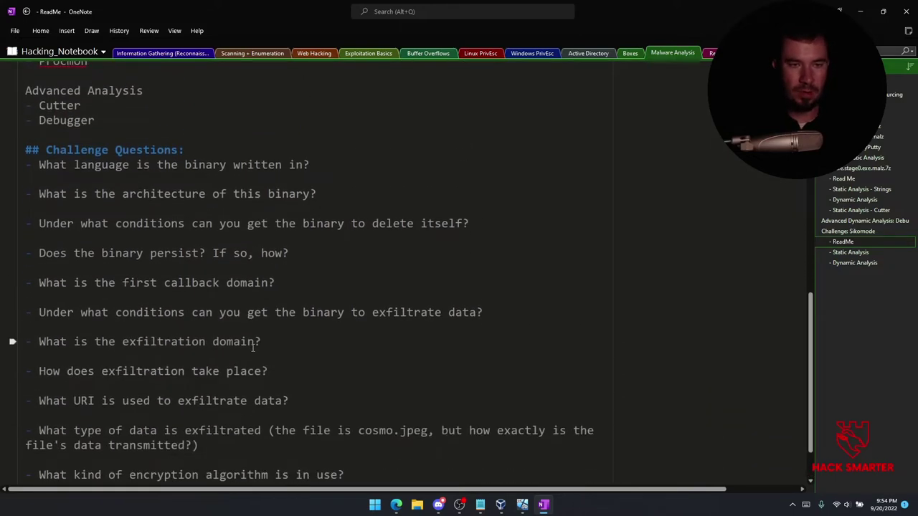
{"action": "scroll", "coordinate": [282, 289], "scroll_direction": "up", "scroll_amount": 5}
{"action": "scroll", "coordinate": [337, 253], "scroll_direction": "down", "scroll_amount": 1}
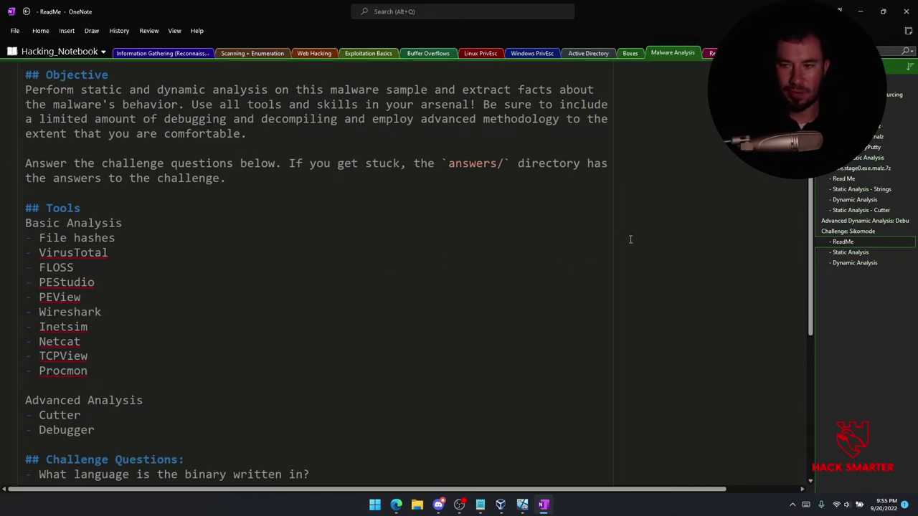
{"action": "mouse_move", "coordinate": [527, 507]}
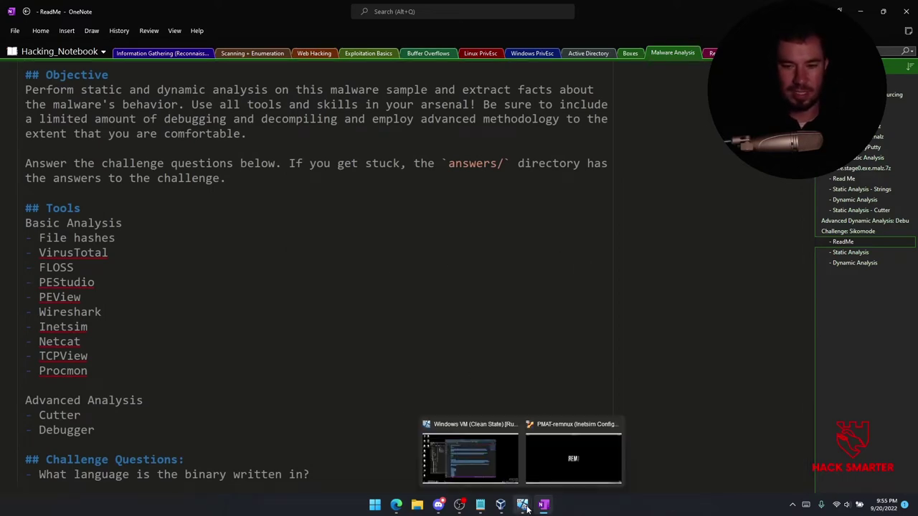
{"action": "left_click", "coordinate": [470, 457]}
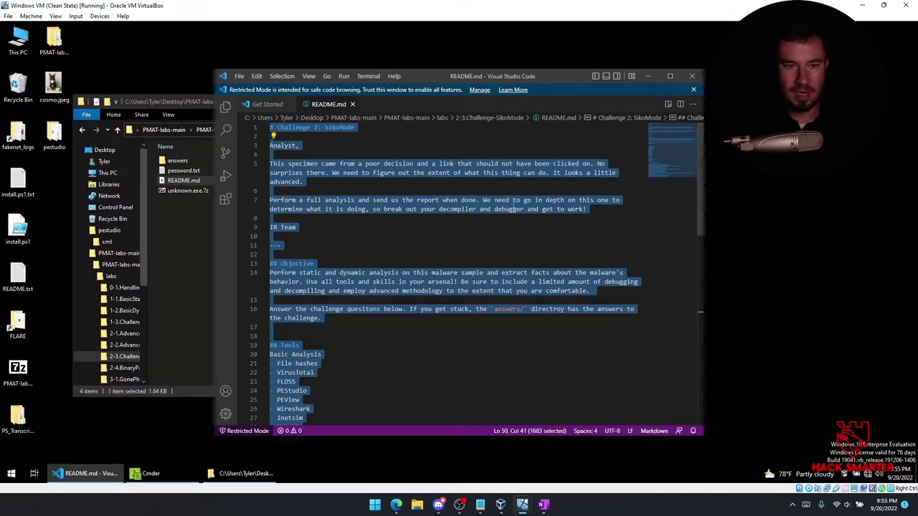
Close the README in VS Code and open unknown.exe.7z in 7-Zip to show unknown.exe.malz.
{"action": "left_click", "coordinate": [694, 77]}
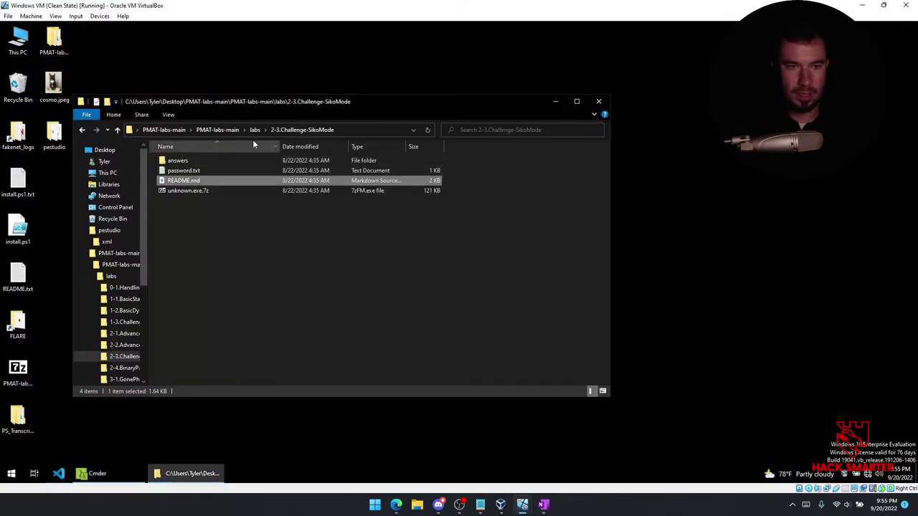
{"action": "left_click_drag", "start_coordinate": [279, 113], "coordinate": [387, 120]}
{"action": "double_click", "coordinate": [316, 199]}
{"action": "left_click_drag", "start_coordinate": [245, 91], "coordinate": [413, 109]}
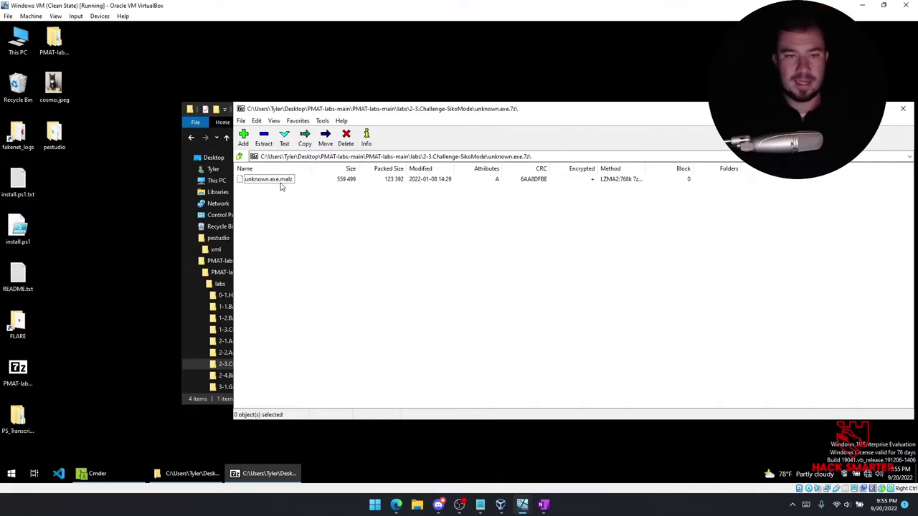
Extract unknown.exe.malz onto the desktop, entering the archive password.
{"action": "left_click_drag", "start_coordinate": [271, 185], "coordinate": [80, 180]}
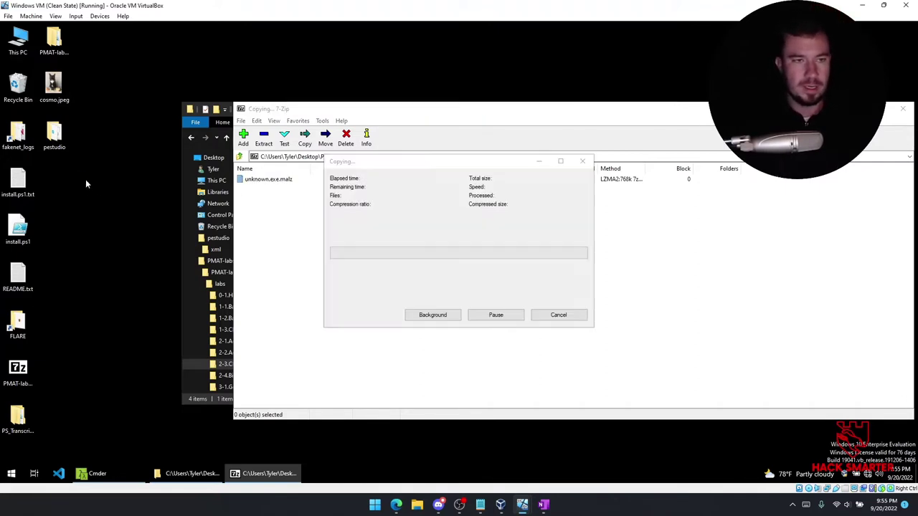
{"action": "type", "text": "i"}
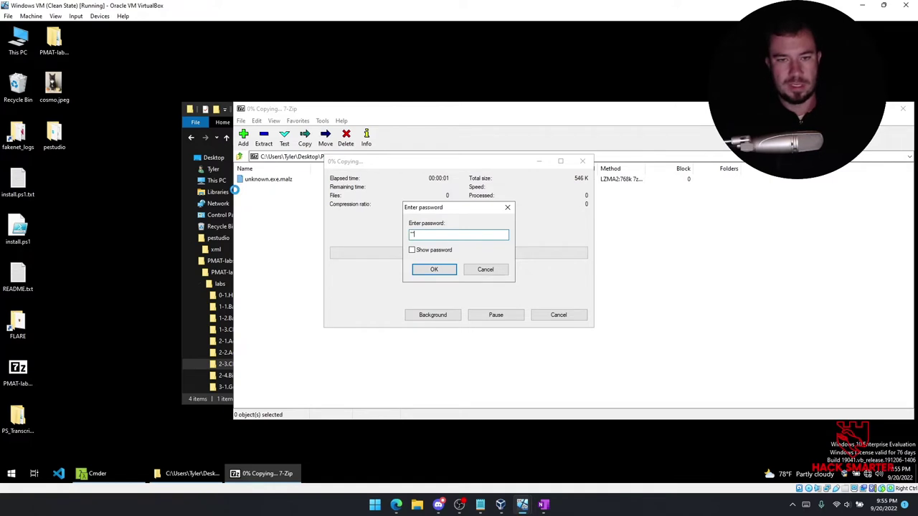
{"action": "key", "text": "Return"}
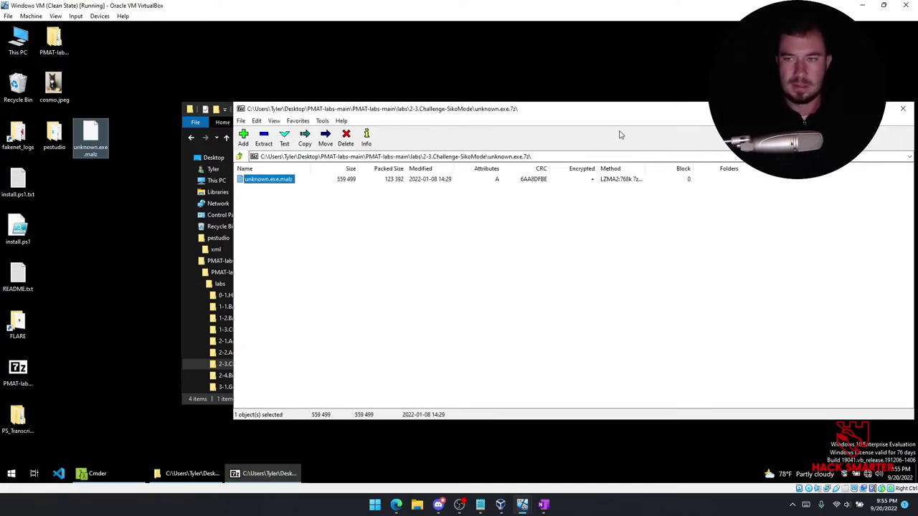
Close 7-Zip, minimize the challenge folder, and reposition the unknown.exe.malz desktop icon.
{"action": "left_click", "coordinate": [902, 108]}
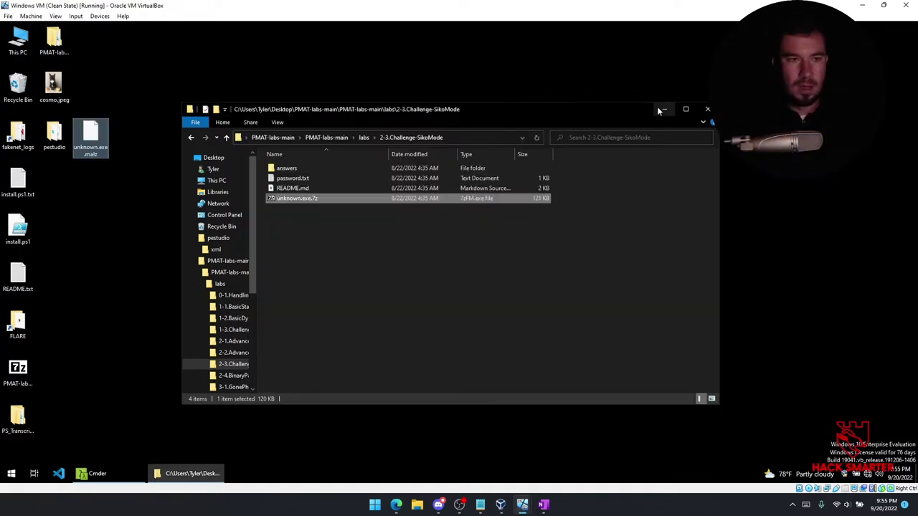
{"action": "left_click", "coordinate": [661, 109]}
{"action": "left_click_drag", "start_coordinate": [89, 140], "coordinate": [56, 188]}
{"action": "left_click", "coordinate": [149, 243]}
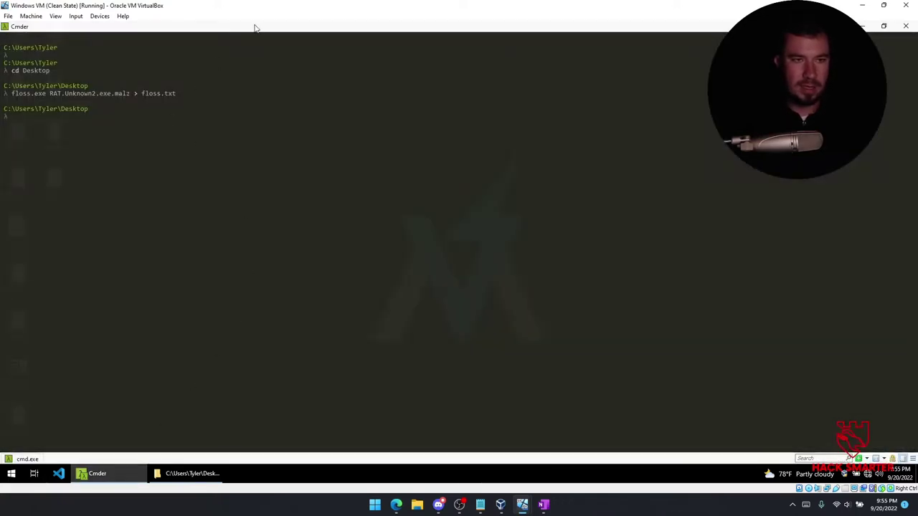
Shrink Cmder and compute unknown.exe.malz's SHA-256 hash with sha256sum.exe.
{"action": "left_click_drag", "start_coordinate": [260, 27], "coordinate": [410, 86]}
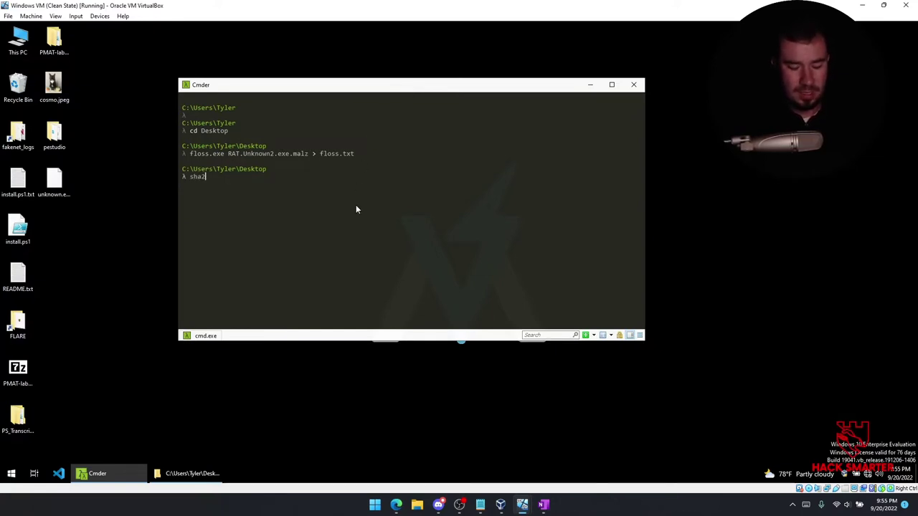
{"action": "type", "text": "su"}
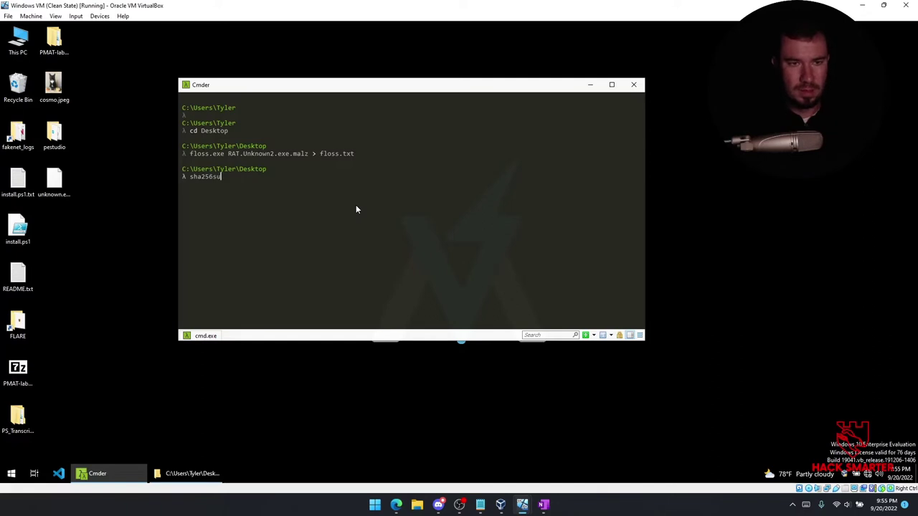
{"action": "type", "text": "m.exe unknown.exe.malz"}
{"action": "key", "text": "Return"}
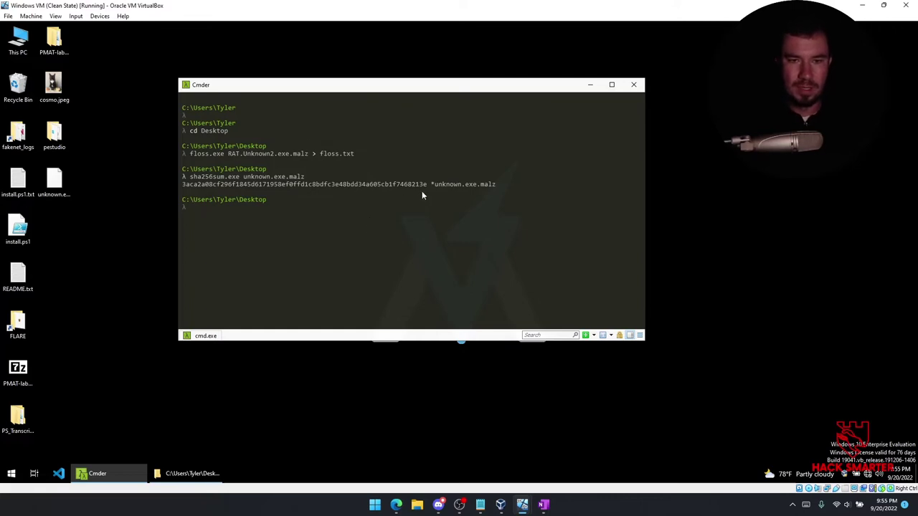
{"action": "left_click_drag", "start_coordinate": [427, 185], "coordinate": [332, 185]}
Get the MD5 hash b9497ffb7e9c6f49823b95851ec874e3 and copy the SHA-256 hash.
{"action": "type", "text": "md5su"}
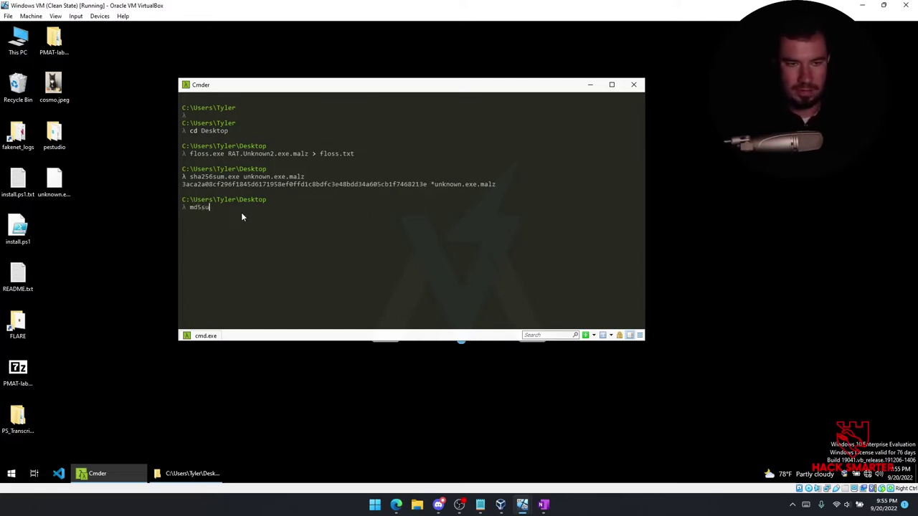
{"action": "type", "text": "m.exe unknown.exe.malz"}
{"action": "key", "text": "Return"}
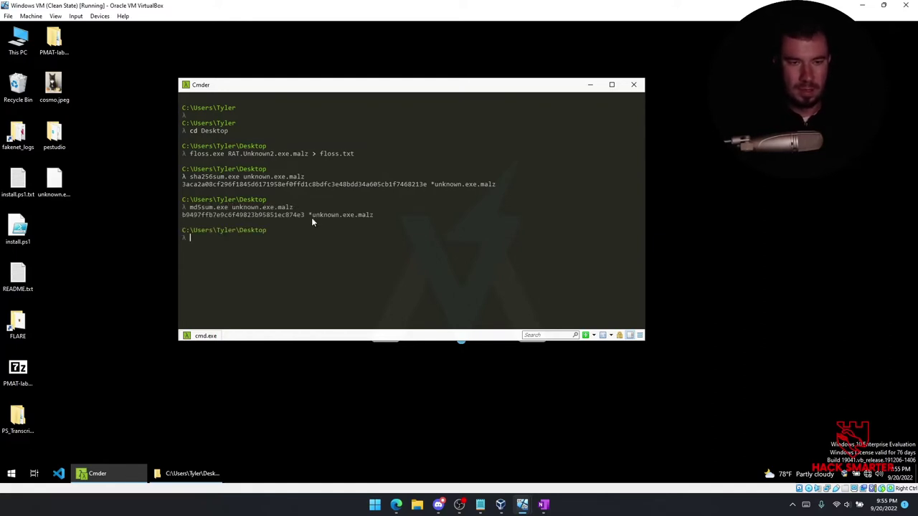
{"action": "left_click_drag", "start_coordinate": [426, 185], "coordinate": [170, 183]}
{"action": "right_click", "coordinate": [200, 185]}
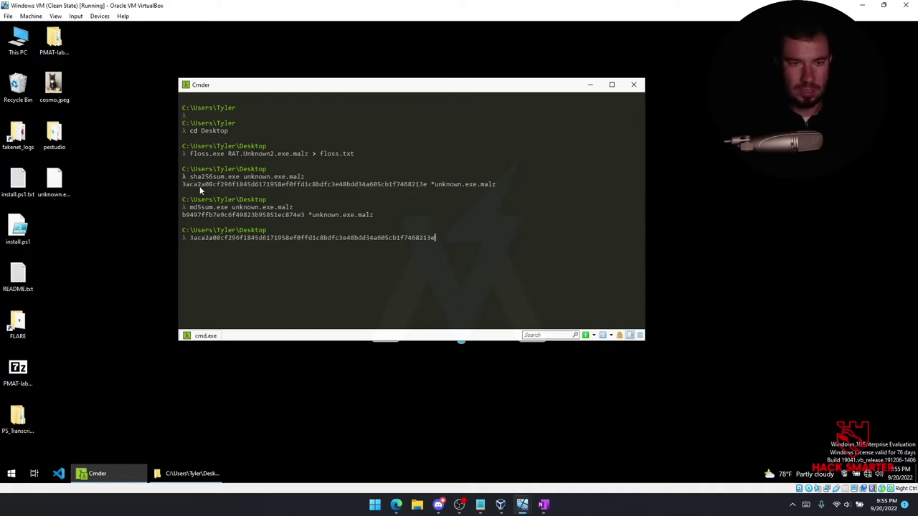
{"action": "left_click_drag", "start_coordinate": [428, 185], "coordinate": [184, 187]}
{"action": "key", "text": "ctrl+c"}
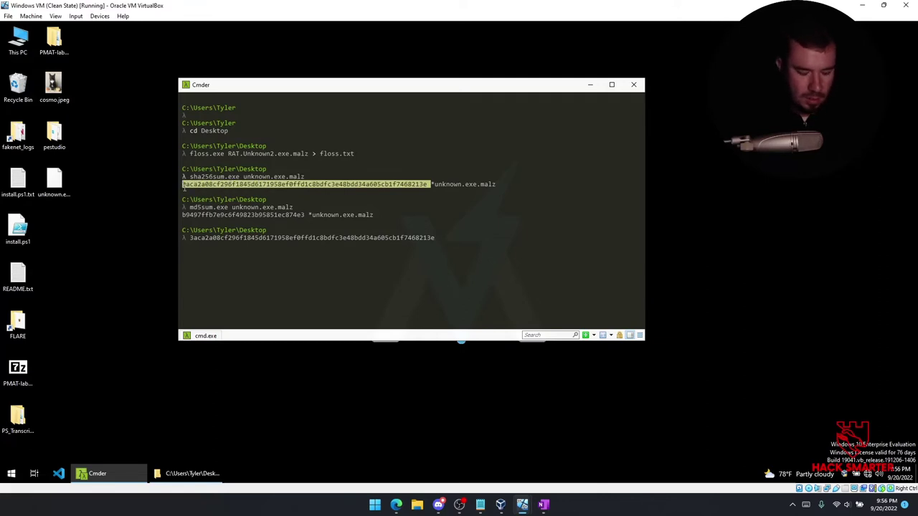
{"action": "left_click", "coordinate": [395, 504]}
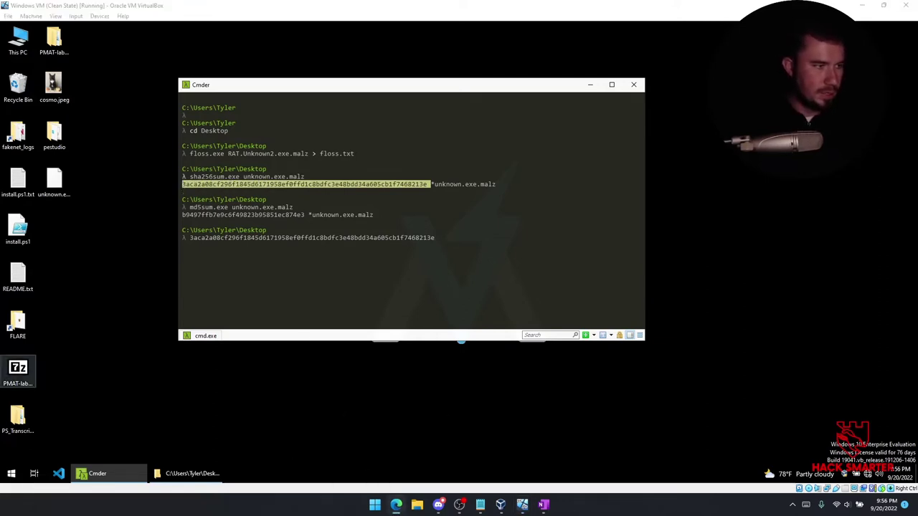
Open VirusTotal and search the copied SHA-256 hash to load the file report.
{"action": "double_click", "coordinate": [431, 145]}
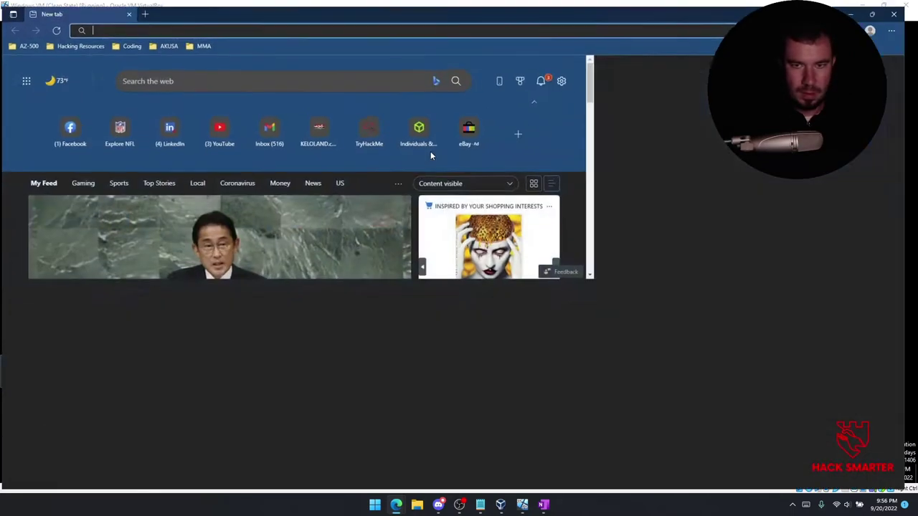
{"action": "type", "text": "virustotal.com"}
{"action": "key", "text": "Return"}
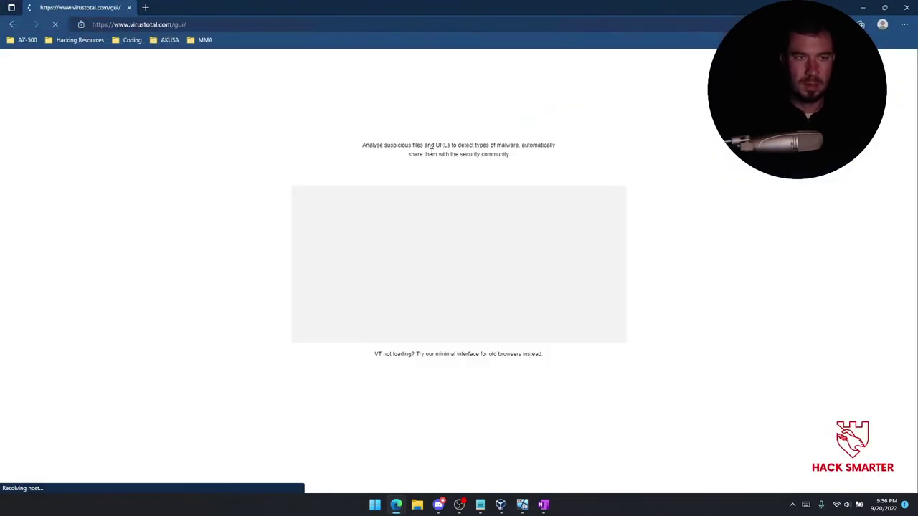
{"action": "left_click", "coordinate": [575, 210]}
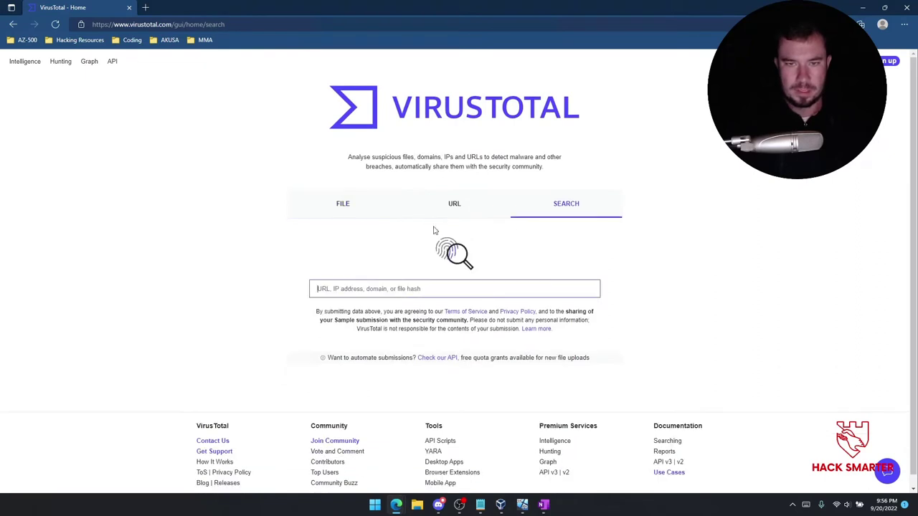
{"action": "key", "text": "ctrl+v"}
{"action": "key", "text": "Return"}
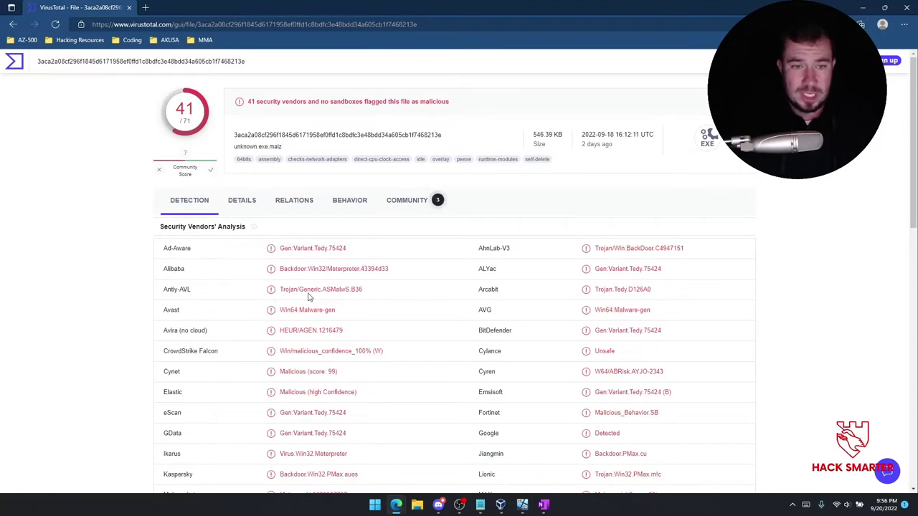
Scroll through the report showing 41 of 71 vendors flagging it malicious.
{"action": "scroll", "coordinate": [379, 303], "scroll_direction": "down", "scroll_amount": 1}
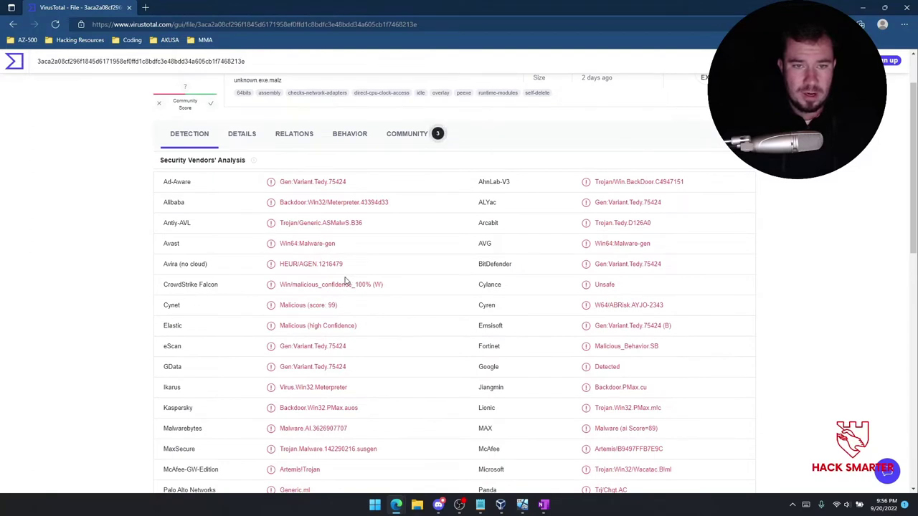
{"action": "scroll", "coordinate": [322, 286], "scroll_direction": "down", "scroll_amount": 1}
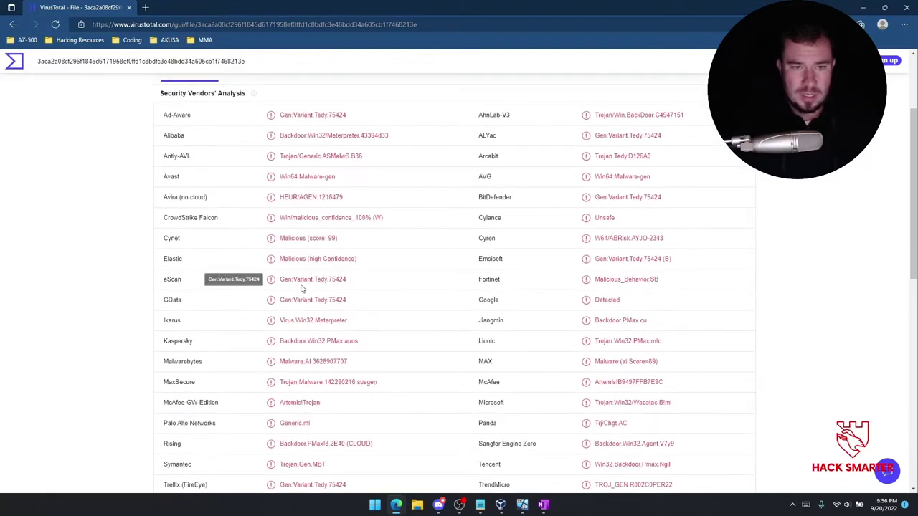
{"action": "scroll", "coordinate": [332, 290], "scroll_direction": "down", "scroll_amount": 1}
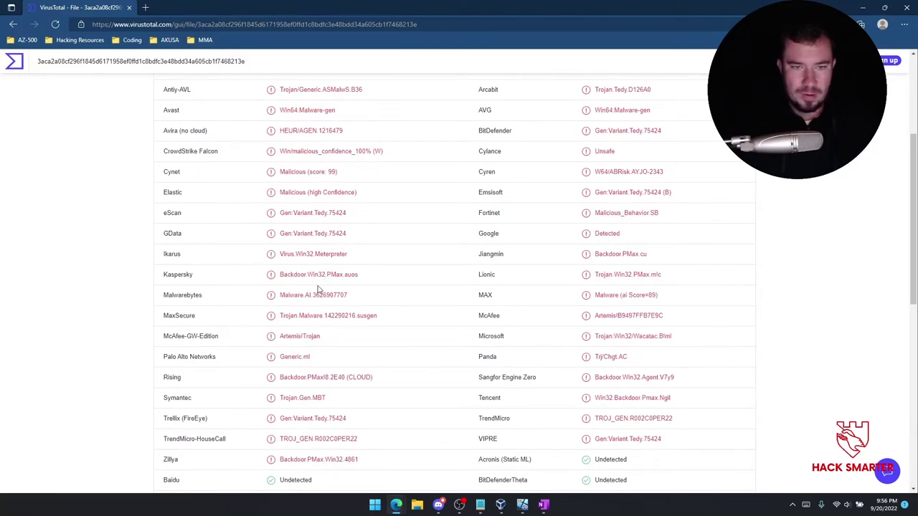
{"action": "scroll", "coordinate": [318, 288], "scroll_direction": "down", "scroll_amount": 1}
{"action": "scroll", "coordinate": [312, 294], "scroll_direction": "down", "scroll_amount": 2}
{"action": "scroll", "coordinate": [337, 286], "scroll_direction": "down", "scroll_amount": 3}
{"action": "scroll", "coordinate": [355, 291], "scroll_direction": "up", "scroll_amount": 6}
{"action": "scroll", "coordinate": [356, 290], "scroll_direction": "up", "scroll_amount": 2}
{"action": "scroll", "coordinate": [357, 284], "scroll_direction": "down", "scroll_amount": 1}
{"action": "scroll", "coordinate": [402, 265], "scroll_direction": "up", "scroll_amount": 1}
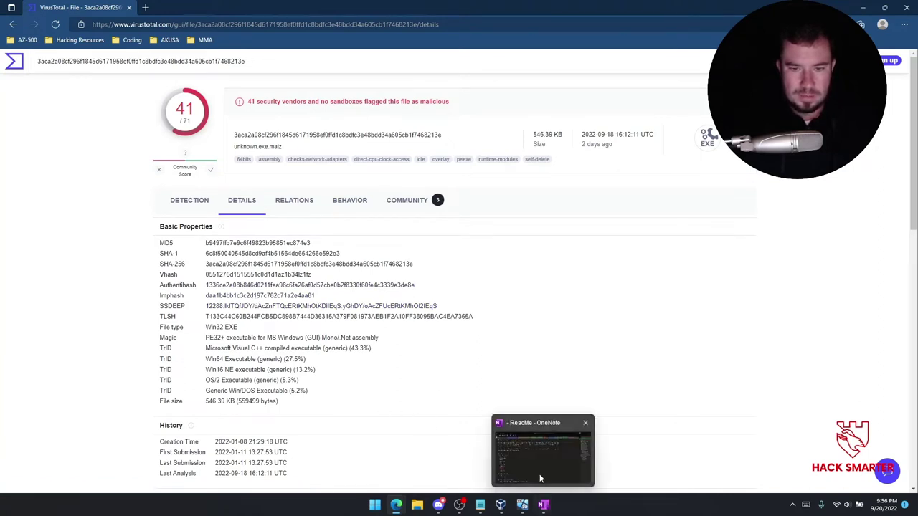
Glance at the OneNote notes, then return to the VirusTotal report and scroll through its details.
{"action": "left_click", "coordinate": [537, 467]}
{"action": "scroll", "coordinate": [220, 350], "scroll_direction": "down", "scroll_amount": 3}
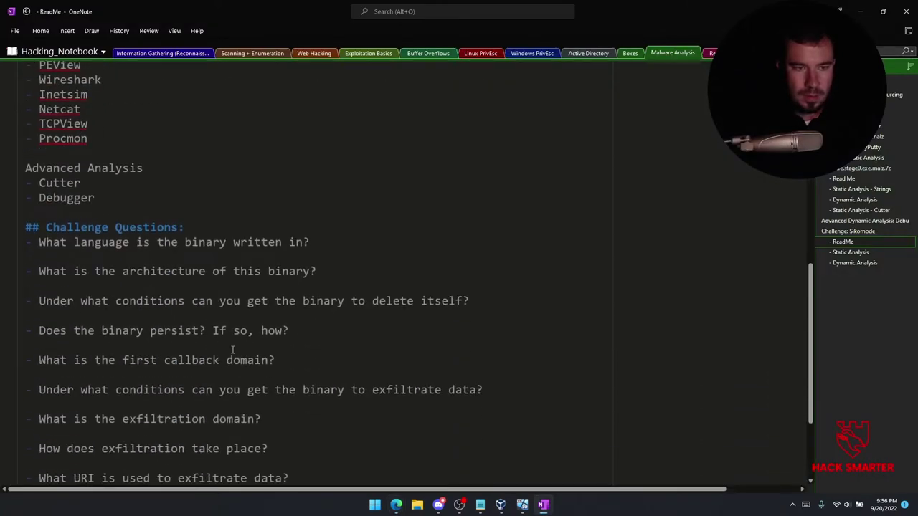
{"action": "mouse_move", "coordinate": [399, 504]}
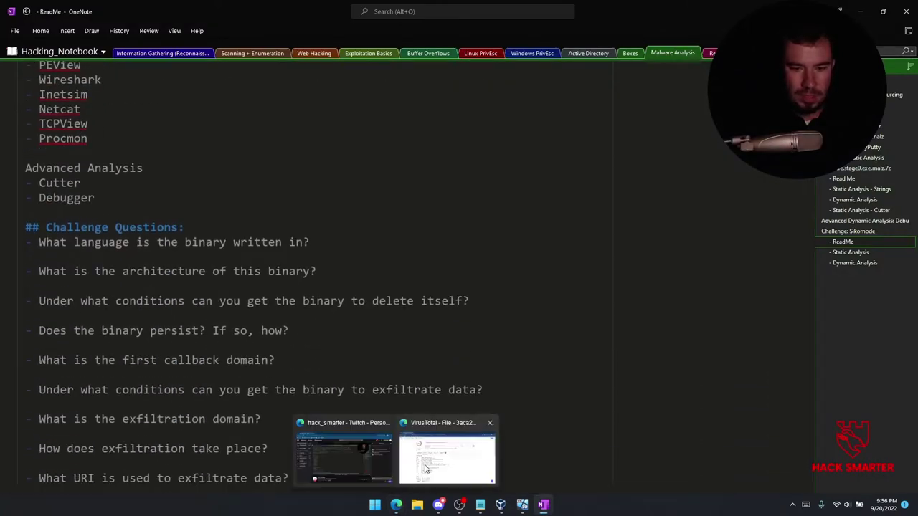
{"action": "left_click", "coordinate": [424, 469]}
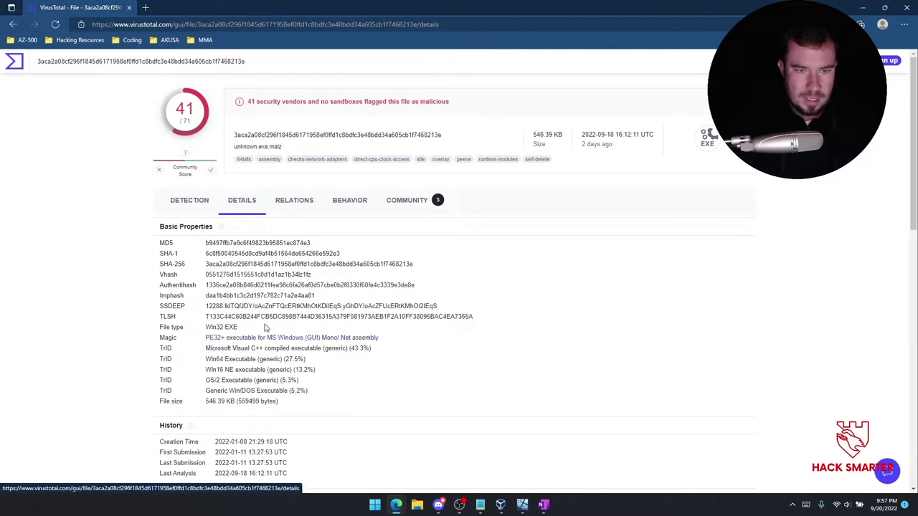
{"action": "scroll", "coordinate": [199, 286], "scroll_direction": "down", "scroll_amount": 3}
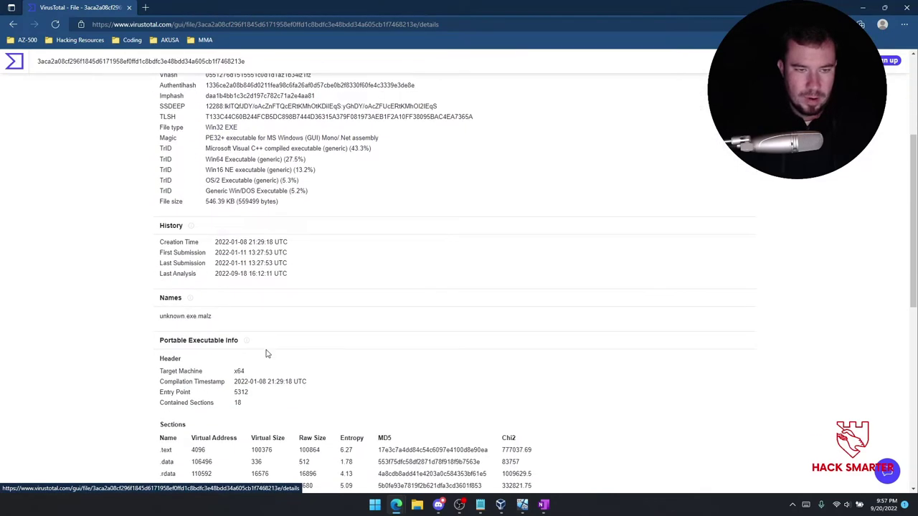
{"action": "scroll", "coordinate": [262, 352], "scroll_direction": "down", "scroll_amount": 2}
{"action": "scroll", "coordinate": [238, 347], "scroll_direction": "down", "scroll_amount": 2}
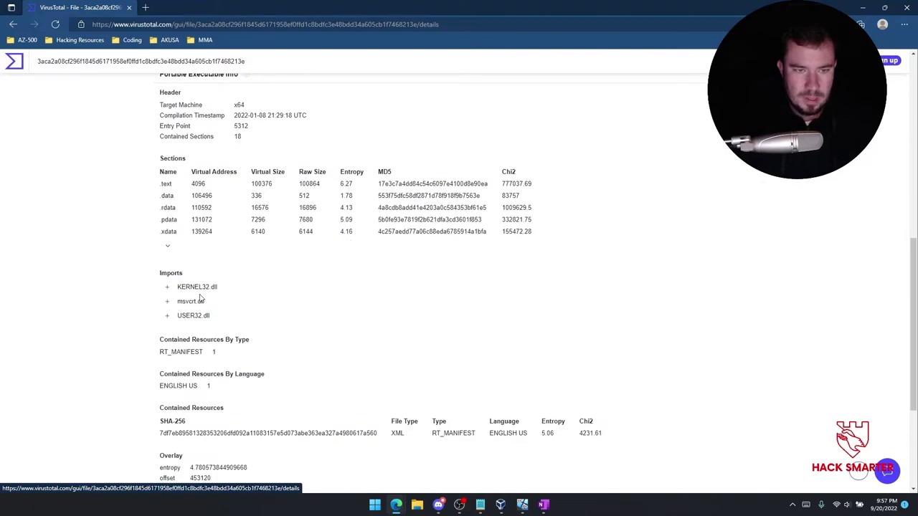
{"action": "scroll", "coordinate": [210, 314], "scroll_direction": "down", "scroll_amount": 3}
{"action": "scroll", "coordinate": [222, 318], "scroll_direction": "up", "scroll_amount": 9}
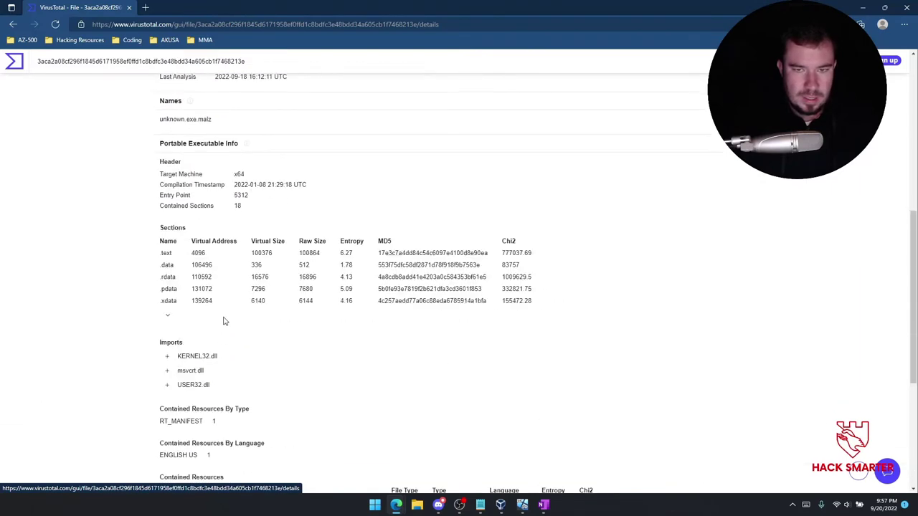
{"action": "scroll", "coordinate": [224, 323], "scroll_direction": "up", "scroll_amount": 1}
Review the sample's Relations, Behavior and Community tabs on VirusTotal.
{"action": "left_click", "coordinate": [294, 200]}
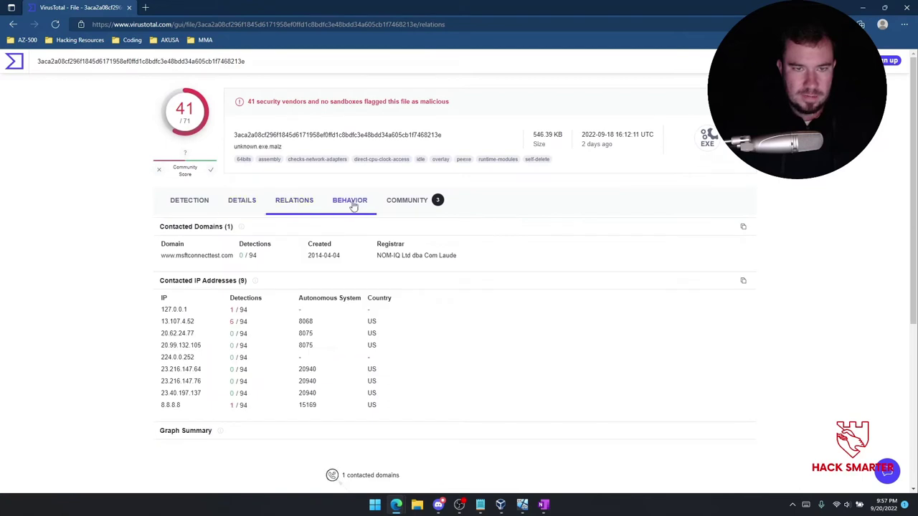
{"action": "left_click", "coordinate": [350, 201]}
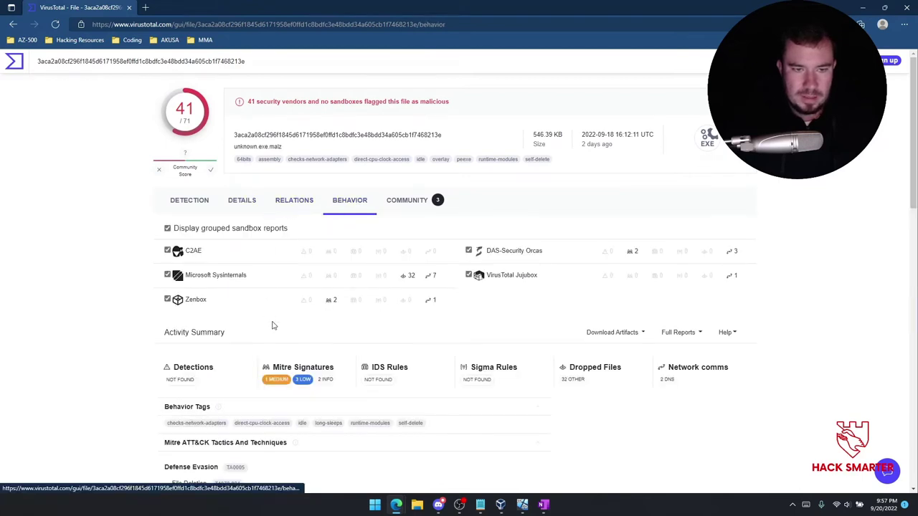
{"action": "scroll", "coordinate": [265, 323], "scroll_direction": "down", "scroll_amount": 2}
{"action": "scroll", "coordinate": [262, 323], "scroll_direction": "down", "scroll_amount": 1}
{"action": "scroll", "coordinate": [260, 322], "scroll_direction": "down", "scroll_amount": 1}
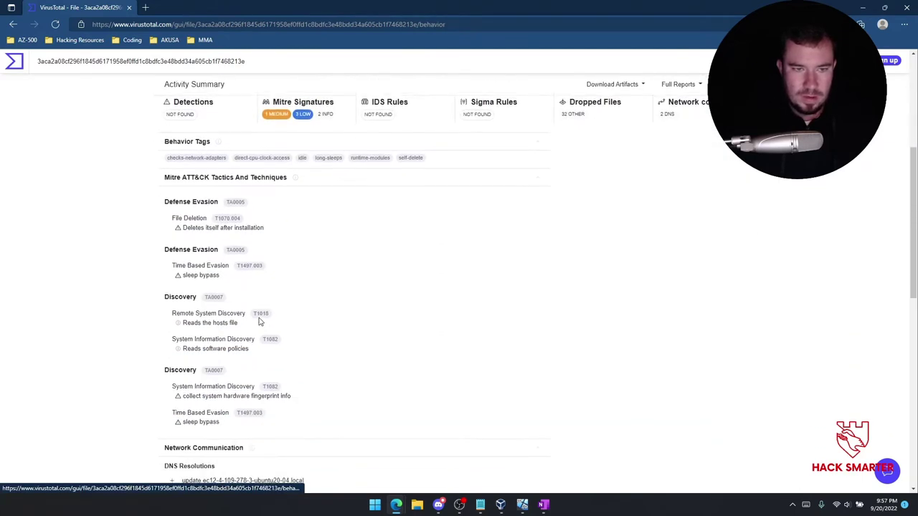
{"action": "scroll", "coordinate": [259, 322], "scroll_direction": "down", "scroll_amount": 2}
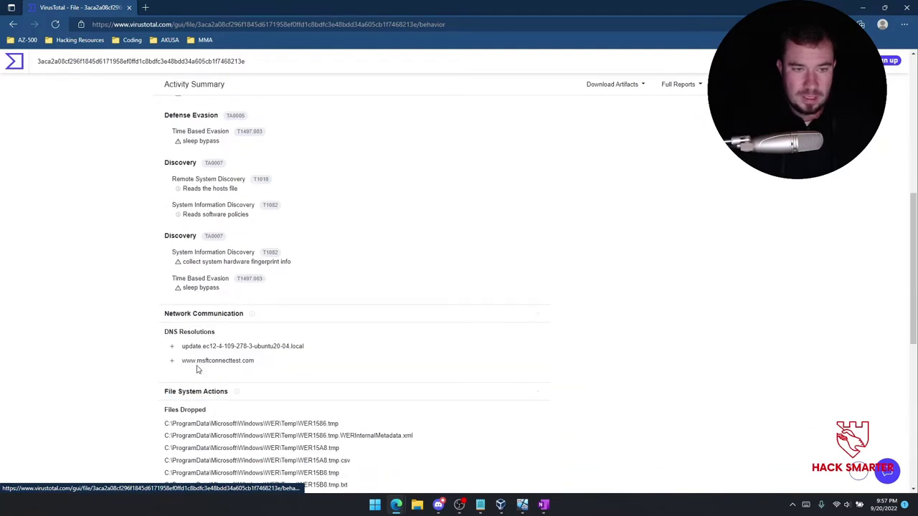
{"action": "scroll", "coordinate": [241, 380], "scroll_direction": "down", "scroll_amount": 3}
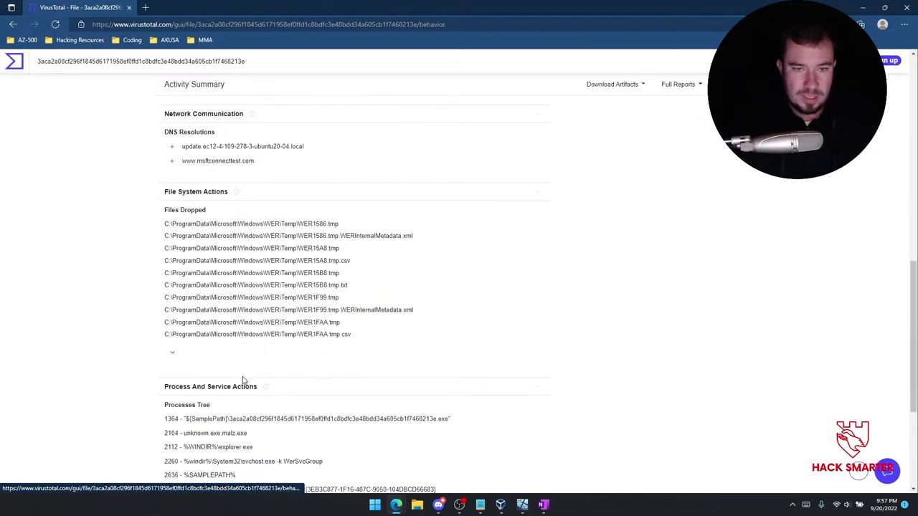
{"action": "scroll", "coordinate": [242, 380], "scroll_direction": "up", "scroll_amount": 10}
{"action": "left_click", "coordinate": [390, 213]}
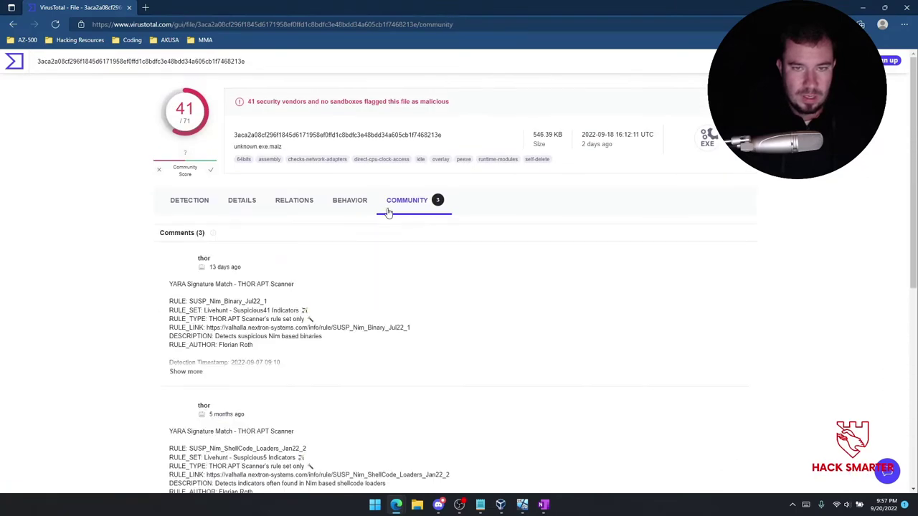
Back on Detection, screenshot the top of the Security Vendors' Analysis table and copy it.
{"action": "left_click", "coordinate": [189, 204]}
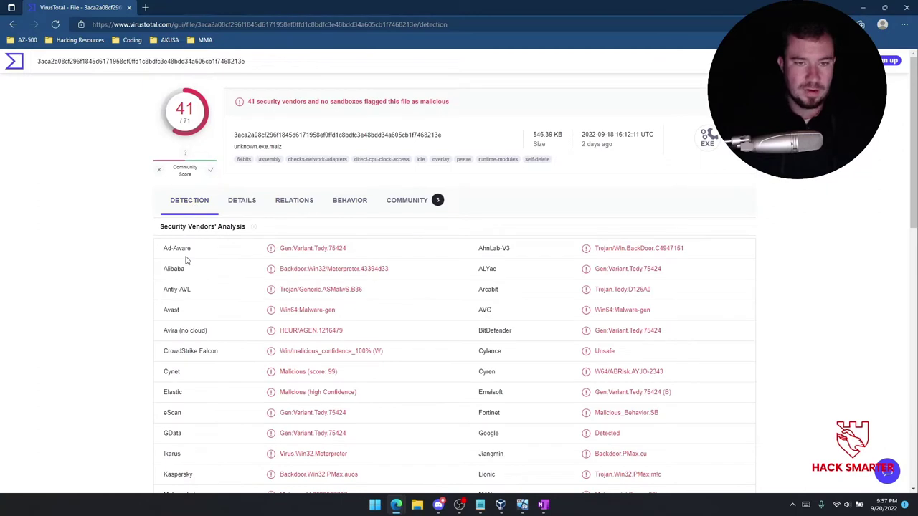
{"action": "scroll", "coordinate": [154, 291], "scroll_direction": "down", "scroll_amount": 2}
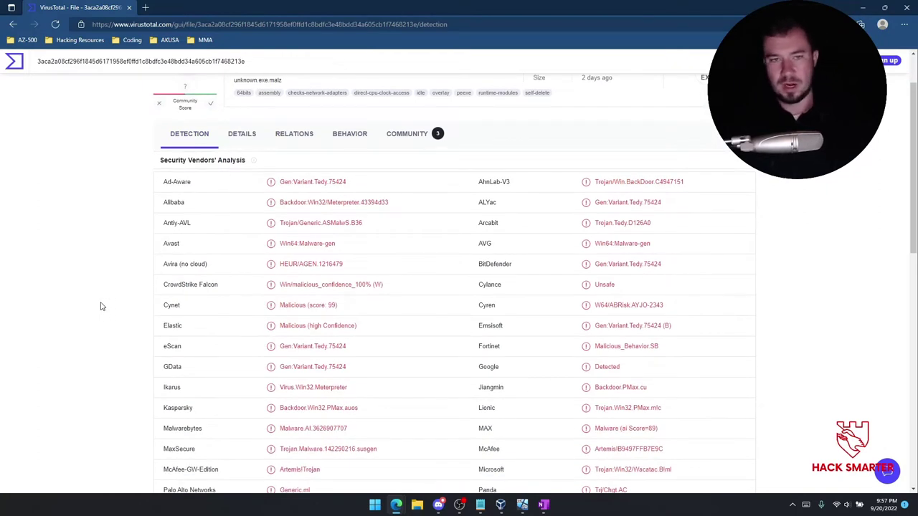
{"action": "scroll", "coordinate": [346, 156], "scroll_direction": "up", "scroll_amount": 2}
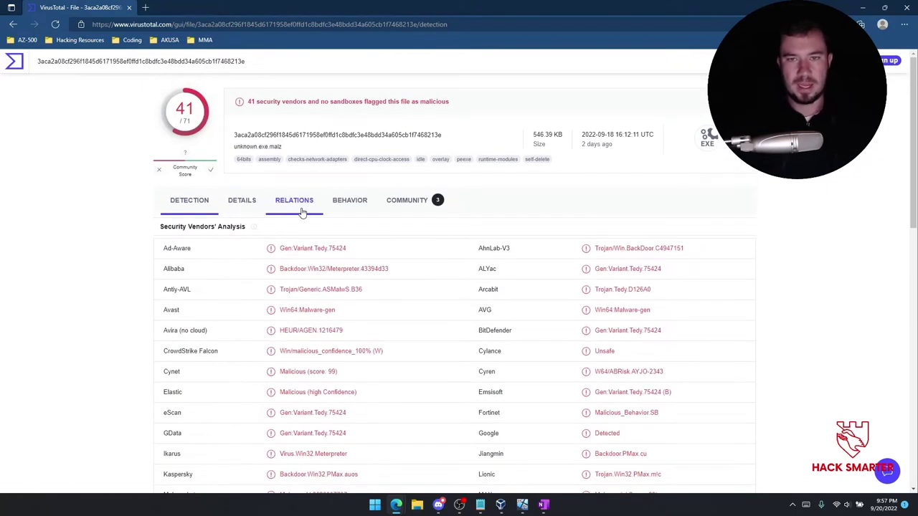
{"action": "scroll", "coordinate": [237, 233], "scroll_direction": "down", "scroll_amount": 2}
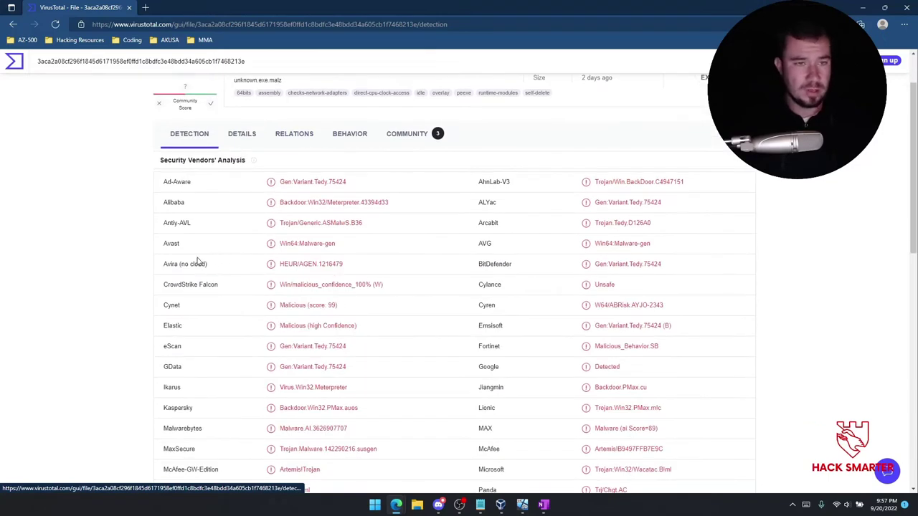
{"action": "scroll", "coordinate": [202, 263], "scroll_direction": "down", "scroll_amount": 2}
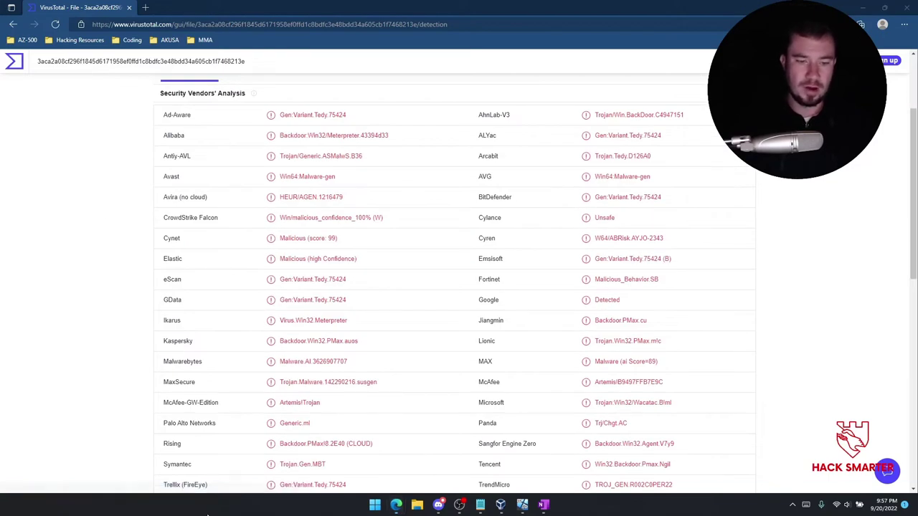
{"action": "key", "text": "super+shift+s"}
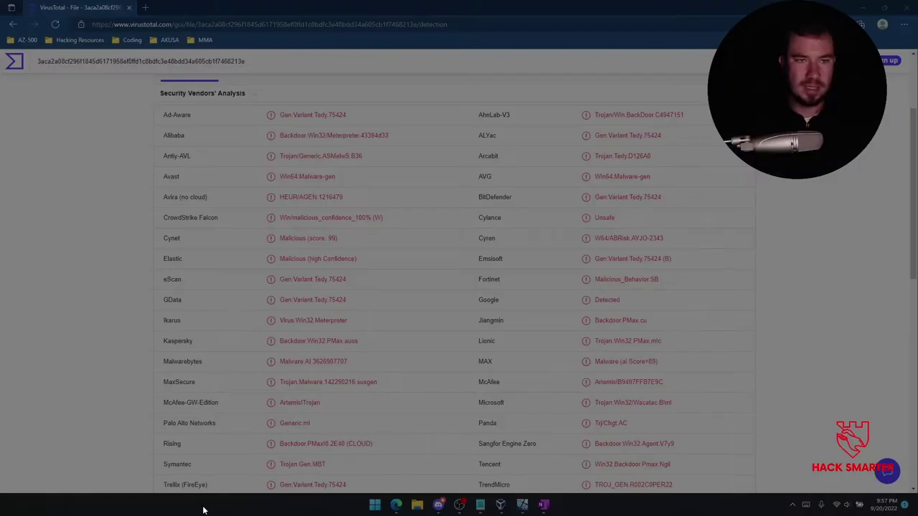
{"action": "left_click_drag", "start_coordinate": [153, 83], "coordinate": [759, 250]}
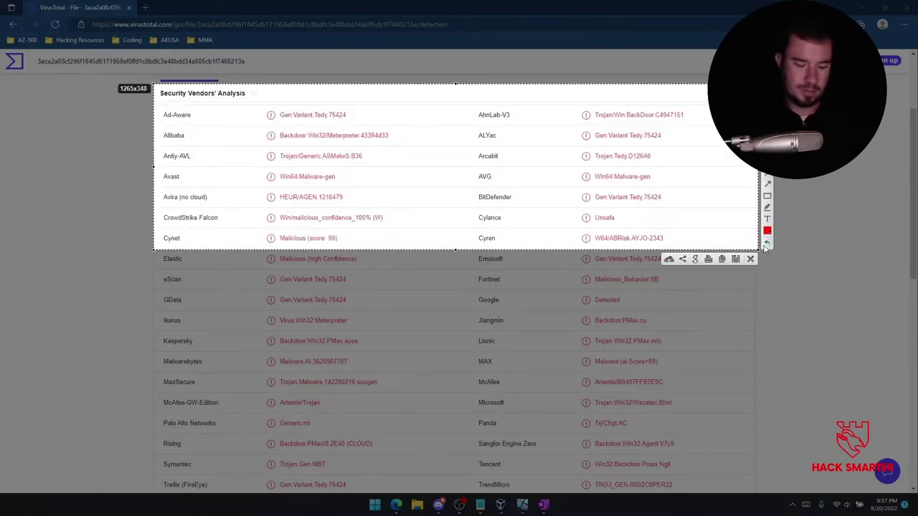
{"action": "key", "text": "ctrl+c"}
{"action": "left_click", "coordinate": [543, 505]}
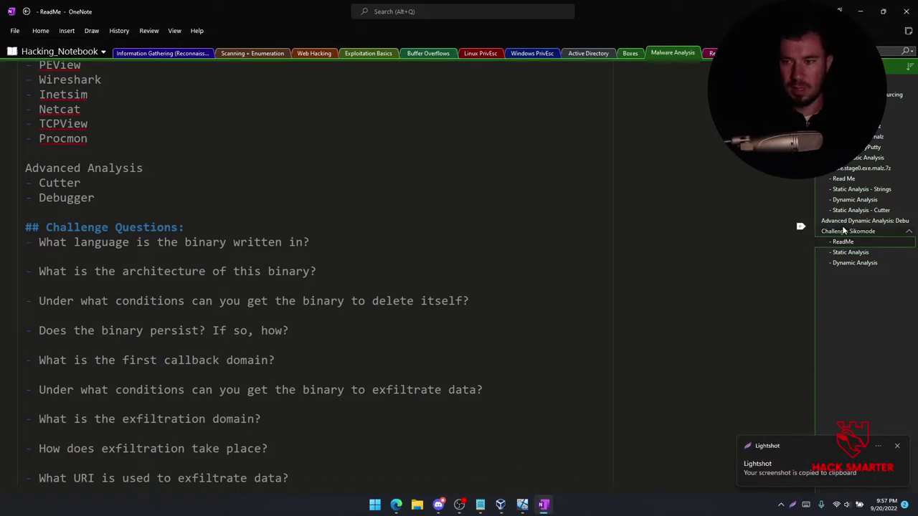
On the Static Analysis page, add a 'Virus Total:' heading with the vendor screenshot pasted below.
{"action": "left_click", "coordinate": [854, 253]}
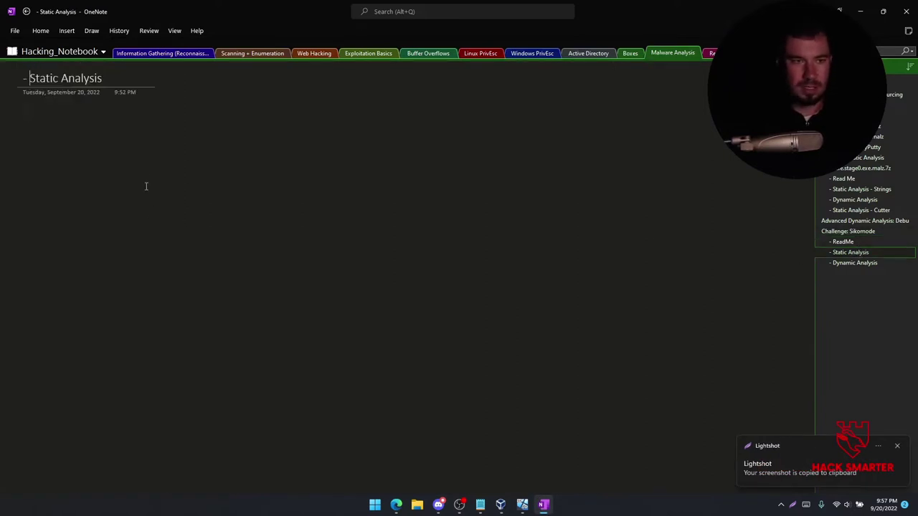
{"action": "left_click", "coordinate": [28, 111]}
{"action": "type", "text": "Virus Total:"}
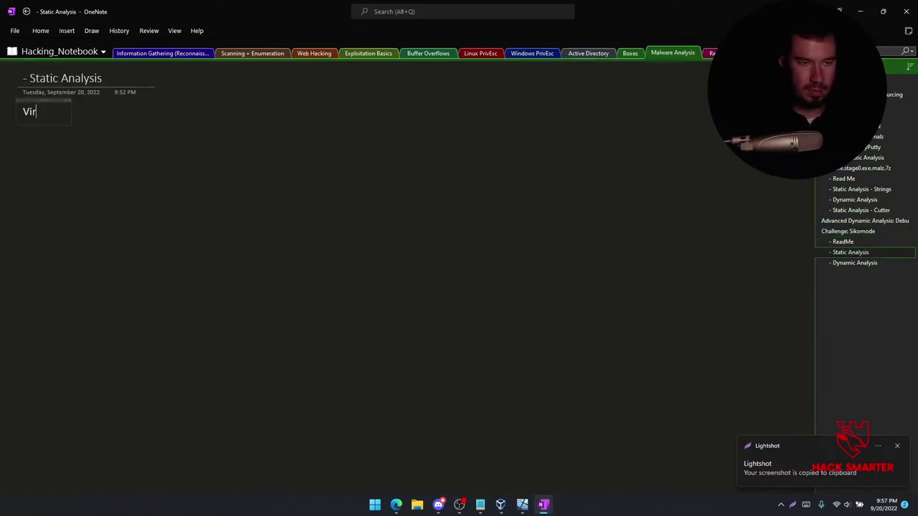
{"action": "key", "text": "Return"}
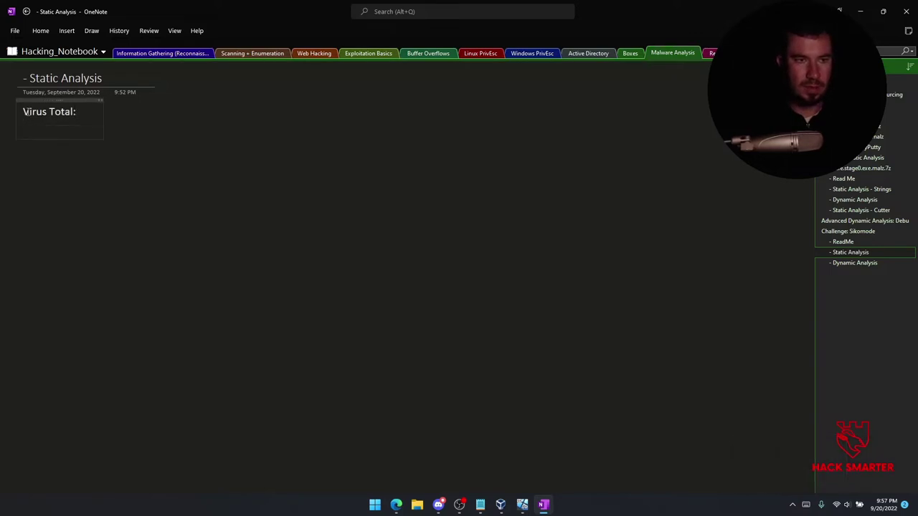
{"action": "key", "text": "ctrl+v"}
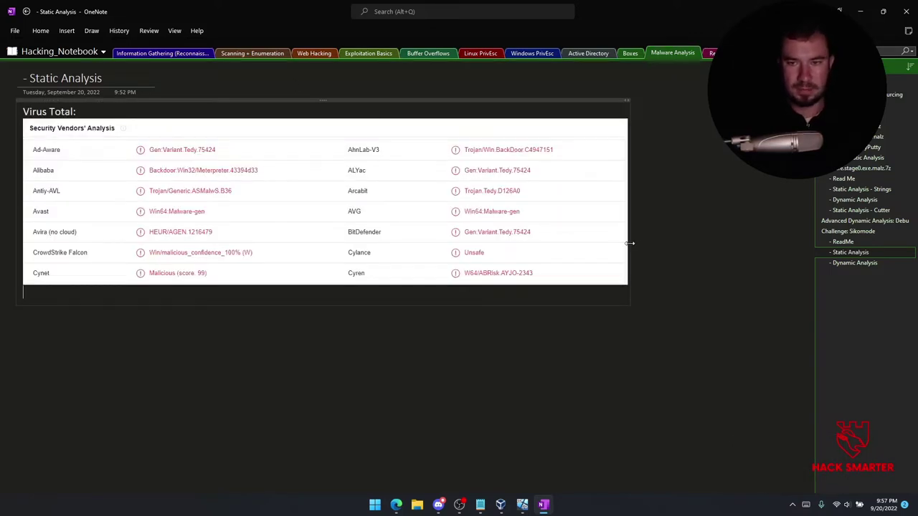
Open the Sikomode ReadMe page and scroll through its tools and questions.
{"action": "left_click", "coordinate": [843, 242]}
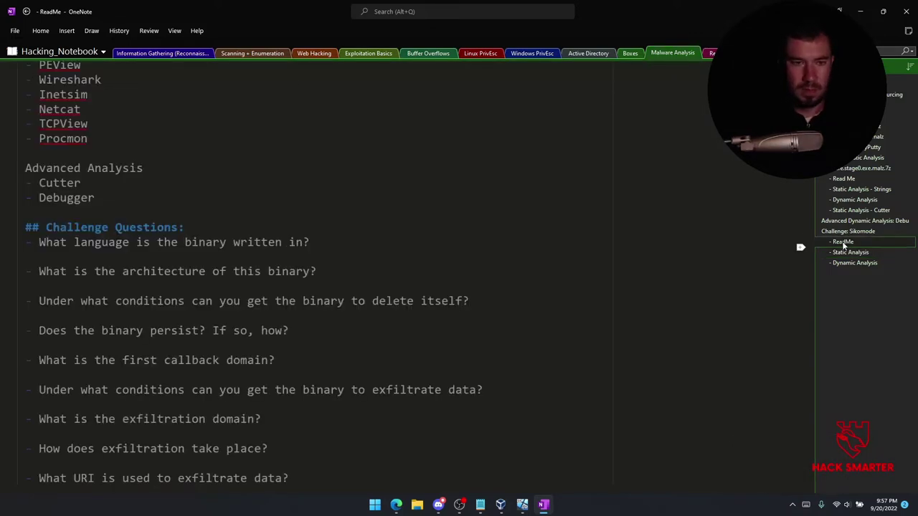
{"action": "scroll", "coordinate": [238, 246], "scroll_direction": "up", "scroll_amount": 8}
{"action": "scroll", "coordinate": [239, 246], "scroll_direction": "down", "scroll_amount": 5}
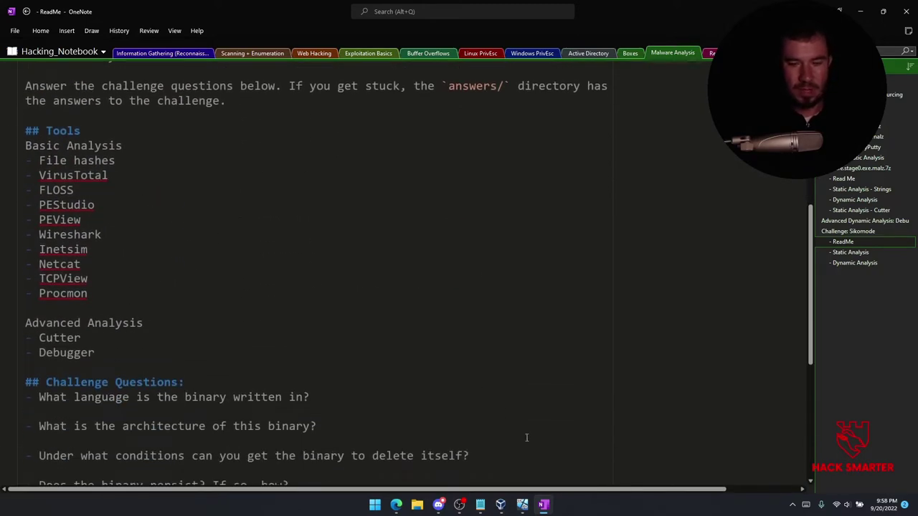
Switch to the Windows VM and search Start for 'pest' to launch pestudio 9.42.
{"action": "mouse_move", "coordinate": [522, 504]}
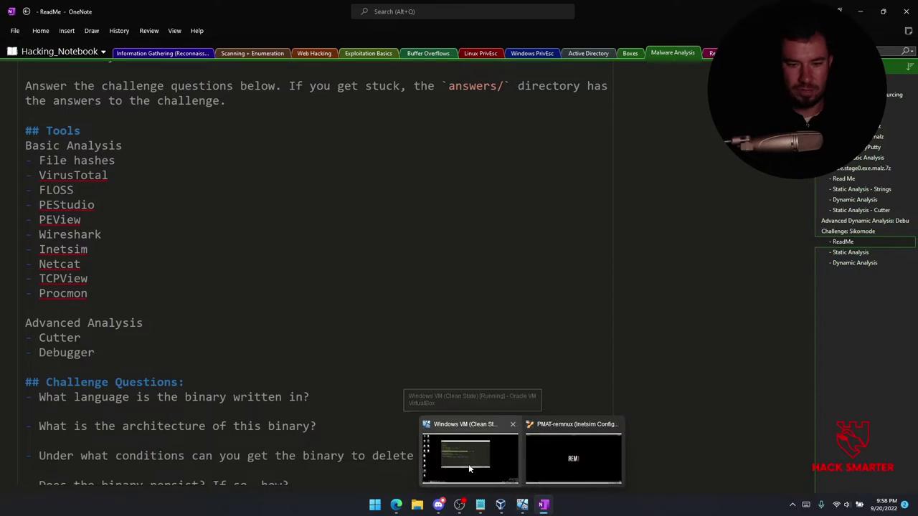
{"action": "left_click", "coordinate": [472, 474]}
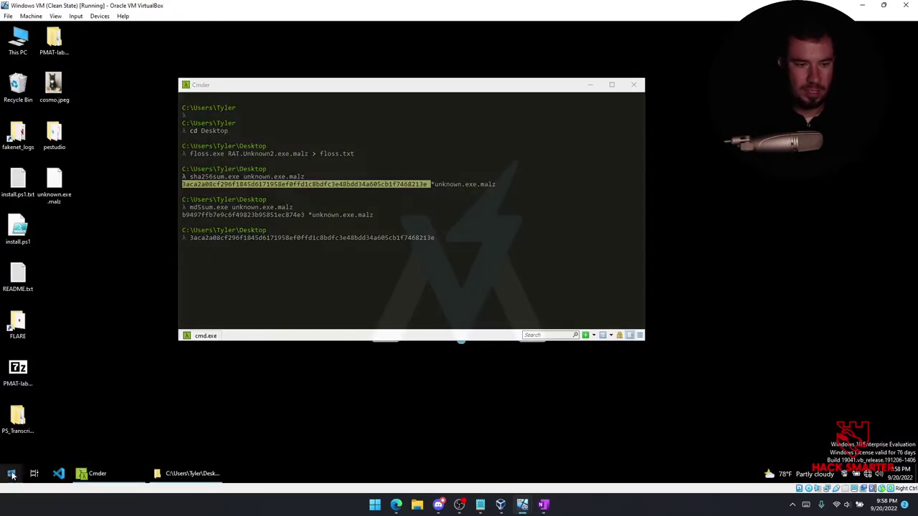
{"action": "left_click", "coordinate": [12, 473]}
{"action": "type", "text": "pestu"}
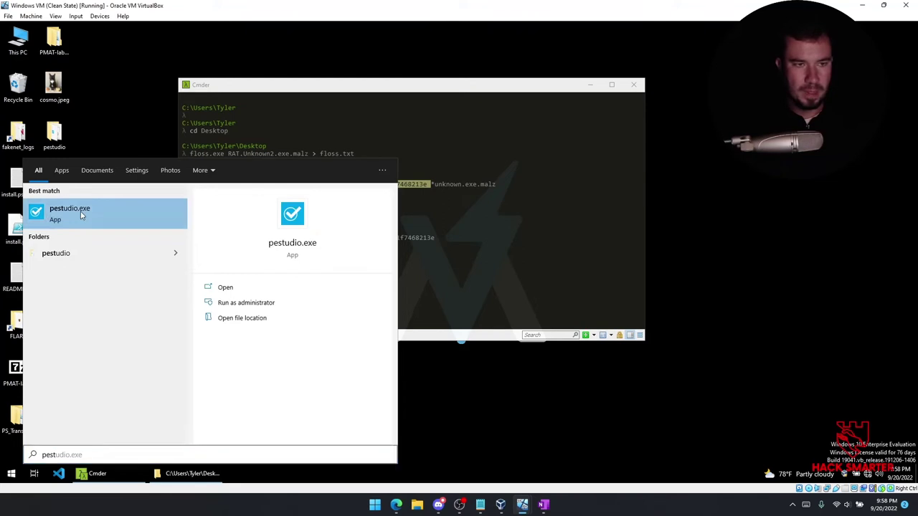
{"action": "key", "text": "Escape"}
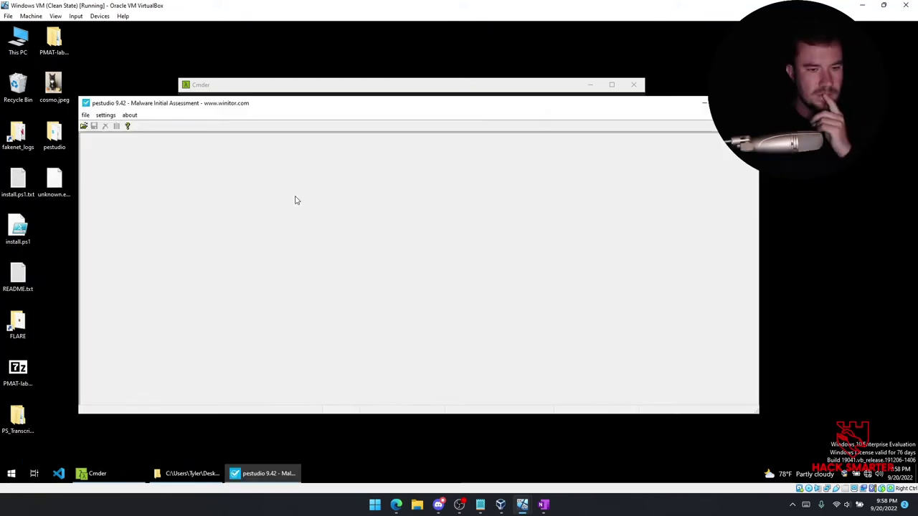
Load Desktop\unknown.exe.malz into pestudio and inspect its properties and directories.
{"action": "left_click", "coordinate": [86, 115]}
{"action": "left_click", "coordinate": [95, 127]}
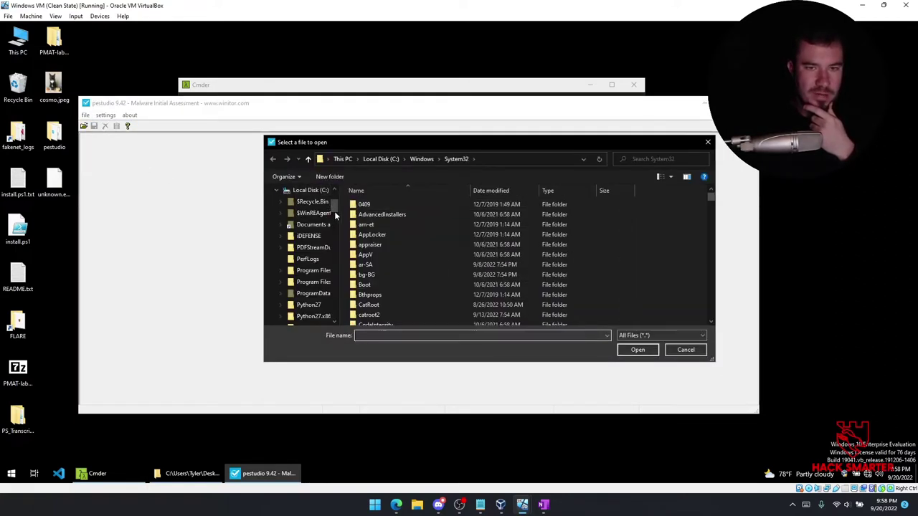
{"action": "scroll", "coordinate": [334, 216], "scroll_direction": "up", "scroll_amount": 2}
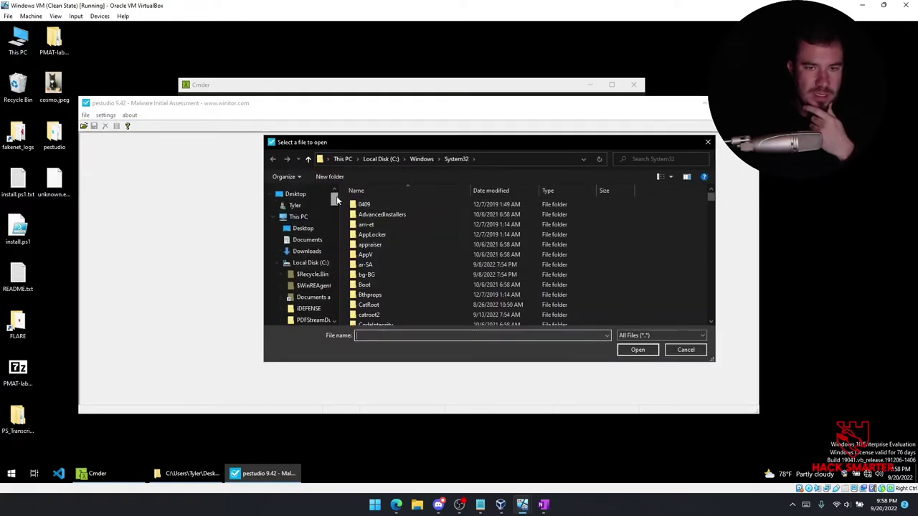
{"action": "left_click", "coordinate": [303, 228]}
{"action": "left_click", "coordinate": [382, 305]}
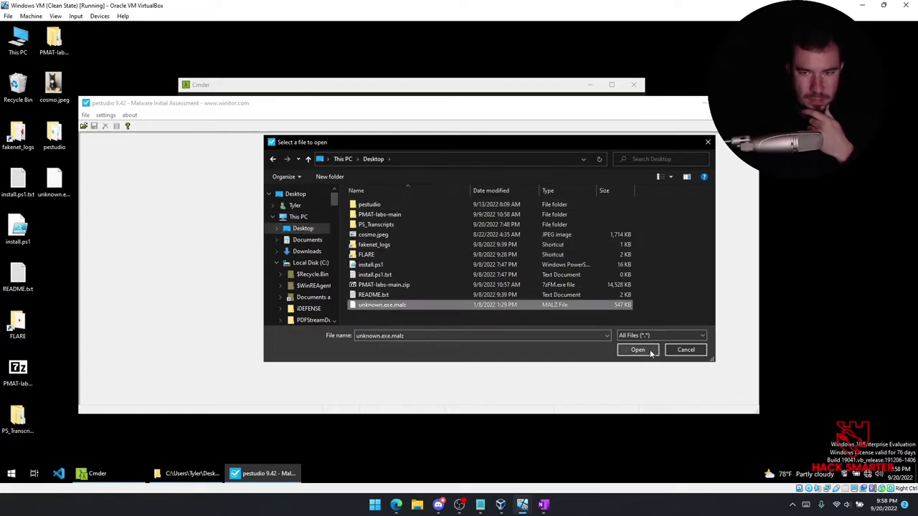
{"action": "left_click", "coordinate": [637, 349]}
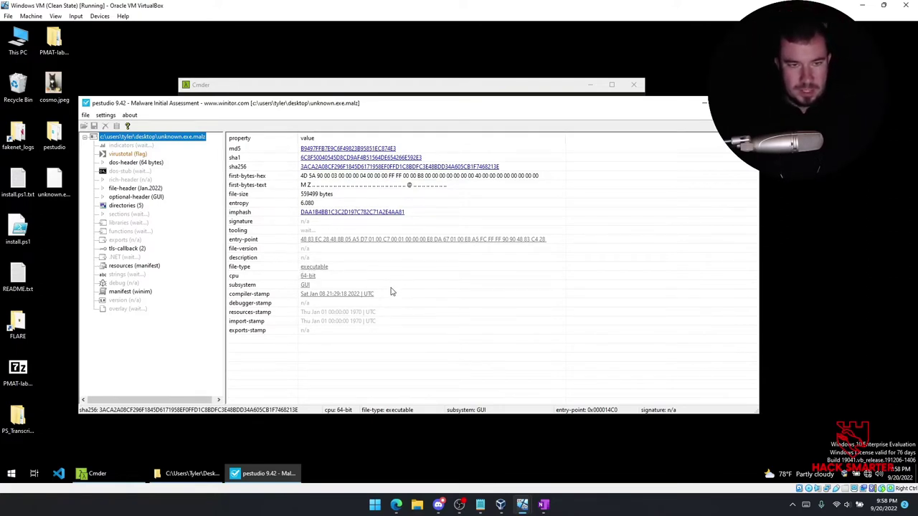
{"action": "left_click", "coordinate": [126, 205]}
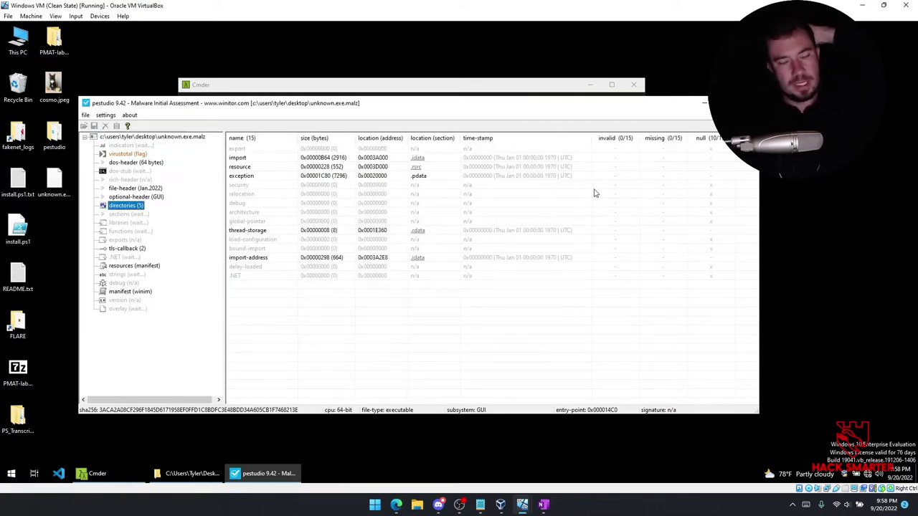
{"action": "left_click", "coordinate": [110, 464]}
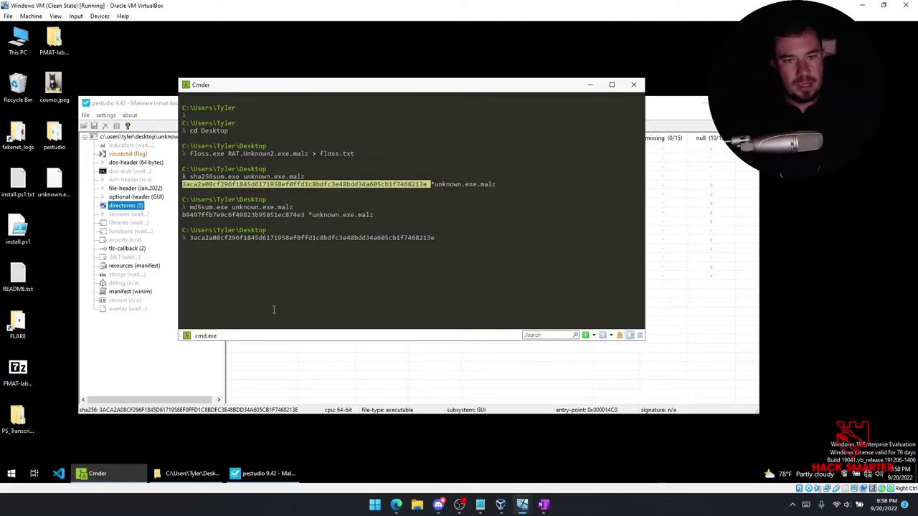
Clear the command line and run floss.exe on unknown.exe.malz redirected to floss.txt.
{"action": "left_click", "coordinate": [402, 283]}
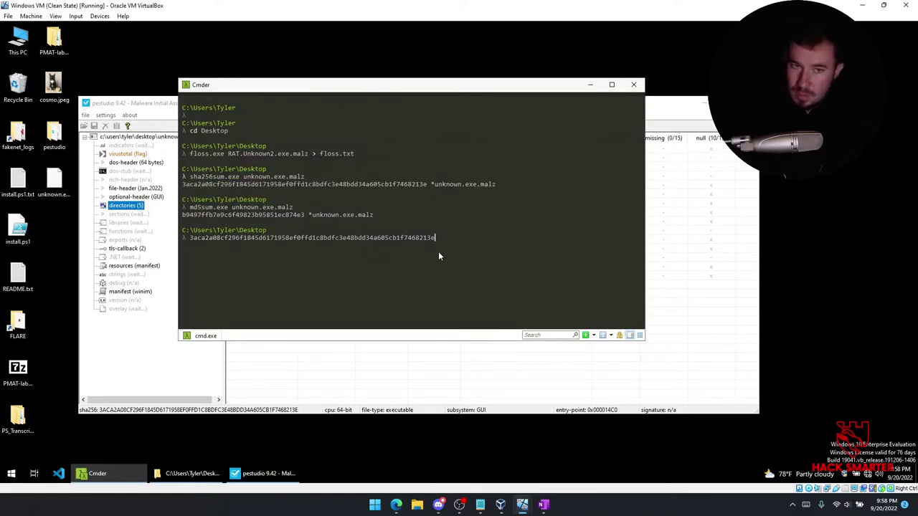
{"action": "key", "text": "BackSpace"}
{"action": "key", "text": "BackSpace"}
{"action": "key", "text": "BackSpace"}
{"action": "key", "text": "BackSpace"}
{"action": "key", "text": "BackSpace"}
{"action": "key", "text": "BackSpace"}
{"action": "key", "text": "BackSpace"}
{"action": "key", "text": "BackSpace"}
{"action": "key", "text": "BackSpace"}
{"action": "key", "text": "BackSpace"}
{"action": "key", "text": "BackSpace"}
{"action": "key", "text": "BackSpace"}
{"action": "key", "text": "BackSpace"}
{"action": "key", "text": "BackSpace"}
{"action": "key", "text": "BackSpace"}
{"action": "key", "text": "BackSpace"}
{"action": "key", "text": "BackSpace"}
{"action": "key", "text": "BackSpace"}
{"action": "key", "text": "BackSpace"}
{"action": "key", "text": "BackSpace"}
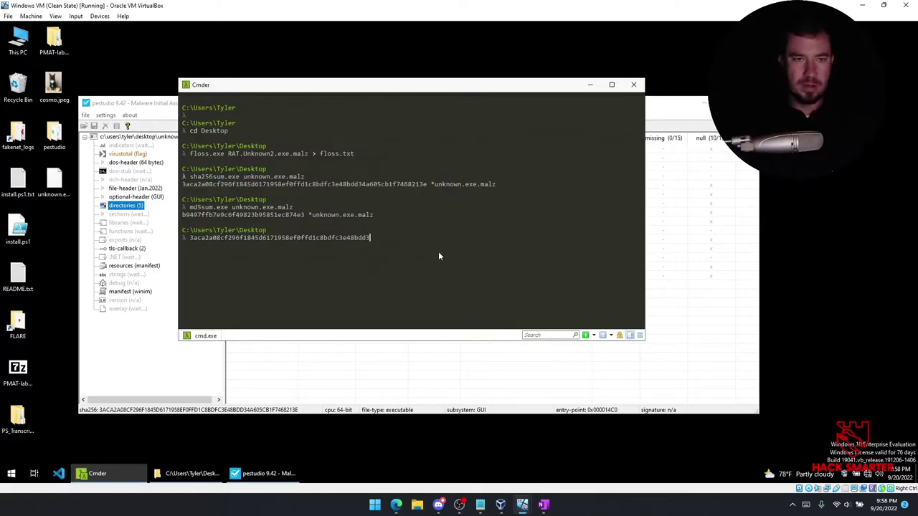
{"action": "key", "text": "BackSpace"}
{"action": "key", "text": "BackSpace"}
{"action": "key", "text": "BackSpace"}
{"action": "key", "text": "BackSpace"}
{"action": "key", "text": "BackSpace"}
{"action": "key", "text": "BackSpace"}
{"action": "key", "text": "BackSpace"}
{"action": "key", "text": "BackSpace"}
{"action": "key", "text": "BackSpace"}
{"action": "key", "text": "BackSpace"}
{"action": "key", "text": "BackSpace"}
{"action": "key", "text": "BackSpace"}
{"action": "key", "text": "BackSpace"}
{"action": "key", "text": "BackSpace"}
{"action": "key", "text": "BackSpace"}
{"action": "key", "text": "BackSpace"}
{"action": "key", "text": "BackSpace"}
{"action": "key", "text": "BackSpace"}
{"action": "key", "text": "BackSpace"}
{"action": "key", "text": "BackSpace"}
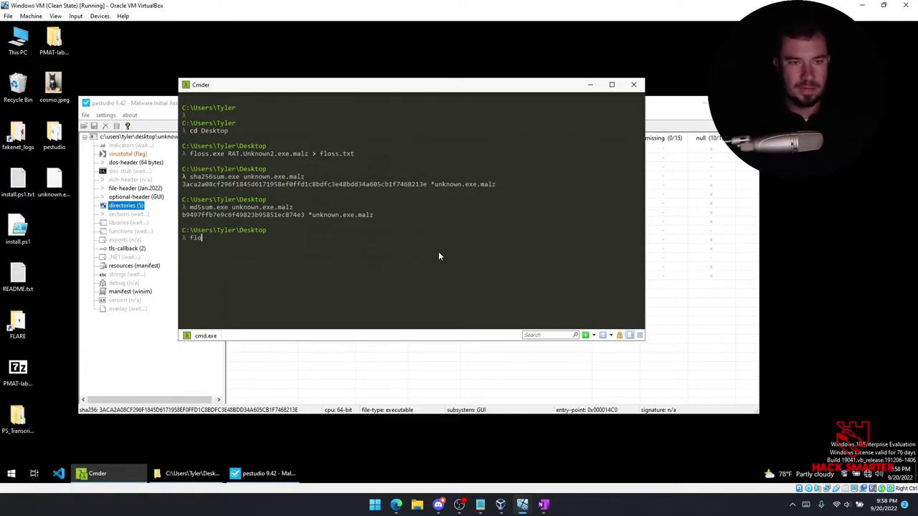
{"action": "type", "text": "exe u"}
{"action": "key", "text": "Tab"}
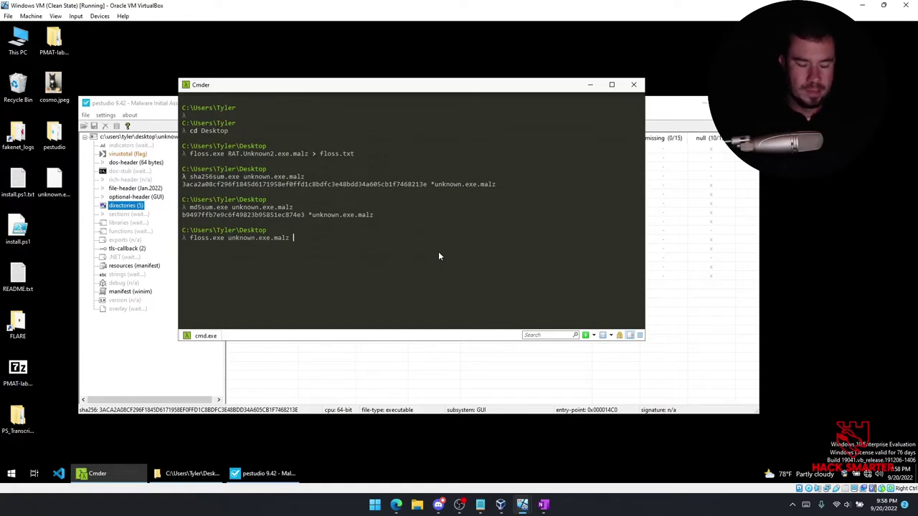
{"action": "type", "text": "> floss"}
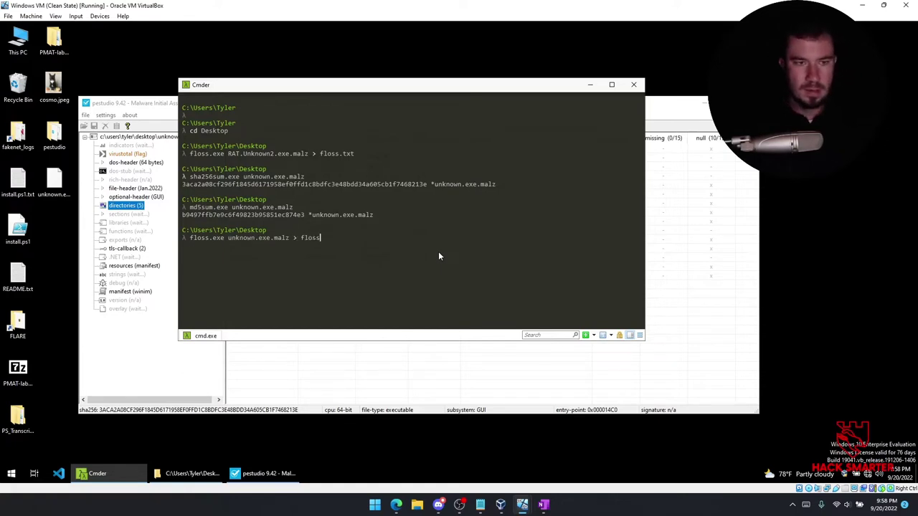
{"action": "type", "text": ".txt"}
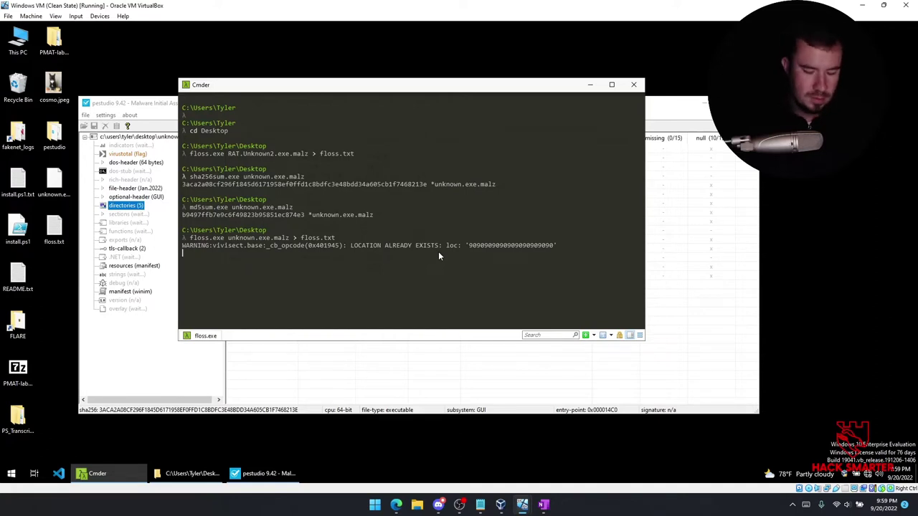
Interrupt that run and rerun FLOSS with output saved to floss_unknown.txt.
{"action": "key", "text": "ctrl+c"}
{"action": "key", "text": "Up"}
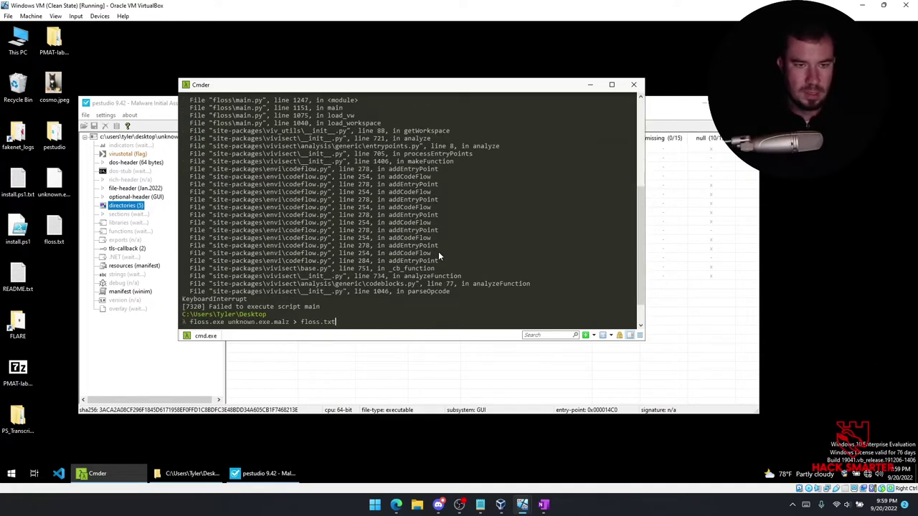
{"action": "key", "text": "BackSpace"}
{"action": "key", "text": "BackSpace"}
{"action": "key", "text": "BackSpace"}
{"action": "key", "text": "BackSpace"}
{"action": "key", "text": "BackSpace"}
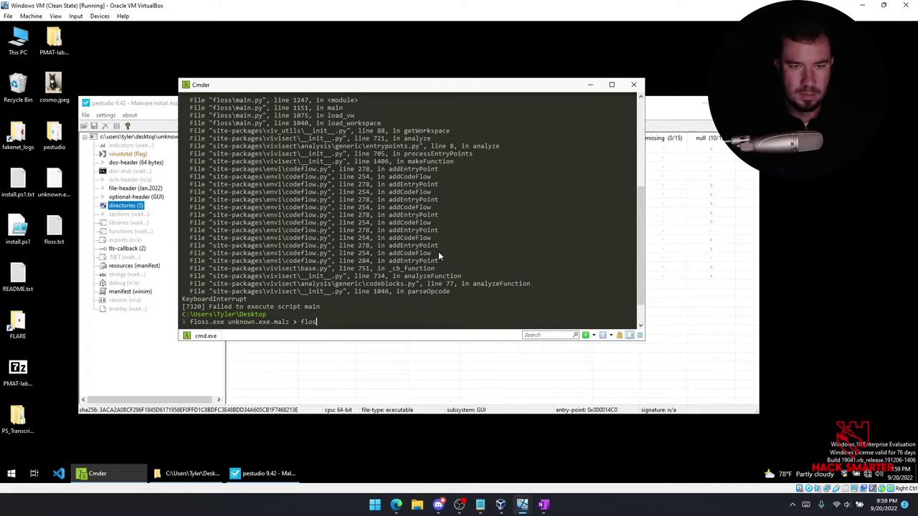
{"action": "key", "text": "BackSpace"}
{"action": "key", "text": "BackSpace"}
{"action": "key", "text": "BackSpace"}
{"action": "key", "text": "BackSpace"}
{"action": "type", "text": "floss_un"}
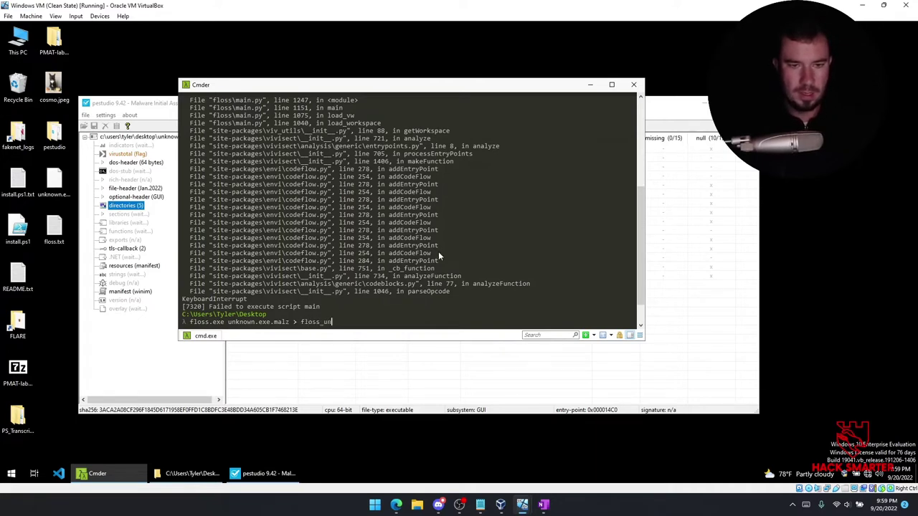
{"action": "type", "text": "known.txt"}
{"action": "key", "text": "Return"}
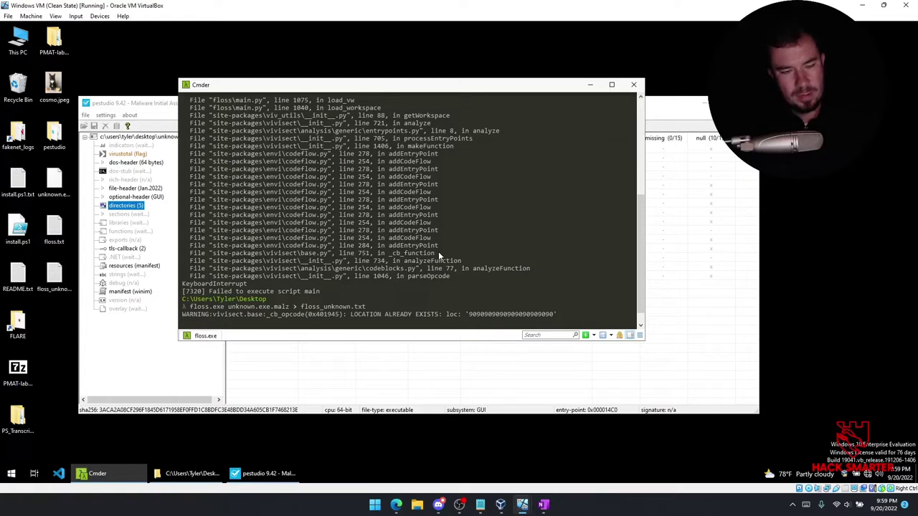
Open floss_unknown.txt in Notepad, briefly checking the terminal before reopening it.
{"action": "left_click", "coordinate": [64, 279]}
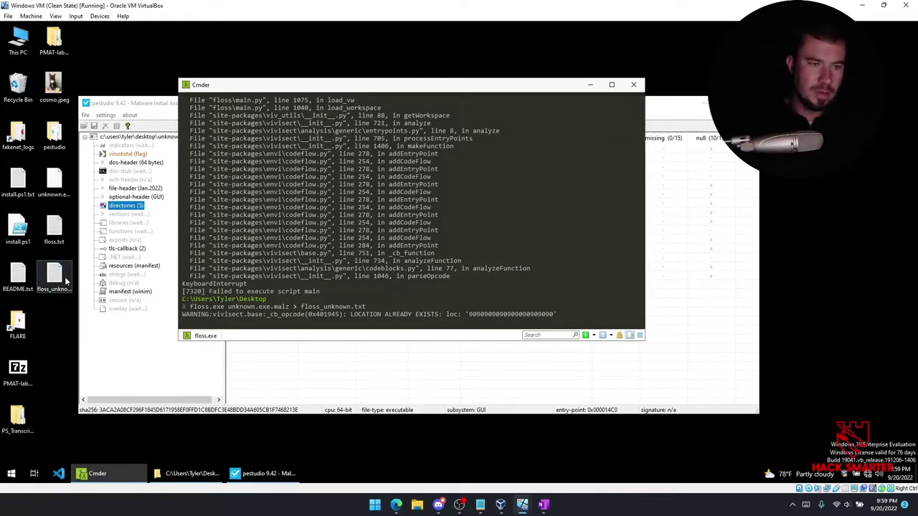
{"action": "double_click", "coordinate": [65, 278]}
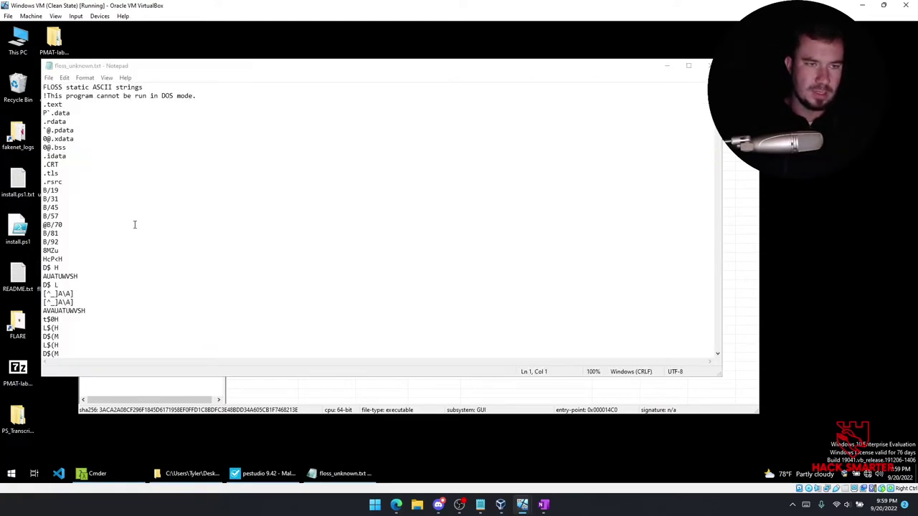
{"action": "scroll", "coordinate": [141, 217], "scroll_direction": "down", "scroll_amount": 4}
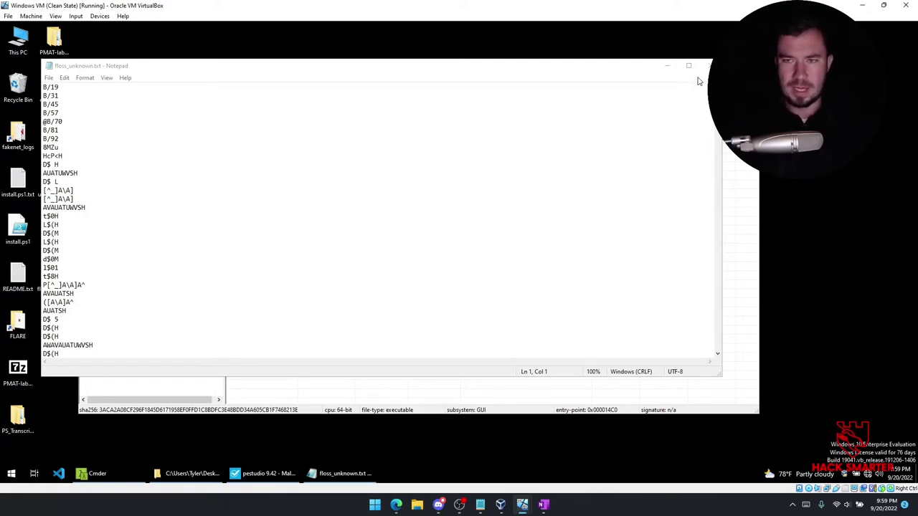
{"action": "left_click", "coordinate": [667, 65]}
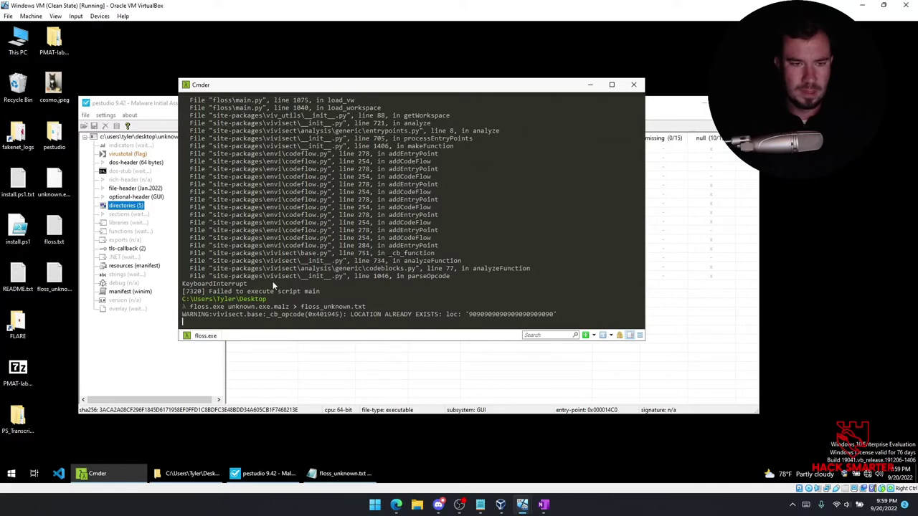
{"action": "left_click", "coordinate": [344, 473]}
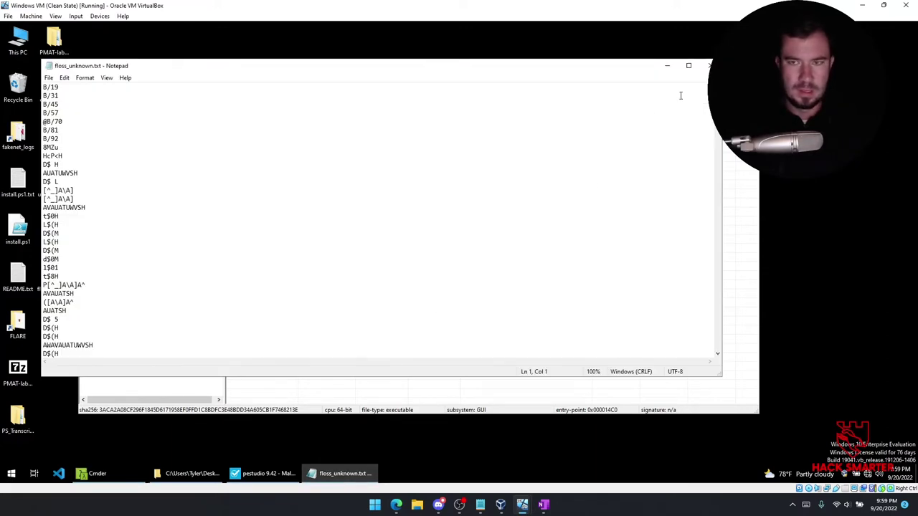
{"action": "left_click", "coordinate": [710, 65]}
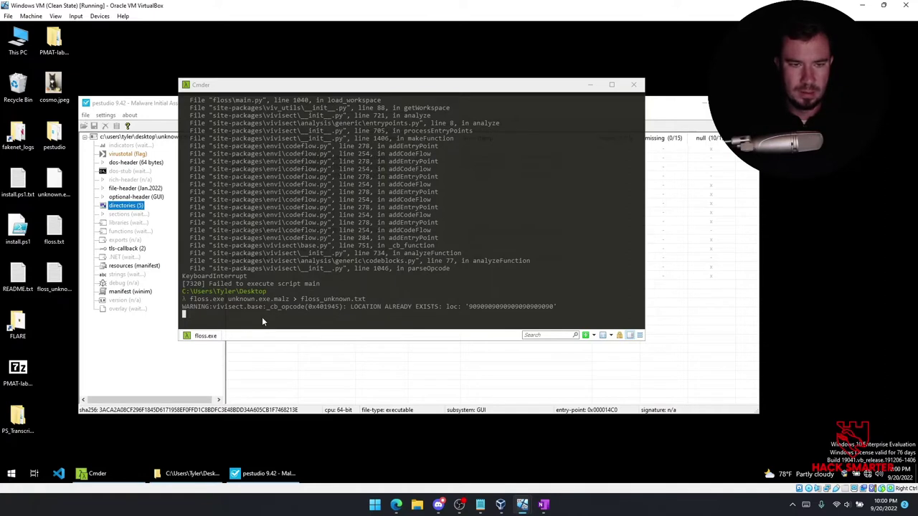
{"action": "double_click", "coordinate": [58, 283]}
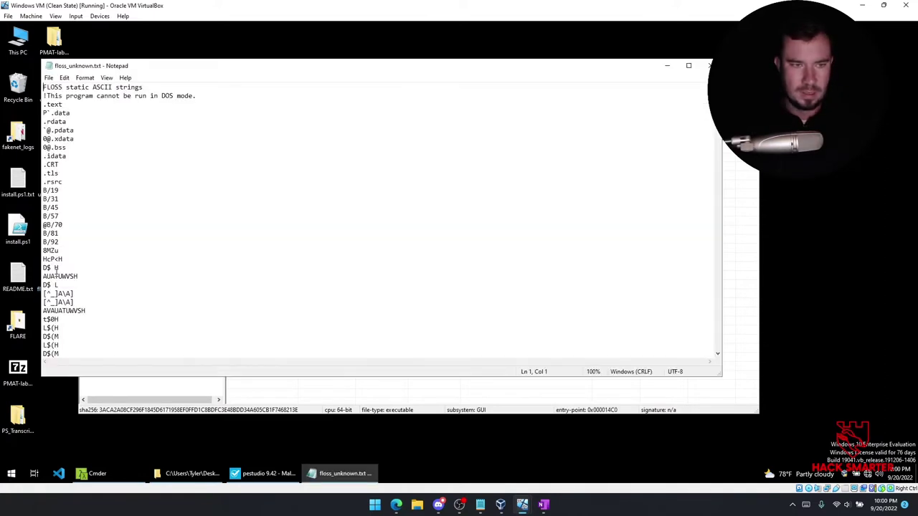
Scroll past the garbled output and mark where readable strings like AssertionDefect begin.
{"action": "scroll", "coordinate": [246, 248], "scroll_direction": "down", "scroll_amount": 15}
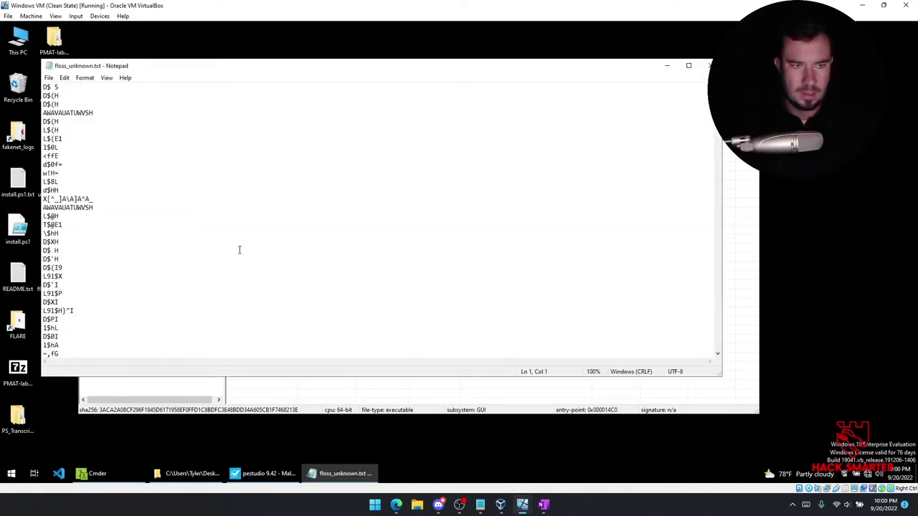
{"action": "scroll", "coordinate": [242, 248], "scroll_direction": "down", "scroll_amount": 4}
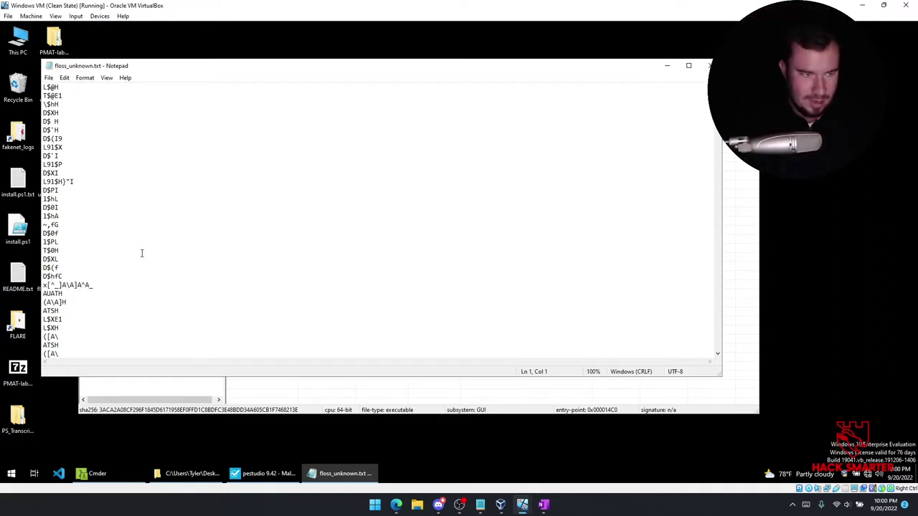
{"action": "scroll", "coordinate": [89, 253], "scroll_direction": "down", "scroll_amount": 3}
{"action": "scroll", "coordinate": [89, 253], "scroll_direction": "down", "scroll_amount": 4}
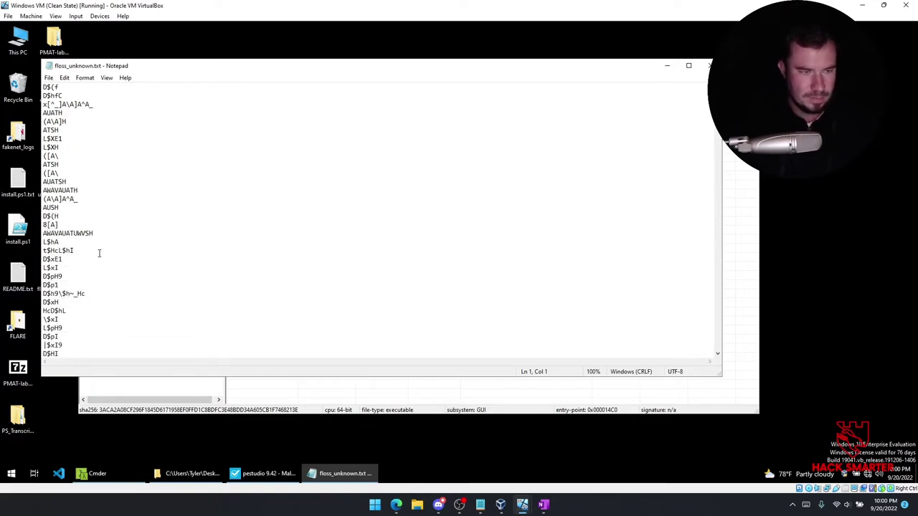
{"action": "scroll", "coordinate": [99, 253], "scroll_direction": "down", "scroll_amount": 10}
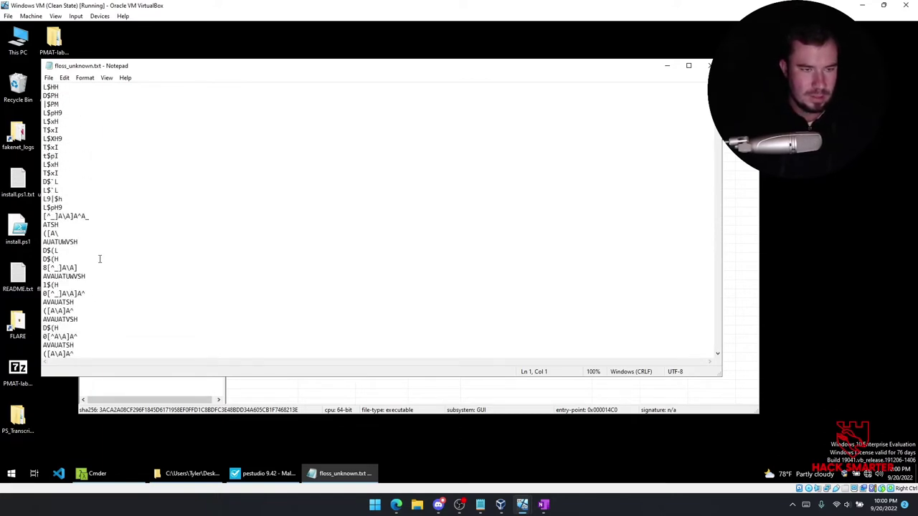
{"action": "scroll", "coordinate": [104, 256], "scroll_direction": "down", "scroll_amount": 10}
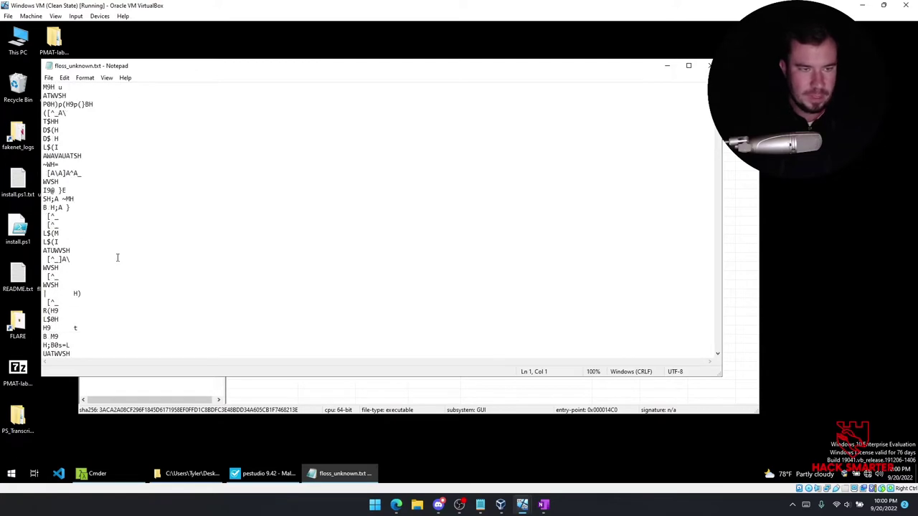
{"action": "scroll", "coordinate": [119, 257], "scroll_direction": "down", "scroll_amount": 10}
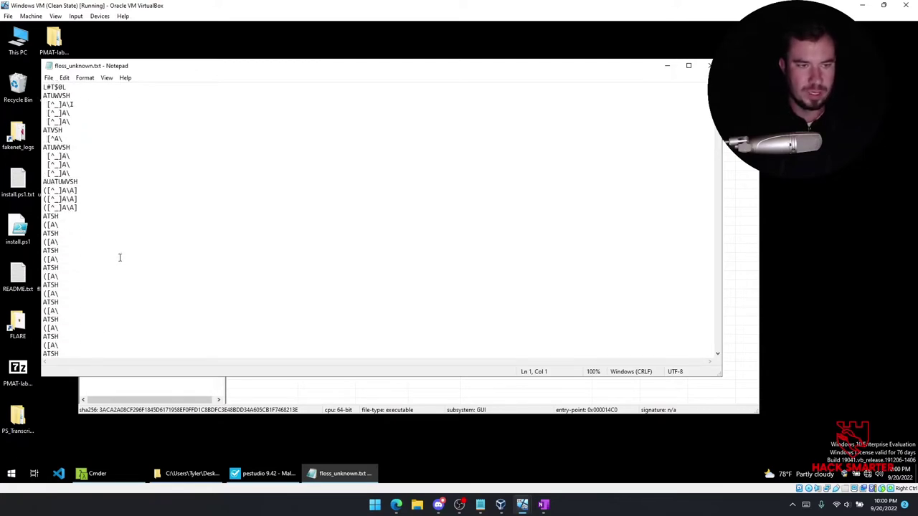
{"action": "scroll", "coordinate": [127, 257], "scroll_direction": "down", "scroll_amount": 10}
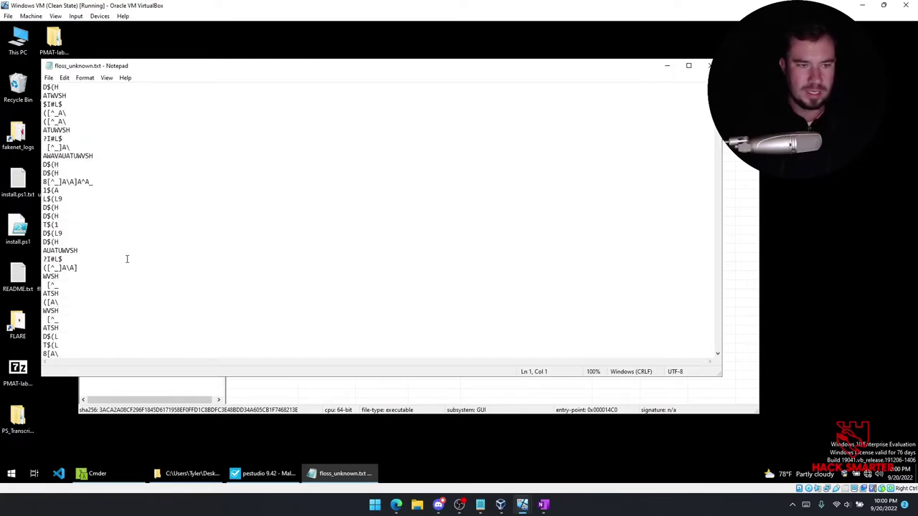
{"action": "scroll", "coordinate": [132, 258], "scroll_direction": "down", "scroll_amount": 5}
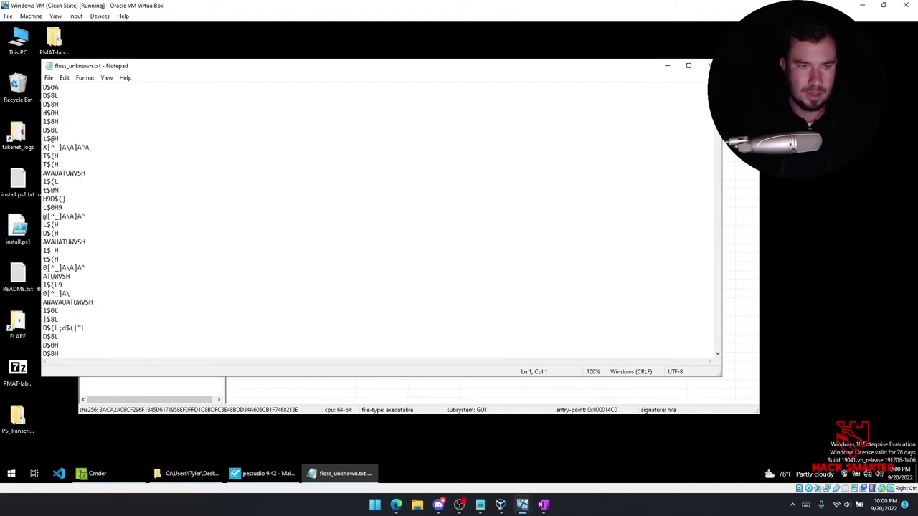
{"action": "scroll", "coordinate": [132, 258], "scroll_direction": "down", "scroll_amount": 8}
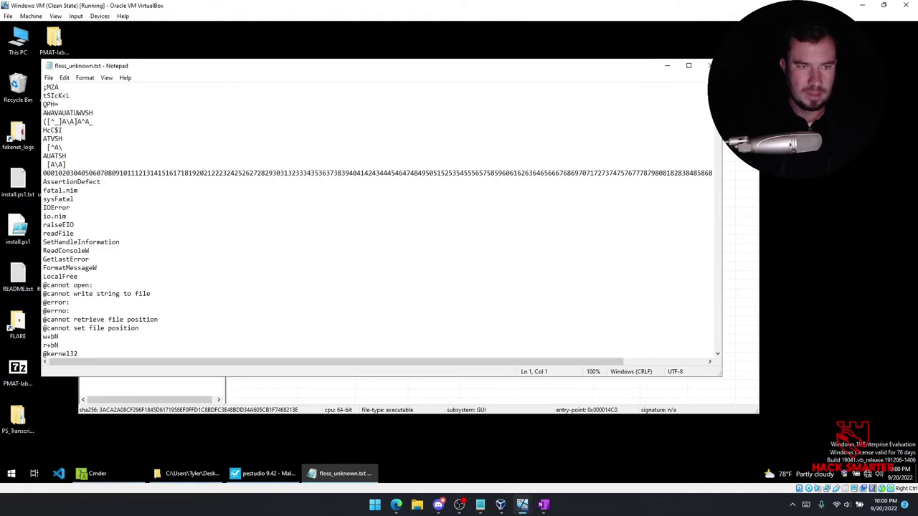
{"action": "left_click", "coordinate": [591, 183]}
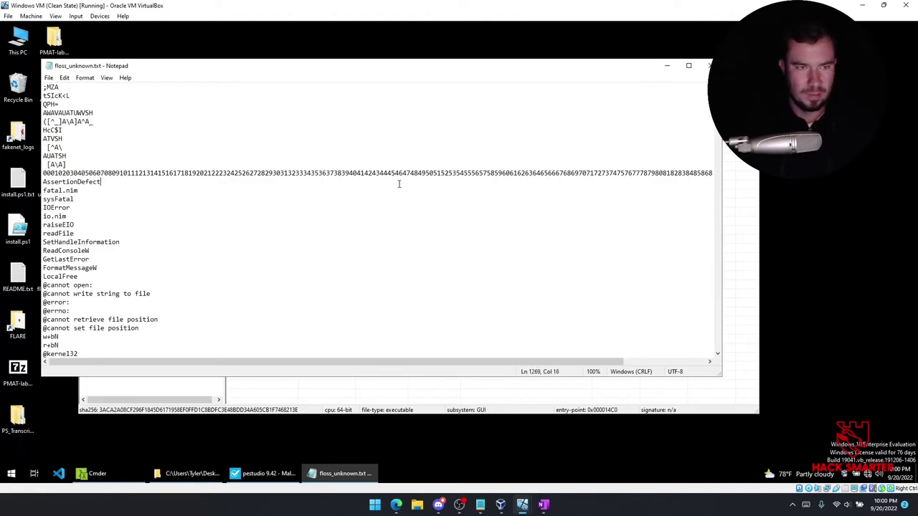
Scroll further through the strings to the iterators.nim line.
{"action": "left_click_drag", "start_coordinate": [438, 362], "coordinate": [337, 339]}
{"action": "scroll", "coordinate": [115, 221], "scroll_direction": "up", "scroll_amount": 5}
{"action": "scroll", "coordinate": [115, 221], "scroll_direction": "up", "scroll_amount": 1}
{"action": "scroll", "coordinate": [115, 221], "scroll_direction": "down", "scroll_amount": 8}
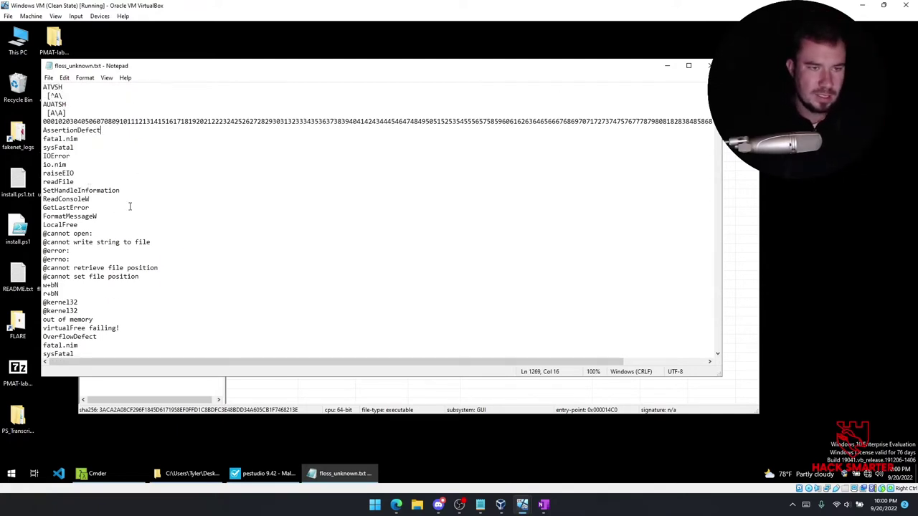
{"action": "scroll", "coordinate": [90, 244], "scroll_direction": "down", "scroll_amount": 4}
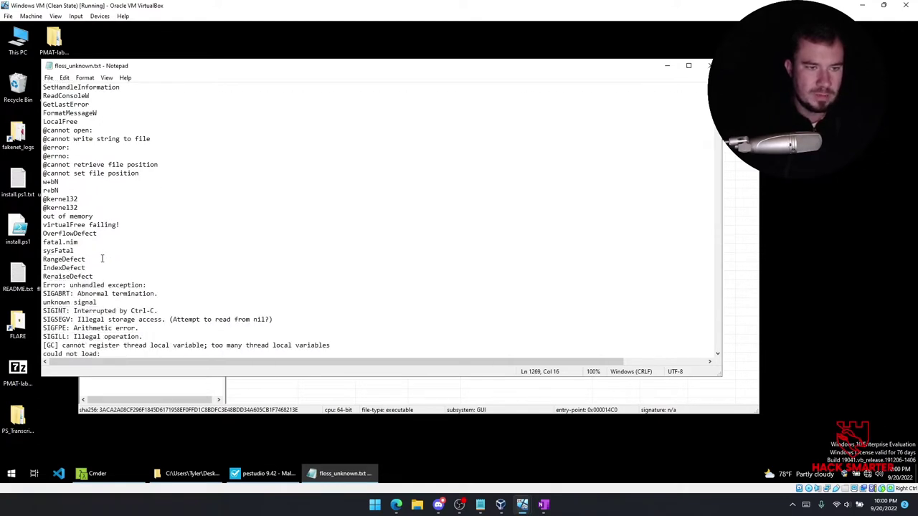
{"action": "scroll", "coordinate": [79, 229], "scroll_direction": "down", "scroll_amount": 3}
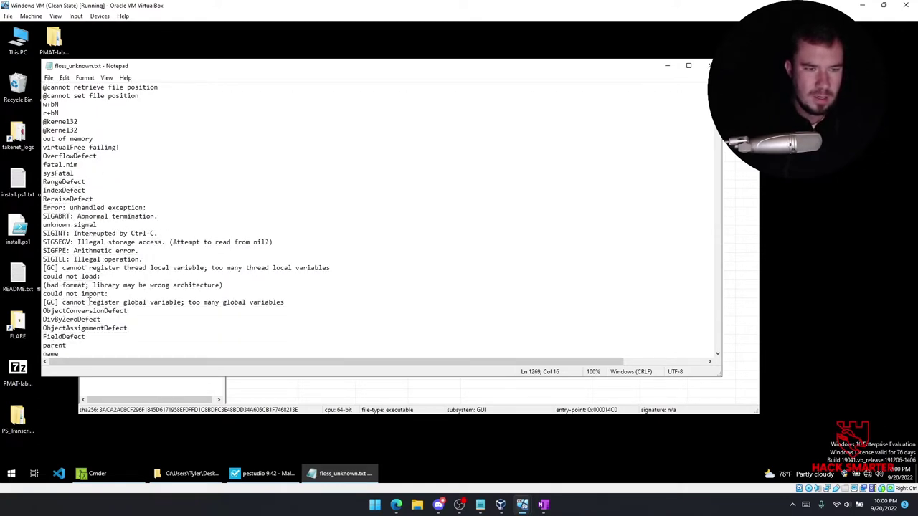
{"action": "scroll", "coordinate": [136, 288], "scroll_direction": "down", "scroll_amount": 4}
{"action": "scroll", "coordinate": [135, 288], "scroll_direction": "down", "scroll_amount": 7}
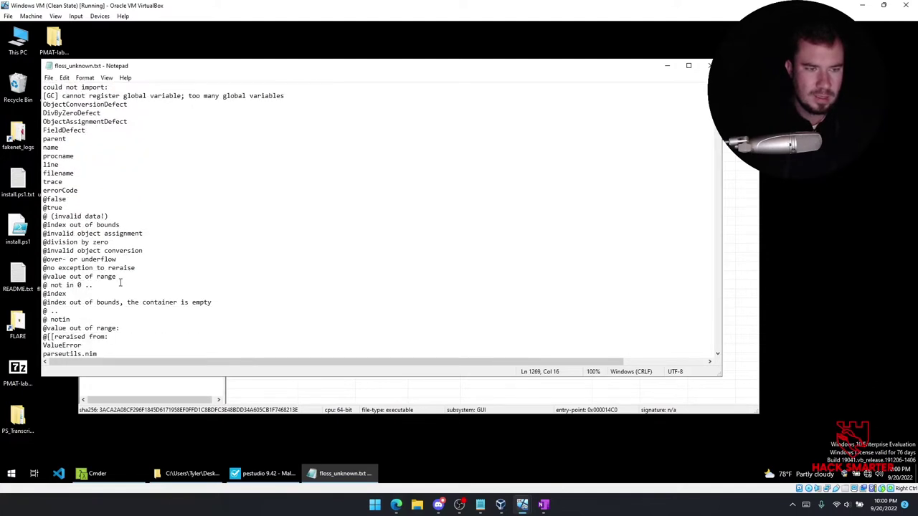
{"action": "scroll", "coordinate": [112, 276], "scroll_direction": "down", "scroll_amount": 8}
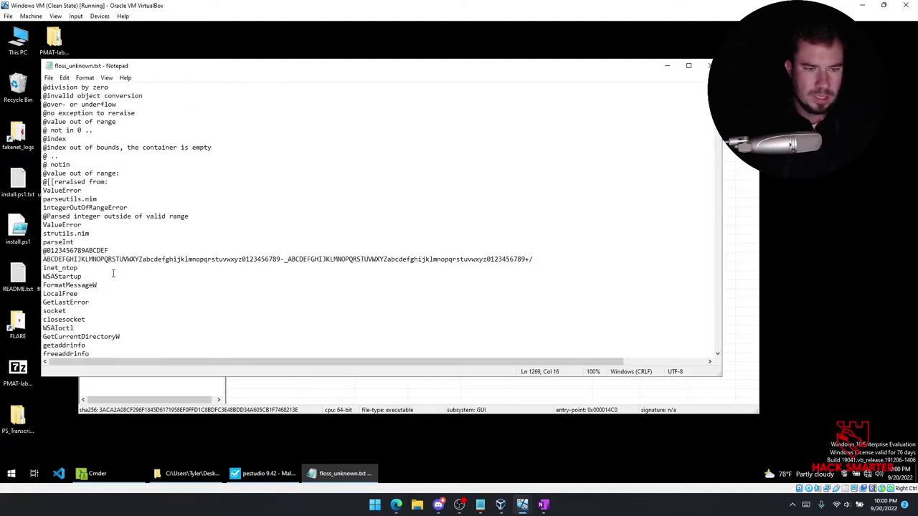
{"action": "scroll", "coordinate": [109, 275], "scroll_direction": "down", "scroll_amount": 13}
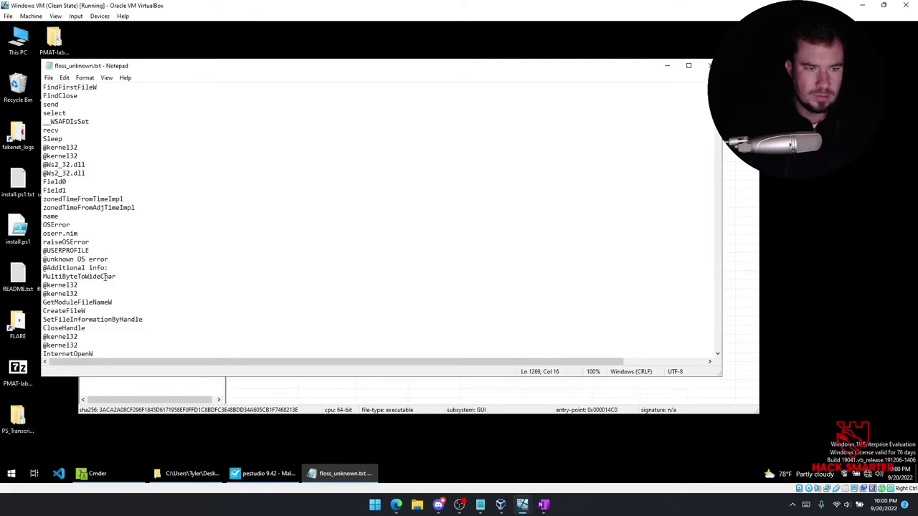
{"action": "scroll", "coordinate": [108, 274], "scroll_direction": "down", "scroll_amount": 8}
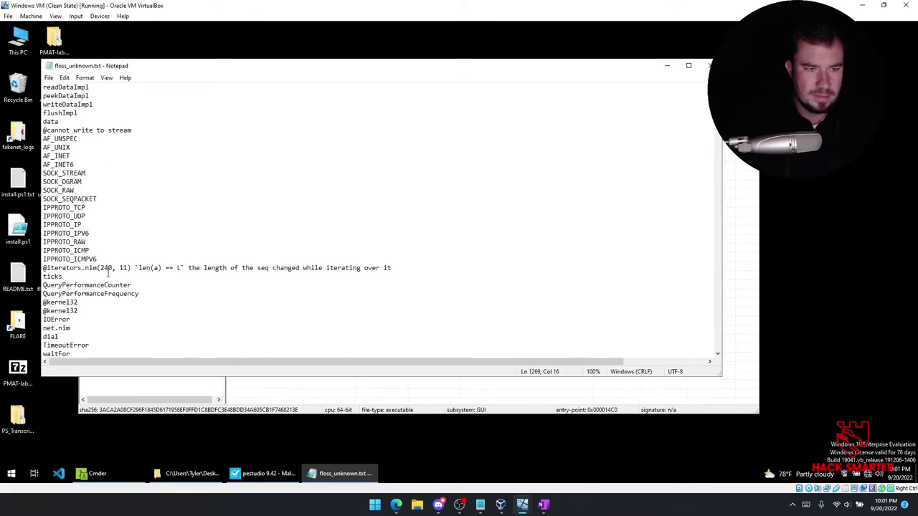
{"action": "left_click", "coordinate": [220, 267]}
Continue down to the HTTP header strings around Host and briefly select them.
{"action": "scroll", "coordinate": [104, 272], "scroll_direction": "down", "scroll_amount": 5}
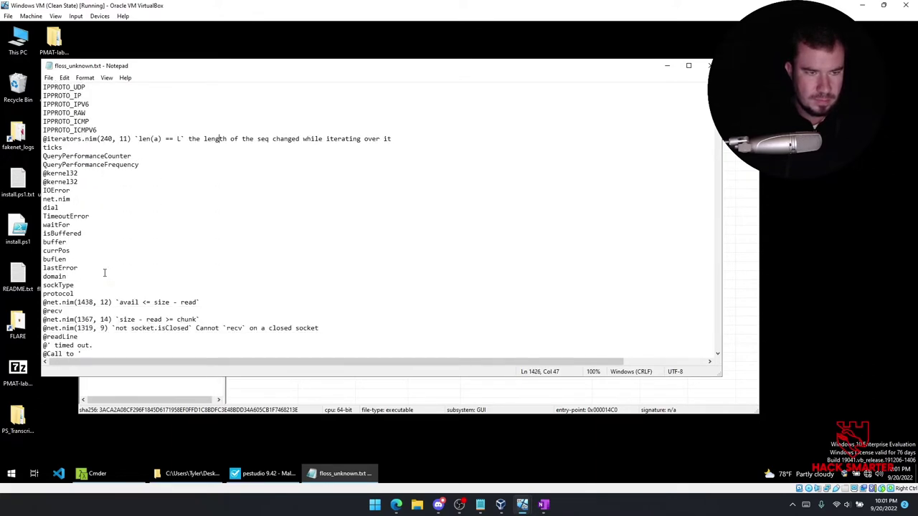
{"action": "scroll", "coordinate": [104, 270], "scroll_direction": "down", "scroll_amount": 4}
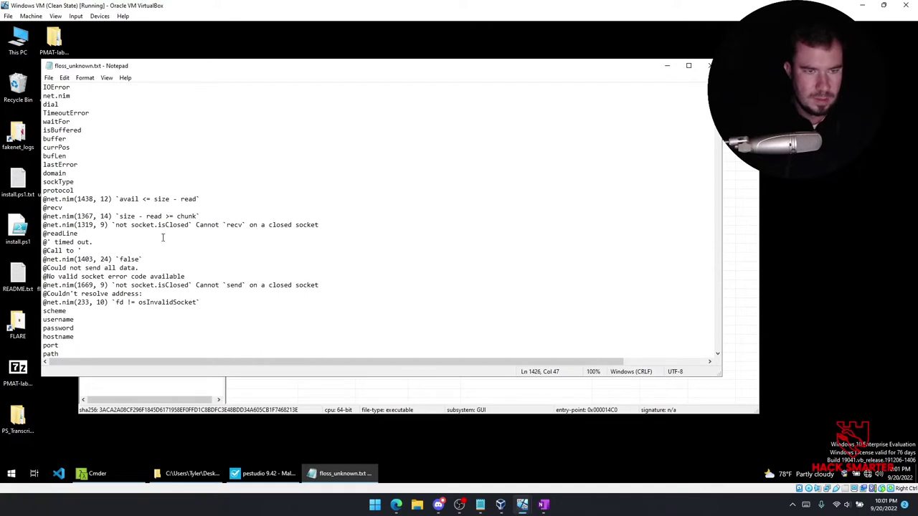
{"action": "scroll", "coordinate": [124, 262], "scroll_direction": "down", "scroll_amount": 10}
{"action": "scroll", "coordinate": [124, 262], "scroll_direction": "down", "scroll_amount": 5}
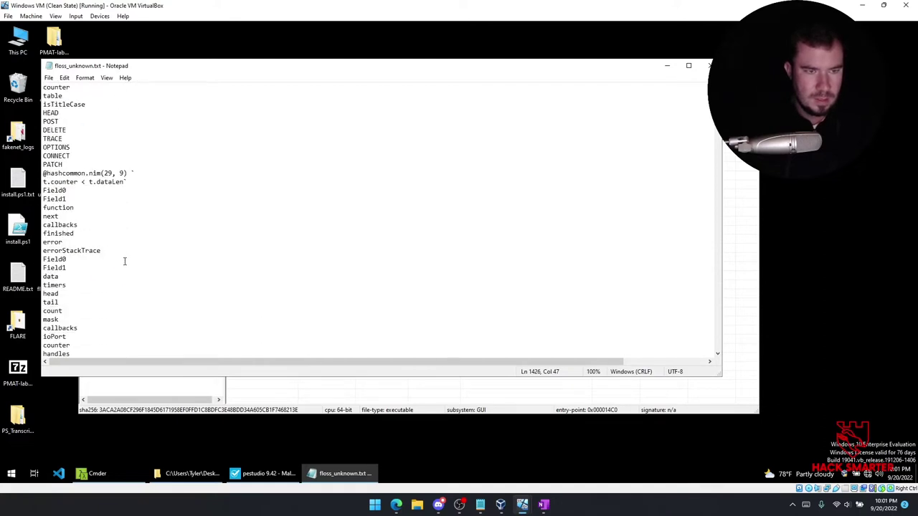
{"action": "scroll", "coordinate": [124, 260], "scroll_direction": "down", "scroll_amount": 11}
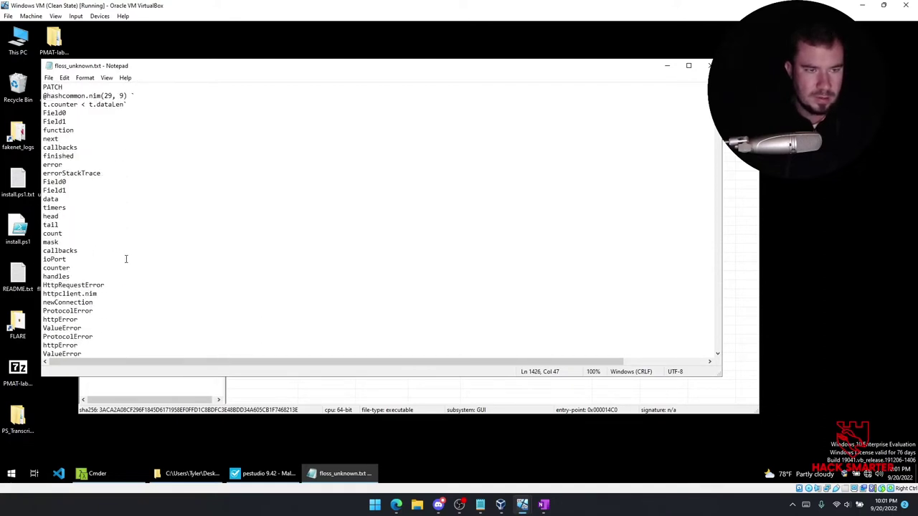
{"action": "scroll", "coordinate": [125, 258], "scroll_direction": "down", "scroll_amount": 5}
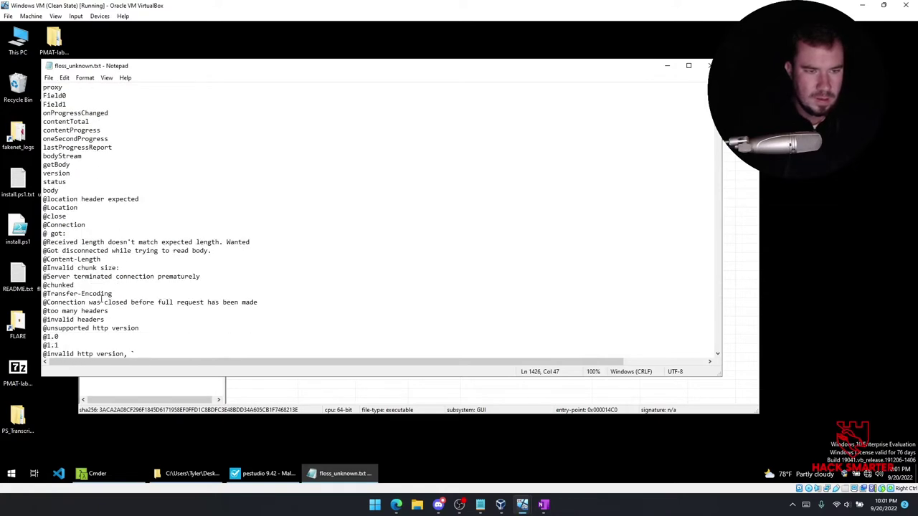
{"action": "scroll", "coordinate": [115, 302], "scroll_direction": "down", "scroll_amount": 5}
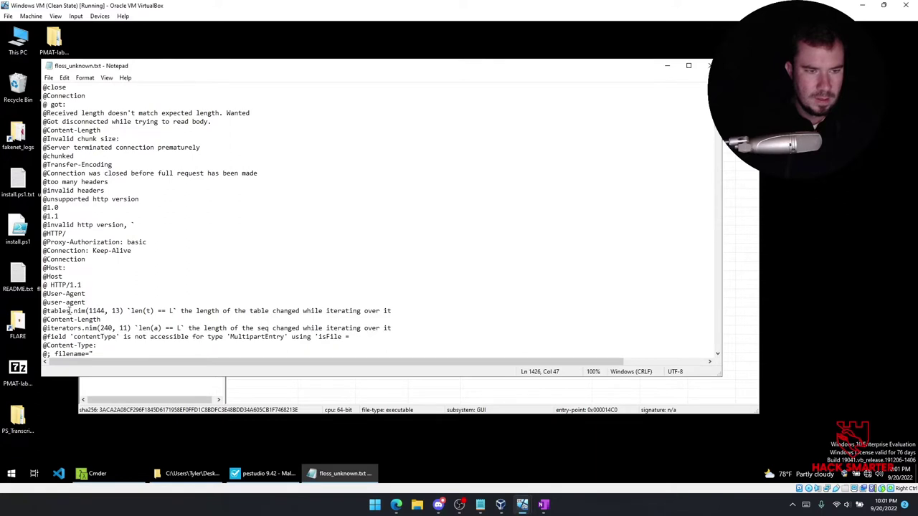
{"action": "left_click_drag", "start_coordinate": [84, 285], "coordinate": [45, 234]}
{"action": "left_click", "coordinate": [106, 258]}
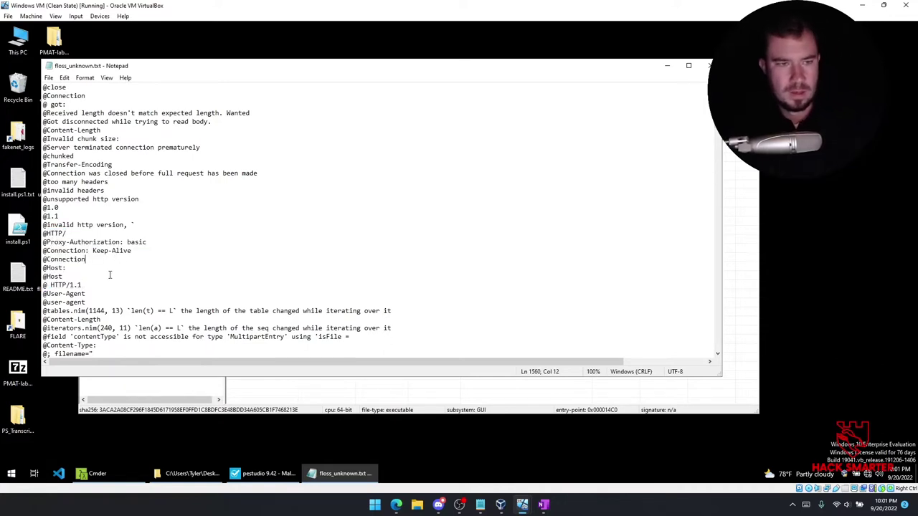
{"action": "scroll", "coordinate": [117, 273], "scroll_direction": "down", "scroll_amount": 1}
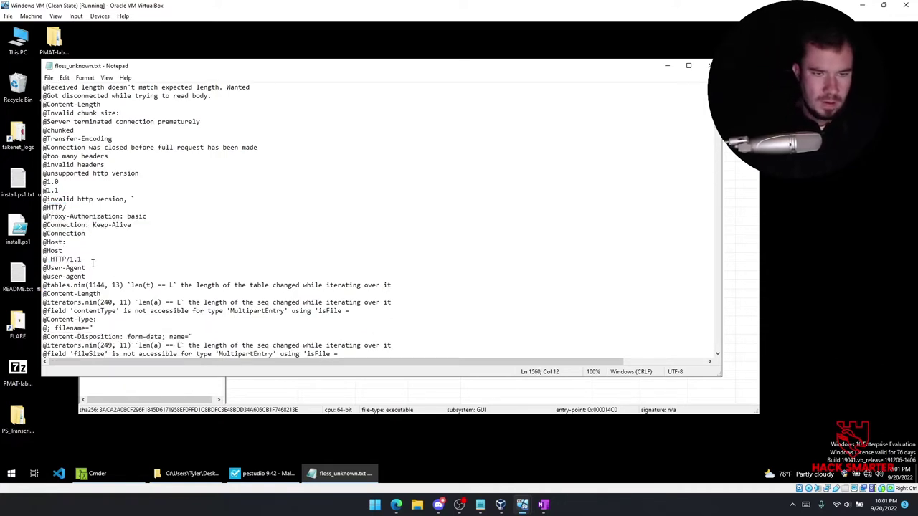
{"action": "scroll", "coordinate": [112, 285], "scroll_direction": "down", "scroll_amount": 1}
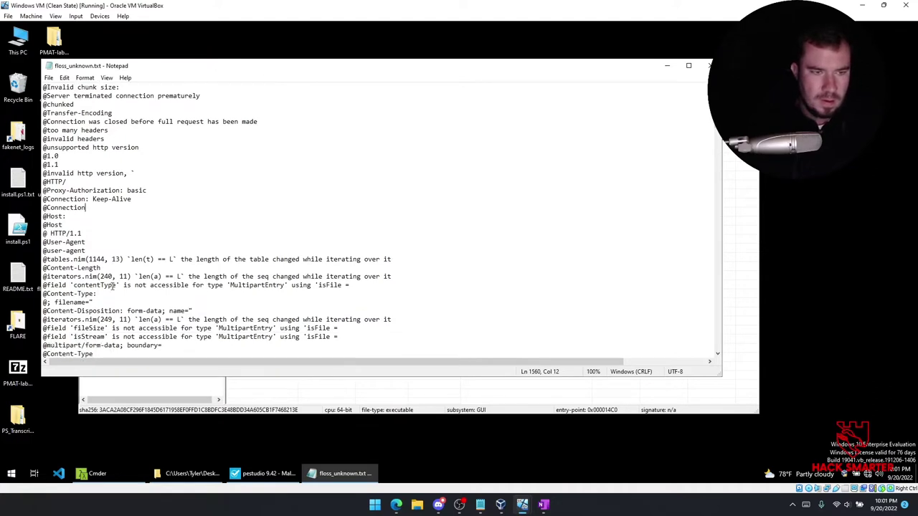
{"action": "scroll", "coordinate": [81, 302], "scroll_direction": "down", "scroll_amount": 1}
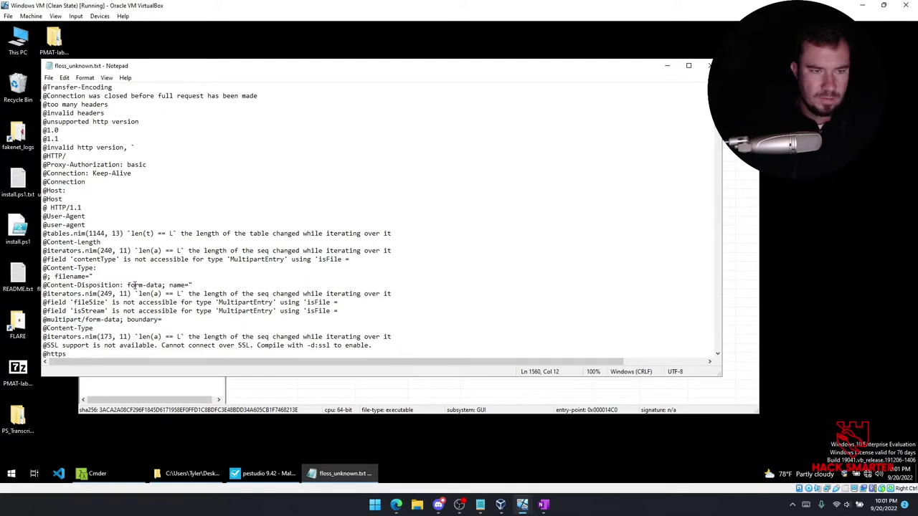
{"action": "scroll", "coordinate": [136, 285], "scroll_direction": "down", "scroll_amount": 1}
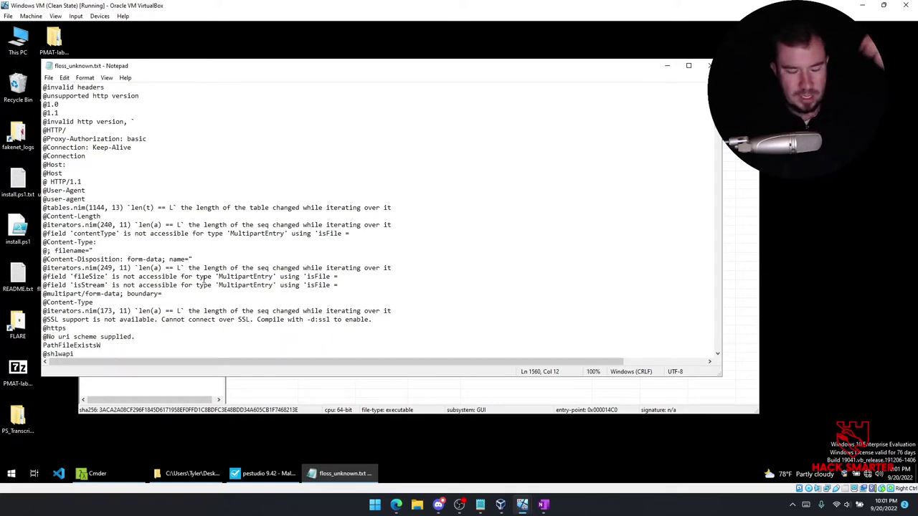
{"action": "scroll", "coordinate": [209, 285], "scroll_direction": "down", "scroll_amount": 5}
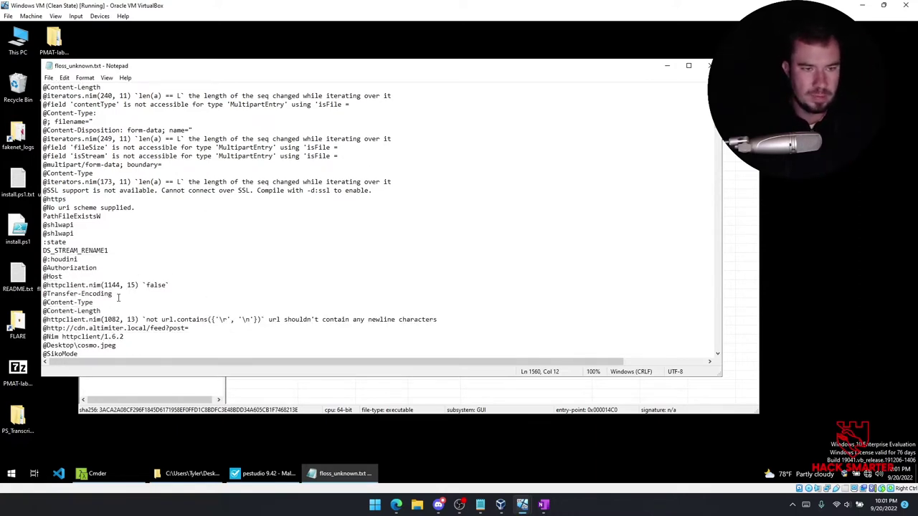
{"action": "left_click_drag", "start_coordinate": [189, 328], "coordinate": [51, 329]}
{"action": "scroll", "coordinate": [51, 328], "scroll_direction": "down", "scroll_amount": 3}
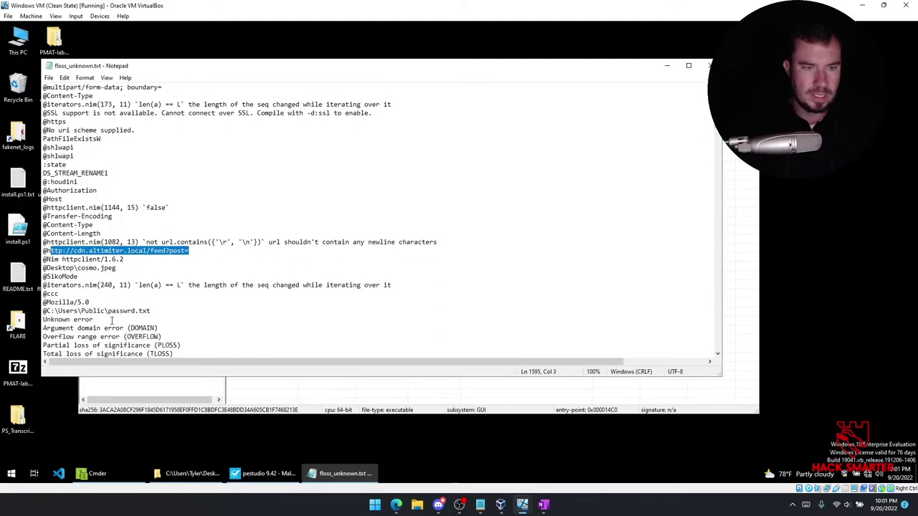
{"action": "scroll", "coordinate": [113, 315], "scroll_direction": "down", "scroll_amount": 2}
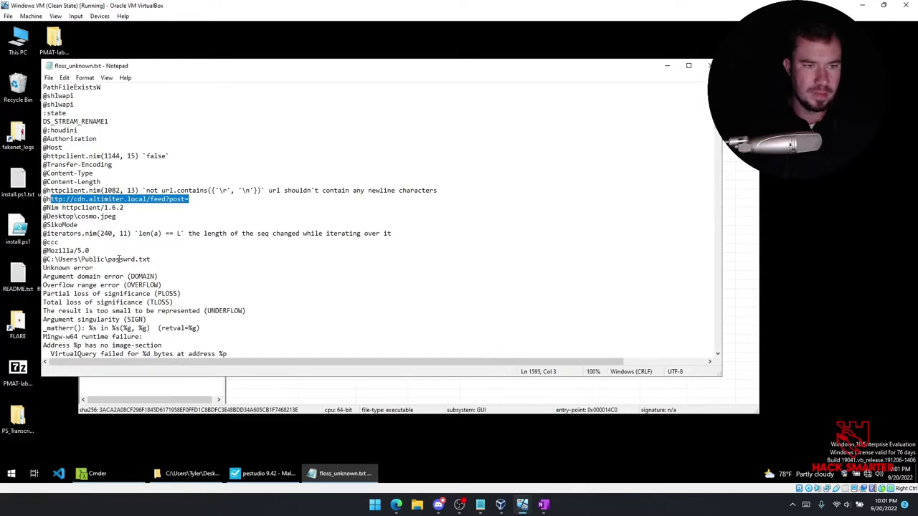
{"action": "scroll", "coordinate": [122, 261], "scroll_direction": "down", "scroll_amount": 2}
{"action": "scroll", "coordinate": [124, 261], "scroll_direction": "up", "scroll_amount": 4}
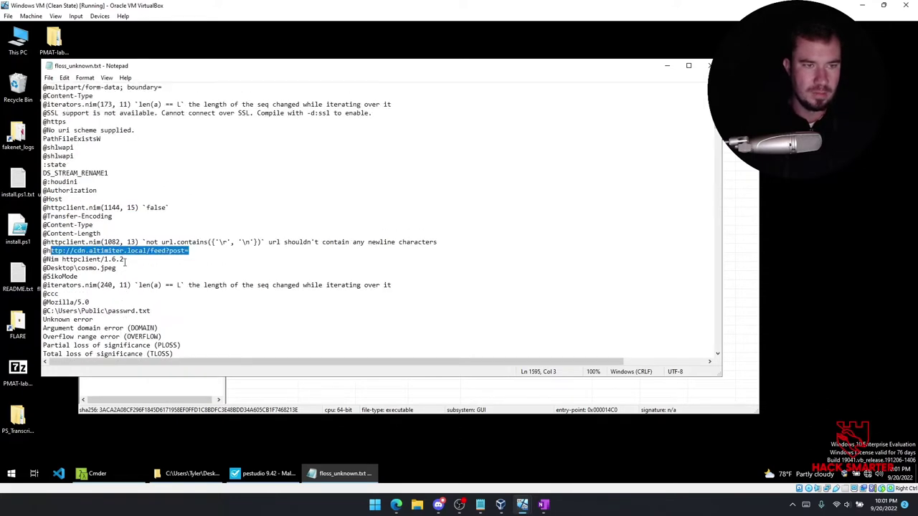
{"action": "scroll", "coordinate": [124, 262], "scroll_direction": "down", "scroll_amount": 1}
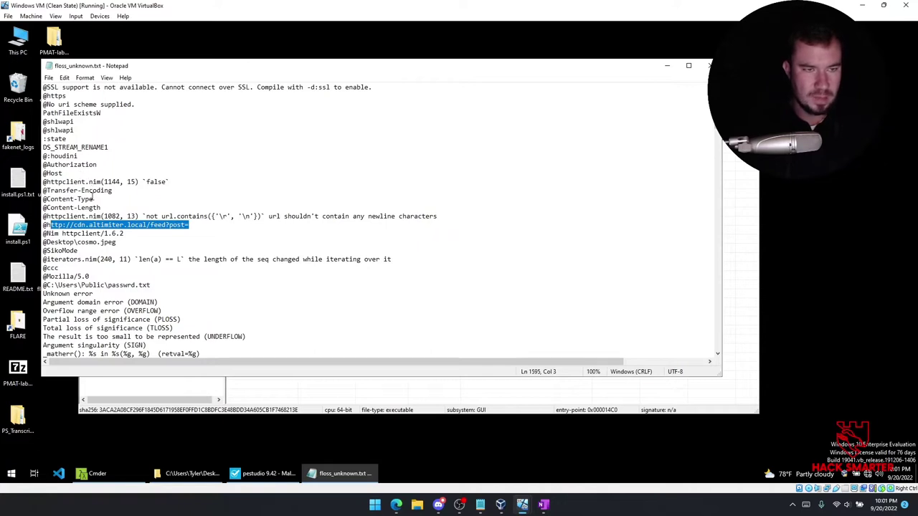
{"action": "left_click", "coordinate": [89, 215]}
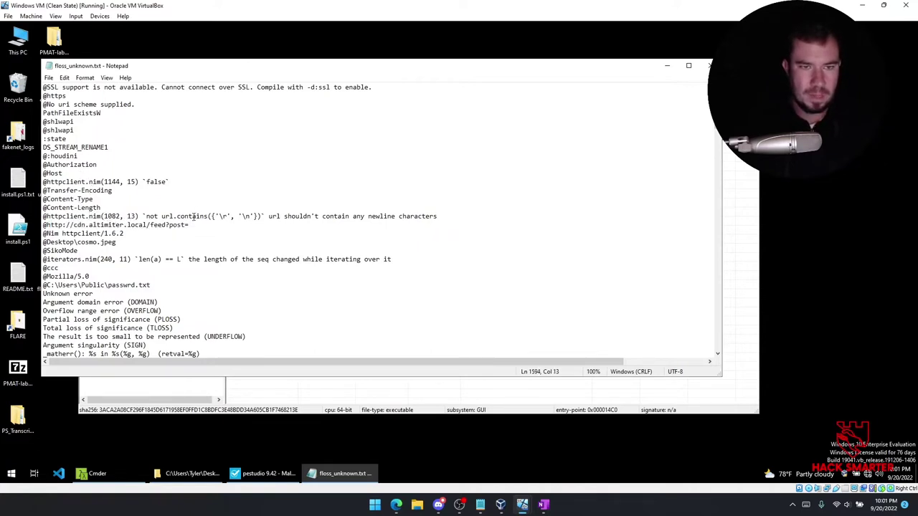
{"action": "left_click_drag", "start_coordinate": [104, 216], "coordinate": [137, 215]}
{"action": "left_click", "coordinate": [178, 216]}
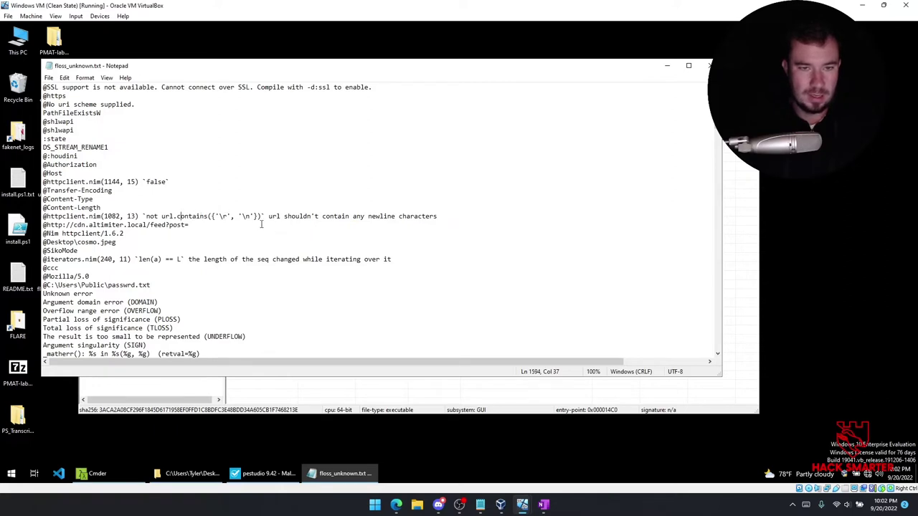
{"action": "left_click_drag", "start_coordinate": [189, 225], "coordinate": [46, 227]}
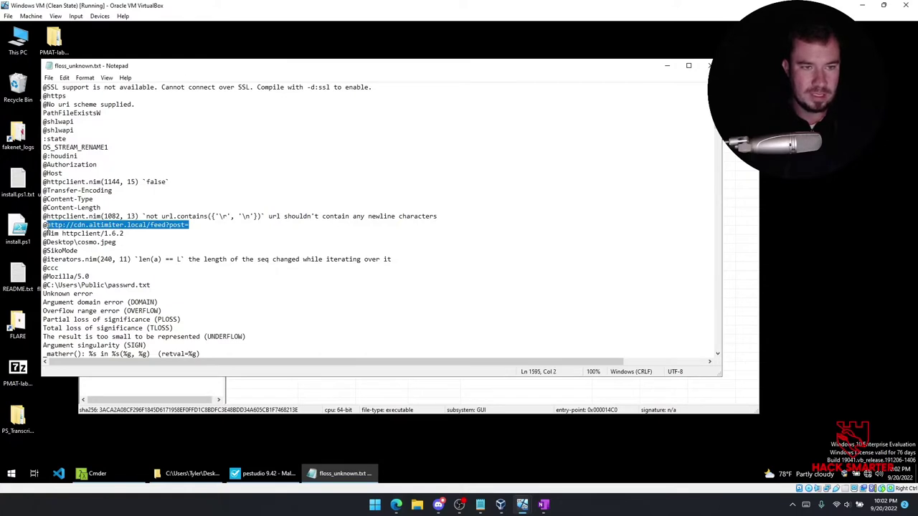
{"action": "left_click_drag", "start_coordinate": [189, 225], "coordinate": [47, 225]}
{"action": "left_click", "coordinate": [117, 233]}
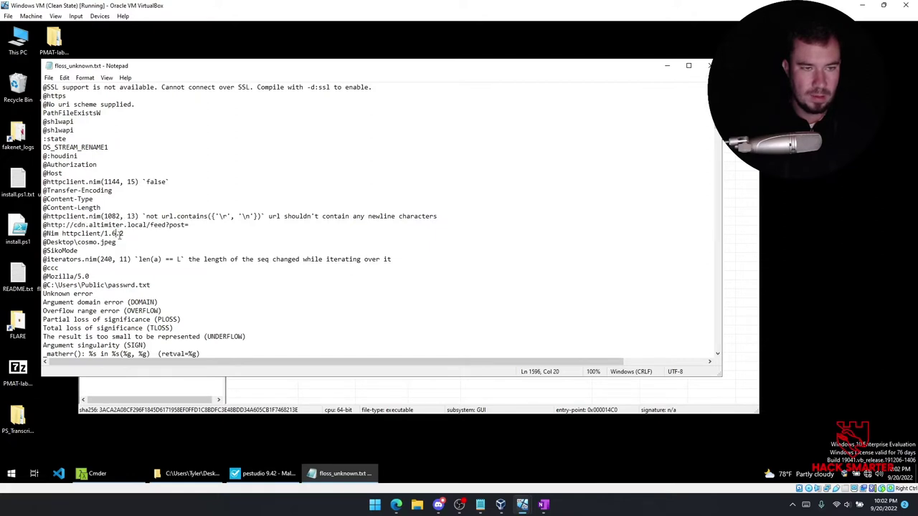
{"action": "left_click_drag", "start_coordinate": [122, 242], "coordinate": [62, 242]}
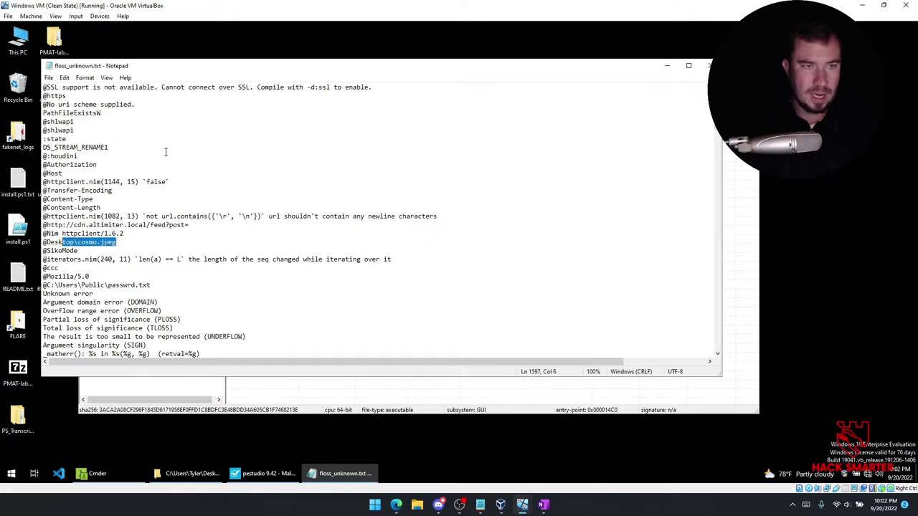
{"action": "left_click_drag", "start_coordinate": [172, 69], "coordinate": [287, 89]}
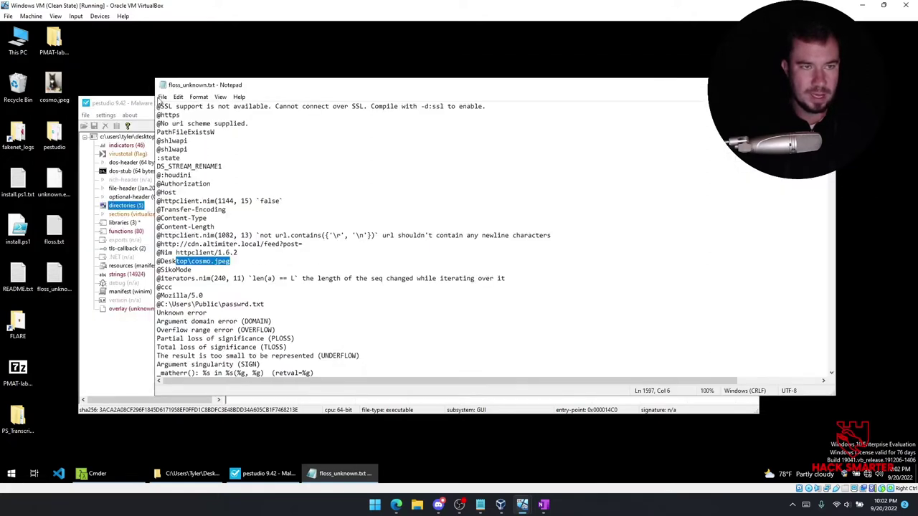
{"action": "left_click", "coordinate": [52, 98]}
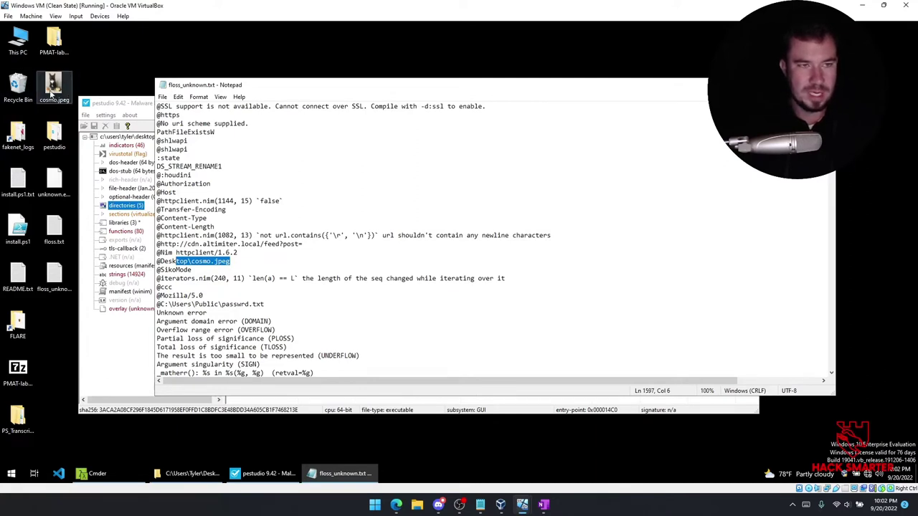
{"action": "left_click_drag", "start_coordinate": [52, 100], "coordinate": [165, 79]}
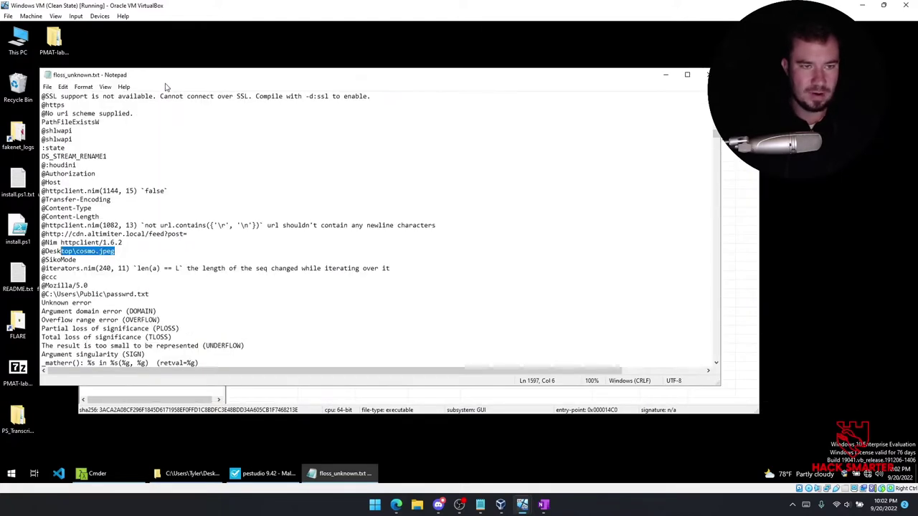
{"action": "left_click", "coordinate": [118, 242]}
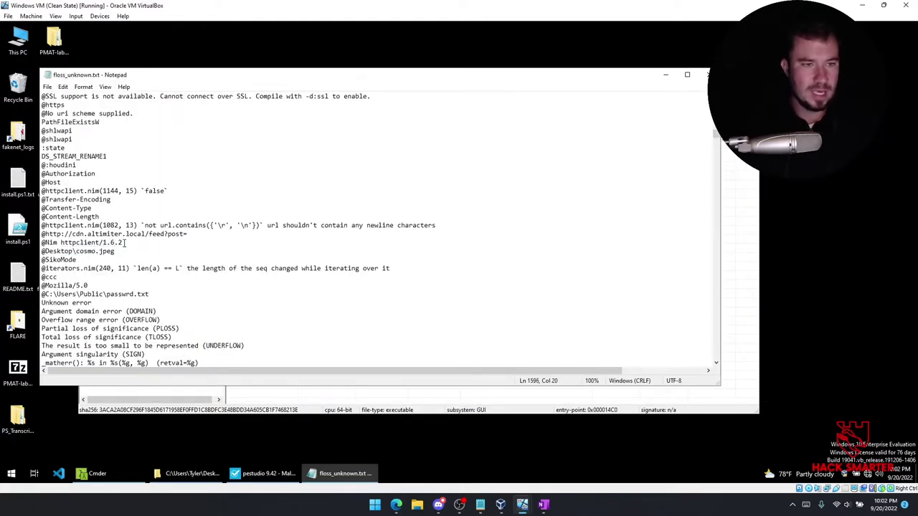
{"action": "left_click_drag", "start_coordinate": [118, 252], "coordinate": [80, 252]}
{"action": "left_click_drag", "start_coordinate": [187, 233], "coordinate": [45, 235]}
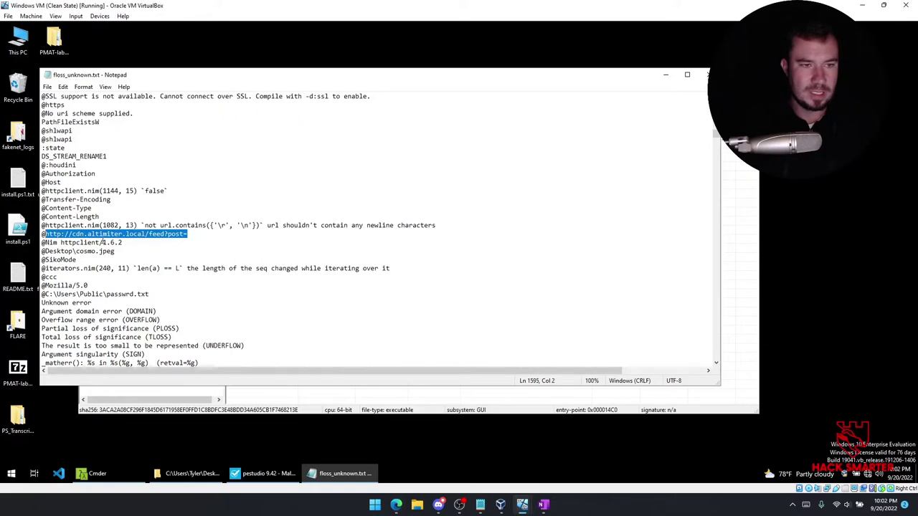
{"action": "left_click", "coordinate": [104, 242]}
{"action": "scroll", "coordinate": [122, 267], "scroll_direction": "down", "scroll_amount": 1}
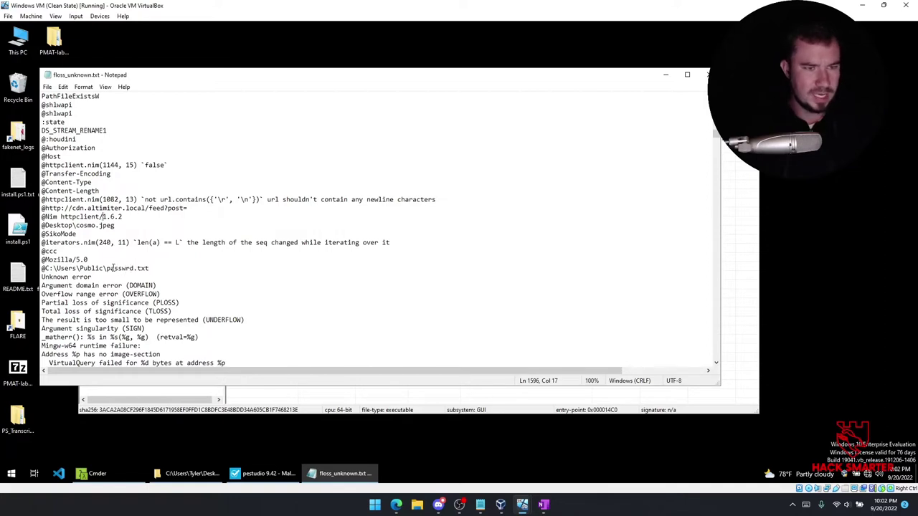
{"action": "scroll", "coordinate": [113, 268], "scroll_direction": "up", "scroll_amount": 2}
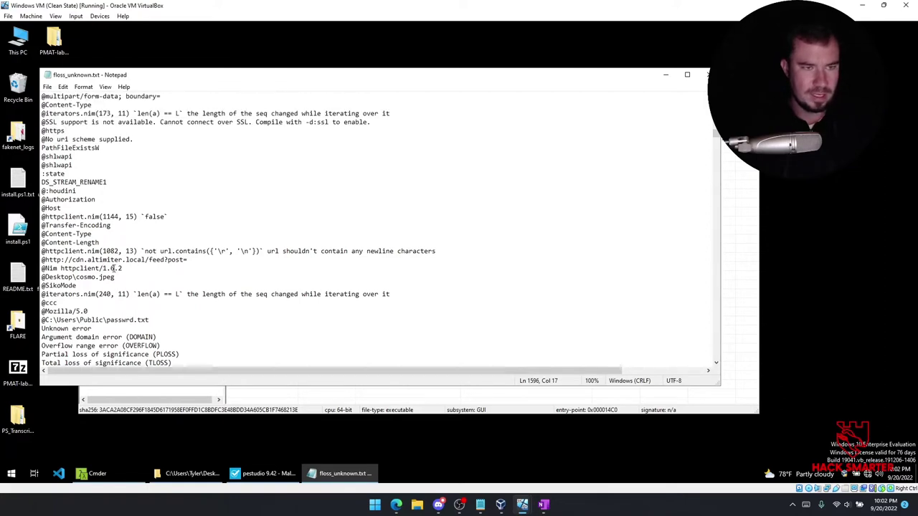
{"action": "left_click", "coordinate": [91, 510]}
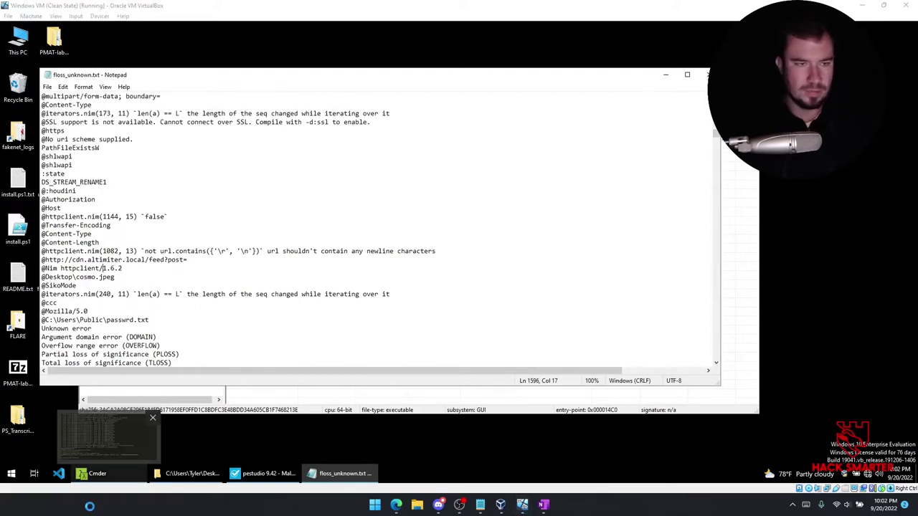
Capture the strings block, box the altimiter URL, cosmo.jpeg and passwrd.txt in red, and copy it.
{"action": "key", "text": "Print"}
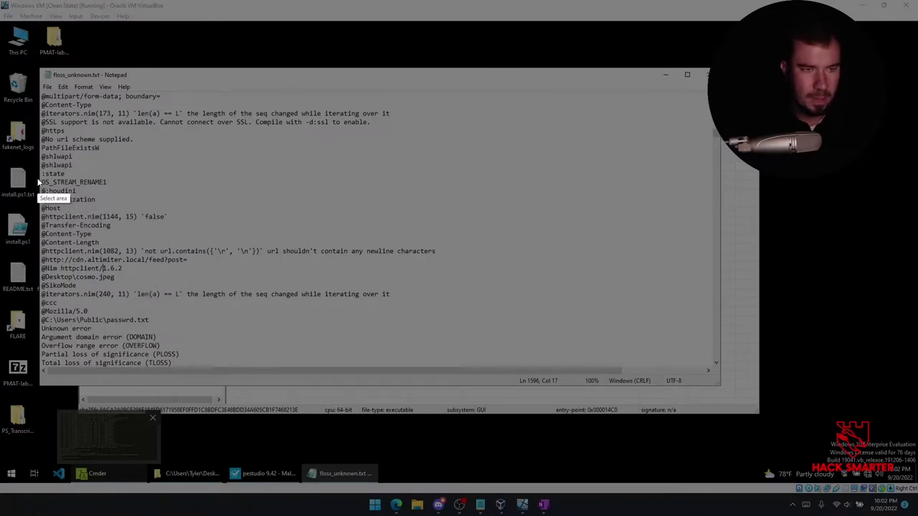
{"action": "left_click_drag", "start_coordinate": [37, 178], "coordinate": [448, 326]}
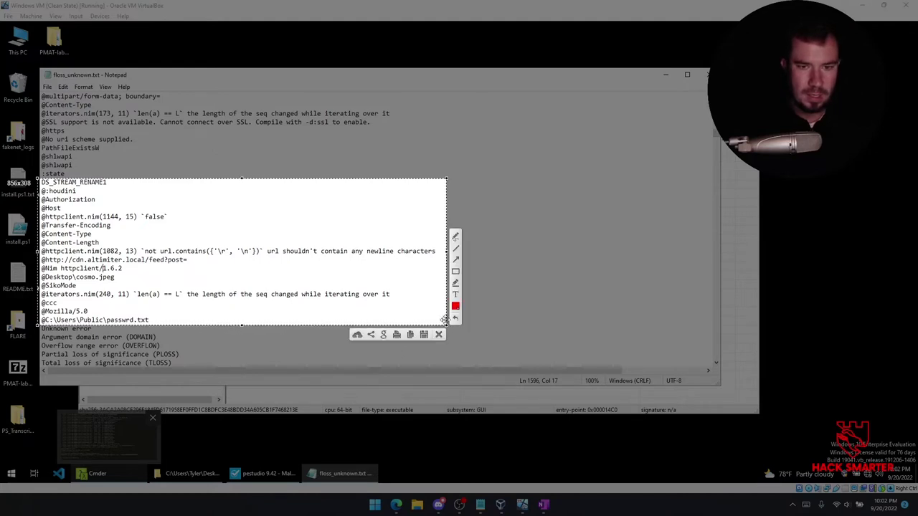
{"action": "left_click", "coordinate": [455, 273]}
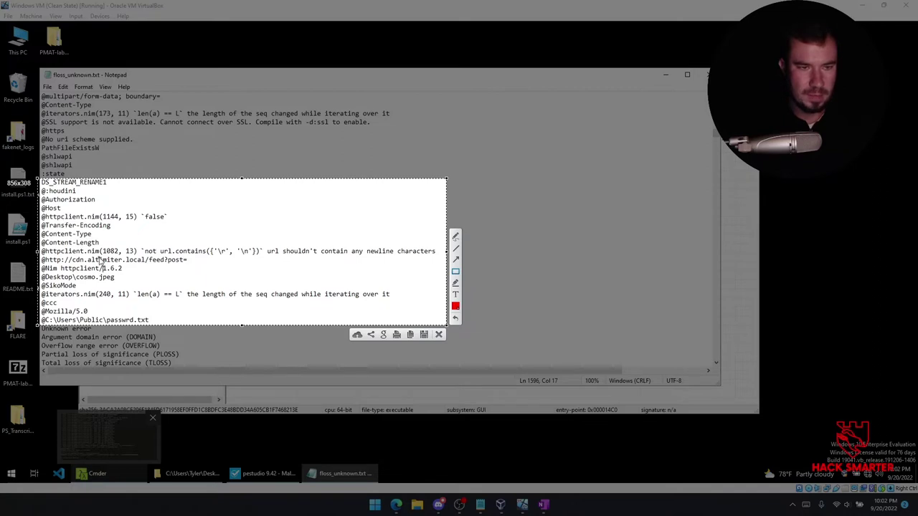
{"action": "left_click_drag", "start_coordinate": [42, 255], "coordinate": [190, 269]}
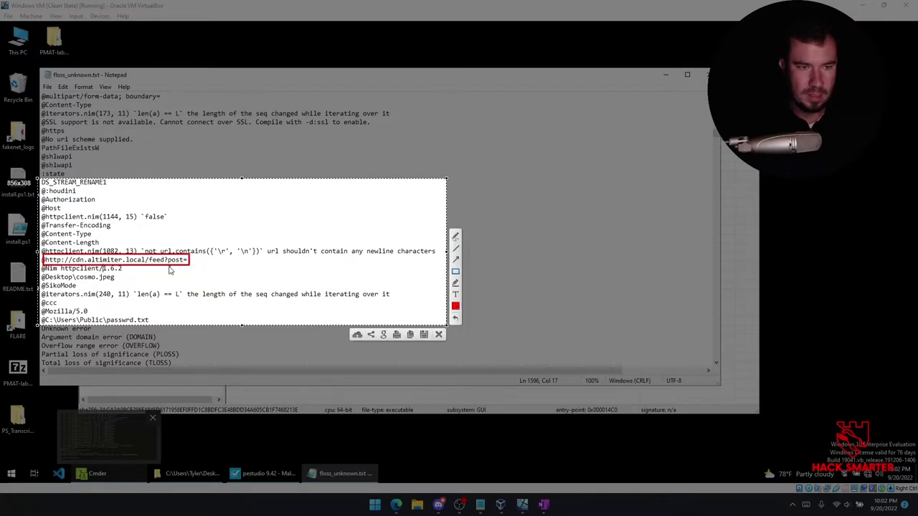
{"action": "left_click_drag", "start_coordinate": [42, 274], "coordinate": [118, 282]}
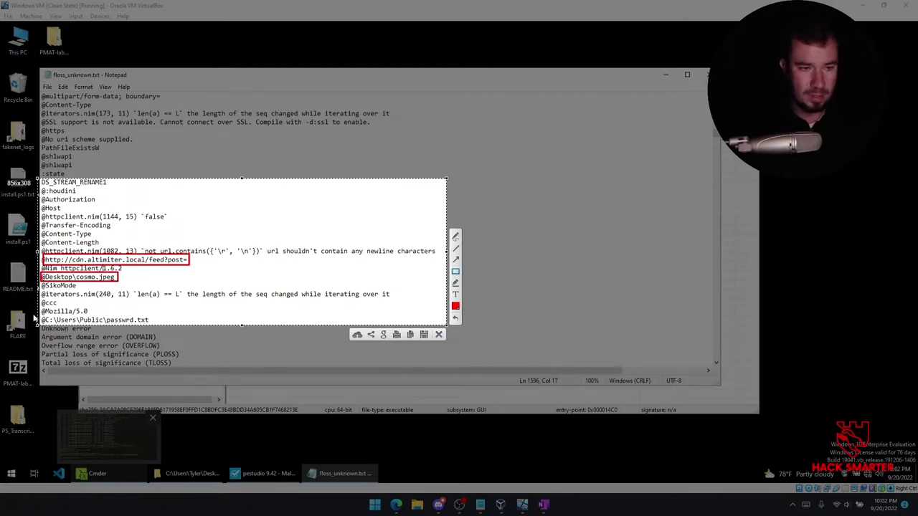
{"action": "left_click_drag", "start_coordinate": [41, 320], "coordinate": [150, 327]}
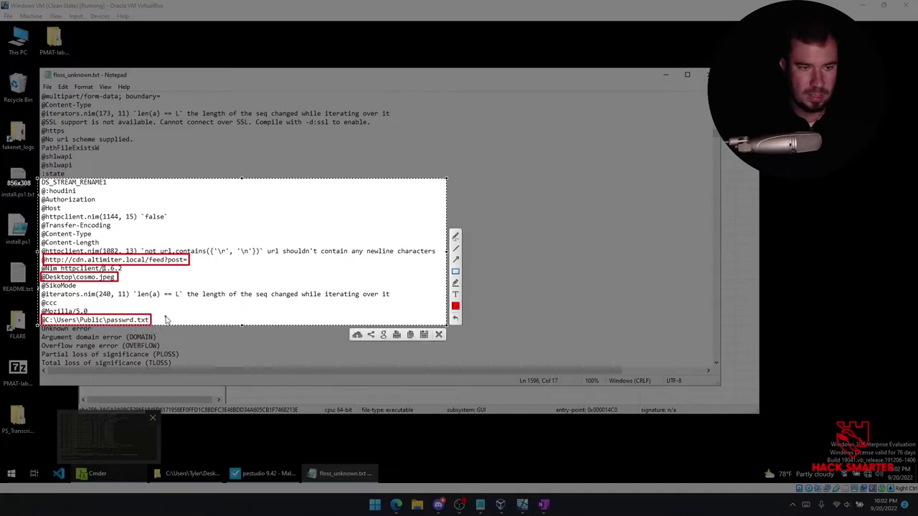
{"action": "key", "text": "ctrl+c"}
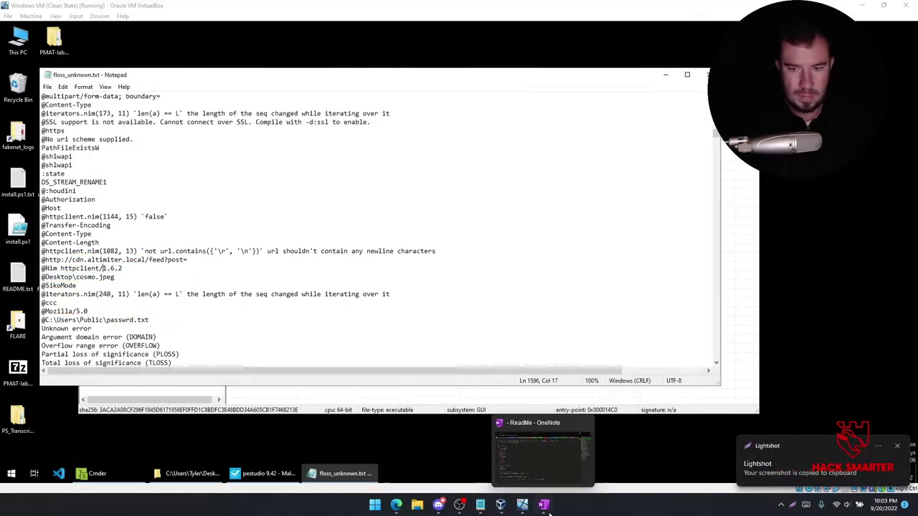
Below the VirusTotal table on Static Analysis, add a 'Strings:' heading and paste the annotated screenshot.
{"action": "left_click", "coordinate": [545, 504]}
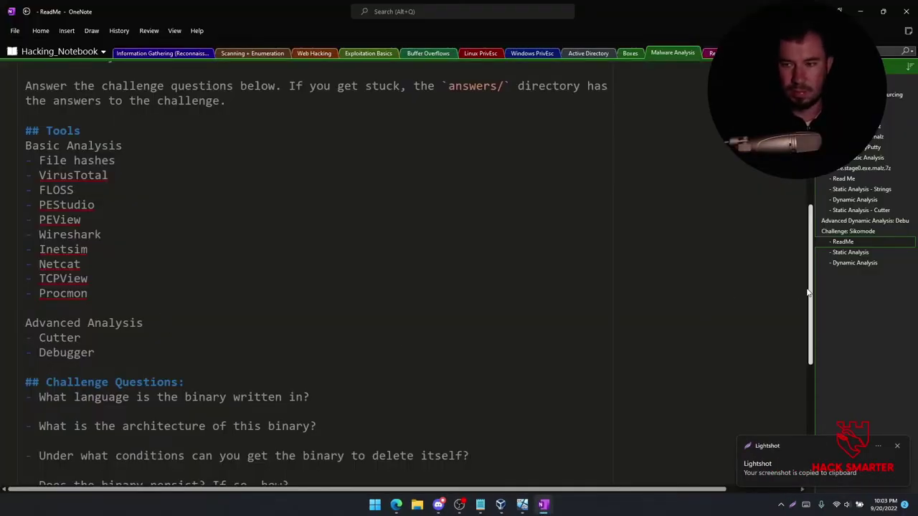
{"action": "left_click", "coordinate": [850, 252]}
{"action": "left_click", "coordinate": [170, 302]}
{"action": "type", "text": "Floss St"}
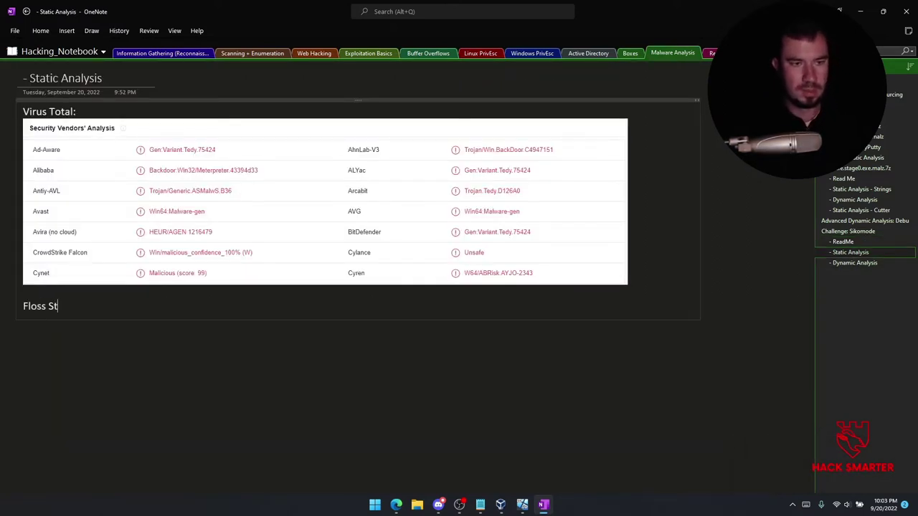
{"action": "key", "text": "BackSpace"}
{"action": "key", "text": "BackSpace"}
{"action": "key", "text": "BackSpace"}
{"action": "key", "text": "BackSpace"}
{"action": "key", "text": "BackSpace"}
{"action": "key", "text": "BackSpace"}
{"action": "key", "text": "BackSpace"}
{"action": "type", "text": "Strings:"}
{"action": "key", "text": "Return"}
{"action": "key", "text": "ctrl+v"}
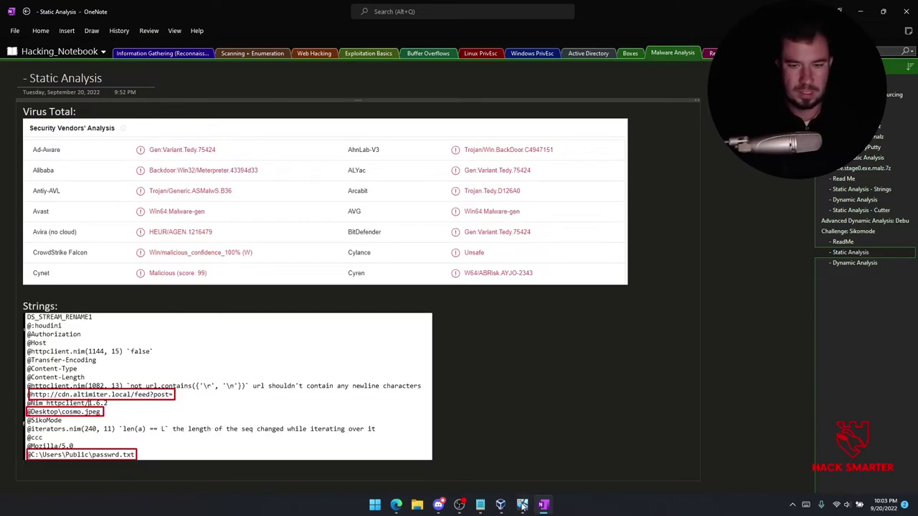
{"action": "mouse_move", "coordinate": [511, 498]}
{"action": "left_click", "coordinate": [474, 452]}
{"action": "scroll", "coordinate": [195, 315], "scroll_direction": "down", "scroll_amount": 5}
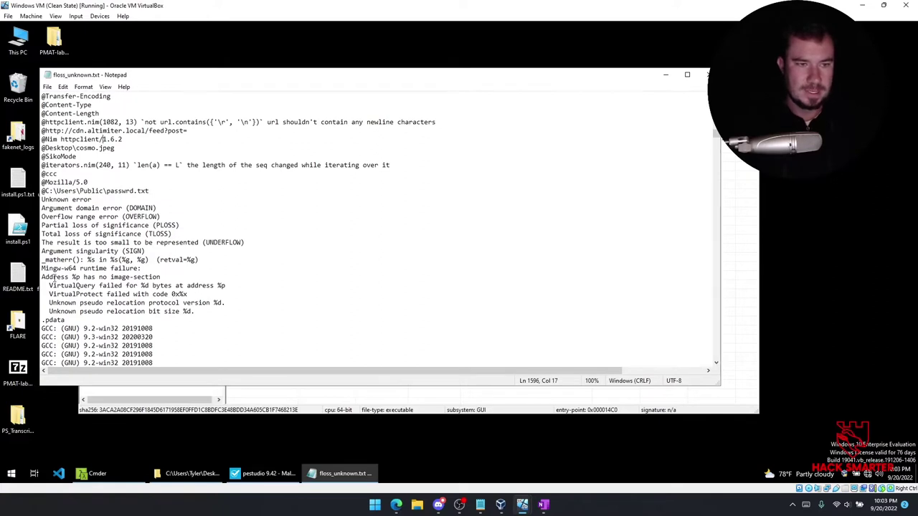
{"action": "scroll", "coordinate": [147, 306], "scroll_direction": "down", "scroll_amount": 3}
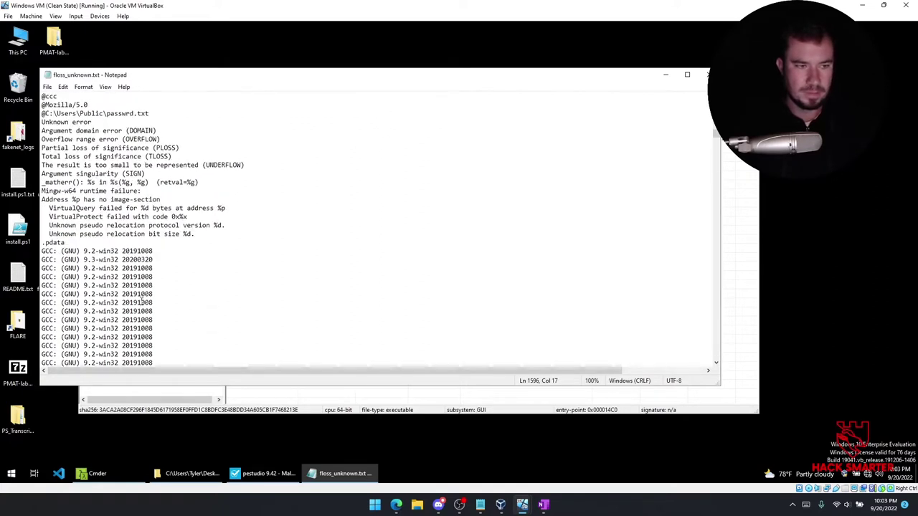
{"action": "scroll", "coordinate": [142, 301], "scroll_direction": "down", "scroll_amount": 9}
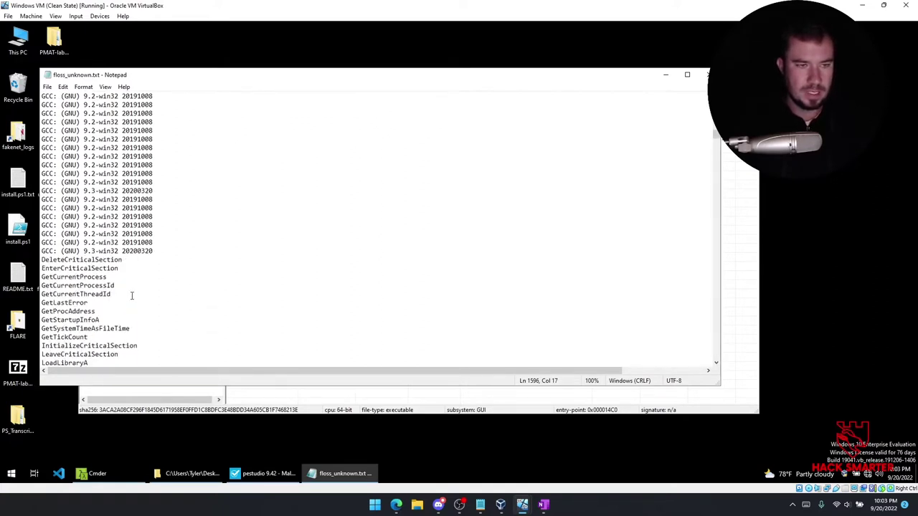
{"action": "scroll", "coordinate": [138, 291], "scroll_direction": "down", "scroll_amount": 11}
{"action": "scroll", "coordinate": [139, 290], "scroll_direction": "down", "scroll_amount": 12}
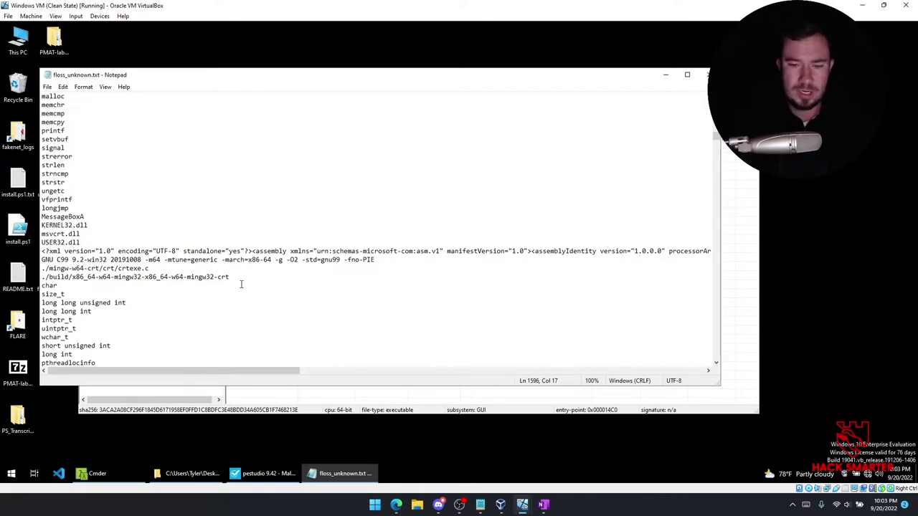
Browse Information Gathering's Breach-Parse and DeHashed pages, then Scanning + Enumeration's Enumerating SSH page.
{"action": "left_click", "coordinate": [543, 504]}
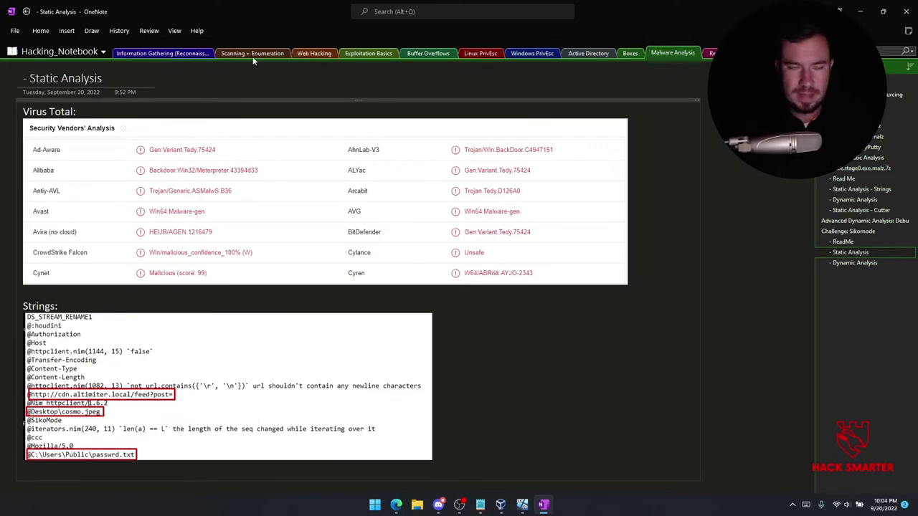
{"action": "left_click", "coordinate": [192, 54]}
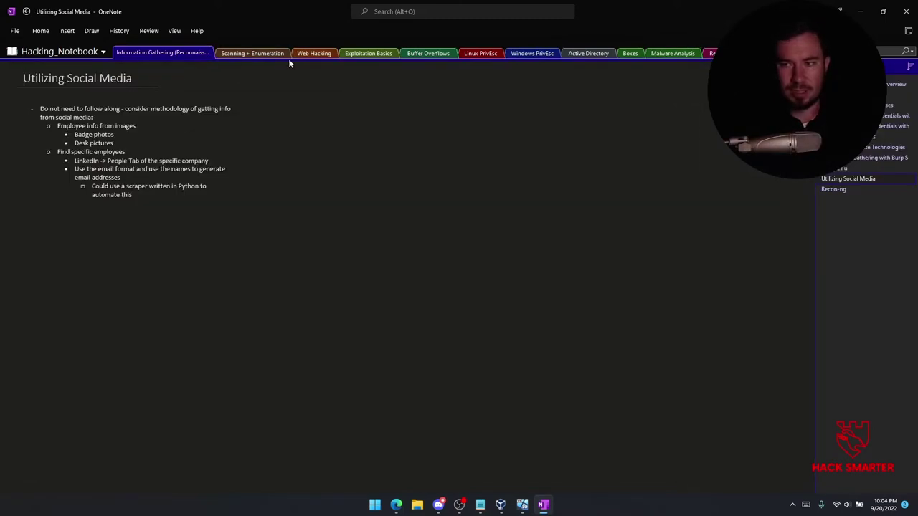
{"action": "left_click", "coordinate": [893, 115]}
{"action": "left_click", "coordinate": [892, 126]}
{"action": "left_click", "coordinate": [254, 53]}
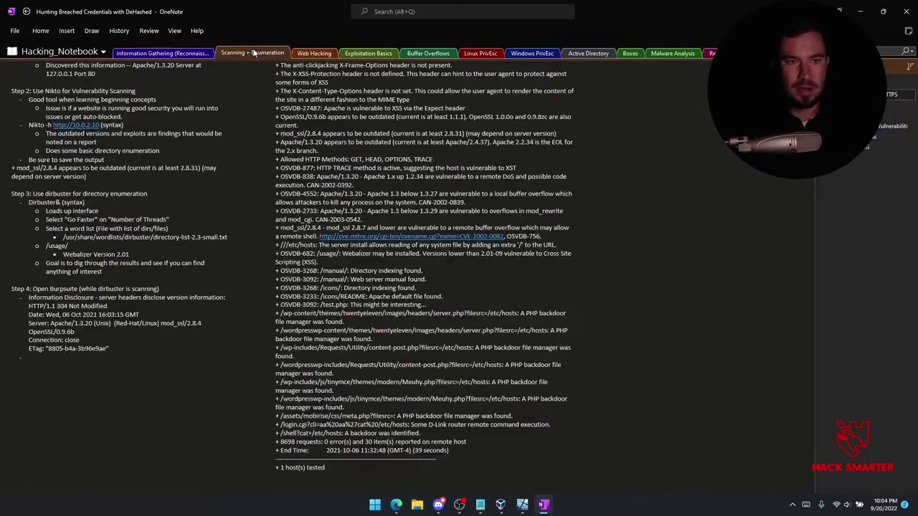
{"action": "key", "text": "ctrl+Page_Down"}
{"action": "key", "text": "ctrl+Page_Down"}
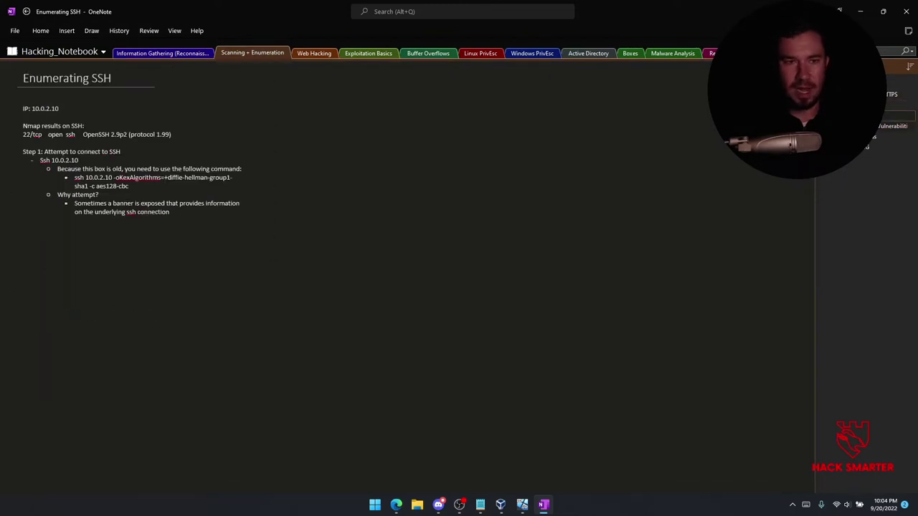
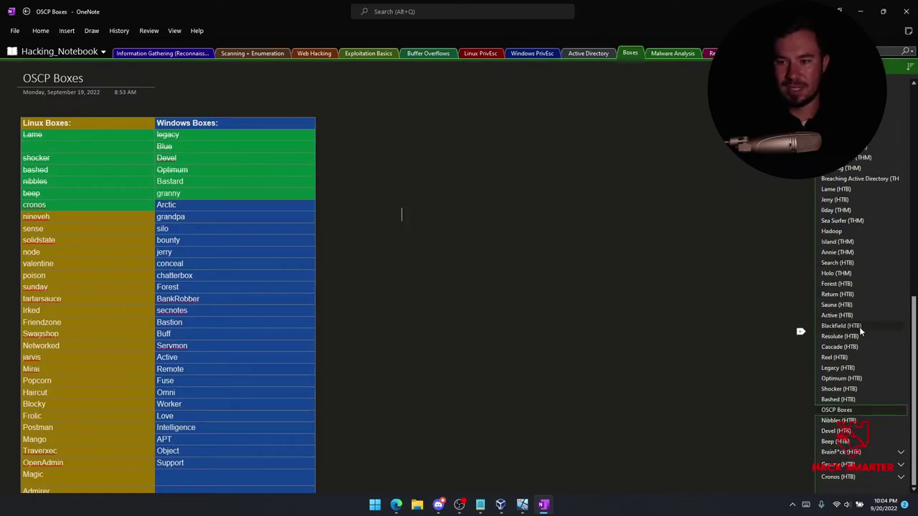
Open the Nibbles (HTB) writeup page, passing through Devel (HTB), to view its upload RCE and sudo privilege escalation notes.
{"action": "left_click", "coordinate": [862, 430]}
{"action": "left_click", "coordinate": [853, 421]}
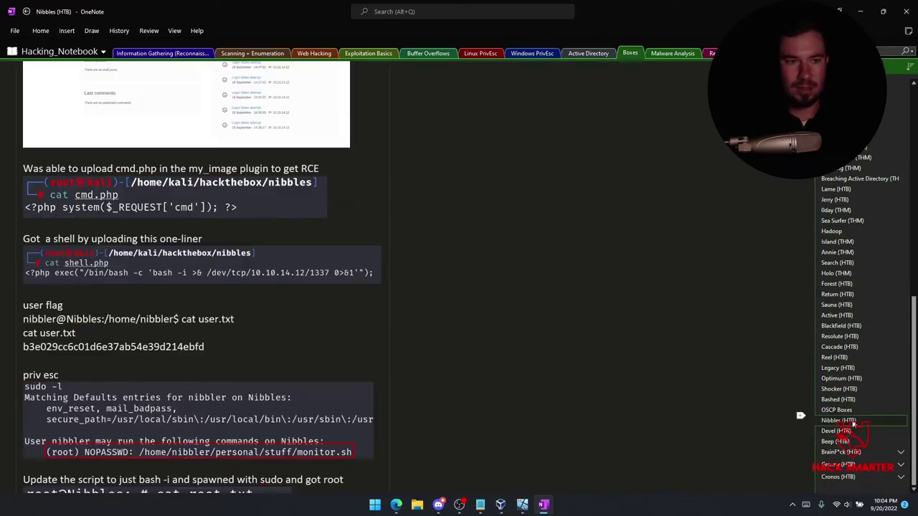
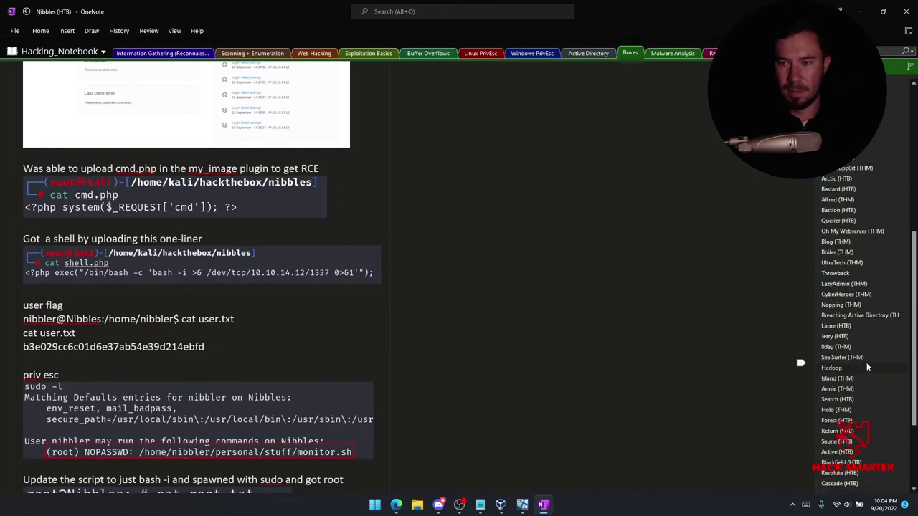
Minimize OneNote to reveal floss_unknown.txt open in the VM's Notepad.
{"action": "scroll", "coordinate": [869, 323], "scroll_direction": "down", "scroll_amount": 10}
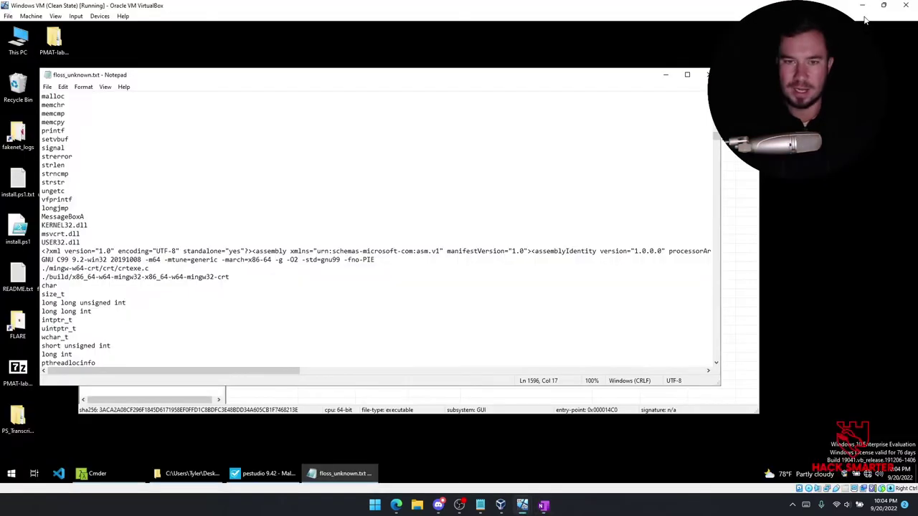
{"action": "left_click", "coordinate": [862, 15]}
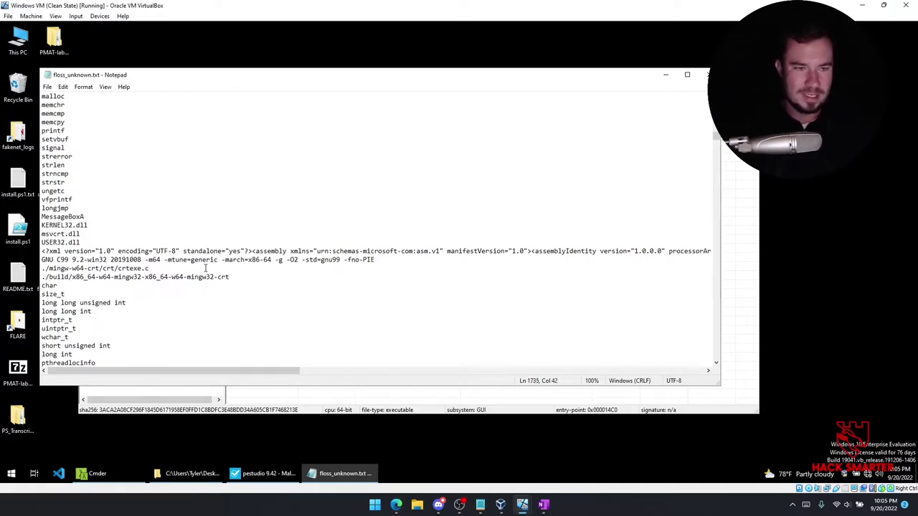
Locate the ./mingw-w64-crt/crt/crtexe.c build-path line in floss_unknown.txt.
{"action": "left_click", "coordinate": [167, 270]}
{"action": "left_click_drag", "start_coordinate": [161, 268], "coordinate": [40, 269]}
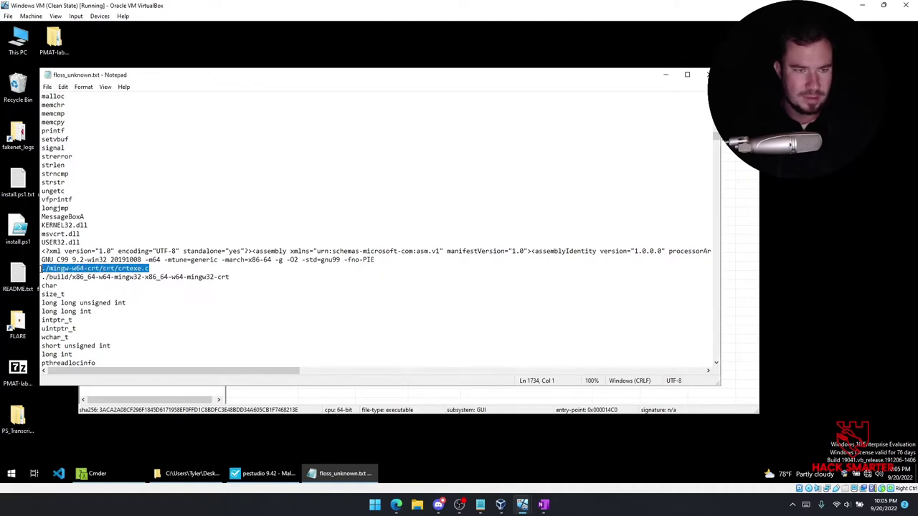
{"action": "left_click", "coordinate": [152, 269]}
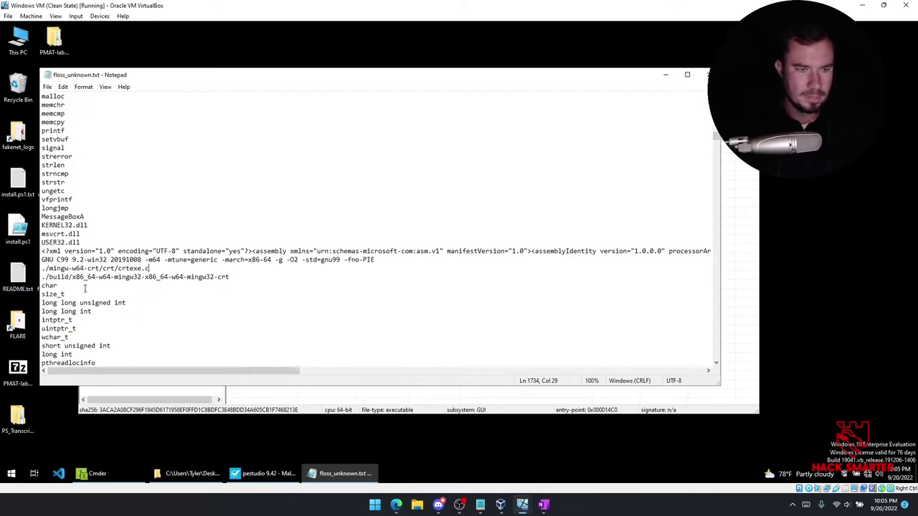
{"action": "scroll", "coordinate": [84, 288], "scroll_direction": "down", "scroll_amount": 1}
{"action": "scroll", "coordinate": [84, 289], "scroll_direction": "down", "scroll_amount": 1}
{"action": "scroll", "coordinate": [85, 288], "scroll_direction": "up", "scroll_amount": 1}
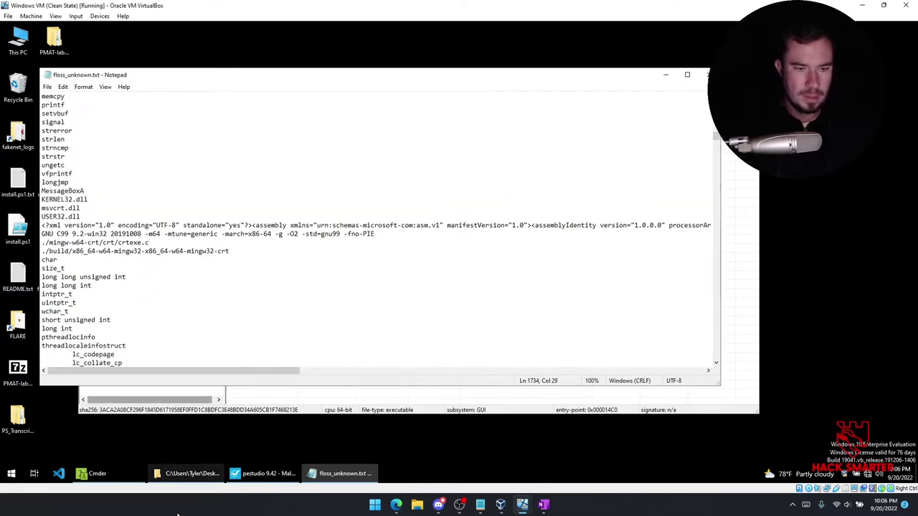
Capture the GNU C99 and mingw-w64 build-path lines to the clipboard and return to OneNote.
{"action": "mouse_move", "coordinate": [178, 513]}
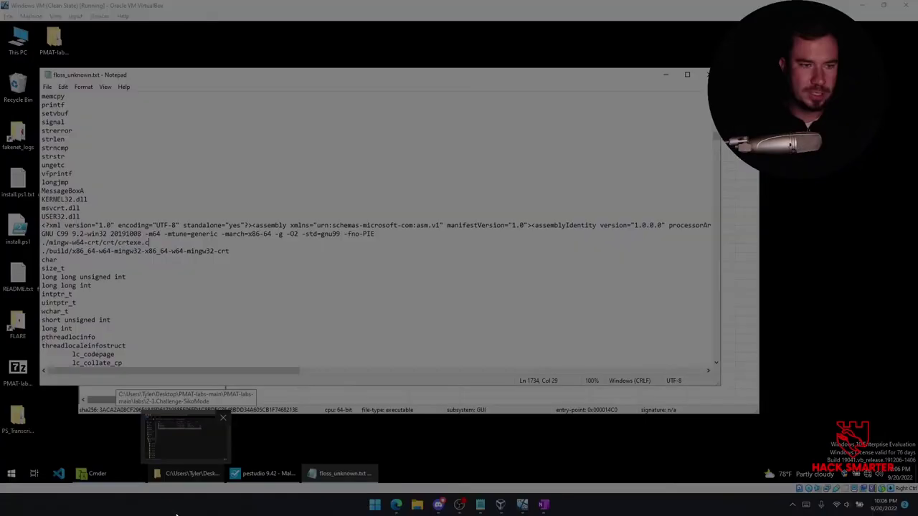
{"action": "left_click_drag", "start_coordinate": [40, 233], "coordinate": [235, 263]}
{"action": "key", "text": "ctrl+c"}
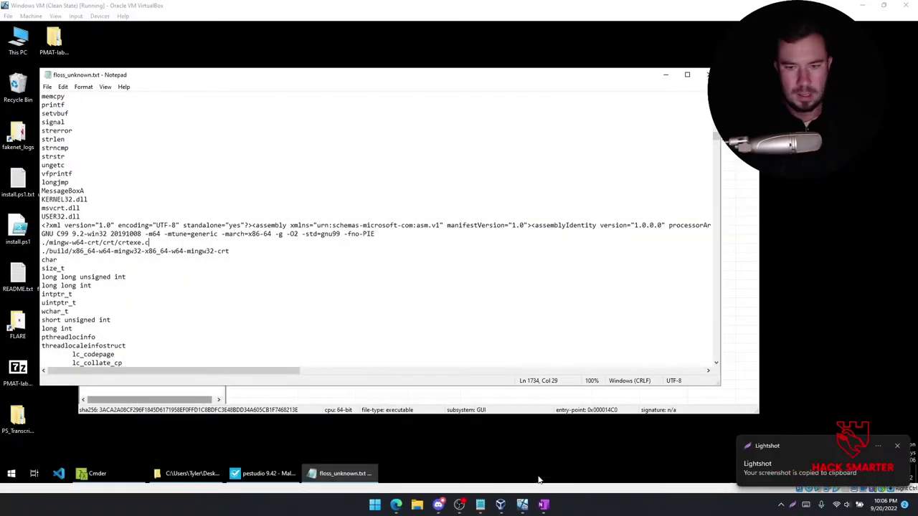
{"action": "left_click", "coordinate": [543, 505]}
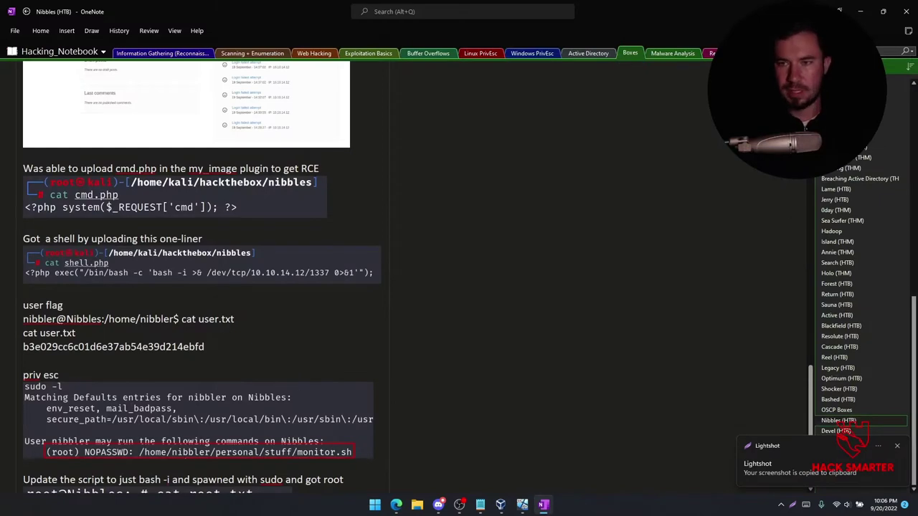
Paste the build-path screenshot under the Strings box on Static Analysis, then return to Notepad.
{"action": "left_click", "coordinate": [674, 53]}
{"action": "scroll", "coordinate": [151, 397], "scroll_direction": "down", "scroll_amount": 2}
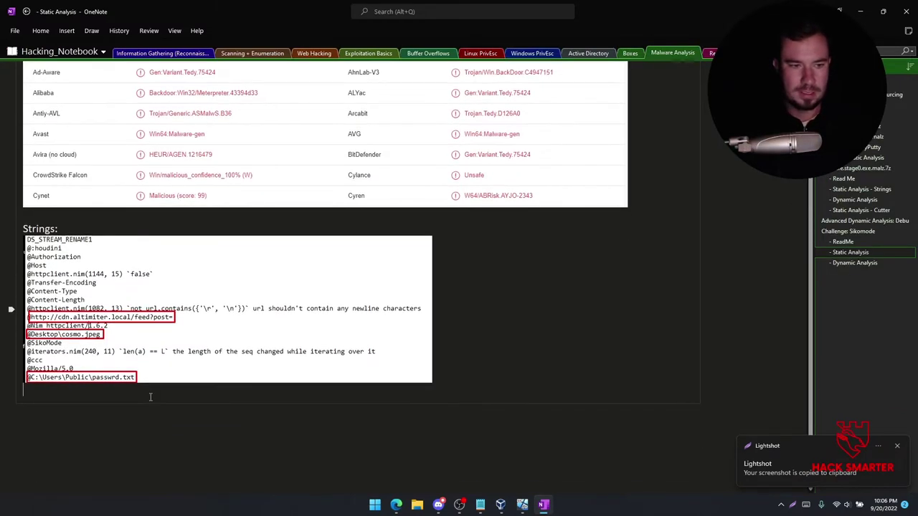
{"action": "key", "text": "ctrl+v"}
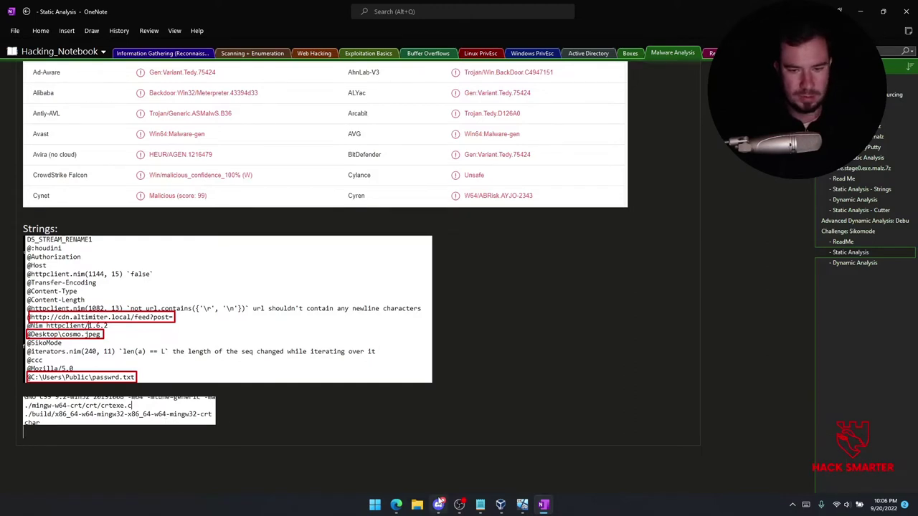
{"action": "mouse_move", "coordinate": [522, 504]}
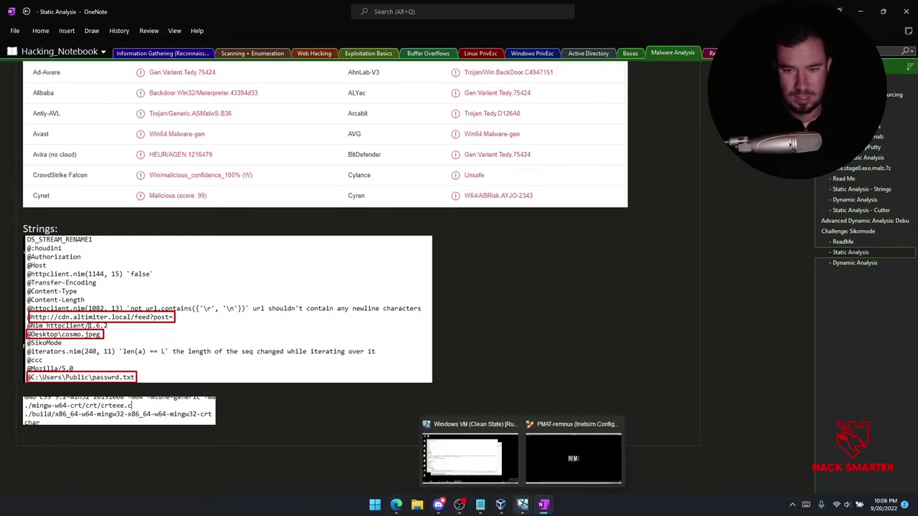
{"action": "left_click", "coordinate": [472, 448]}
Bring PEStudio with unknown.exe.malz forward and maximize it in the VM.
{"action": "scroll", "coordinate": [247, 329], "scroll_direction": "down", "scroll_amount": 2}
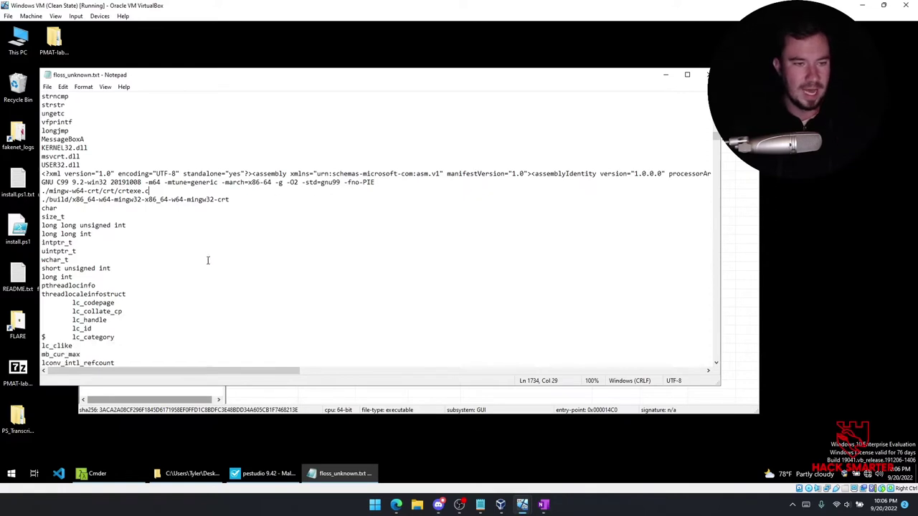
{"action": "scroll", "coordinate": [219, 251], "scroll_direction": "down", "scroll_amount": 2}
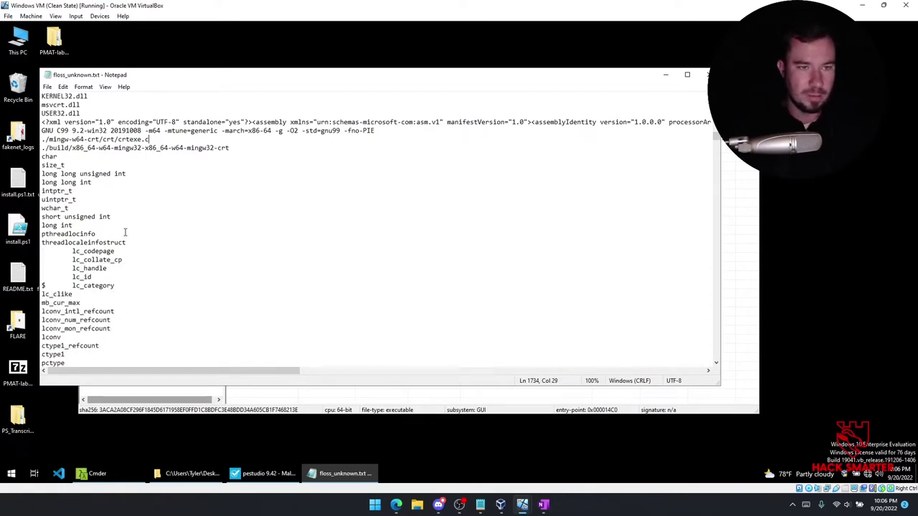
{"action": "scroll", "coordinate": [124, 232], "scroll_direction": "down", "scroll_amount": 20}
{"action": "scroll", "coordinate": [124, 226], "scroll_direction": "down", "scroll_amount": 20}
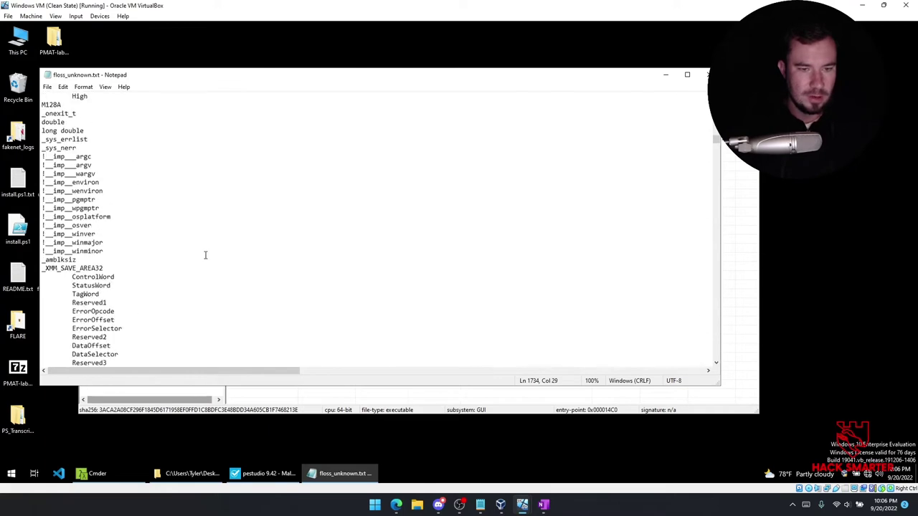
{"action": "left_click", "coordinate": [264, 474]}
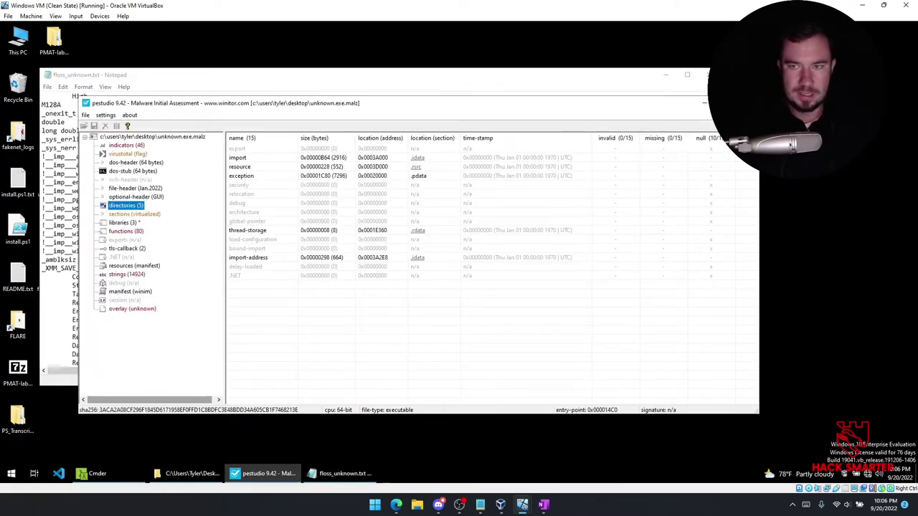
{"action": "double_click", "coordinate": [703, 104]}
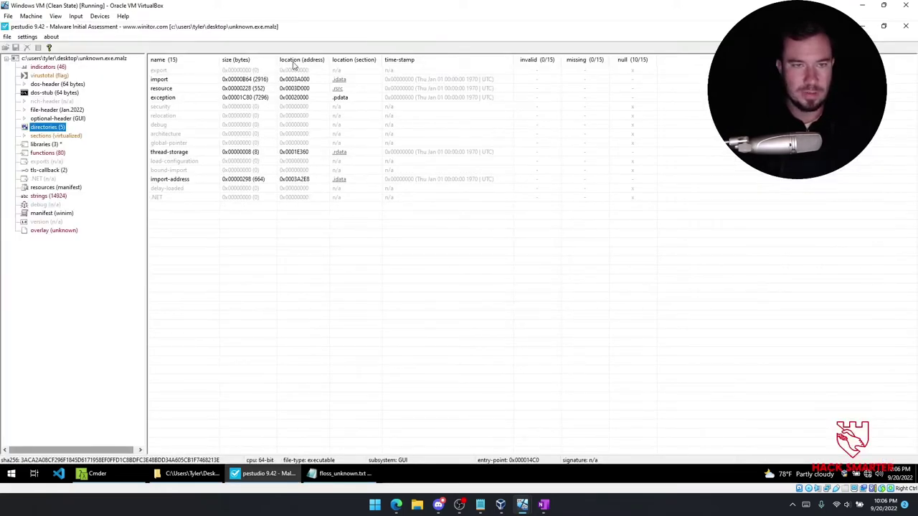
Look through the VM view options and PEStudio's settings, about and file menus, closing each unchanged.
{"action": "left_click", "coordinate": [56, 16]}
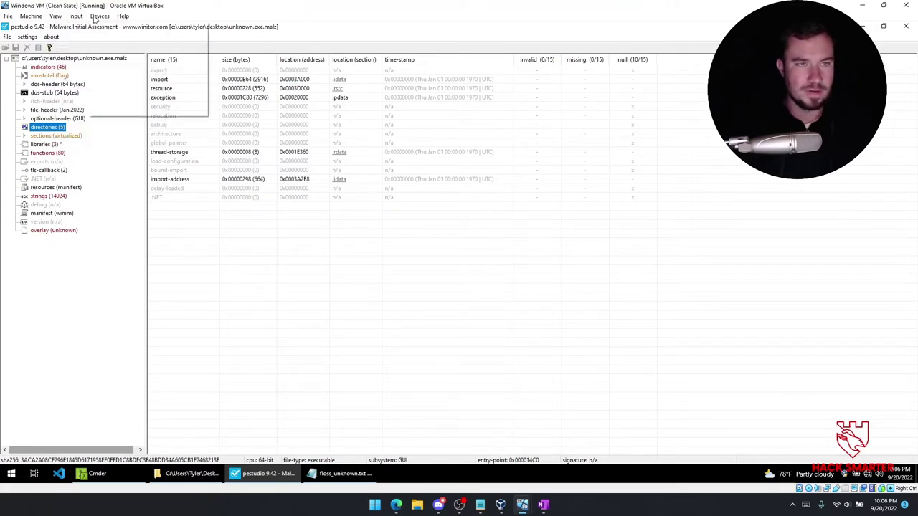
{"action": "left_click", "coordinate": [306, 27]}
{"action": "left_click", "coordinate": [28, 37]}
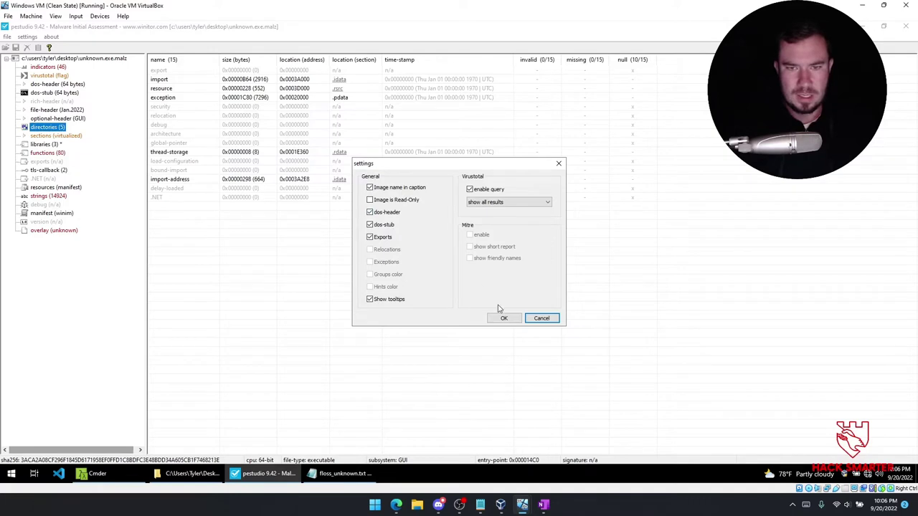
{"action": "left_click", "coordinate": [543, 317]}
{"action": "left_click", "coordinate": [51, 37]}
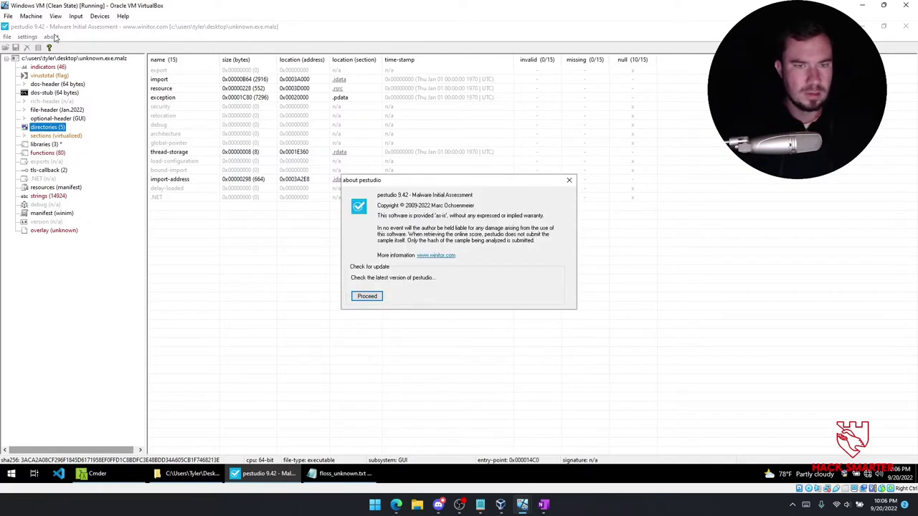
{"action": "left_click", "coordinate": [568, 180]}
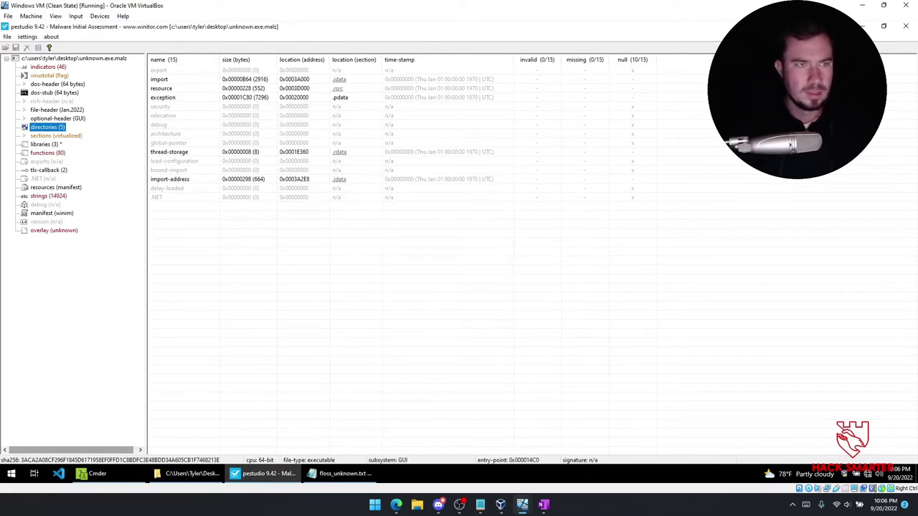
{"action": "left_click", "coordinate": [6, 36]}
{"action": "left_click", "coordinate": [182, 40]}
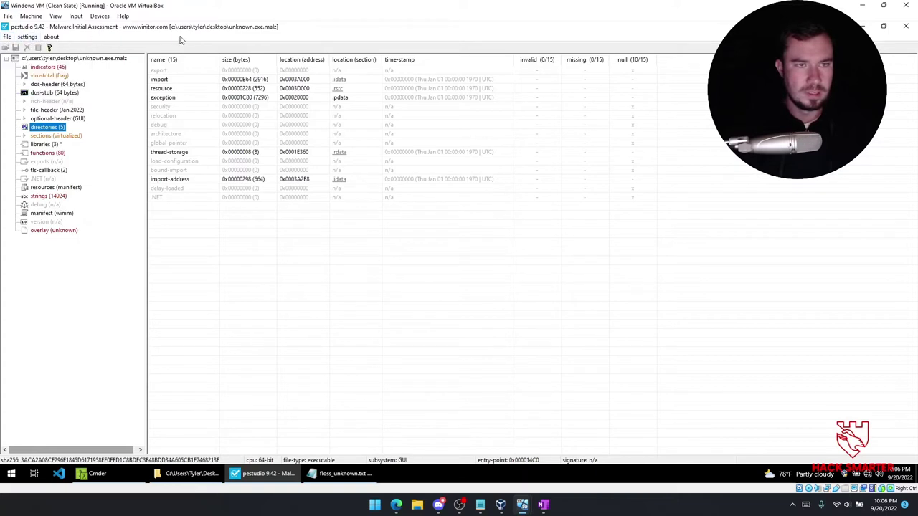
Inspect the architecture and .NET directory entries, noting that .NET is empty.
{"action": "left_click", "coordinate": [308, 134]}
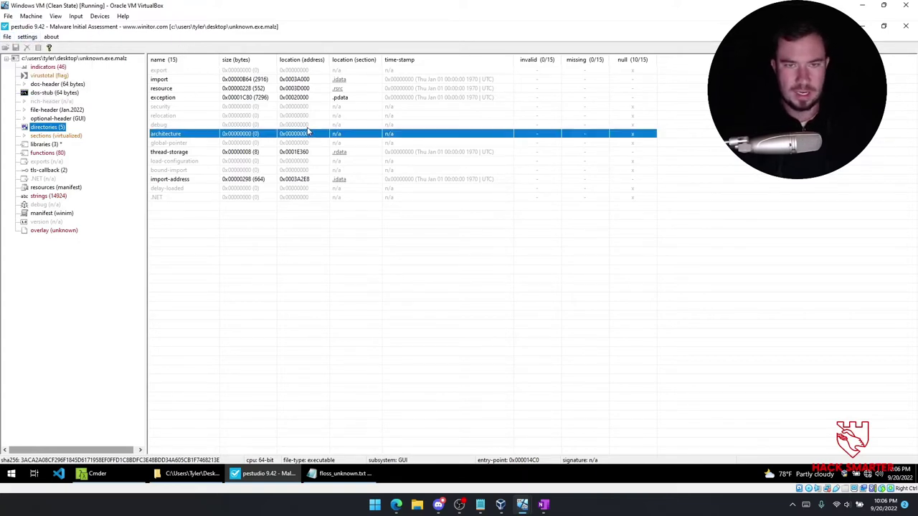
{"action": "left_click", "coordinate": [268, 196]}
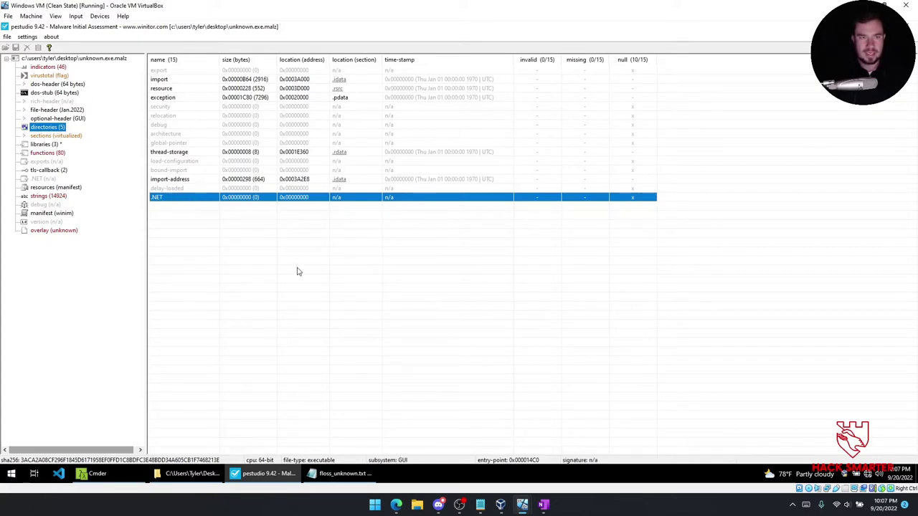
{"action": "left_click", "coordinate": [544, 504]}
Answer the language question on the Sikomode Read Me page with '.NET/C'.
{"action": "left_click", "coordinate": [850, 243]}
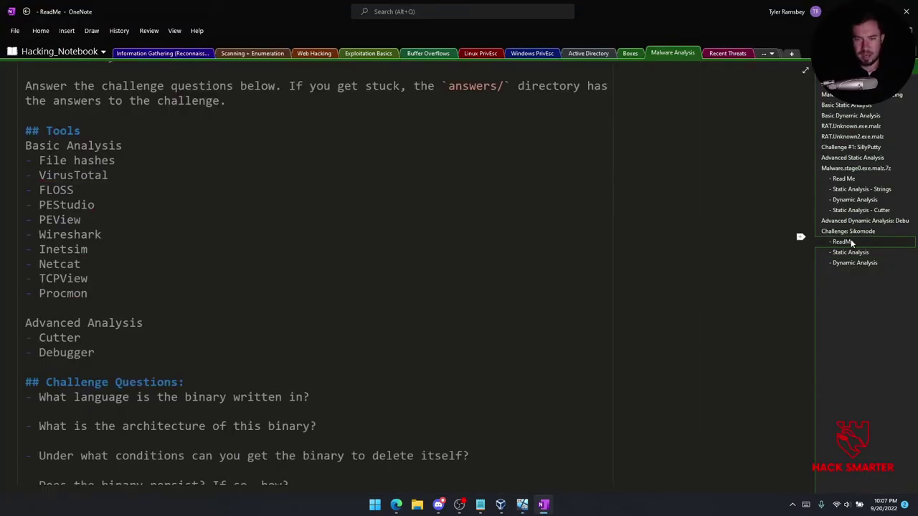
{"action": "scroll", "coordinate": [205, 342], "scroll_direction": "down", "scroll_amount": 2}
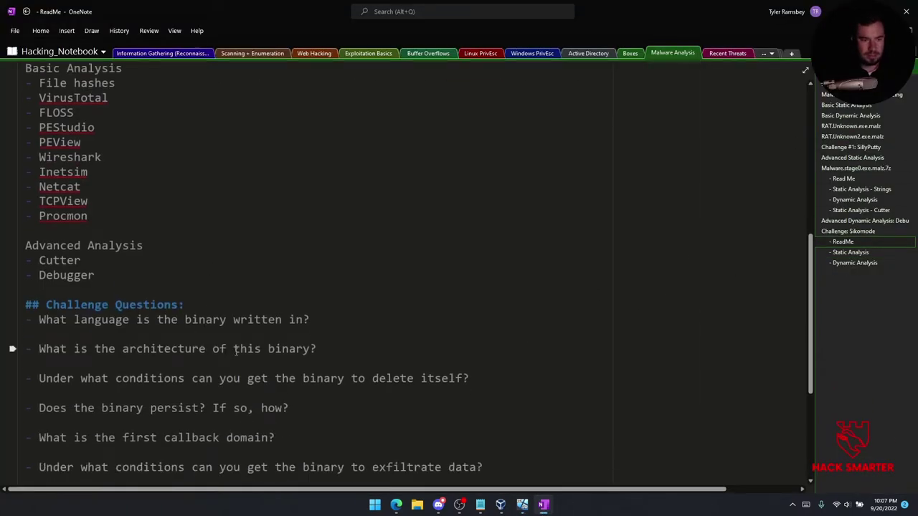
{"action": "left_click", "coordinate": [326, 321]}
{"action": "key", "text": "Return"}
{"action": "type", "text": ".net"}
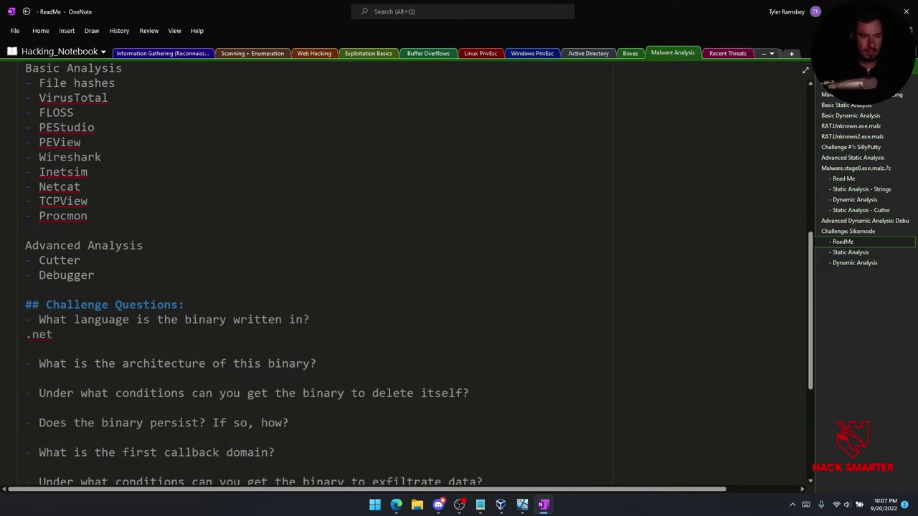
{"action": "key", "text": "BackSpace"}
{"action": "key", "text": "BackSpace"}
{"action": "type", "text": "N"}
{"action": "key", "text": "BackSpace"}
{"action": "type", "text": "ET/C"}
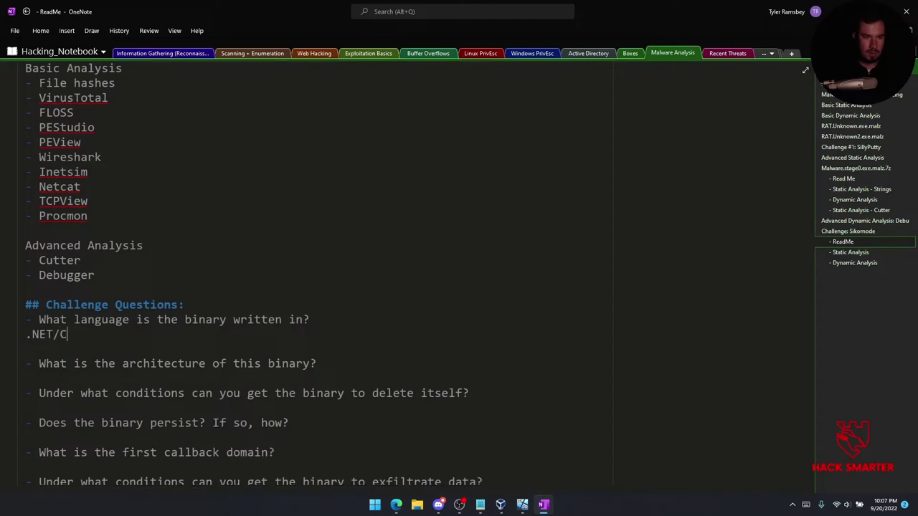
Check PEStudio's general properties and answer the architecture question with '64 bit'.
{"action": "scroll", "coordinate": [158, 370], "scroll_direction": "down", "scroll_amount": 2}
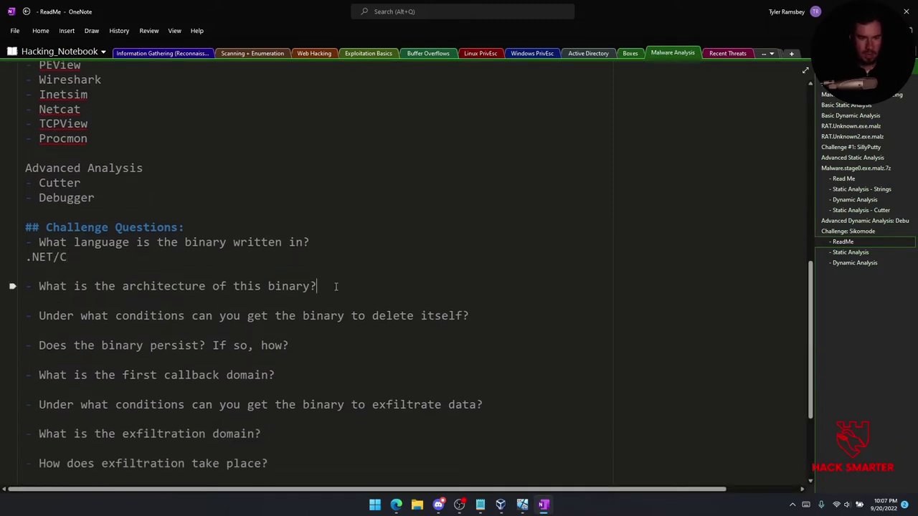
{"action": "key", "text": "Return"}
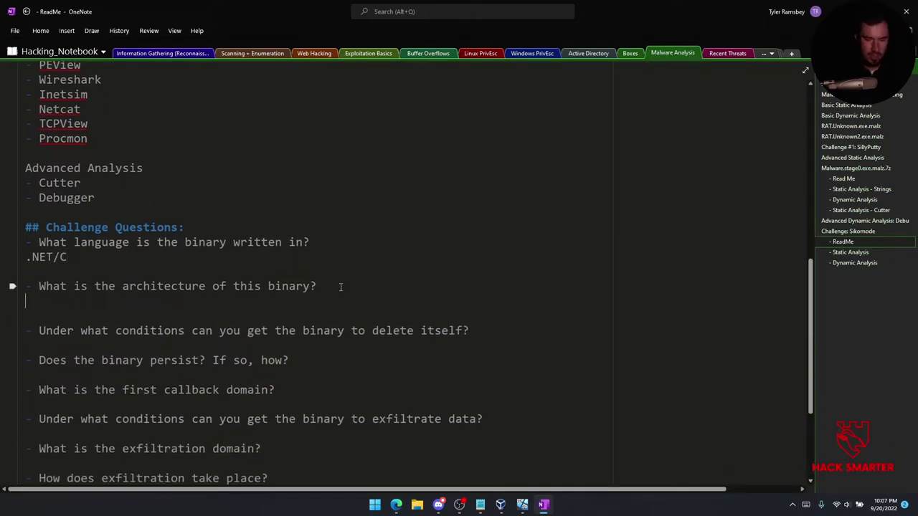
{"action": "mouse_move", "coordinate": [517, 510]}
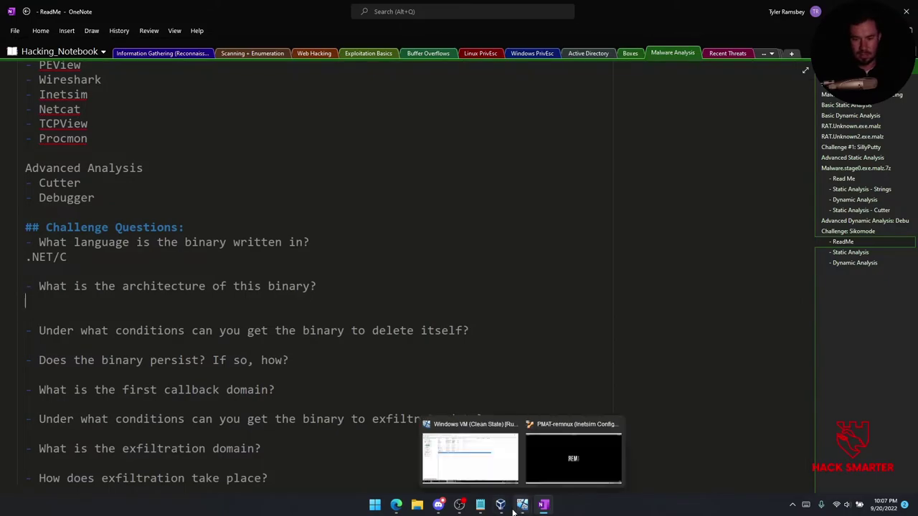
{"action": "left_click", "coordinate": [484, 466]}
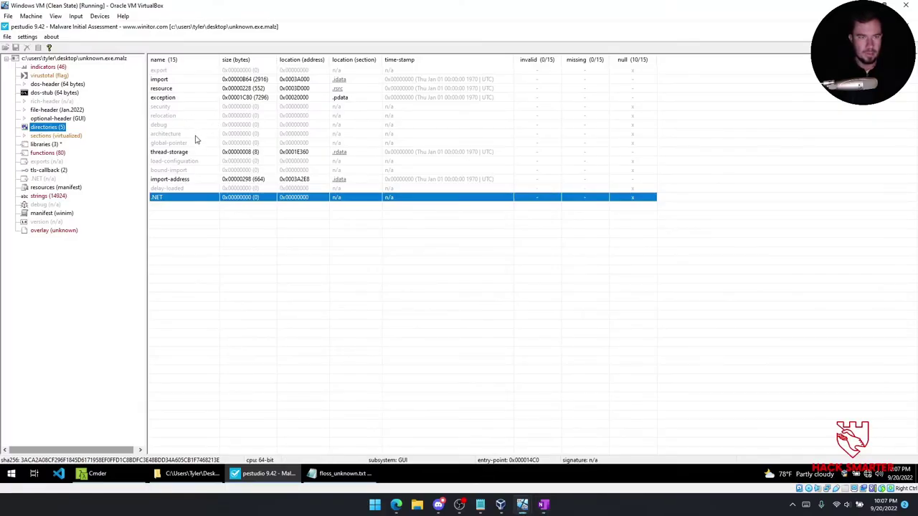
{"action": "left_click", "coordinate": [52, 59]}
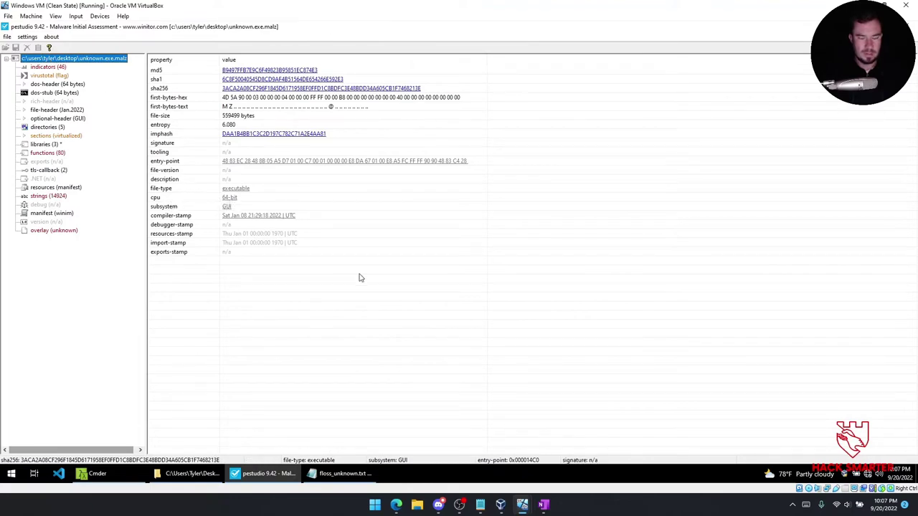
{"action": "left_click", "coordinate": [543, 505]}
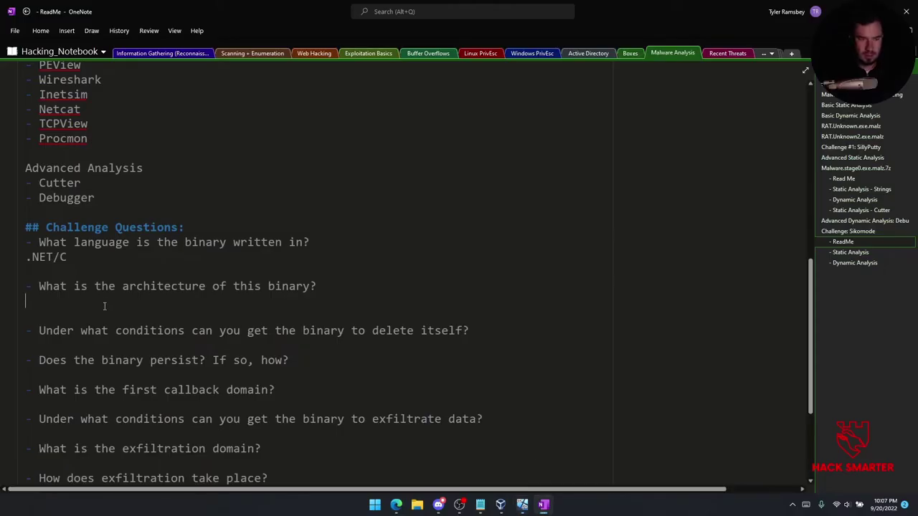
{"action": "type", "text": "64 bit"}
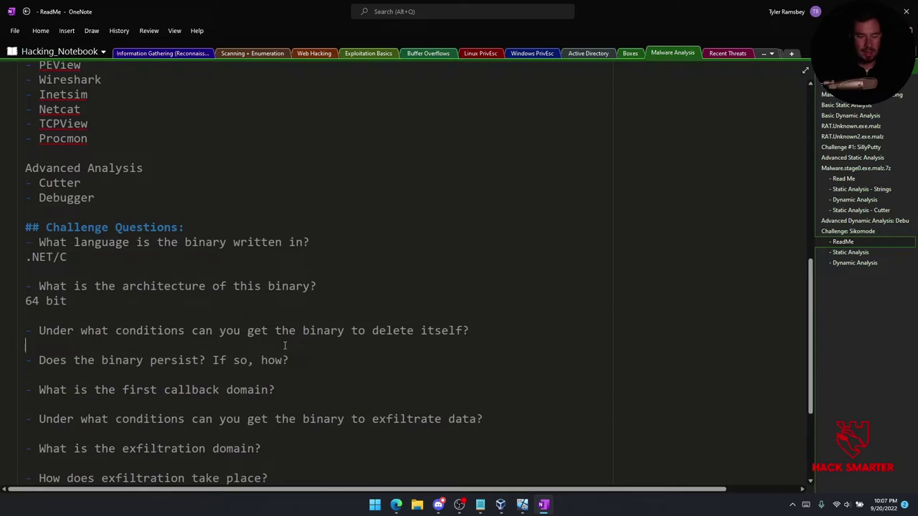
Switch through the VMs to PEStudio and glance at the sample's VirusTotal entry.
{"action": "left_click", "coordinate": [527, 506]}
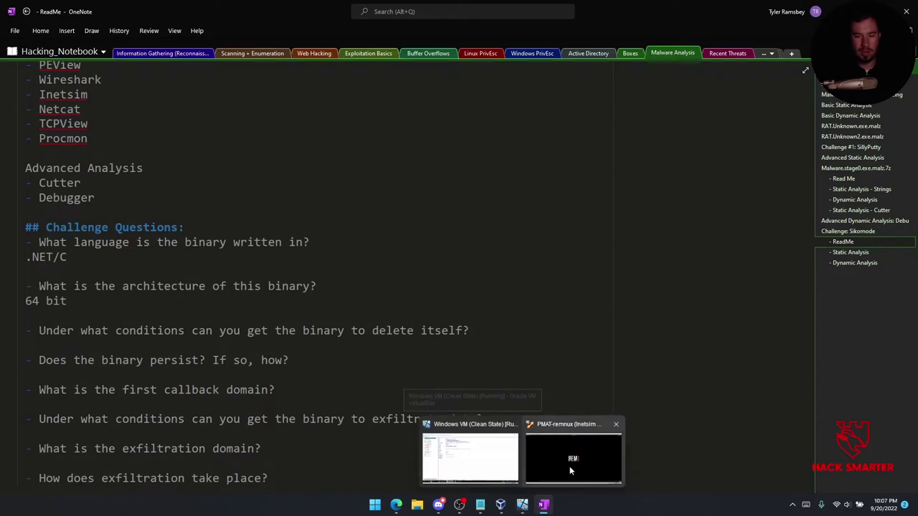
{"action": "left_click", "coordinate": [570, 463]}
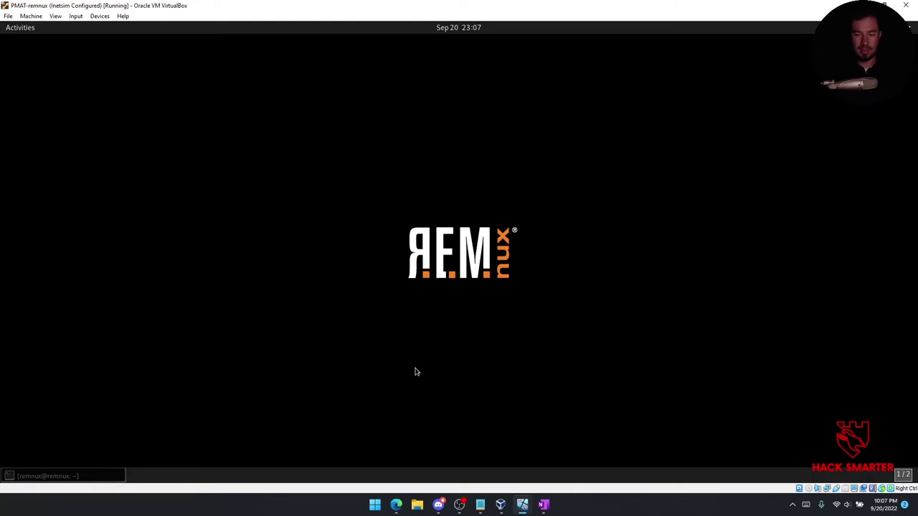
{"action": "mouse_move", "coordinate": [502, 512]}
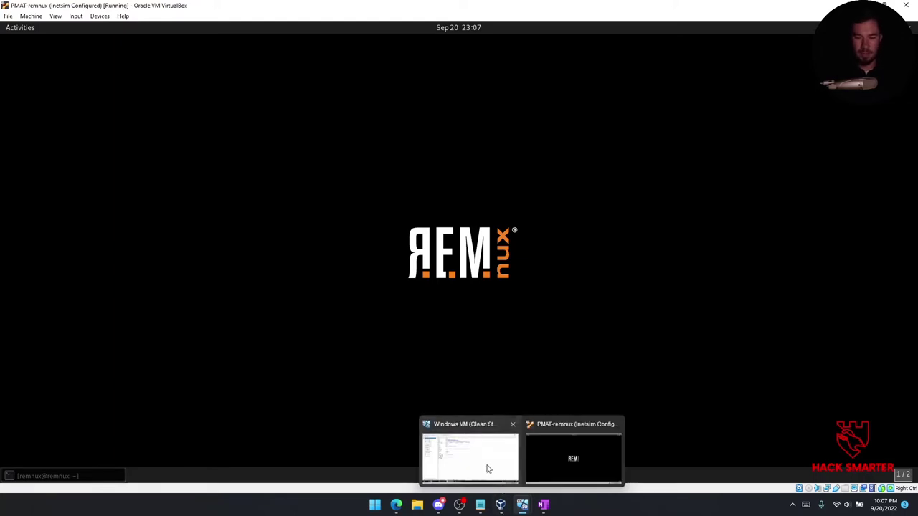
{"action": "left_click", "coordinate": [488, 468]}
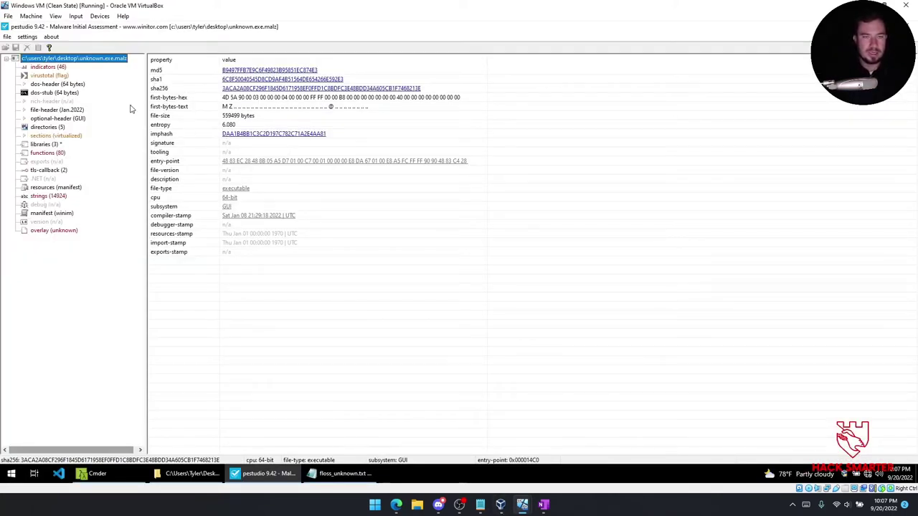
{"action": "left_click", "coordinate": [63, 76]}
{"action": "left_click", "coordinate": [72, 59]}
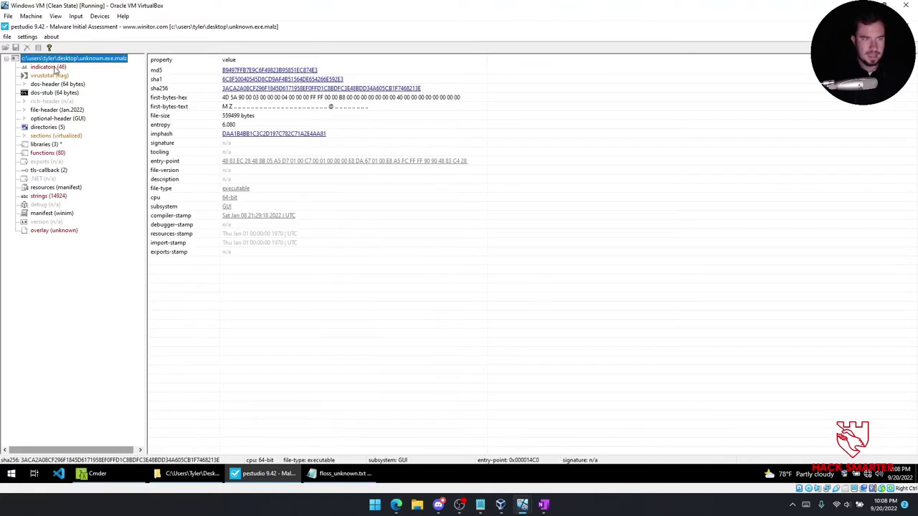
Sort the strings by flag and pick out QueryPerformanceFrequency, inet_ntop and WSAStartup.
{"action": "left_click", "coordinate": [50, 68]}
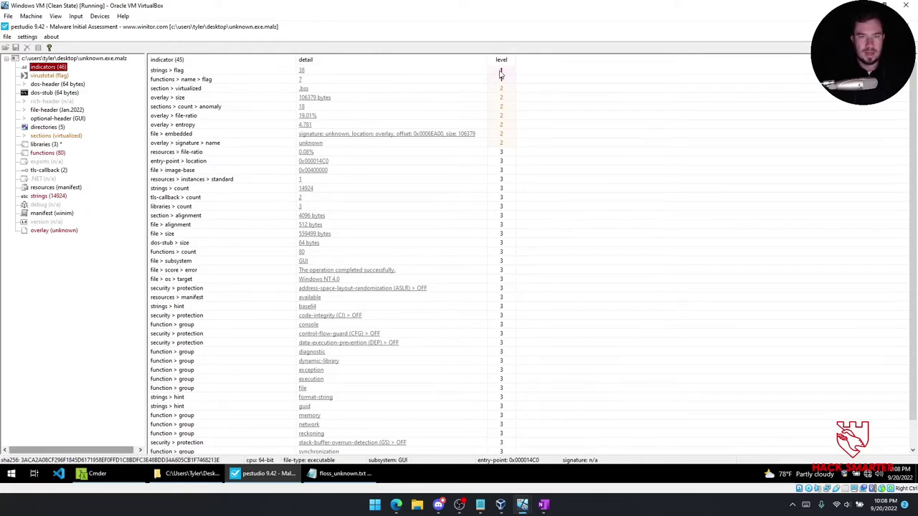
{"action": "left_click", "coordinate": [301, 71]}
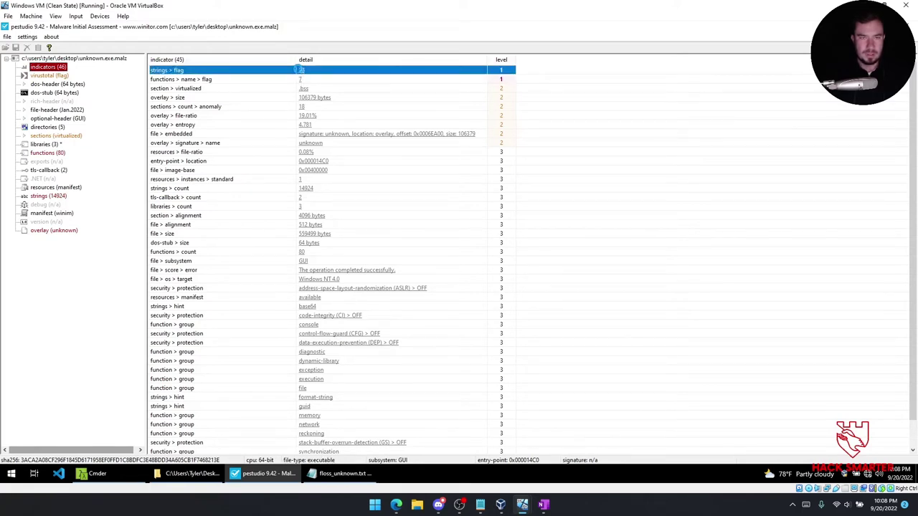
{"action": "left_click", "coordinate": [300, 69]}
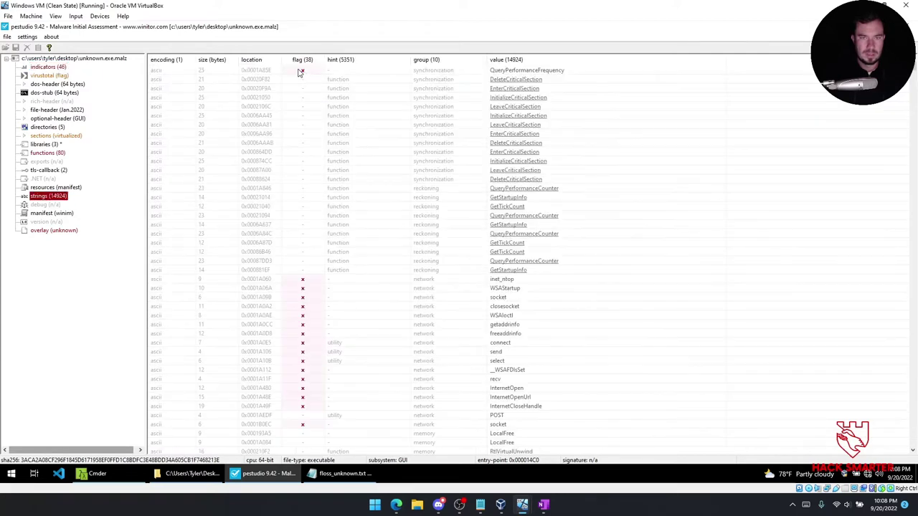
{"action": "left_click", "coordinate": [307, 60]}
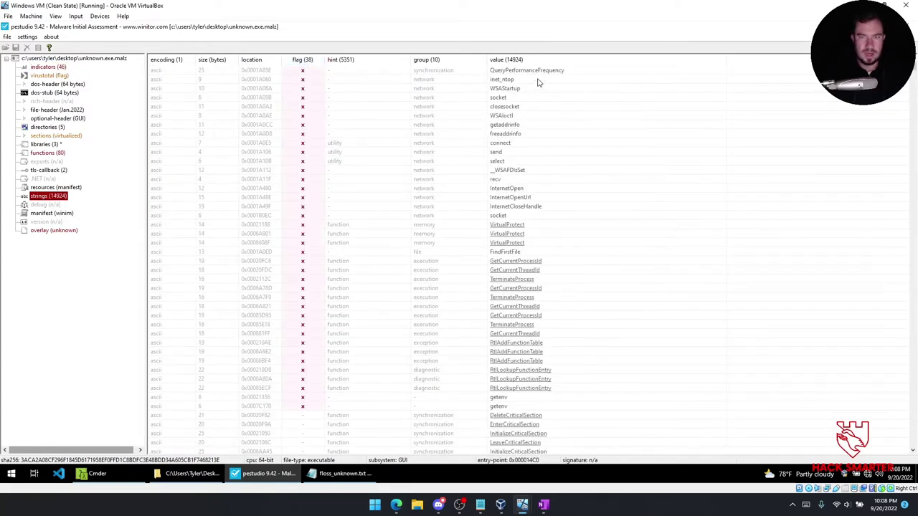
{"action": "left_click", "coordinate": [536, 73]}
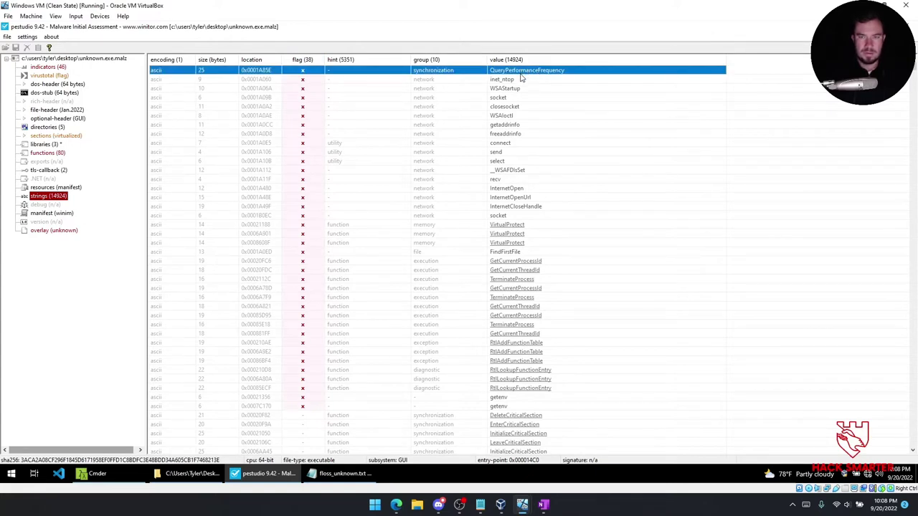
{"action": "left_click", "coordinate": [518, 80]}
{"action": "left_click", "coordinate": [533, 89]}
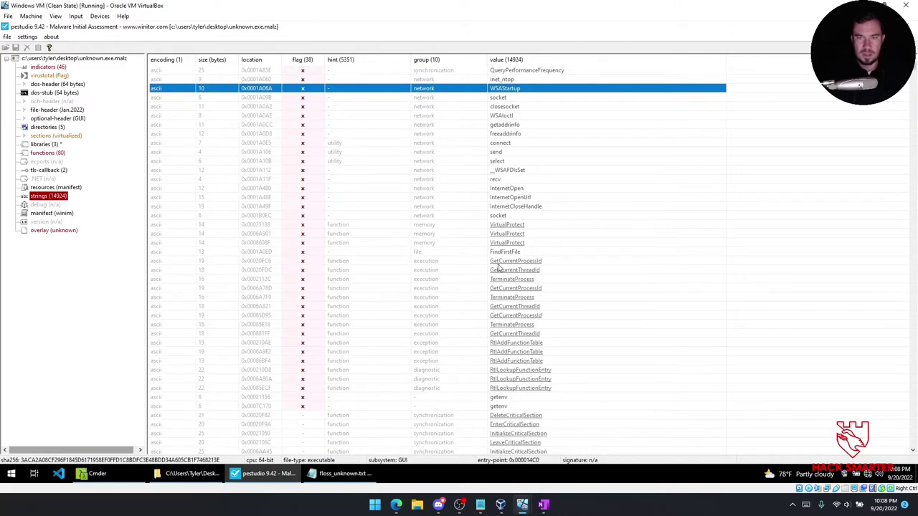
{"action": "mouse_move", "coordinate": [397, 504]}
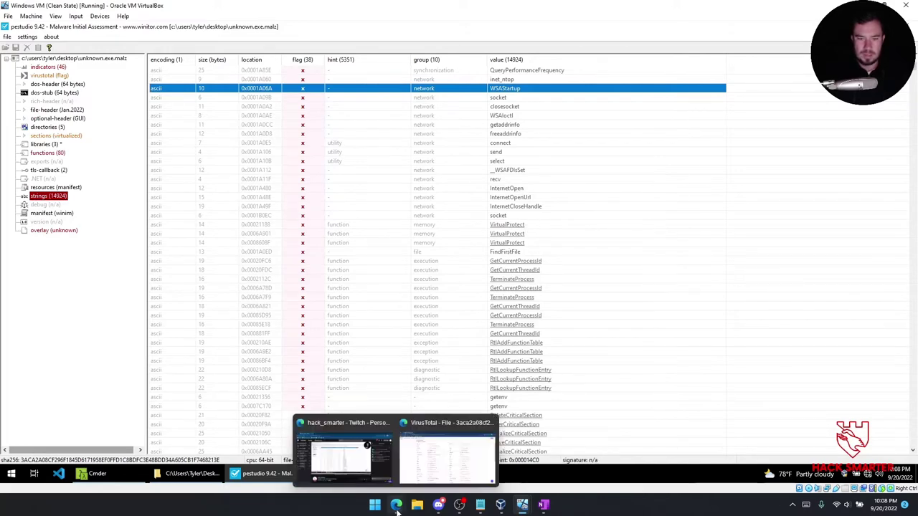
{"action": "left_click", "coordinate": [430, 466]}
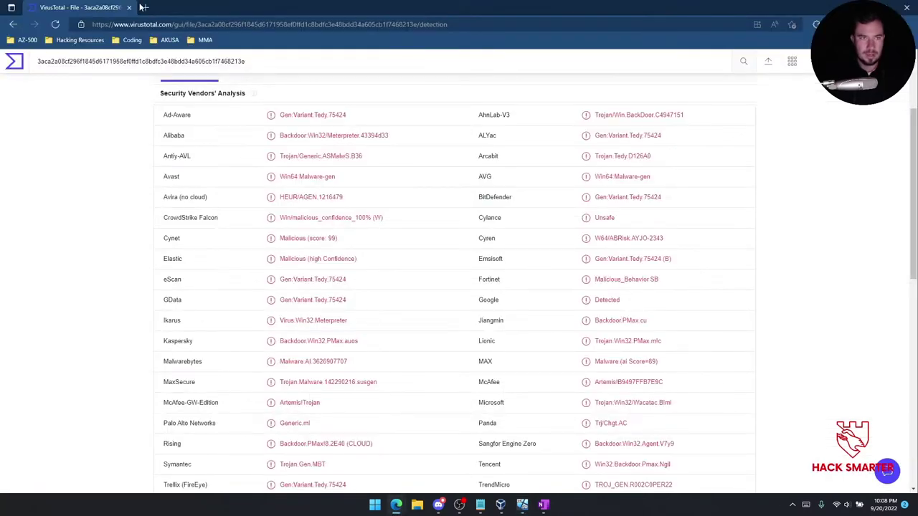
Open a new tab with Hacking Resources bookmarks, return to VirusTotal detections, then PEStudio.
{"action": "left_click", "coordinate": [144, 7]}
{"action": "left_click", "coordinate": [83, 45]}
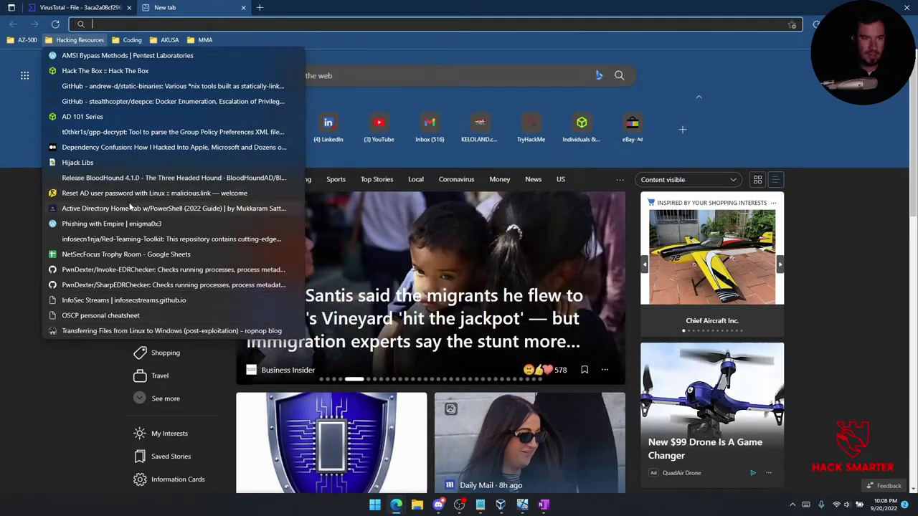
{"action": "key", "text": "ctrl+shift+Tab"}
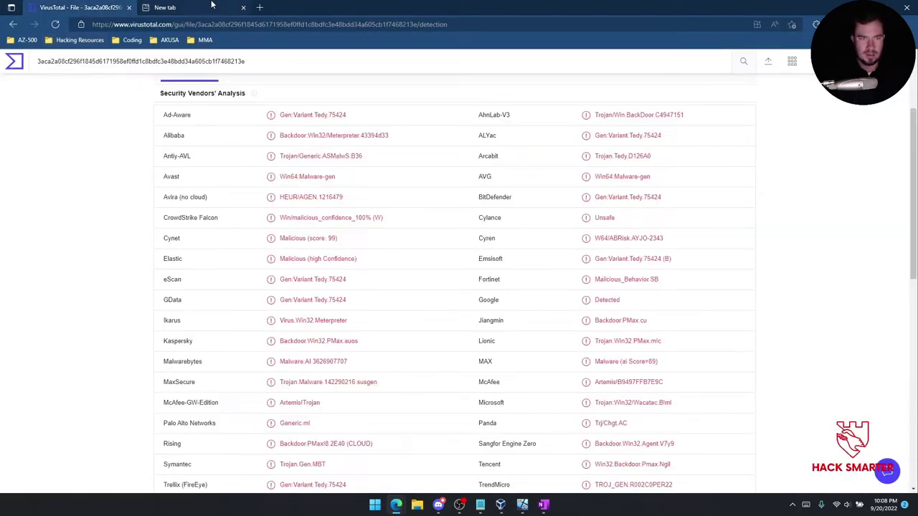
{"action": "key", "text": "ctrl+Tab"}
{"action": "key", "text": "ctrl+shift+Tab"}
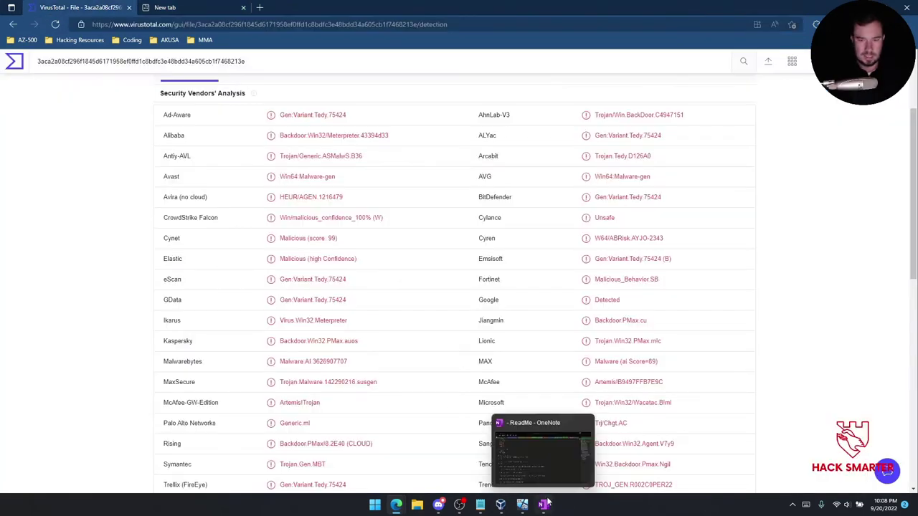
{"action": "mouse_move", "coordinate": [527, 509]}
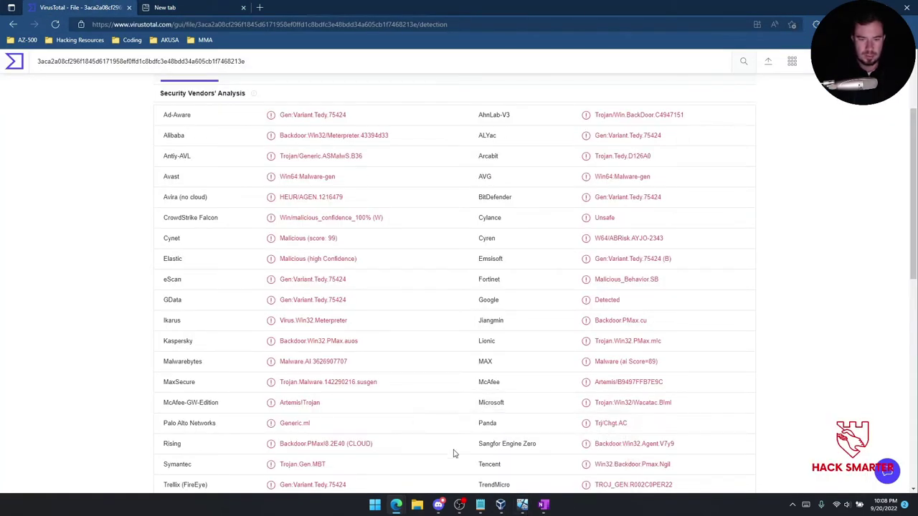
{"action": "mouse_move", "coordinate": [522, 504]}
{"action": "left_click", "coordinate": [480, 439]}
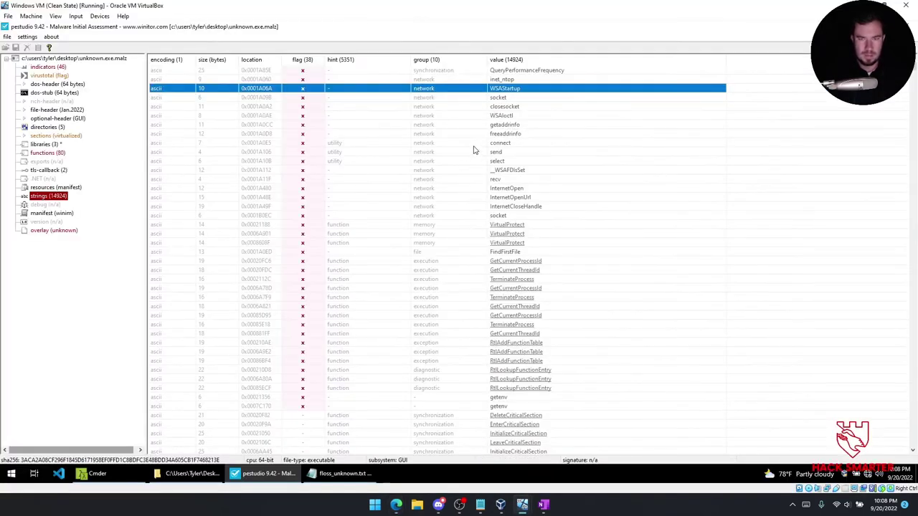
Capture the socket and closesocket string rows as a screenshot and copy it to the clipboard.
{"action": "left_click", "coordinate": [519, 99]}
{"action": "left_click", "coordinate": [514, 107]}
{"action": "left_click", "coordinate": [509, 99]}
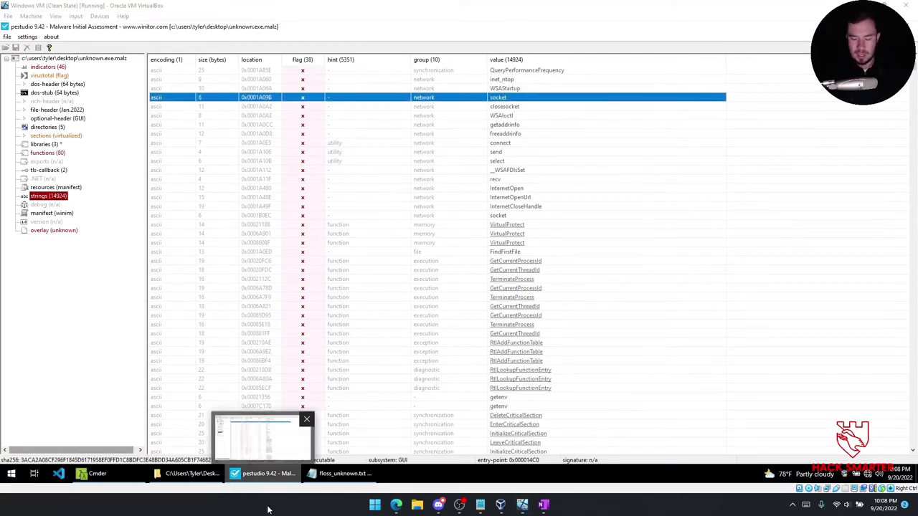
{"action": "key", "text": "super+shift+s"}
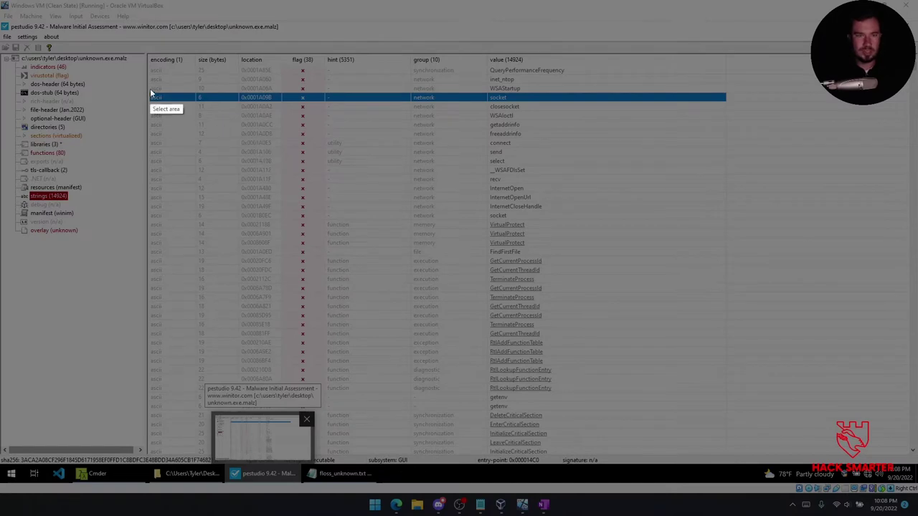
{"action": "left_click_drag", "start_coordinate": [148, 91], "coordinate": [535, 110]}
{"action": "left_click", "coordinate": [529, 122]}
{"action": "mouse_move", "coordinate": [544, 508]}
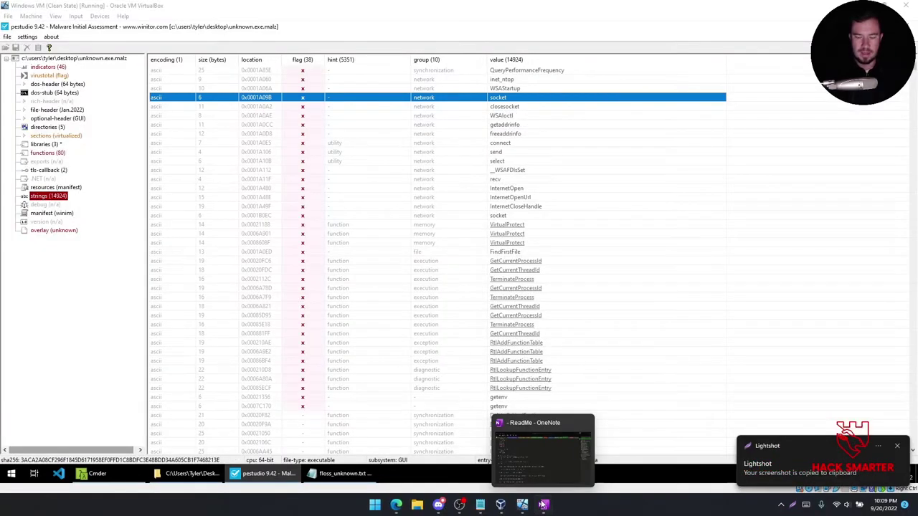
{"action": "left_click", "coordinate": [544, 504]}
Note 'Likely a reverse shell of some sort or a bind shell?' with the socket capture pasted below.
{"action": "left_click", "coordinate": [833, 252]}
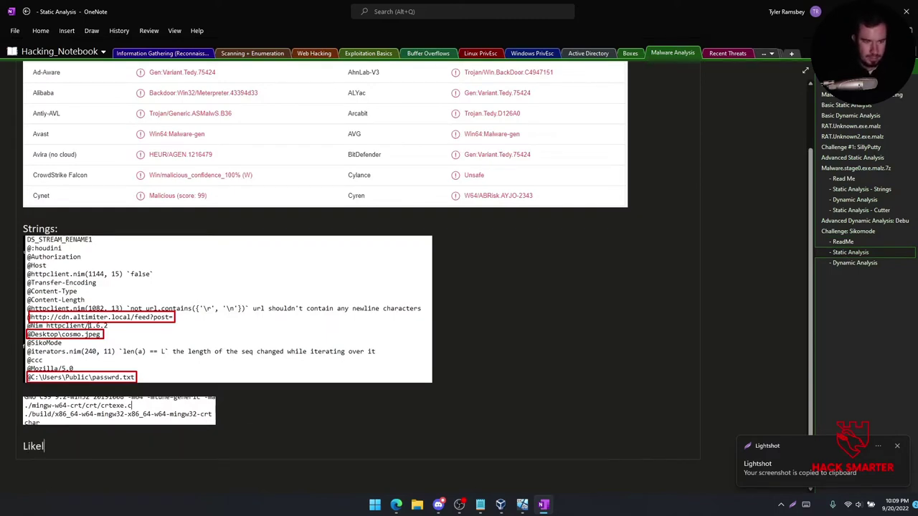
{"action": "type", "text": "ly a reverse shell of some sort or a bind shel"}
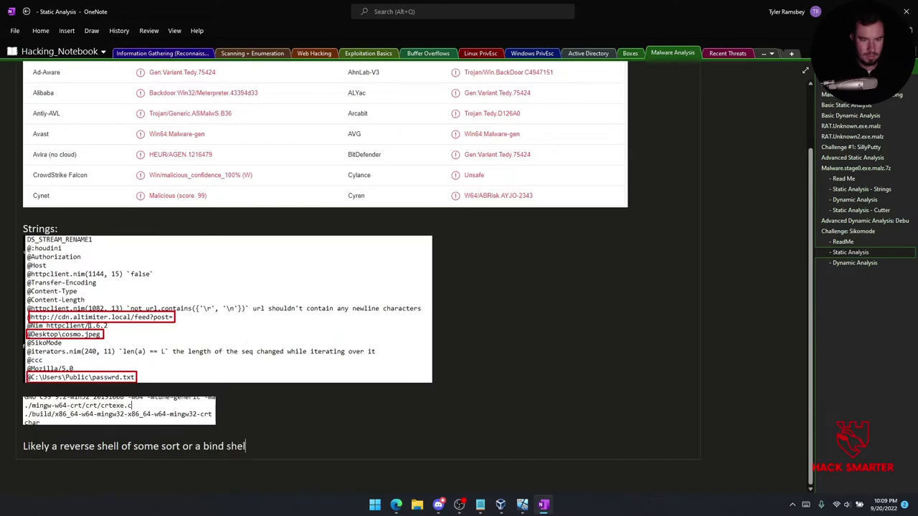
{"action": "type", "text": "l?"}
{"action": "key", "text": "Return"}
{"action": "key", "text": "ctrl+v"}
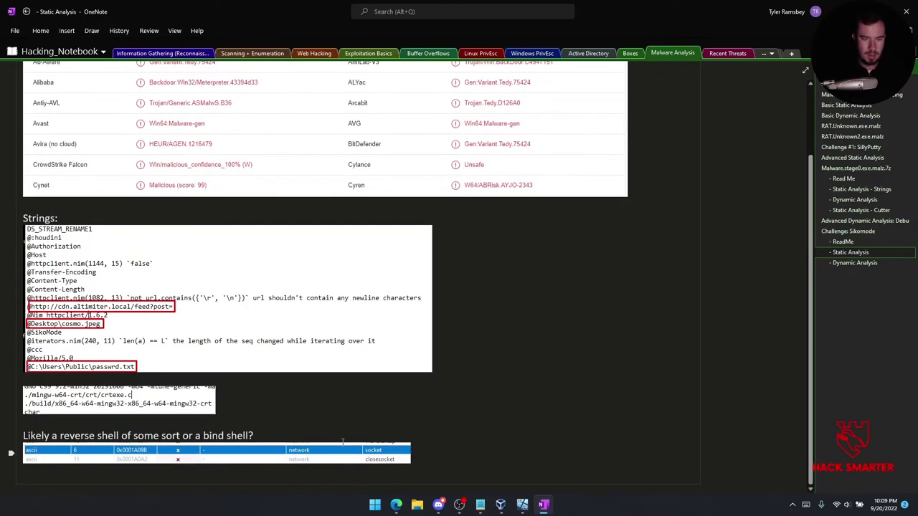
{"action": "mouse_move", "coordinate": [523, 508]}
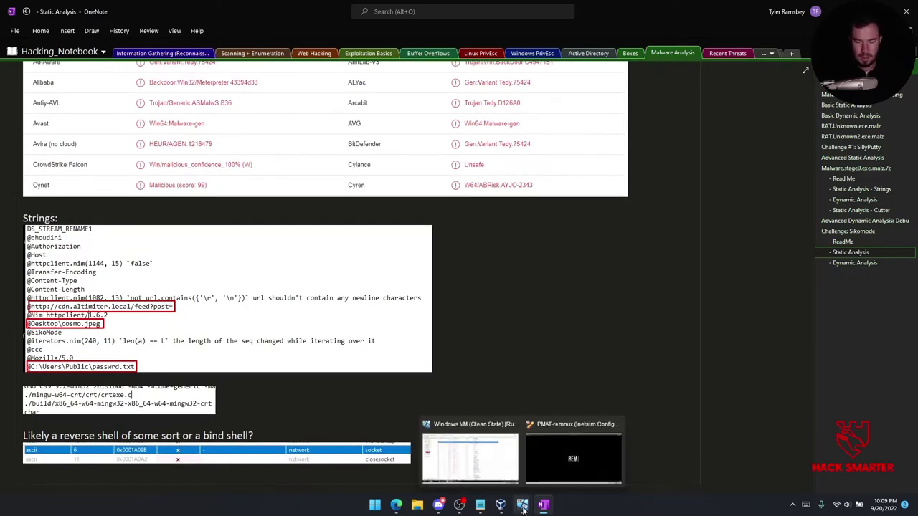
{"action": "left_click", "coordinate": [469, 455]}
Select the InternetOpen, InternetOpenUrl and InternetCloseHandle string rows in PEStudio.
{"action": "left_click", "coordinate": [515, 117]}
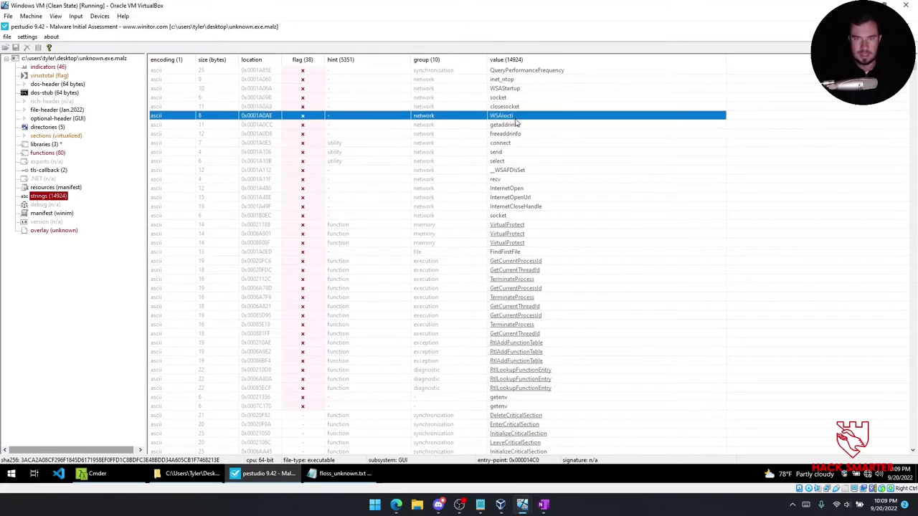
{"action": "left_click", "coordinate": [527, 152]}
{"action": "left_click", "coordinate": [516, 190]}
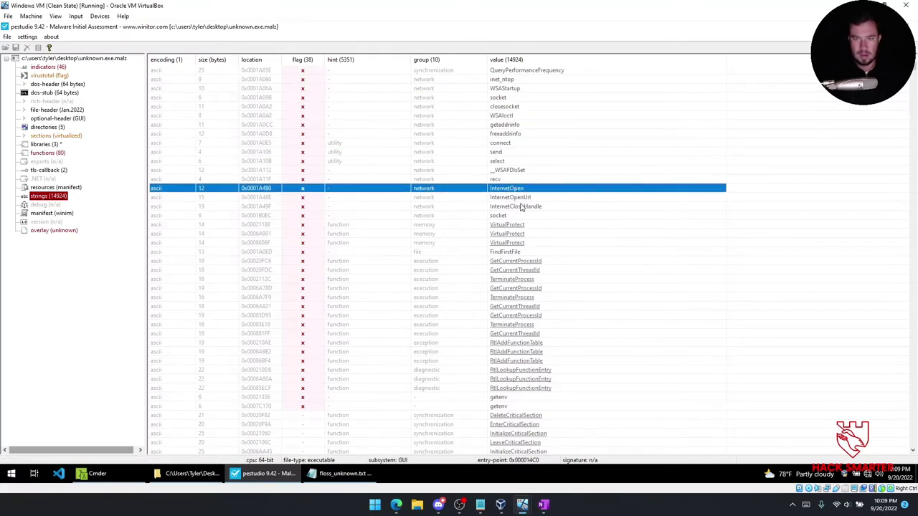
{"action": "left_click", "coordinate": [512, 198]}
{"action": "left_click", "coordinate": [513, 207]}
{"action": "left_click", "coordinate": [512, 197]}
{"action": "left_click", "coordinate": [511, 189]}
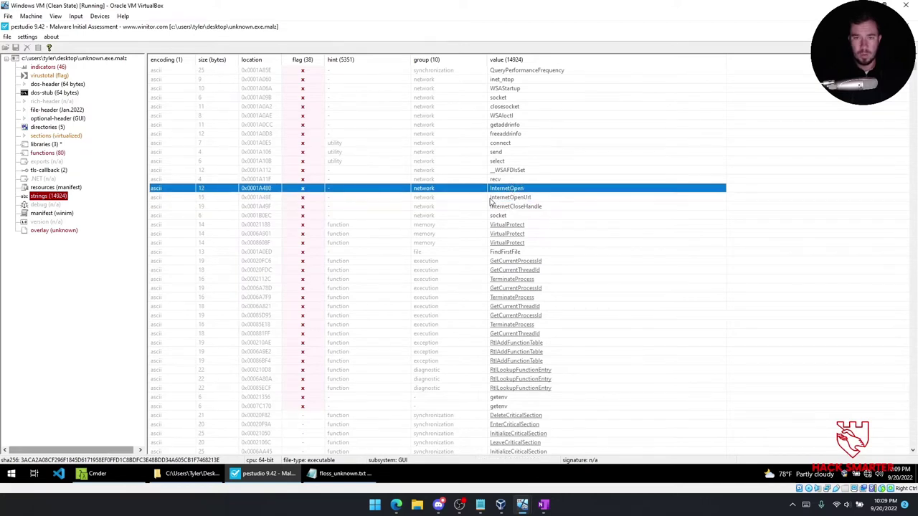
{"action": "left_click", "coordinate": [511, 206]}
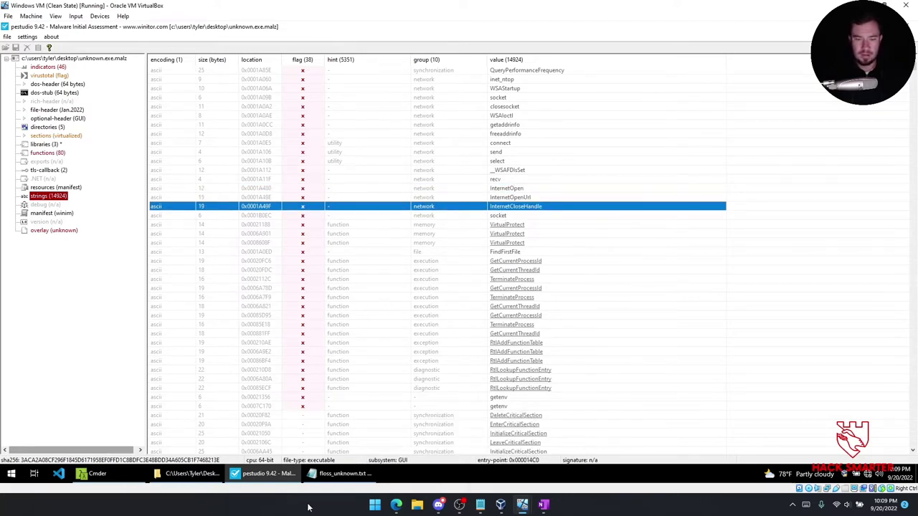
Screenshot those three Internet API rows to the clipboard and return to OneNote.
{"action": "key", "text": "Print"}
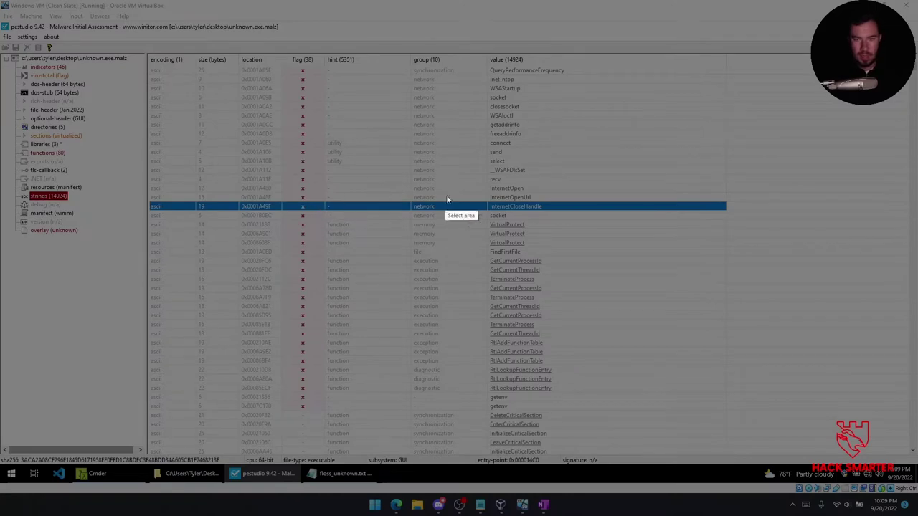
{"action": "left_click_drag", "start_coordinate": [149, 183], "coordinate": [554, 211]}
{"action": "key", "text": "ctrl+c"}
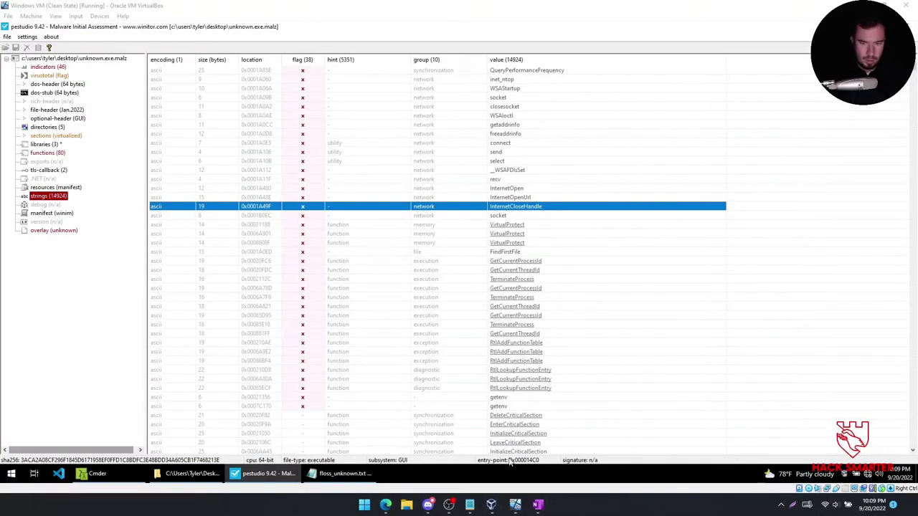
{"action": "left_click", "coordinate": [543, 505]}
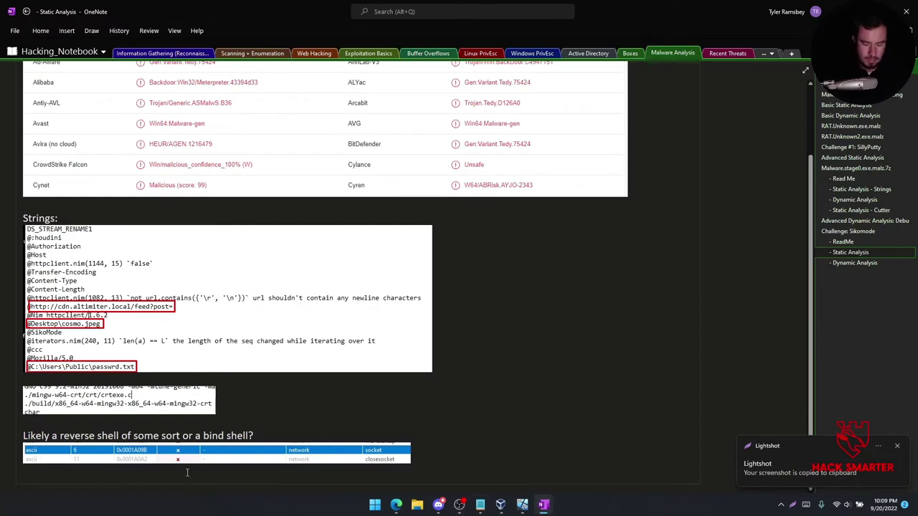
Add the note 'Opening a URL -- likely the altimiter we found with floss' and paste the InternetOpen rows capture below it.
{"action": "type", "text": "ing a "}
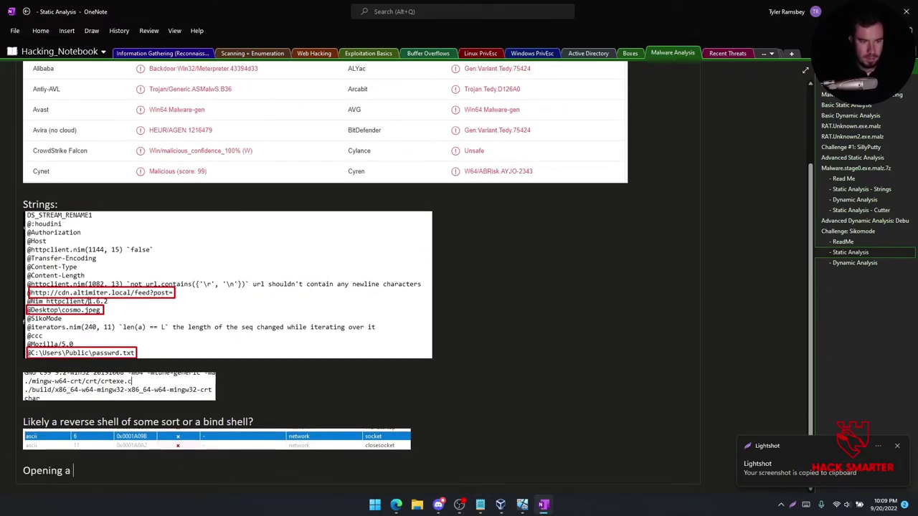
{"action": "type", "text": "URL -- likely the altimiter we found with fl"}
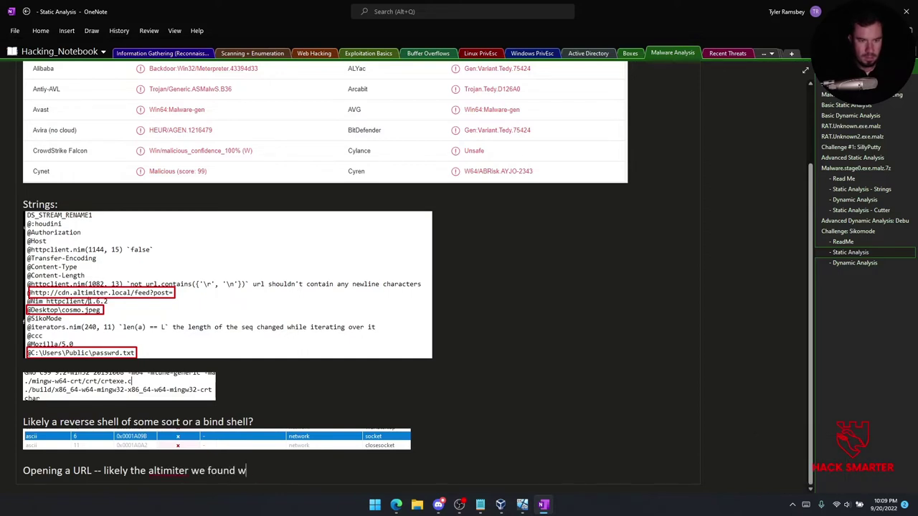
{"action": "key", "text": "Return"}
{"action": "key", "text": "ctrl+v"}
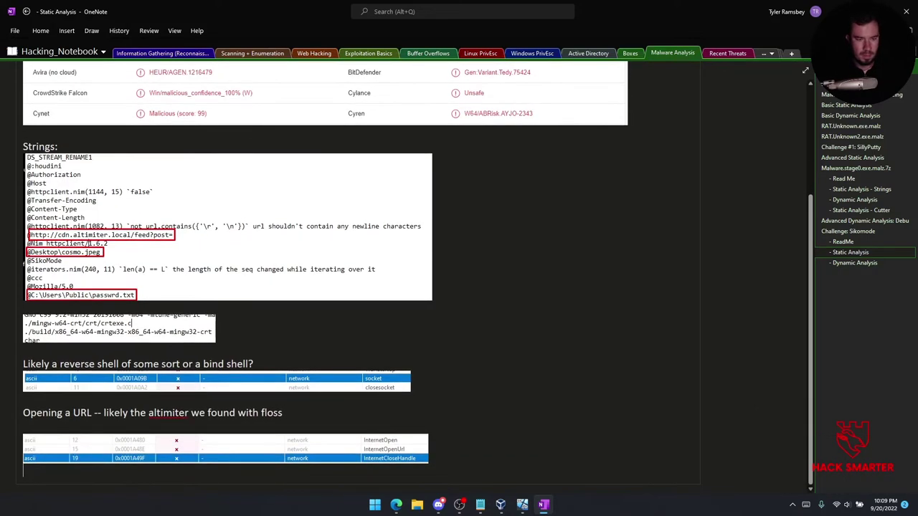
{"action": "mouse_move", "coordinate": [520, 504]}
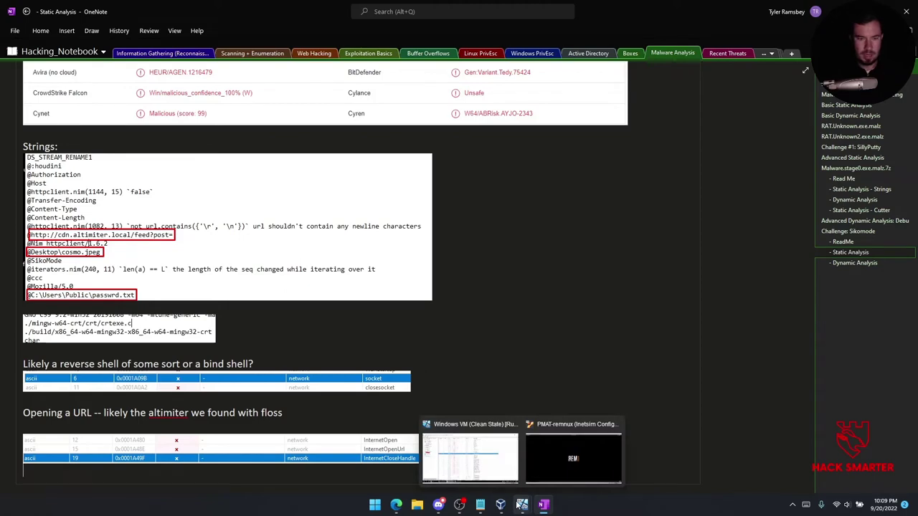
Bring PEStudio's strings list forward and inspect the VirtualProtect, GetCurrentProcessId and getenv entries.
{"action": "left_click", "coordinate": [513, 471]}
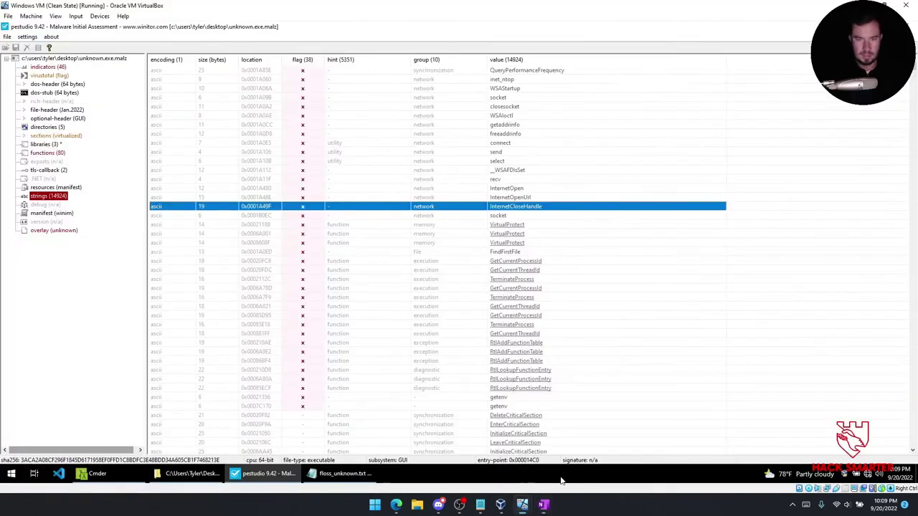
{"action": "left_click", "coordinate": [386, 227]}
{"action": "left_click", "coordinate": [495, 261]}
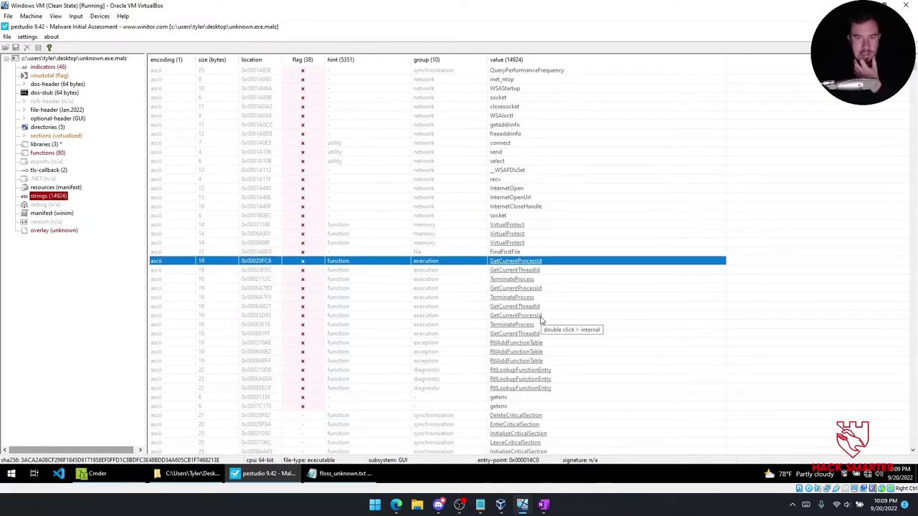
{"action": "scroll", "coordinate": [492, 329], "scroll_direction": "down", "scroll_amount": 1}
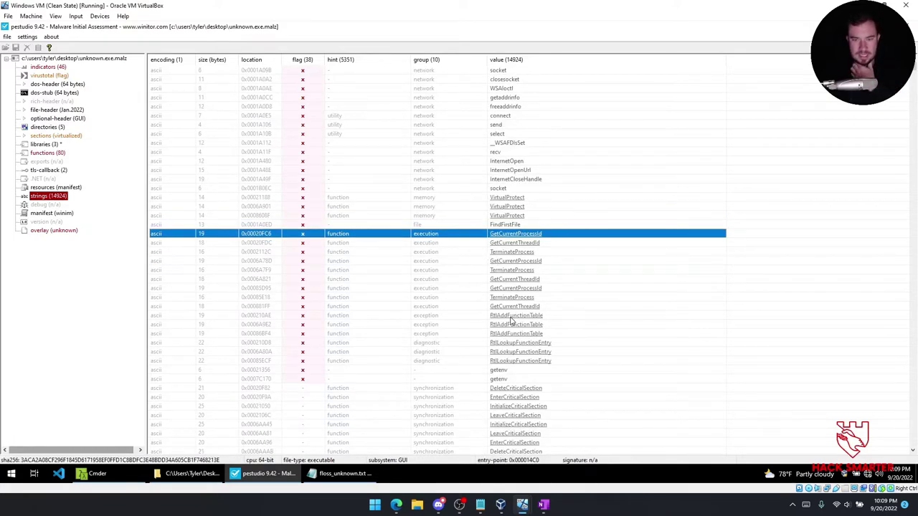
{"action": "left_click", "coordinate": [506, 372]}
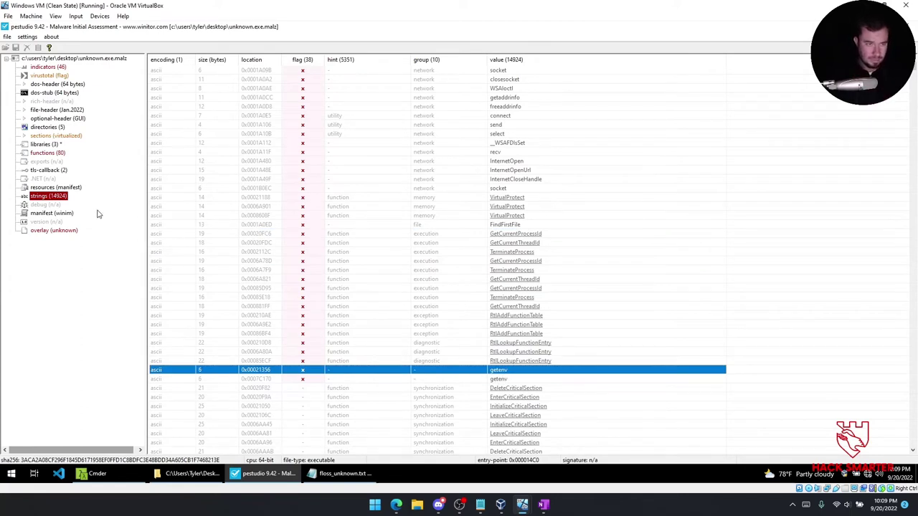
Review the imported functions sorted by flag, including VirtualProtect and TerminateProcess, plus the libraries and exports.
{"action": "left_click", "coordinate": [49, 153]}
{"action": "left_click", "coordinate": [250, 61]}
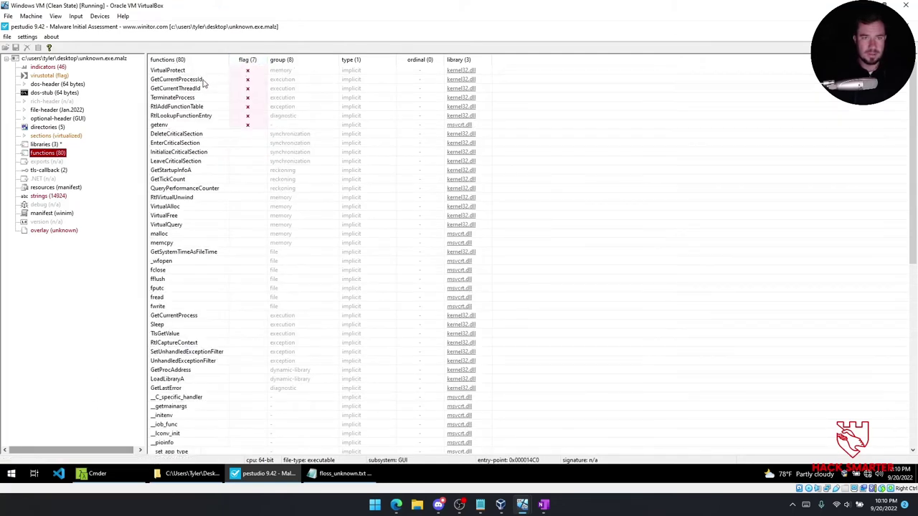
{"action": "left_click", "coordinate": [182, 71]}
{"action": "left_click", "coordinate": [192, 98]}
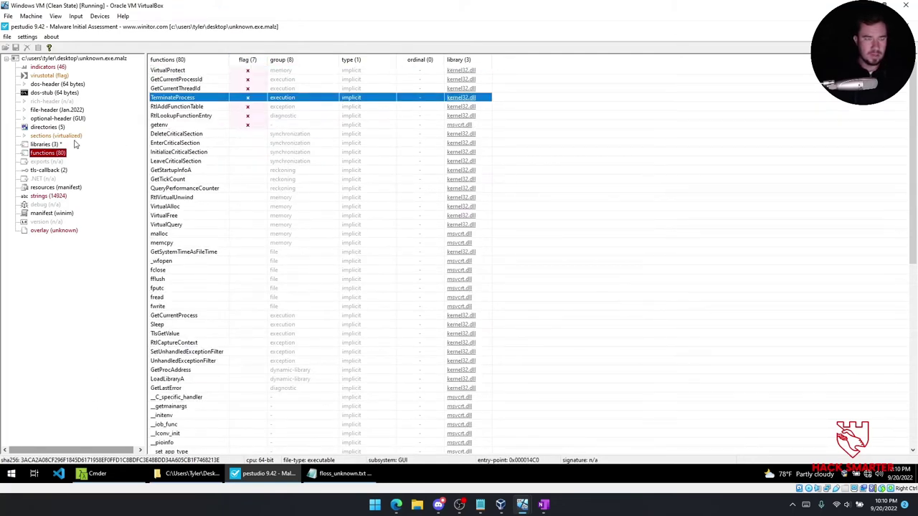
{"action": "left_click", "coordinate": [43, 144]}
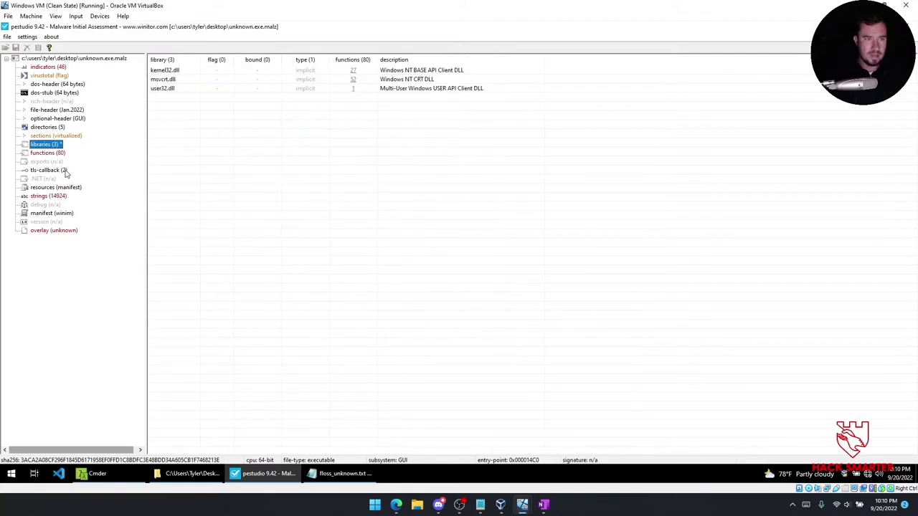
{"action": "left_click", "coordinate": [47, 161]}
{"action": "left_click", "coordinate": [48, 196]}
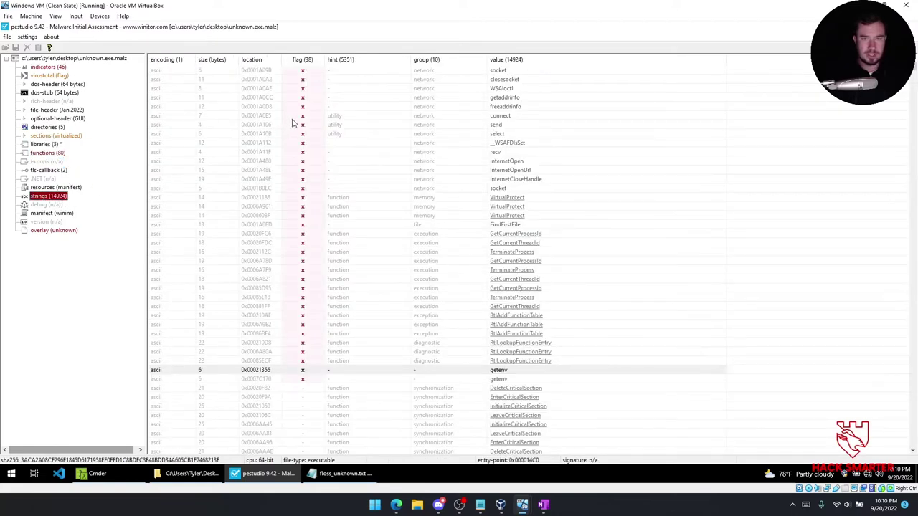
Sort the strings by value and scroll through the list.
{"action": "left_click", "coordinate": [510, 60]}
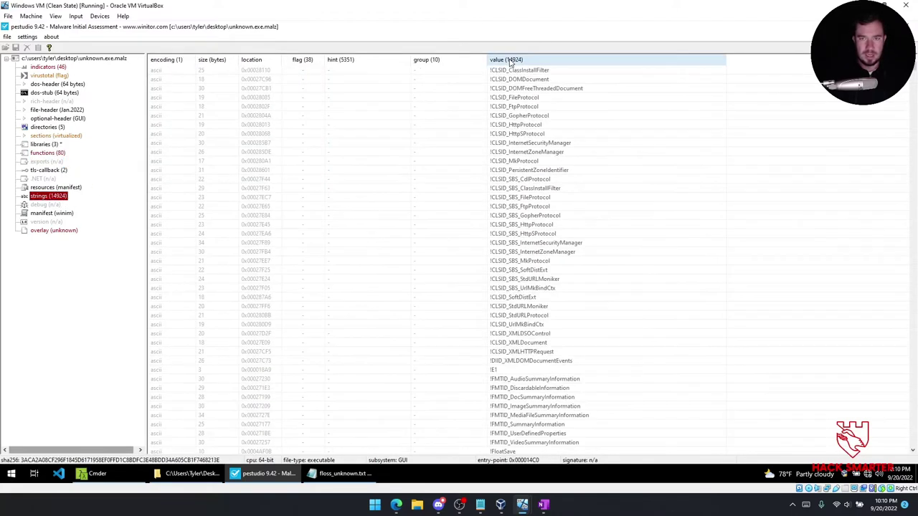
{"action": "left_click", "coordinate": [510, 61]}
{"action": "left_click", "coordinate": [511, 60]}
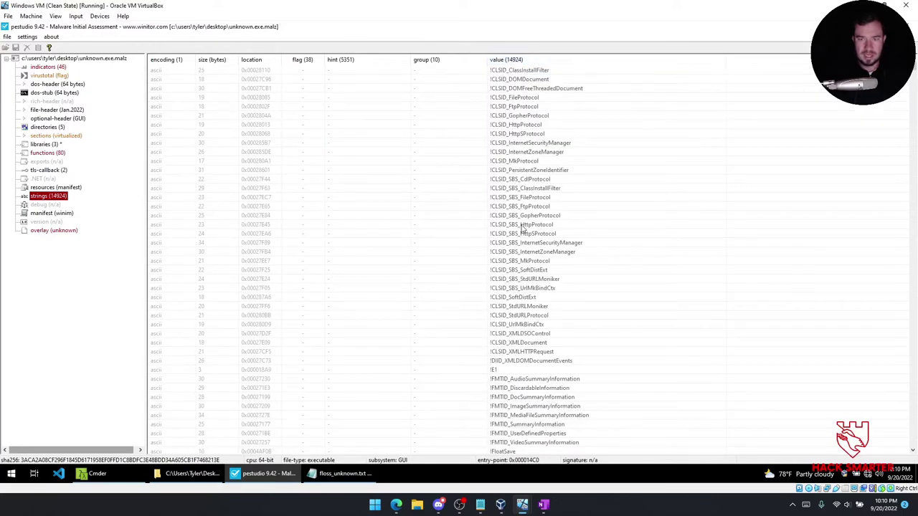
{"action": "scroll", "coordinate": [537, 237], "scroll_direction": "down", "scroll_amount": 20}
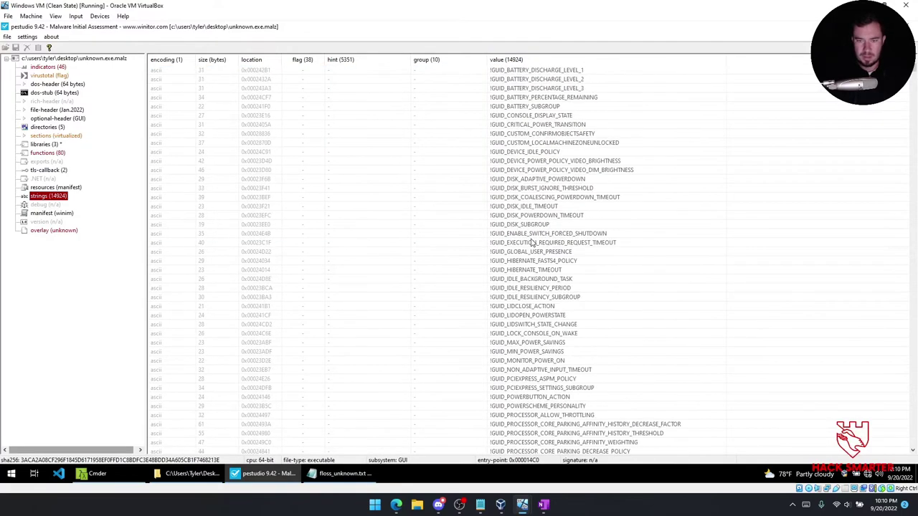
{"action": "scroll", "coordinate": [531, 240], "scroll_direction": "down", "scroll_amount": 20}
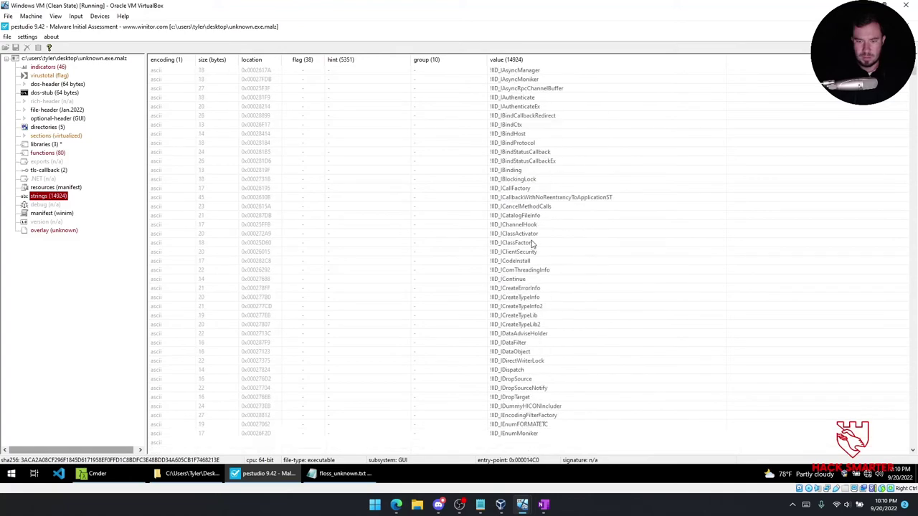
{"action": "scroll", "coordinate": [531, 240], "scroll_direction": "down", "scroll_amount": 20}
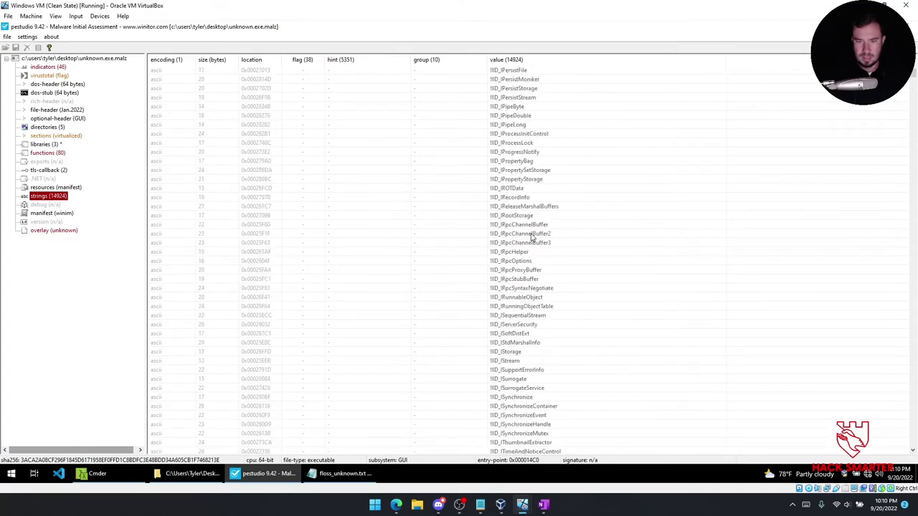
{"action": "scroll", "coordinate": [532, 237], "scroll_direction": "down", "scroll_amount": 20}
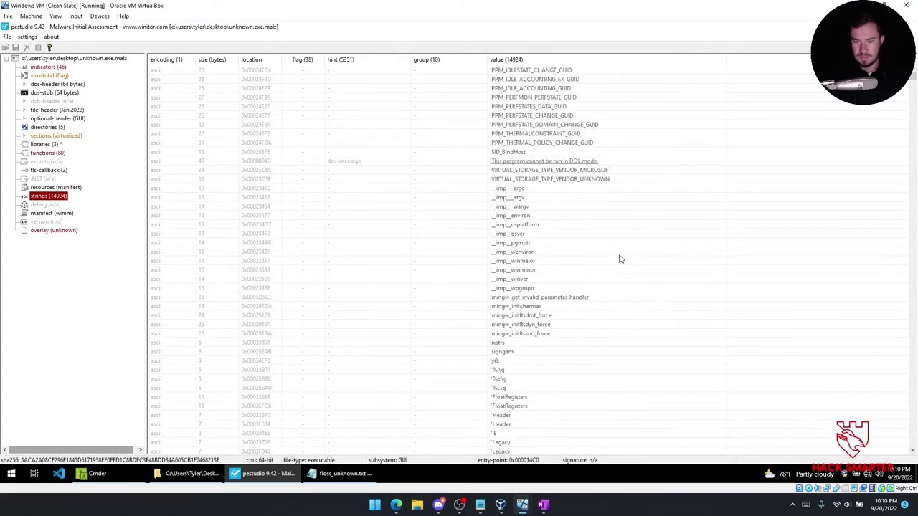
{"action": "scroll", "coordinate": [524, 224], "scroll_direction": "down", "scroll_amount": 5}
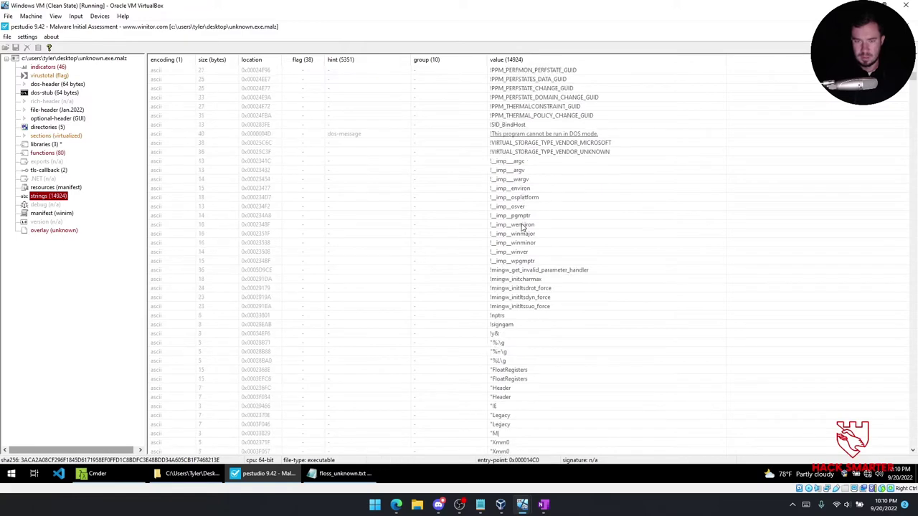
{"action": "scroll", "coordinate": [516, 228], "scroll_direction": "down", "scroll_amount": 20}
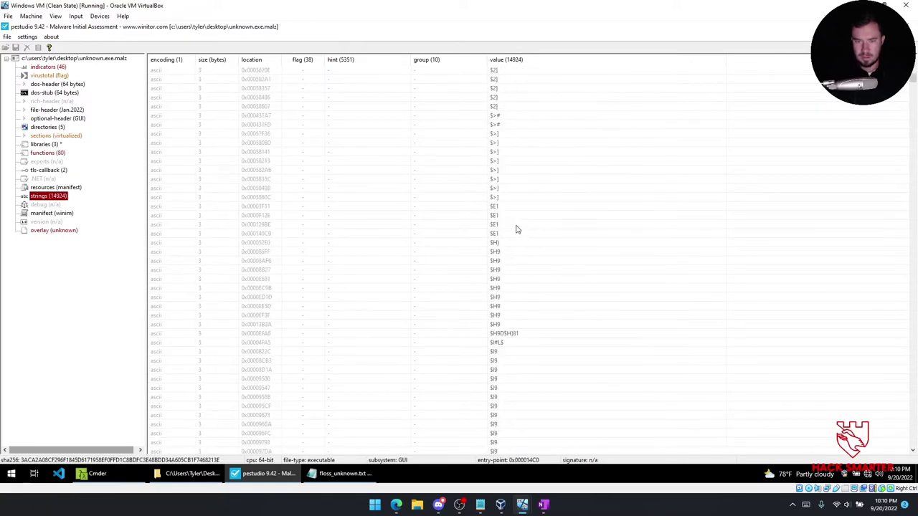
{"action": "scroll", "coordinate": [515, 222], "scroll_direction": "up", "scroll_amount": 20}
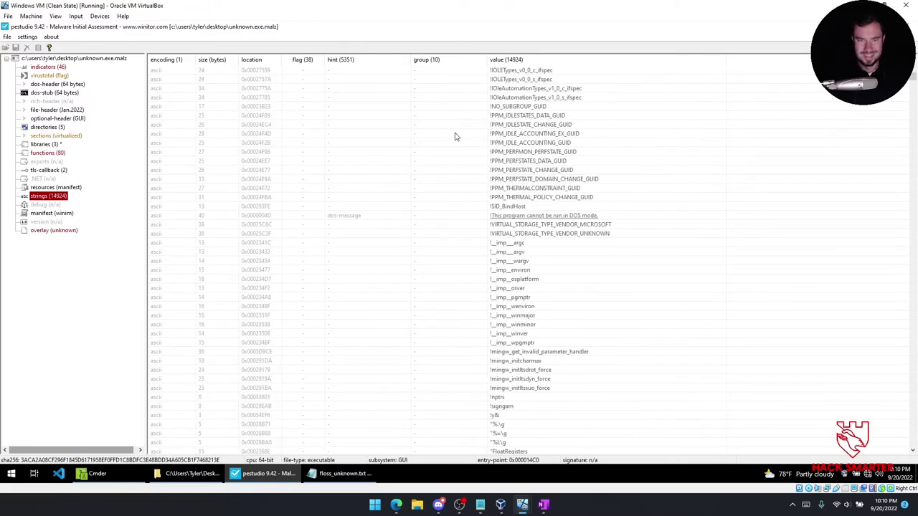
Sort strings by hint, inspect the HANDLE, POST and send entries, then sort flagged strings first.
{"action": "left_click", "coordinate": [364, 63]}
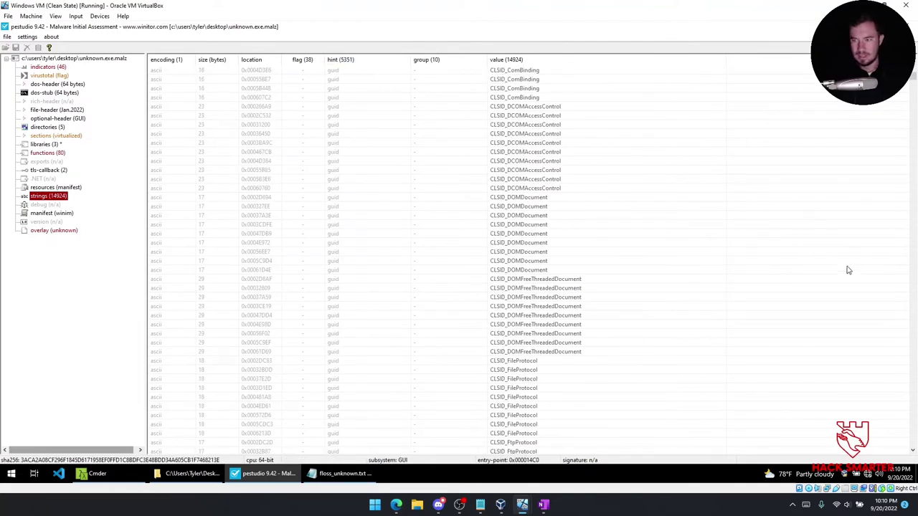
{"action": "left_click_drag", "start_coordinate": [915, 76], "coordinate": [914, 56]}
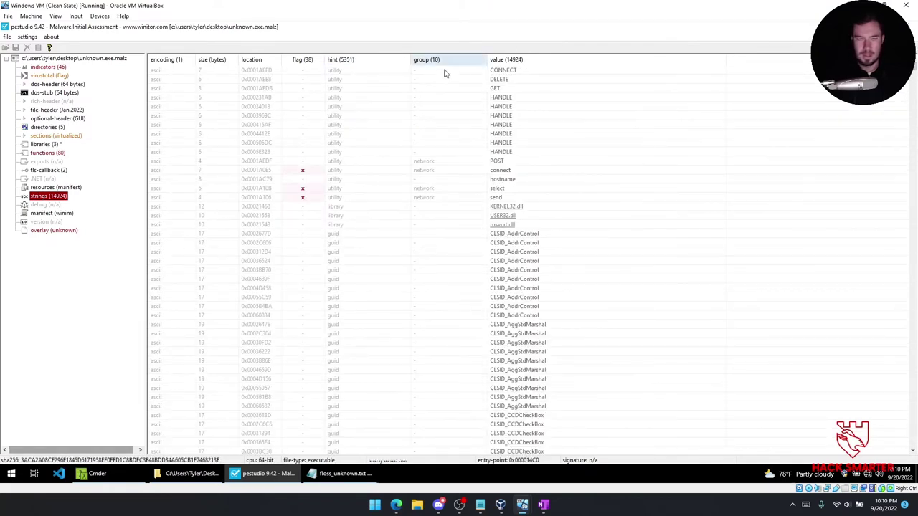
{"action": "left_click", "coordinate": [359, 97]}
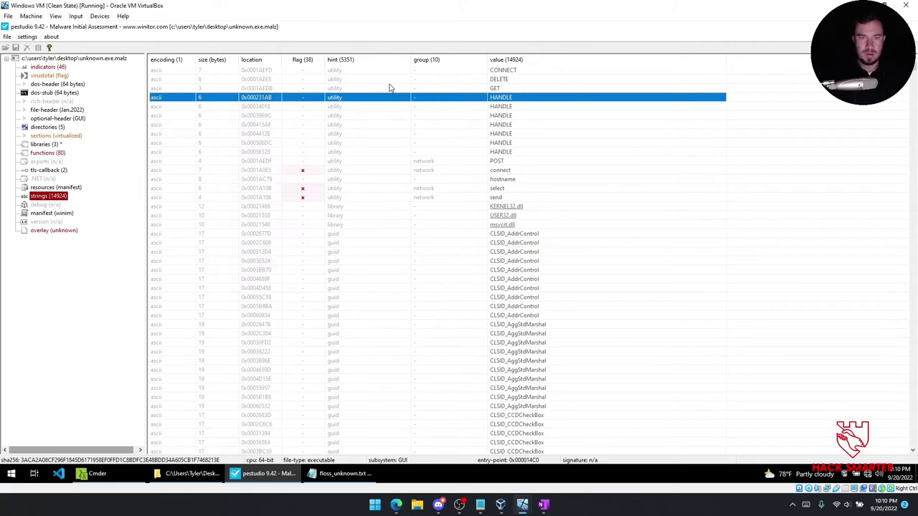
{"action": "left_click", "coordinate": [506, 153]}
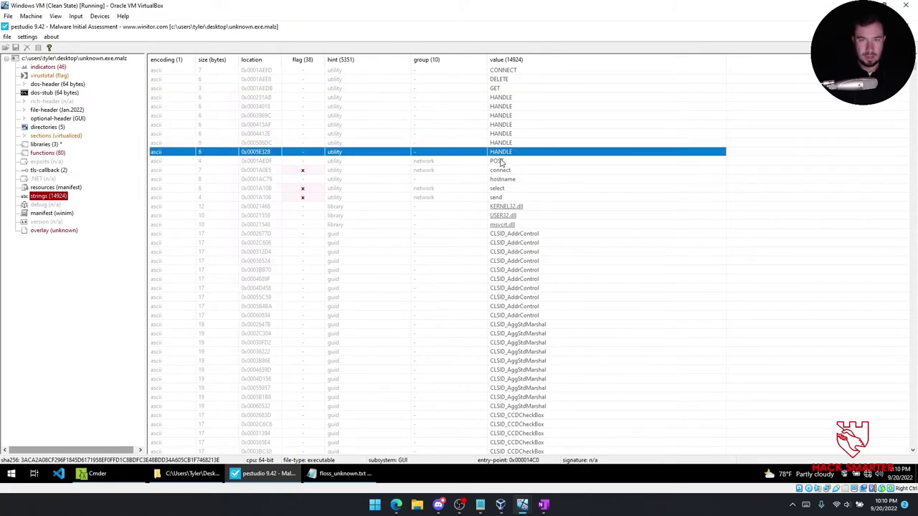
{"action": "left_click", "coordinate": [501, 162]}
{"action": "left_click", "coordinate": [500, 198]}
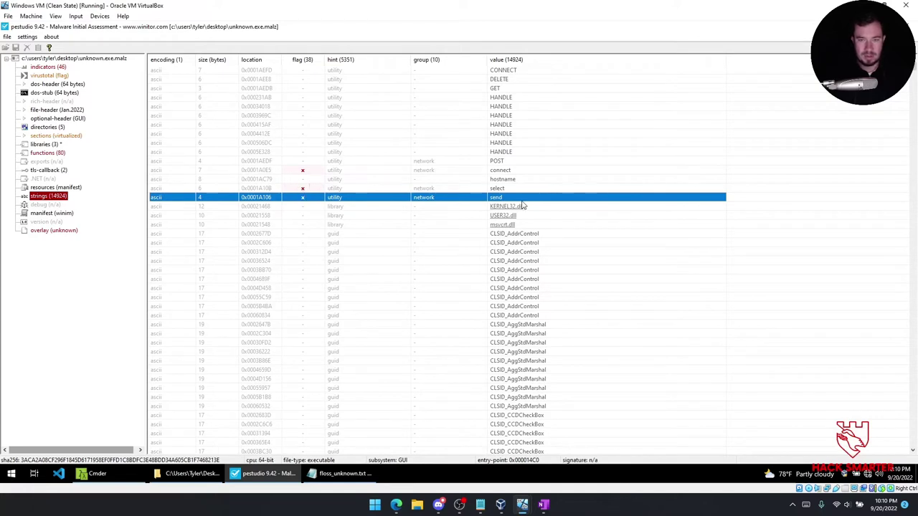
{"action": "left_click", "coordinate": [301, 60]}
{"action": "left_click", "coordinate": [301, 61]}
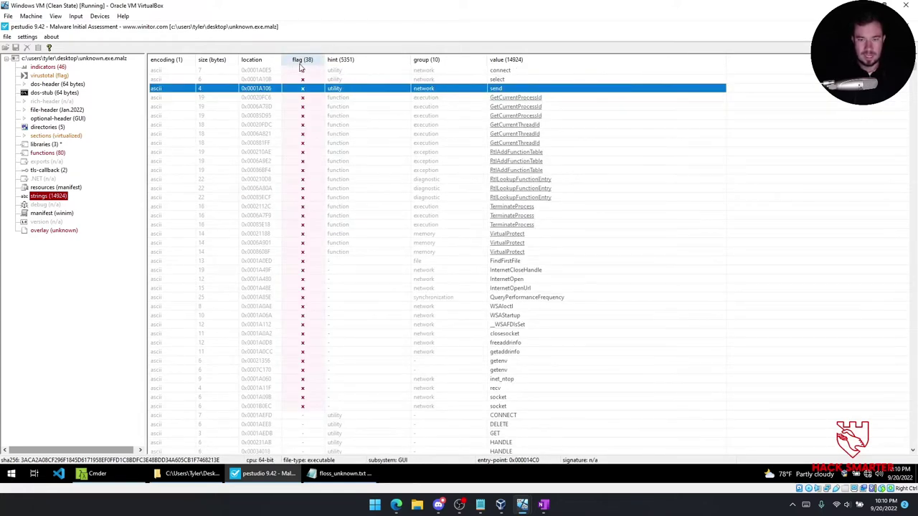
{"action": "scroll", "coordinate": [447, 315], "scroll_direction": "down", "scroll_amount": 1}
{"action": "scroll", "coordinate": [437, 311], "scroll_direction": "down", "scroll_amount": 7}
{"action": "scroll", "coordinate": [424, 306], "scroll_direction": "down", "scroll_amount": 20}
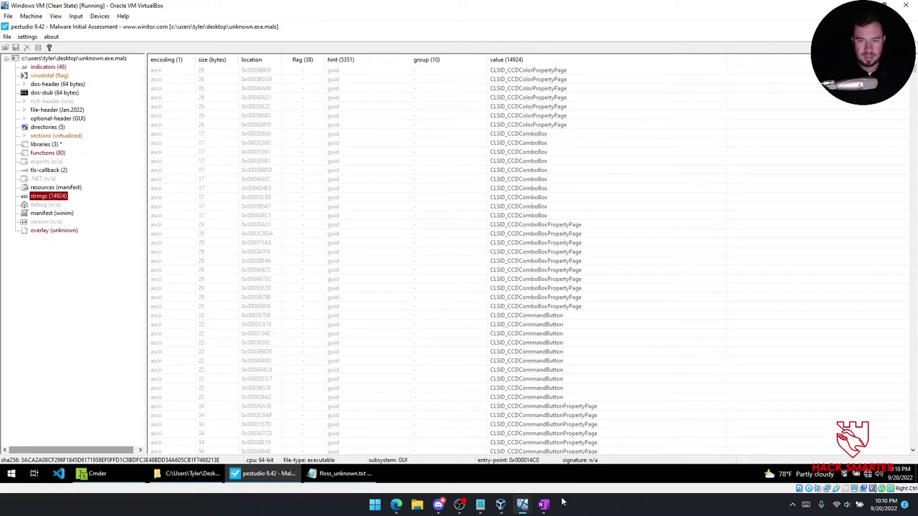
Switch to OneNote, read the Challenge: Sikomode ReadMe questions, and return to the Static Analysis page.
{"action": "left_click", "coordinate": [539, 502]}
{"action": "scroll", "coordinate": [382, 331], "scroll_direction": "up", "scroll_amount": 3}
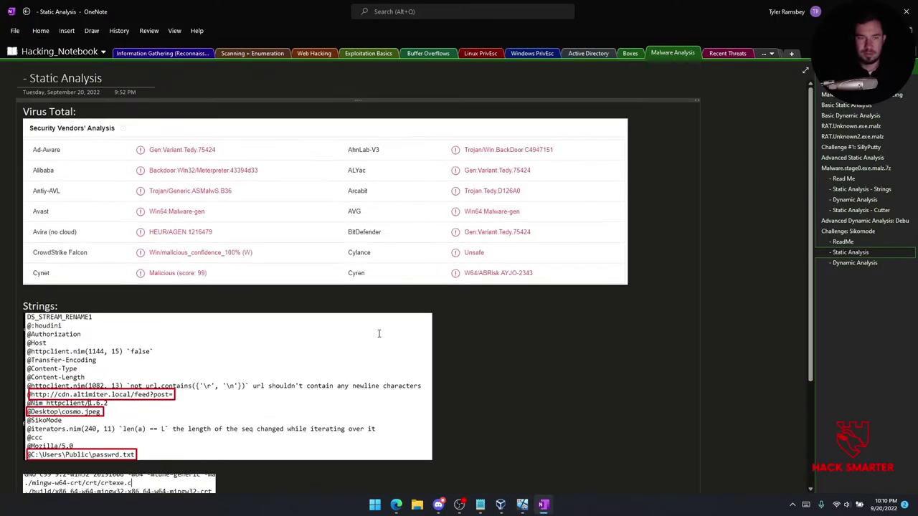
{"action": "scroll", "coordinate": [385, 324], "scroll_direction": "down", "scroll_amount": 2}
{"action": "scroll", "coordinate": [387, 325], "scroll_direction": "up", "scroll_amount": 1}
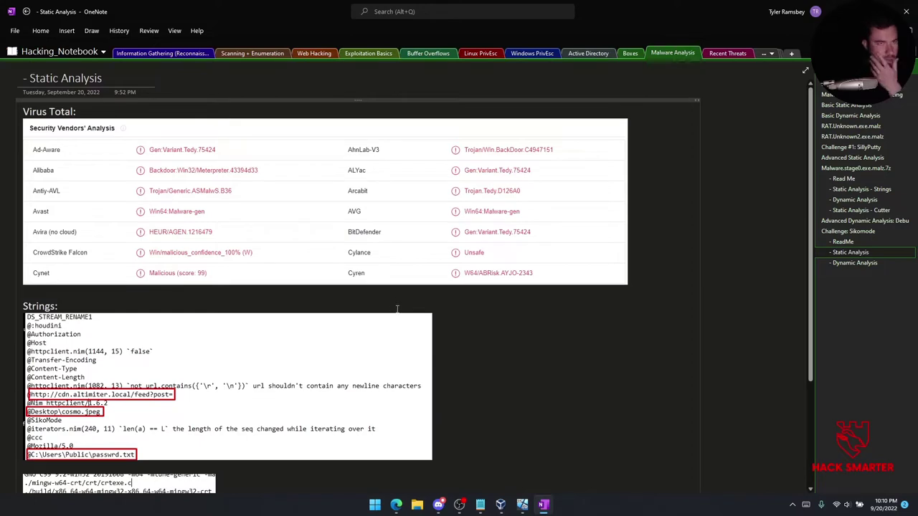
{"action": "left_click", "coordinate": [843, 241]}
{"action": "scroll", "coordinate": [317, 242], "scroll_direction": "down", "scroll_amount": 3}
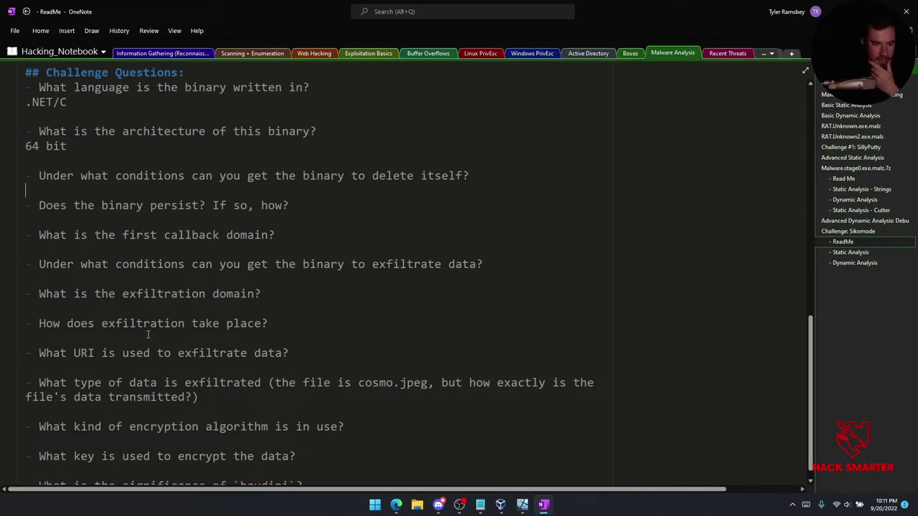
{"action": "scroll", "coordinate": [165, 329], "scroll_direction": "down", "scroll_amount": 2}
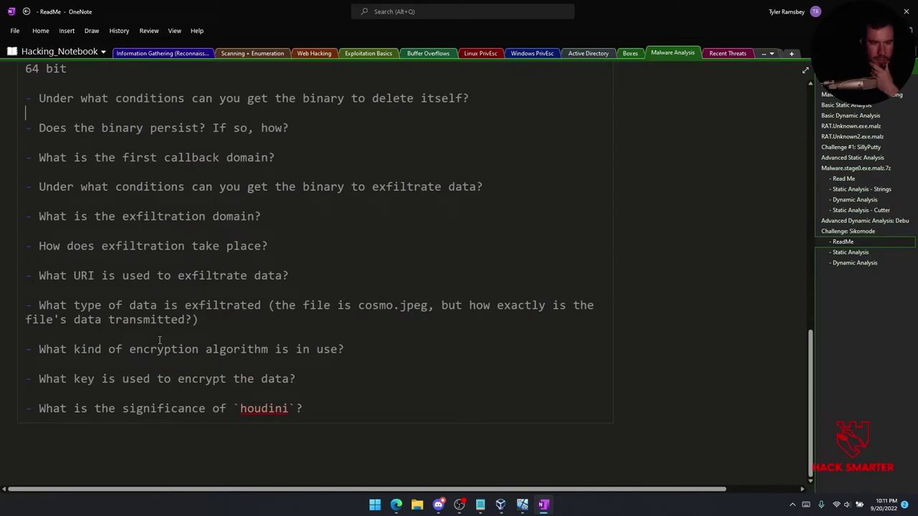
{"action": "left_click", "coordinate": [97, 319]}
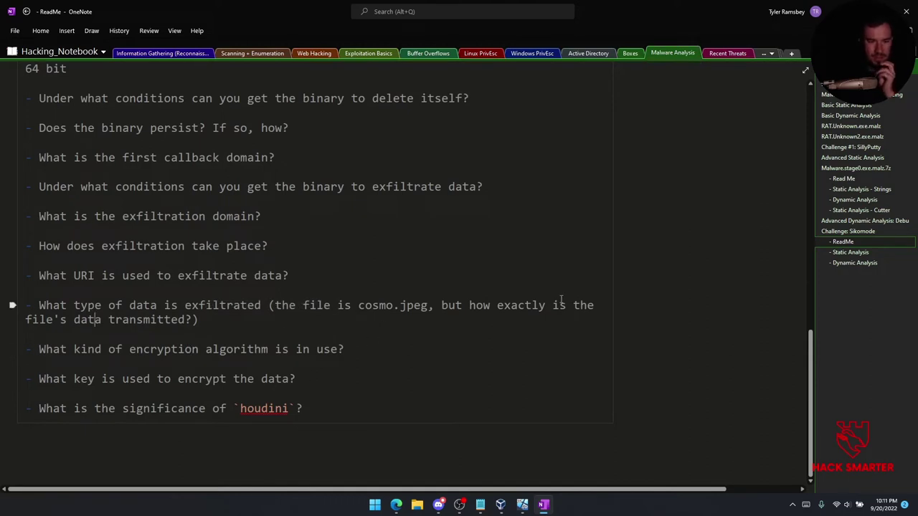
{"action": "left_click", "coordinate": [857, 253]}
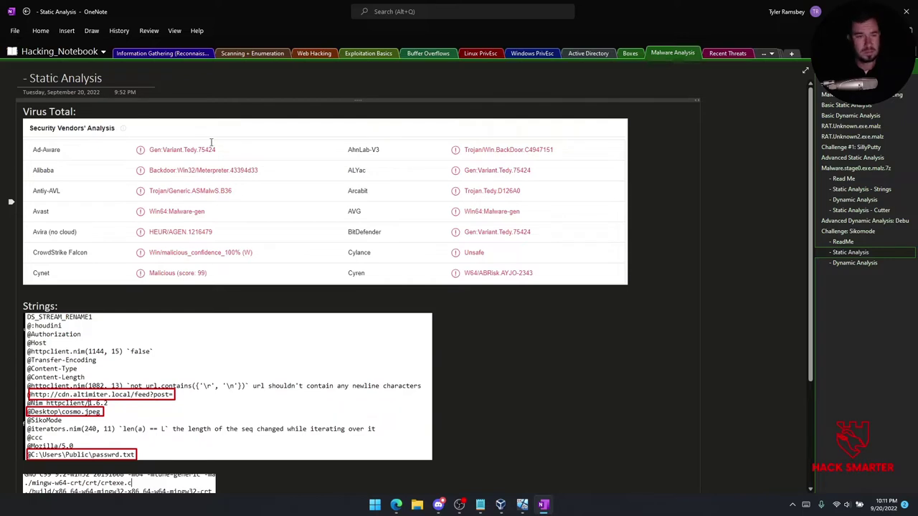
Scroll through the Static Analysis notes, then go to the Advanced Static Analysis page with the Cutter intro.
{"action": "scroll", "coordinate": [156, 244], "scroll_direction": "down", "scroll_amount": 3}
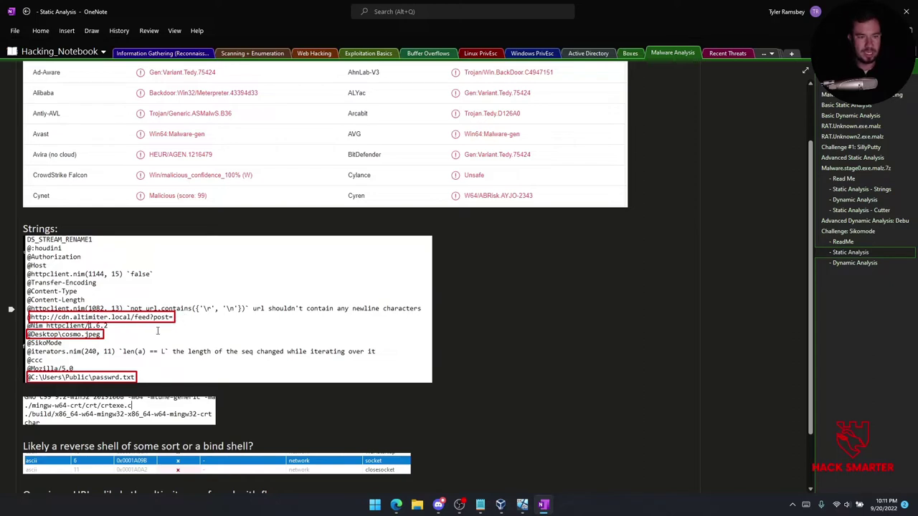
{"action": "scroll", "coordinate": [89, 325], "scroll_direction": "down", "scroll_amount": 2}
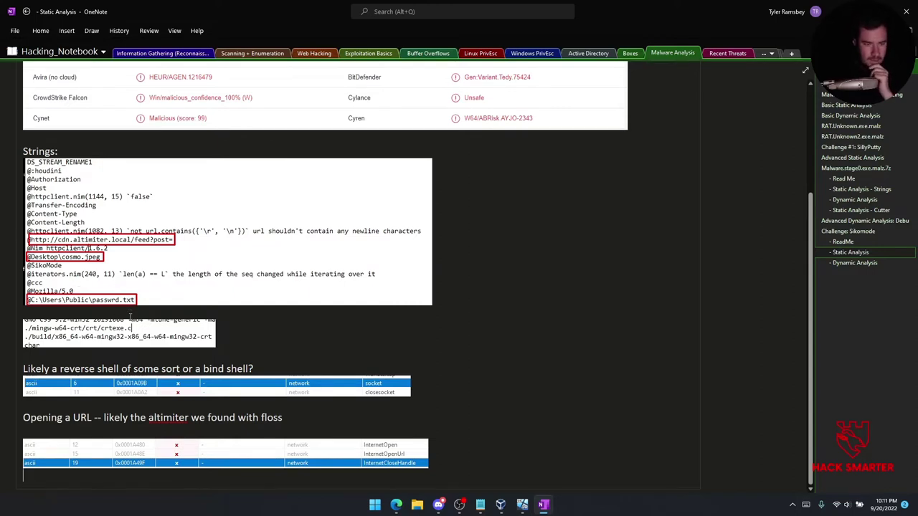
{"action": "scroll", "coordinate": [124, 290], "scroll_direction": "down", "scroll_amount": 1}
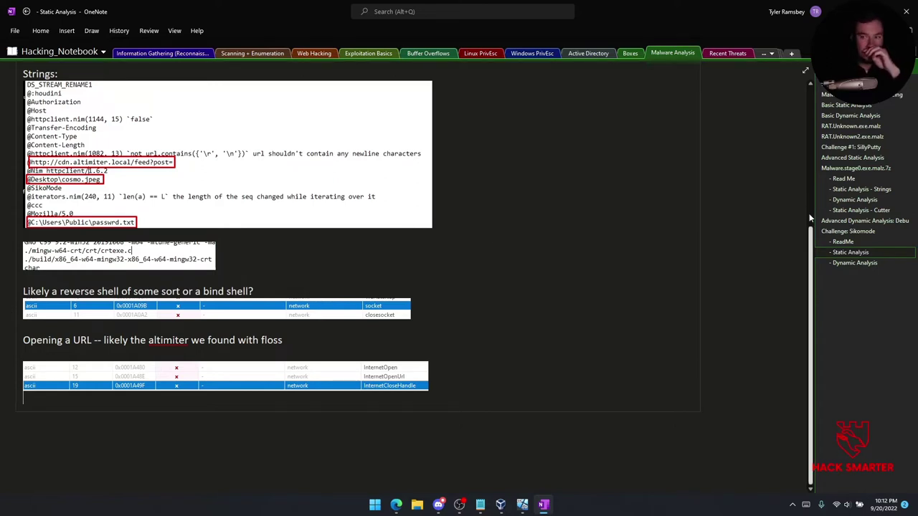
{"action": "left_click", "coordinate": [855, 159]}
{"action": "scroll", "coordinate": [400, 192], "scroll_direction": "up", "scroll_amount": 10}
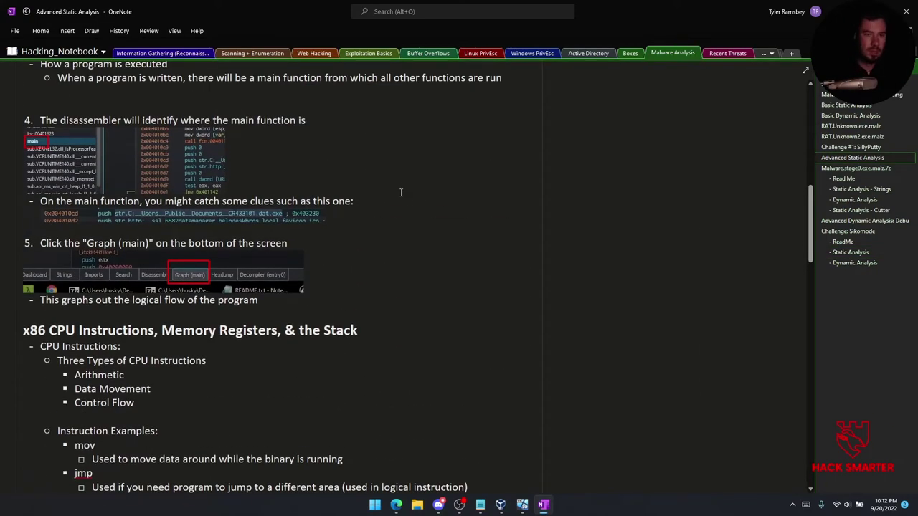
Skim the Advanced Static Analysis notes, then bring the Windows VM with PEStudio's strings back to front.
{"action": "scroll", "coordinate": [401, 192], "scroll_direction": "up", "scroll_amount": 10}
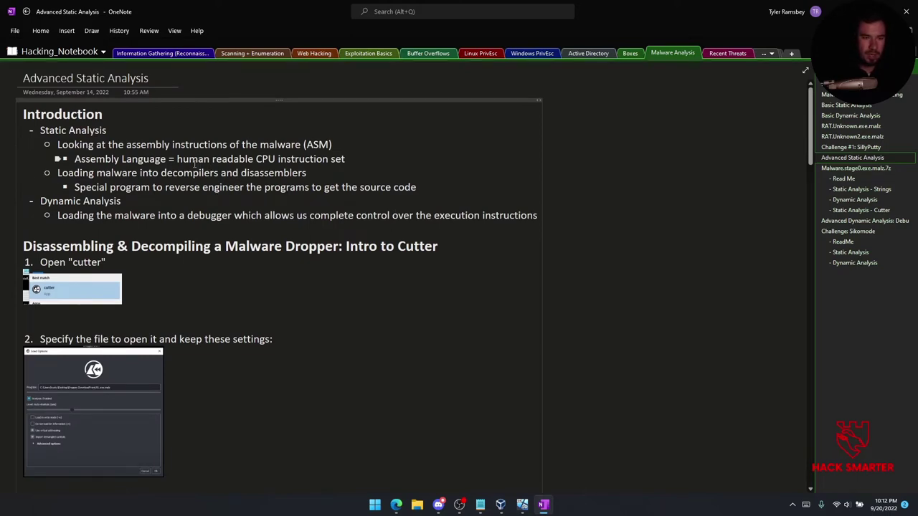
{"action": "scroll", "coordinate": [194, 164], "scroll_direction": "down", "scroll_amount": 2}
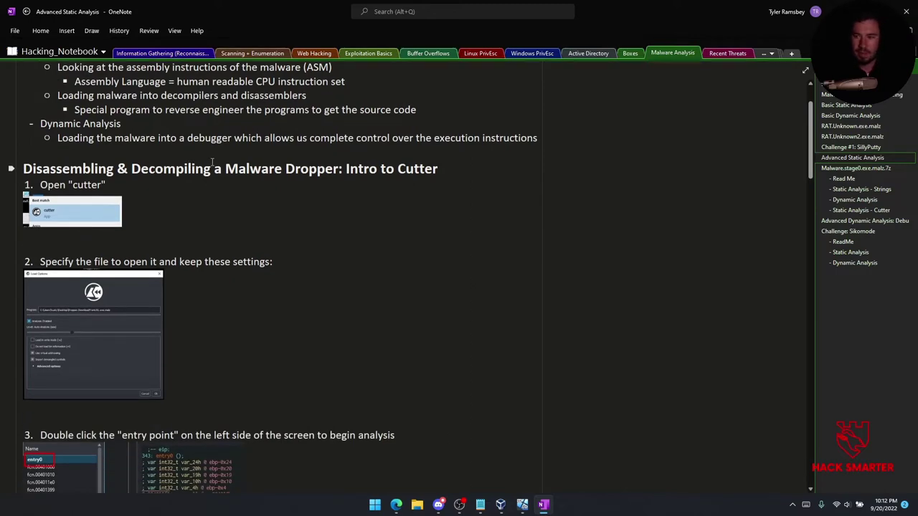
{"action": "scroll", "coordinate": [212, 162], "scroll_direction": "down", "scroll_amount": 6}
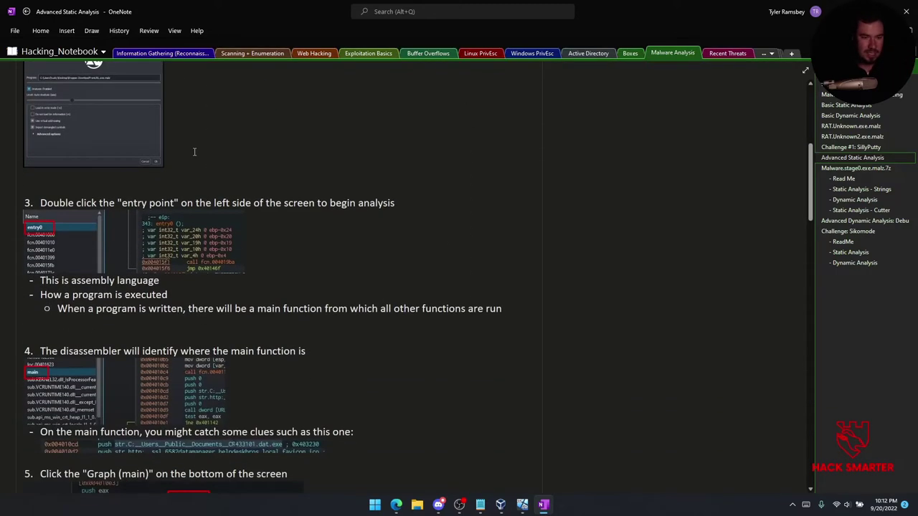
{"action": "scroll", "coordinate": [168, 177], "scroll_direction": "up", "scroll_amount": 8}
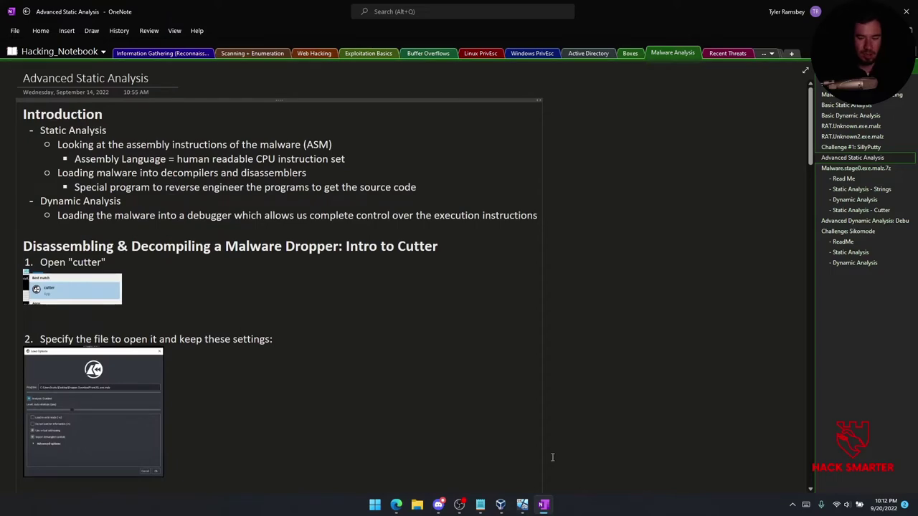
{"action": "mouse_move", "coordinate": [528, 507]}
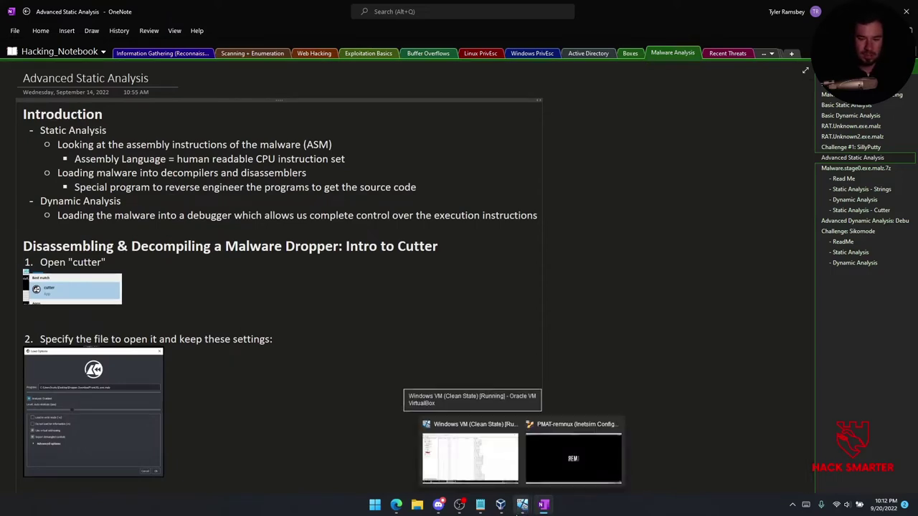
{"action": "left_click", "coordinate": [476, 462]}
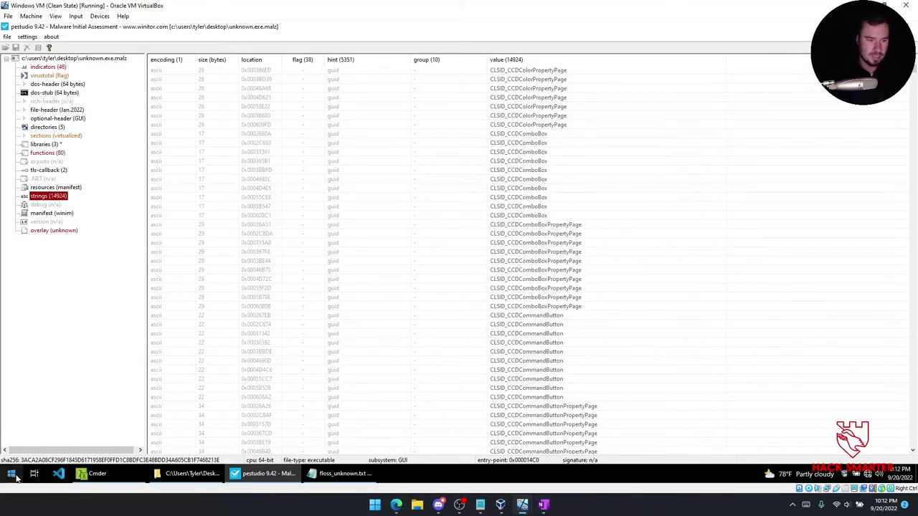
Launch Cutter by searching 'cutt' and keep the Dark theme on its welcome screen.
{"action": "left_click", "coordinate": [12, 474]}
{"action": "type", "text": "cutt"}
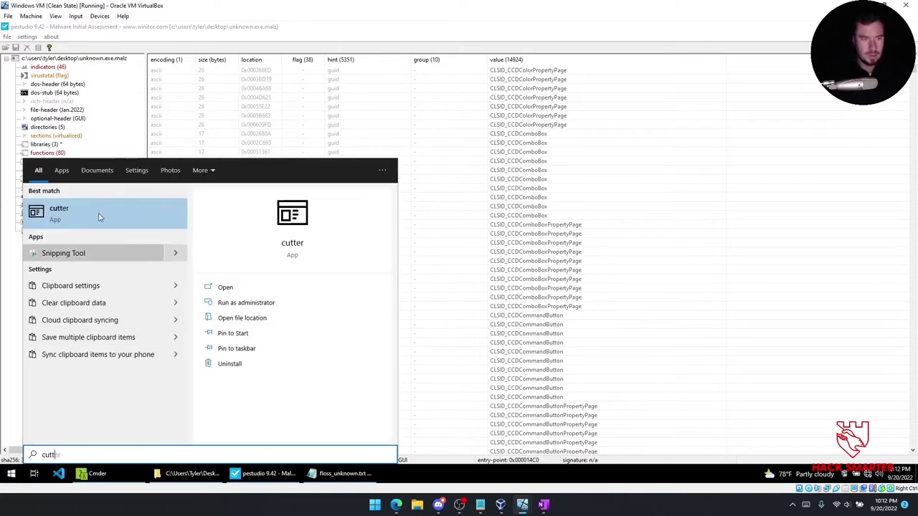
{"action": "left_click", "coordinate": [91, 223]}
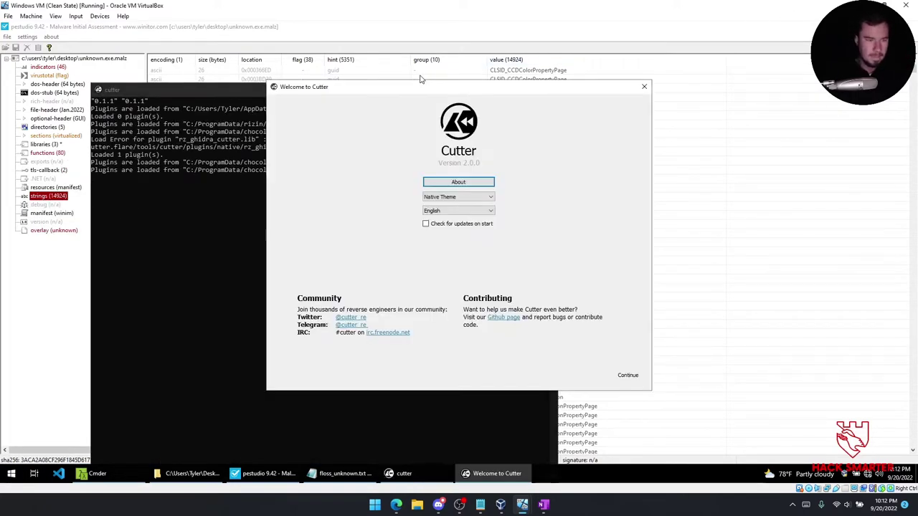
{"action": "left_click", "coordinate": [446, 197]}
{"action": "left_click", "coordinate": [450, 204]}
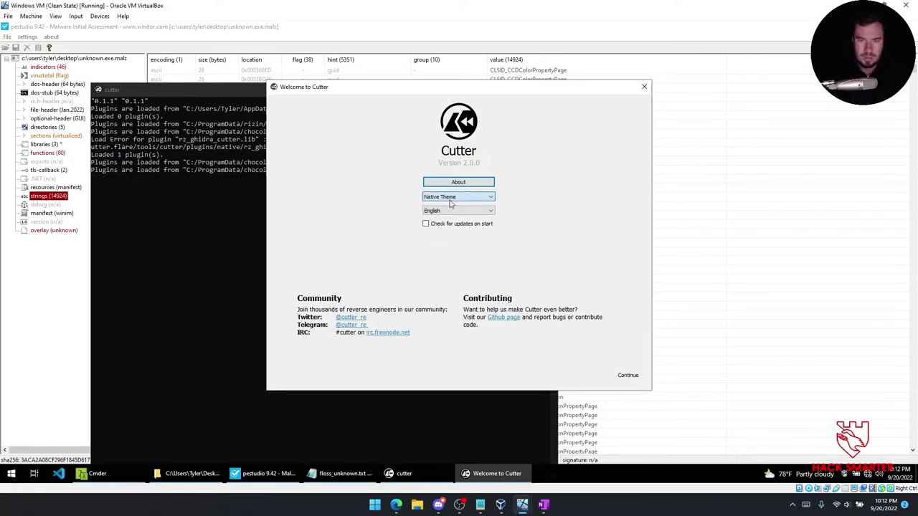
{"action": "left_click", "coordinate": [448, 202]}
{"action": "left_click", "coordinate": [496, 230]}
{"action": "left_click", "coordinate": [480, 197]}
{"action": "left_click", "coordinate": [456, 217]}
{"action": "key", "text": "Up"}
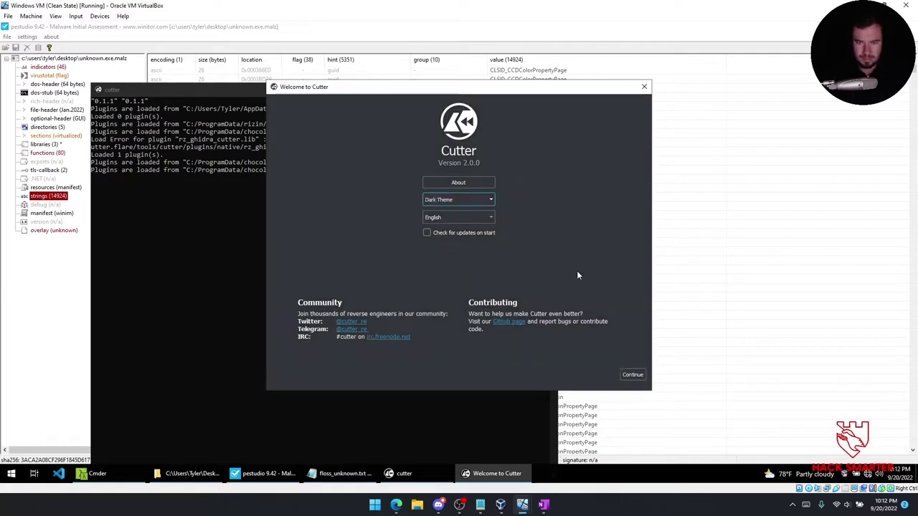
{"action": "left_click", "coordinate": [632, 374]}
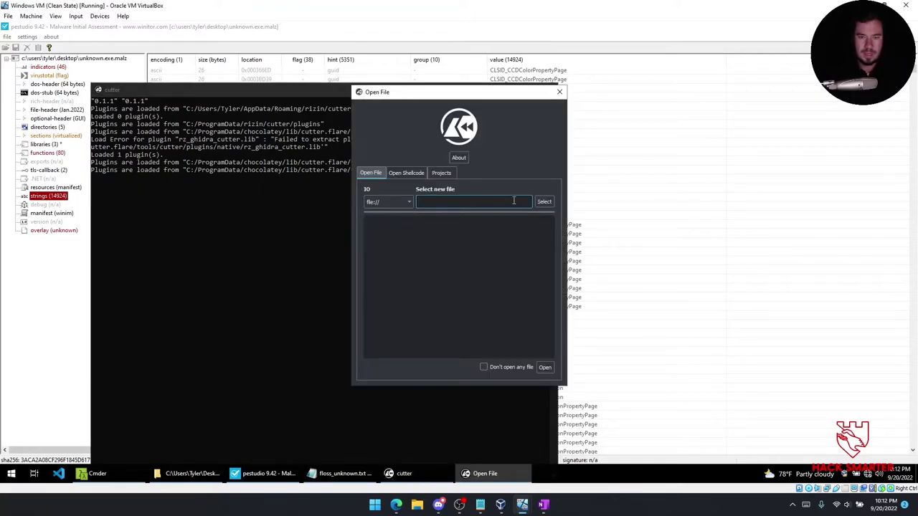
Select unknown.exe.malz from the Desktop and load it with the default auto-analysis options.
{"action": "left_click", "coordinate": [540, 204]}
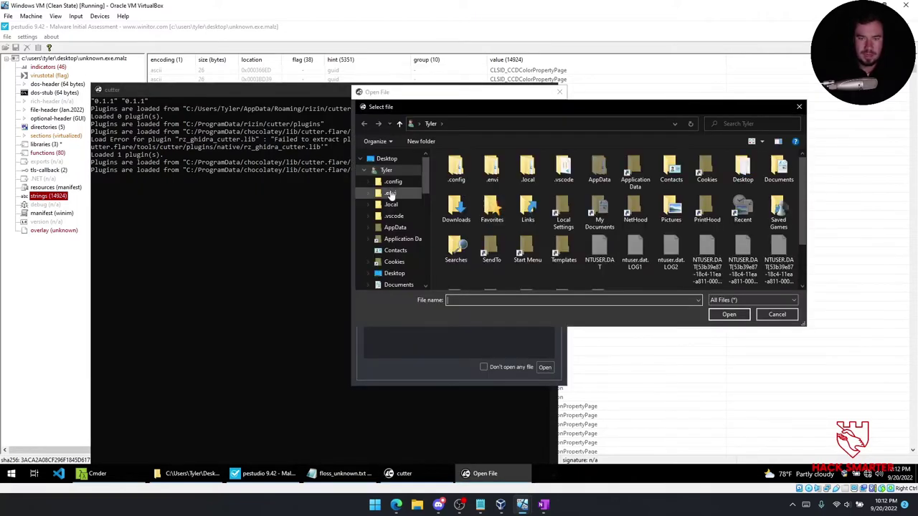
{"action": "left_click", "coordinate": [404, 273]}
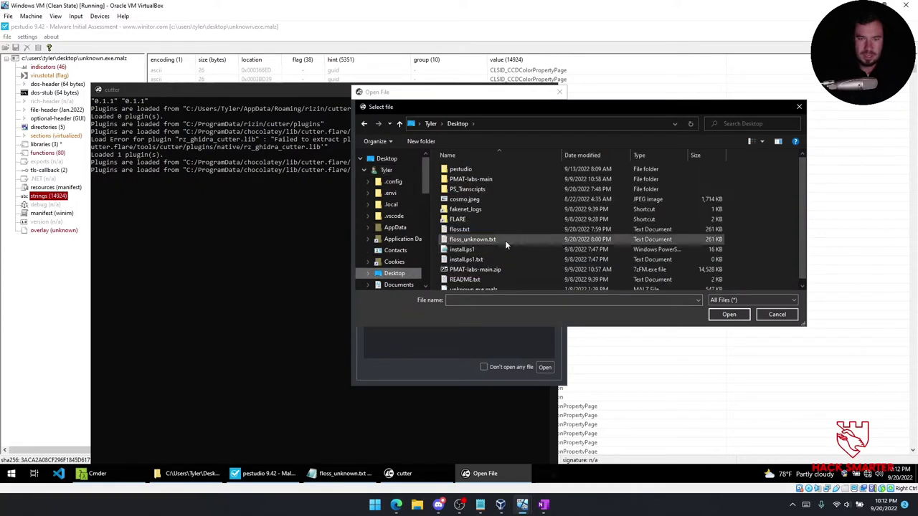
{"action": "left_click", "coordinate": [488, 284]}
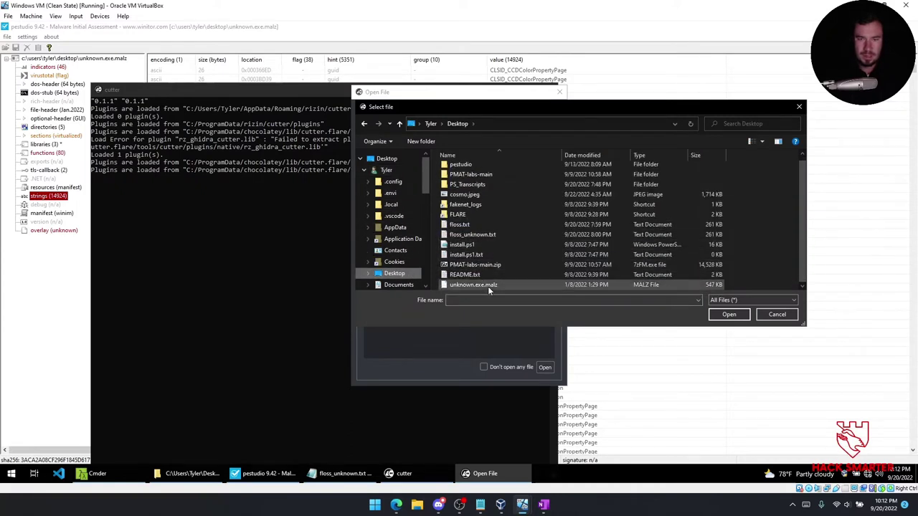
{"action": "left_click", "coordinate": [729, 314]}
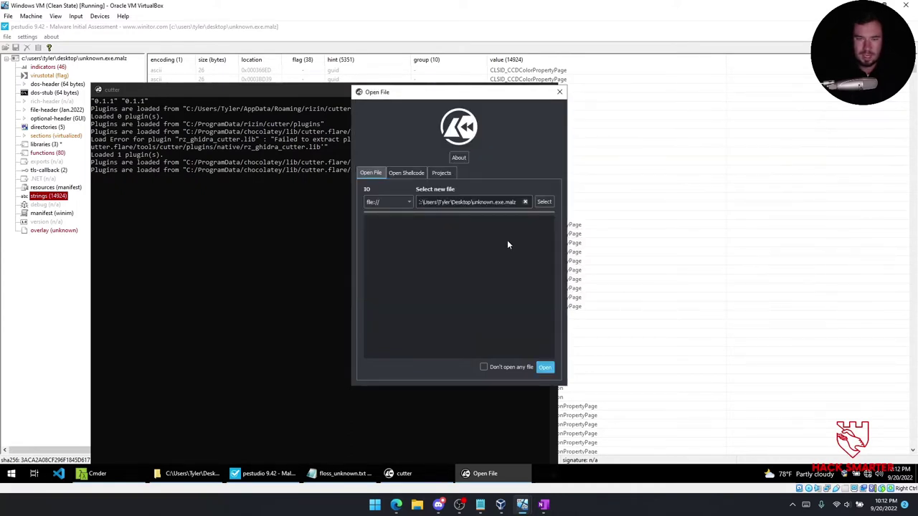
{"action": "left_click", "coordinate": [545, 367]}
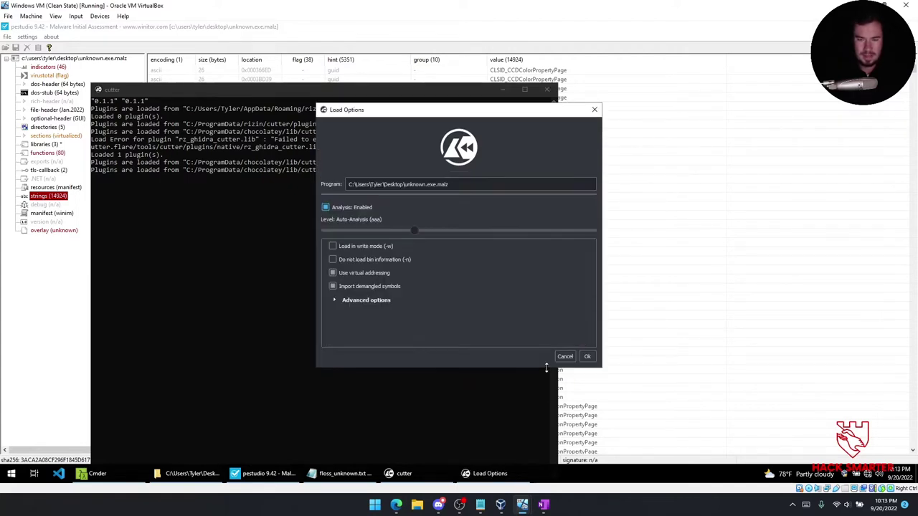
Run the analysis of unknown.exe.malz and browse Cutter's View and File menus.
{"action": "left_click", "coordinate": [587, 357]}
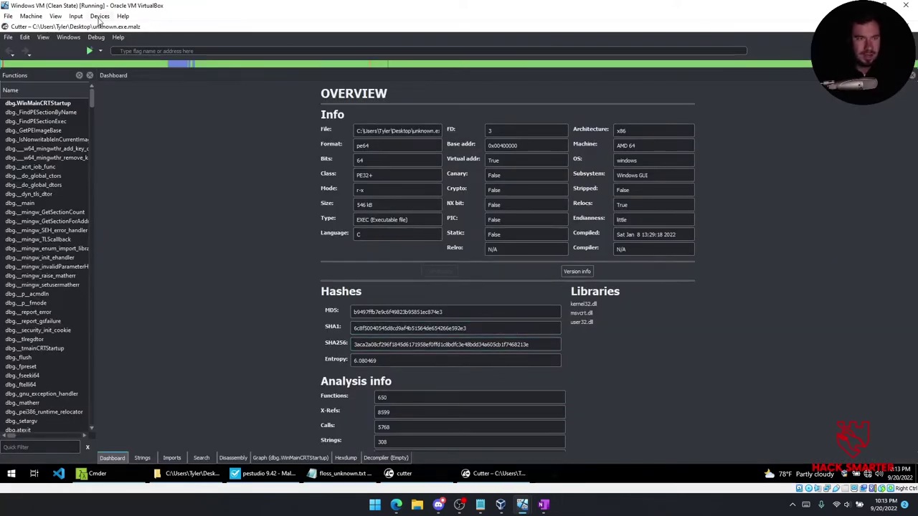
{"action": "left_click", "coordinate": [41, 38]}
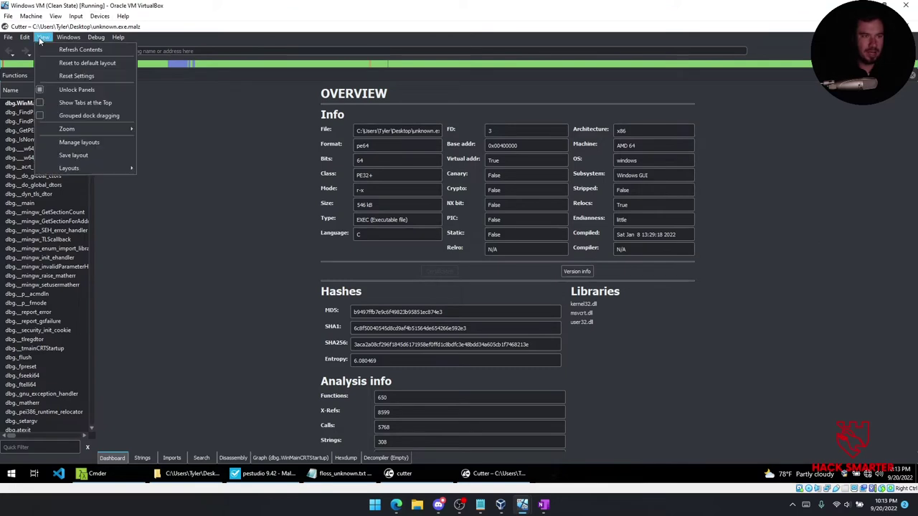
{"action": "mouse_move", "coordinate": [96, 127]}
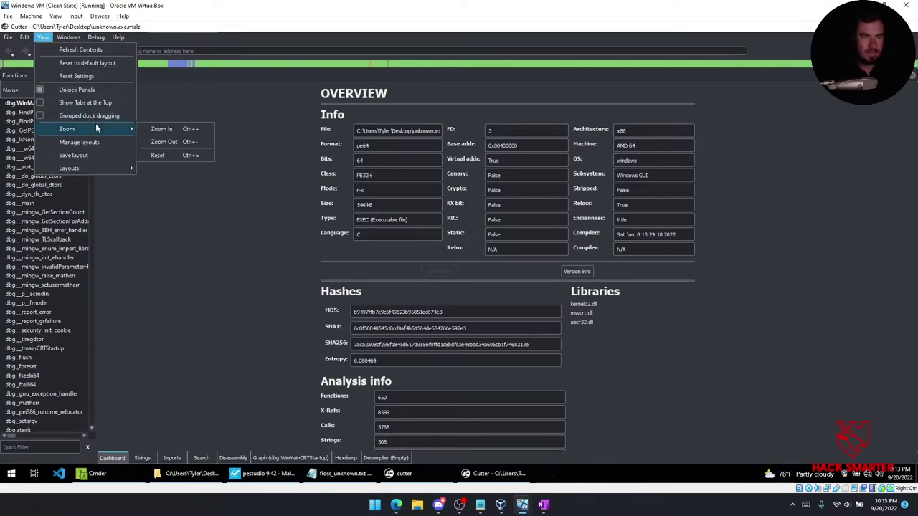
{"action": "mouse_move", "coordinate": [69, 40]}
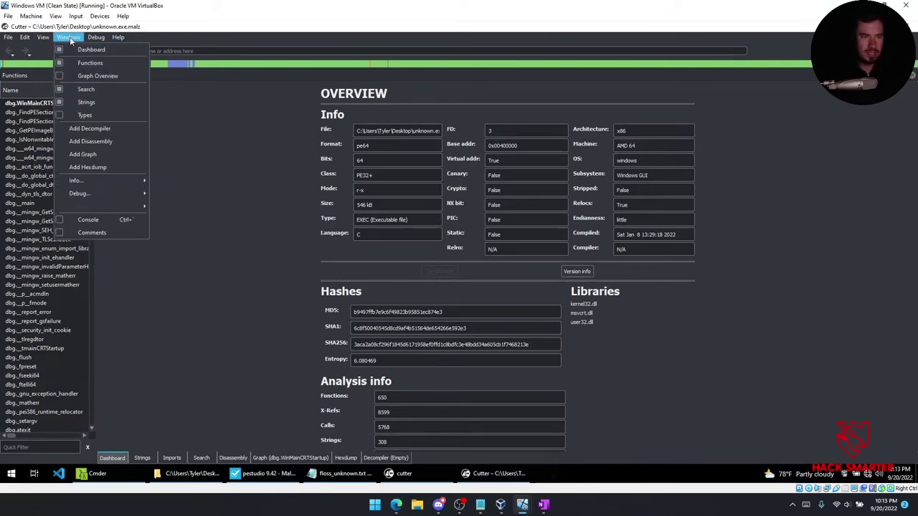
{"action": "left_click", "coordinate": [9, 39]}
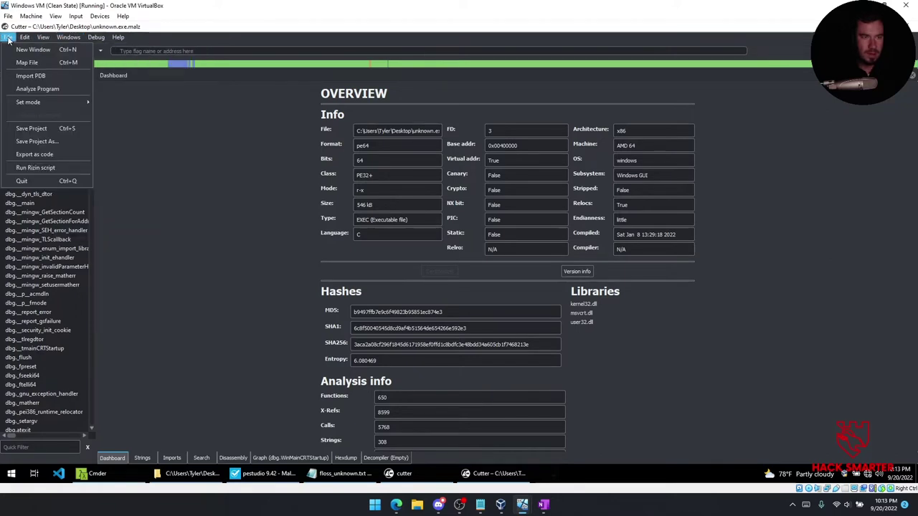
{"action": "mouse_move", "coordinate": [43, 39]}
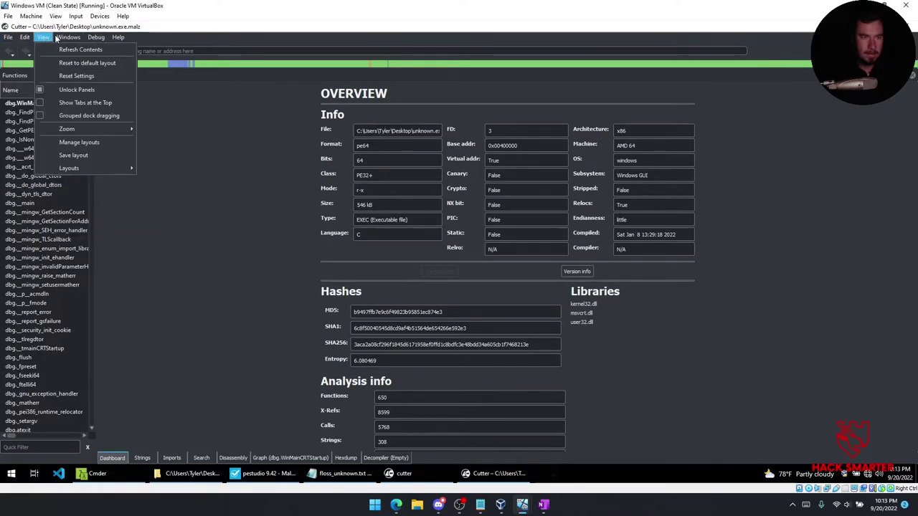
{"action": "mouse_move", "coordinate": [76, 131]}
{"action": "left_click", "coordinate": [174, 129]}
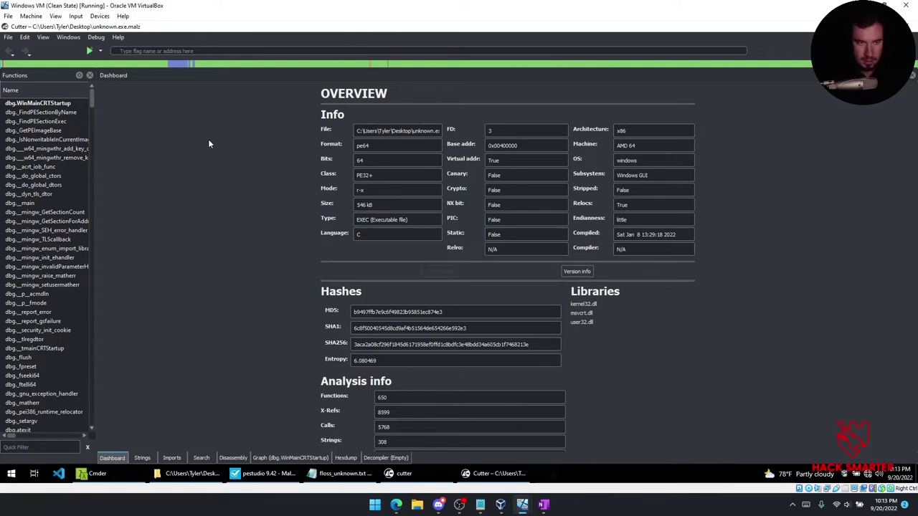
Browse the View and Help menus, then review the overview's Language value and statistics.
{"action": "left_click", "coordinate": [42, 37]}
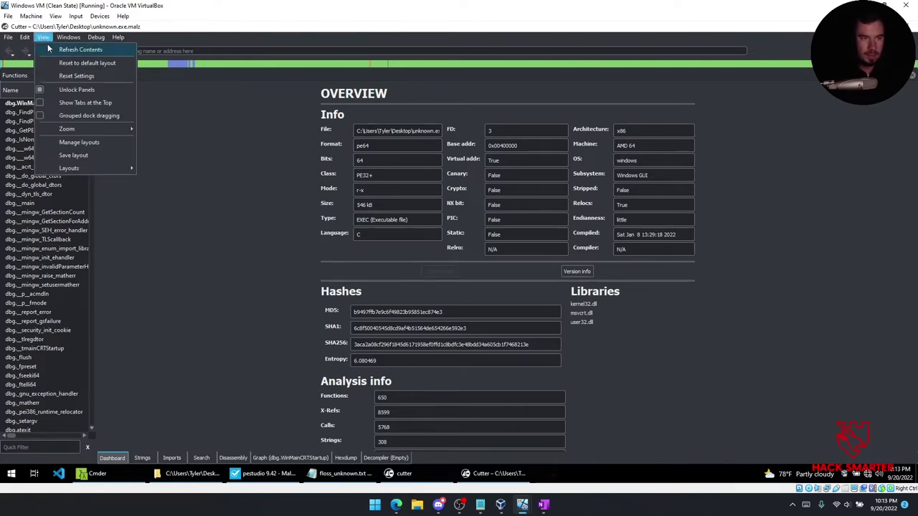
{"action": "mouse_move", "coordinate": [64, 42]}
{"action": "mouse_move", "coordinate": [125, 42]}
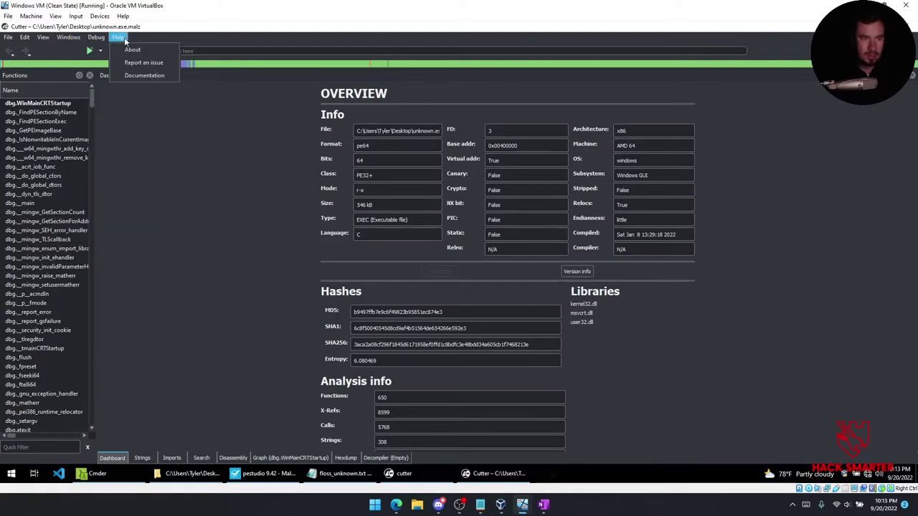
{"action": "left_click", "coordinate": [302, 173]}
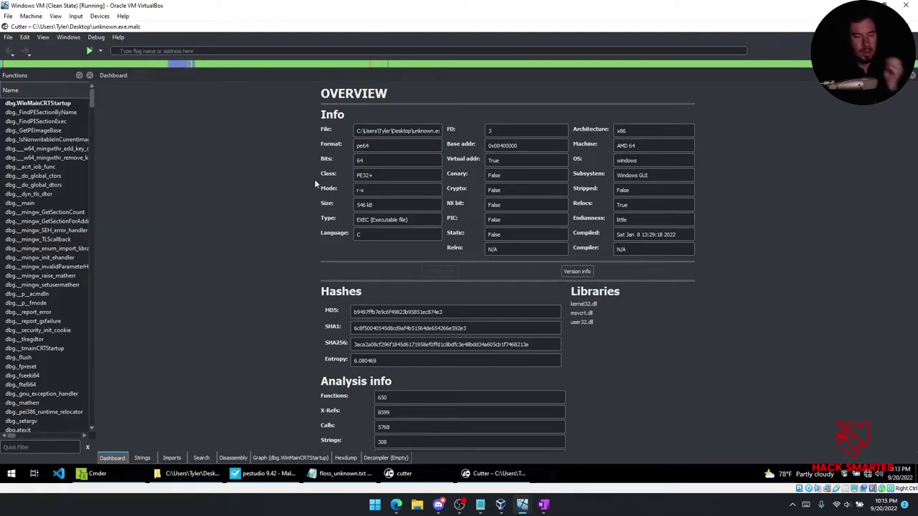
{"action": "left_click", "coordinate": [413, 231]}
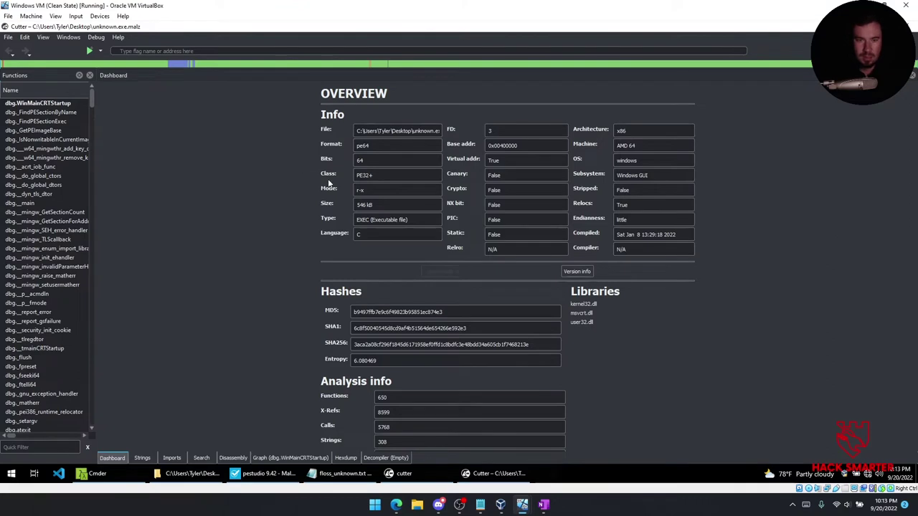
{"action": "scroll", "coordinate": [329, 231], "scroll_direction": "down", "scroll_amount": 2}
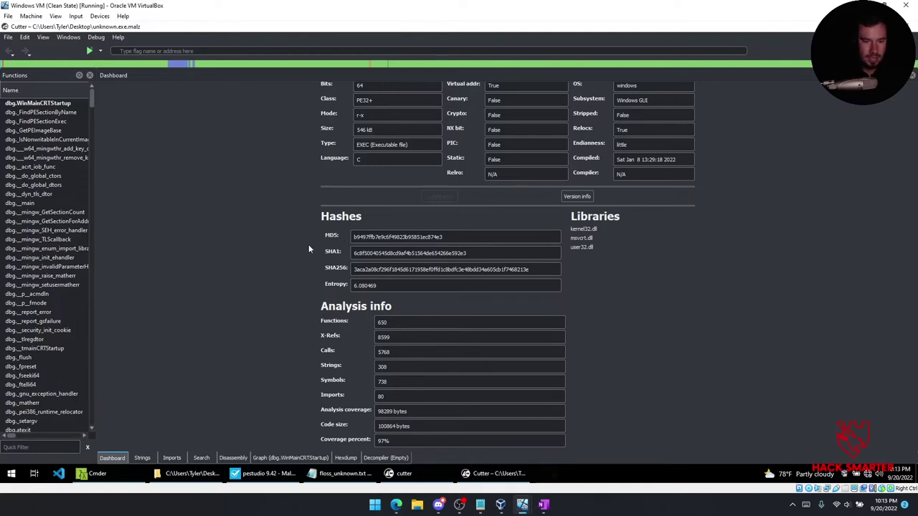
{"action": "mouse_move", "coordinate": [543, 505]}
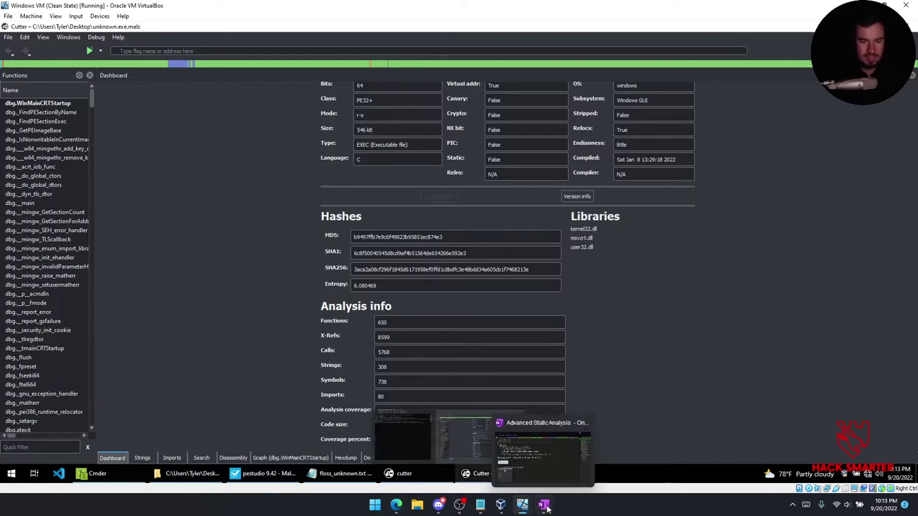
{"action": "left_click", "coordinate": [524, 436]}
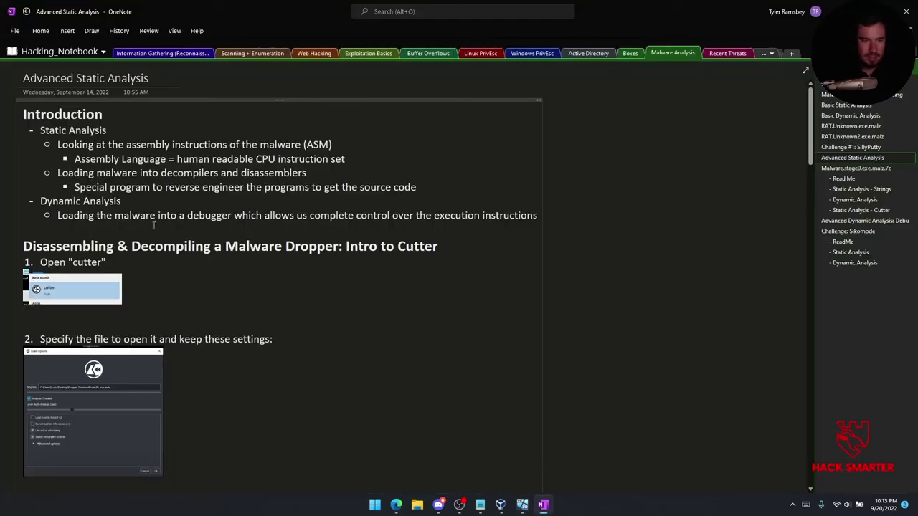
{"action": "scroll", "coordinate": [153, 225], "scroll_direction": "down", "scroll_amount": 2}
{"action": "scroll", "coordinate": [130, 234], "scroll_direction": "down", "scroll_amount": 4}
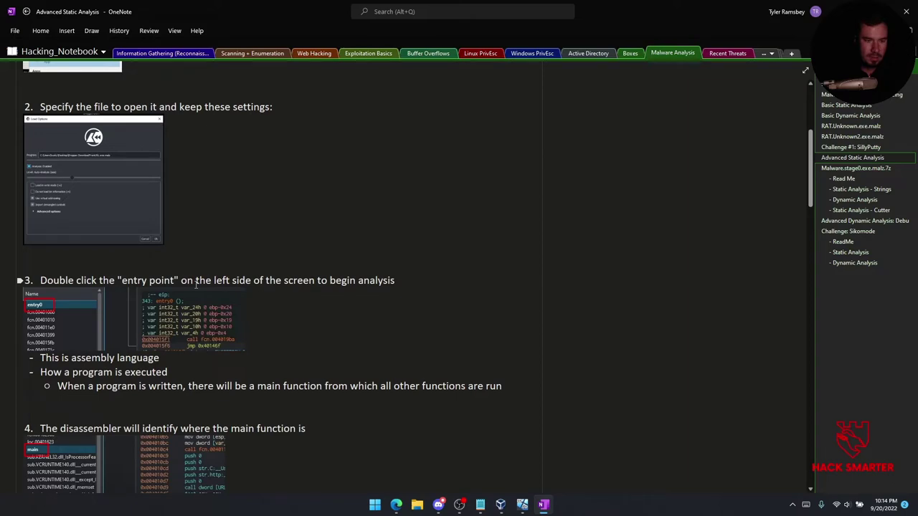
{"action": "scroll", "coordinate": [196, 284], "scroll_direction": "down", "scroll_amount": 2}
{"action": "mouse_move", "coordinate": [522, 504]}
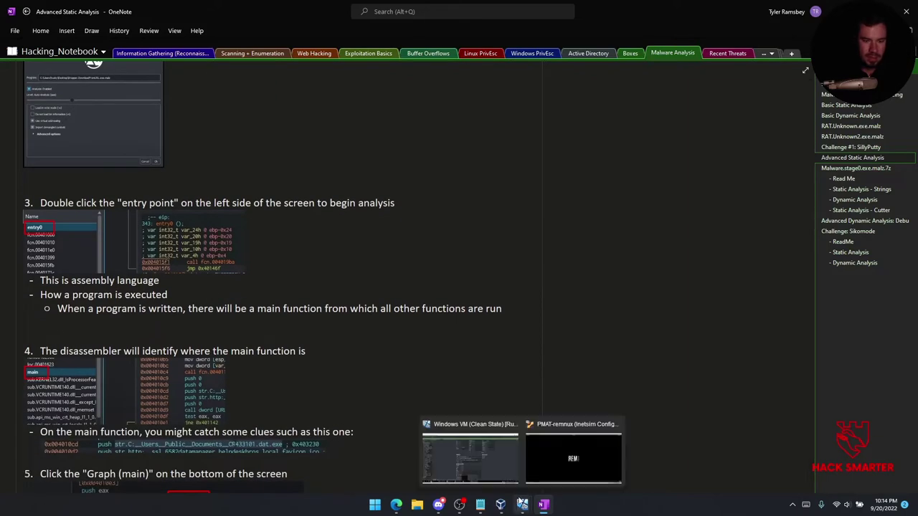
{"action": "left_click", "coordinate": [477, 463]}
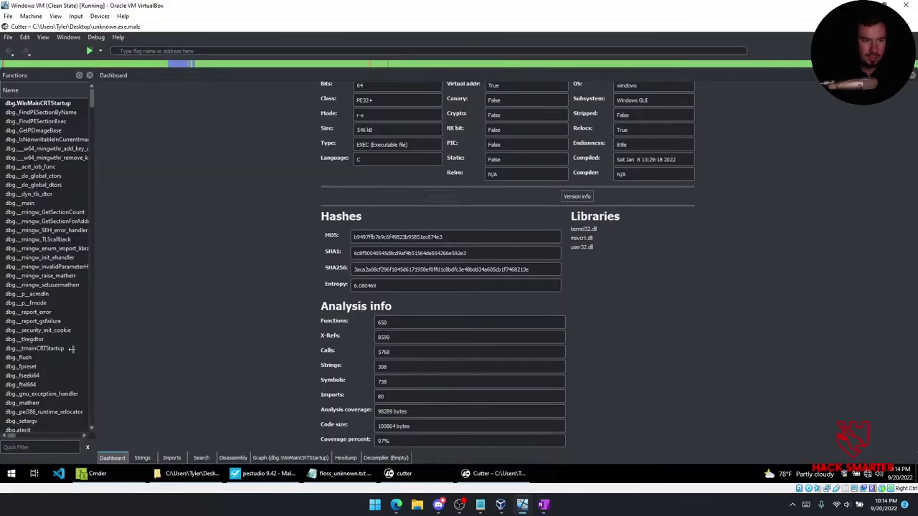
{"action": "scroll", "coordinate": [41, 316], "scroll_direction": "down", "scroll_amount": 11}
{"action": "left_click", "coordinate": [55, 446]}
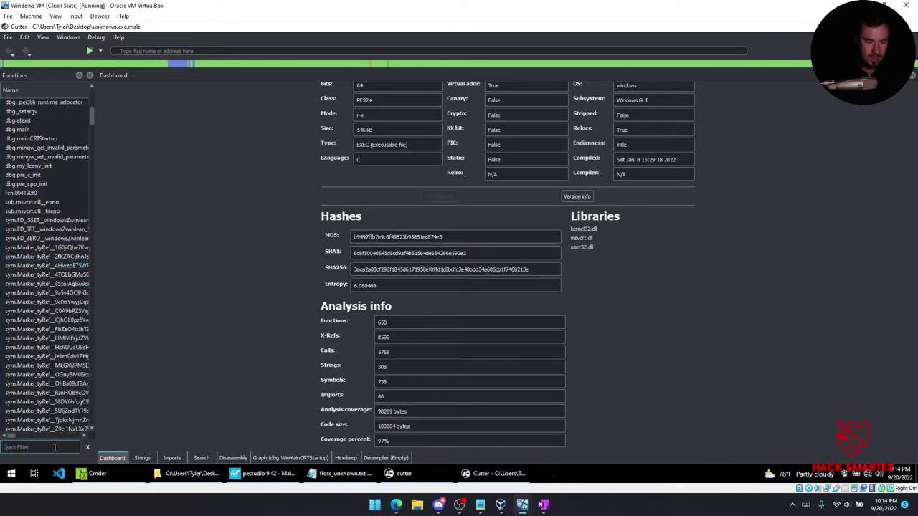
{"action": "type", "text": "main"}
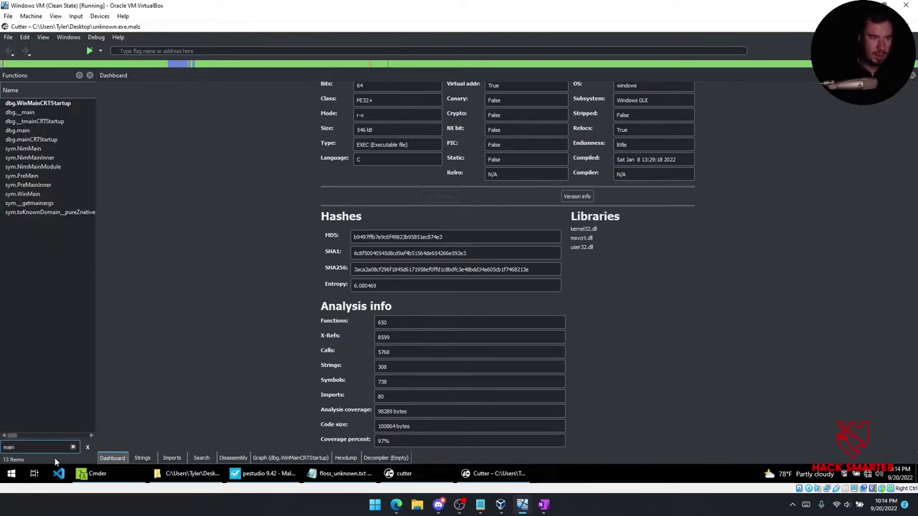
{"action": "key", "text": "BackSpace"}
{"action": "key", "text": "BackSpace"}
{"action": "key", "text": "BackSpace"}
{"action": "key", "text": "BackSpace"}
{"action": "left_click", "coordinate": [233, 458]}
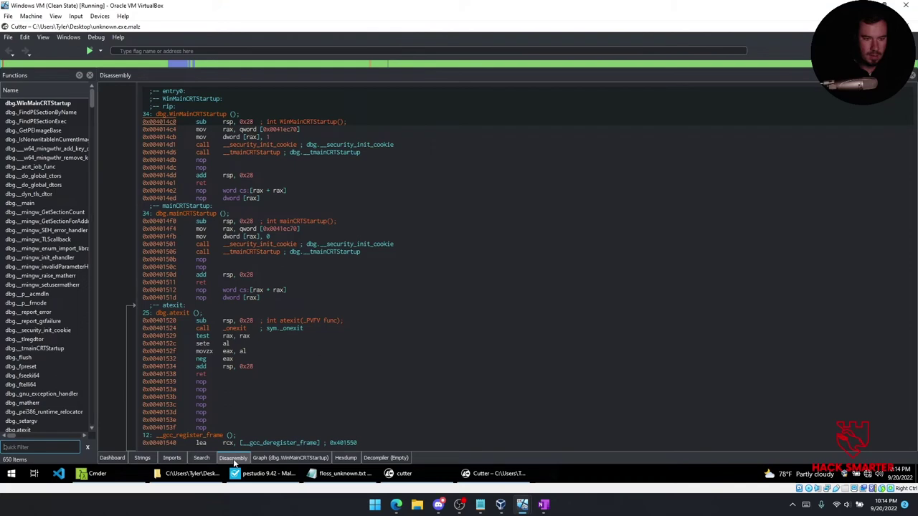
{"action": "left_click", "coordinate": [39, 447]}
{"action": "type", "text": "main"}
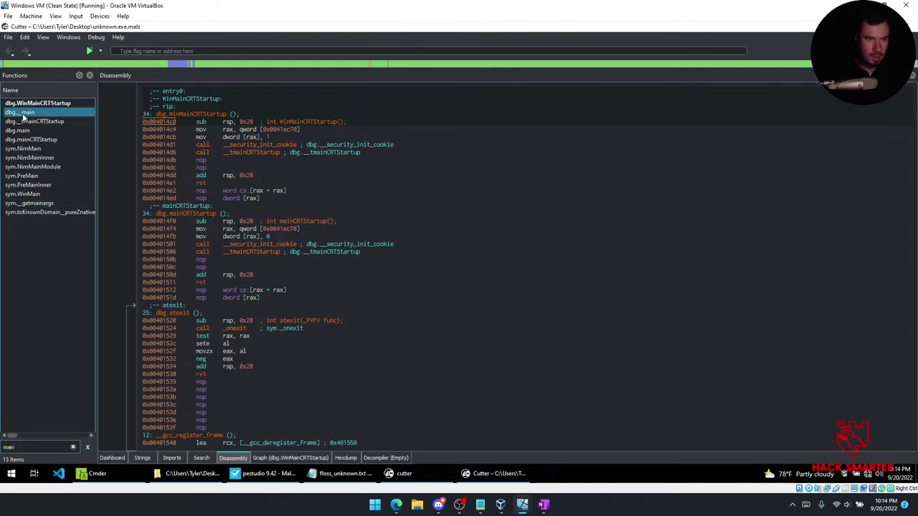
{"action": "double_click", "coordinate": [23, 115]}
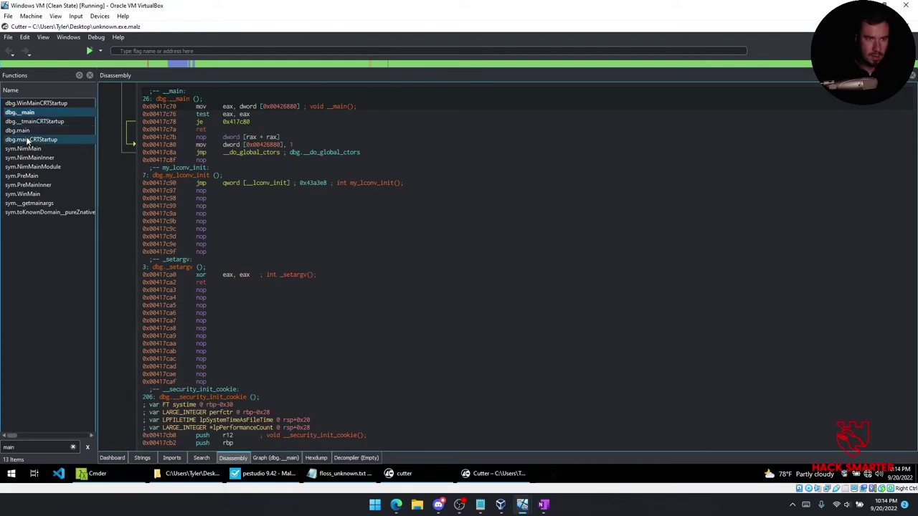
{"action": "double_click", "coordinate": [25, 131]}
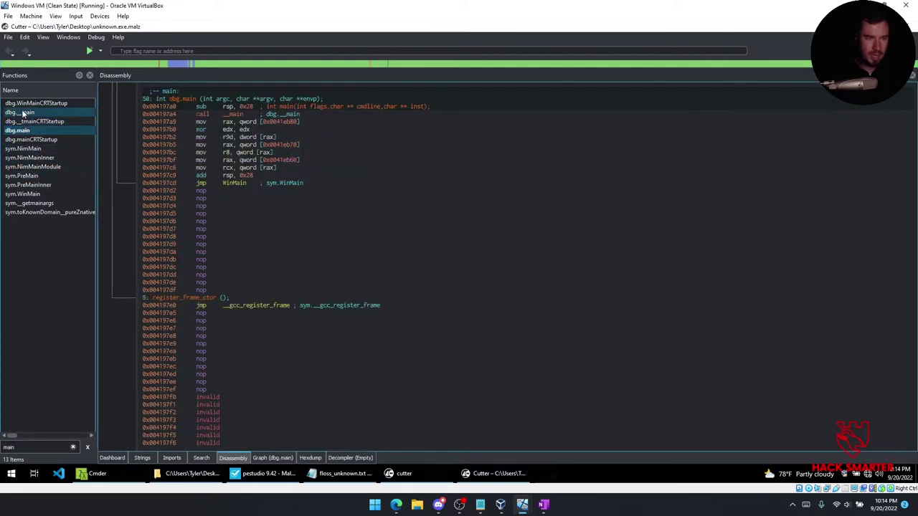
{"action": "double_click", "coordinate": [24, 113]}
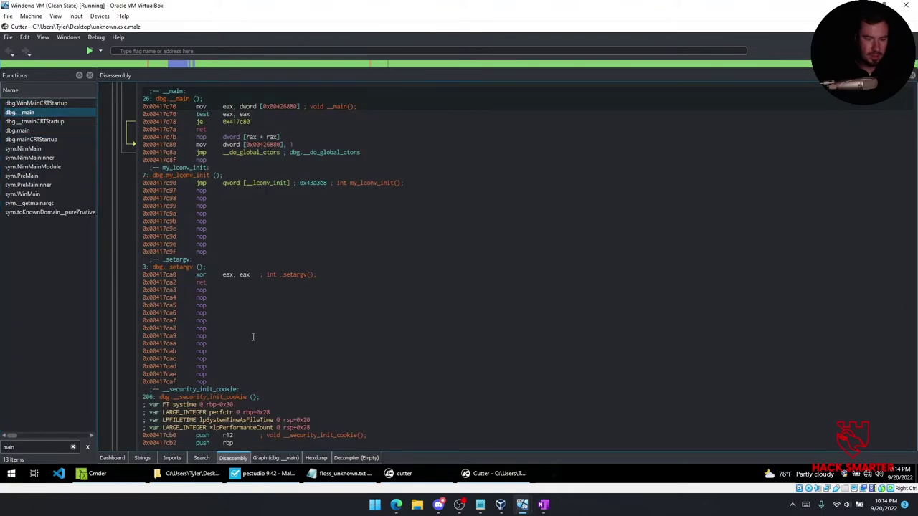
{"action": "left_click", "coordinate": [142, 458]}
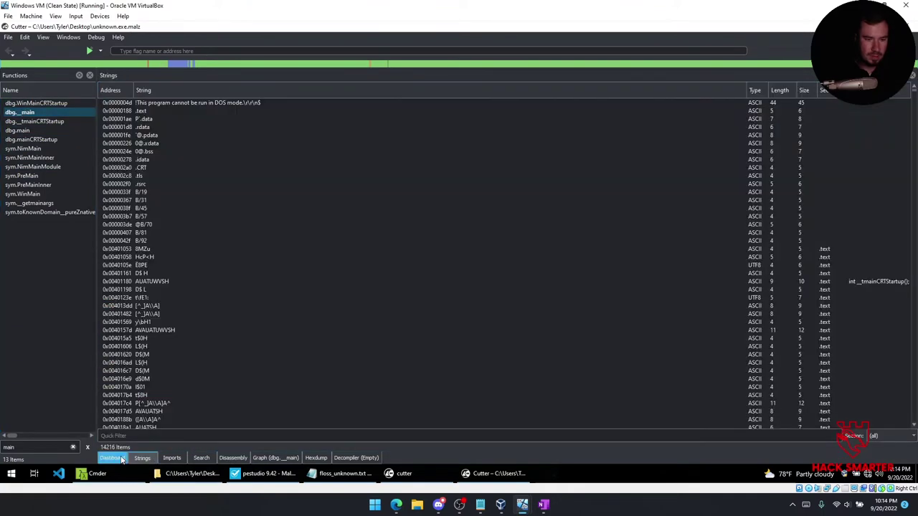
{"action": "left_click", "coordinate": [111, 458]}
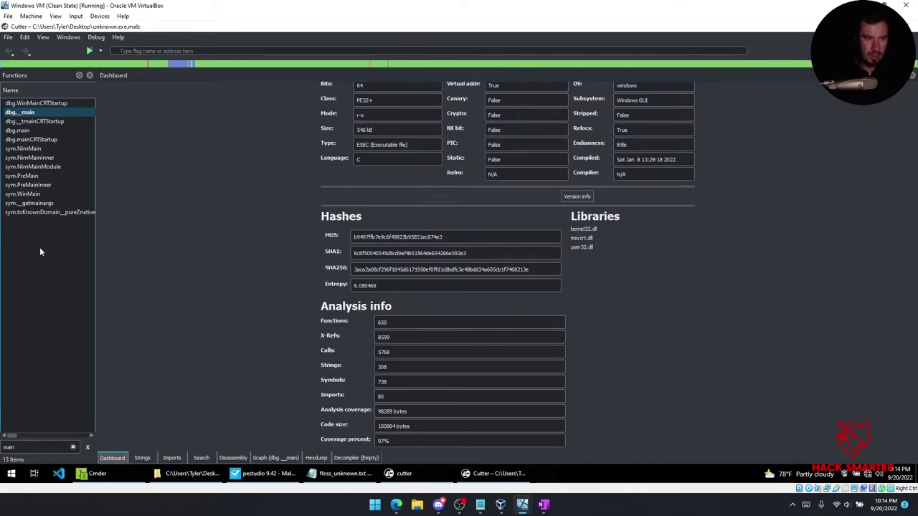
{"action": "left_click", "coordinate": [73, 447]}
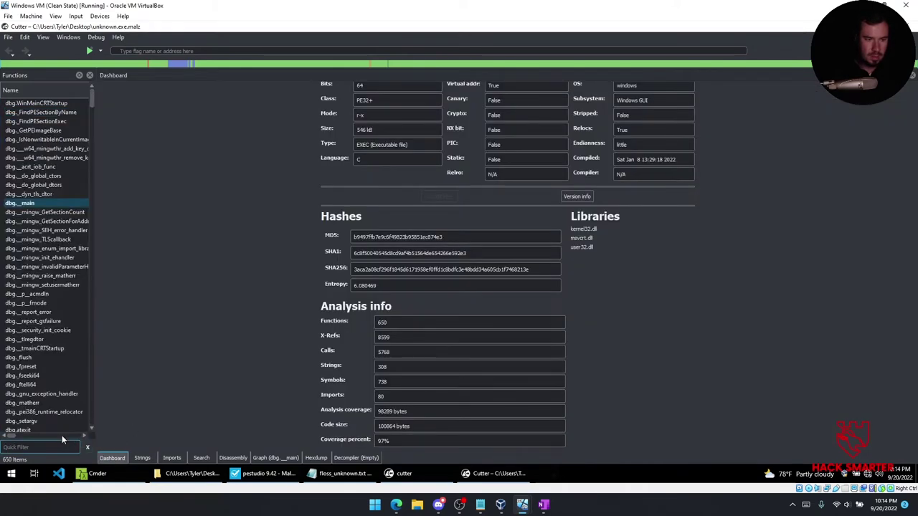
Glance at the OneNote notes, then return to the Windows VM showing Cutter's unknown.exe.malz dashboard.
{"action": "left_click", "coordinate": [545, 505]}
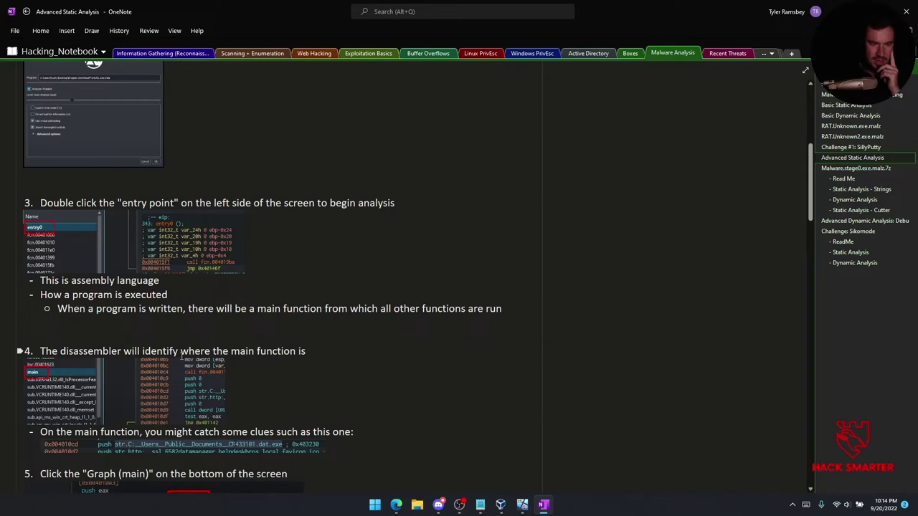
{"action": "scroll", "coordinate": [179, 352], "scroll_direction": "down", "scroll_amount": 6}
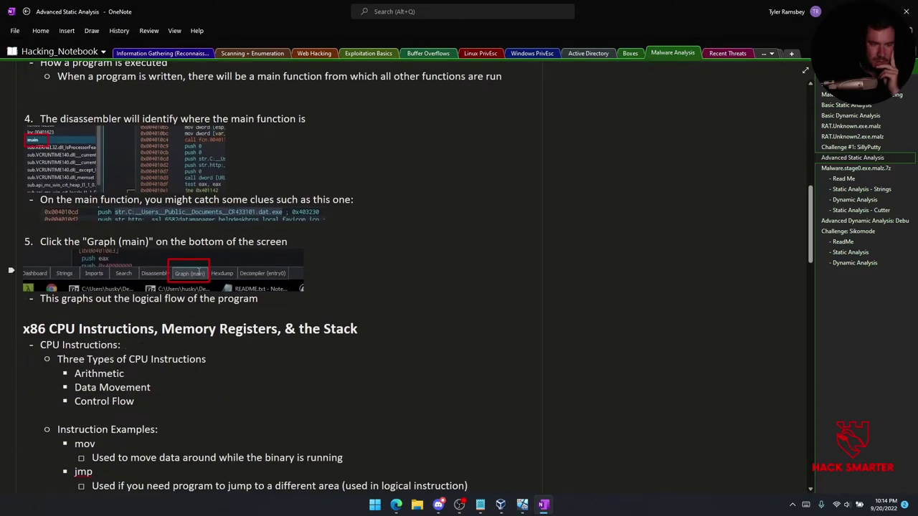
{"action": "mouse_move", "coordinate": [522, 504]}
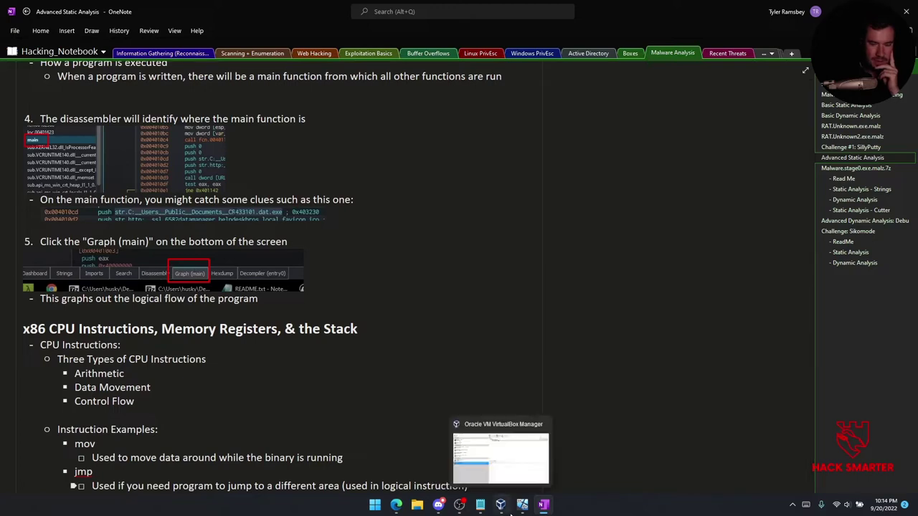
{"action": "left_click", "coordinate": [502, 474]}
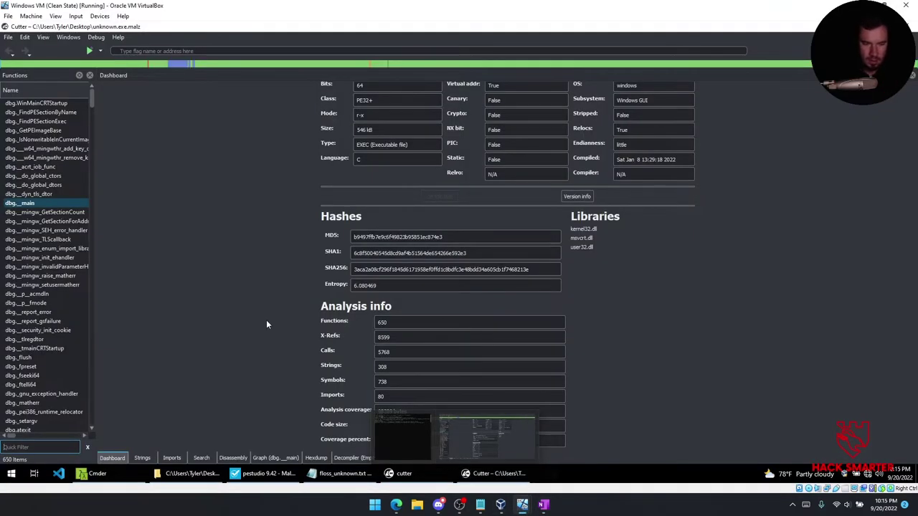
Open dbg.__main as a graph in Cutter, then restore the VirtualBox window to a smaller size.
{"action": "double_click", "coordinate": [46, 202]}
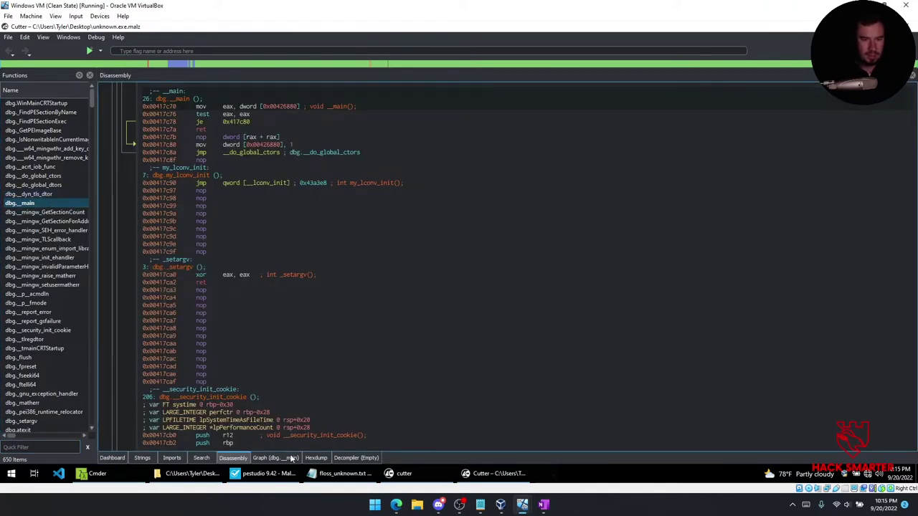
{"action": "left_click", "coordinate": [291, 459]}
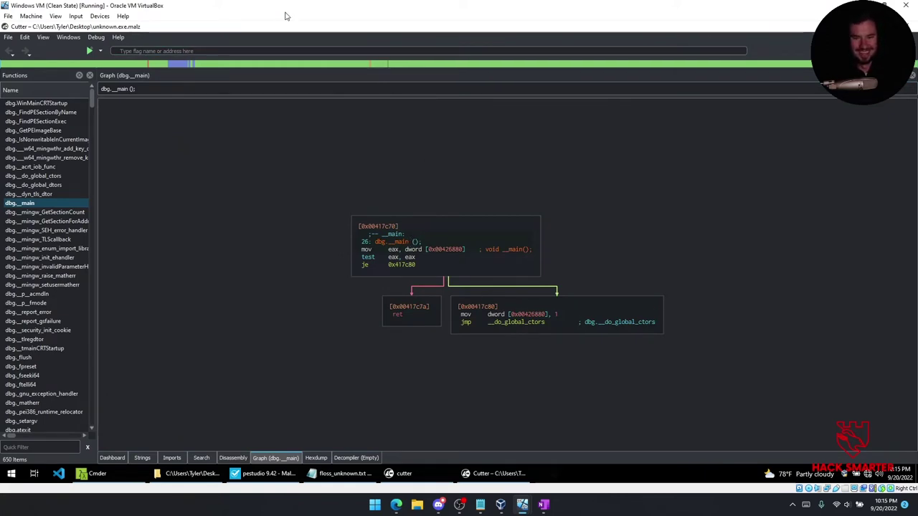
{"action": "double_click", "coordinate": [345, 6]}
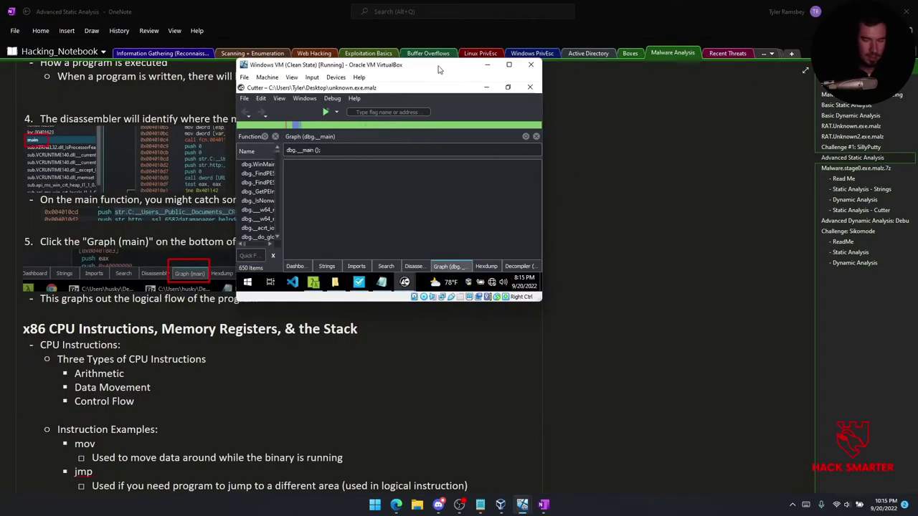
Maximize Cutter inside the VM and enlarge the VirtualBox window.
{"action": "left_click", "coordinate": [505, 89]}
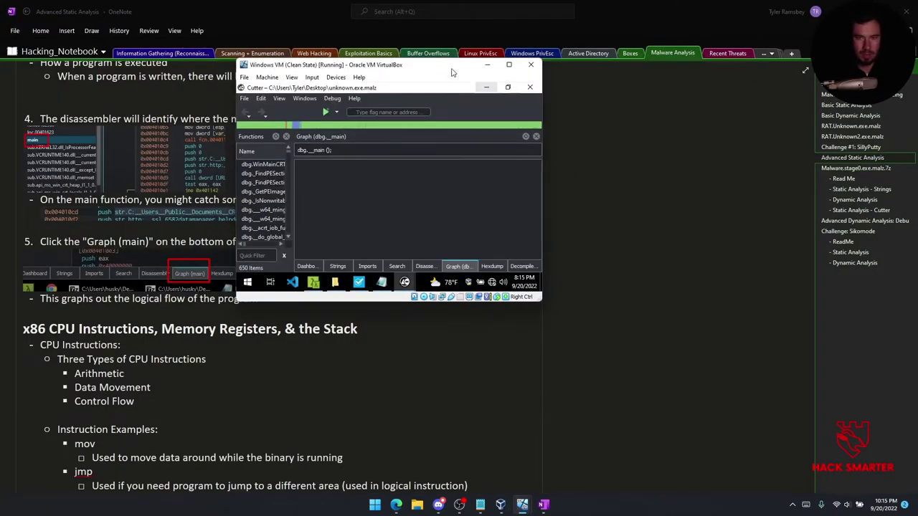
{"action": "left_click_drag", "start_coordinate": [601, 311], "coordinate": [917, 493]}
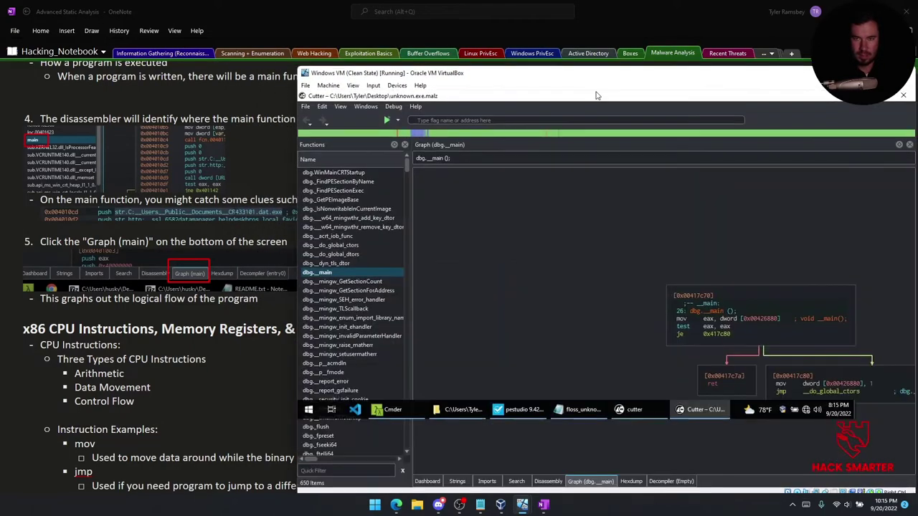
{"action": "left_click_drag", "start_coordinate": [482, 73], "coordinate": [414, 36]}
{"action": "key", "text": "super+Right"}
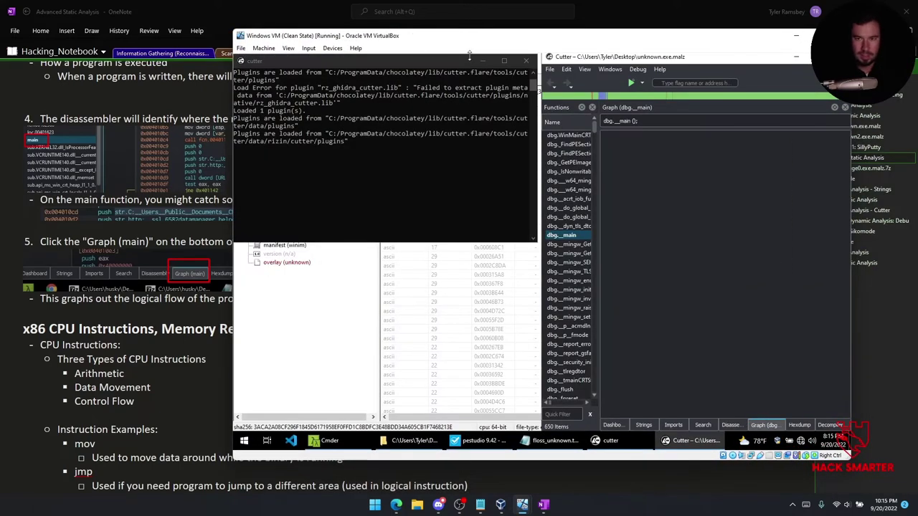
{"action": "key", "text": "super+Up"}
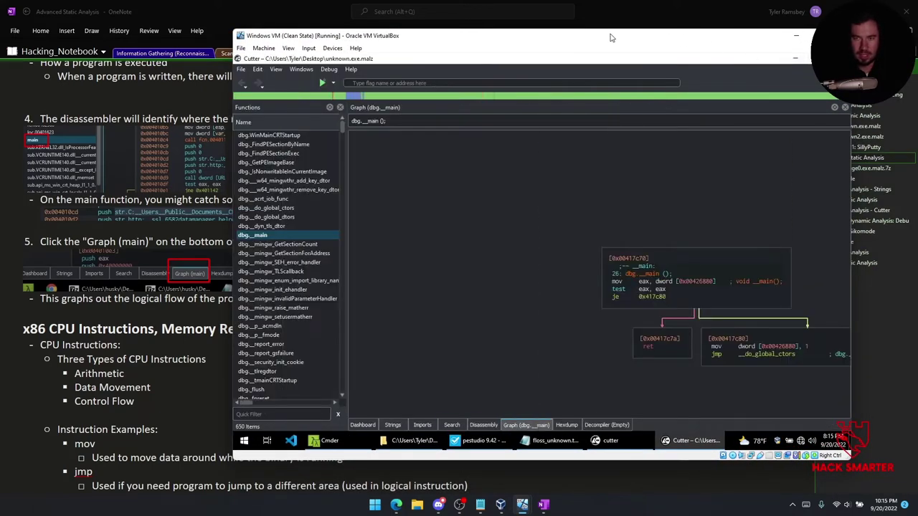
Snap OneNote to the left half and the VM to the right, widening the VM's share.
{"action": "left_click_drag", "start_coordinate": [246, 10], "coordinate": [467, 91]}
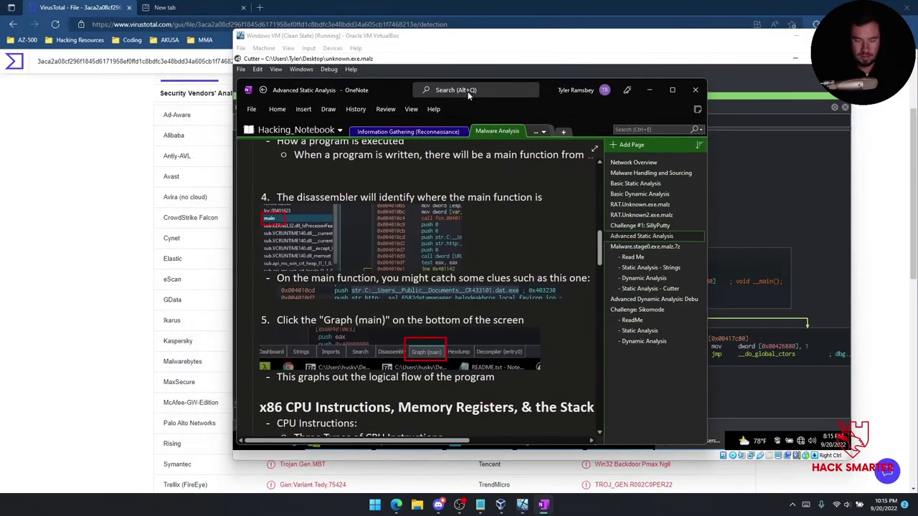
{"action": "key", "text": "super+Left"}
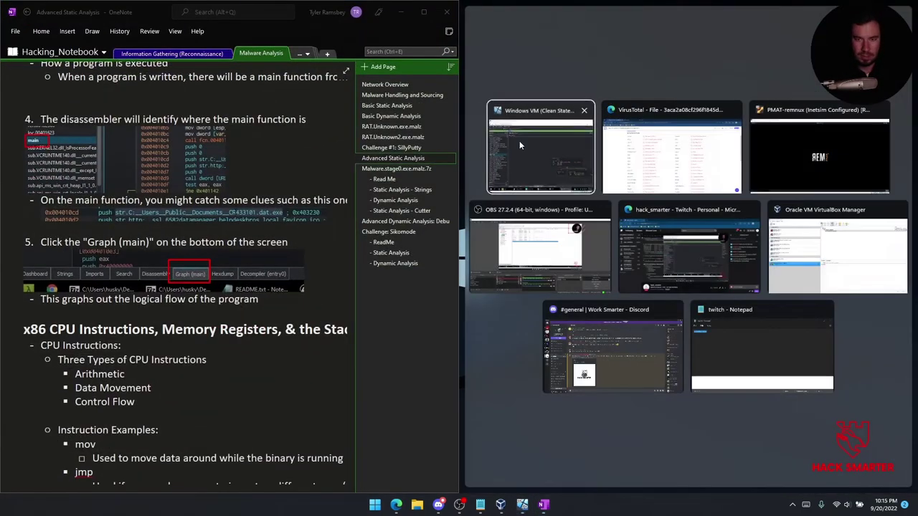
{"action": "left_click", "coordinate": [520, 140]}
{"action": "left_click_drag", "start_coordinate": [456, 210], "coordinate": [416, 214]}
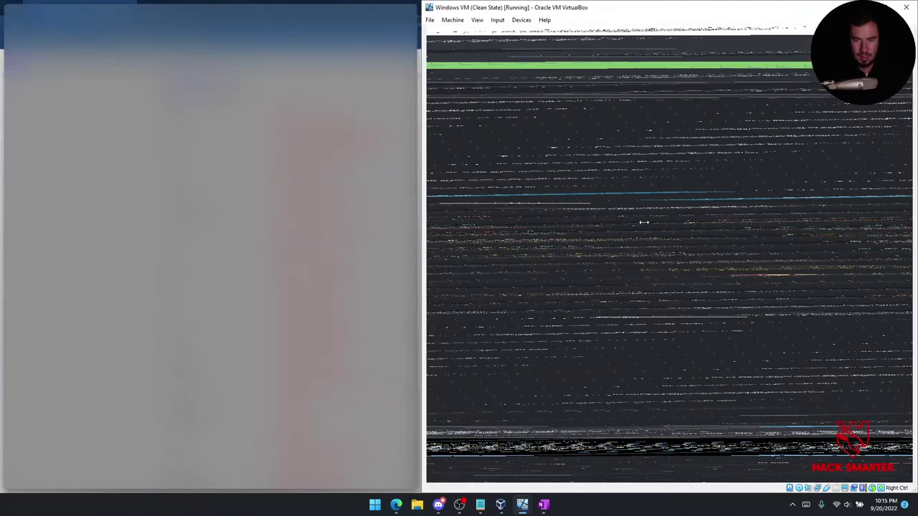
{"action": "left_click_drag", "start_coordinate": [415, 214], "coordinate": [416, 214]}
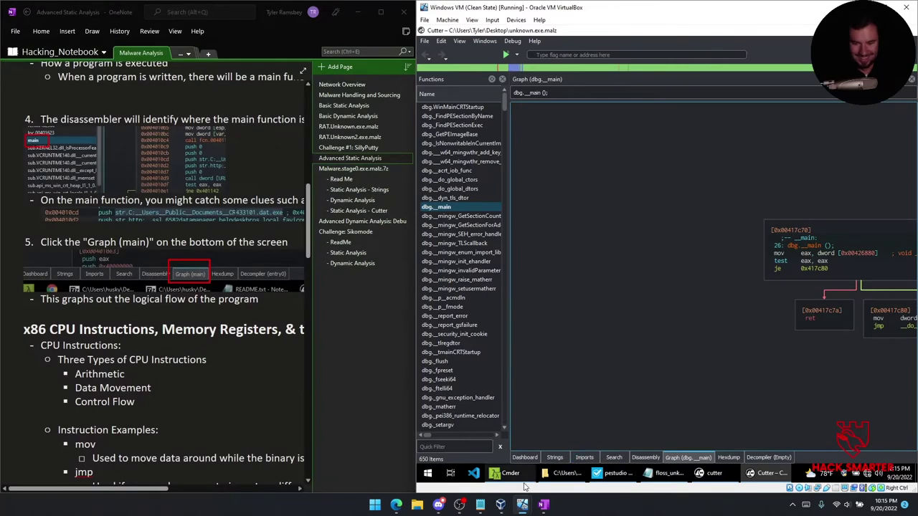
{"action": "left_click_drag", "start_coordinate": [769, 359], "coordinate": [575, 351]}
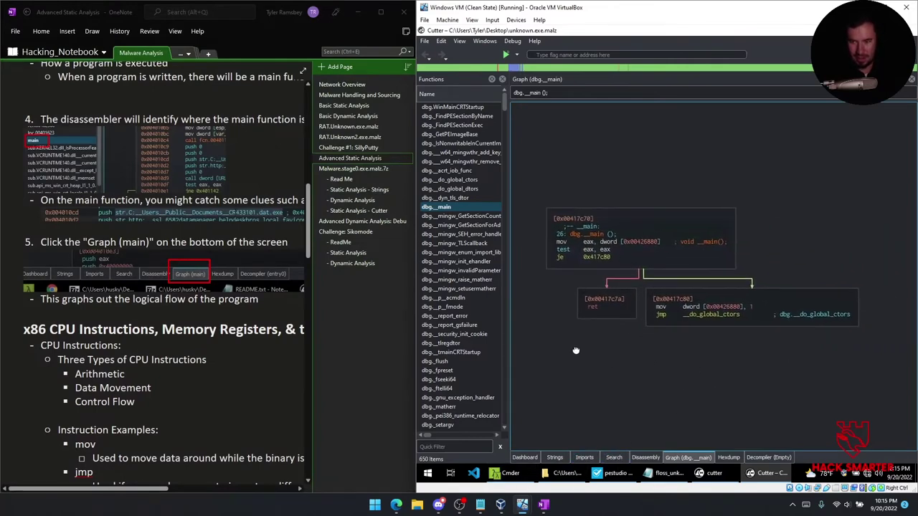
Scroll the OneNote notes past jmp, jnz and the stack to the push/pop, call/ret and ebp section.
{"action": "scroll", "coordinate": [162, 283], "scroll_direction": "down", "scroll_amount": 3}
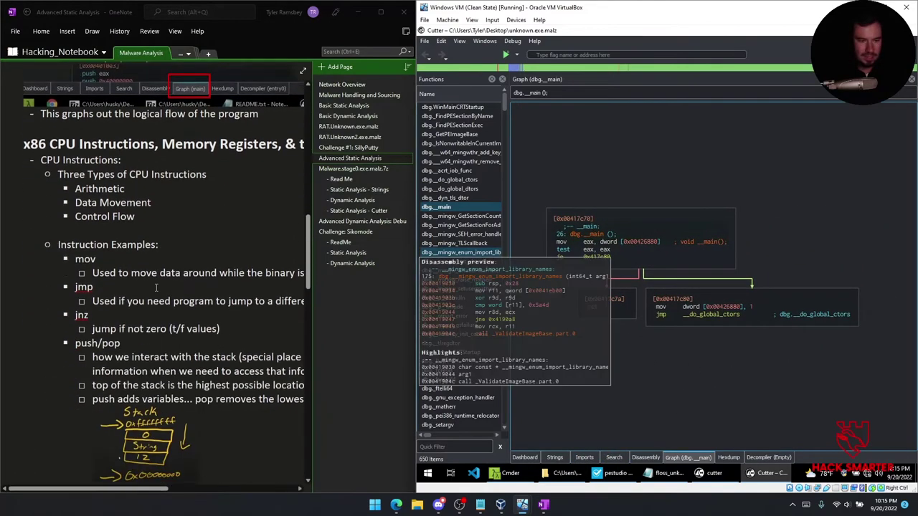
{"action": "scroll", "coordinate": [184, 177], "scroll_direction": "up", "scroll_amount": 1}
{"action": "scroll", "coordinate": [184, 177], "scroll_direction": "down", "scroll_amount": 1}
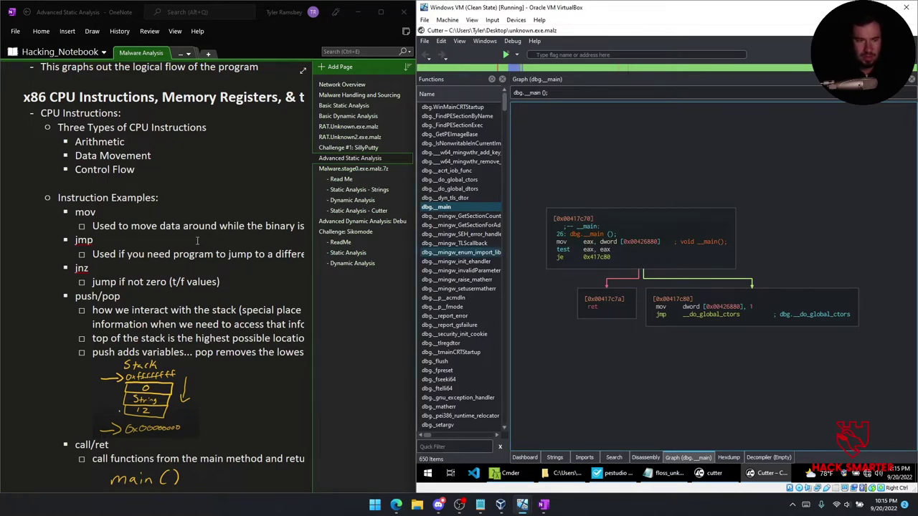
{"action": "left_click", "coordinate": [177, 225]}
{"action": "left_click_drag", "start_coordinate": [138, 492], "coordinate": [164, 488]}
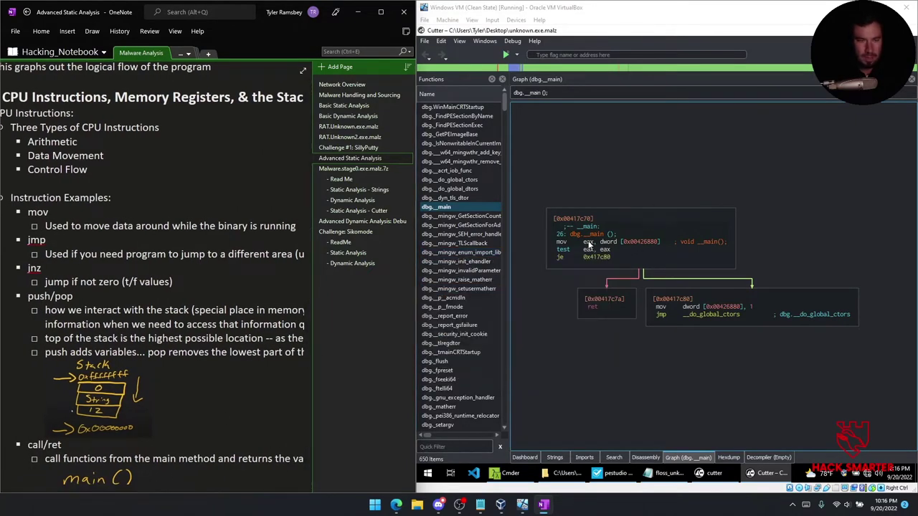
{"action": "scroll", "coordinate": [159, 332], "scroll_direction": "down", "scroll_amount": 5}
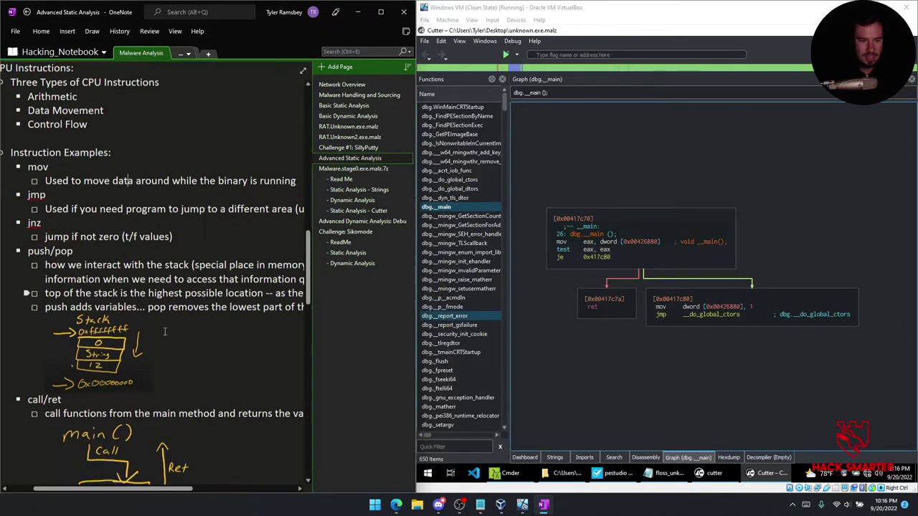
{"action": "scroll", "coordinate": [159, 331], "scroll_direction": "down", "scroll_amount": 3}
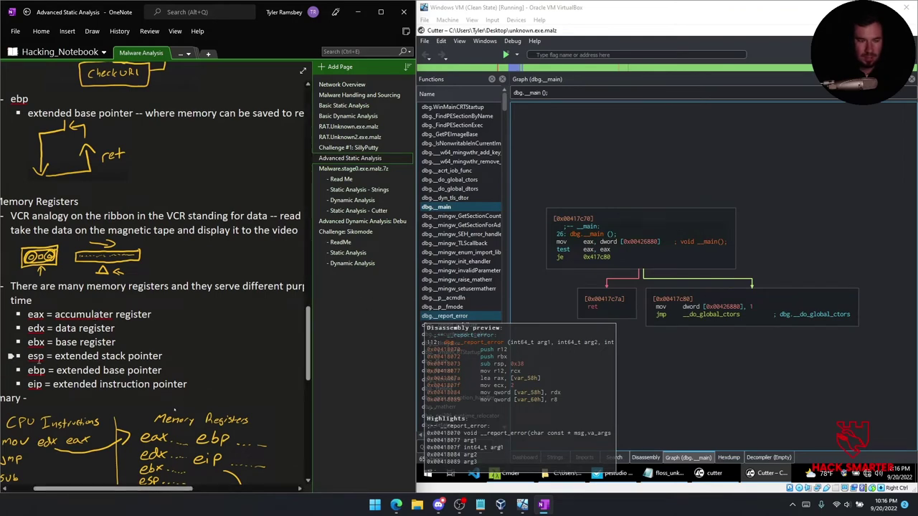
{"action": "scroll", "coordinate": [64, 344], "scroll_direction": "up", "scroll_amount": 10}
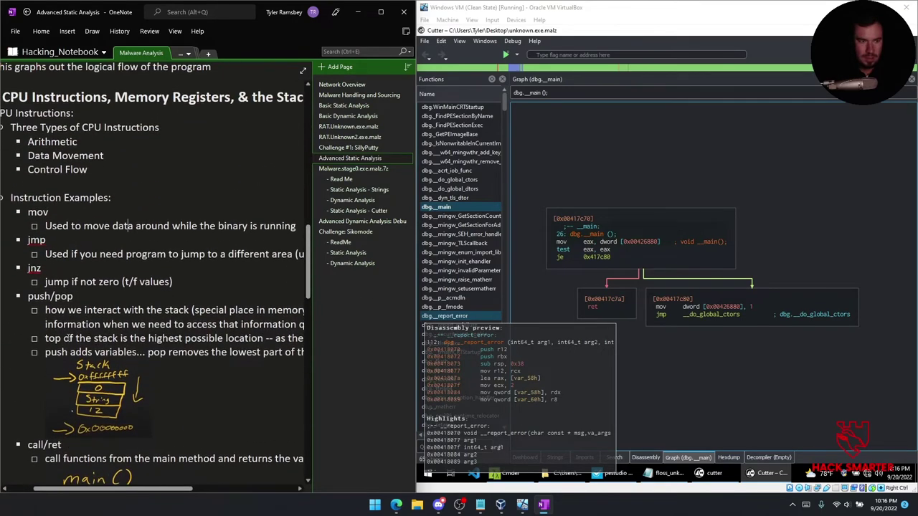
{"action": "scroll", "coordinate": [68, 337], "scroll_direction": "down", "scroll_amount": 15}
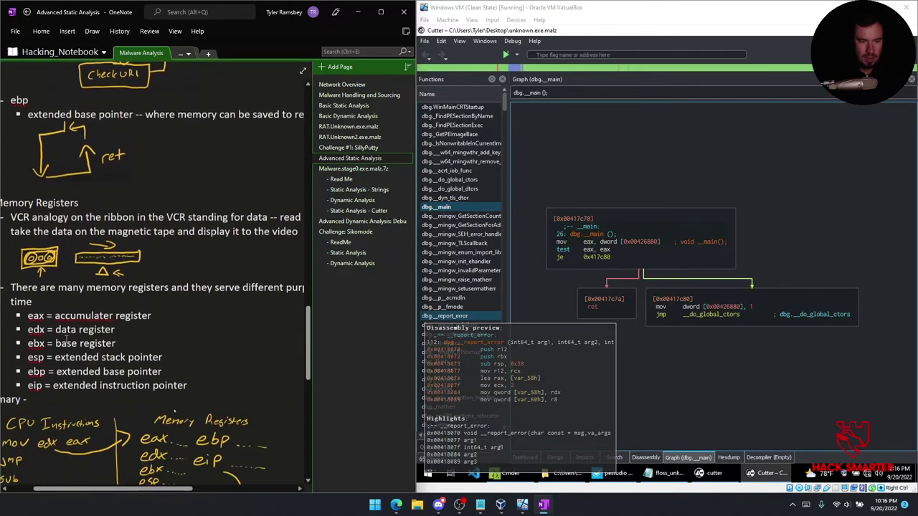
{"action": "scroll", "coordinate": [66, 338], "scroll_direction": "up", "scroll_amount": 5}
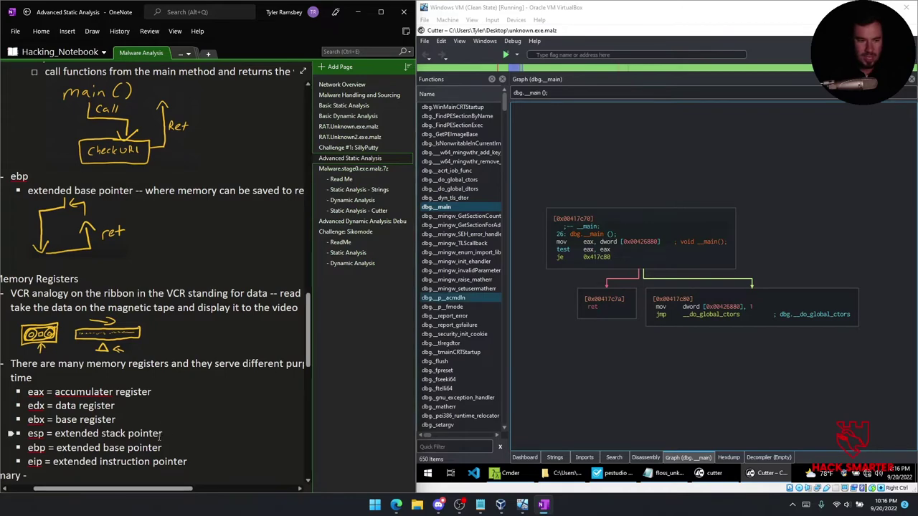
{"action": "scroll", "coordinate": [158, 431], "scroll_direction": "up", "scroll_amount": 3}
{"action": "scroll", "coordinate": [155, 423], "scroll_direction": "up", "scroll_amount": 5}
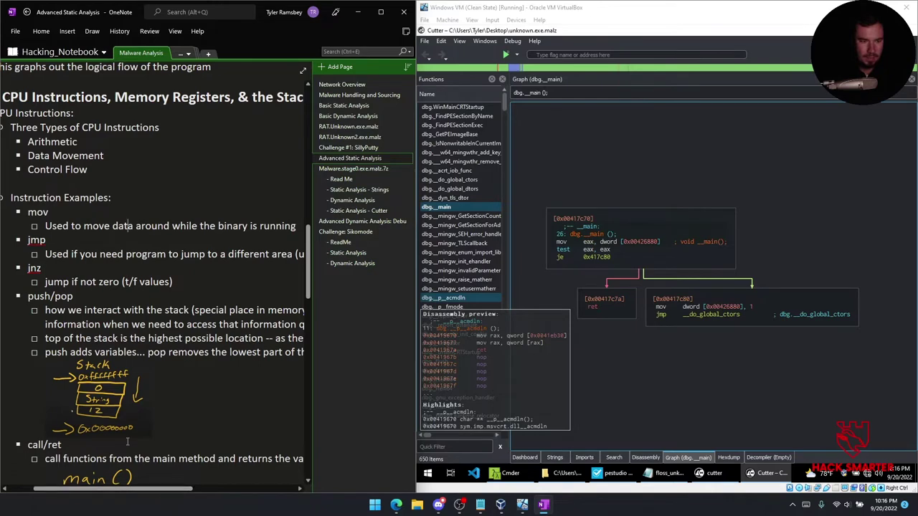
{"action": "scroll", "coordinate": [128, 441], "scroll_direction": "down", "scroll_amount": 6}
{"action": "scroll", "coordinate": [128, 441], "scroll_direction": "down", "scroll_amount": 2}
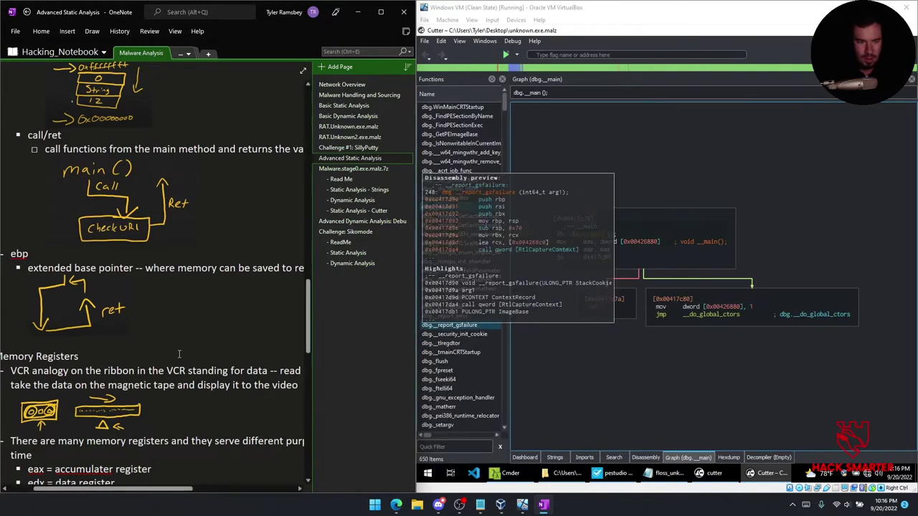
{"action": "scroll", "coordinate": [150, 415], "scroll_direction": "down", "scroll_amount": 4}
{"action": "scroll", "coordinate": [150, 415], "scroll_direction": "up", "scroll_amount": 2}
{"action": "scroll", "coordinate": [150, 415], "scroll_direction": "up", "scroll_amount": 6}
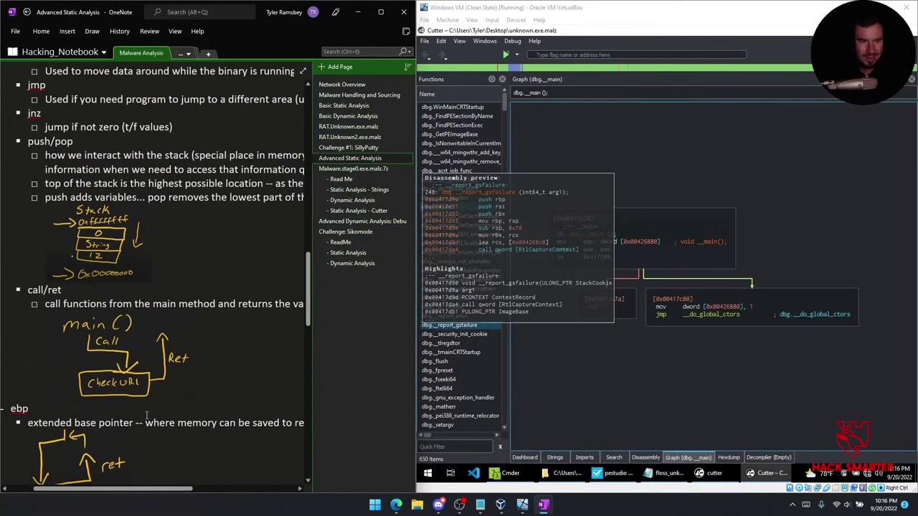
{"action": "mouse_move", "coordinate": [129, 490]}
{"action": "left_mouse_down"}
{"action": "mouse_move", "coordinate": [153, 475]}
{"action": "mouse_move", "coordinate": [137, 477]}
{"action": "left_mouse_up"}
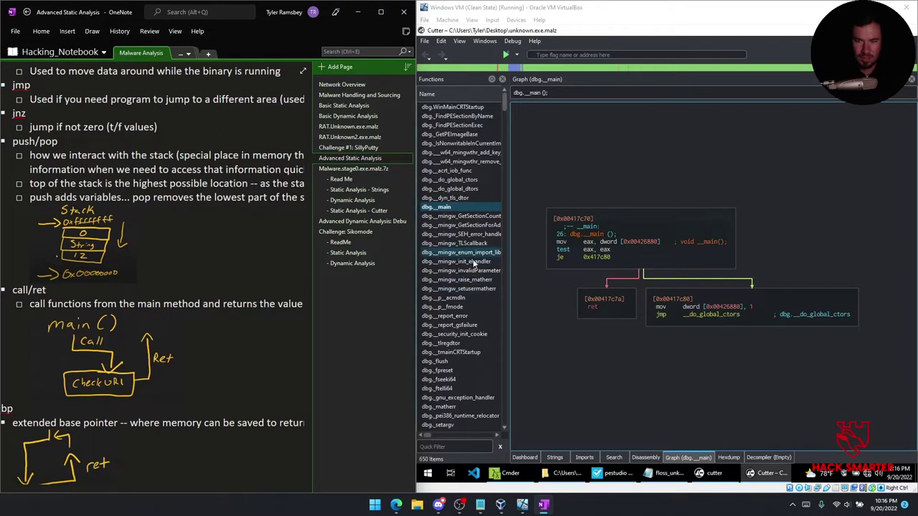
Filter Cutter's functions by 'main', open the dbg.main graph and highlight every occurrence of main.
{"action": "left_click", "coordinate": [447, 446]}
{"action": "type", "text": "main"}
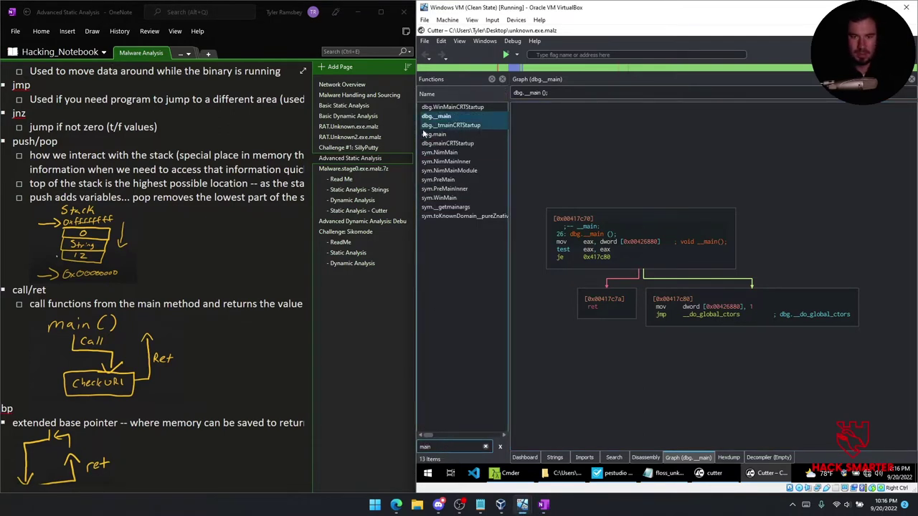
{"action": "left_click", "coordinate": [428, 135]}
{"action": "double_click", "coordinate": [432, 136]}
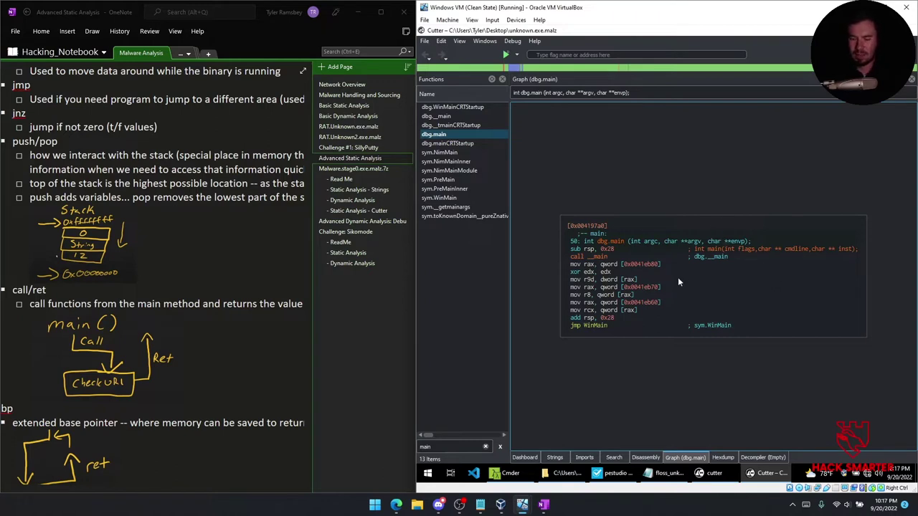
{"action": "left_click", "coordinate": [714, 255]}
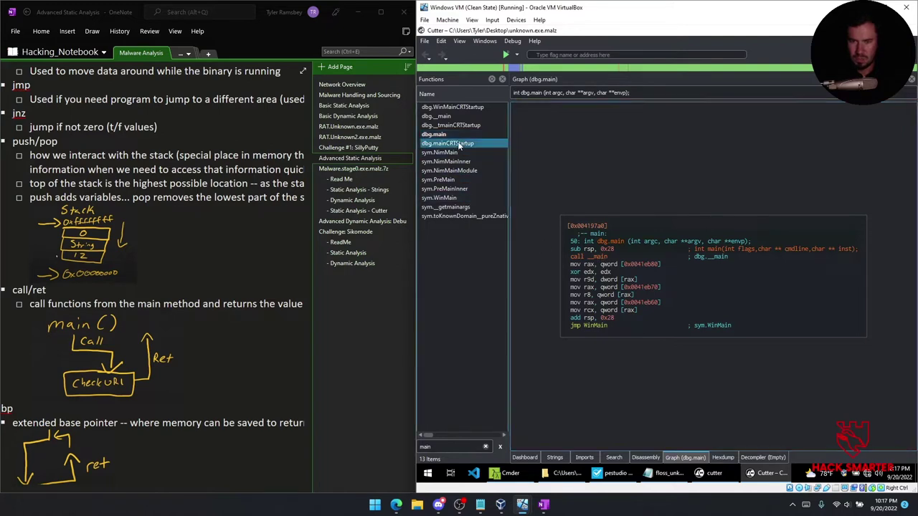
Compare mainCRTStartup with dbg.main, then scroll down dbg._tmainCRTStartup past GetStartupInfoA to the Sleep loop.
{"action": "left_click", "coordinate": [458, 144]}
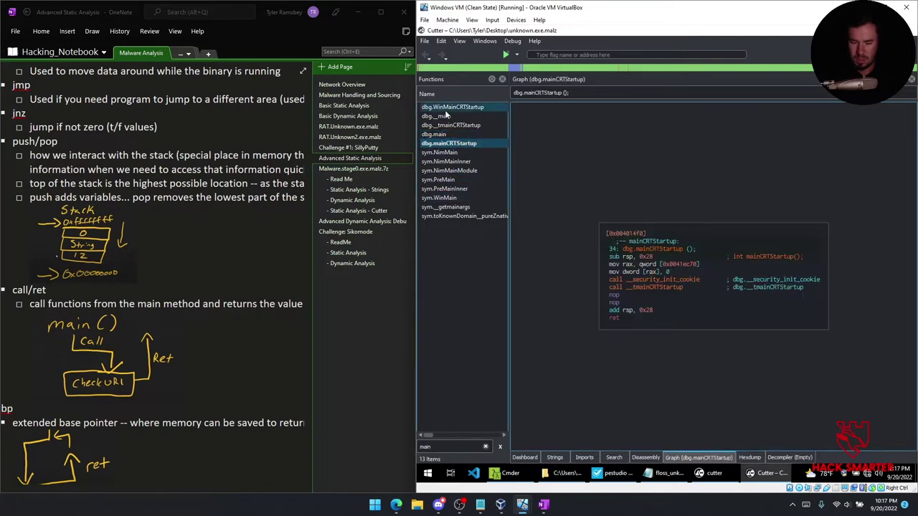
{"action": "mouse_move", "coordinate": [446, 115]}
{"action": "left_click", "coordinate": [443, 116]}
{"action": "left_click", "coordinate": [444, 125]}
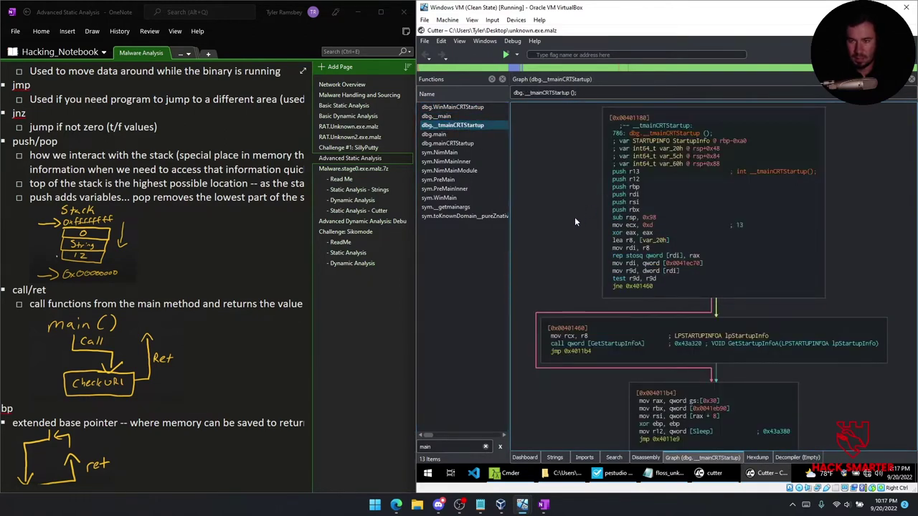
{"action": "scroll", "coordinate": [566, 222], "scroll_direction": "up", "scroll_amount": 2}
{"action": "scroll", "coordinate": [566, 222], "scroll_direction": "down", "scroll_amount": 4}
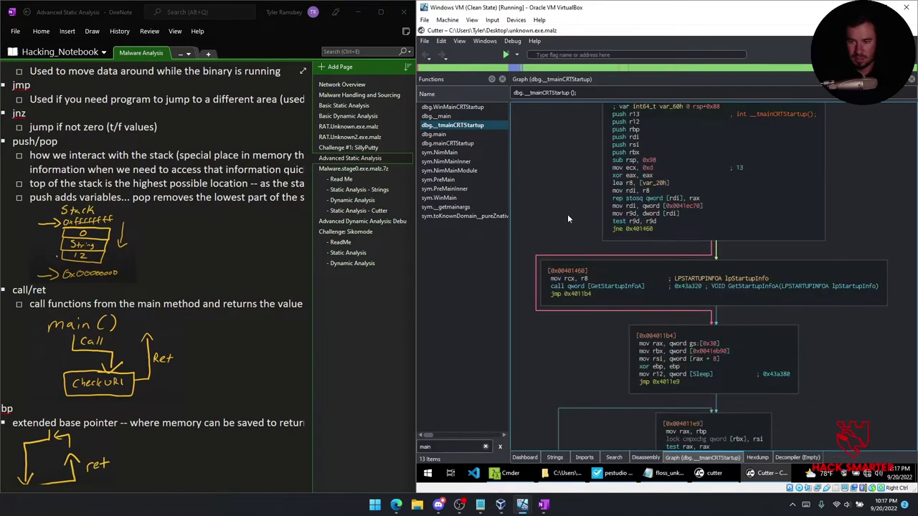
{"action": "scroll", "coordinate": [568, 215], "scroll_direction": "down", "scroll_amount": 6}
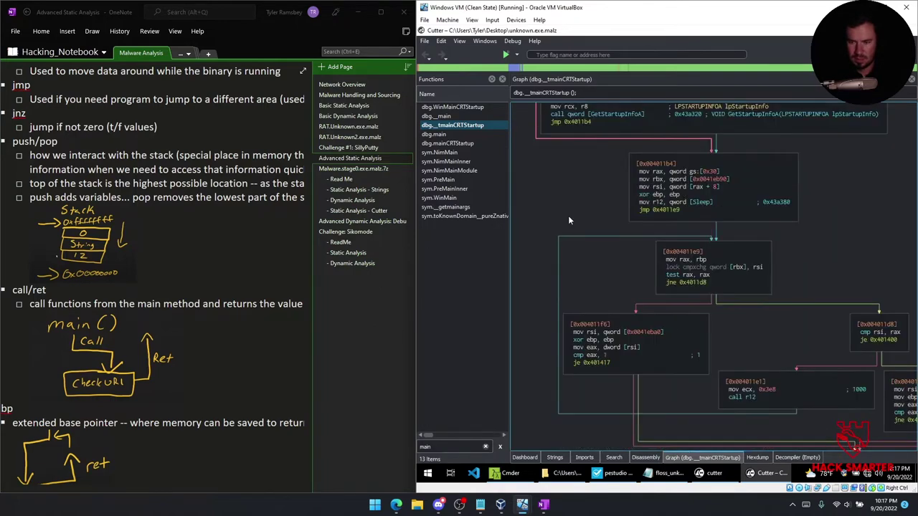
{"action": "scroll", "coordinate": [568, 215], "scroll_direction": "down", "scroll_amount": 4}
Browse the dbg.main, sym.NimMain, dbg.mainCRTStartup, sym.NimMainInner and sym.NimMainModule graphs.
{"action": "left_click", "coordinate": [445, 134]}
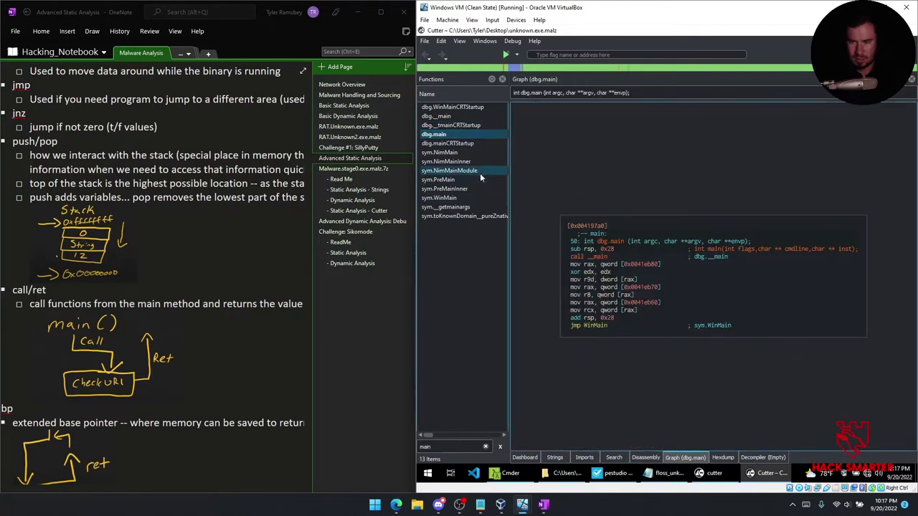
{"action": "left_click", "coordinate": [442, 153]}
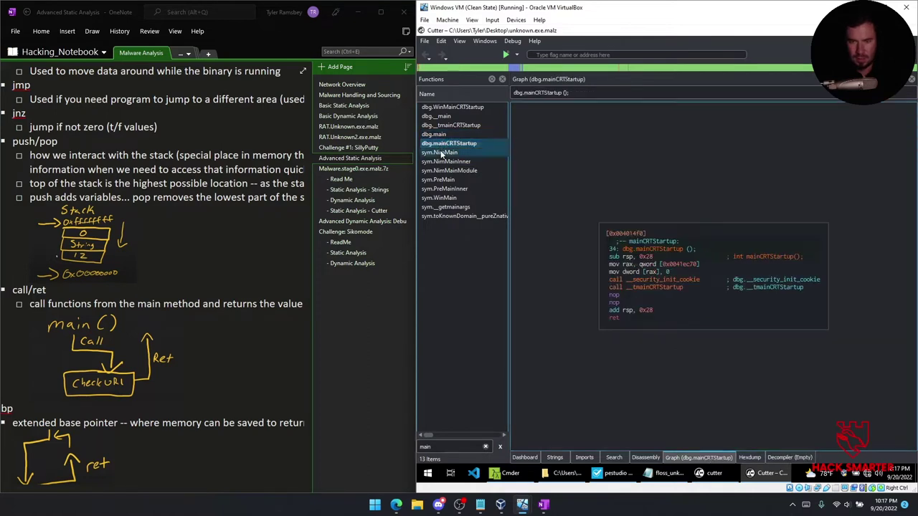
{"action": "left_click", "coordinate": [441, 143]}
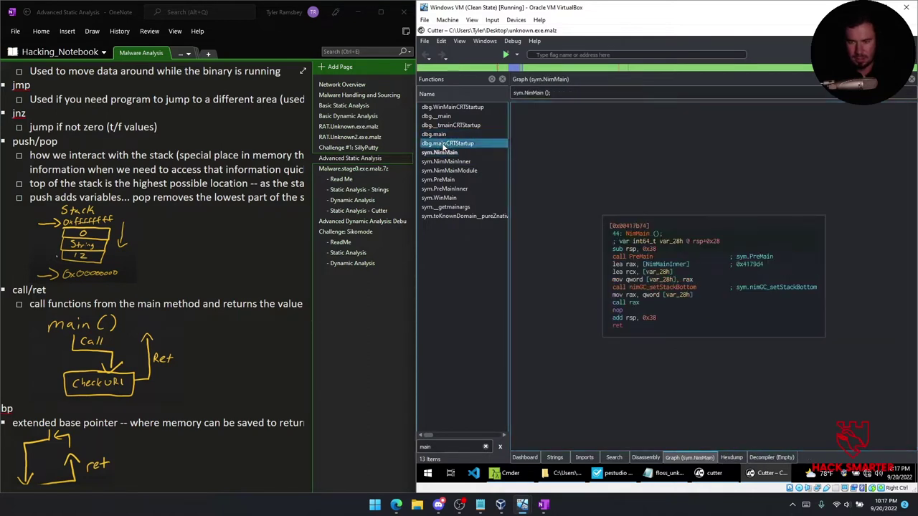
{"action": "left_click", "coordinate": [446, 162]}
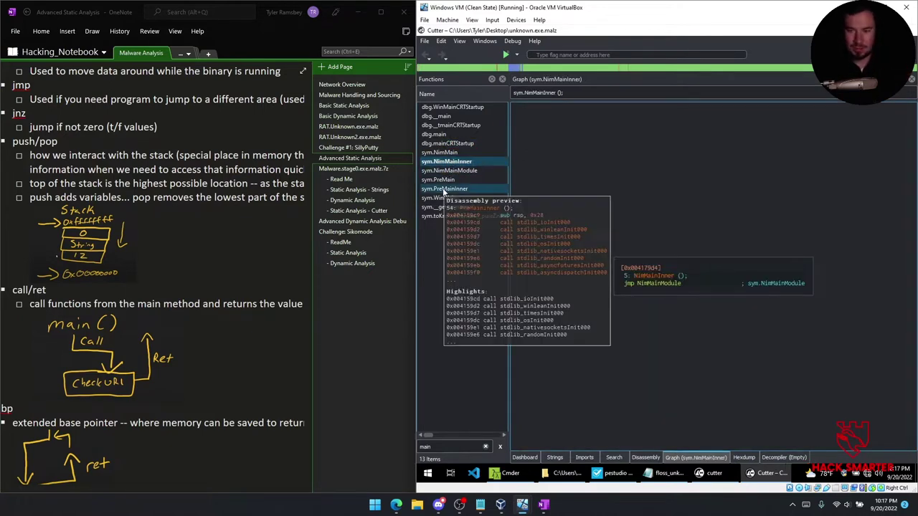
{"action": "left_click", "coordinate": [462, 171]}
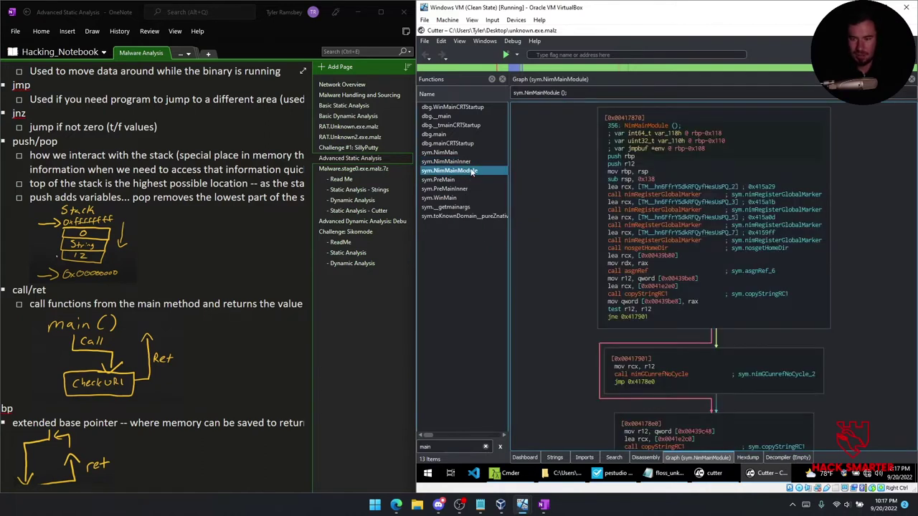
{"action": "scroll", "coordinate": [646, 194], "scroll_direction": "down", "scroll_amount": 3}
Browse the sym.PreMain, sym.PreMainInner, sym.WinMain and sym.__getmainargs graphs.
{"action": "left_click", "coordinate": [454, 181]}
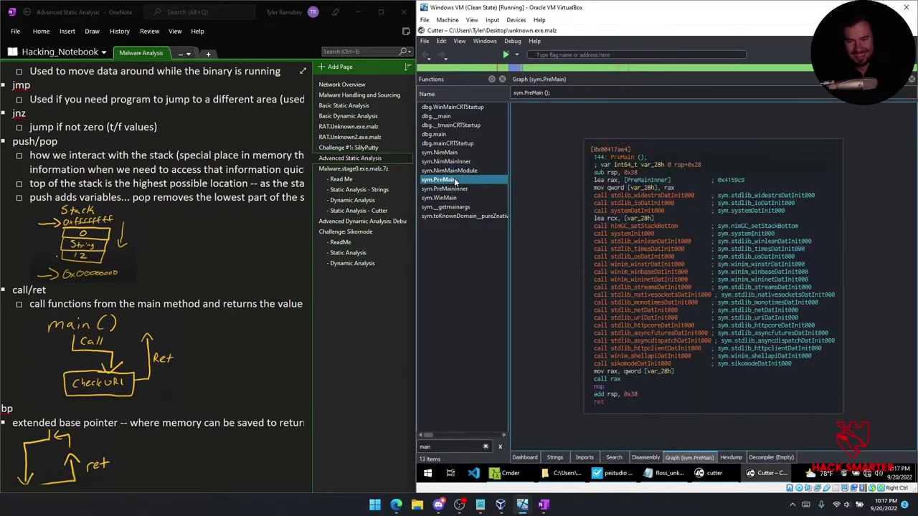
{"action": "left_click", "coordinate": [448, 189]}
{"action": "left_click", "coordinate": [444, 199]}
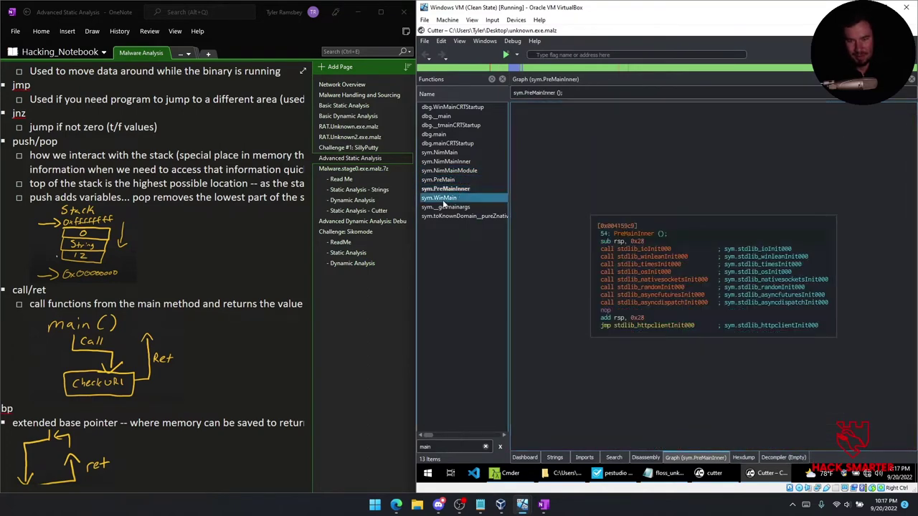
{"action": "left_click", "coordinate": [445, 207]}
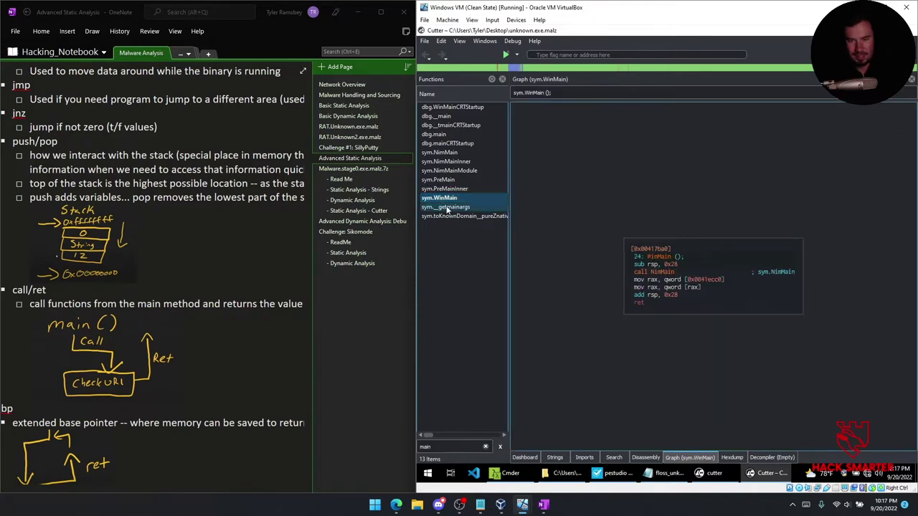
Revisit dbg.main, dbg._tmainCRTStartup, dbg.mainCRTStartup and sym.NimMain, ending on the dbg.__main graph.
{"action": "left_click", "coordinate": [435, 135]}
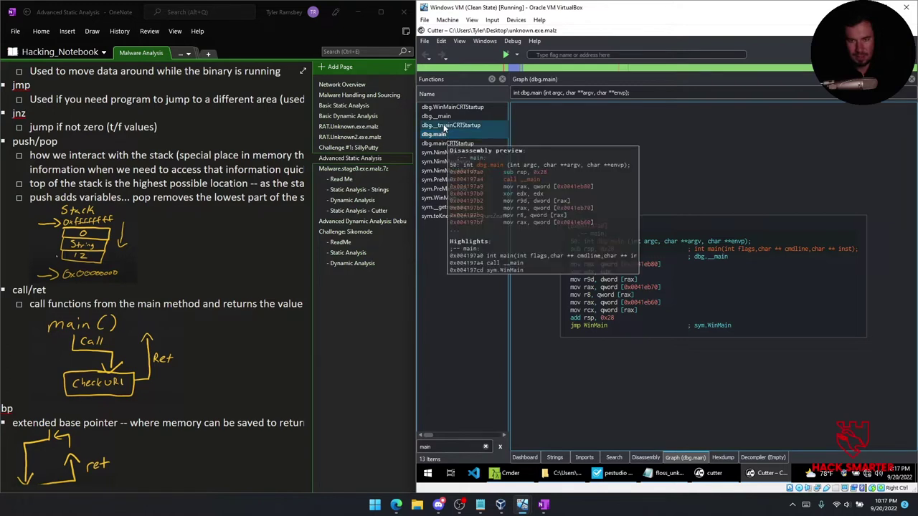
{"action": "left_click", "coordinate": [444, 125]}
{"action": "left_click", "coordinate": [443, 144]}
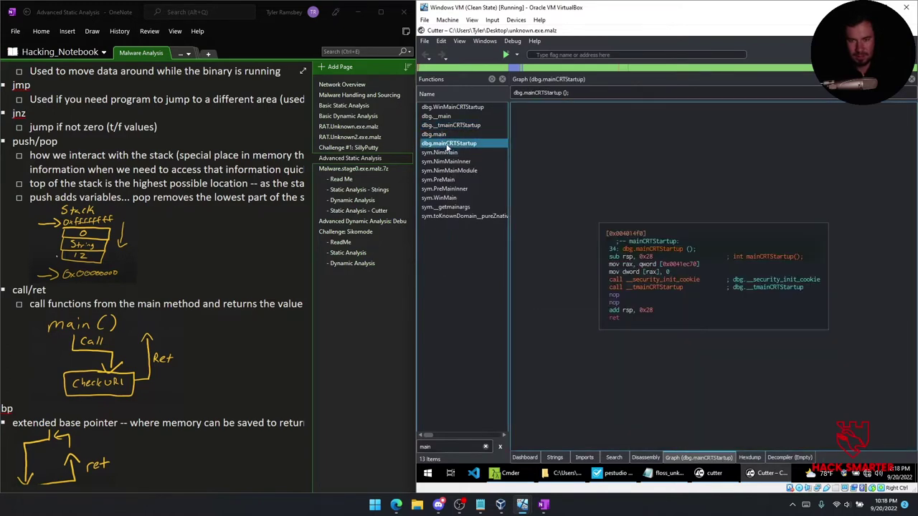
{"action": "left_click", "coordinate": [442, 152]}
{"action": "left_click", "coordinate": [440, 116]}
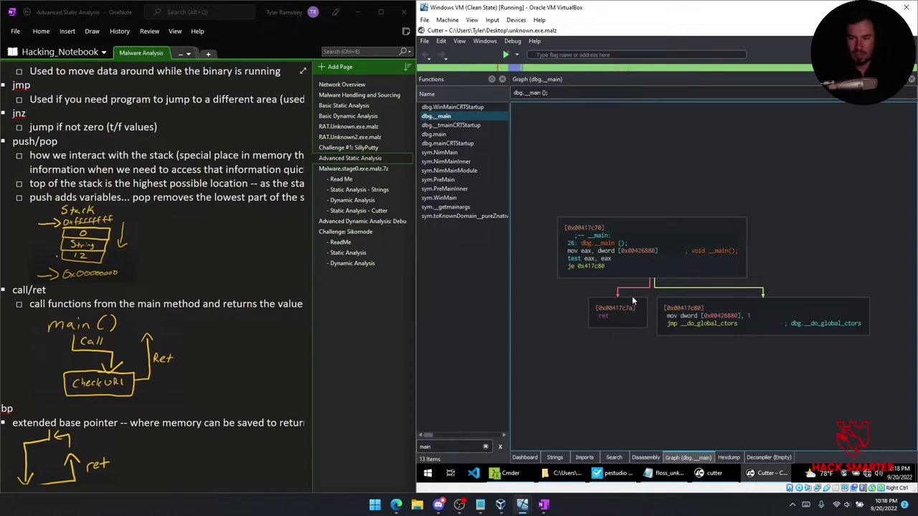
Follow the jump at 0x00426880 into __do_global_ctors, scroll its blocks, then open OneNote's Challenge: Sikomode page.
{"action": "left_click", "coordinate": [717, 317]}
{"action": "double_click", "coordinate": [807, 323]}
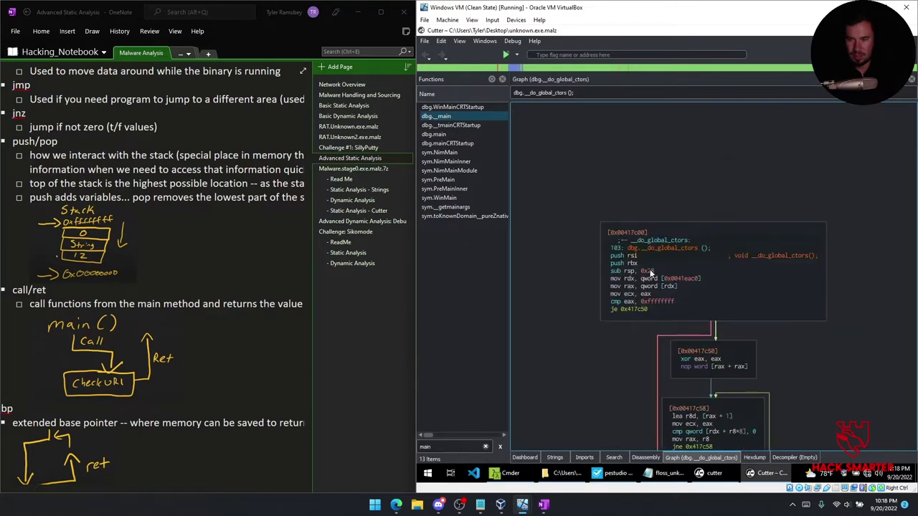
{"action": "scroll", "coordinate": [651, 271], "scroll_direction": "down", "scroll_amount": 2}
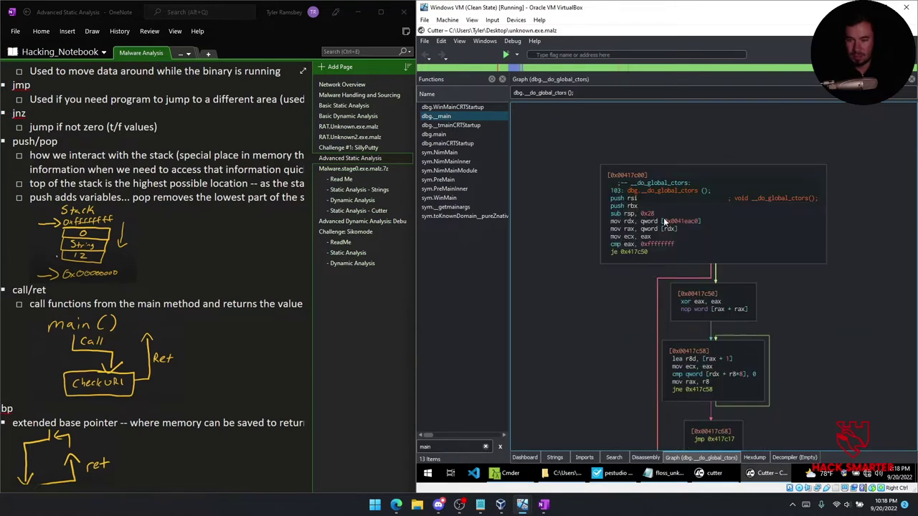
{"action": "scroll", "coordinate": [686, 237], "scroll_direction": "down", "scroll_amount": 2}
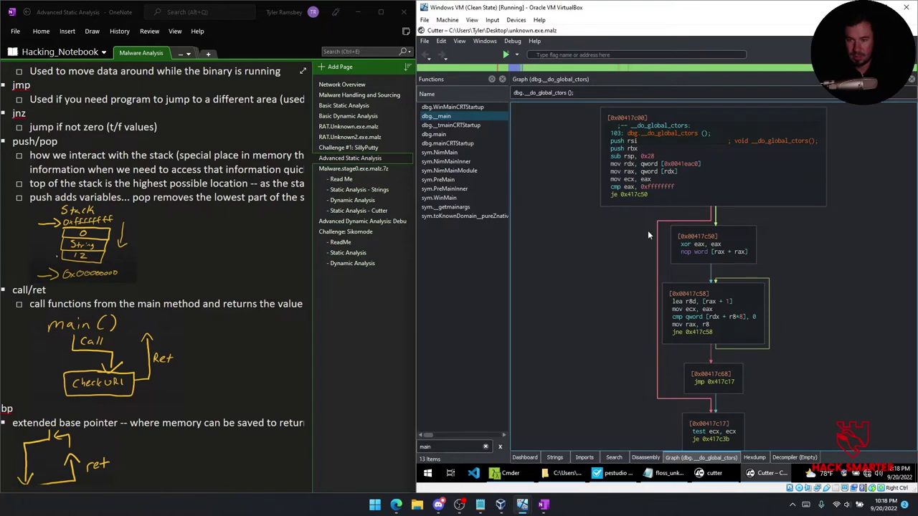
{"action": "scroll", "coordinate": [693, 252], "scroll_direction": "down", "scroll_amount": 2}
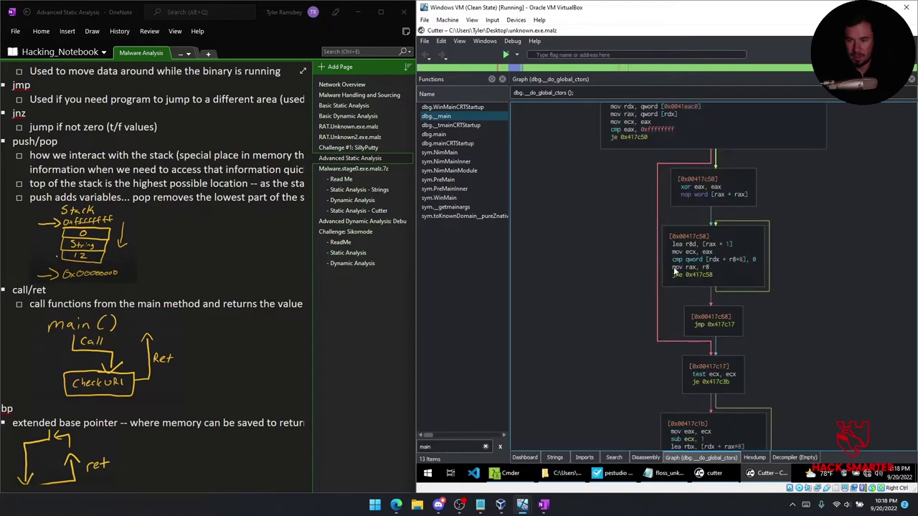
{"action": "scroll", "coordinate": [694, 280], "scroll_direction": "down", "scroll_amount": 4}
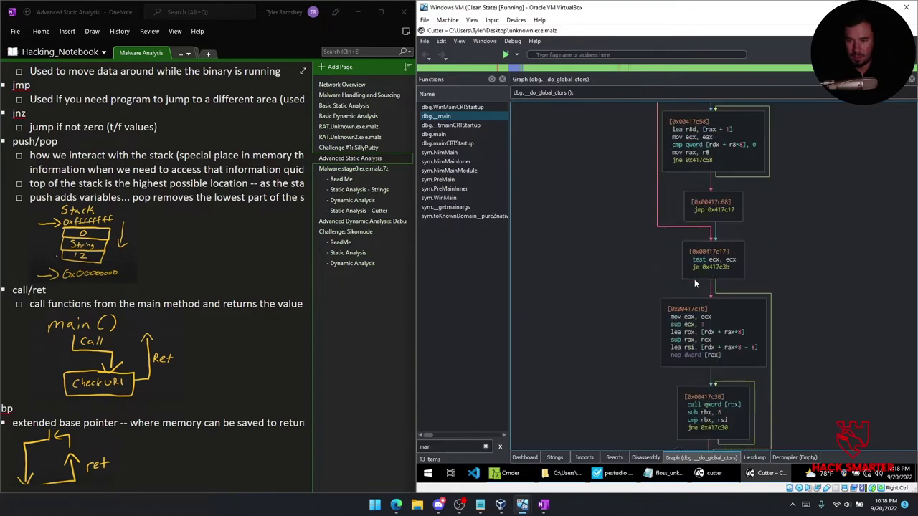
{"action": "scroll", "coordinate": [694, 279], "scroll_direction": "down", "scroll_amount": 4}
{"action": "scroll", "coordinate": [696, 278], "scroll_direction": "down", "scroll_amount": 2}
{"action": "scroll", "coordinate": [695, 277], "scroll_direction": "up", "scroll_amount": 10}
{"action": "scroll", "coordinate": [675, 271], "scroll_direction": "down", "scroll_amount": 10}
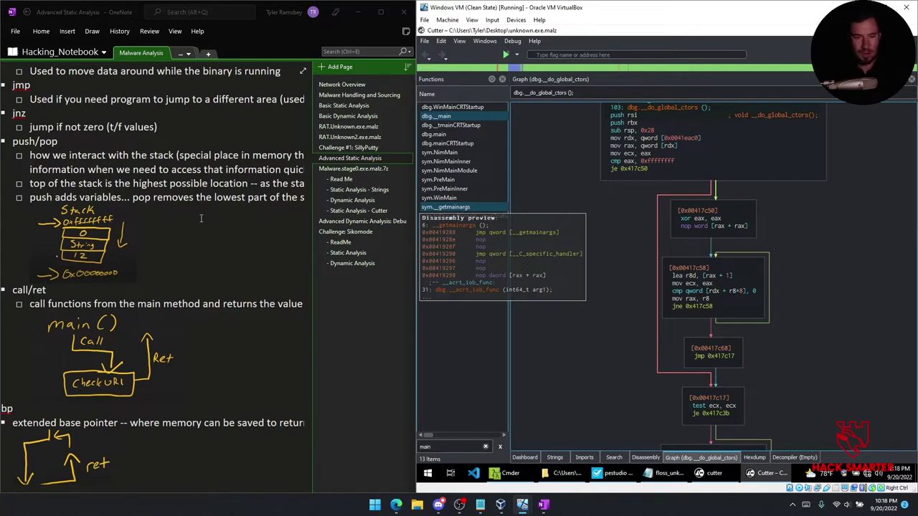
{"action": "left_click", "coordinate": [343, 233]}
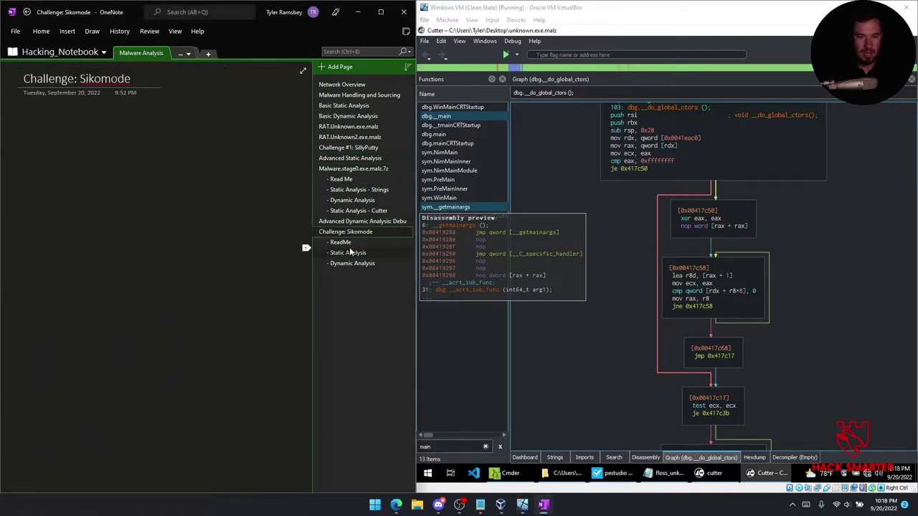
Show Sikomode's Static Analysis Strings findings in OneNote beside Cutter's Dashboard summary of the binary.
{"action": "left_click", "coordinate": [349, 252]}
{"action": "scroll", "coordinate": [125, 252], "scroll_direction": "down", "scroll_amount": 2}
{"action": "scroll", "coordinate": [125, 252], "scroll_direction": "down", "scroll_amount": 2}
{"action": "scroll", "coordinate": [95, 241], "scroll_direction": "up", "scroll_amount": 1}
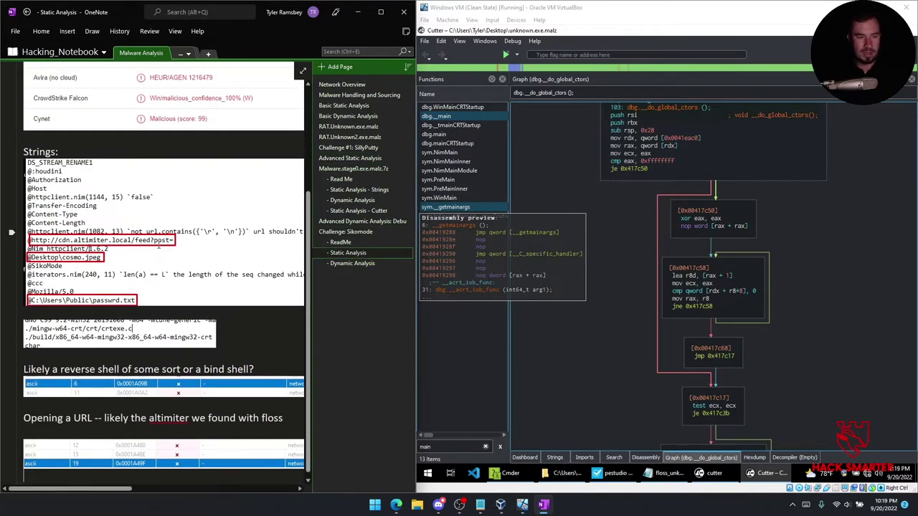
{"action": "scroll", "coordinate": [158, 248], "scroll_direction": "down", "scroll_amount": 2}
{"action": "scroll", "coordinate": [158, 247], "scroll_direction": "up", "scroll_amount": 3}
{"action": "scroll", "coordinate": [158, 247], "scroll_direction": "down", "scroll_amount": 2}
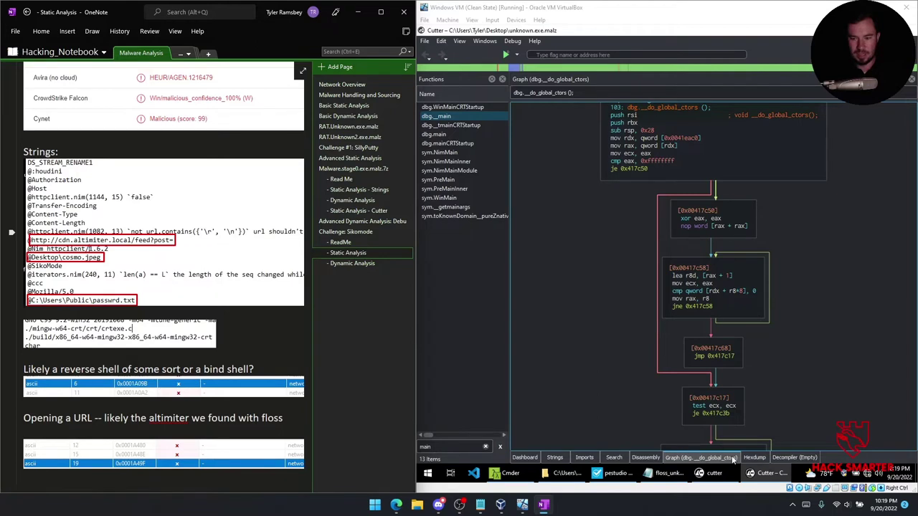
{"action": "left_click", "coordinate": [526, 457]}
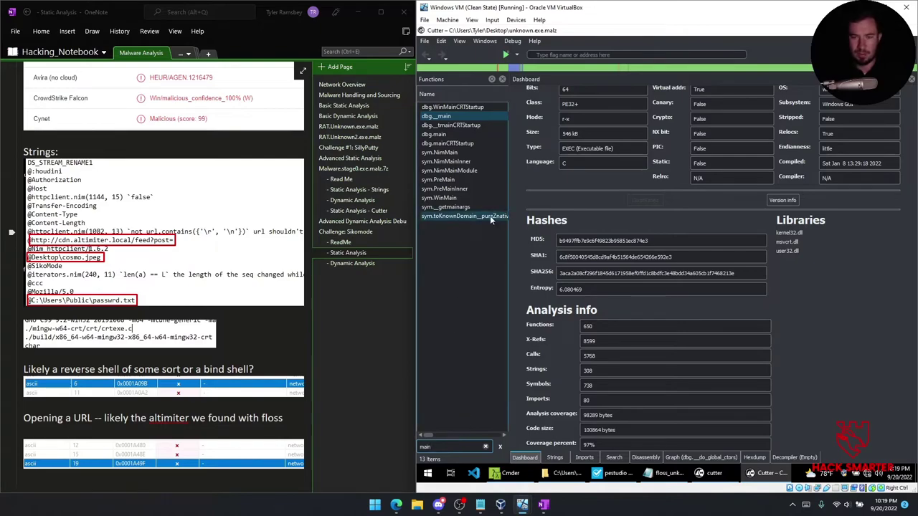
Make the VM full screen and exit Cutter without saving, leaving pestudio's strings list visible.
{"action": "key", "text": "super+Up"}
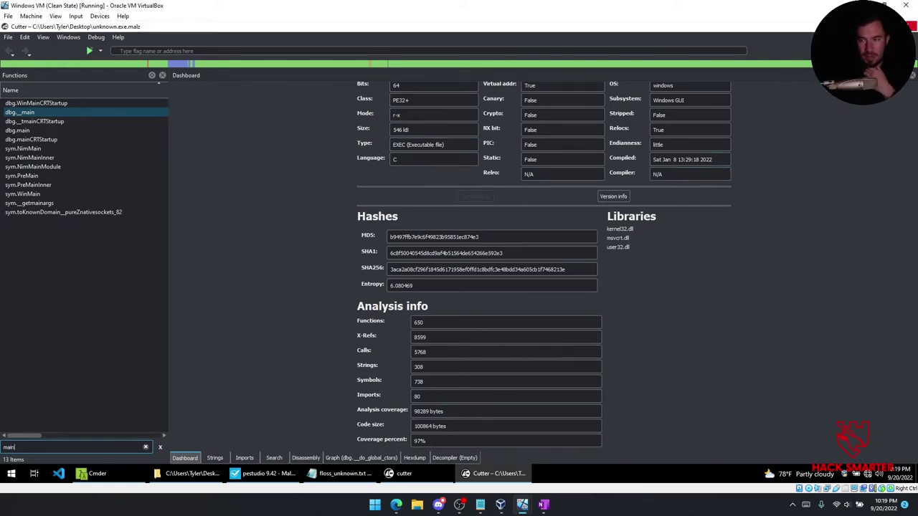
{"action": "left_click", "coordinate": [904, 27]}
{"action": "left_click", "coordinate": [500, 259]}
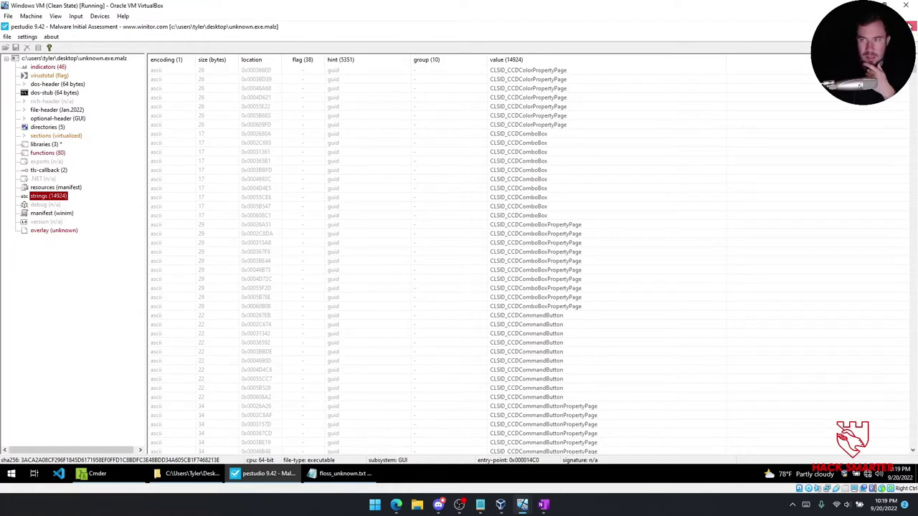
Close pestudio, the floss_unknown.txt Notepad window and the command console to clear the desktop.
{"action": "left_click", "coordinate": [909, 27]}
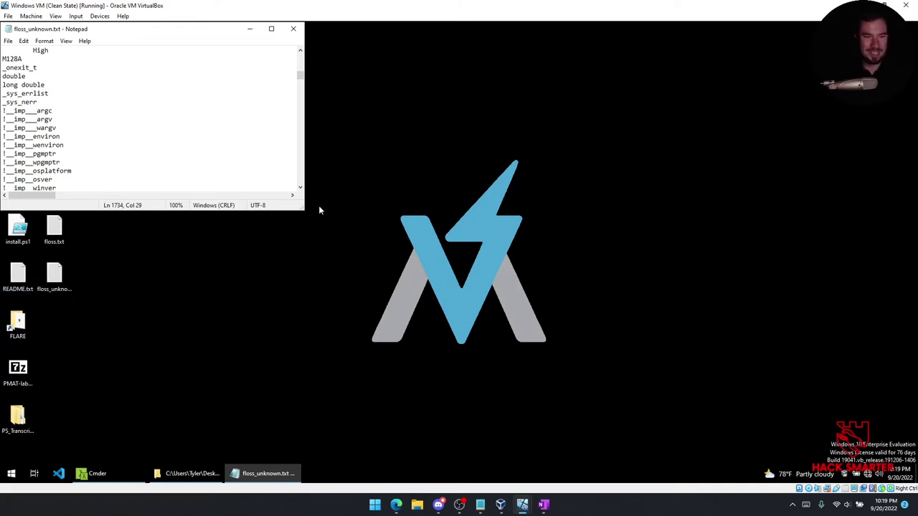
{"action": "scroll", "coordinate": [198, 93], "scroll_direction": "down", "scroll_amount": 2}
{"action": "scroll", "coordinate": [236, 79], "scroll_direction": "up", "scroll_amount": 3}
{"action": "left_click", "coordinate": [294, 28]}
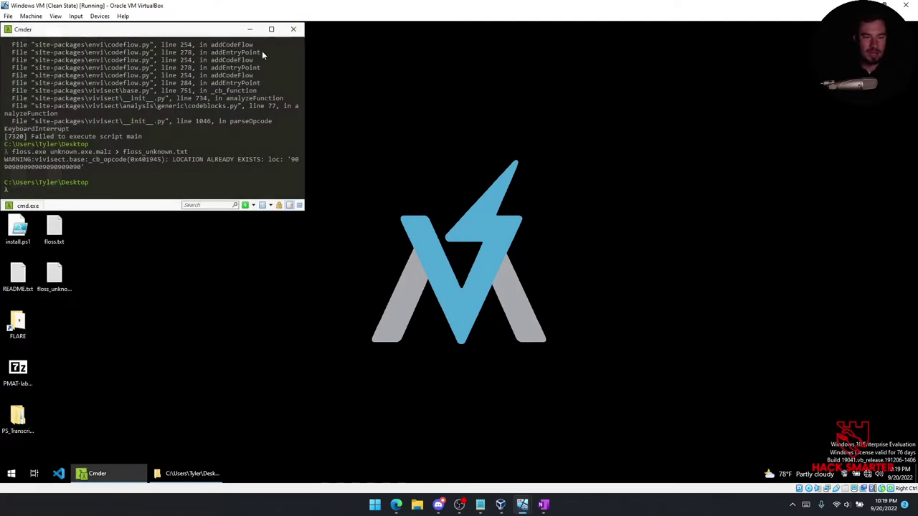
{"action": "left_click", "coordinate": [293, 28]}
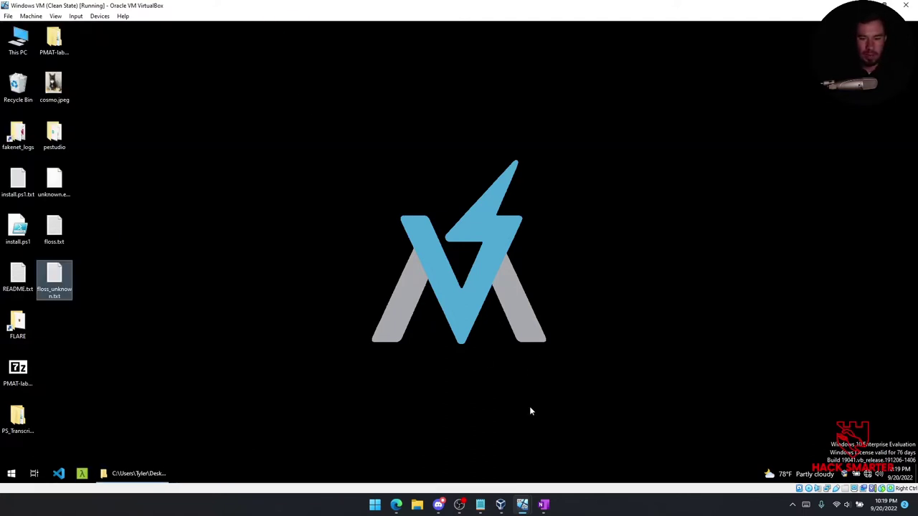
Check the REMnux terminal shows INetSim running, then return to the Windows VM.
{"action": "mouse_move", "coordinate": [524, 507]}
{"action": "left_click", "coordinate": [539, 453]}
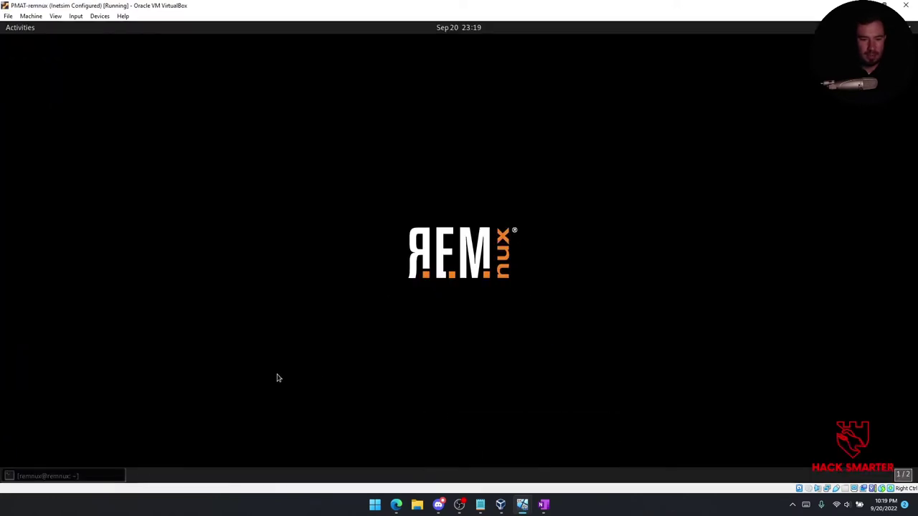
{"action": "left_click", "coordinate": [86, 479]}
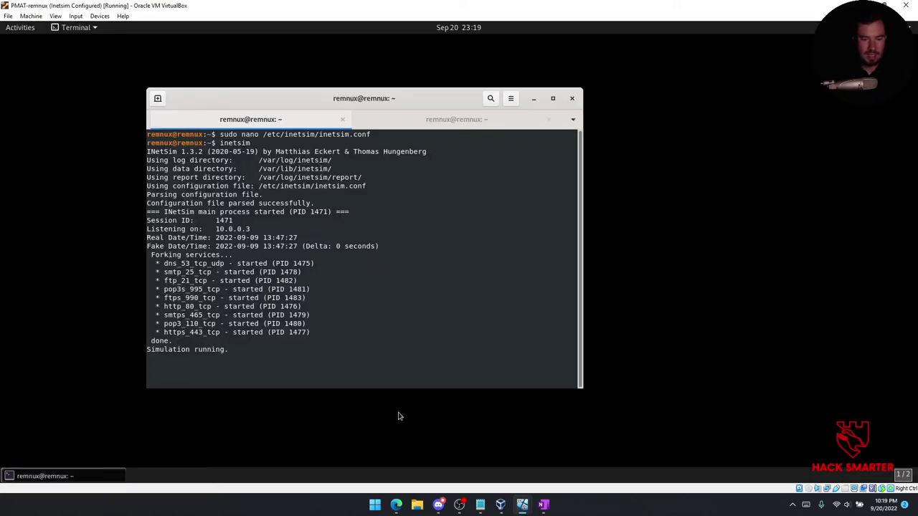
{"action": "mouse_move", "coordinate": [522, 505]}
{"action": "left_click", "coordinate": [459, 455]}
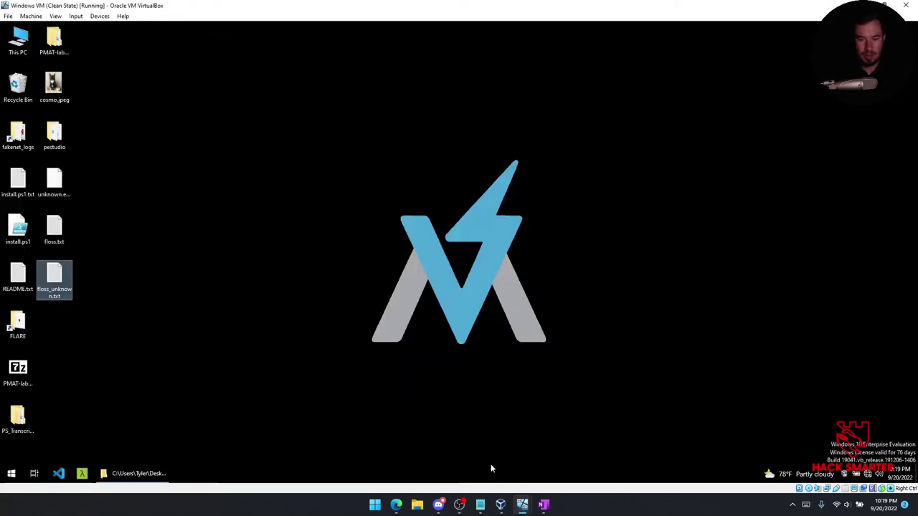
Launch Google Chrome, load hacksmarter.com to see INetSim's default page, then close Chrome.
{"action": "left_click", "coordinate": [11, 473]}
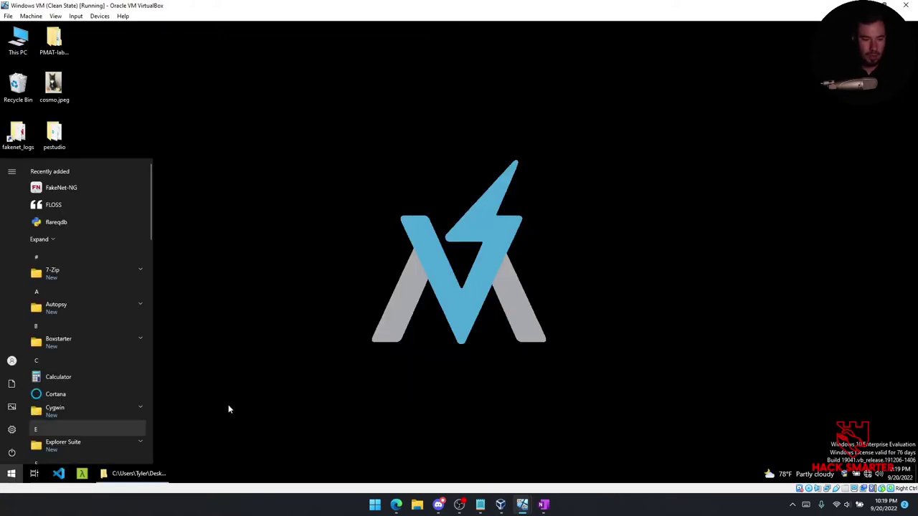
{"action": "type", "text": "chr"}
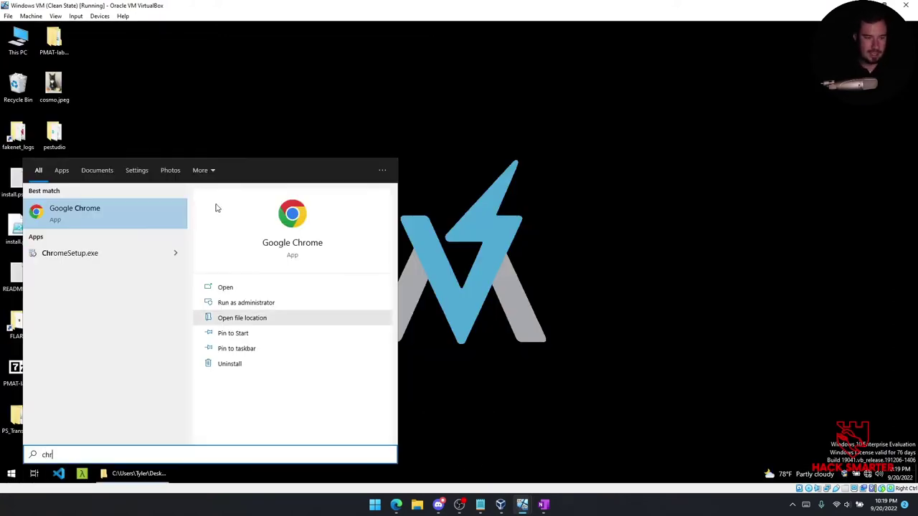
{"action": "left_click", "coordinate": [119, 228]}
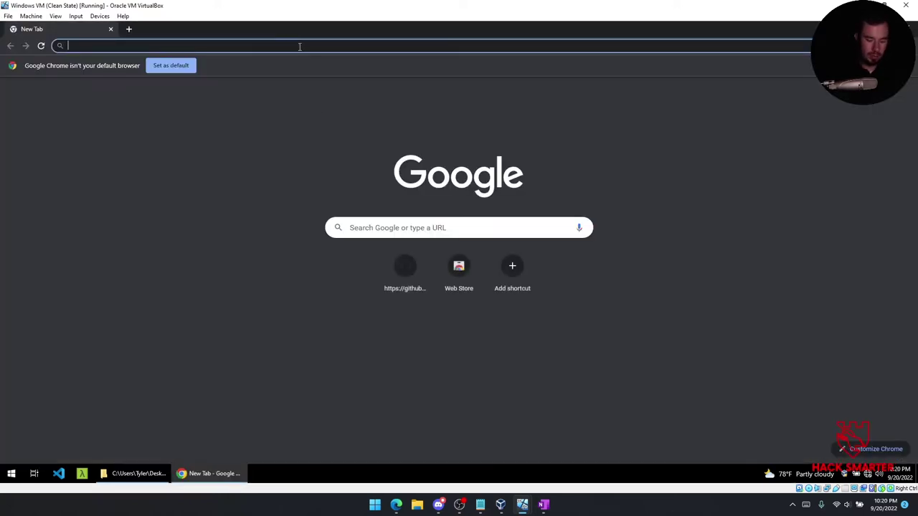
{"action": "type", "text": "hacksmarter.com"}
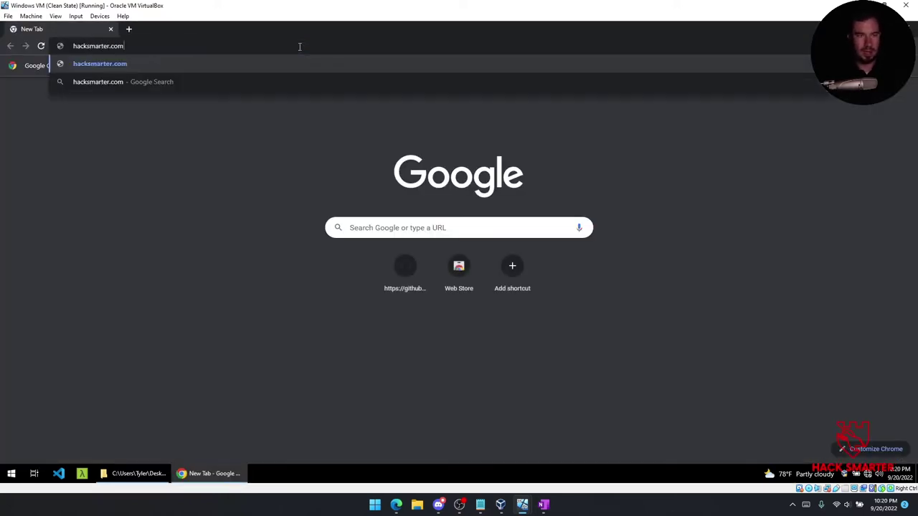
{"action": "key", "text": "Return"}
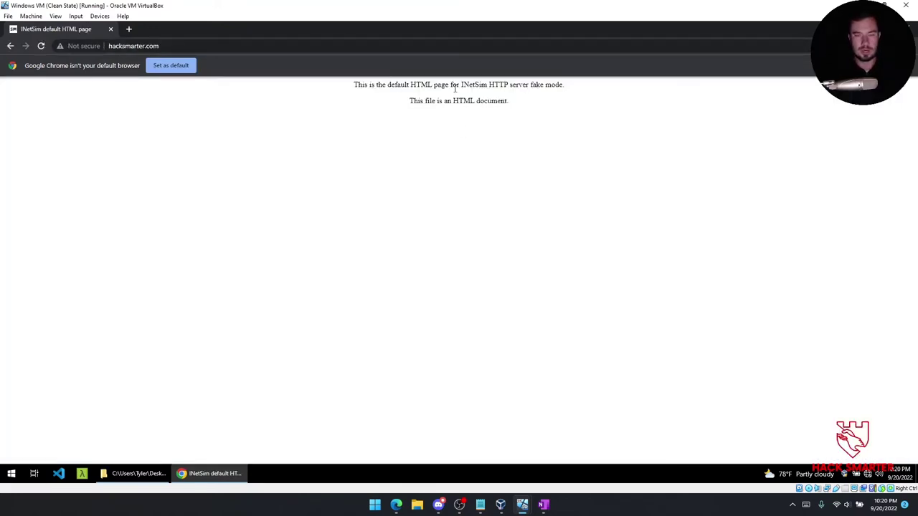
{"action": "key", "text": "alt+F4"}
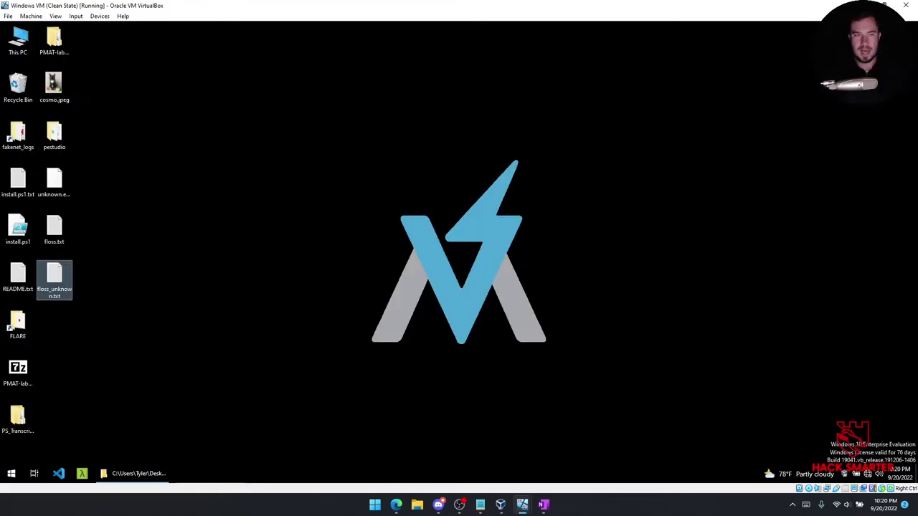
Stop INetSim on REMnux with Ctrl+C so it writes its report, then return to Windows.
{"action": "mouse_move", "coordinate": [519, 502]}
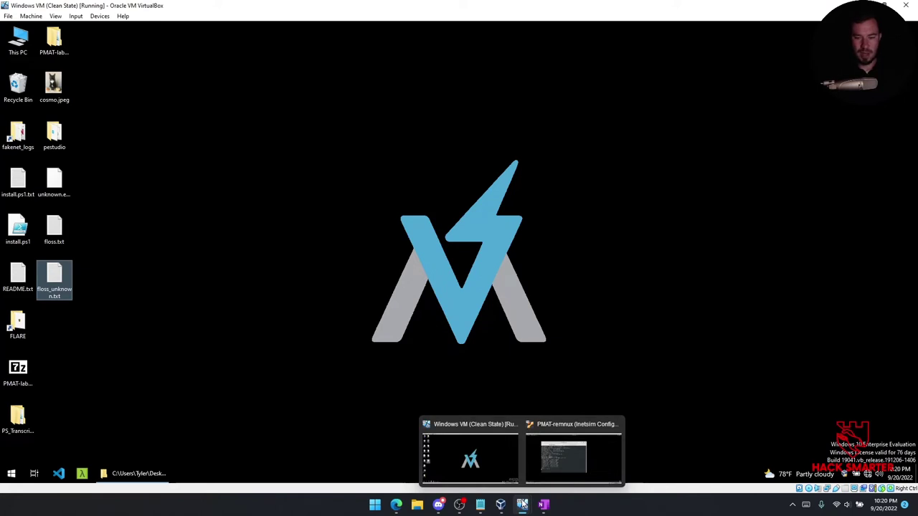
{"action": "left_click", "coordinate": [570, 453]}
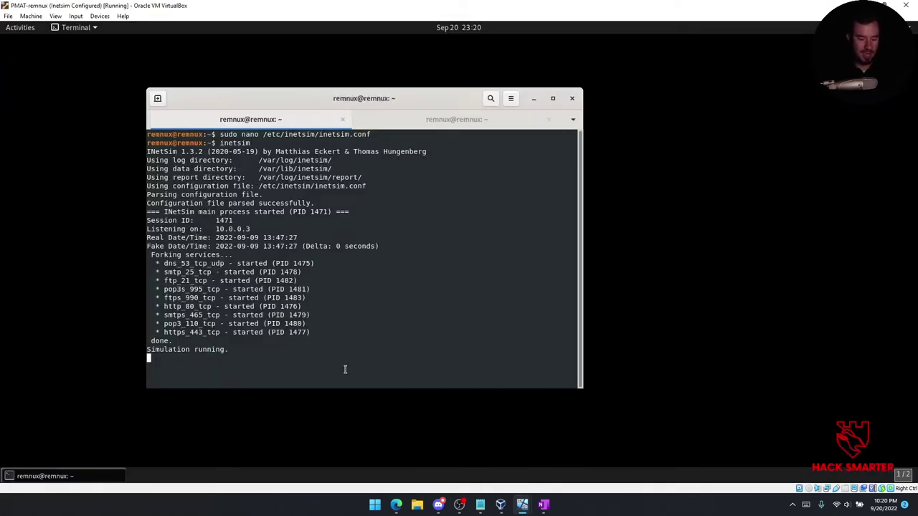
{"action": "key", "text": "ctrl+c"}
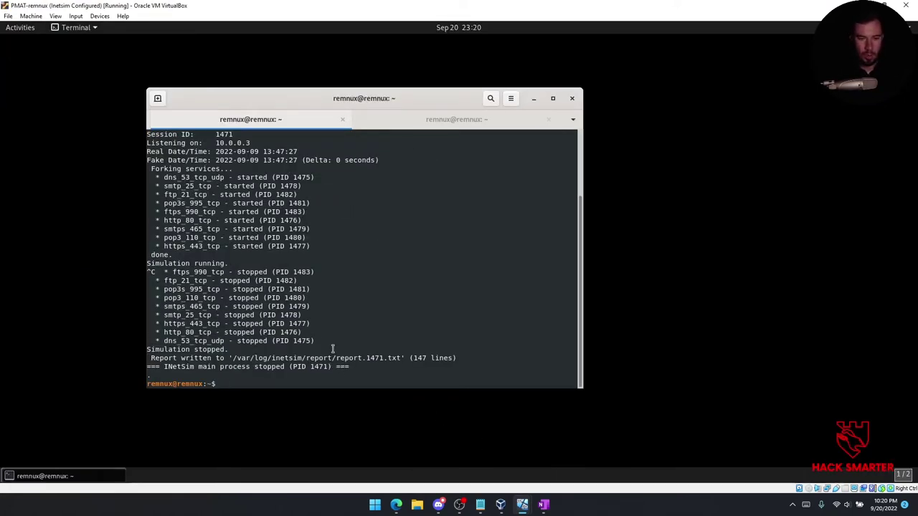
{"action": "mouse_move", "coordinate": [522, 503]}
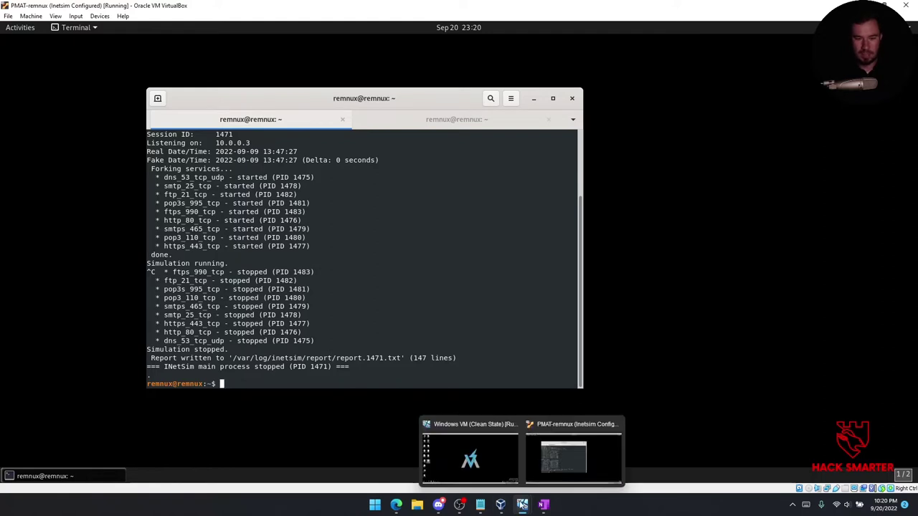
{"action": "left_click", "coordinate": [477, 462]}
Reopen Google Chrome, retry hacksmarter.com with INetSim stopped, then close the browser.
{"action": "left_click", "coordinate": [12, 473]}
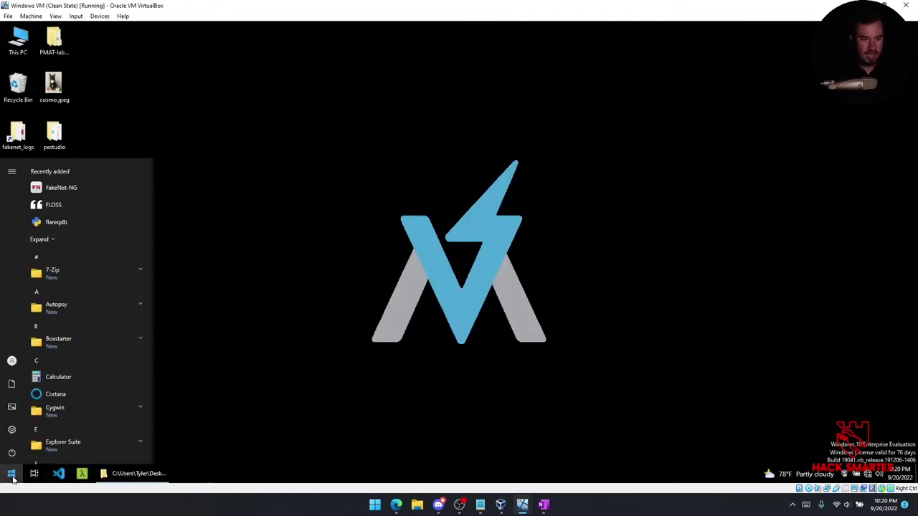
{"action": "type", "text": "chr"}
{"action": "left_click", "coordinate": [122, 223]}
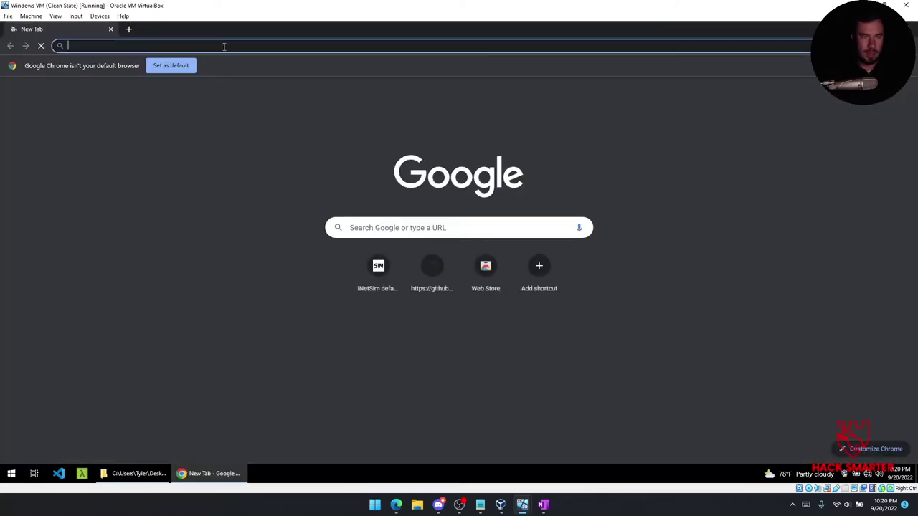
{"action": "type", "text": "hacksmarter.com"}
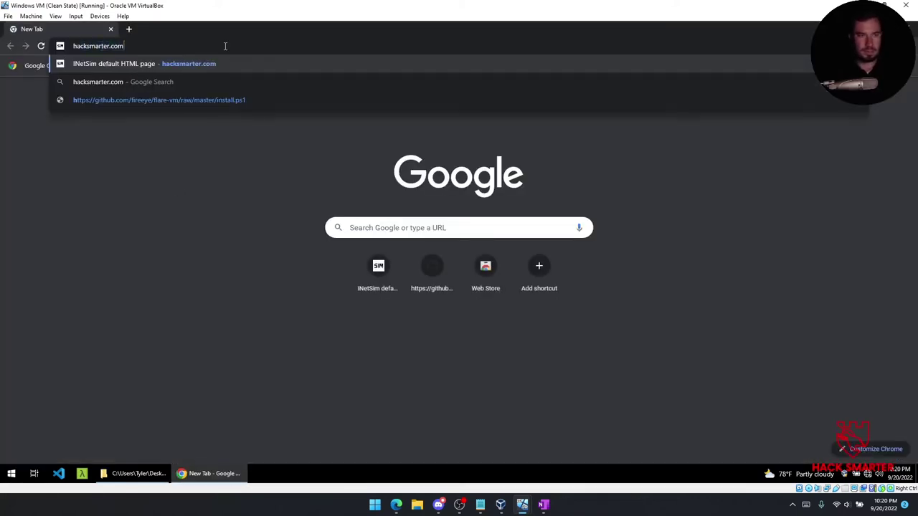
{"action": "key", "text": "Return"}
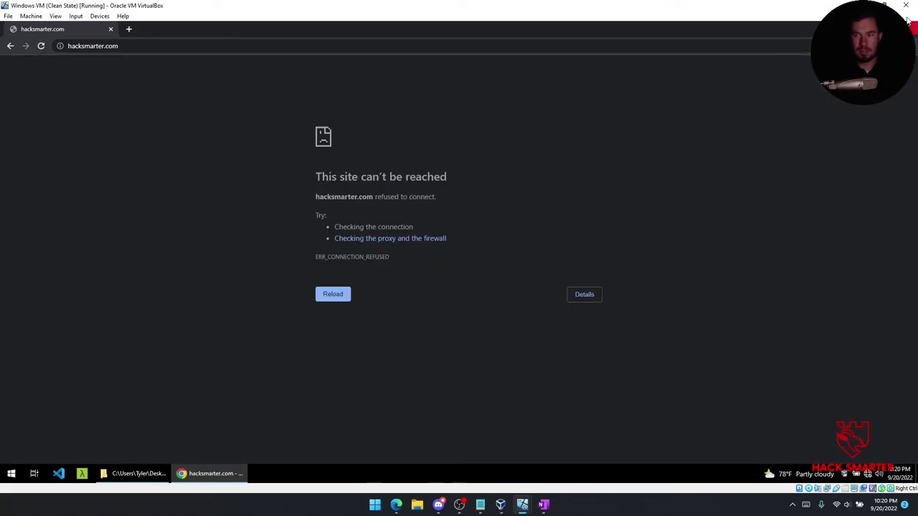
{"action": "left_click", "coordinate": [910, 31]}
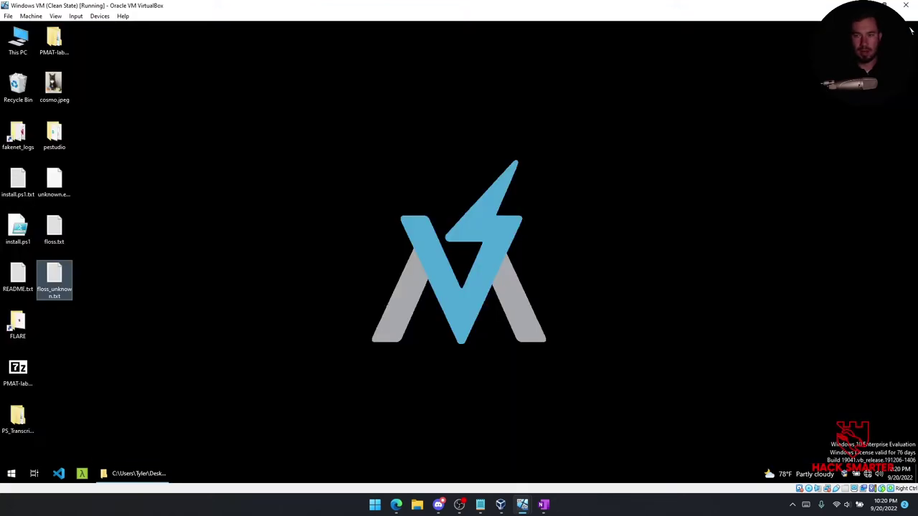
Delete floss.txt from the desktop and move floss_unknown.txt into its slot.
{"action": "left_click", "coordinate": [325, 182]}
{"action": "left_click", "coordinate": [59, 228]}
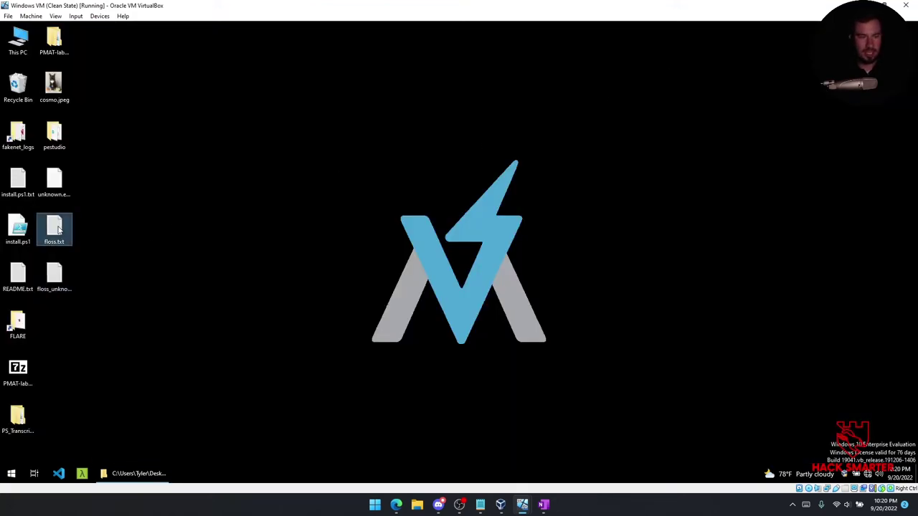
{"action": "key", "text": "Delete"}
{"action": "left_click_drag", "start_coordinate": [56, 272], "coordinate": [57, 230]}
{"action": "left_click", "coordinate": [124, 217]}
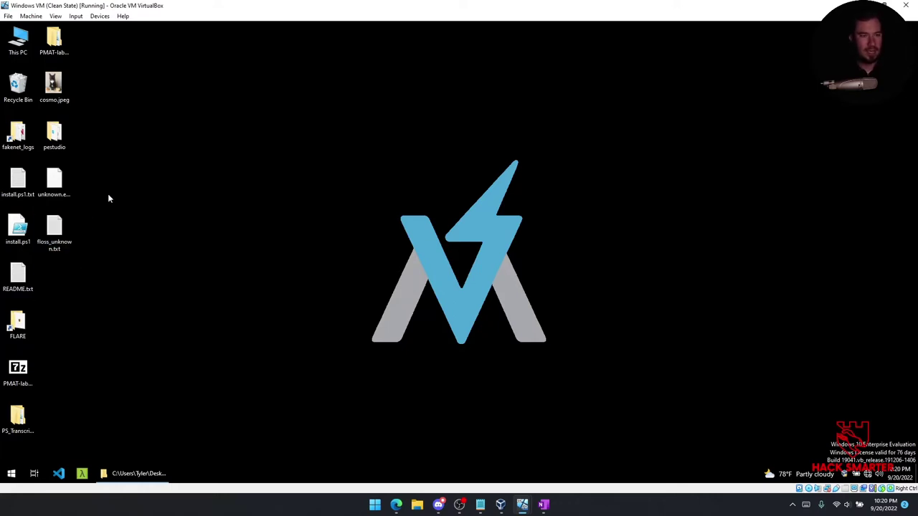
Rename unknown.exe.malz to unknown.exe, confirming the file extension change.
{"action": "left_click", "coordinate": [69, 178]}
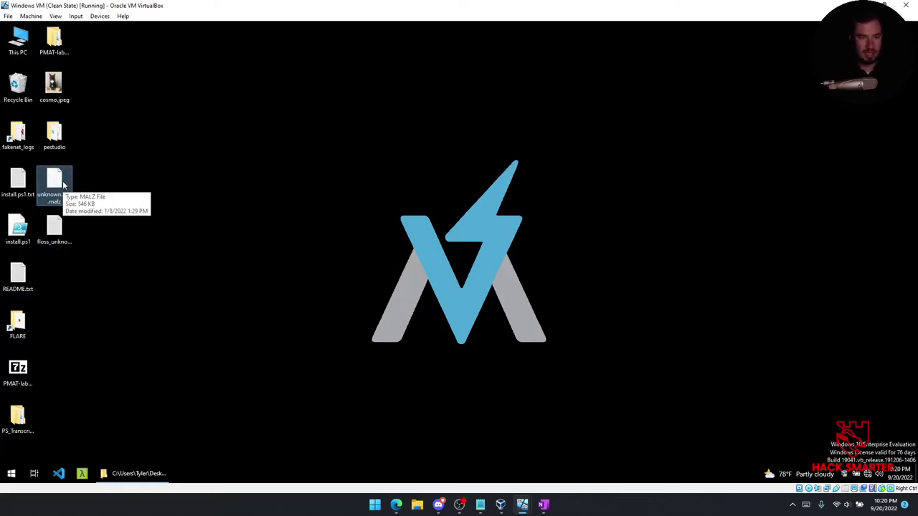
{"action": "right_click", "coordinate": [63, 185]}
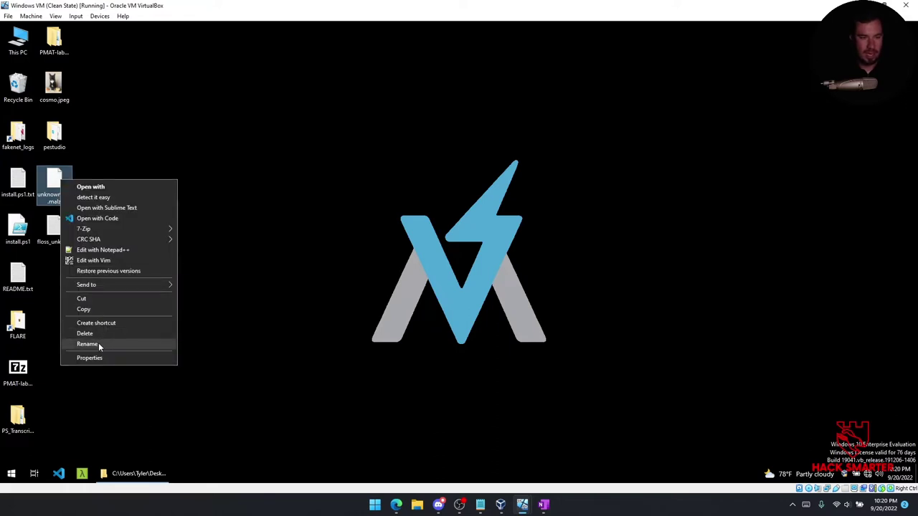
{"action": "left_click", "coordinate": [87, 344]}
{"action": "left_click", "coordinate": [68, 203]}
{"action": "key", "text": "BackSpace"}
{"action": "key", "text": "BackSpace"}
{"action": "key", "text": "BackSpace"}
{"action": "key", "text": "BackSpace"}
{"action": "key", "text": "Return"}
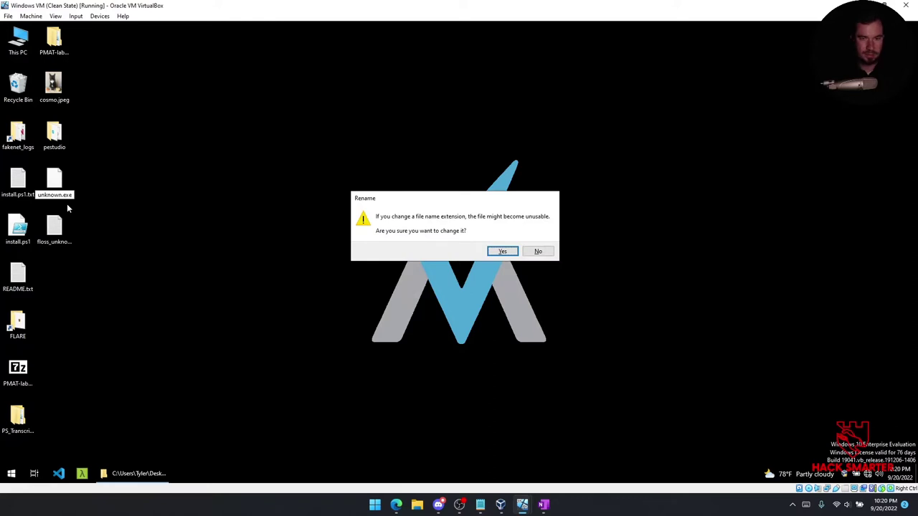
{"action": "left_click", "coordinate": [503, 252]}
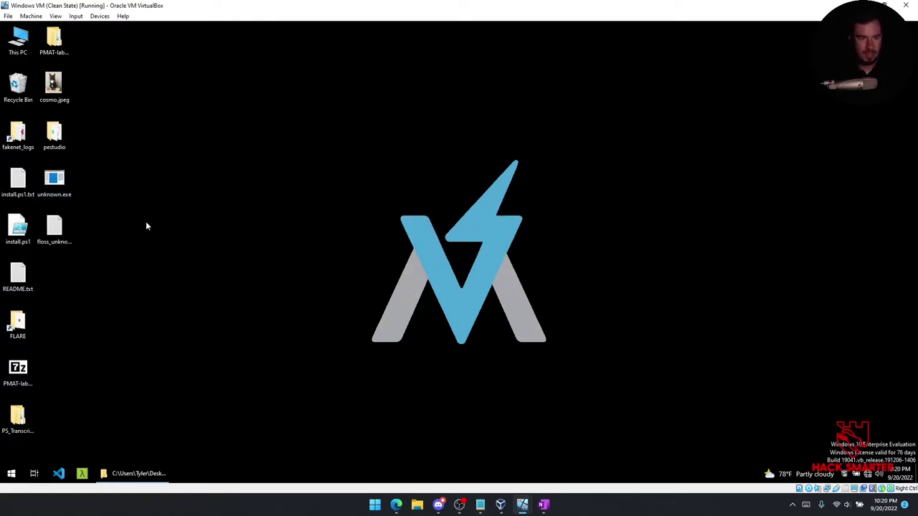
Bring OneNote up full-screen and review the Sikomode ReadMe challenge questions.
{"action": "left_click", "coordinate": [543, 504]}
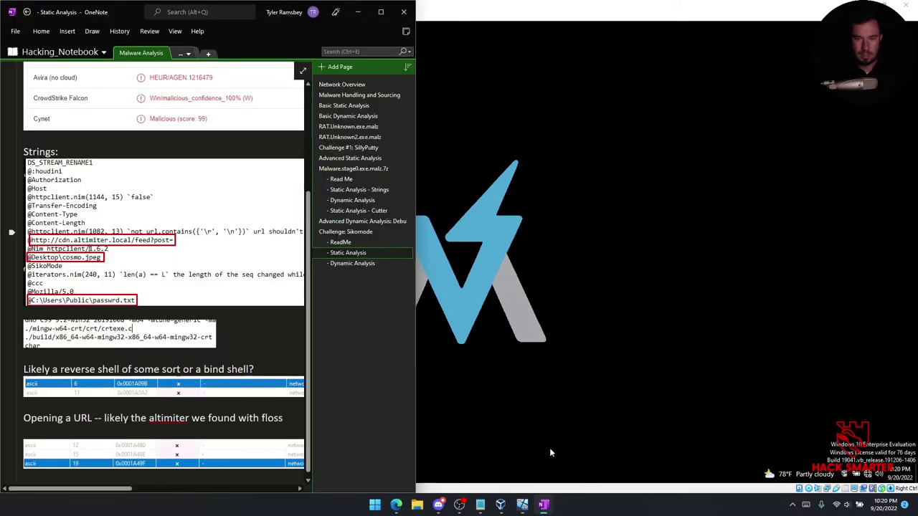
{"action": "left_click", "coordinate": [380, 12]}
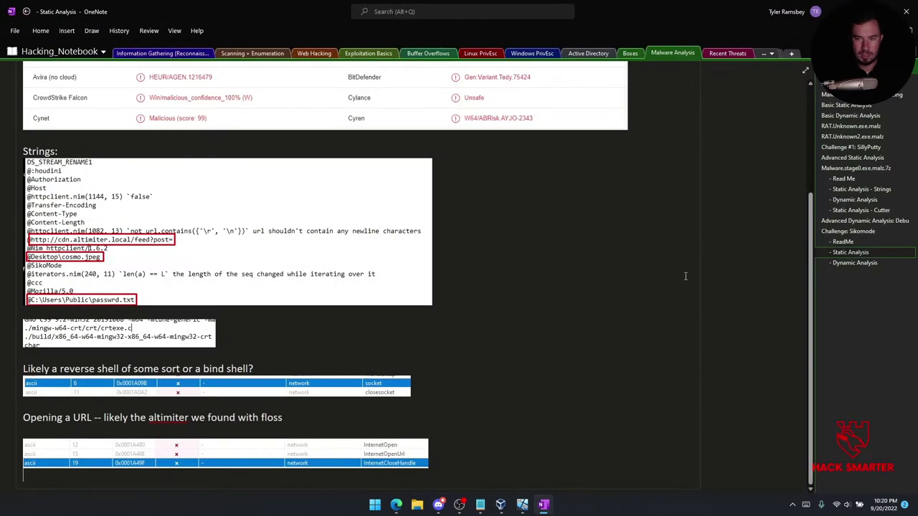
{"action": "scroll", "coordinate": [772, 251], "scroll_direction": "up", "scroll_amount": 2}
{"action": "scroll", "coordinate": [750, 301], "scroll_direction": "down", "scroll_amount": 4}
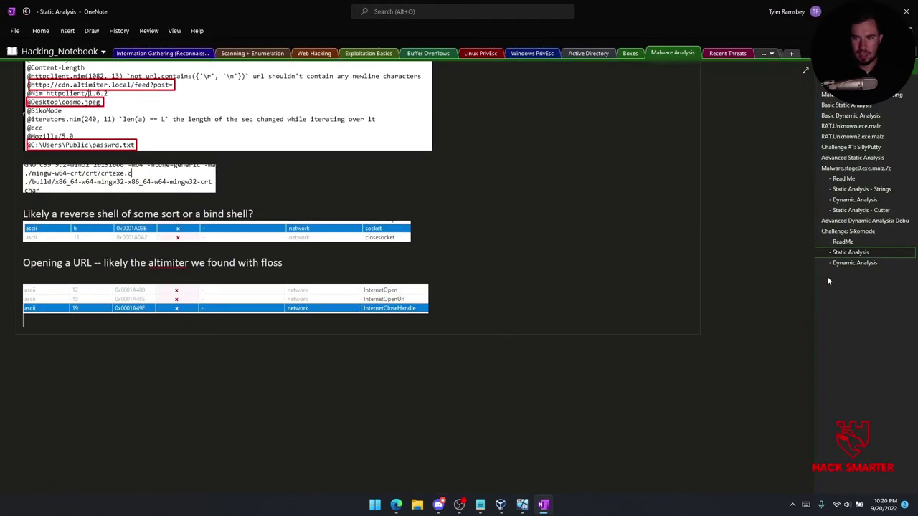
{"action": "scroll", "coordinate": [781, 245], "scroll_direction": "up", "scroll_amount": 3}
{"action": "left_click", "coordinate": [842, 242]}
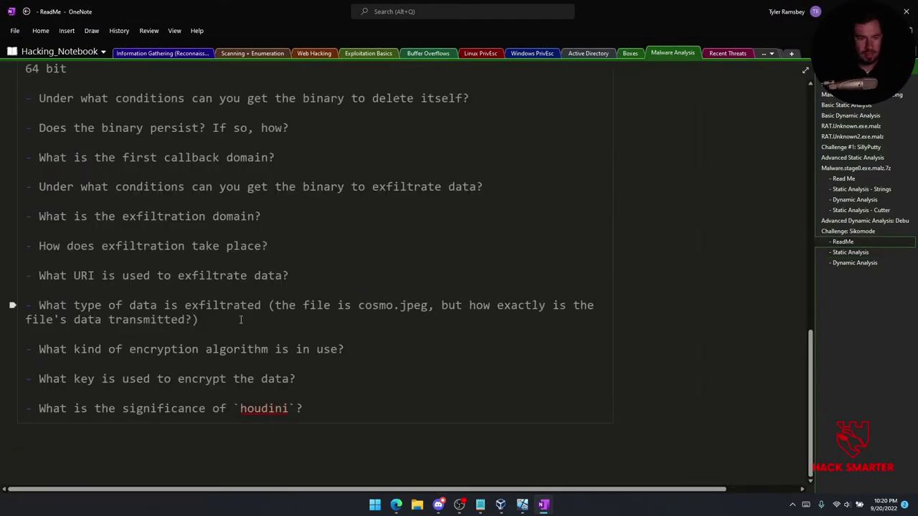
{"action": "scroll", "coordinate": [265, 307], "scroll_direction": "up", "scroll_amount": 5}
{"action": "scroll", "coordinate": [264, 307], "scroll_direction": "down", "scroll_amount": 5}
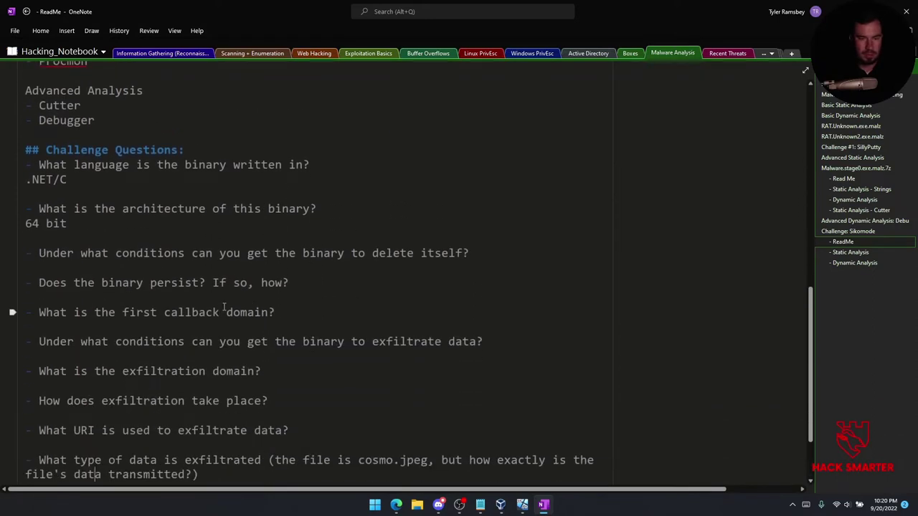
Open the empty Dynamic Analysis page, place the cursor in its body, and return to the VM.
{"action": "left_click", "coordinate": [853, 263]}
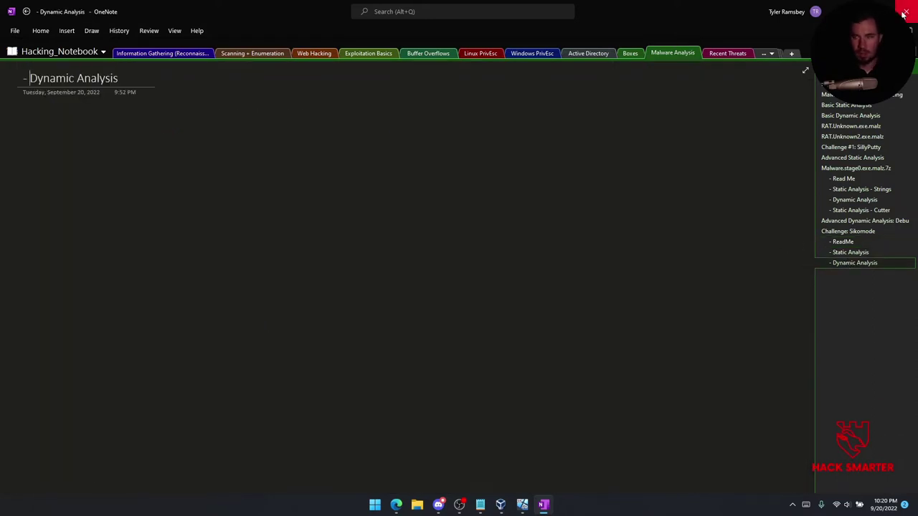
{"action": "left_click", "coordinate": [23, 111]}
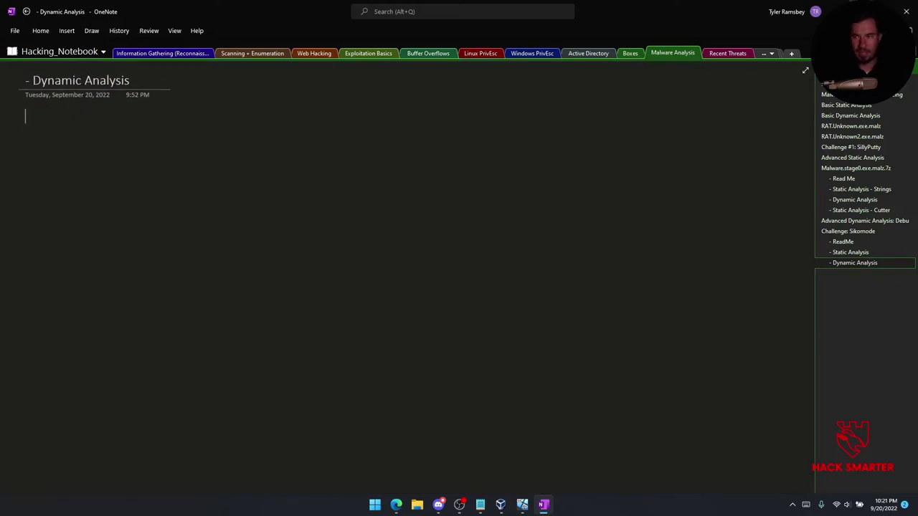
{"action": "key", "text": "alt+Tab"}
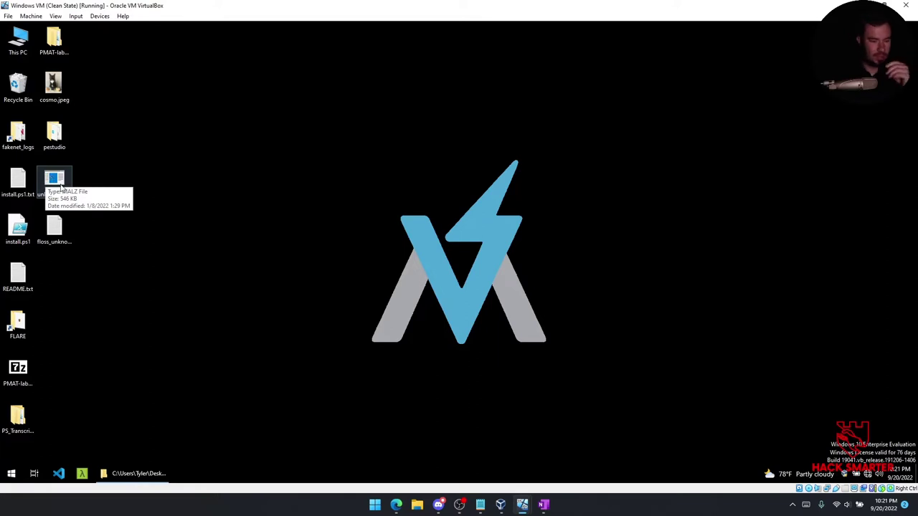
Run unknown.exe from the Windows desktop as administrator.
{"action": "right_click", "coordinate": [59, 184]}
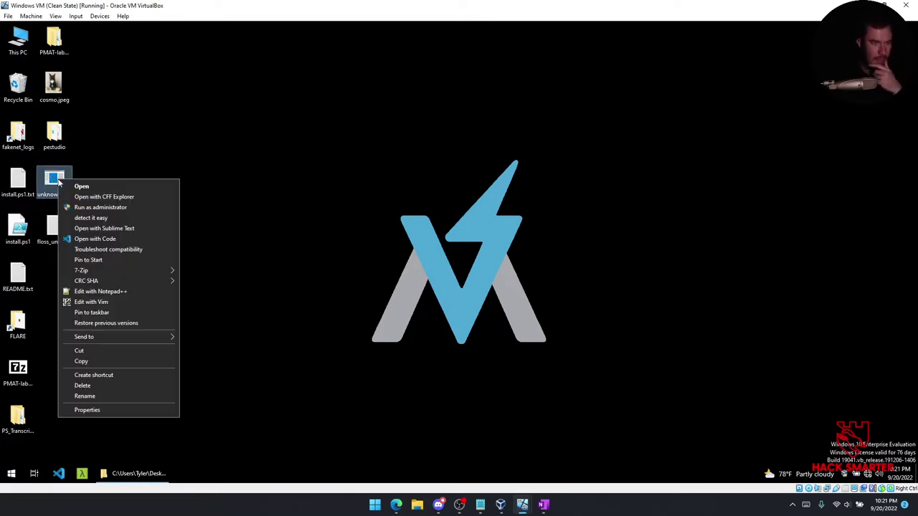
{"action": "left_click", "coordinate": [110, 208]}
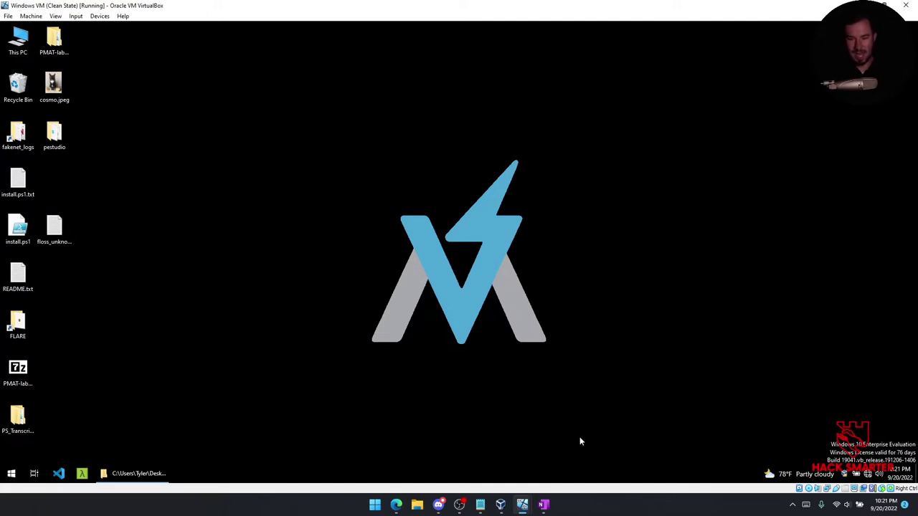
Under the ReadMe's delete-itself question, type 'If the .exe is launched without an internet connection, it will delete its'.
{"action": "mouse_move", "coordinate": [543, 504]}
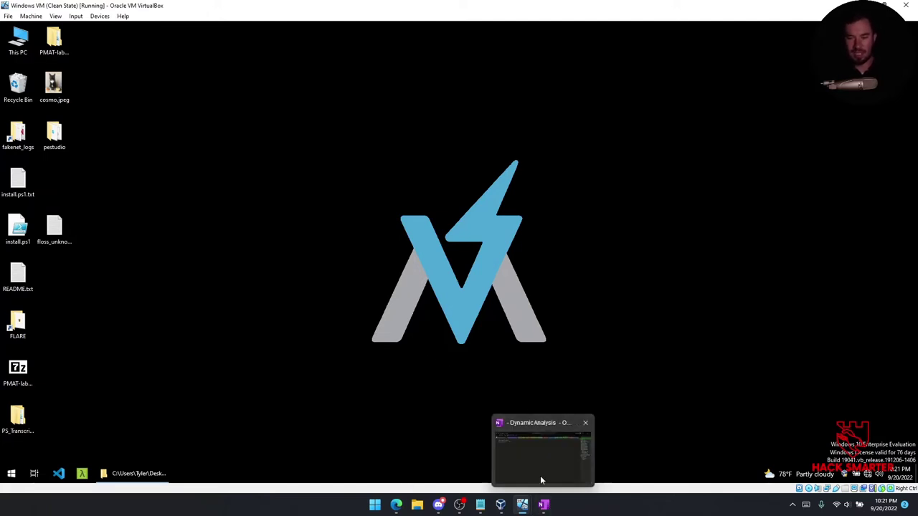
{"action": "left_click", "coordinate": [541, 481]}
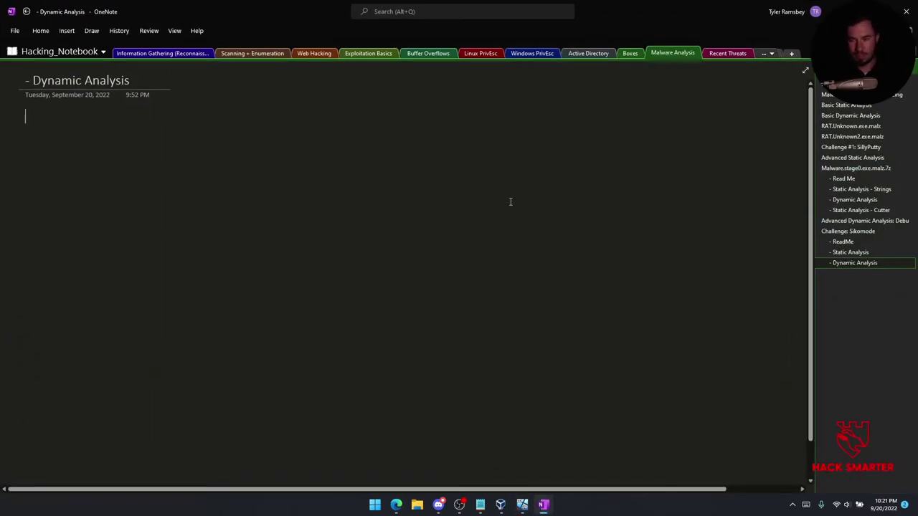
{"action": "left_click", "coordinate": [837, 242]}
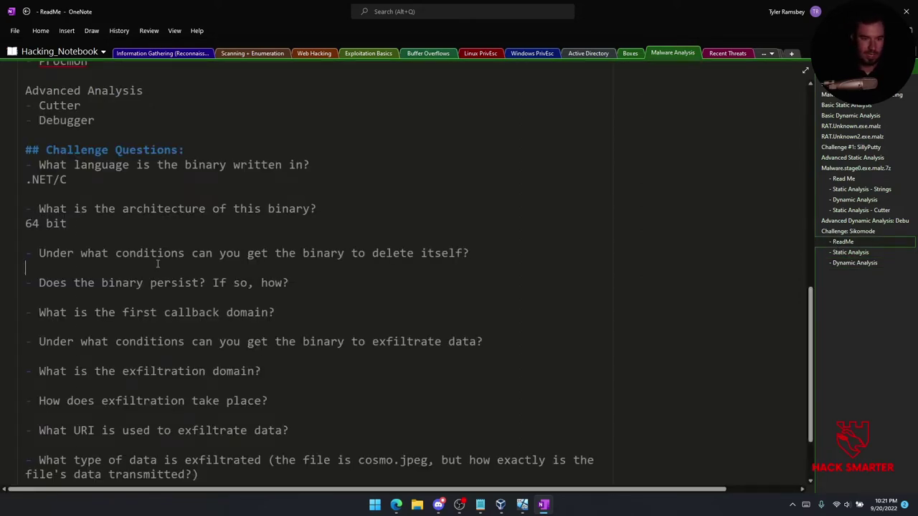
{"action": "key", "text": "Return"}
{"action": "type", "text": "If the"}
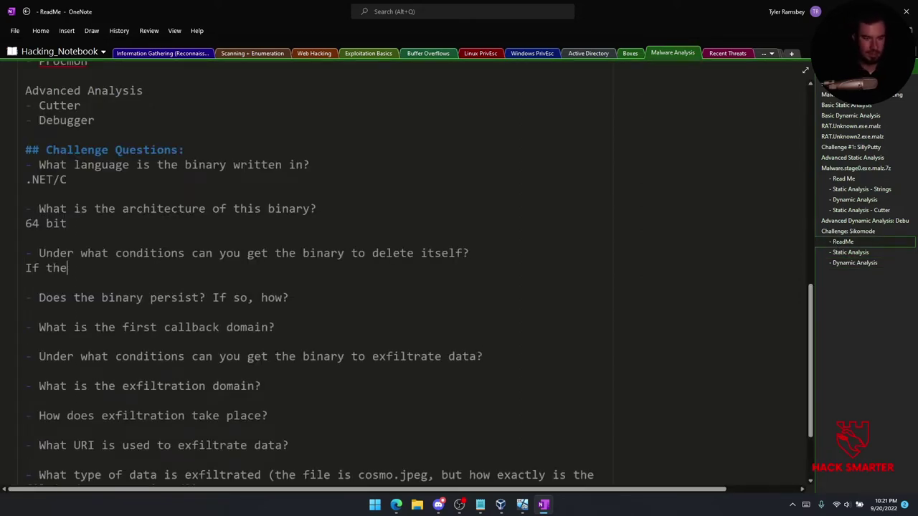
{"action": "type", "text": " .exe is launched without an internet connection, it wi"}
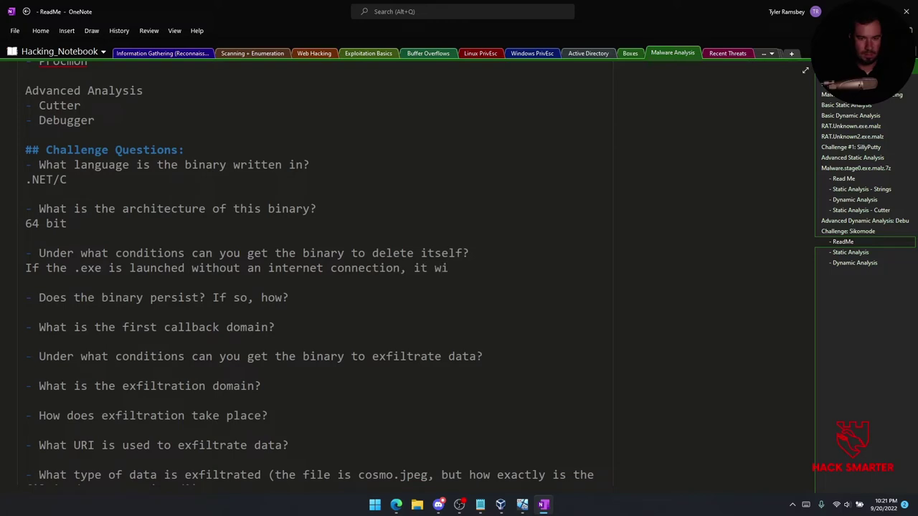
{"action": "type", "text": "ll delete itself"}
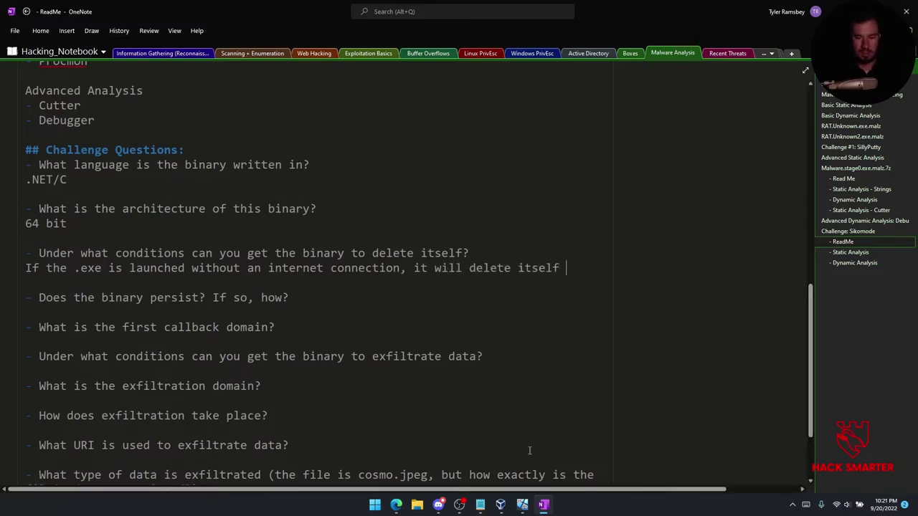
Run 'sudo inetsim' in the REMnux terminal to restart INetSim.
{"action": "mouse_move", "coordinate": [522, 505]}
{"action": "left_click", "coordinate": [569, 453]}
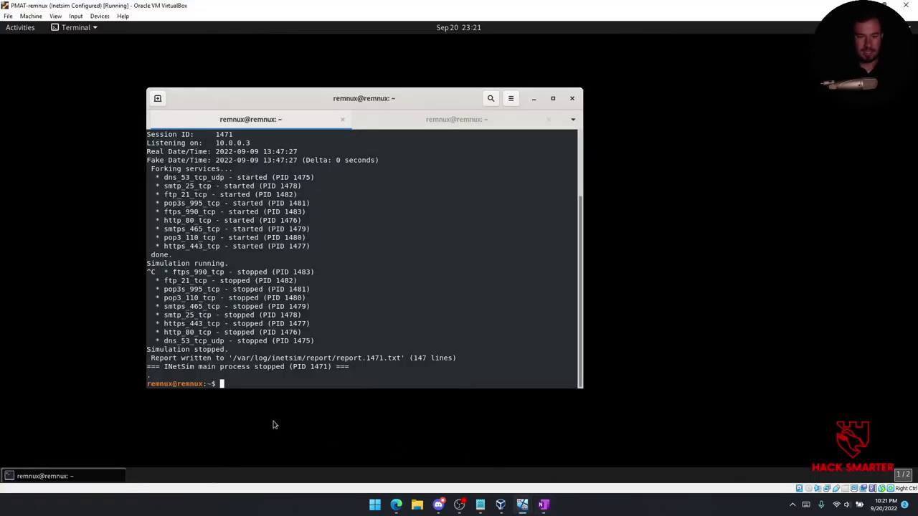
{"action": "type", "text": "sudo inetsim"}
{"action": "key", "text": "Return"}
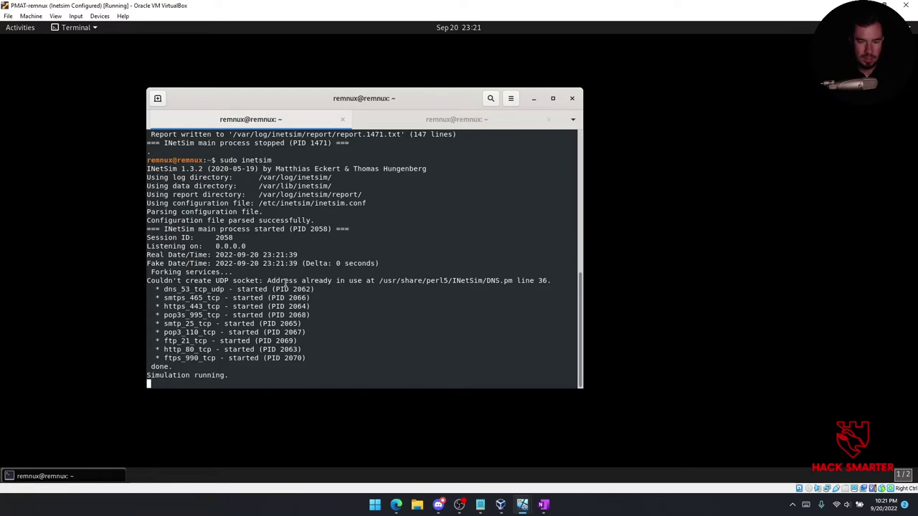
Close the terminal and power off REMnux, restoring the Inetsim Configured snapshot.
{"action": "left_click", "coordinate": [571, 98]}
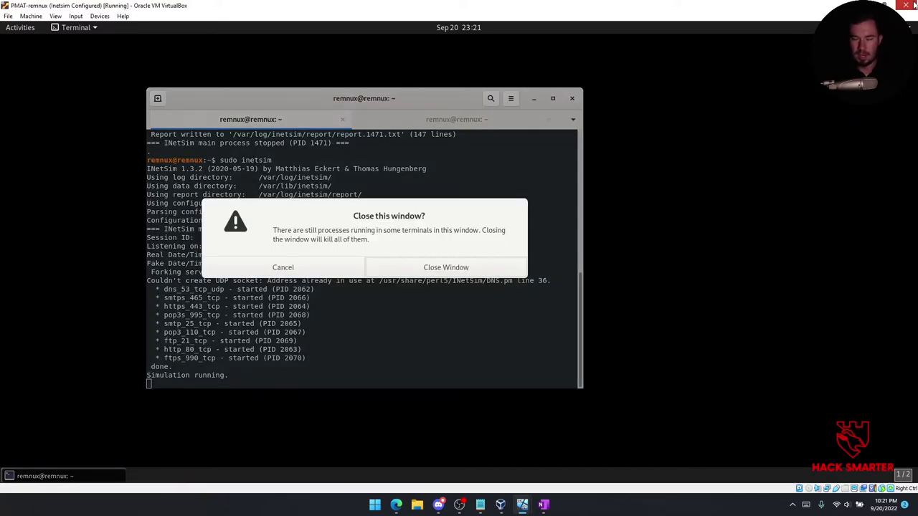
{"action": "left_click", "coordinate": [909, 5]}
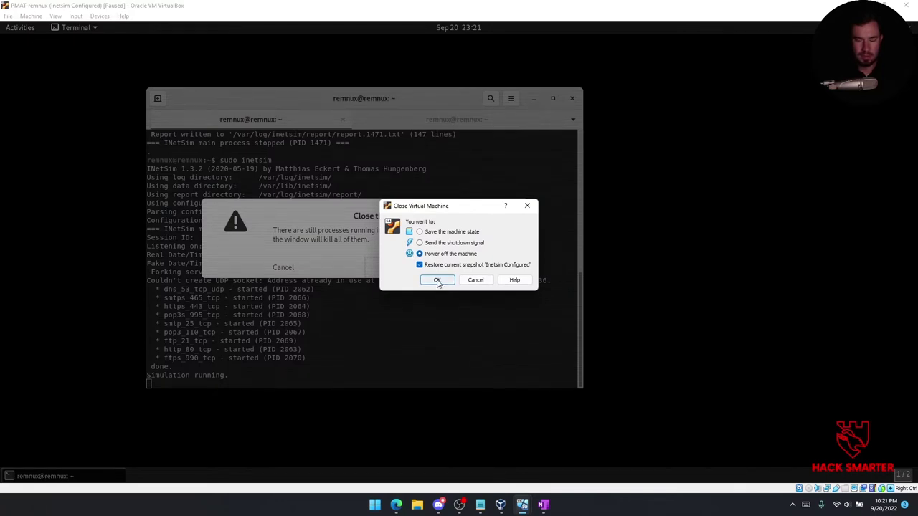
{"action": "left_click", "coordinate": [437, 280]}
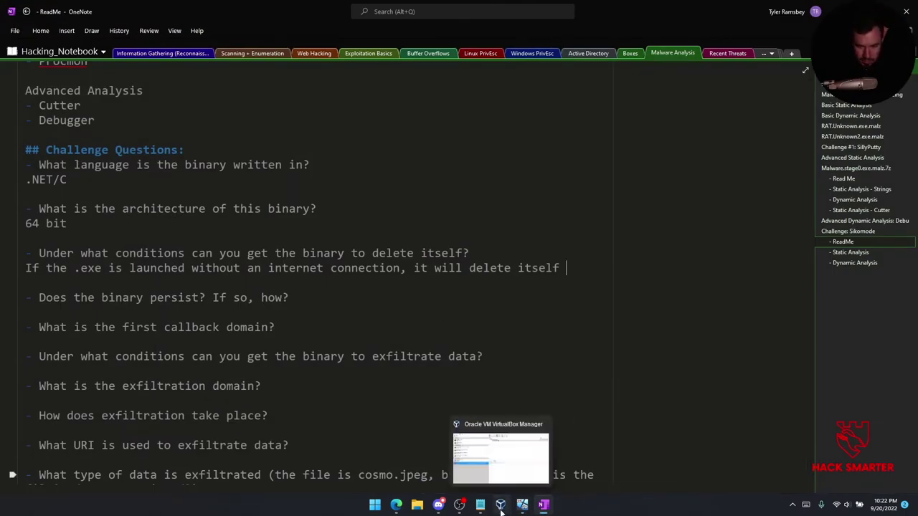
{"action": "left_click", "coordinate": [500, 505]}
Select PMAT-remnux in VirtualBox Manager and start it.
{"action": "left_click", "coordinate": [180, 269]}
{"action": "left_click", "coordinate": [186, 298]}
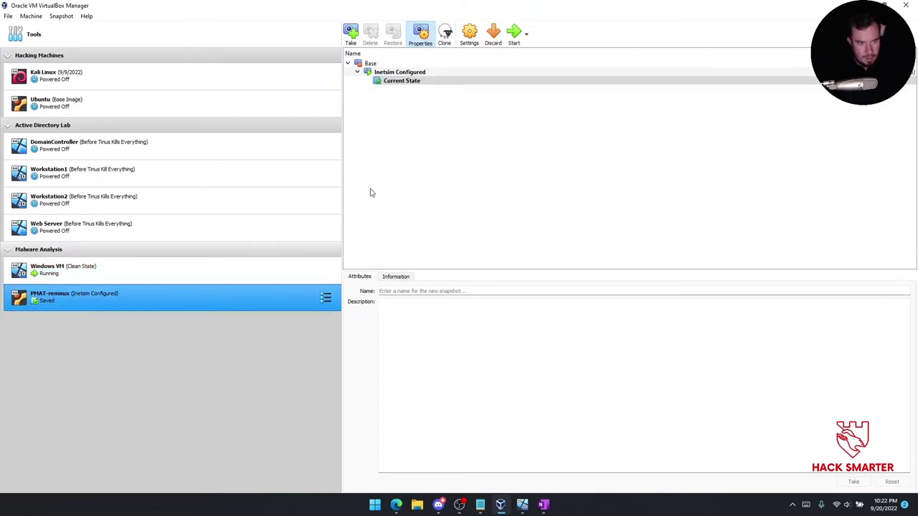
{"action": "left_click", "coordinate": [514, 32]}
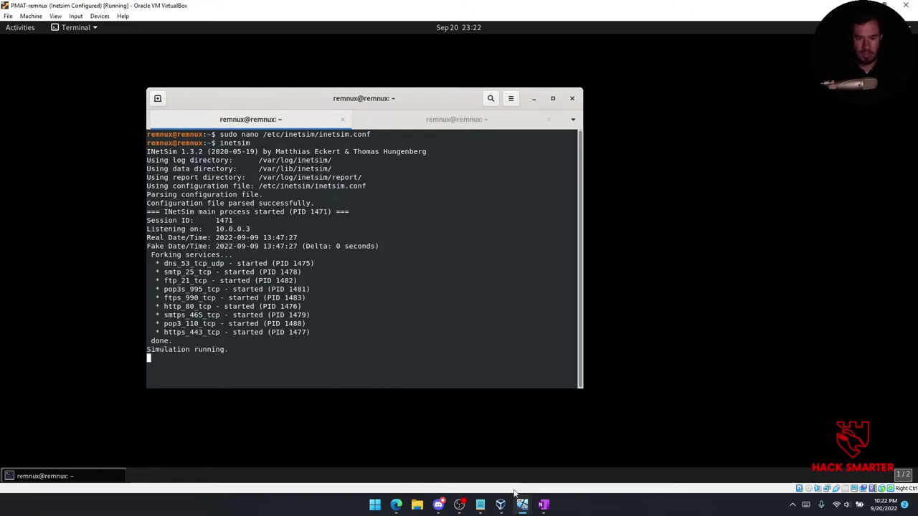
Load hacksmarter.com in Chrome on the Windows VM to confirm INetSim responds, then close Chrome.
{"action": "mouse_move", "coordinate": [522, 505]}
{"action": "left_click", "coordinate": [463, 459]}
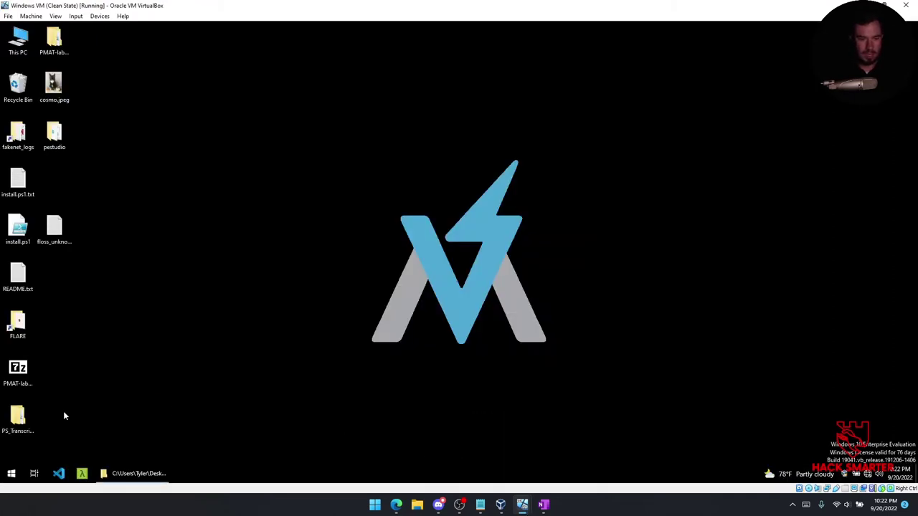
{"action": "left_click", "coordinate": [12, 474]}
{"action": "type", "text": "chro"}
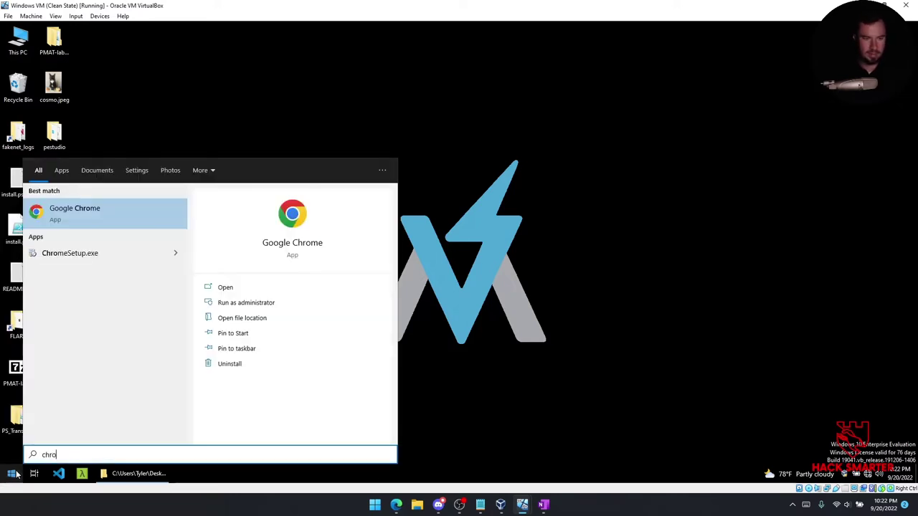
{"action": "left_click", "coordinate": [126, 207]}
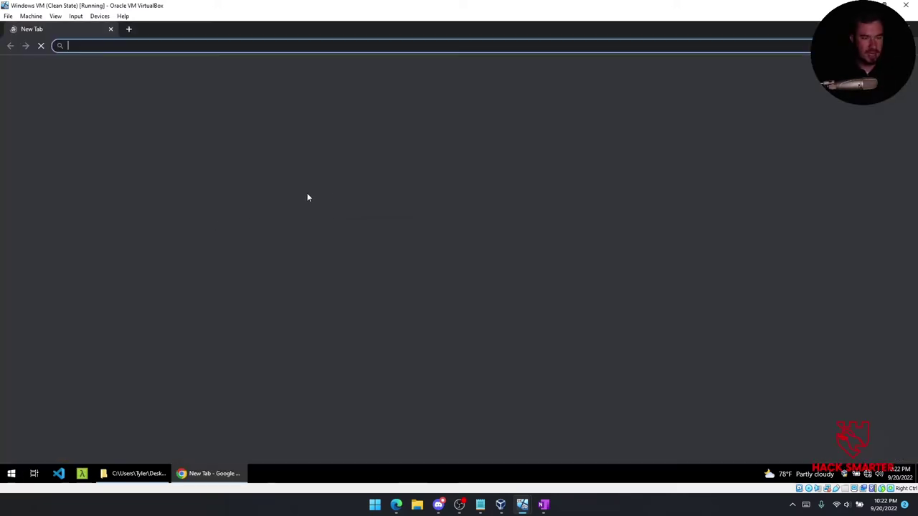
{"action": "type", "text": "hacksmarter.com"}
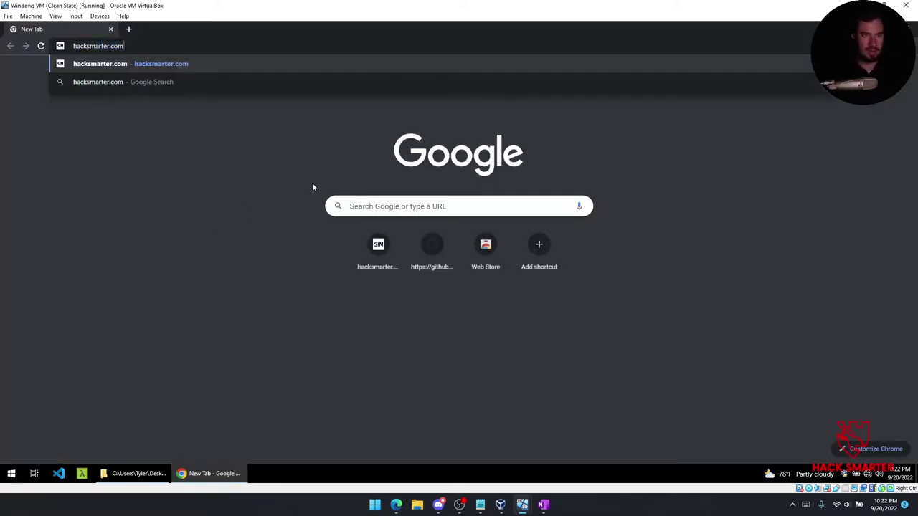
{"action": "key", "text": "Return"}
{"action": "left_click", "coordinate": [905, 29]}
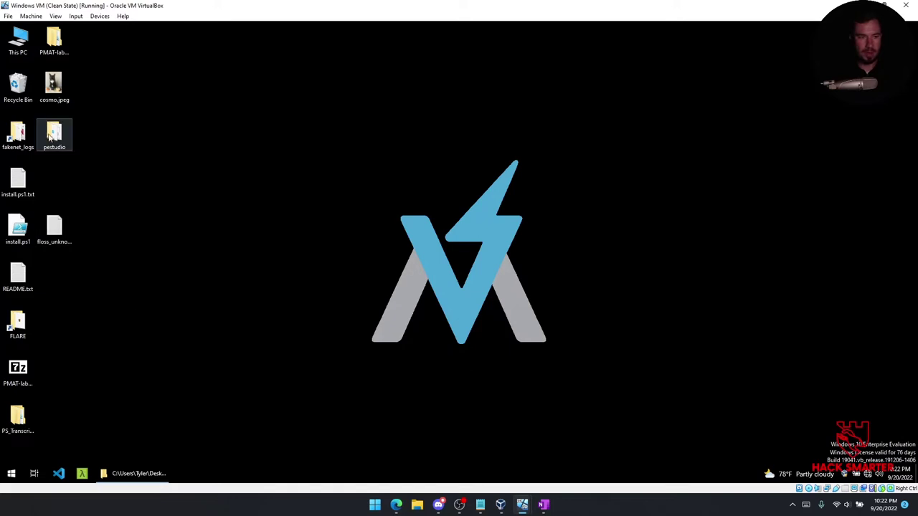
Extract unknown.exe.malz from PMAT-labs-main\labs\2-3.Challenge-SikoMode\unknown.exe.7z with the archive password.
{"action": "double_click", "coordinate": [54, 41]}
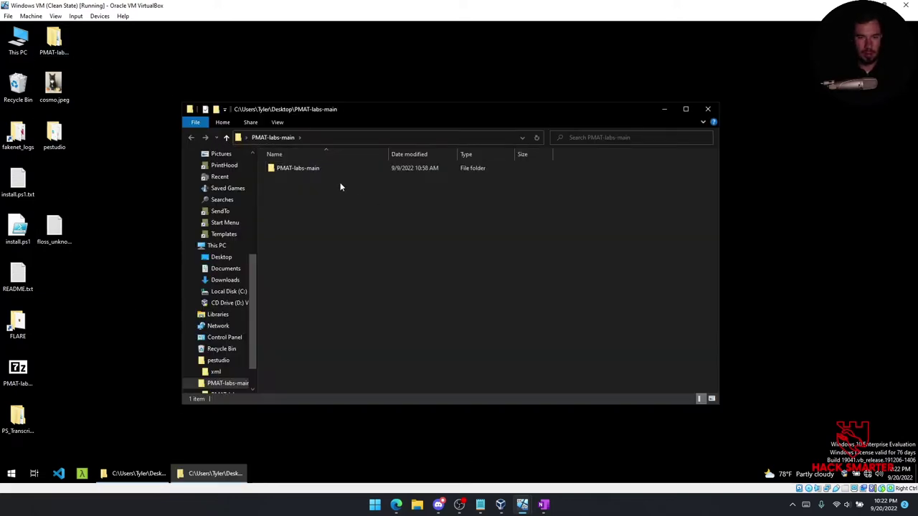
{"action": "double_click", "coordinate": [321, 167]}
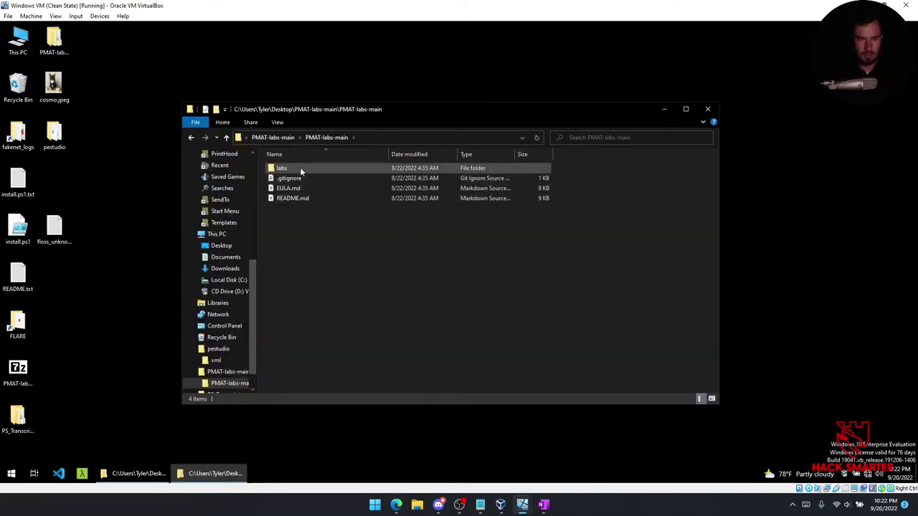
{"action": "double_click", "coordinate": [299, 167]}
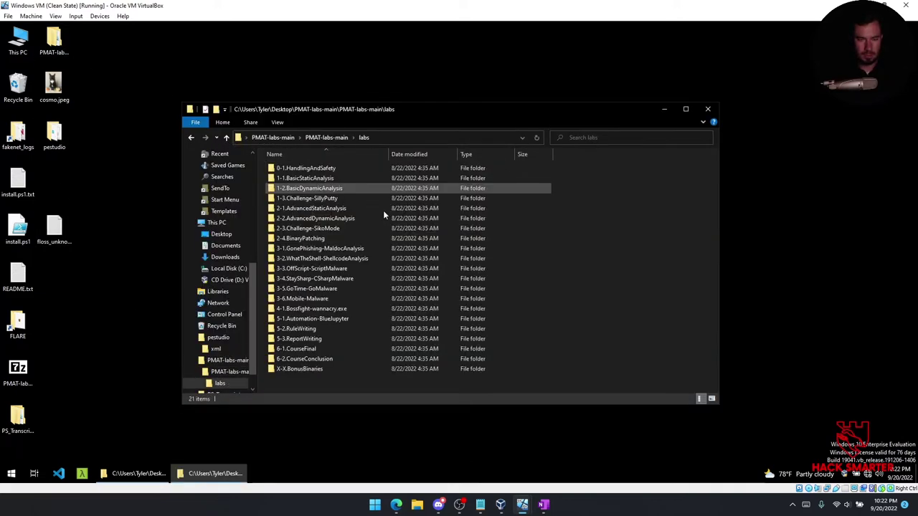
{"action": "double_click", "coordinate": [320, 229]}
{"action": "double_click", "coordinate": [309, 198]}
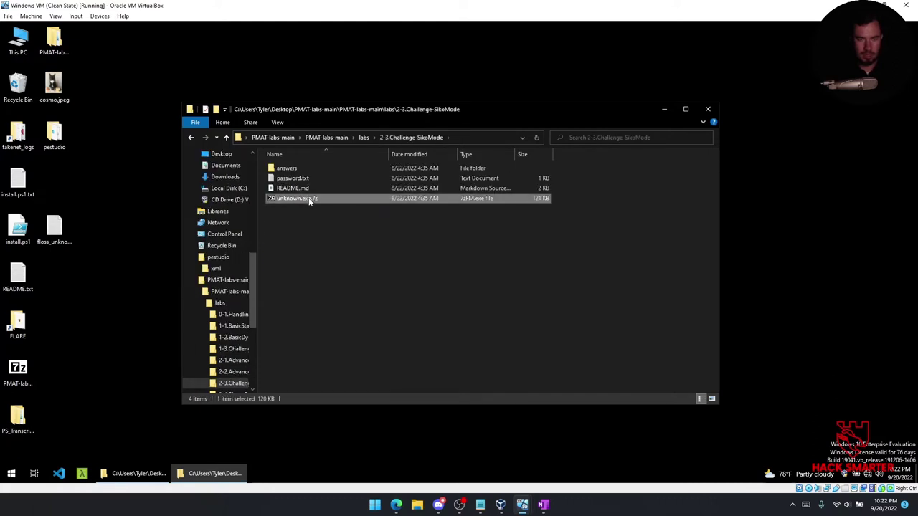
{"action": "double_click", "coordinate": [275, 180]}
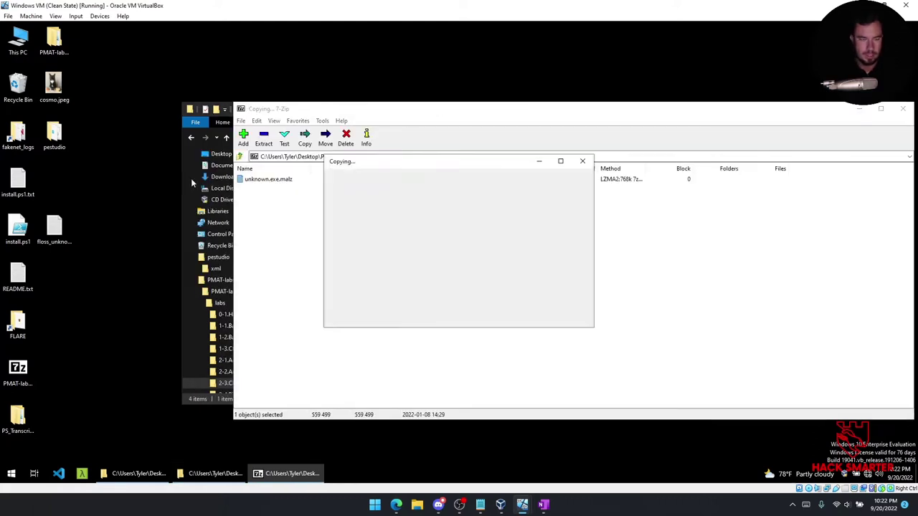
{"action": "key", "text": "Return"}
Close the 7-Zip and Explorer windows, place unknown.exe.malz on the desktop, and return to REMnux.
{"action": "left_click", "coordinate": [902, 108]}
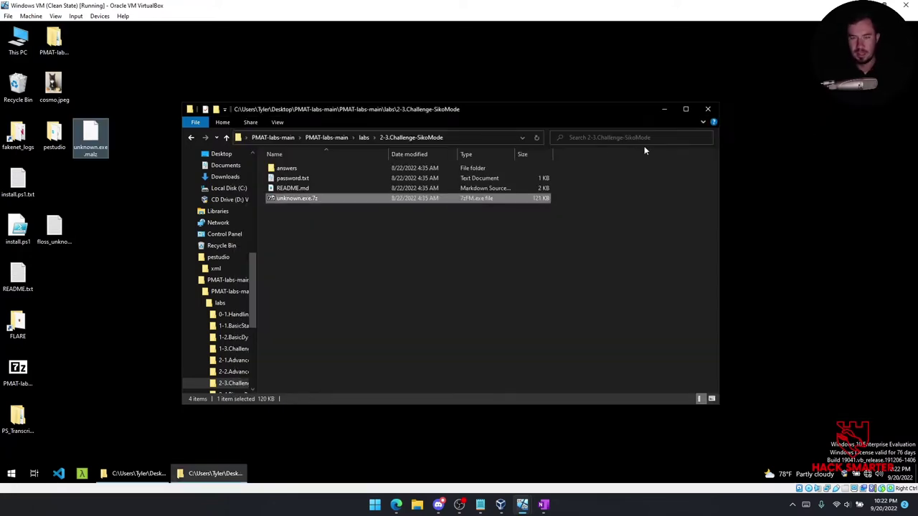
{"action": "left_click", "coordinate": [708, 109]}
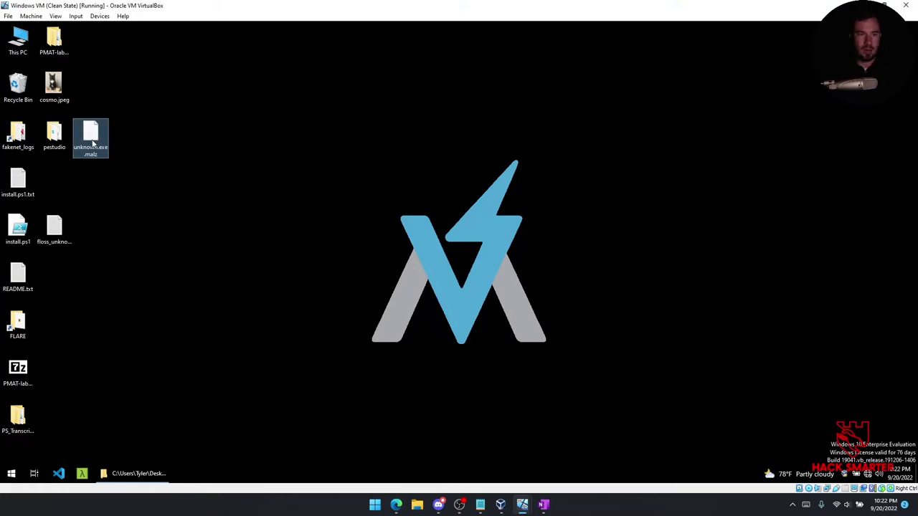
{"action": "left_click_drag", "start_coordinate": [93, 142], "coordinate": [166, 189]}
{"action": "left_click", "coordinate": [370, 264]}
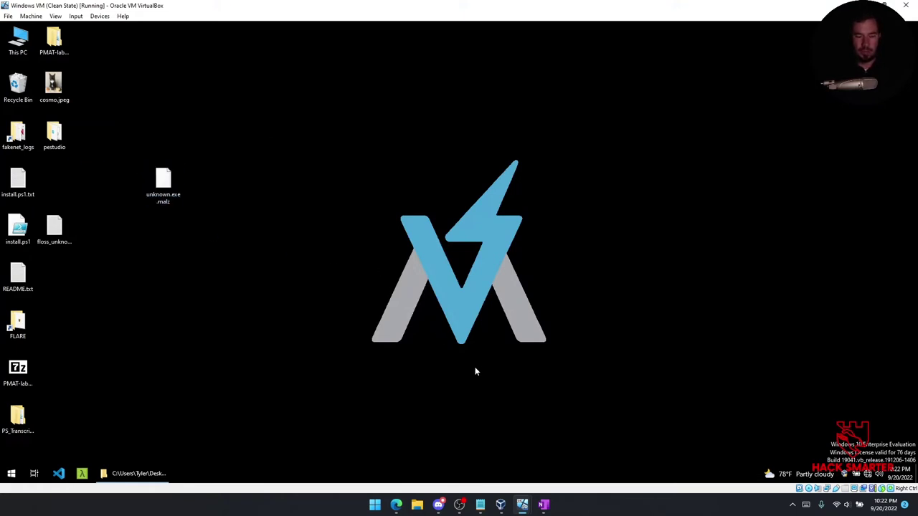
{"action": "mouse_move", "coordinate": [526, 507]}
{"action": "left_click", "coordinate": [566, 453]}
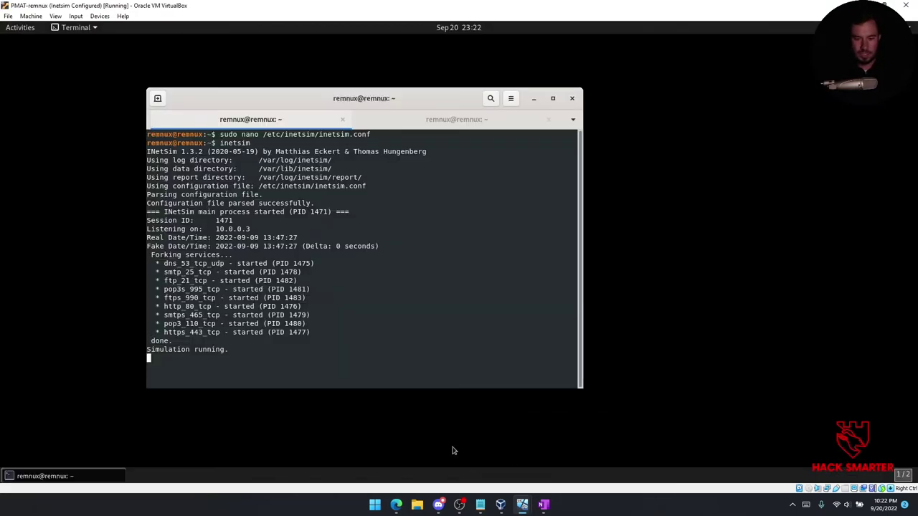
Launch Wireshark and start a live capture on the enp0s3 interface.
{"action": "left_click", "coordinate": [28, 32]}
{"action": "left_click", "coordinate": [423, 54]}
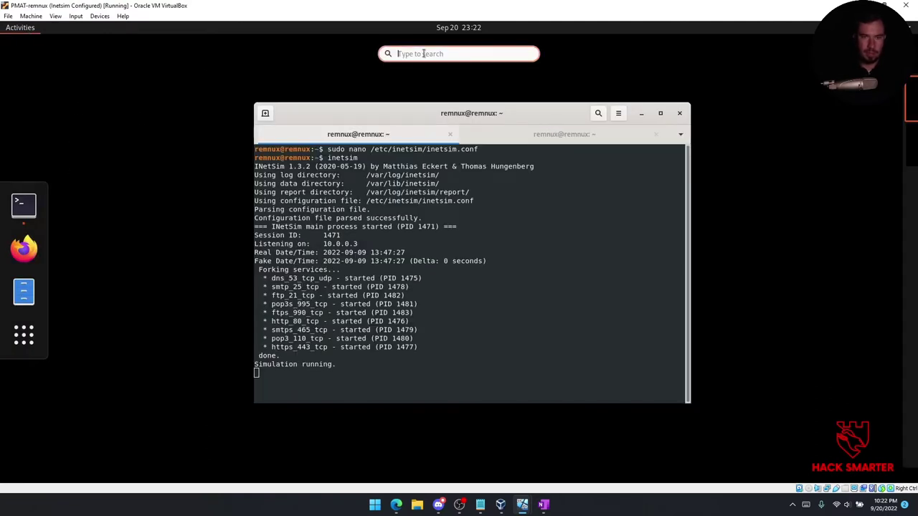
{"action": "type", "text": "wireshark"}
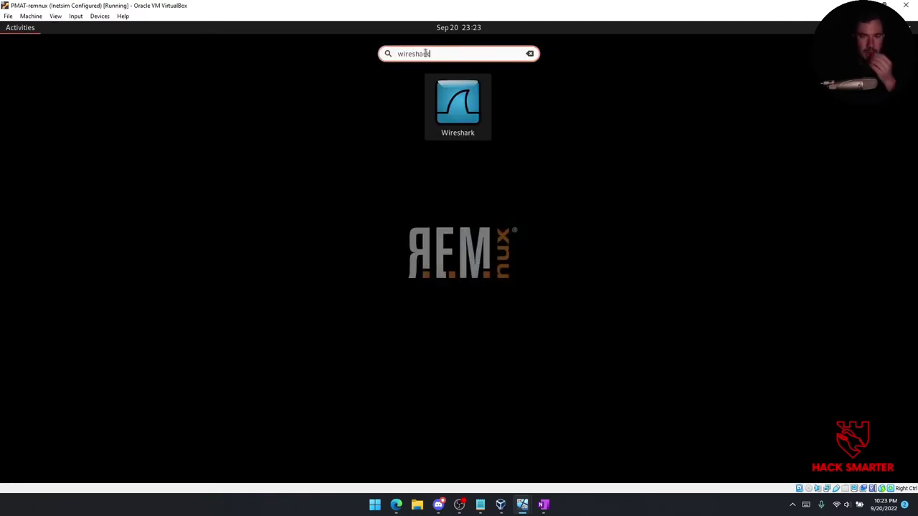
{"action": "left_click", "coordinate": [454, 96]}
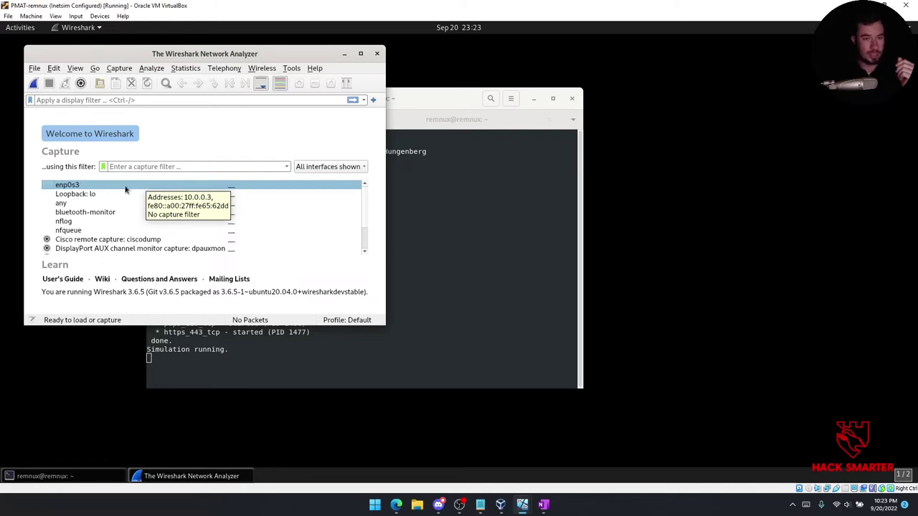
{"action": "double_click", "coordinate": [122, 190]}
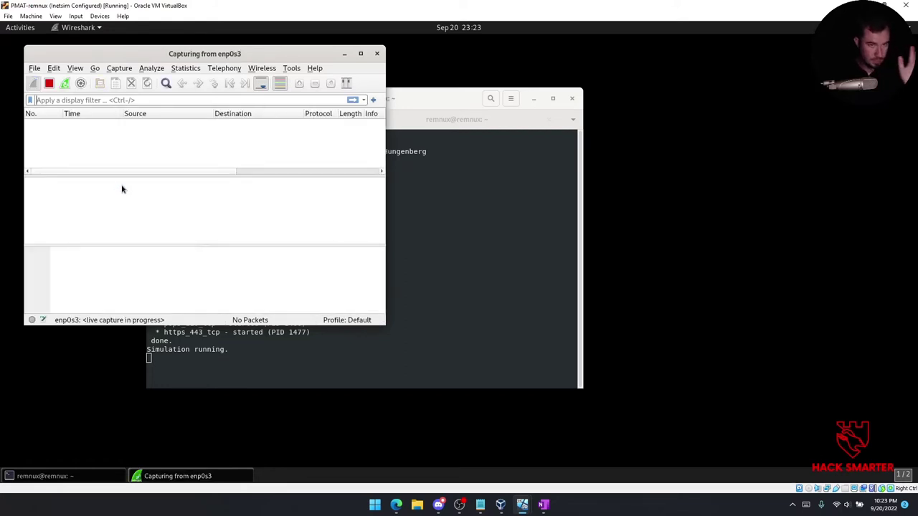
Maximize the Wireshark window and switch to the Windows VM.
{"action": "left_click_drag", "start_coordinate": [338, 63], "coordinate": [379, 83]}
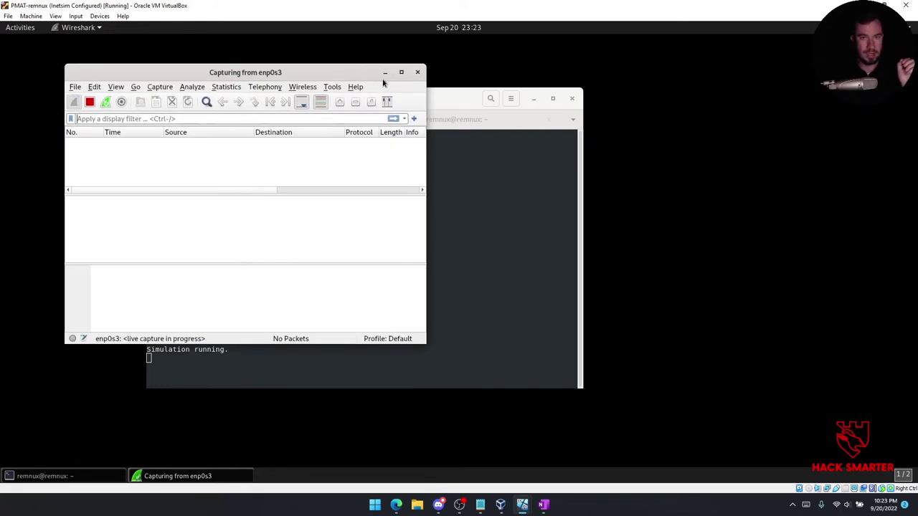
{"action": "double_click", "coordinate": [354, 75]}
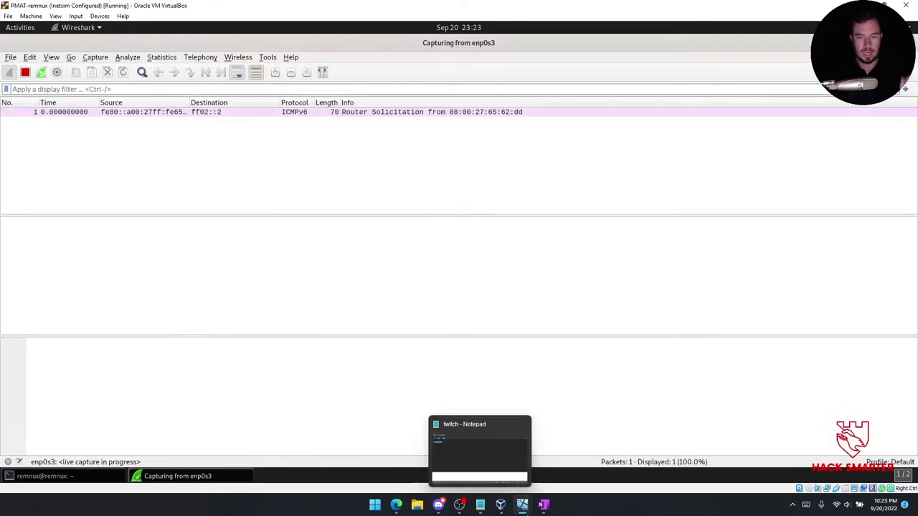
{"action": "mouse_move", "coordinate": [522, 504]}
{"action": "left_click", "coordinate": [456, 468]}
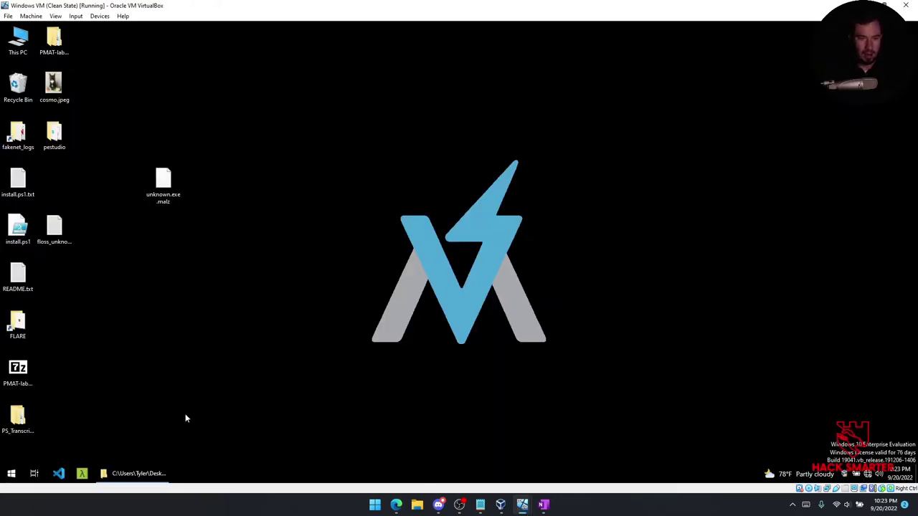
Launch Process Monitor and move its window aside to check unknown.exe.malz on the desktop.
{"action": "left_click", "coordinate": [13, 476]}
{"action": "type", "text": "procmon"}
{"action": "left_click", "coordinate": [95, 215]}
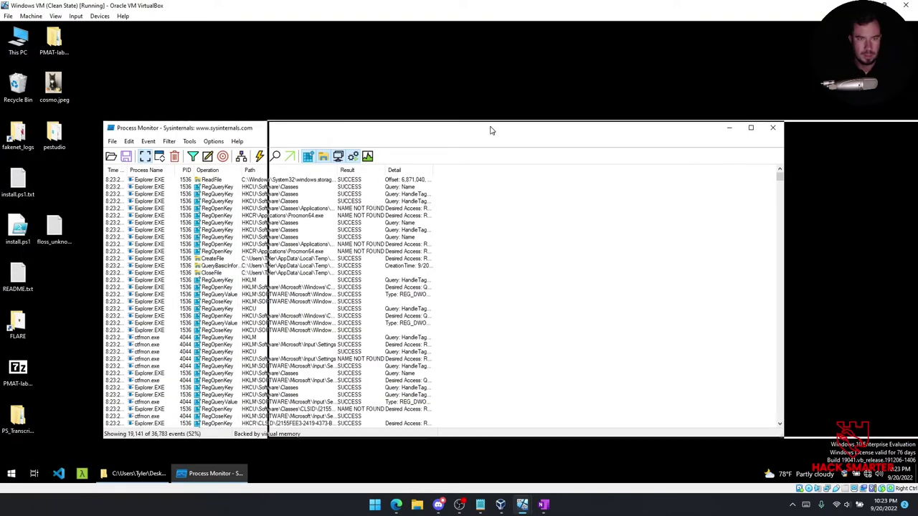
{"action": "left_click_drag", "start_coordinate": [491, 131], "coordinate": [657, 130]}
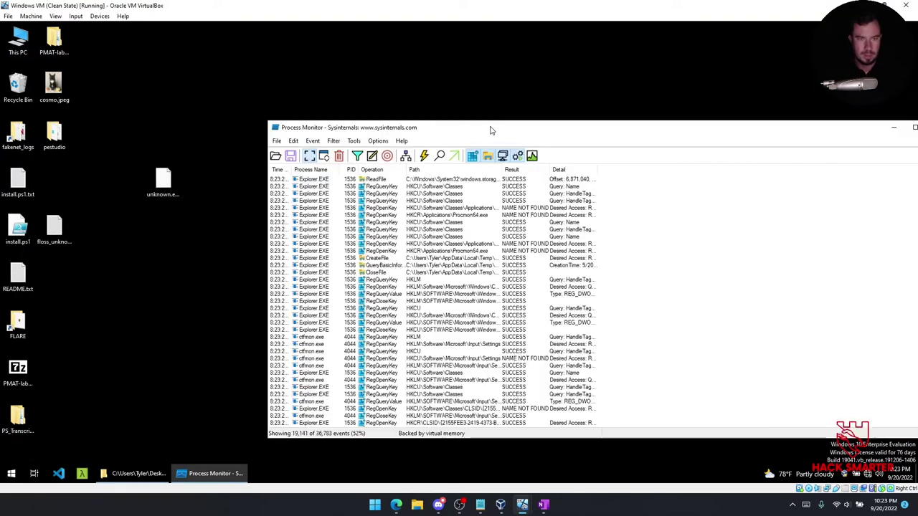
{"action": "left_click", "coordinate": [164, 182]}
{"action": "right_click", "coordinate": [165, 182]}
{"action": "left_click", "coordinate": [222, 136]}
{"action": "left_click", "coordinate": [401, 133]}
{"action": "left_click_drag", "start_coordinate": [402, 133], "coordinate": [339, 130]}
Add a Procmon filter: Process Name contains unknown.exe, Include, then apply it.
{"action": "left_click", "coordinate": [295, 152]}
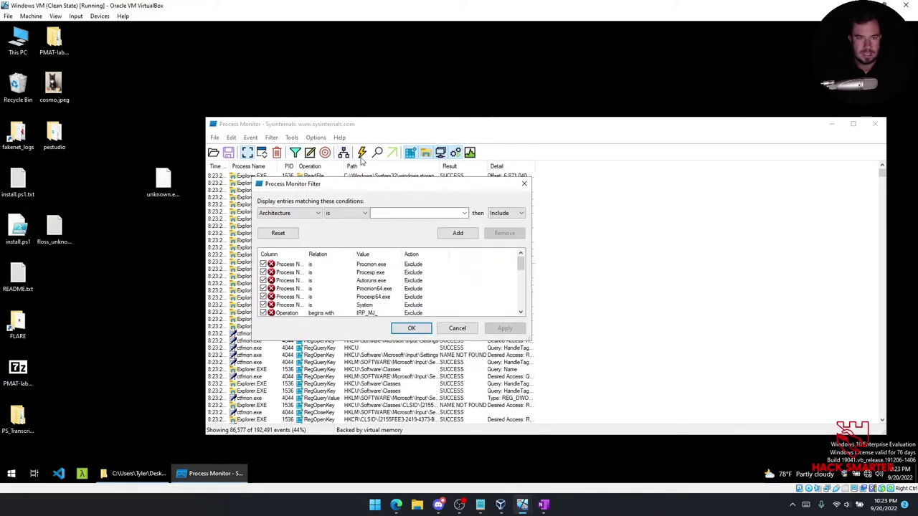
{"action": "left_click", "coordinate": [297, 215]}
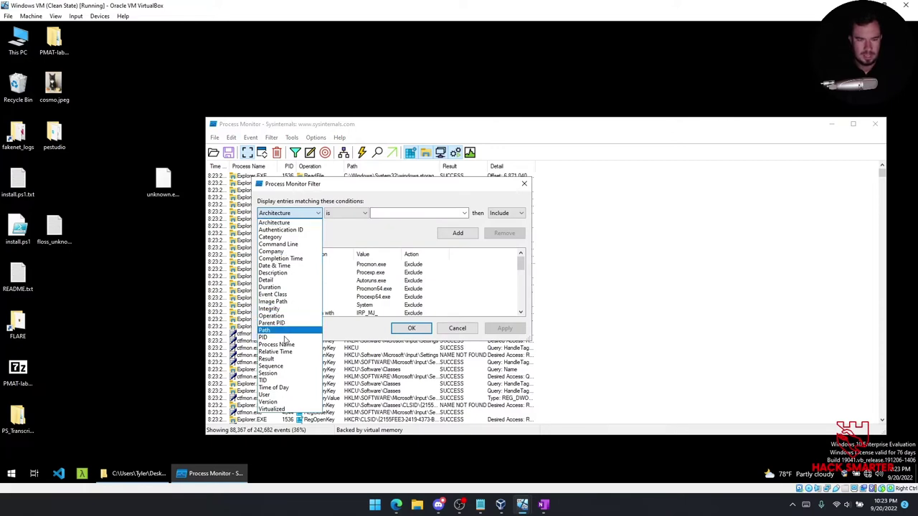
{"action": "left_click", "coordinate": [276, 344]}
{"action": "left_click", "coordinate": [345, 214]}
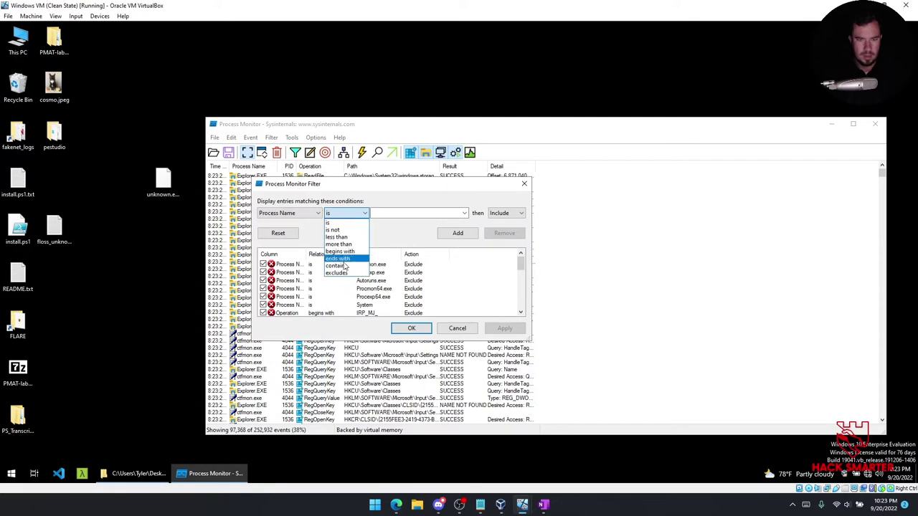
{"action": "left_click", "coordinate": [336, 265]}
{"action": "left_click", "coordinate": [400, 213]}
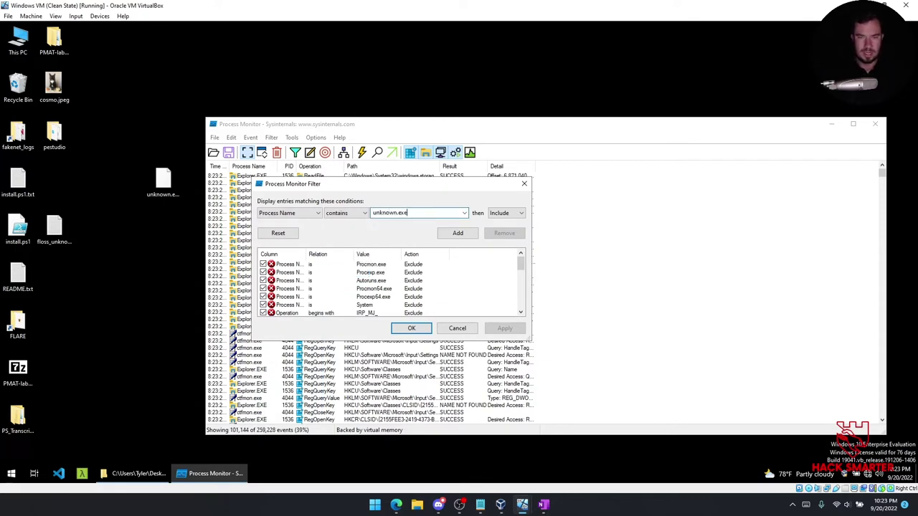
{"action": "left_click", "coordinate": [457, 233]}
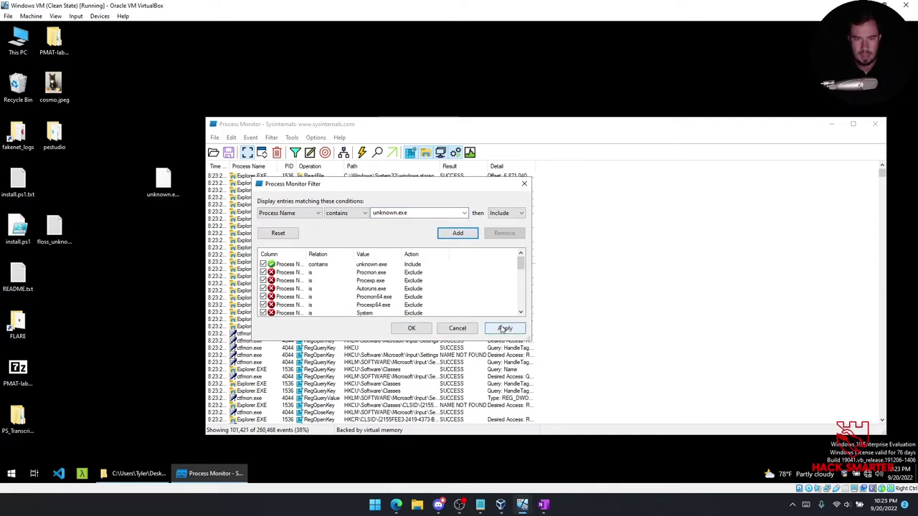
{"action": "left_click", "coordinate": [505, 328]}
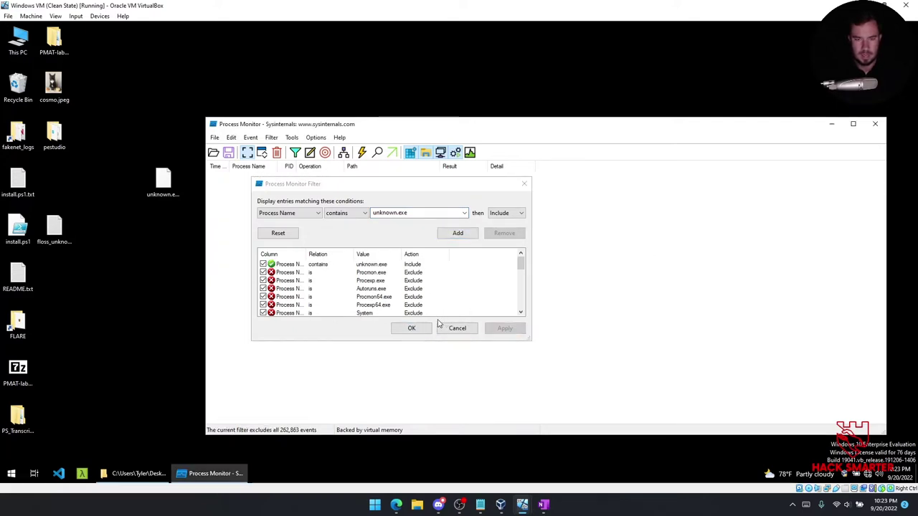
{"action": "left_click", "coordinate": [411, 328]}
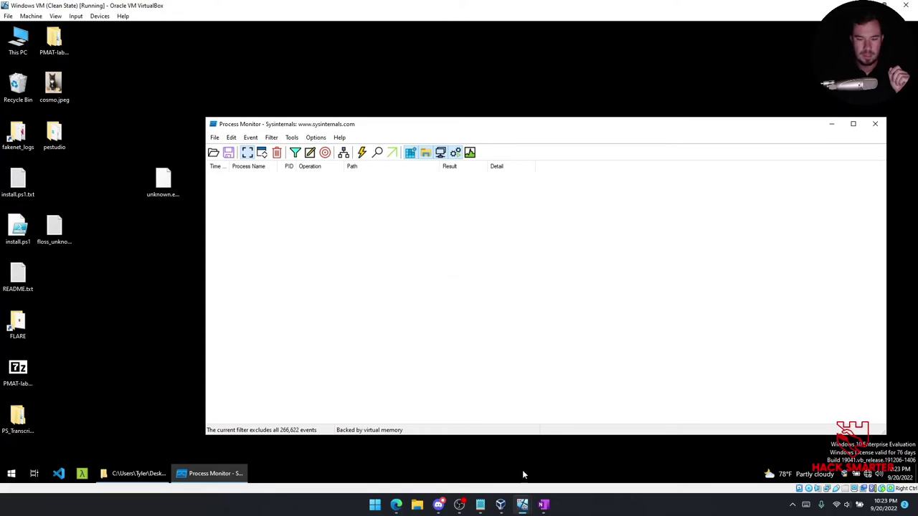
{"action": "left_click", "coordinate": [536, 449]}
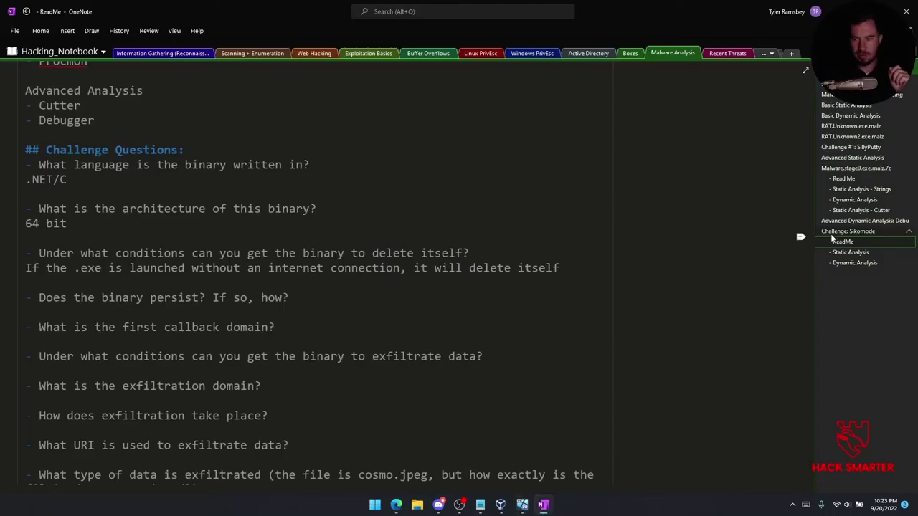
Scroll through the ReadMe's objective and Tools list, then return to the Windows VM.
{"action": "scroll", "coordinate": [394, 351], "scroll_direction": "up", "scroll_amount": 5}
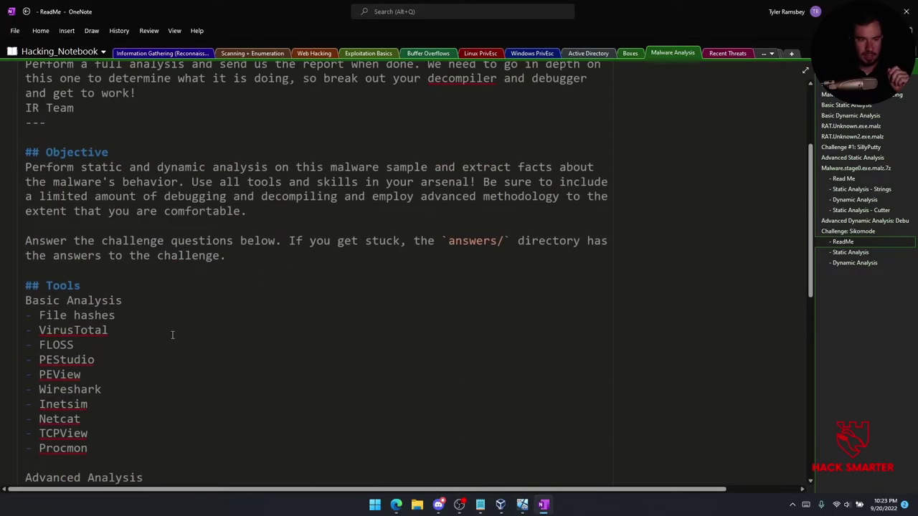
{"action": "scroll", "coordinate": [135, 324], "scroll_direction": "down", "scroll_amount": 1}
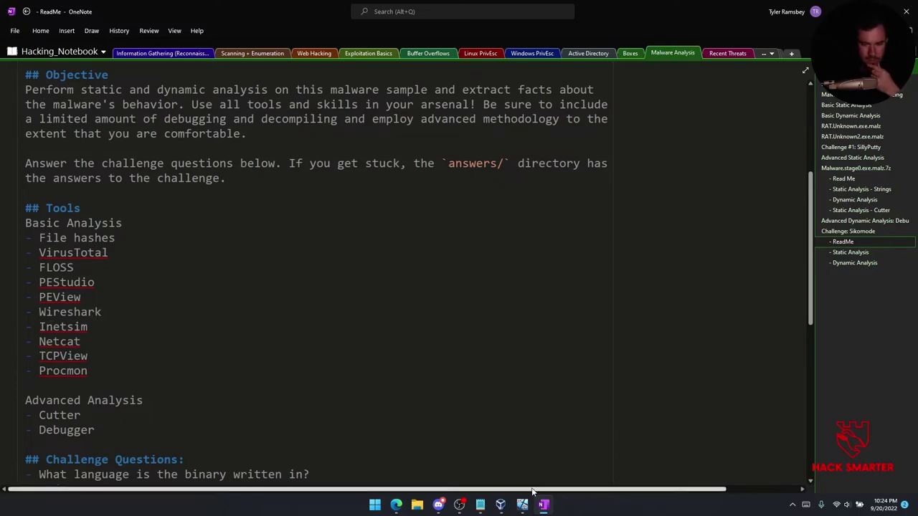
{"action": "mouse_move", "coordinate": [531, 501]}
{"action": "left_click", "coordinate": [481, 467]}
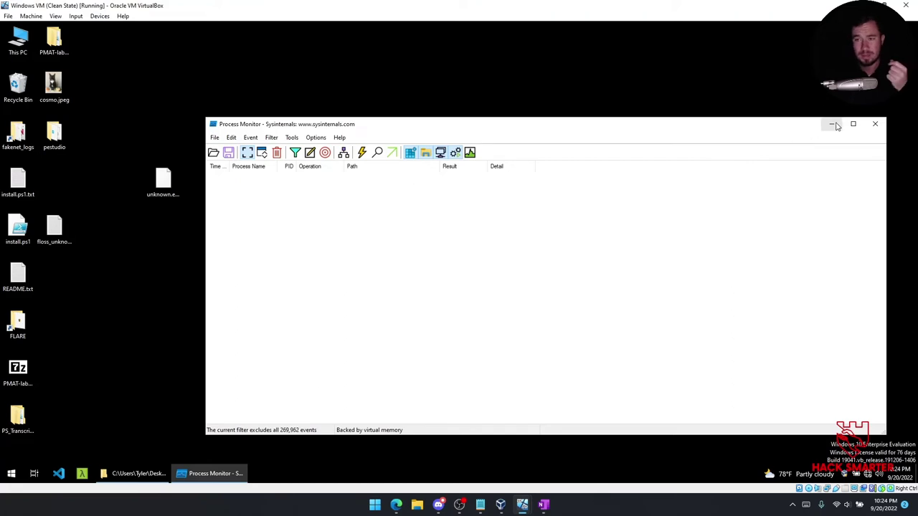
Rename unknown.exe.malz to unknown.exe, confirming the extension change.
{"action": "left_click", "coordinate": [873, 125]}
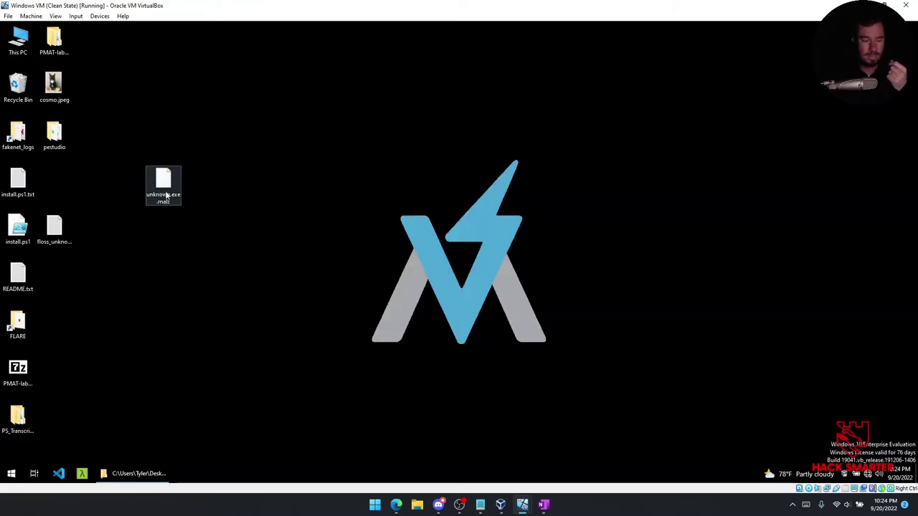
{"action": "right_click", "coordinate": [165, 195]}
{"action": "left_click", "coordinate": [214, 355]}
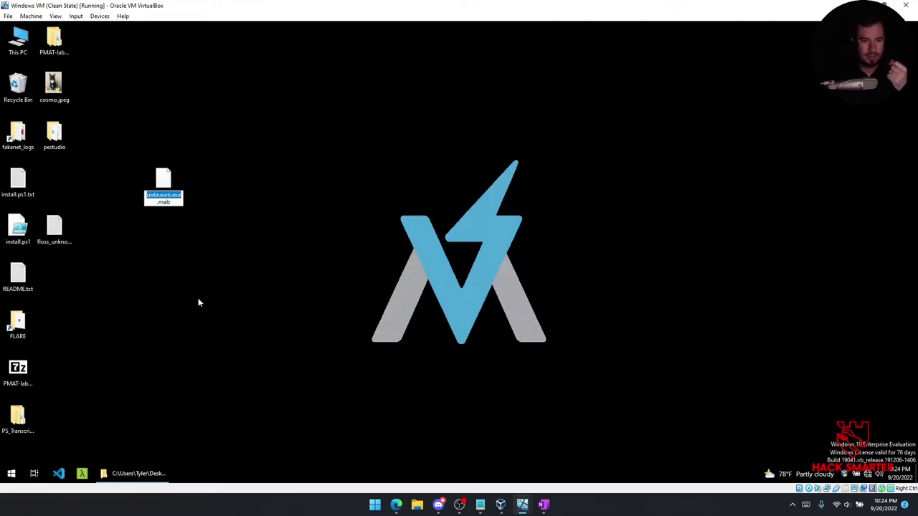
{"action": "left_click", "coordinate": [177, 203]}
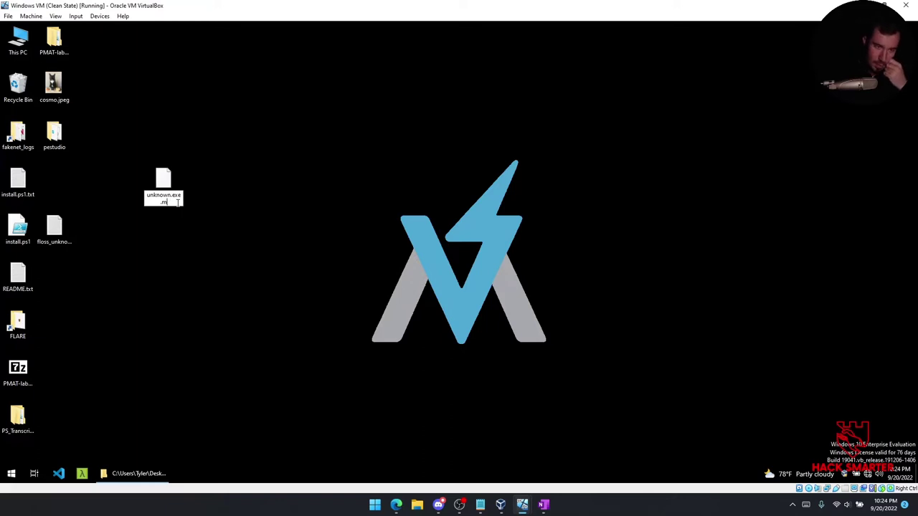
{"action": "key", "text": "Return"}
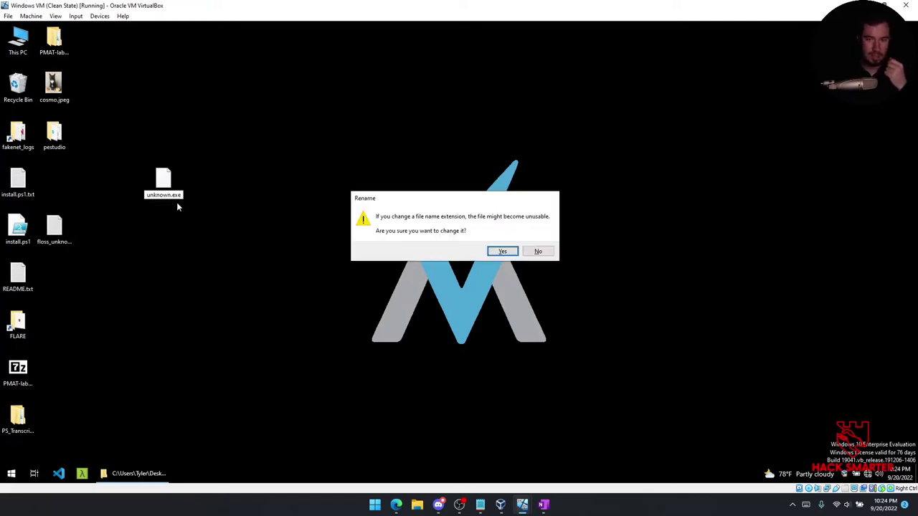
{"action": "left_click", "coordinate": [502, 252]}
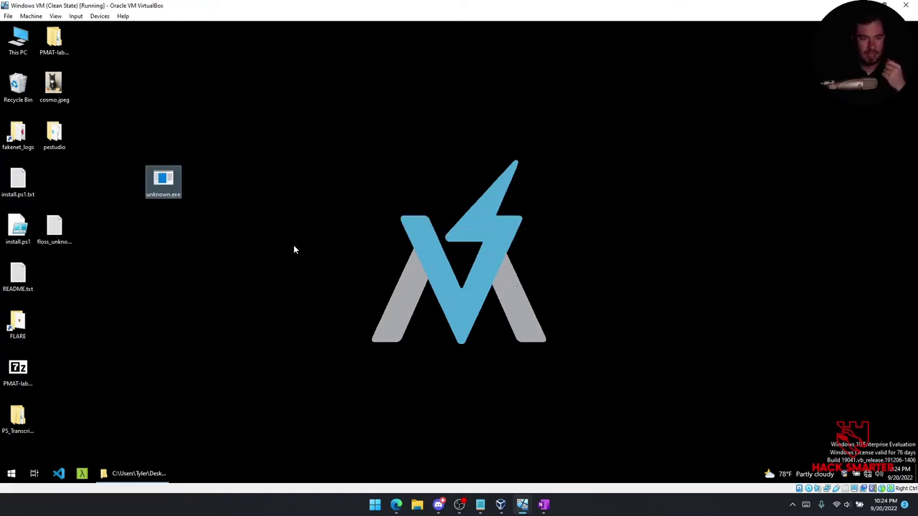
Move unknown.exe beside the pestudio folder and run it as administrator.
{"action": "left_click_drag", "start_coordinate": [164, 184], "coordinate": [129, 156]}
{"action": "left_click", "coordinate": [172, 169]}
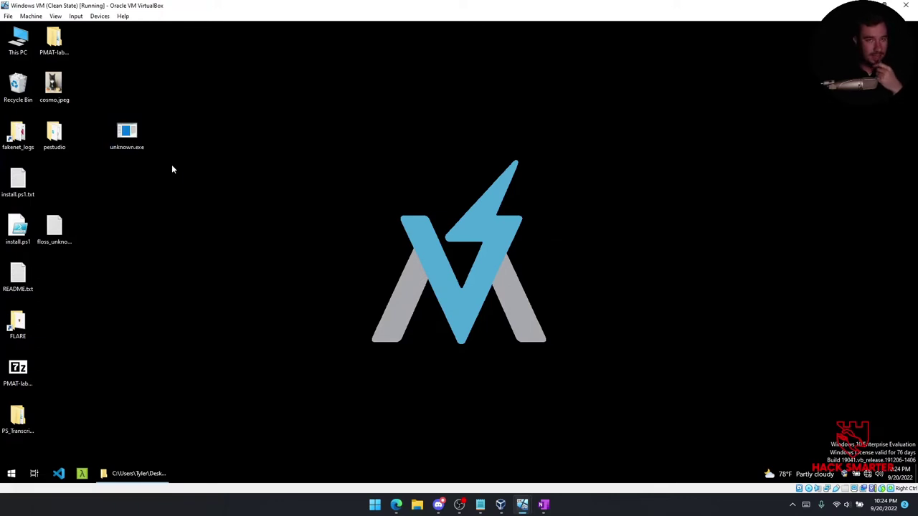
{"action": "left_click", "coordinate": [131, 143]}
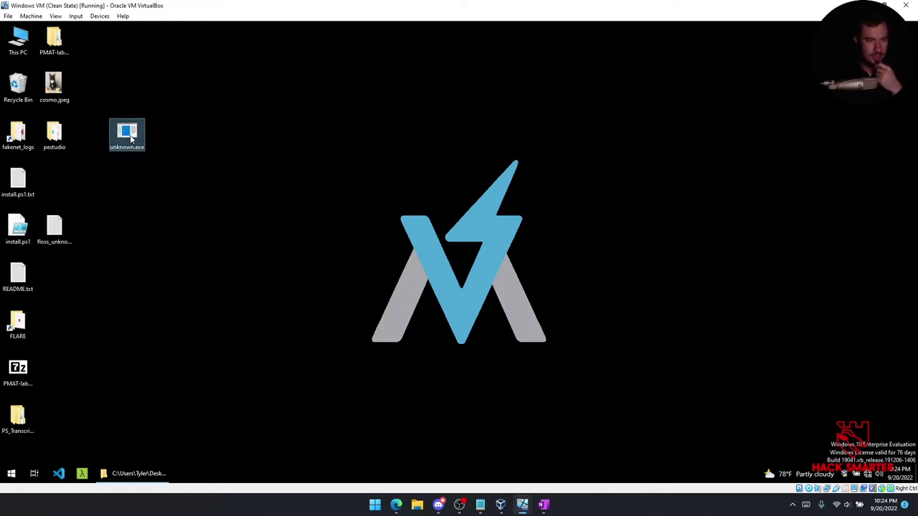
{"action": "right_click", "coordinate": [129, 138]}
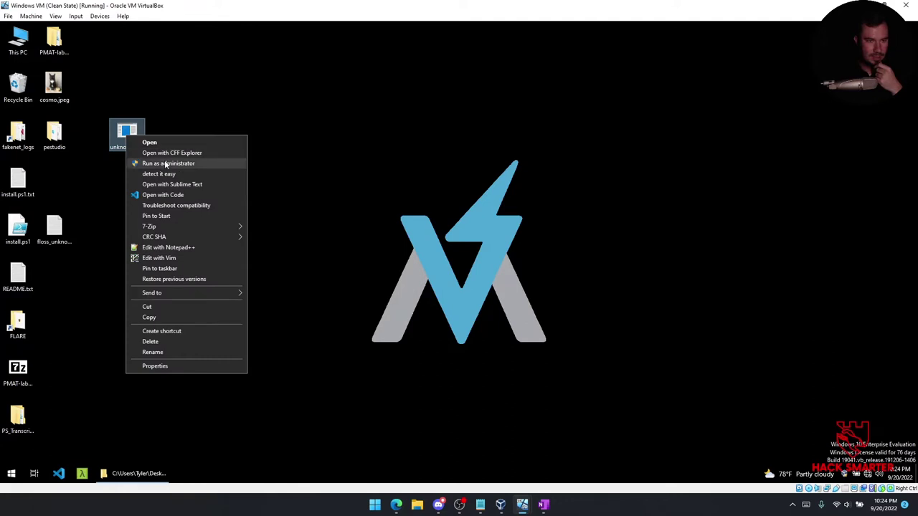
{"action": "left_click", "coordinate": [164, 163]}
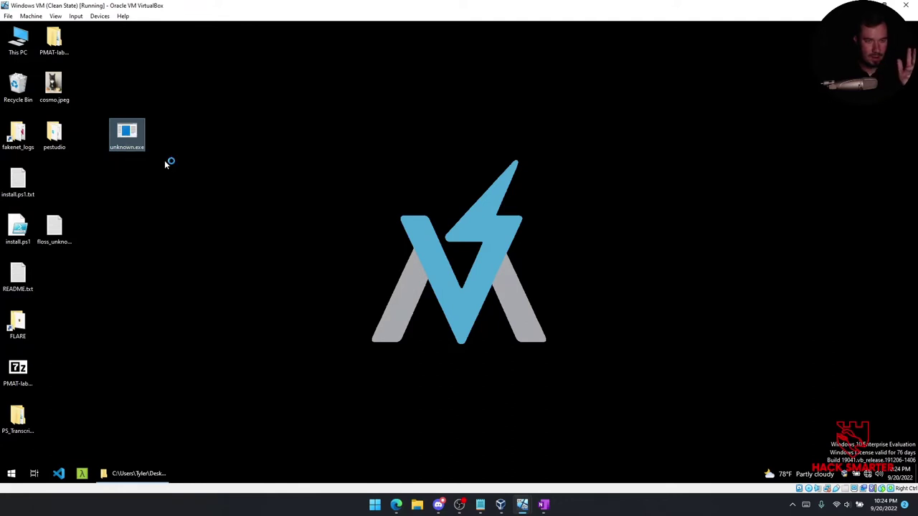
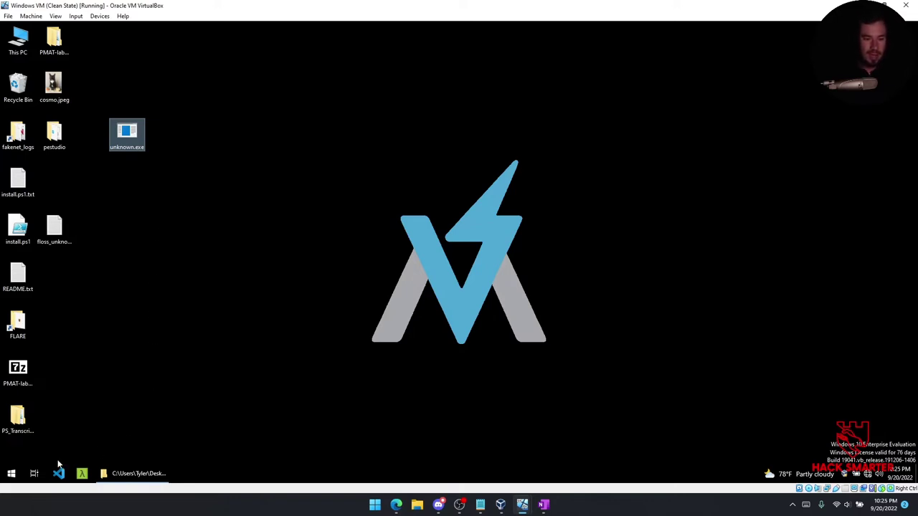
Launch Process Monitor and accept the saved unknown.exe filter.
{"action": "left_click", "coordinate": [105, 474]}
{"action": "left_click", "coordinate": [105, 474]}
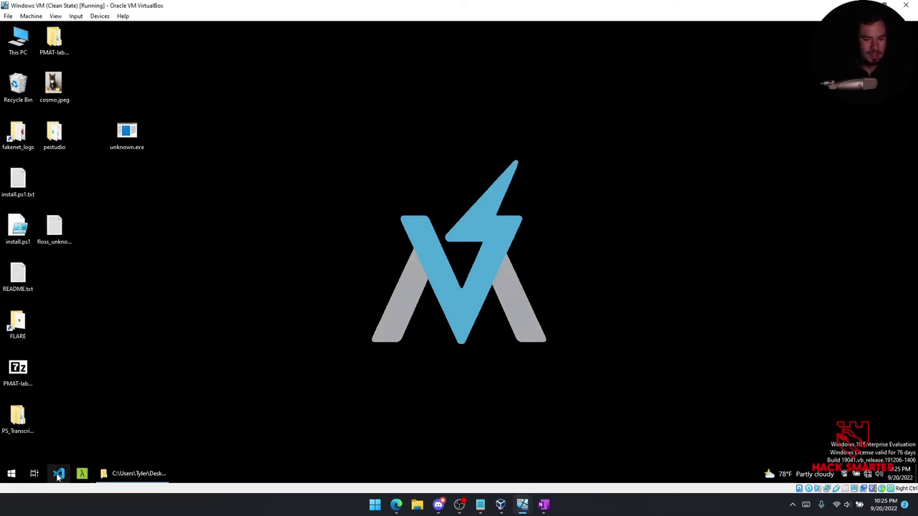
{"action": "left_click", "coordinate": [17, 475]}
{"action": "type", "text": "procmon"}
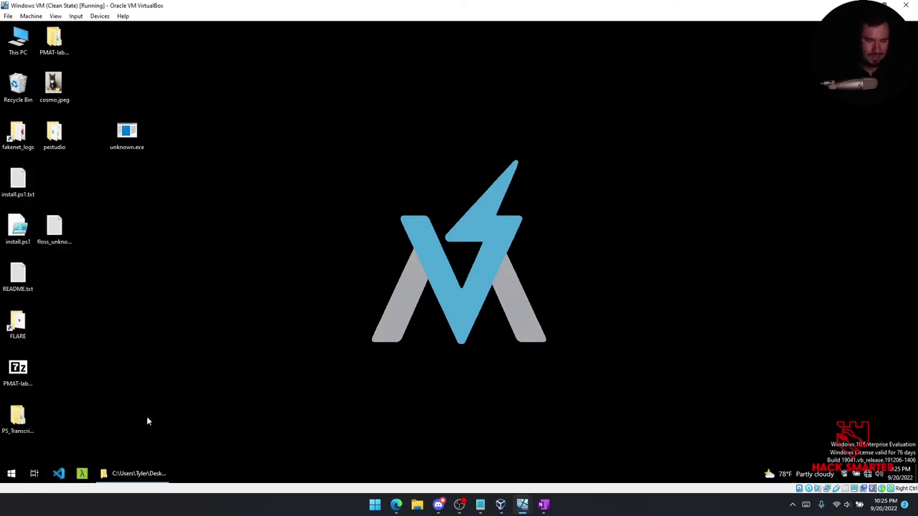
{"action": "left_click", "coordinate": [133, 215]}
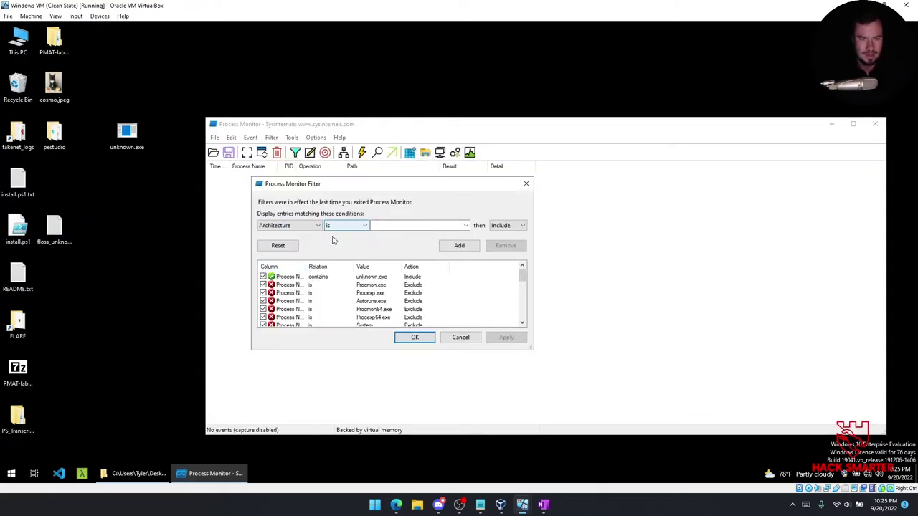
{"action": "left_click", "coordinate": [414, 337]}
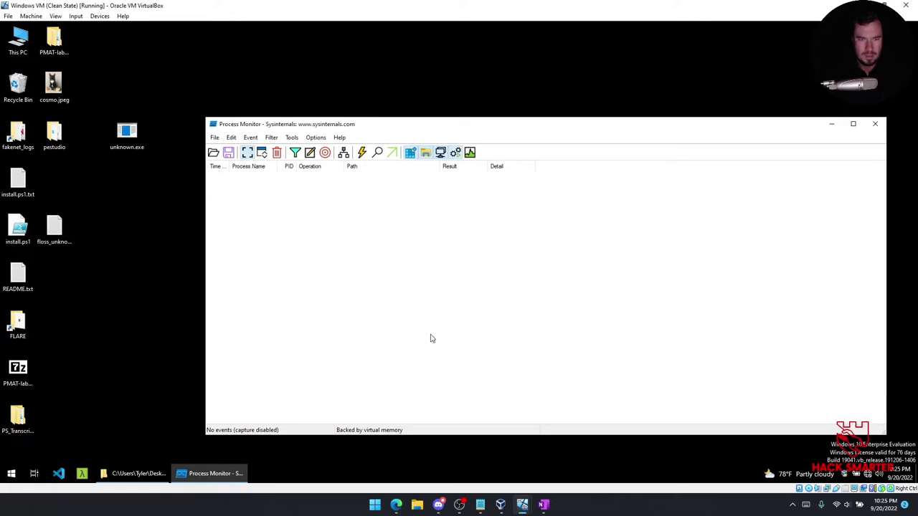
Run the unknown.exe sample from the desktop as administrator.
{"action": "left_click", "coordinate": [127, 132]}
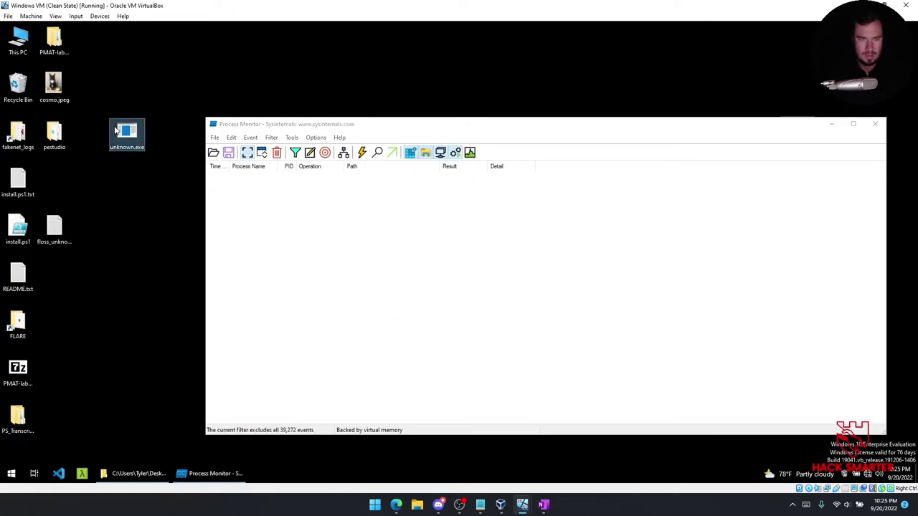
{"action": "right_click", "coordinate": [116, 128]}
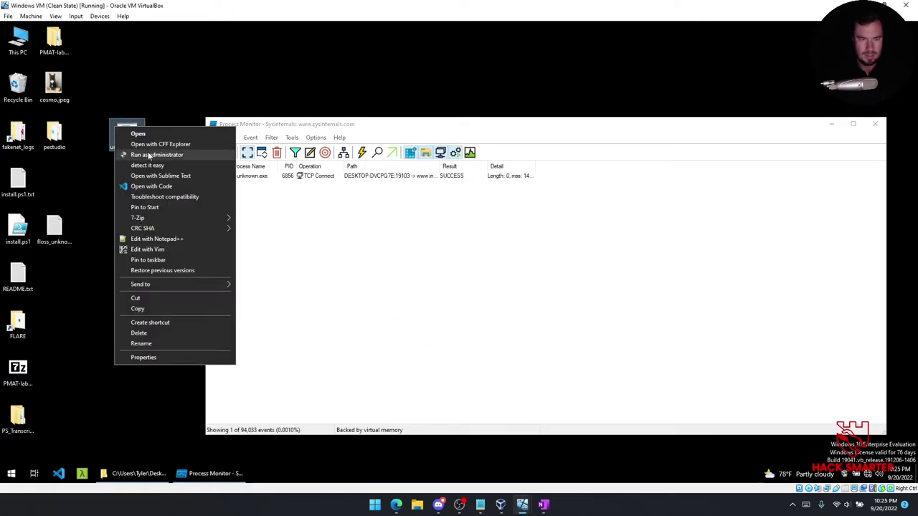
{"action": "left_click", "coordinate": [356, 127]}
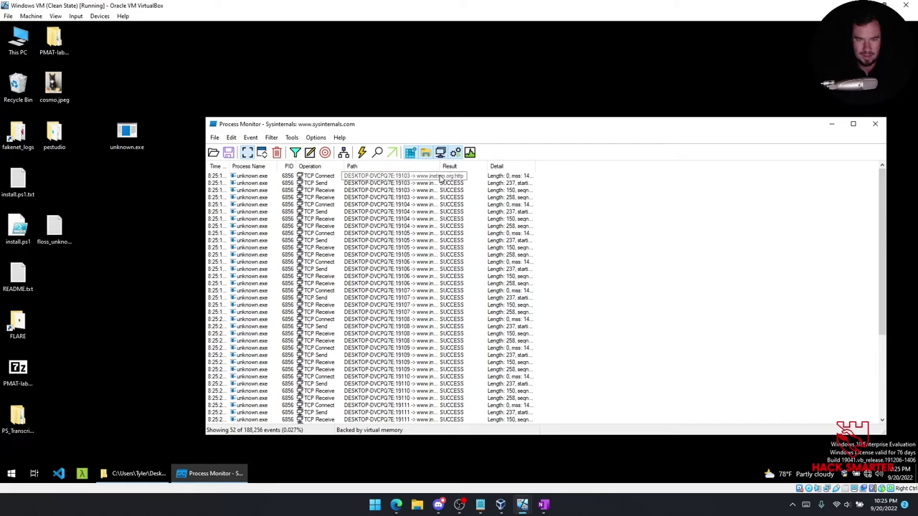
{"action": "mouse_move", "coordinate": [531, 506]}
{"action": "left_click", "coordinate": [543, 470]}
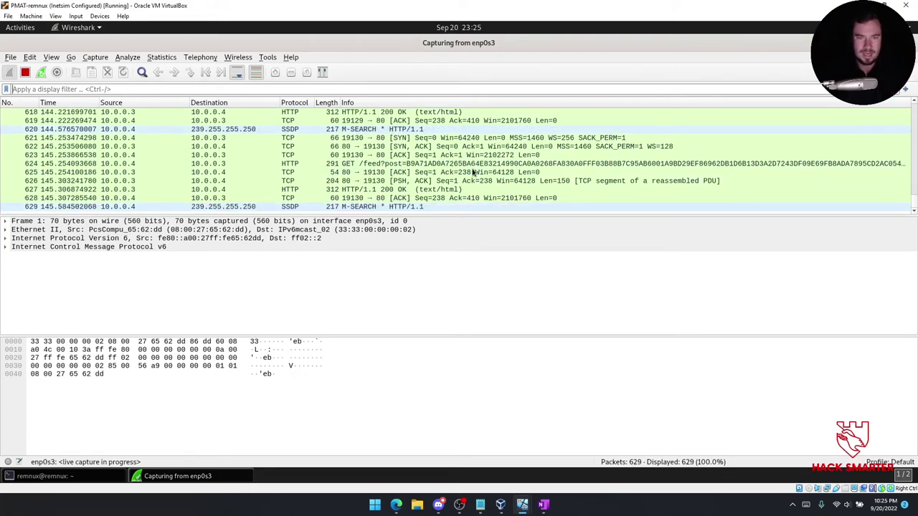
{"action": "mouse_move", "coordinate": [543, 505]}
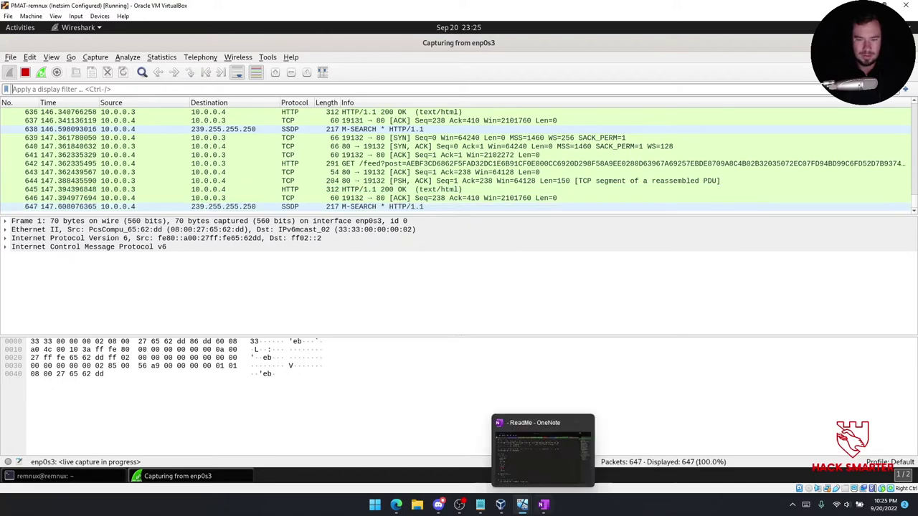
{"action": "left_click", "coordinate": [461, 431]}
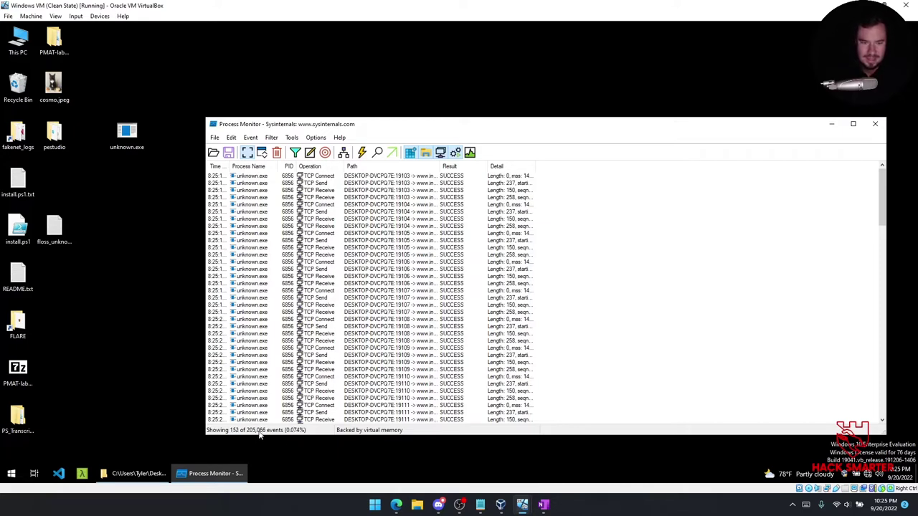
Add and apply a Process Monitor filter rule: Operation contains TCP.
{"action": "left_click", "coordinate": [295, 153]}
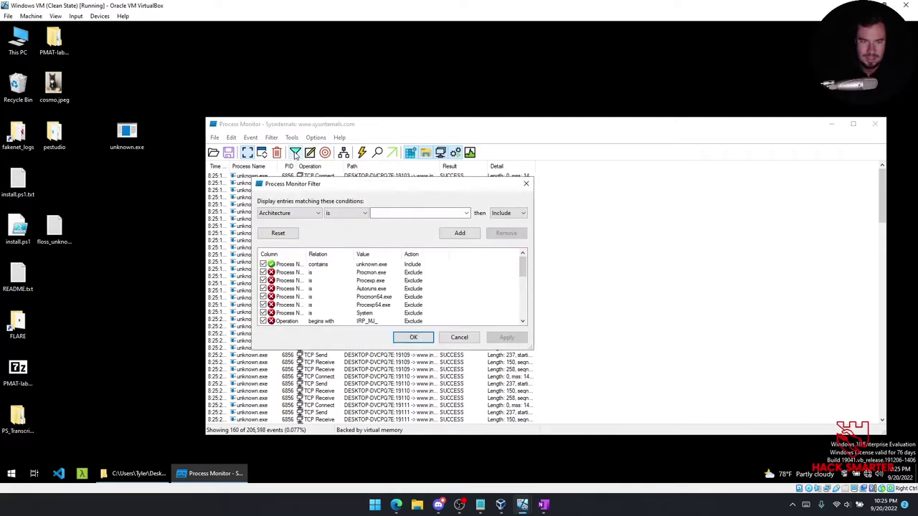
{"action": "left_click", "coordinate": [288, 213]}
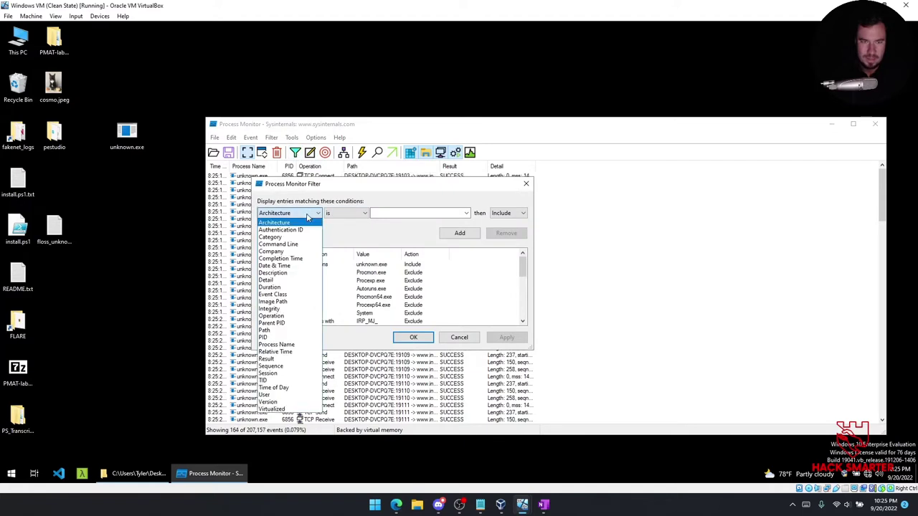
{"action": "left_click", "coordinate": [280, 317]}
{"action": "left_click", "coordinate": [346, 213]}
{"action": "key", "text": "Escape"}
{"action": "key", "text": "c"}
{"action": "left_click", "coordinate": [415, 212]}
{"action": "type", "text": "TCP"}
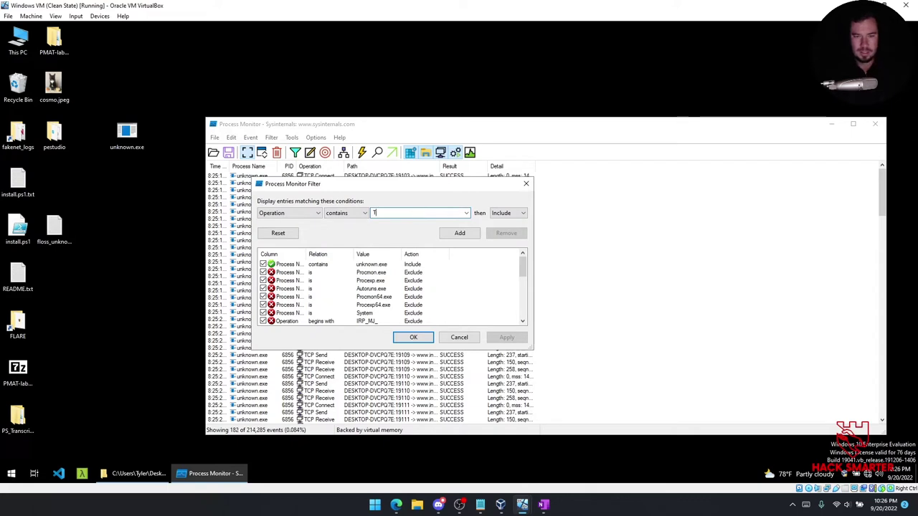
{"action": "left_click", "coordinate": [461, 234]}
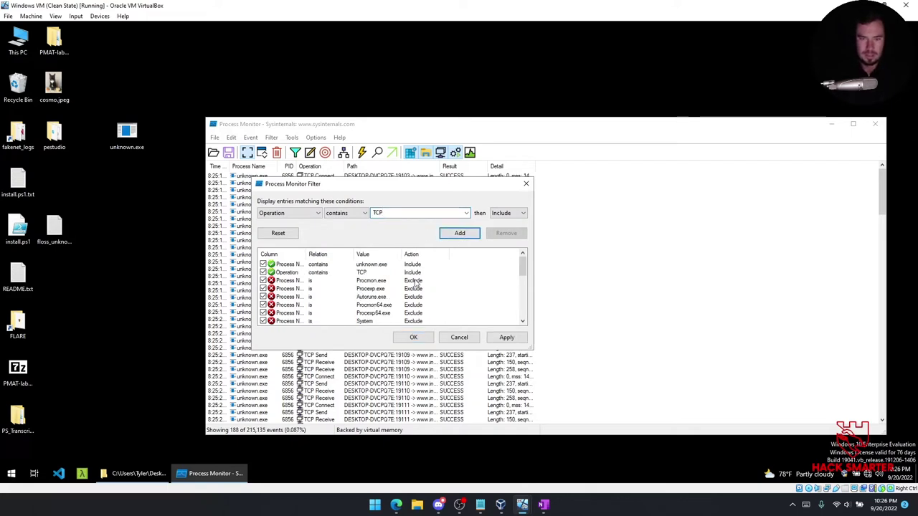
{"action": "left_click", "coordinate": [505, 336]}
{"action": "left_click", "coordinate": [414, 337]}
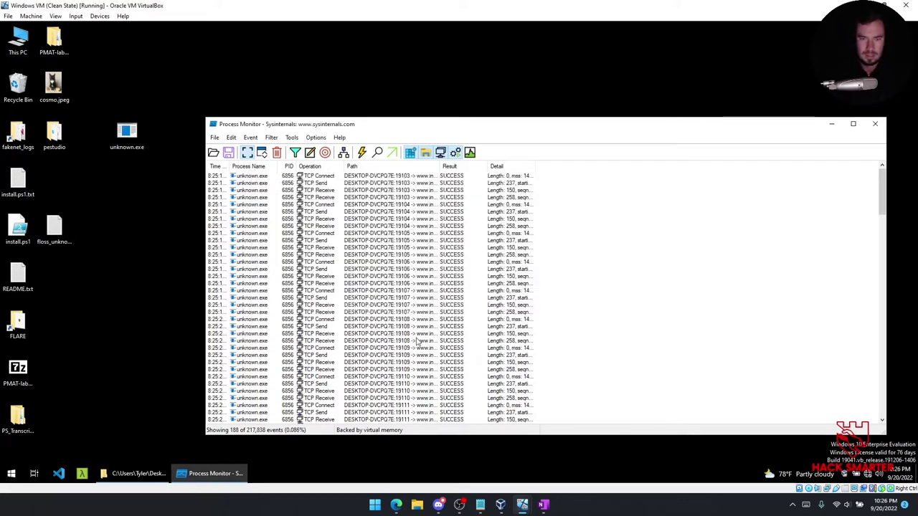
{"action": "left_click", "coordinate": [316, 178]}
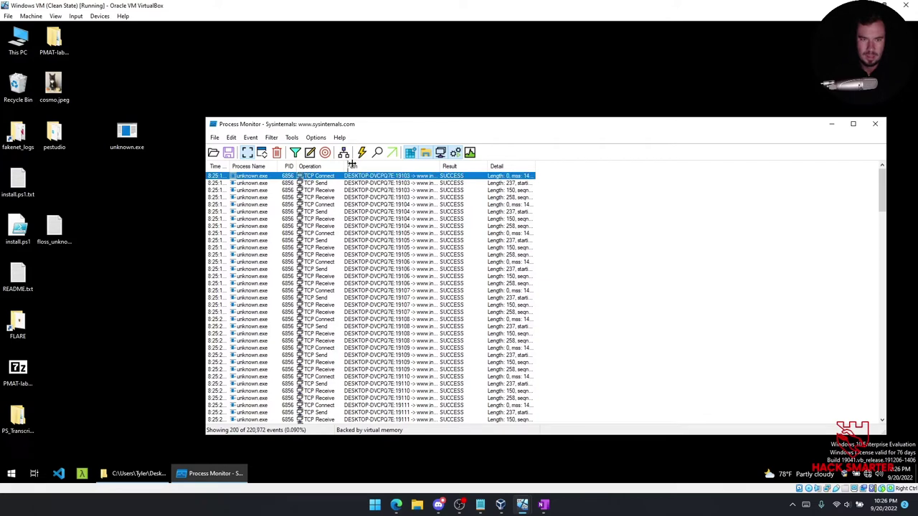
{"action": "left_click_drag", "start_coordinate": [347, 165], "coordinate": [378, 167]}
{"action": "left_click_drag", "start_coordinate": [469, 167], "coordinate": [540, 167]}
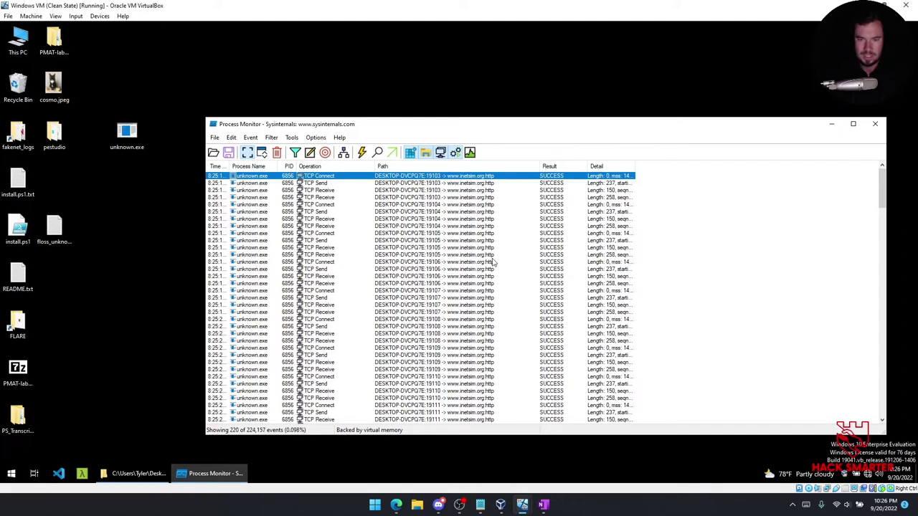
{"action": "left_click_drag", "start_coordinate": [538, 165], "coordinate": [506, 164]}
{"action": "scroll", "coordinate": [427, 321], "scroll_direction": "down", "scroll_amount": 10}
{"action": "scroll", "coordinate": [441, 327], "scroll_direction": "down", "scroll_amount": 20}
{"action": "left_click", "coordinate": [443, 320]}
{"action": "scroll", "coordinate": [443, 324], "scroll_direction": "up", "scroll_amount": 16}
{"action": "scroll", "coordinate": [443, 323], "scroll_direction": "up", "scroll_amount": 2}
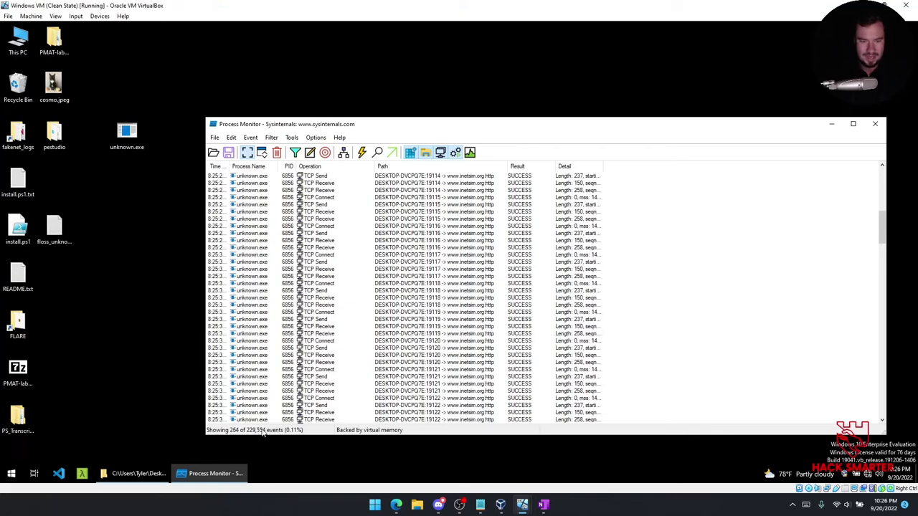
{"action": "scroll", "coordinate": [380, 319], "scroll_direction": "up", "scroll_amount": 15}
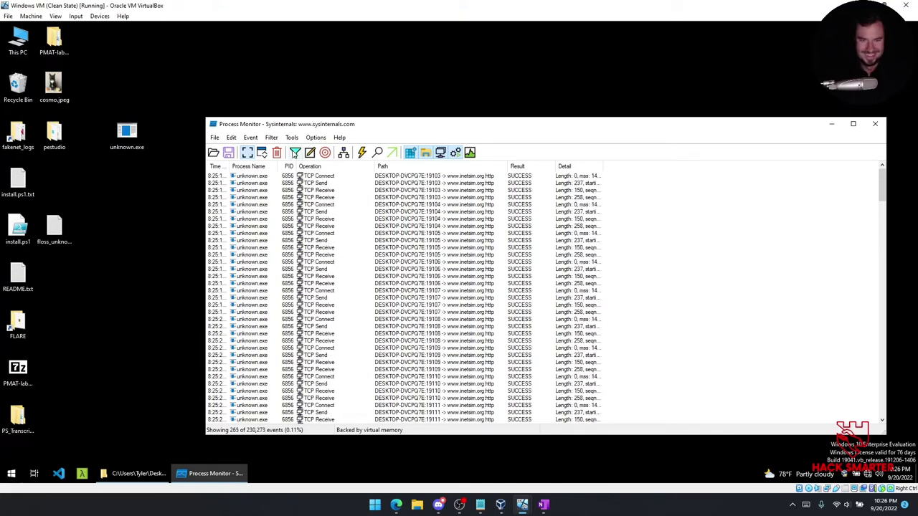
Toggle the Operation contains TCP rule in the filter, then show the process tree.
{"action": "left_click", "coordinate": [295, 153]}
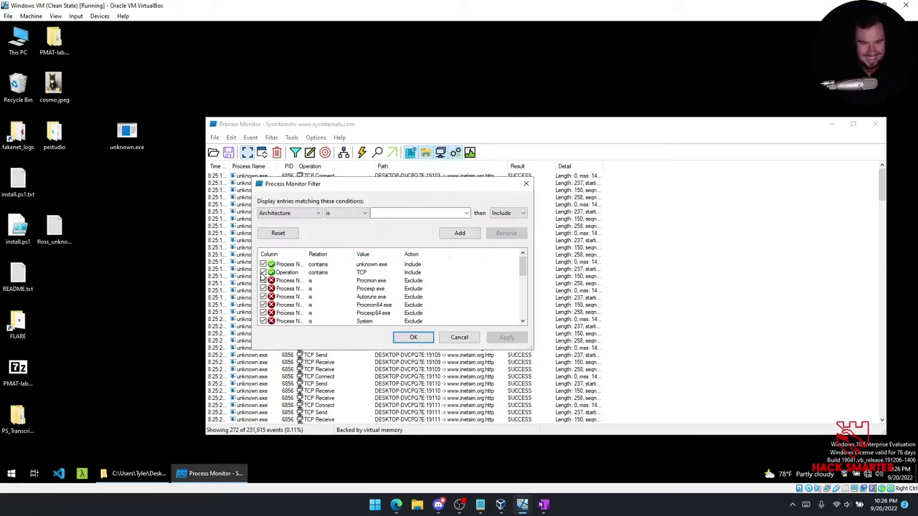
{"action": "left_click", "coordinate": [264, 273]}
{"action": "left_click", "coordinate": [413, 337]}
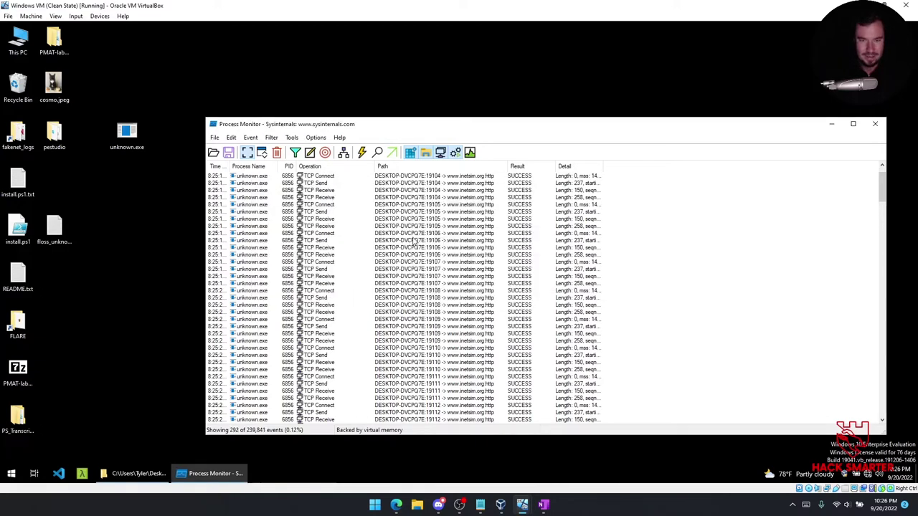
{"action": "left_click", "coordinate": [344, 152]}
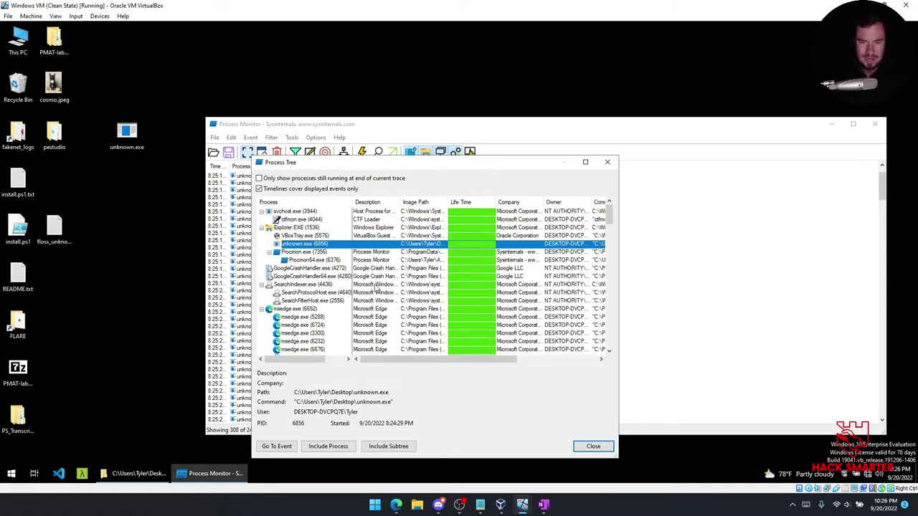
Close the process tree, review the OneNote Static Analysis page, and return to Process Monitor.
{"action": "left_click_drag", "start_coordinate": [392, 359], "coordinate": [412, 359]}
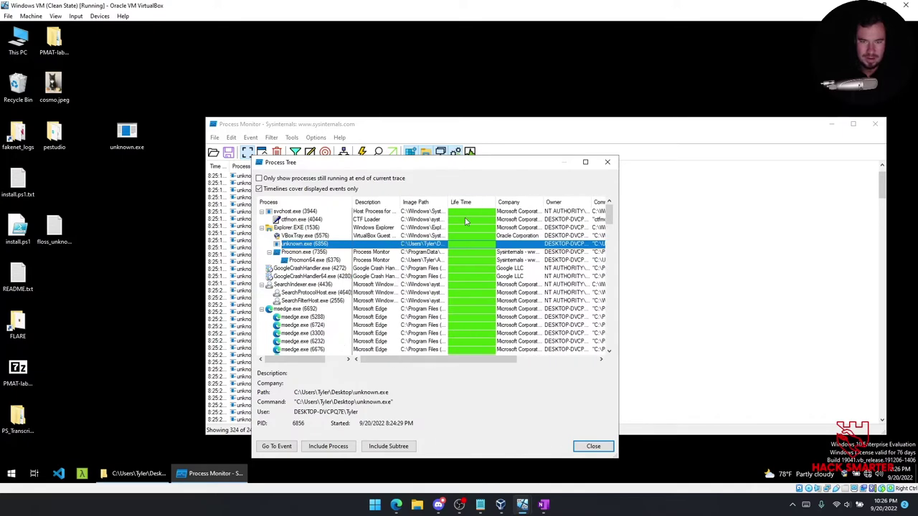
{"action": "left_click", "coordinate": [607, 162]}
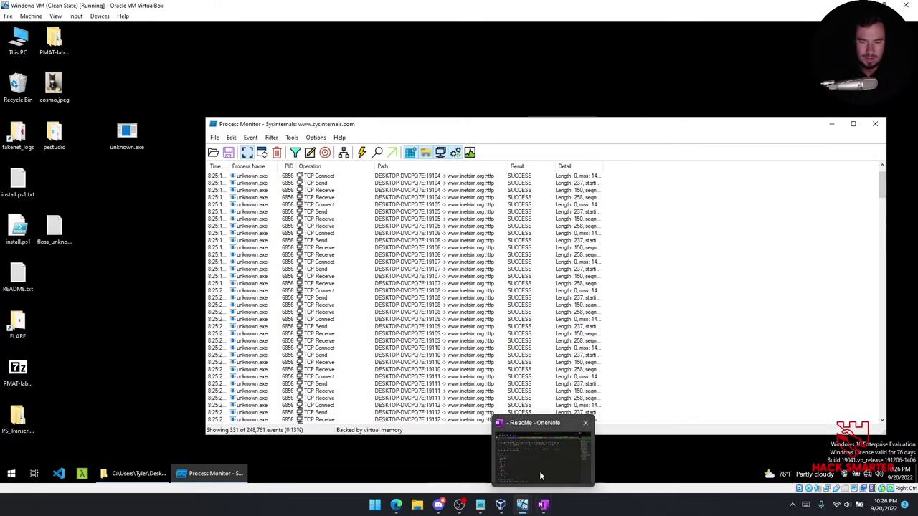
{"action": "left_click", "coordinate": [543, 505]}
{"action": "left_click", "coordinate": [850, 253]}
{"action": "scroll", "coordinate": [301, 273], "scroll_direction": "down", "scroll_amount": 3}
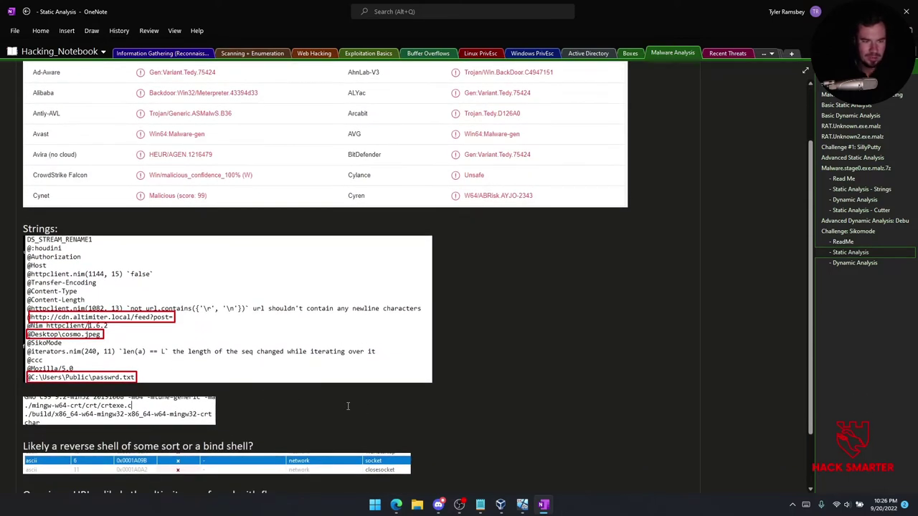
{"action": "left_click", "coordinate": [459, 462]}
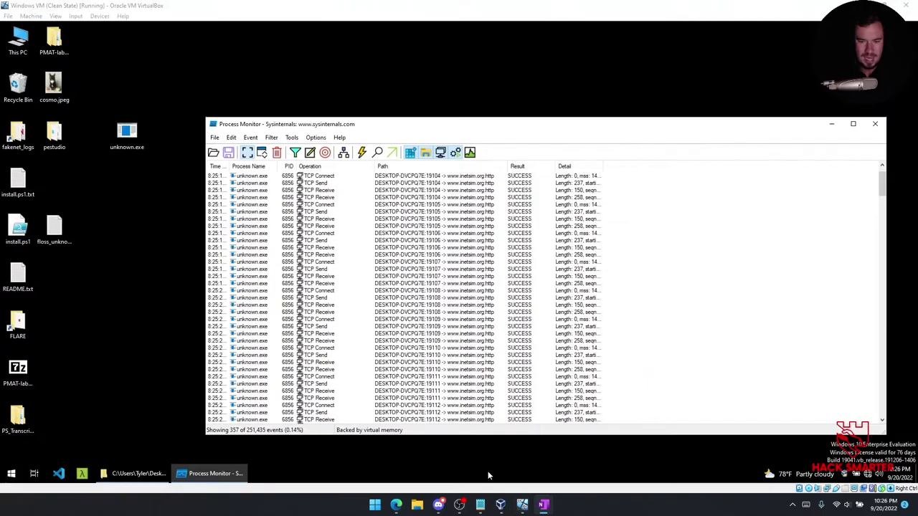
Open passwrd.txt from C:\Users\Public and move its window clear of the folder listing.
{"action": "left_click", "coordinate": [134, 474]}
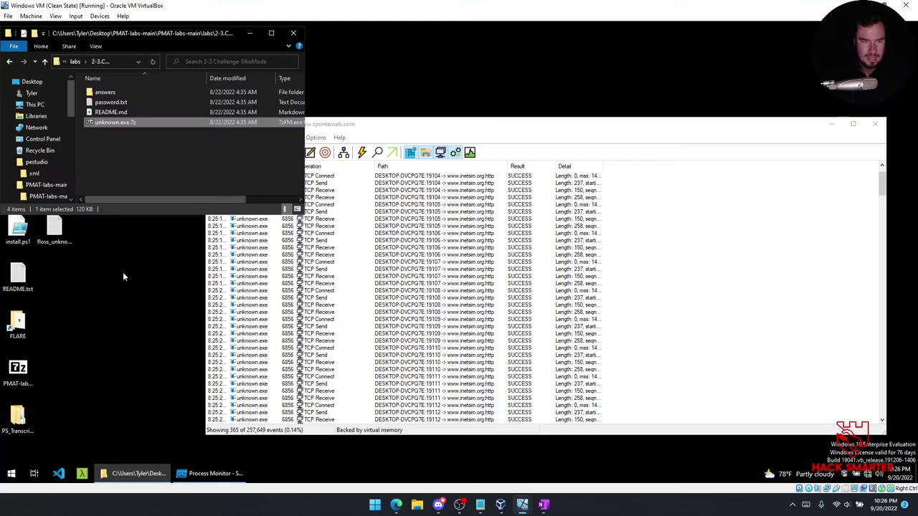
{"action": "left_click", "coordinate": [34, 105]}
{"action": "double_click", "coordinate": [156, 190]}
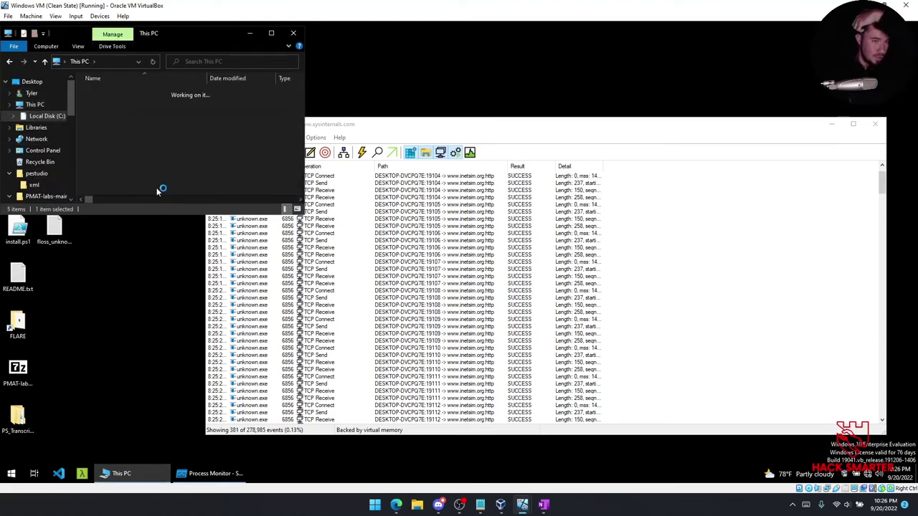
{"action": "scroll", "coordinate": [143, 167], "scroll_direction": "down", "scroll_amount": 1}
{"action": "scroll", "coordinate": [143, 167], "scroll_direction": "down", "scroll_amount": 2}
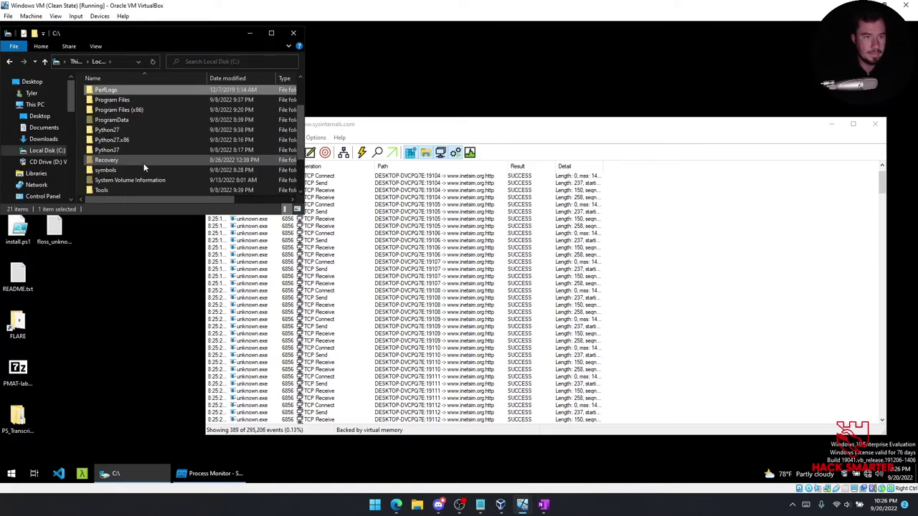
{"action": "scroll", "coordinate": [143, 165], "scroll_direction": "down", "scroll_amount": 2}
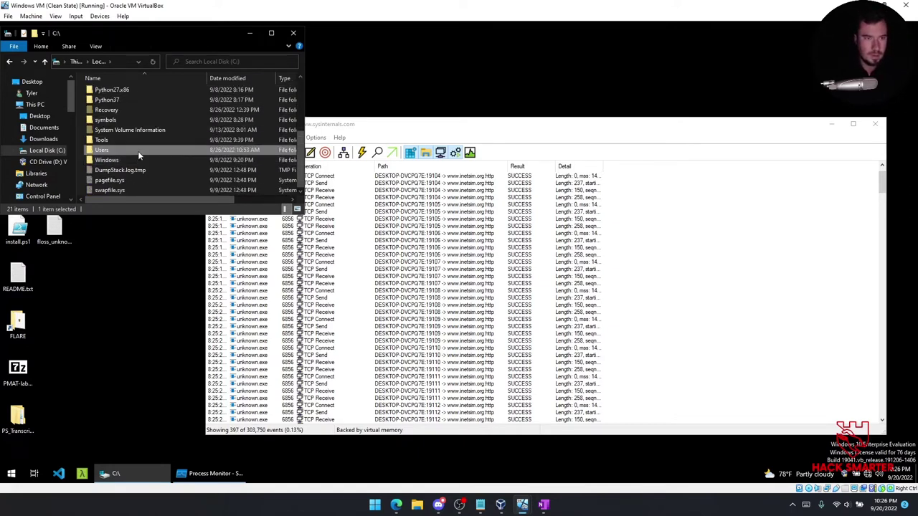
{"action": "double_click", "coordinate": [139, 150]}
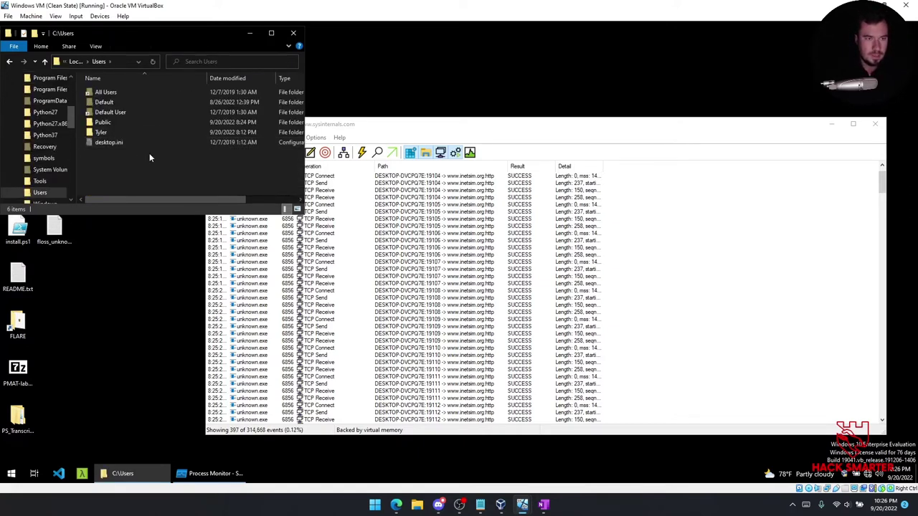
{"action": "double_click", "coordinate": [119, 125]}
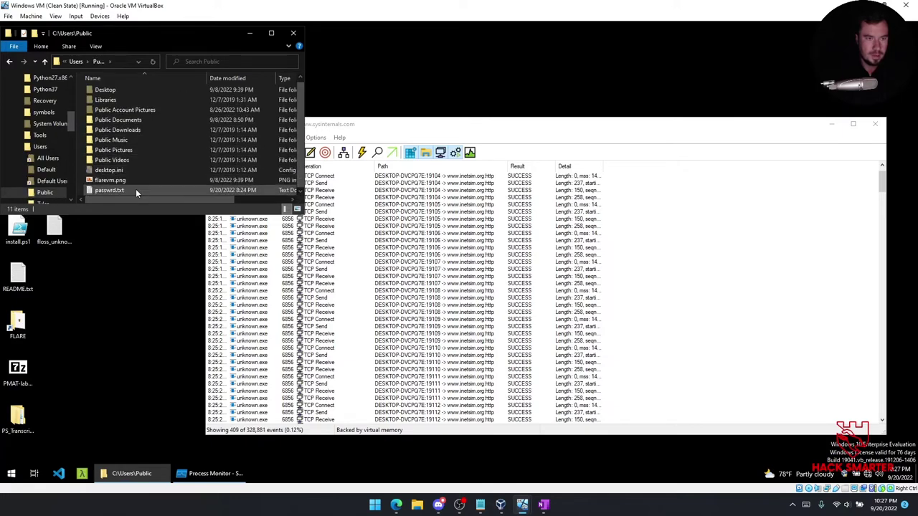
{"action": "left_click", "coordinate": [204, 192]}
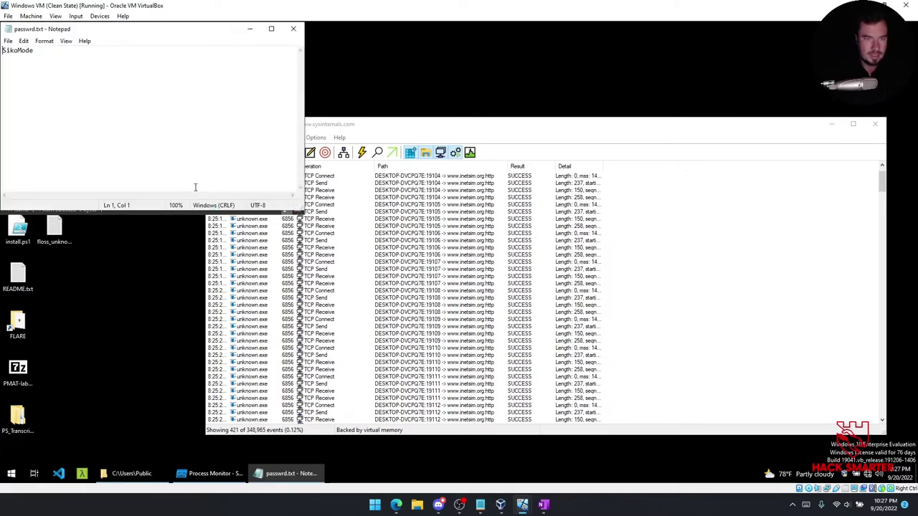
{"action": "left_click_drag", "start_coordinate": [139, 38], "coordinate": [213, 222]}
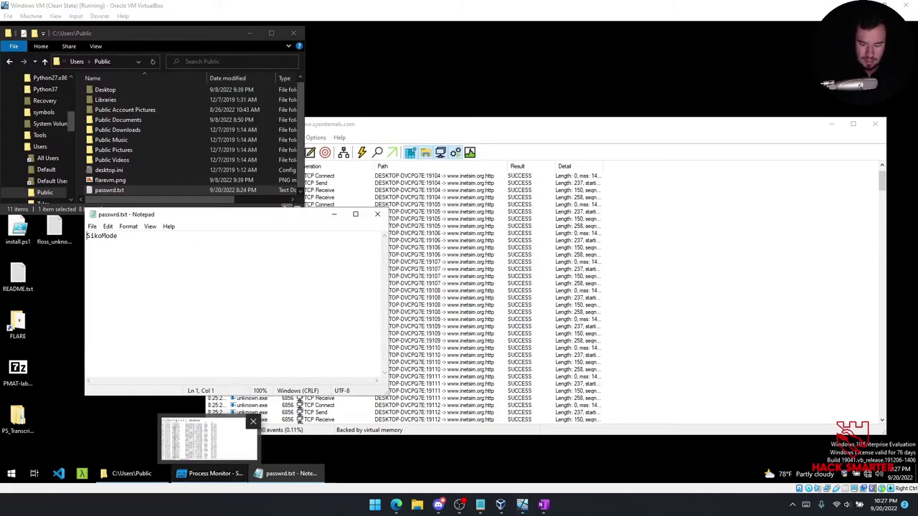
Screenshot the passwrd.txt entry and its contents to the clipboard.
{"action": "key", "text": "super+shift+s"}
{"action": "mouse_move", "coordinate": [78, 182]}
{"action": "left_mouse_down"}
{"action": "mouse_move", "coordinate": [200, 258]}
{"action": "mouse_move", "coordinate": [293, 259]}
{"action": "mouse_move", "coordinate": [278, 257]}
{"action": "left_mouse_up"}
{"action": "key", "text": "ctrl+c"}
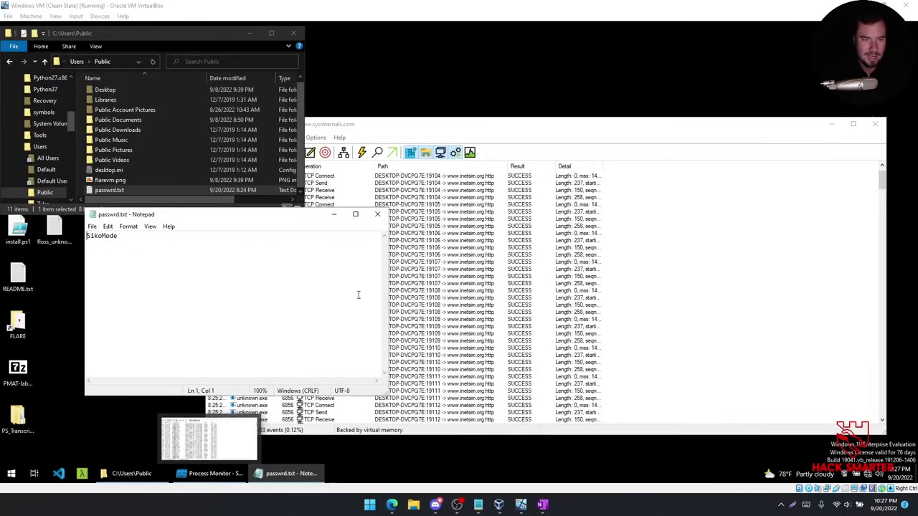
{"action": "left_click", "coordinate": [545, 505]}
On the Dynamic Analysis page, note that detonation with INetSim makes constant port 80 TCP connections.
{"action": "left_click", "coordinate": [857, 263]}
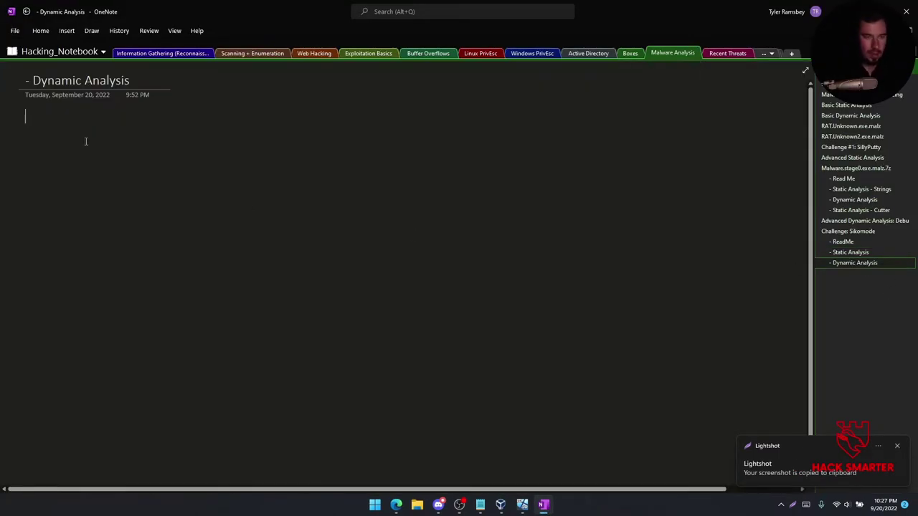
{"action": "type", "text": "When malware is detonat"}
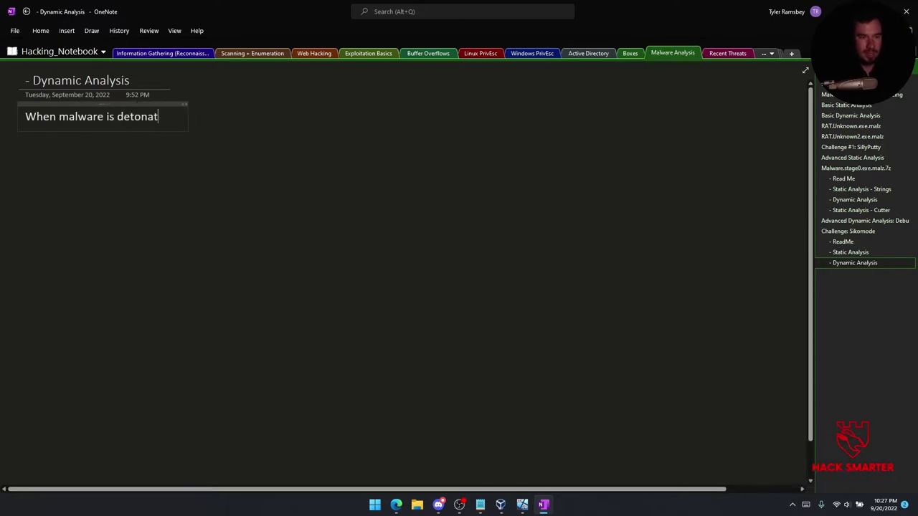
{"action": "type", "text": "ed with inetsim running, it s"}
{"action": "key", "text": "BackSpace"}
{"action": "key", "text": "BackSpace"}
{"action": "key", "text": "BackSpace"}
{"action": "type", "text": "\"appears\" nothing happens but then procmon and wireshark pick up constant TCP"}
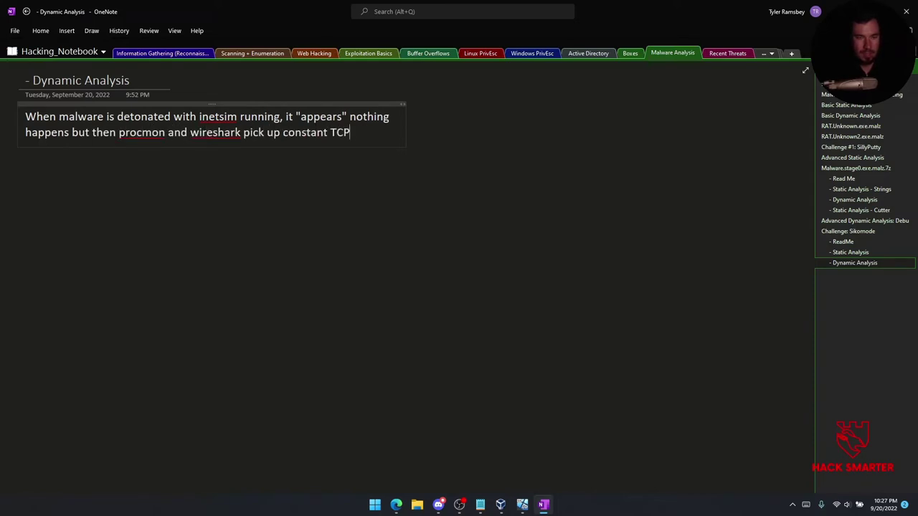
{"action": "type", "text": "nections on port 80/http"}
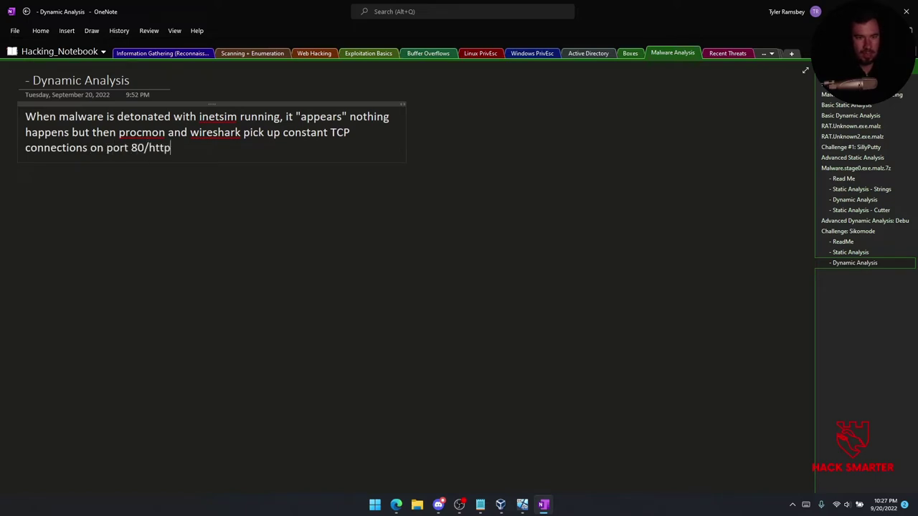
{"action": "key", "text": "Return"}
{"action": "key", "text": "Return"}
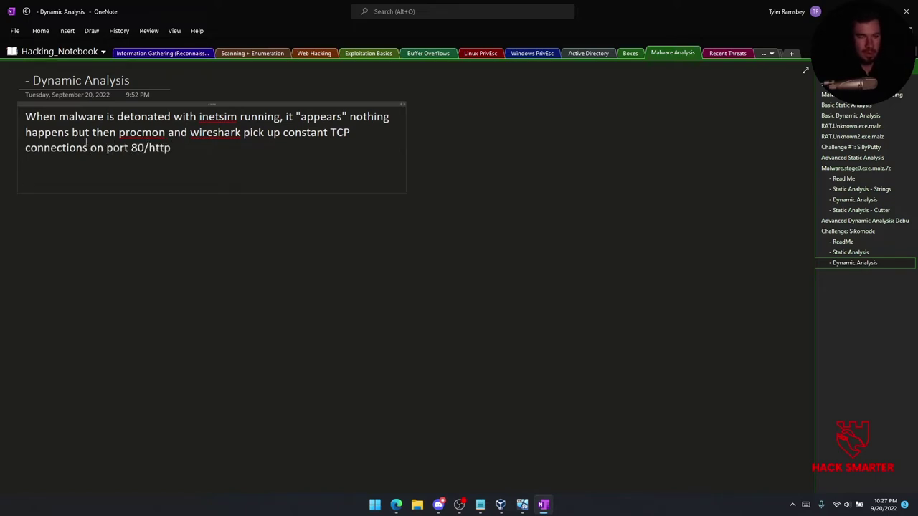
Note the created passwrd.txt file from static analysis and paste its screenshot below.
{"action": "type", "text": "Created a file called passwrd.txt which we detected it would do du"}
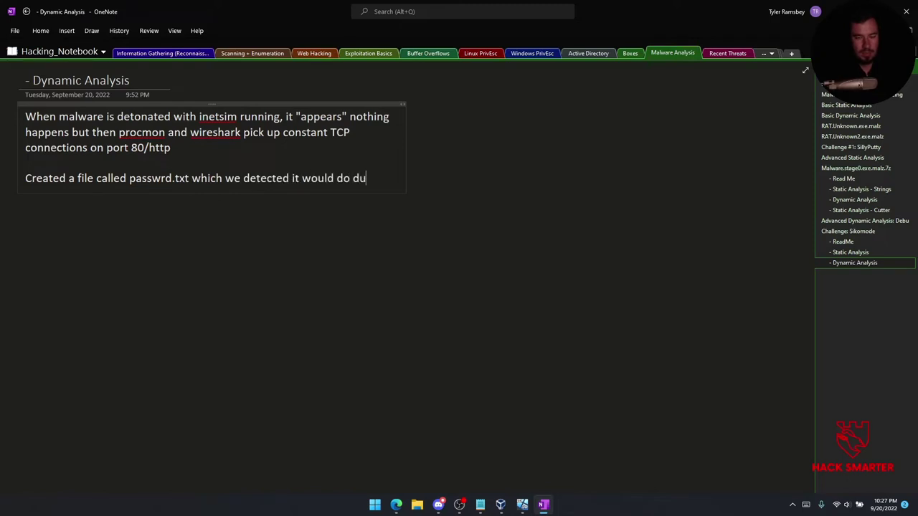
{"action": "type", "text": "r sta "}
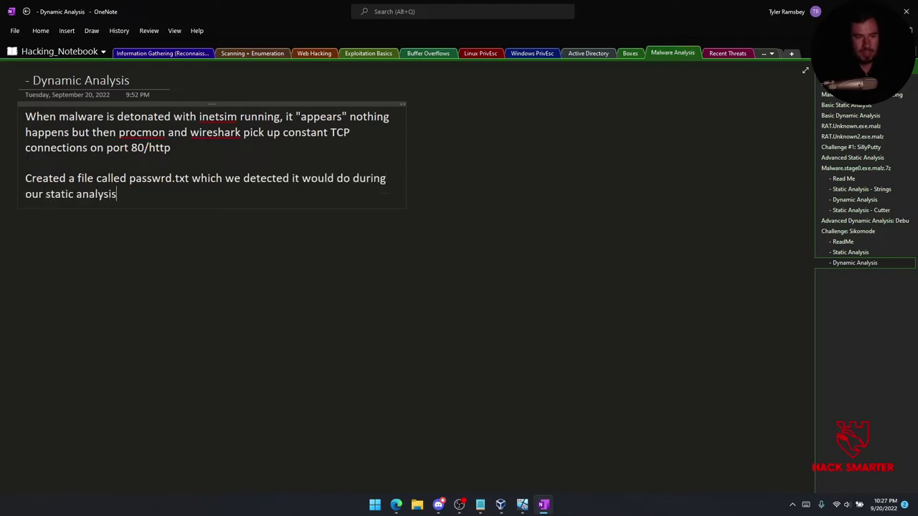
{"action": "type", "text": "tic analysis:"}
{"action": "key", "text": "Return"}
{"action": "key", "text": "ctrl+v"}
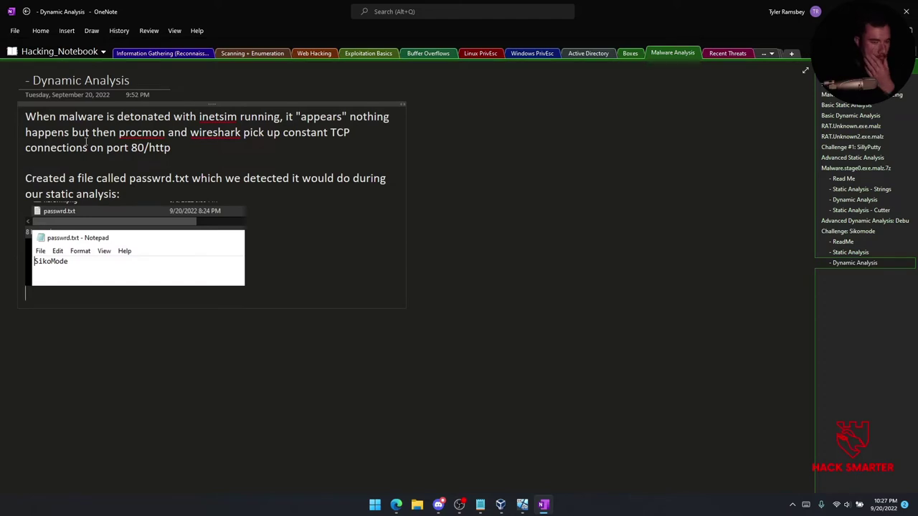
{"action": "key", "text": "Return"}
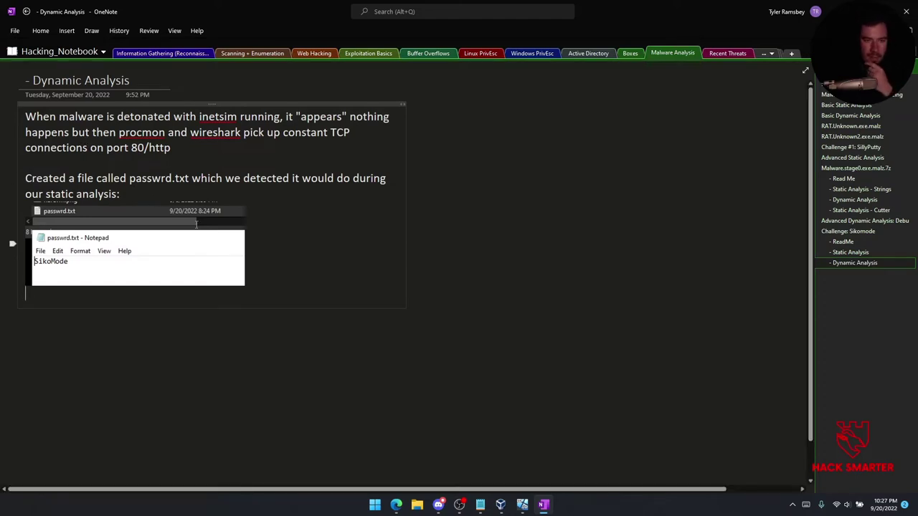
{"action": "key", "text": "Return"}
{"action": "key", "text": "Return"}
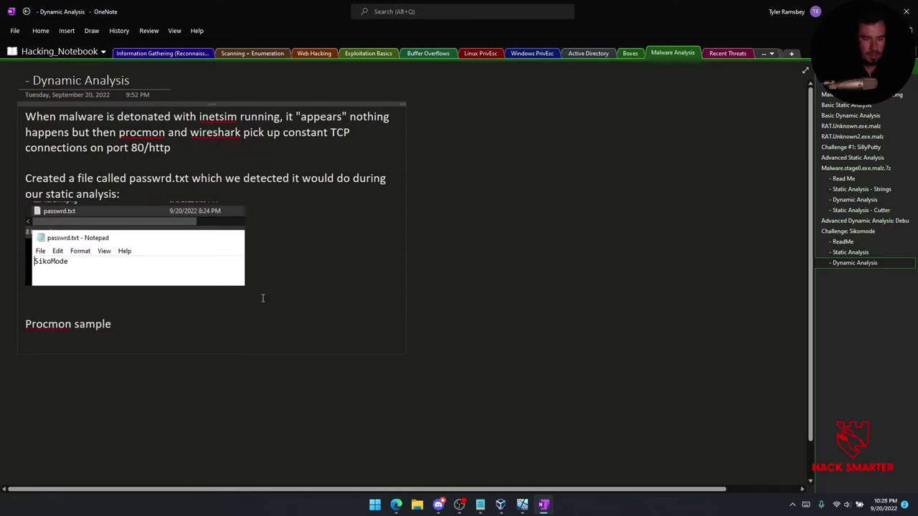
Screenshot the top unknown.exe TCP event rows in Process Monitor to the clipboard.
{"action": "mouse_move", "coordinate": [522, 504]}
{"action": "left_click", "coordinate": [475, 444]}
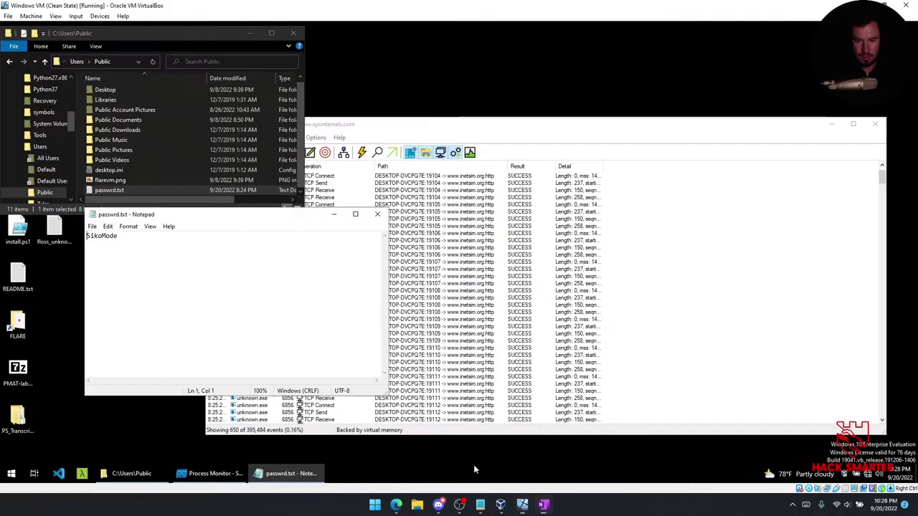
{"action": "left_click", "coordinate": [514, 279]}
{"action": "key", "text": "Up"}
{"action": "key", "text": "Up"}
{"action": "key", "text": "Up"}
{"action": "key", "text": "Up"}
{"action": "scroll", "coordinate": [380, 227], "scroll_direction": "up", "scroll_amount": 1}
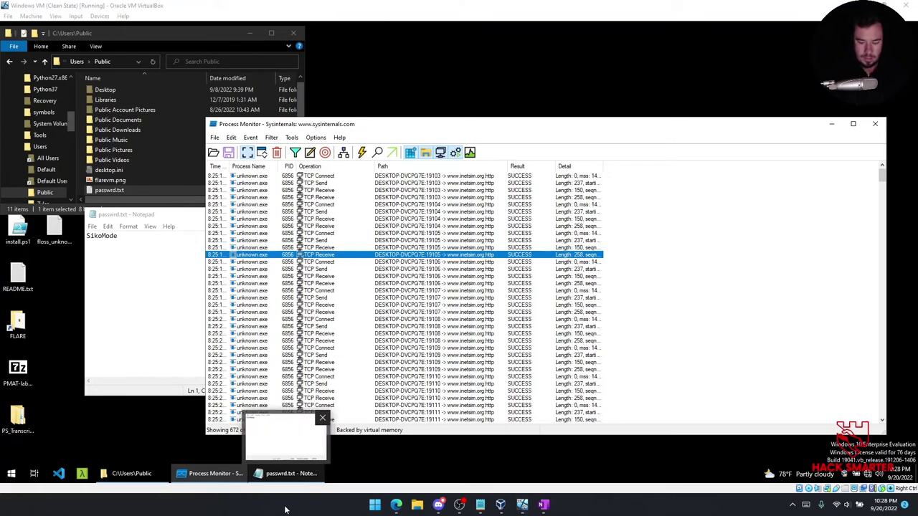
{"action": "key", "text": "super+shift+s"}
{"action": "mouse_move", "coordinate": [207, 157]}
{"action": "left_mouse_down"}
{"action": "mouse_move", "coordinate": [543, 220]}
{"action": "mouse_move", "coordinate": [604, 226]}
{"action": "mouse_move", "coordinate": [612, 218]}
{"action": "left_mouse_up"}
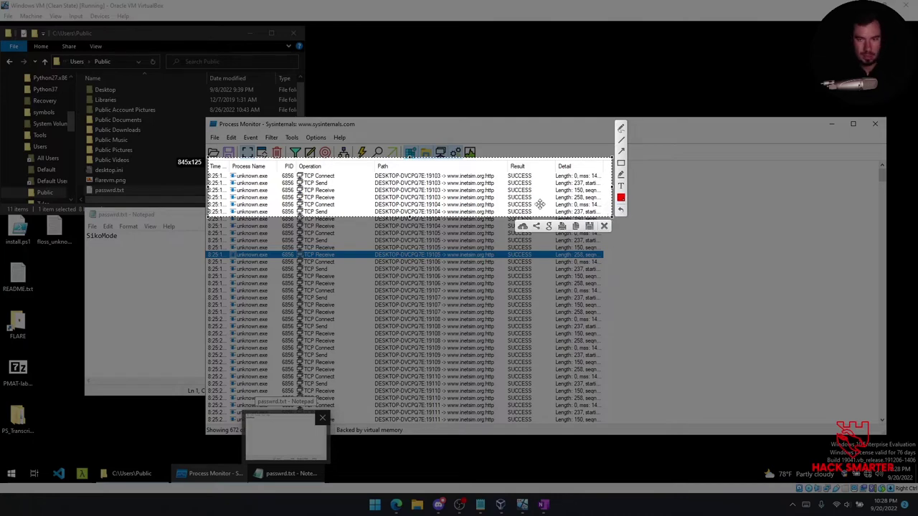
{"action": "key", "text": "ctrl+c"}
Paste the Procmon events under 'Procmon sample' and add a 'Wireshark sample' heading.
{"action": "left_click", "coordinate": [542, 504]}
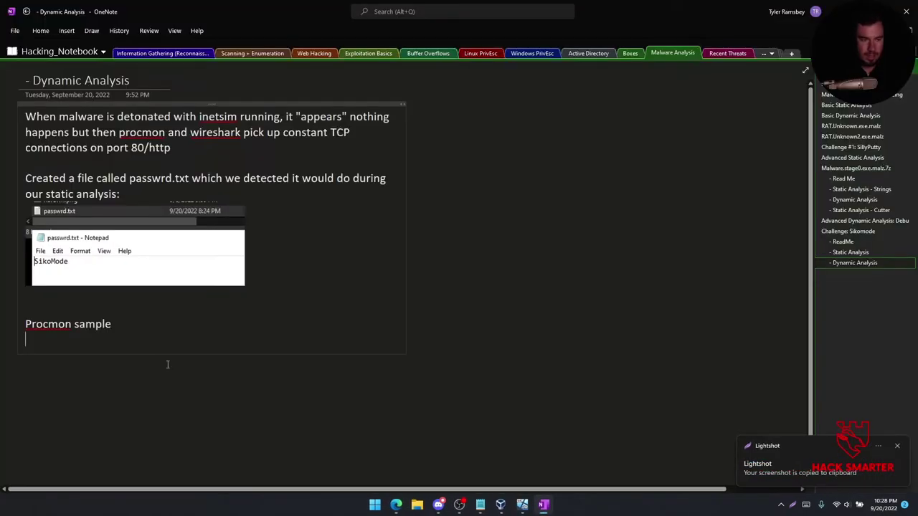
{"action": "key", "text": "ctrl+v"}
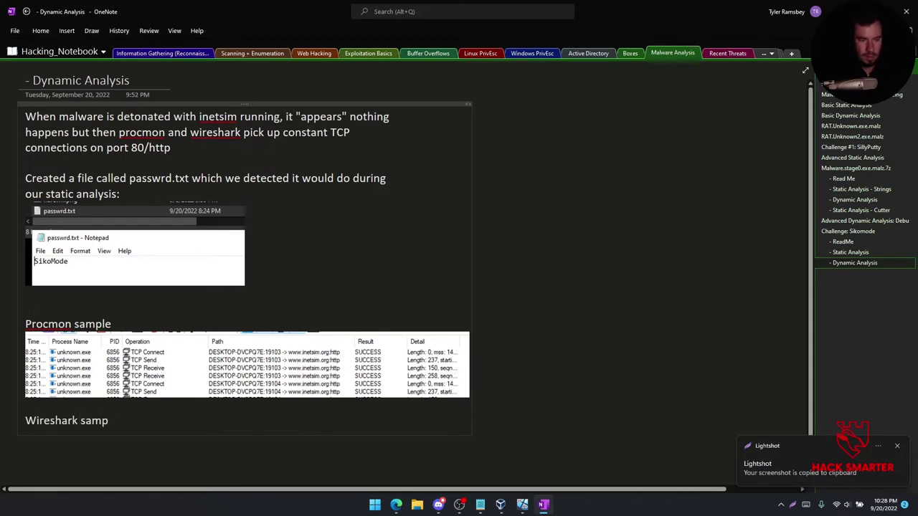
{"action": "key", "text": "Return"}
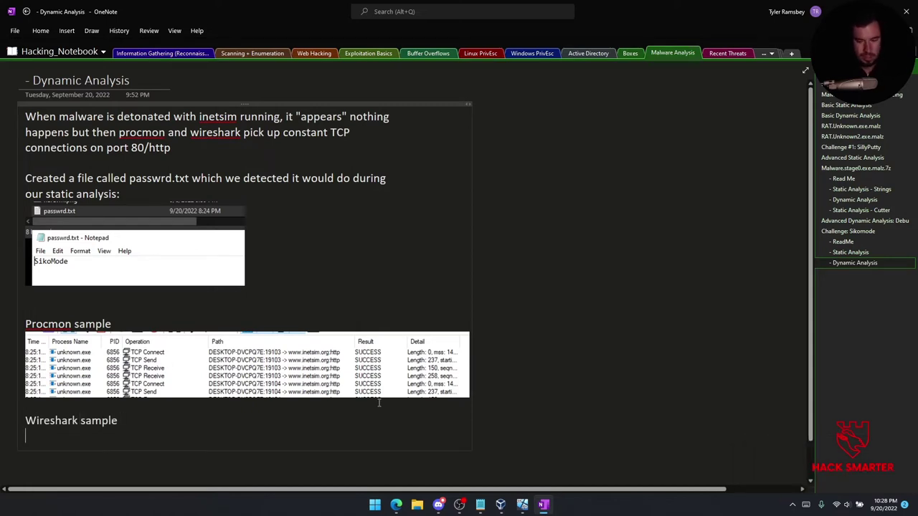
{"action": "mouse_move", "coordinate": [522, 507]}
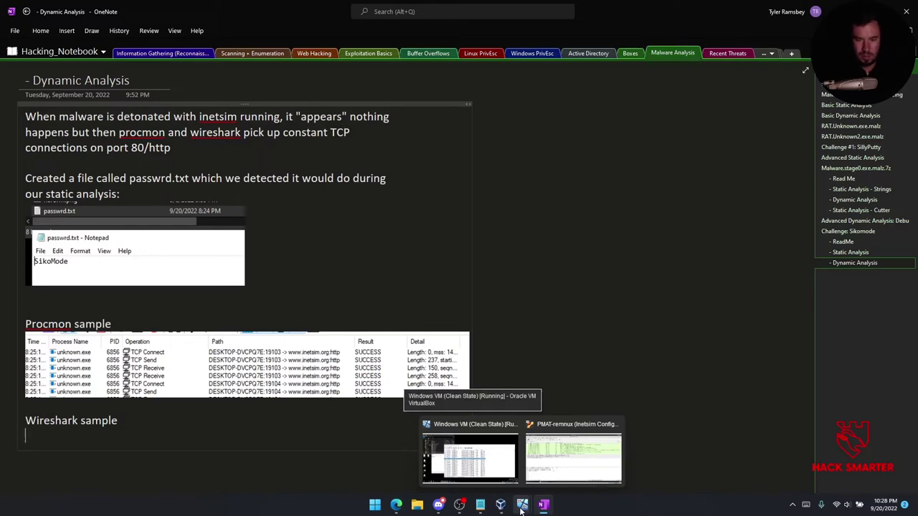
In Wireshark, inspect HTTP GET packets 1918 and 1862 and their request URI details.
{"action": "left_click", "coordinate": [573, 453]}
{"action": "left_click", "coordinate": [356, 156]}
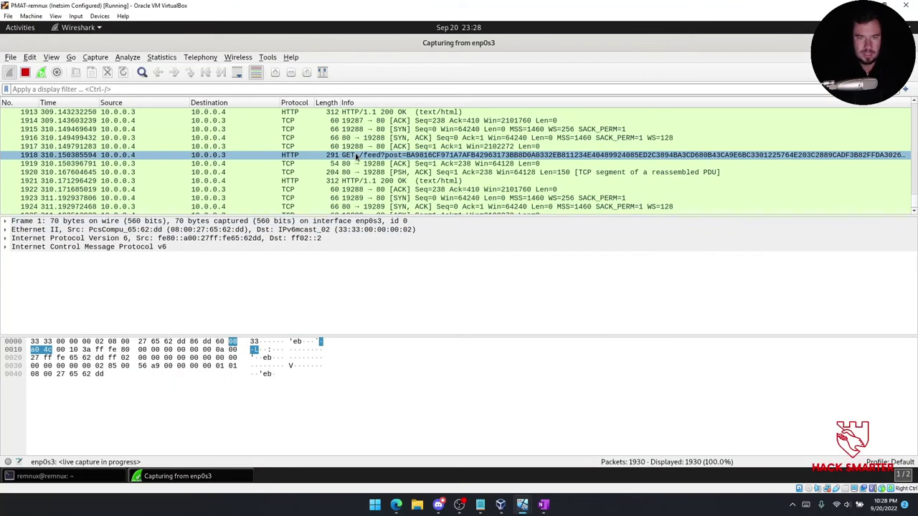
{"action": "scroll", "coordinate": [380, 172], "scroll_direction": "up", "scroll_amount": 20}
{"action": "left_click", "coordinate": [410, 189]}
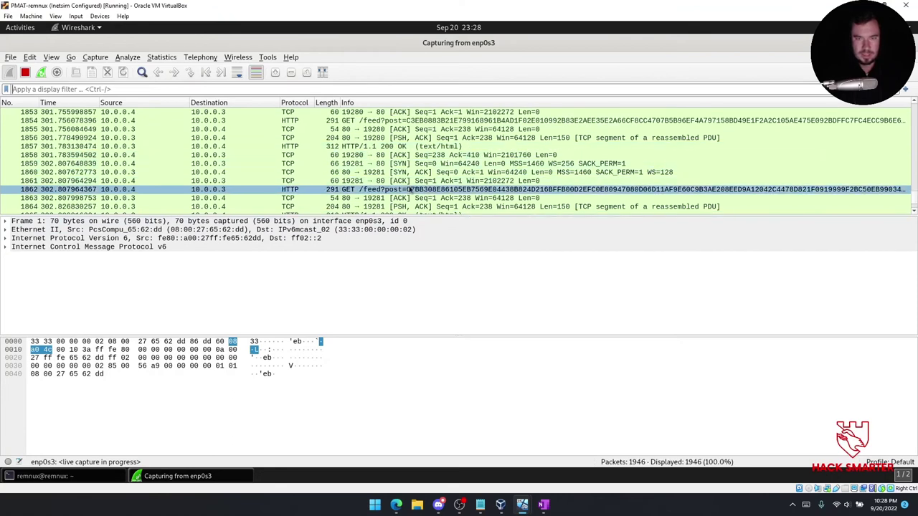
{"action": "left_click", "coordinate": [6, 256]}
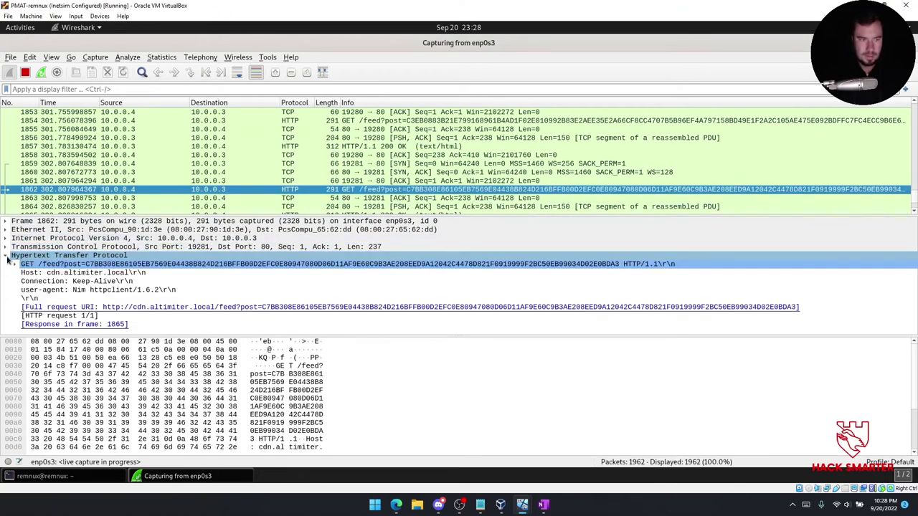
{"action": "left_click", "coordinate": [270, 307]}
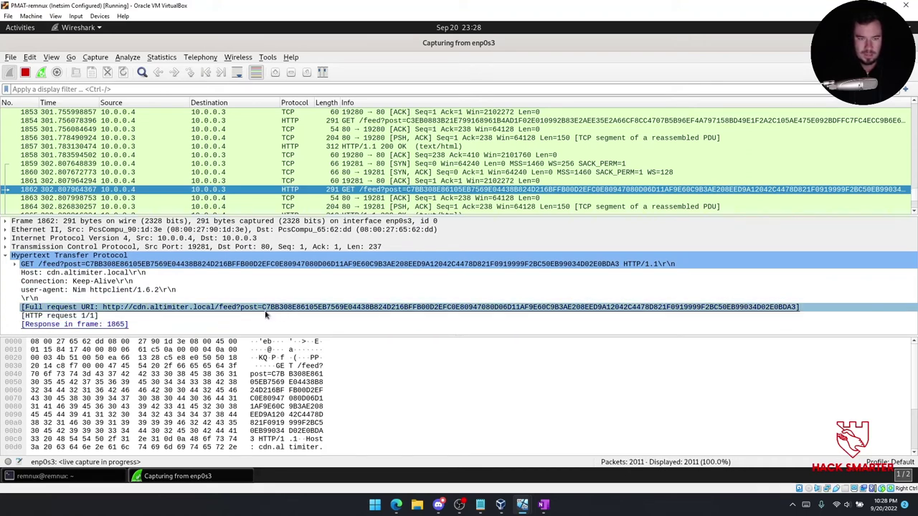
{"action": "left_click", "coordinate": [267, 316]}
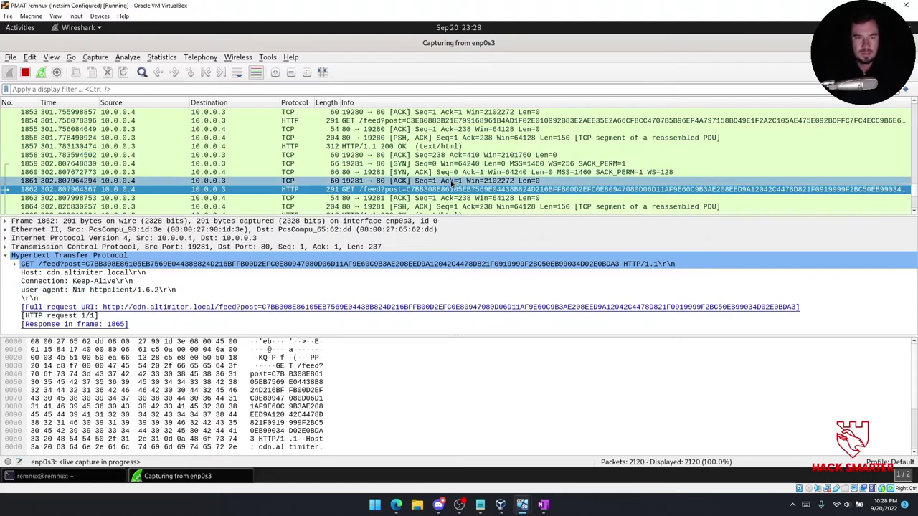
{"action": "scroll", "coordinate": [439, 169], "scroll_direction": "up", "scroll_amount": 3}
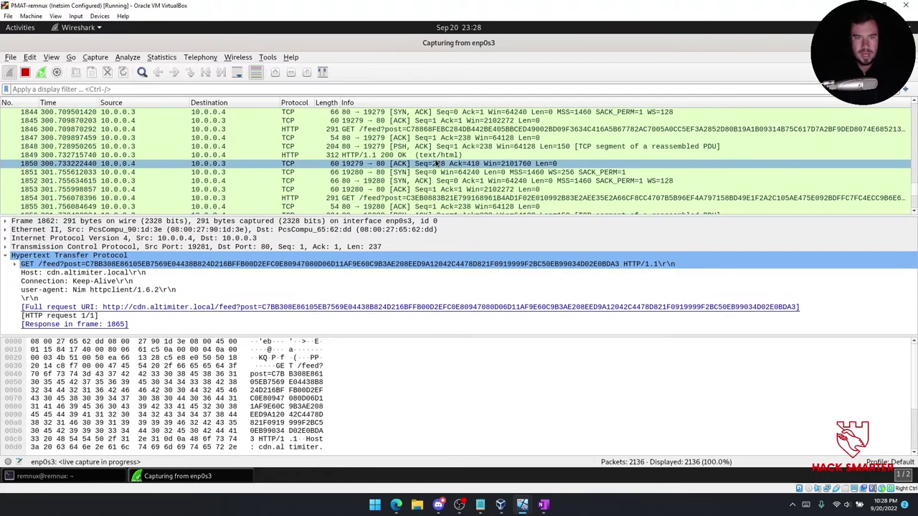
{"action": "scroll", "coordinate": [407, 134], "scroll_direction": "up", "scroll_amount": 4}
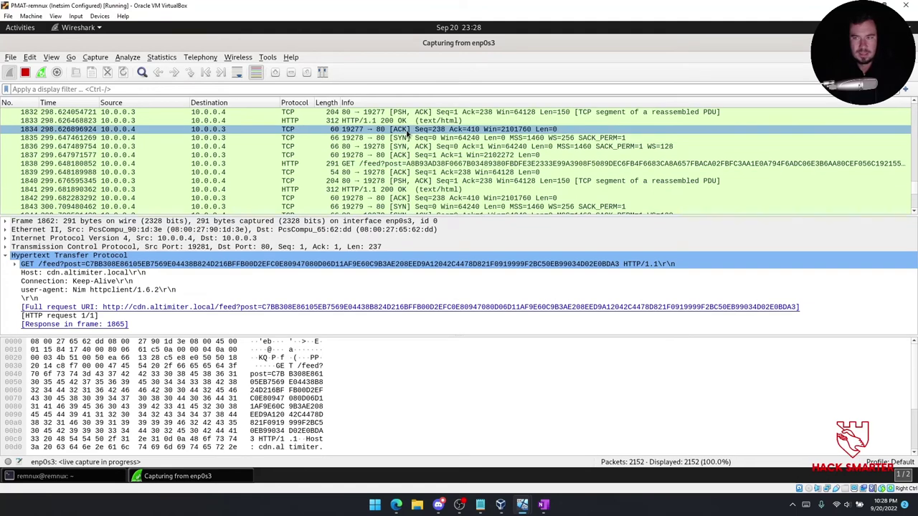
{"action": "scroll", "coordinate": [407, 133], "scroll_direction": "up", "scroll_amount": 3}
{"action": "left_click_drag", "start_coordinate": [914, 194], "coordinate": [912, 80]}
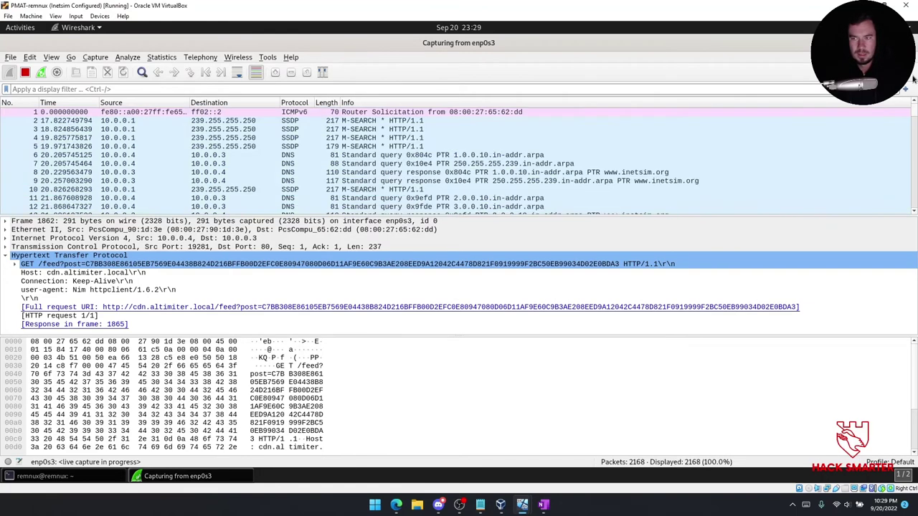
{"action": "scroll", "coordinate": [459, 175], "scroll_direction": "down", "scroll_amount": 8}
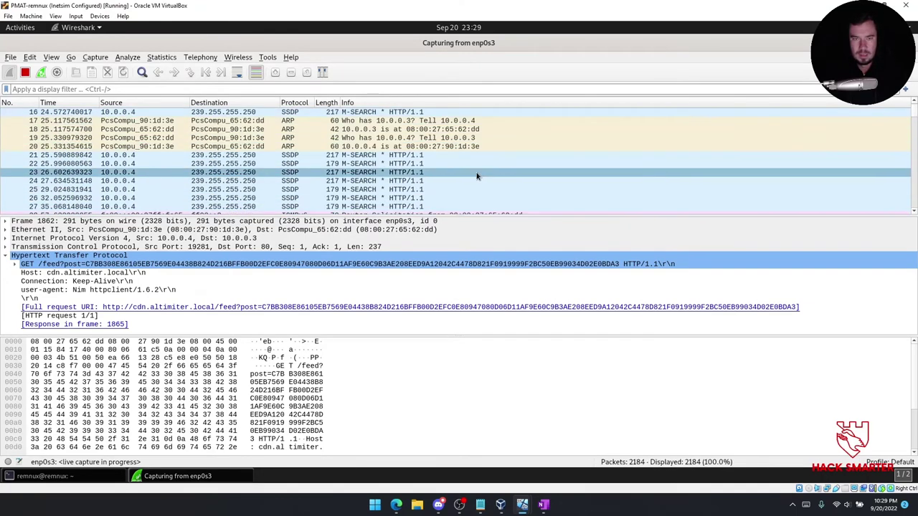
{"action": "scroll", "coordinate": [443, 172], "scroll_direction": "down", "scroll_amount": 1}
{"action": "scroll", "coordinate": [443, 173], "scroll_direction": "up", "scroll_amount": 1}
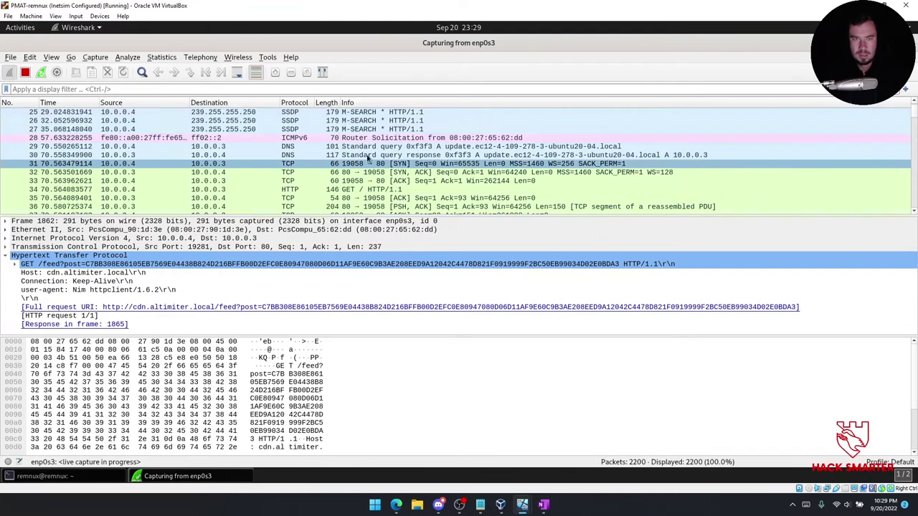
Step through packets 31–37: the TCP handshake, the first GET, and INetSim's 200 OK response.
{"action": "left_click", "coordinate": [301, 165]}
{"action": "left_click", "coordinate": [305, 172]}
{"action": "left_click", "coordinate": [337, 180]}
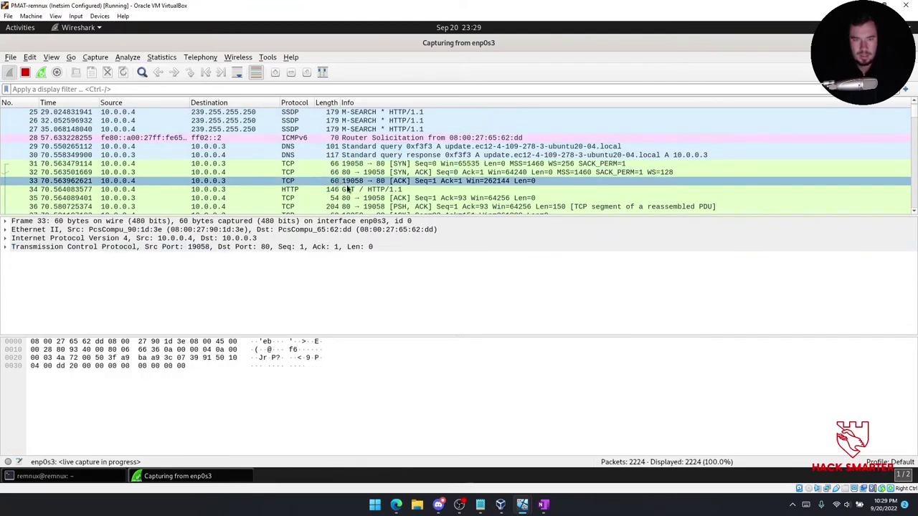
{"action": "left_click", "coordinate": [349, 192]}
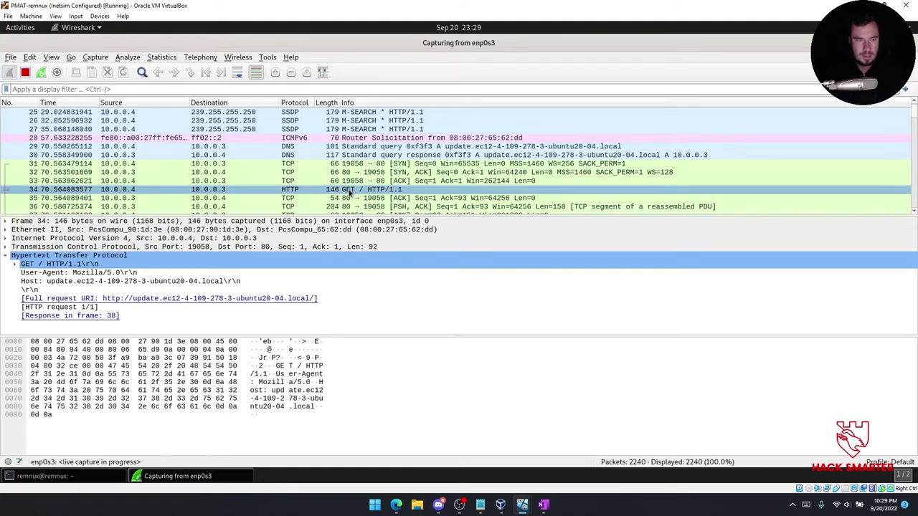
{"action": "scroll", "coordinate": [350, 192], "scroll_direction": "down", "scroll_amount": 2}
{"action": "left_click", "coordinate": [366, 148]}
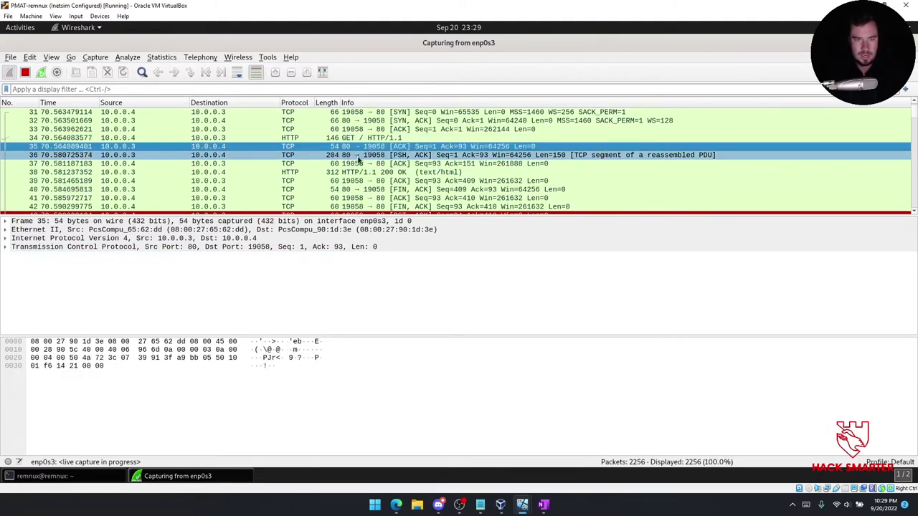
{"action": "left_click", "coordinate": [357, 164]}
{"action": "left_click", "coordinate": [359, 172]}
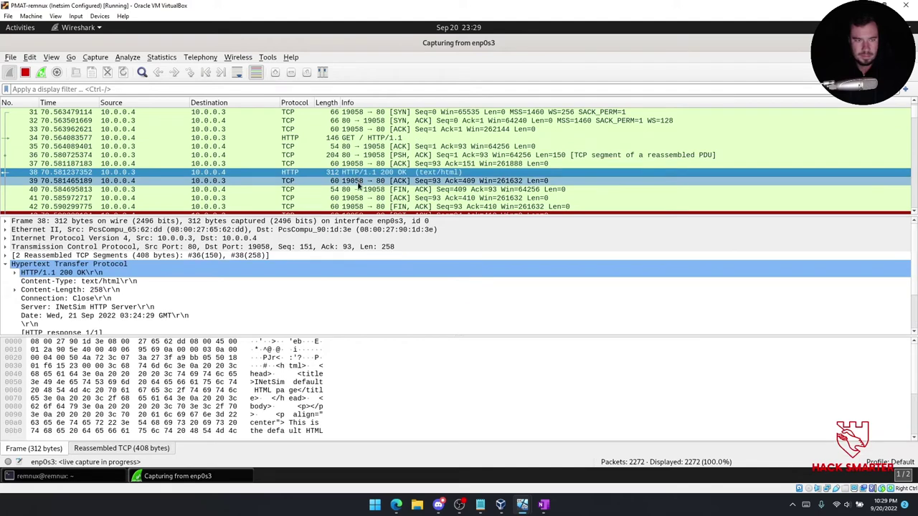
{"action": "left_click", "coordinate": [236, 307]}
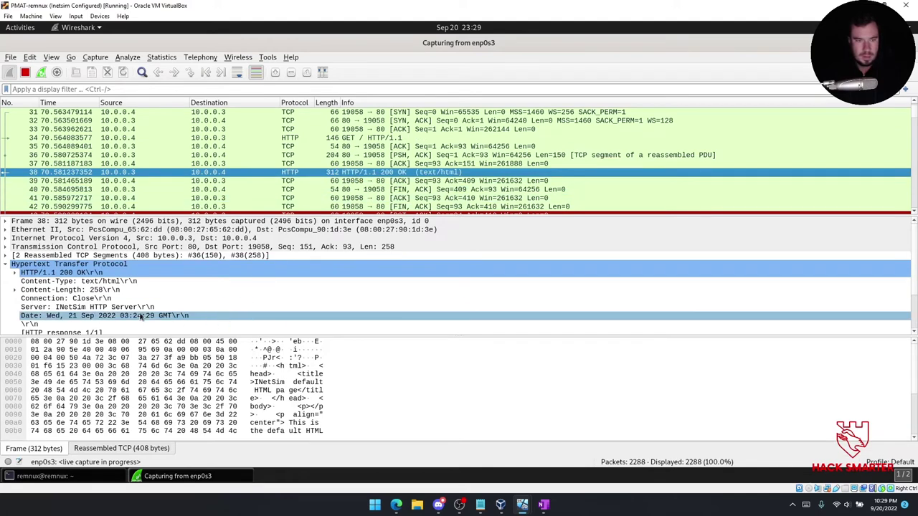
{"action": "scroll", "coordinate": [236, 307], "scroll_direction": "down", "scroll_amount": 2}
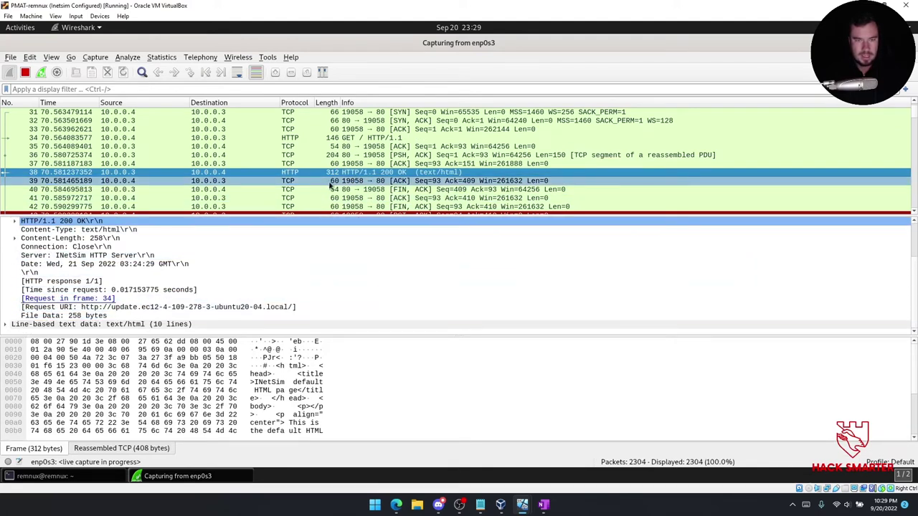
{"action": "scroll", "coordinate": [359, 183], "scroll_direction": "down", "scroll_amount": 2}
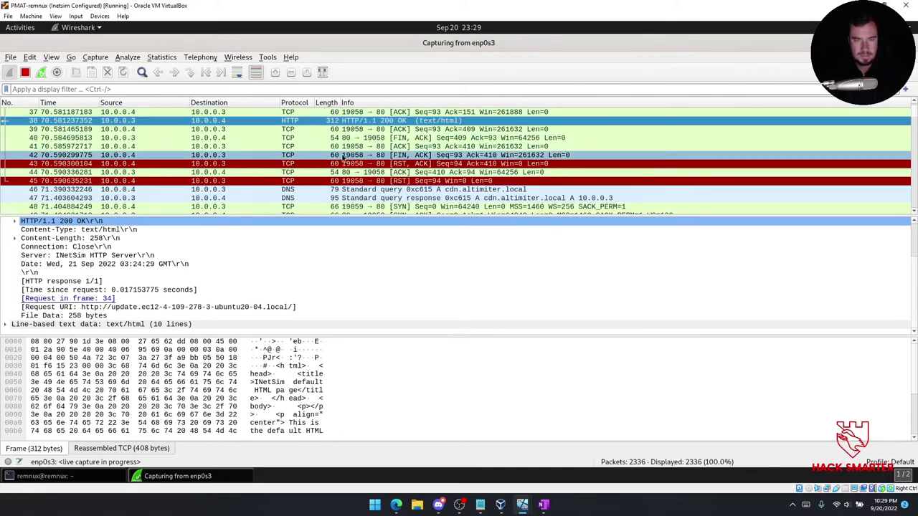
{"action": "scroll", "coordinate": [355, 158], "scroll_direction": "down", "scroll_amount": 3}
{"action": "scroll", "coordinate": [356, 164], "scroll_direction": "up", "scroll_amount": 1}
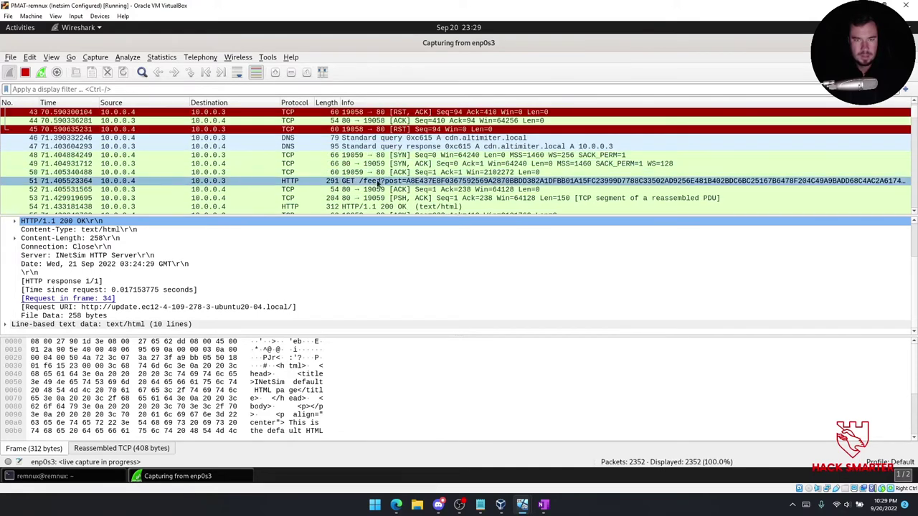
Highlight the post data in the GET /feed request to cdn.altimiter.local and screenshot it.
{"action": "left_click", "coordinate": [361, 165]}
{"action": "left_click", "coordinate": [361, 181]}
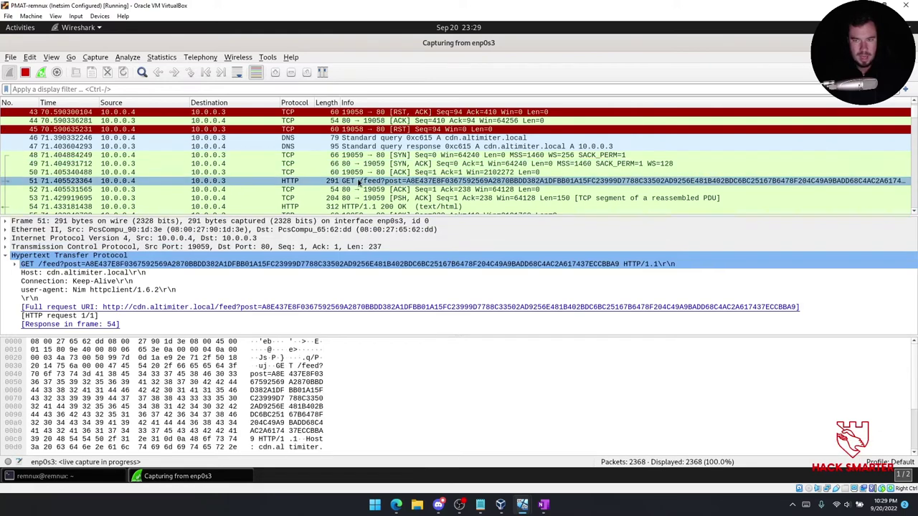
{"action": "left_click", "coordinate": [143, 391]}
{"action": "key", "text": "super+shift+s"}
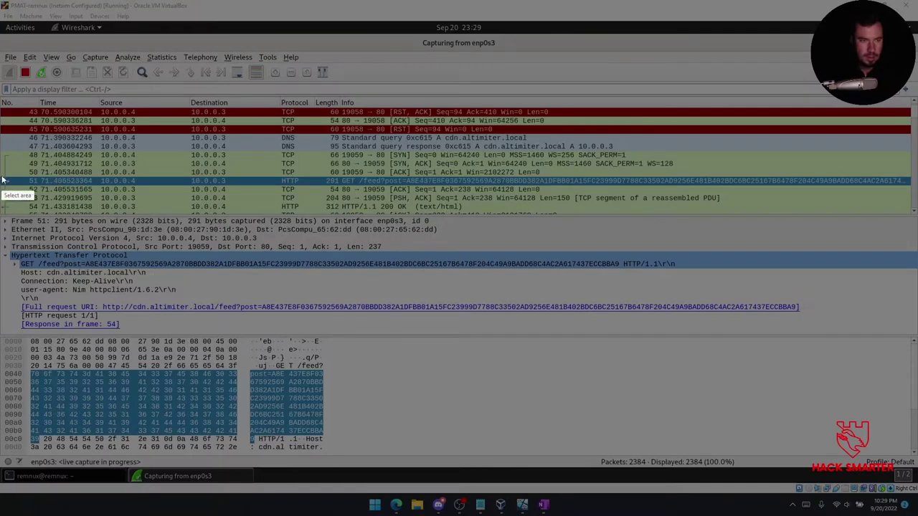
{"action": "left_click_drag", "start_coordinate": [3, 169], "coordinate": [905, 321]}
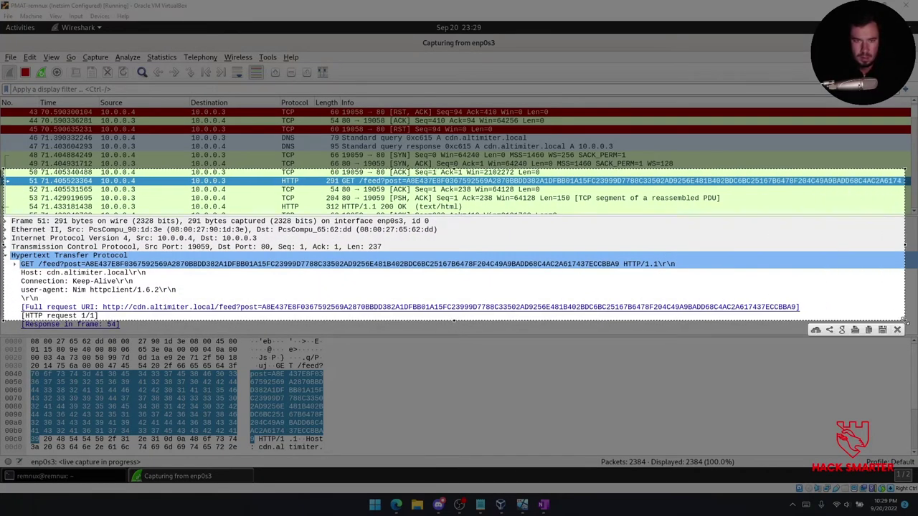
{"action": "key", "text": "ctrl+c"}
Paste the Wireshark capture and add a Procmon bullet about the continued connections.
{"action": "left_click", "coordinate": [543, 505]}
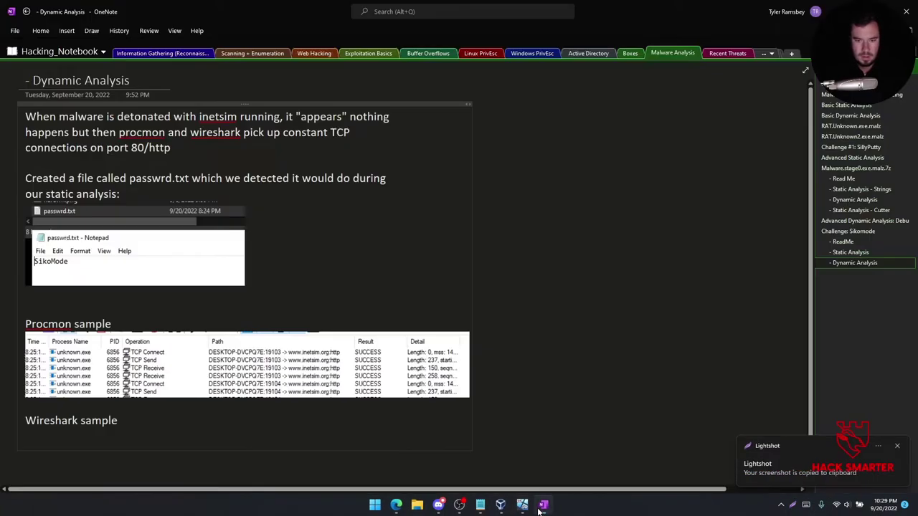
{"action": "key", "text": "ctrl+v"}
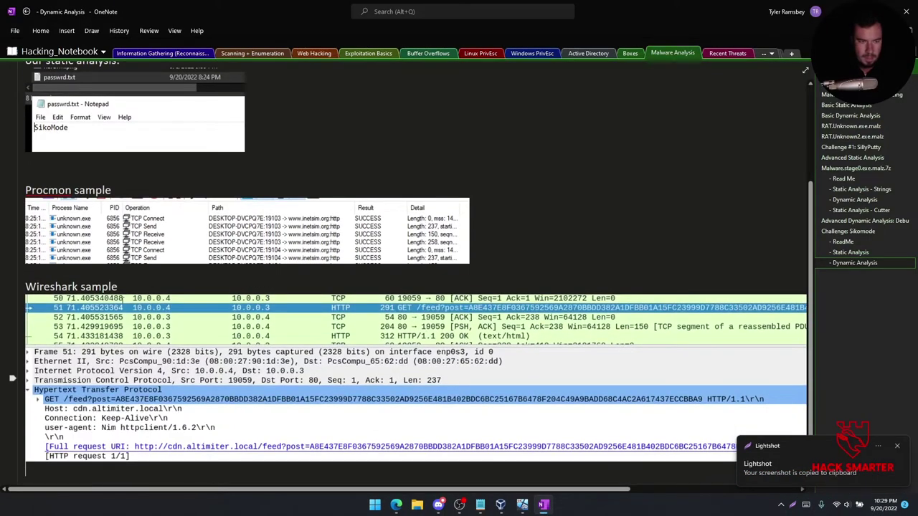
{"action": "scroll", "coordinate": [131, 242], "scroll_direction": "up", "scroll_amount": 1}
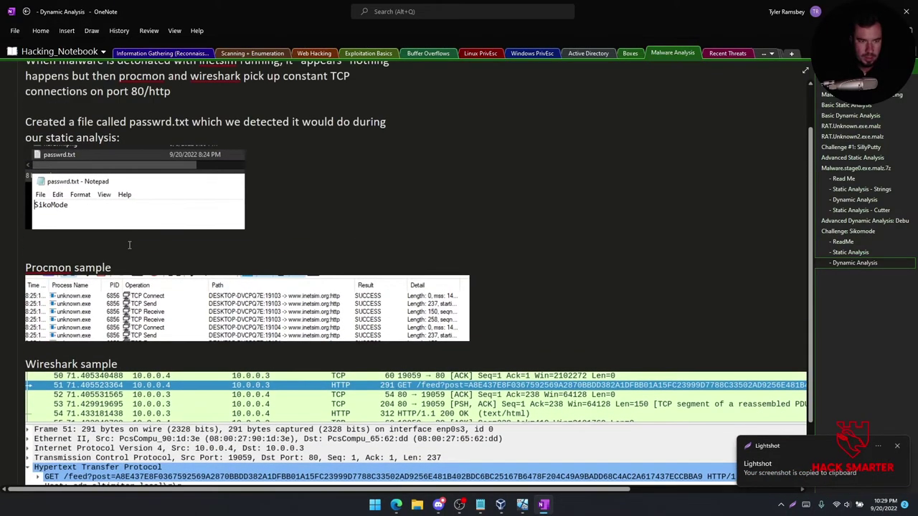
{"action": "left_click", "coordinate": [127, 268]}
{"action": "key", "text": "Return"}
{"action": "type", "text": "-"}
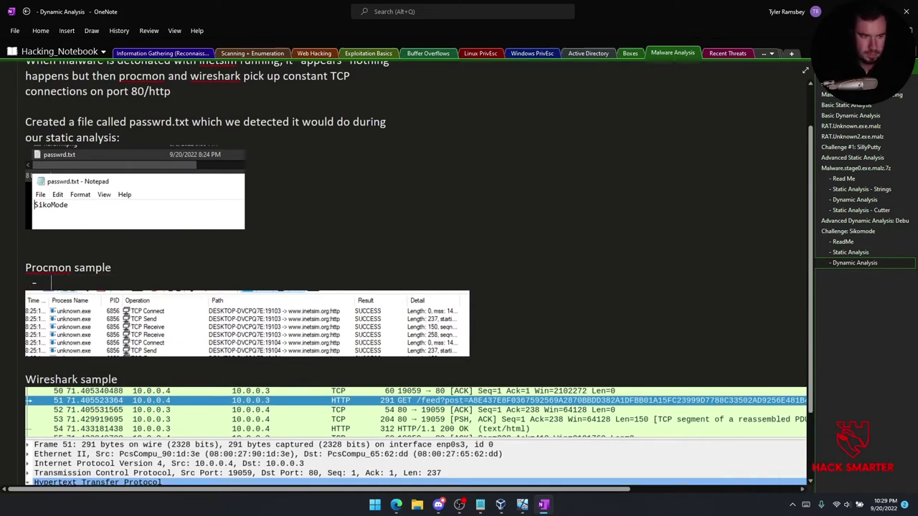
{"action": "type", "text": " Cotninues to make this connection"}
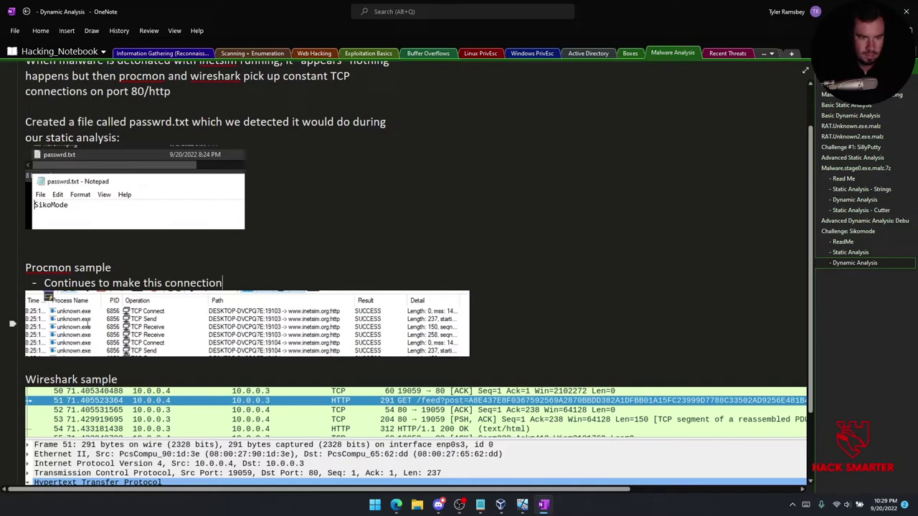
Add Wireshark bullets noting possibly encrypted HTTP data and the Desktop cosmo picture.
{"action": "left_click", "coordinate": [173, 381]}
{"action": "key", "text": "Return"}
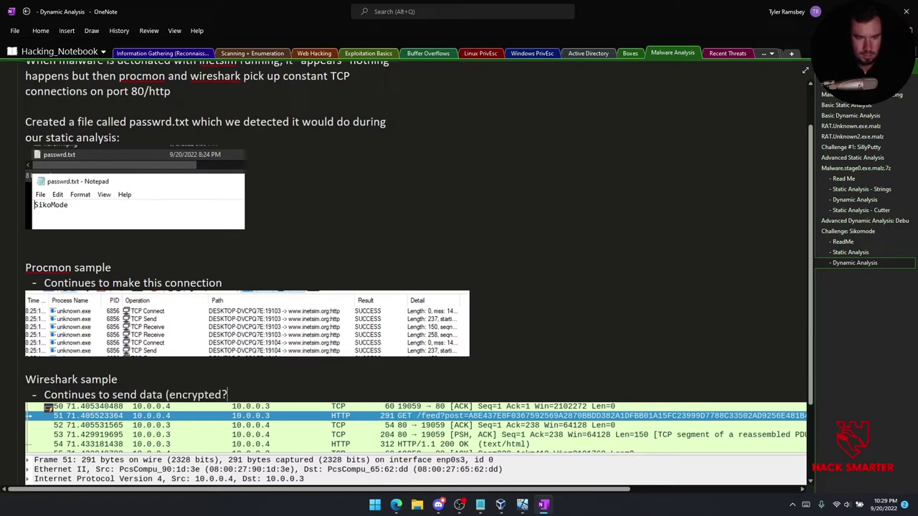
{"action": "type", "text": "over HTTP"}
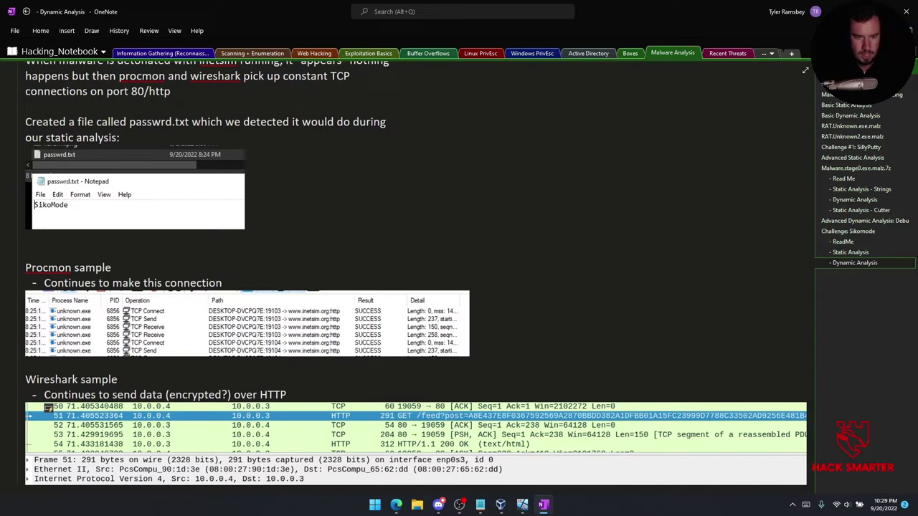
{"action": "key", "text": "Return"}
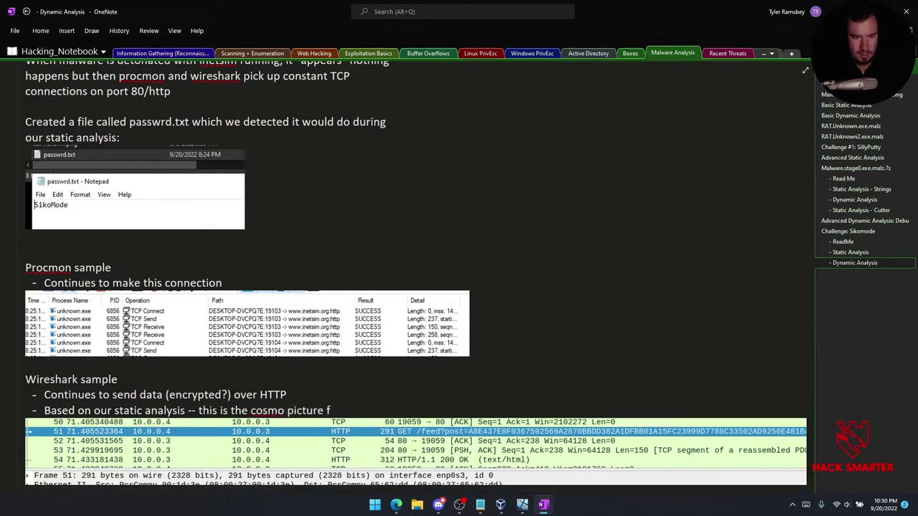
{"action": "type", "text": "op"}
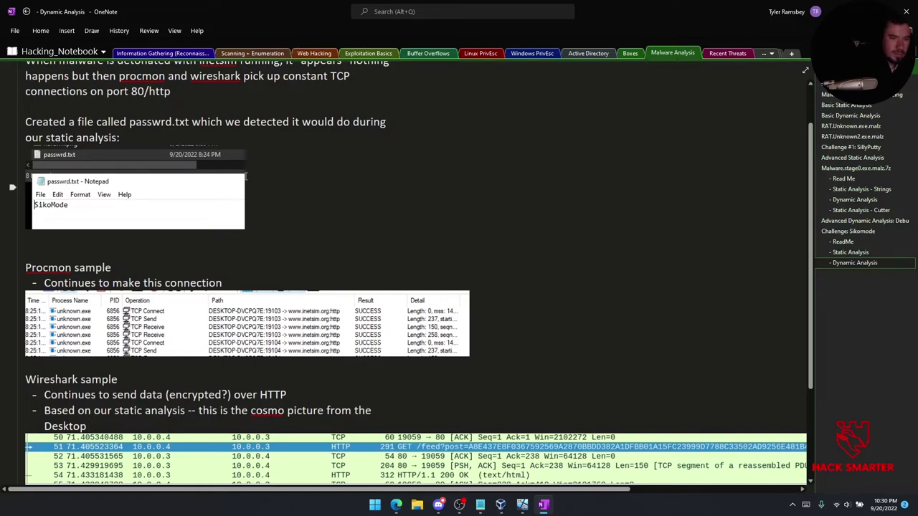
{"action": "scroll", "coordinate": [302, 231], "scroll_direction": "down", "scroll_amount": 3}
{"action": "scroll", "coordinate": [302, 231], "scroll_direction": "down", "scroll_amount": 1}
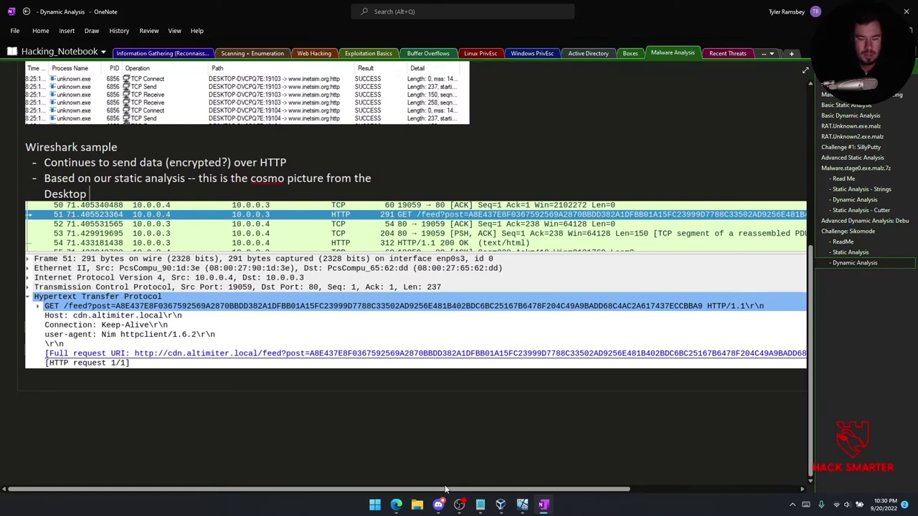
{"action": "mouse_move", "coordinate": [523, 507]}
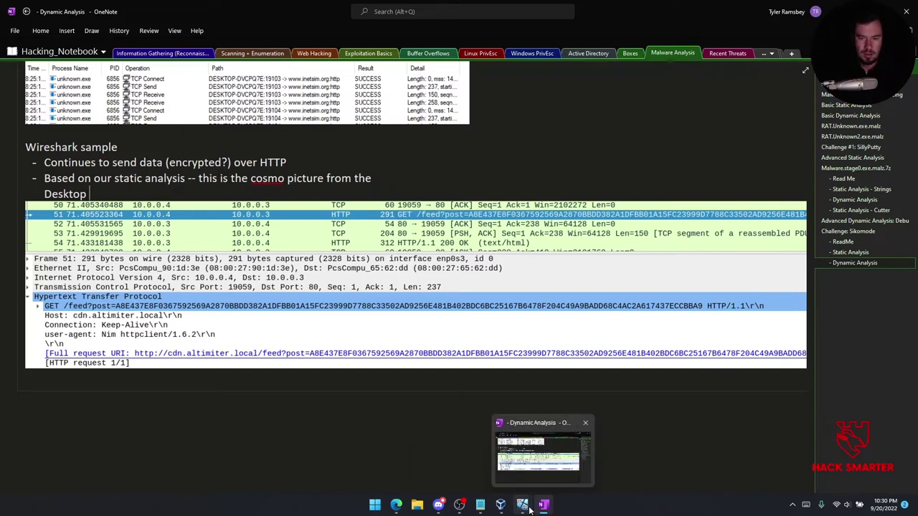
Scroll Wireshark's live capture through the repeated GET /feed?post= requests from 10.0.0.4.
{"action": "left_click", "coordinate": [572, 458]}
{"action": "scroll", "coordinate": [284, 182], "scroll_direction": "down", "scroll_amount": 7}
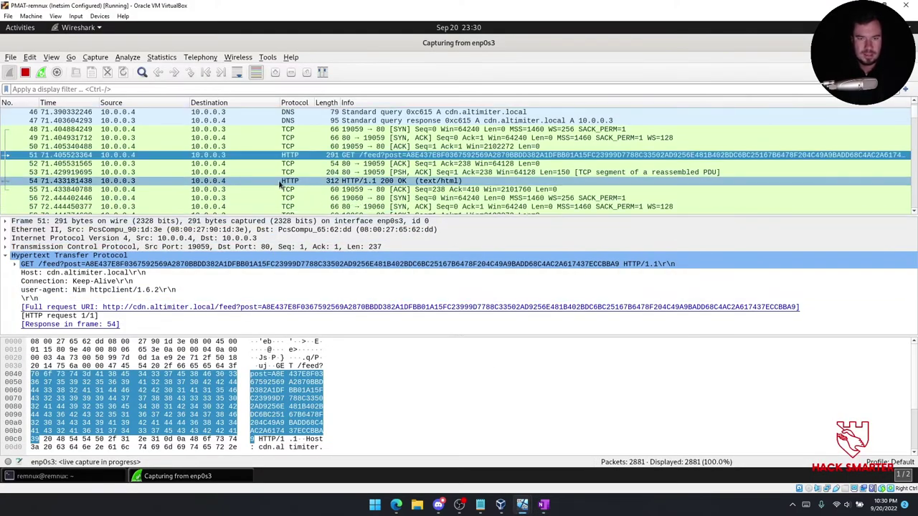
{"action": "scroll", "coordinate": [285, 182], "scroll_direction": "down", "scroll_amount": 10}
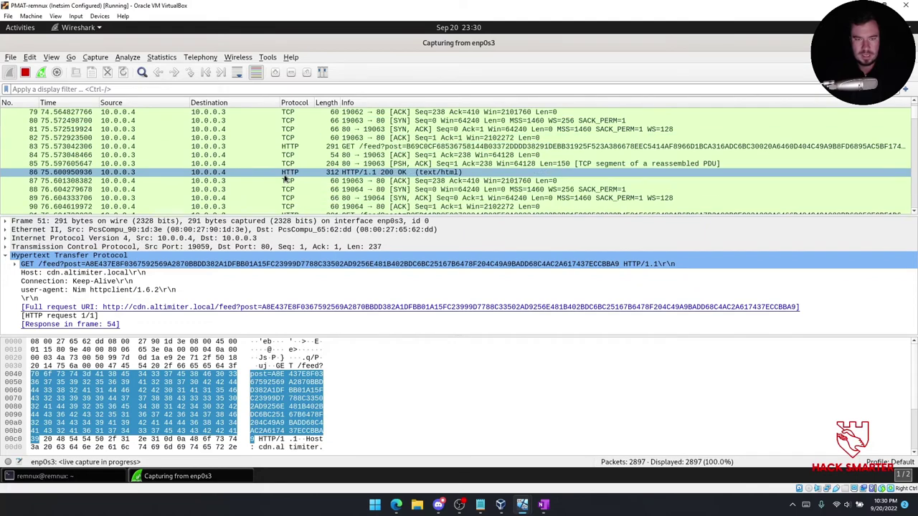
{"action": "scroll", "coordinate": [284, 175], "scroll_direction": "down", "scroll_amount": 8}
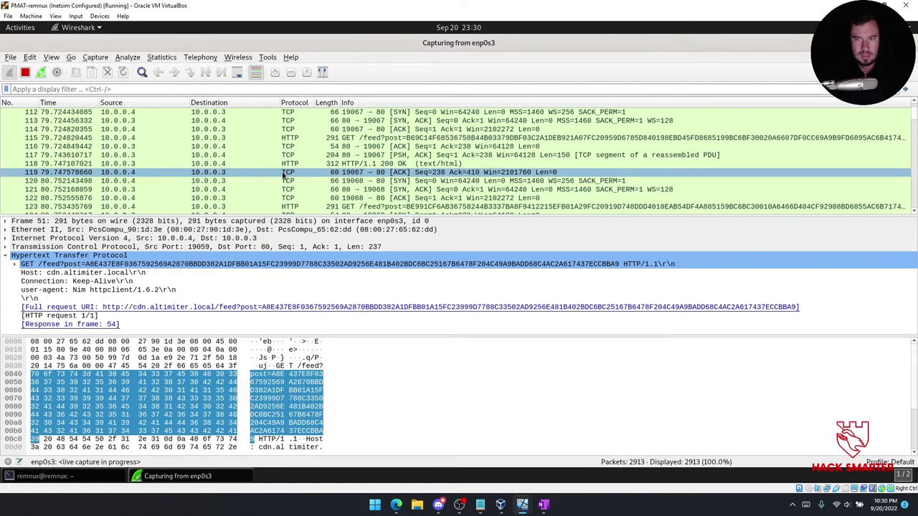
{"action": "scroll", "coordinate": [285, 174], "scroll_direction": "down", "scroll_amount": 1}
{"action": "scroll", "coordinate": [285, 174], "scroll_direction": "down", "scroll_amount": 18}
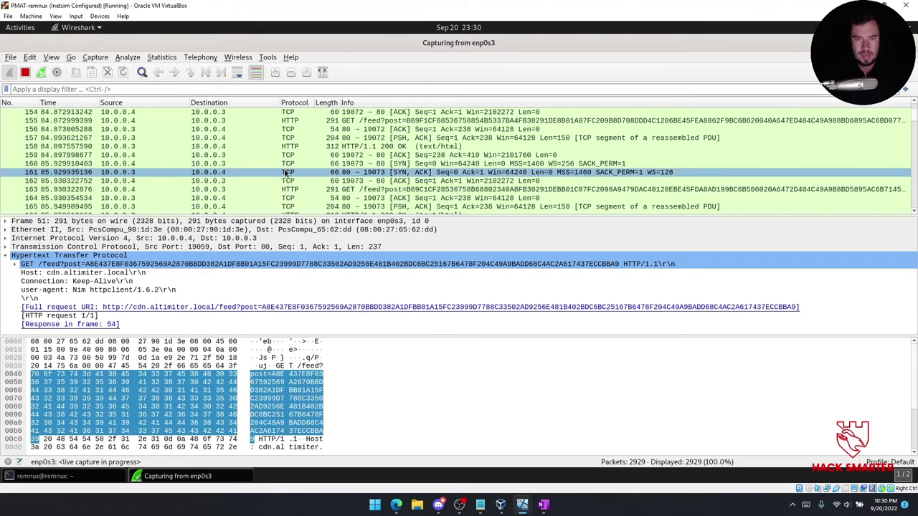
{"action": "scroll", "coordinate": [284, 172], "scroll_direction": "down", "scroll_amount": 4}
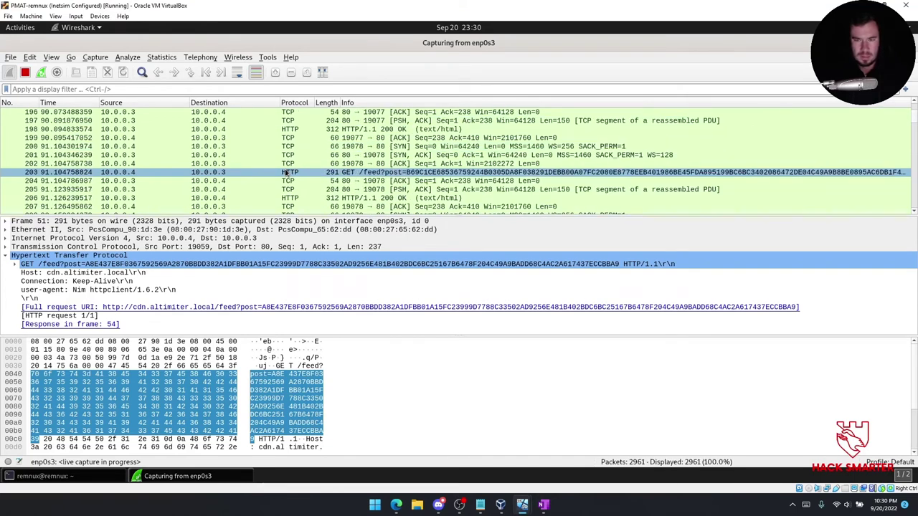
{"action": "scroll", "coordinate": [291, 187], "scroll_direction": "down", "scroll_amount": 3}
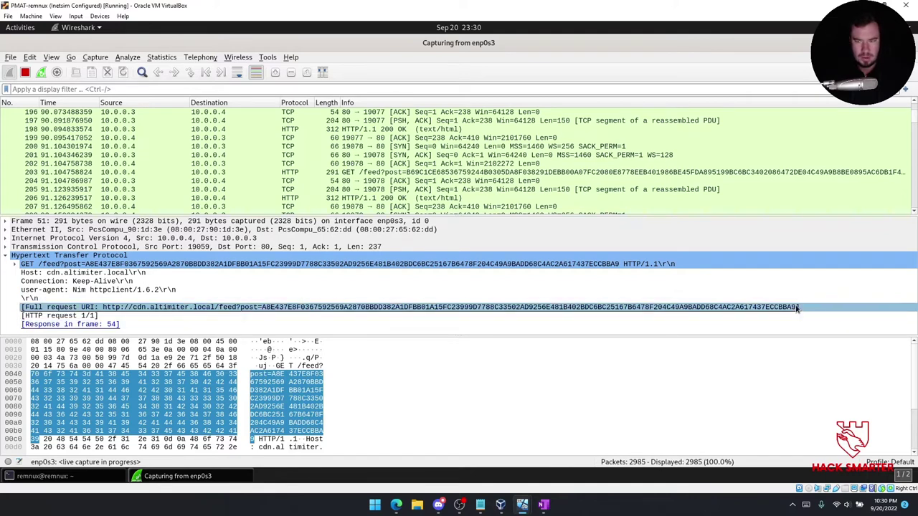
{"action": "scroll", "coordinate": [566, 179], "scroll_direction": "down", "scroll_amount": 2}
{"action": "scroll", "coordinate": [563, 178], "scroll_direction": "down", "scroll_amount": 3}
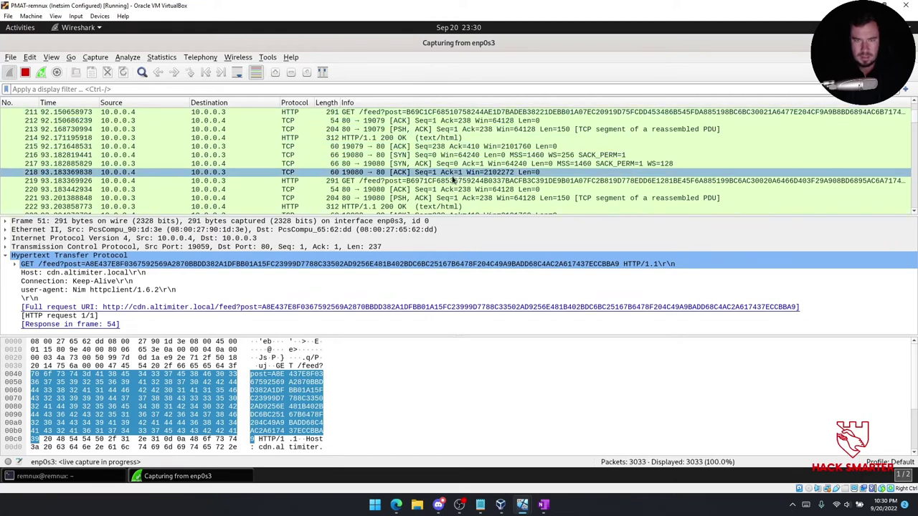
{"action": "scroll", "coordinate": [452, 181], "scroll_direction": "down", "scroll_amount": 3}
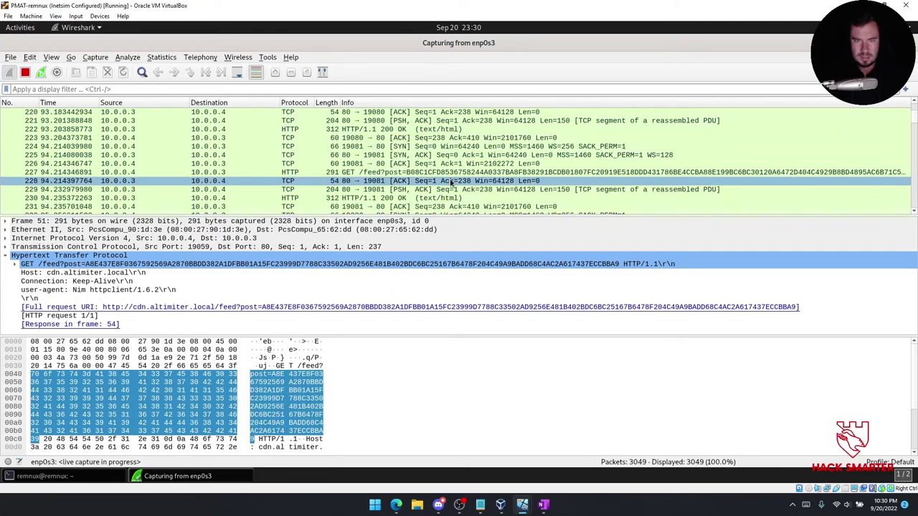
{"action": "scroll", "coordinate": [452, 181], "scroll_direction": "down", "scroll_amount": 7}
{"action": "scroll", "coordinate": [454, 174], "scroll_direction": "down", "scroll_amount": 6}
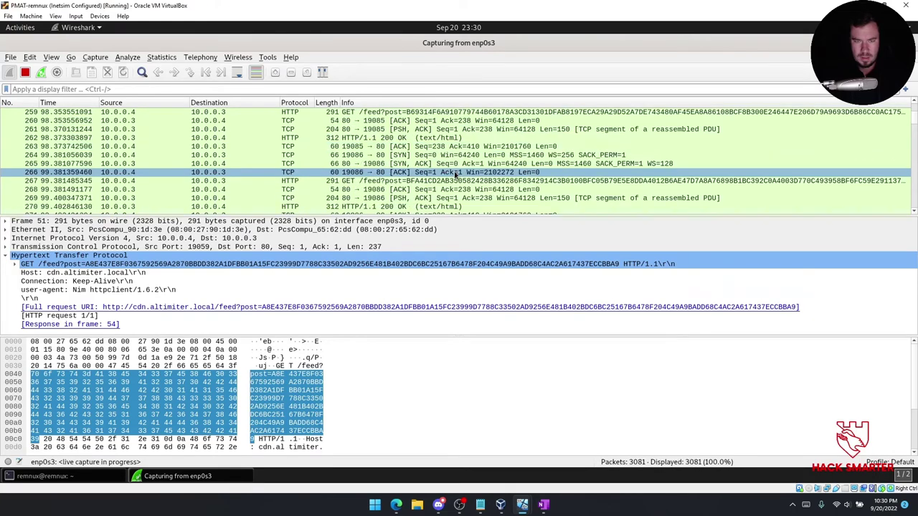
{"action": "scroll", "coordinate": [454, 175], "scroll_direction": "down", "scroll_amount": 8}
{"action": "scroll", "coordinate": [455, 174], "scroll_direction": "down", "scroll_amount": 4}
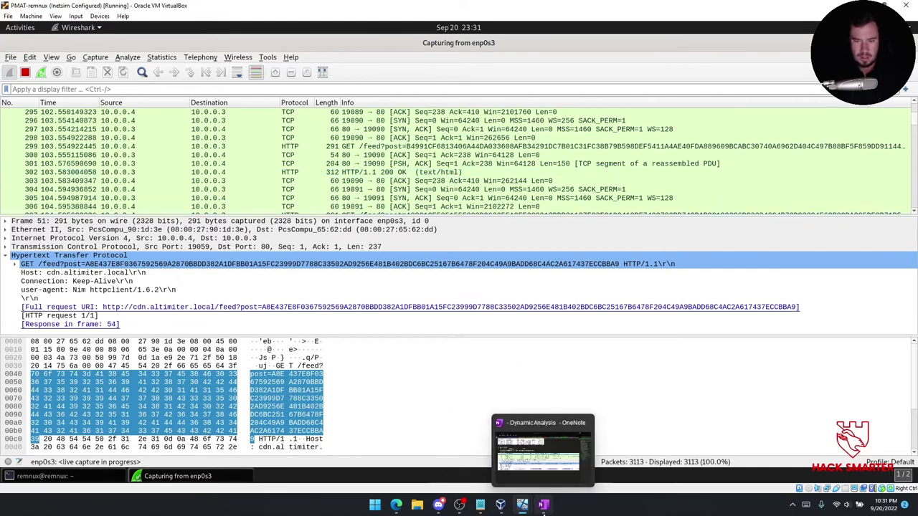
{"action": "left_click", "coordinate": [543, 504]}
Bring the Windows VM (Clean State) with Process Monitor's unknown.exe TCP events to the front.
{"action": "left_click", "coordinate": [831, 242]}
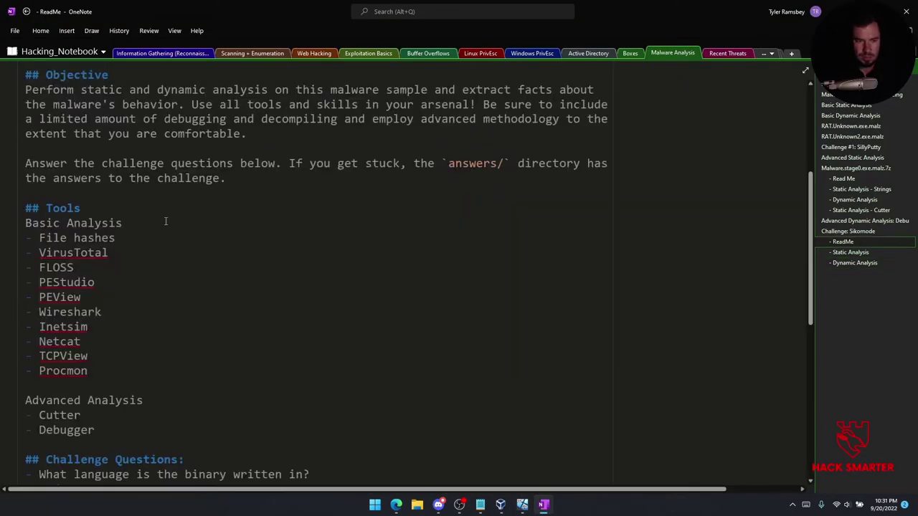
{"action": "scroll", "coordinate": [101, 269], "scroll_direction": "down", "scroll_amount": 5}
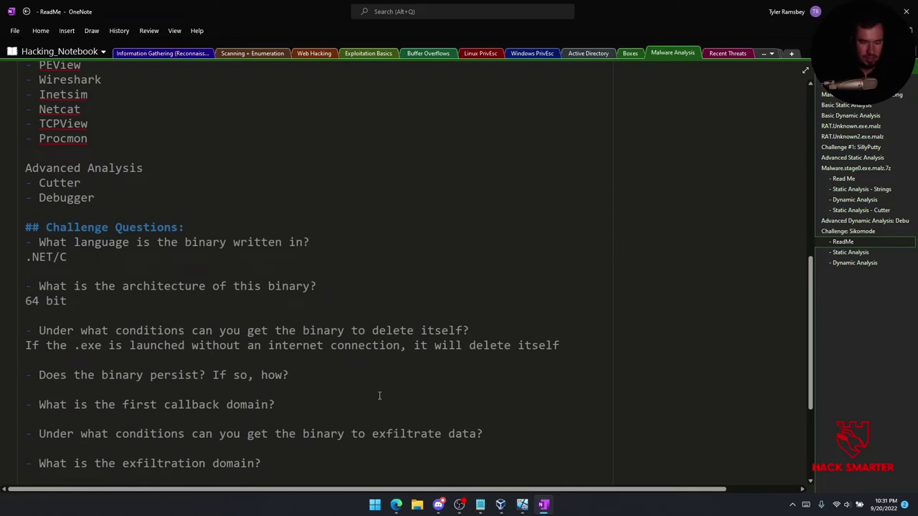
{"action": "mouse_move", "coordinate": [522, 505]}
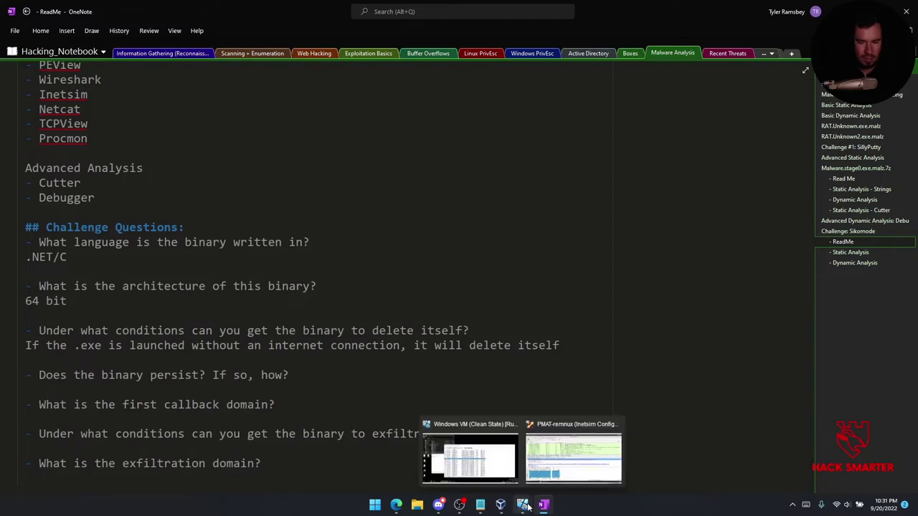
{"action": "left_click", "coordinate": [492, 481]}
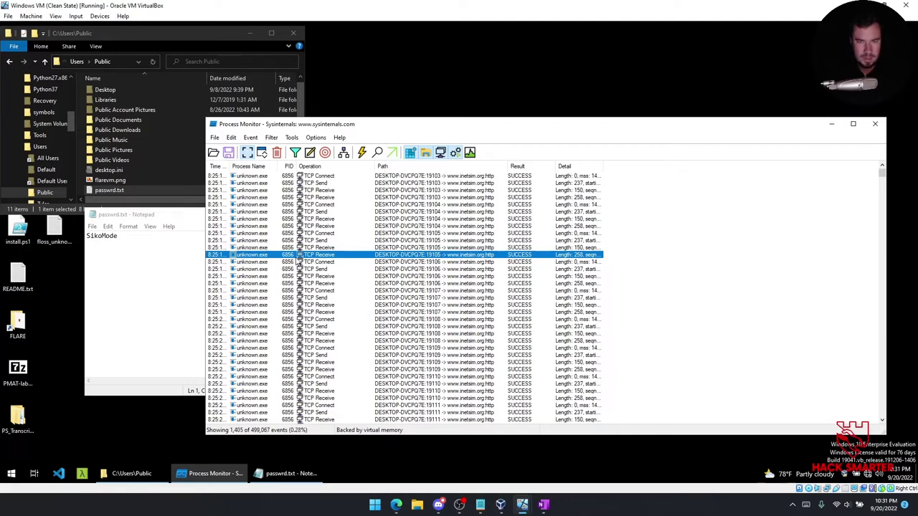
{"action": "left_click", "coordinate": [347, 152]}
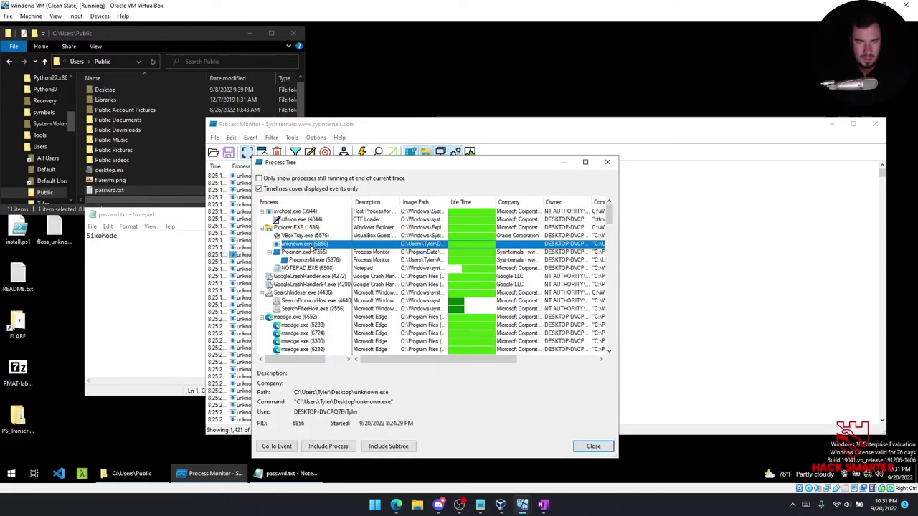
{"action": "mouse_move", "coordinate": [379, 359]}
{"action": "left_mouse_down"}
{"action": "mouse_move", "coordinate": [490, 356]}
{"action": "mouse_move", "coordinate": [380, 342]}
{"action": "left_mouse_up"}
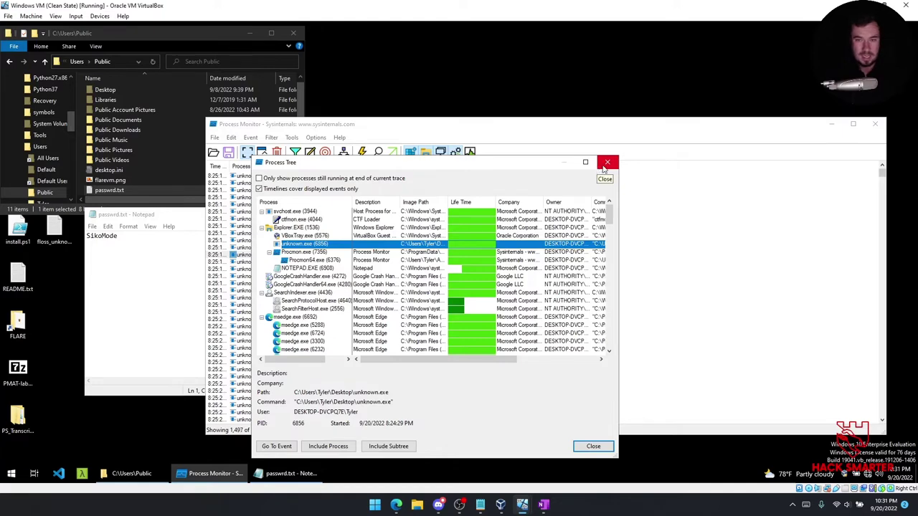
Add and apply a Process Monitor filter rule: Parent PID is 6856, Include.
{"action": "left_click", "coordinate": [606, 163]}
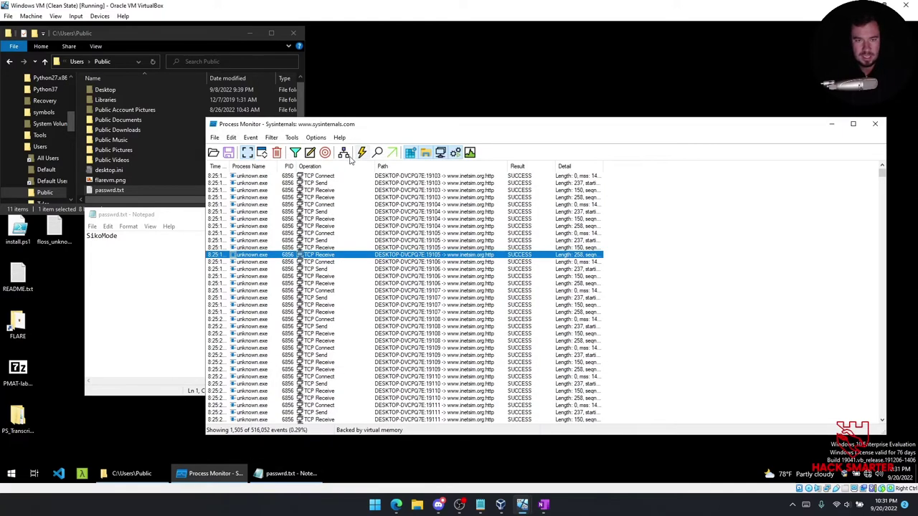
{"action": "left_click", "coordinate": [294, 153]}
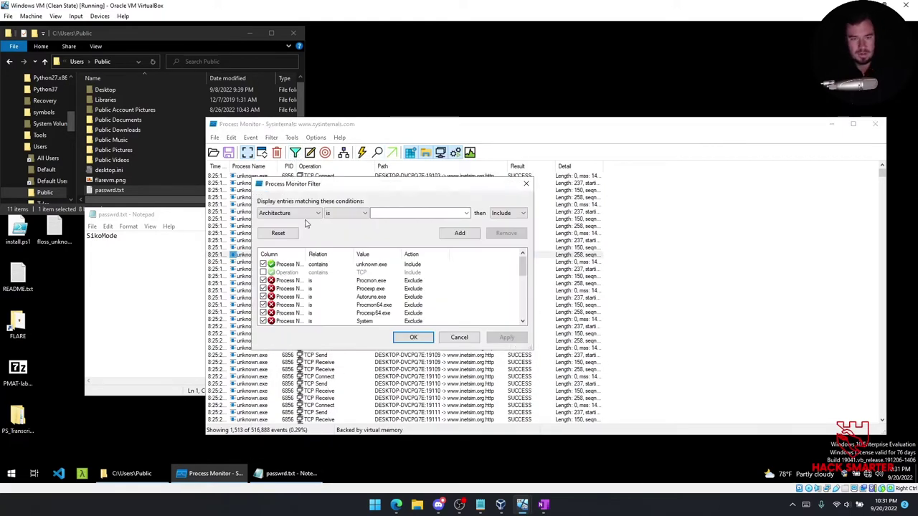
{"action": "left_click", "coordinate": [268, 266]}
{"action": "left_click", "coordinate": [287, 213]}
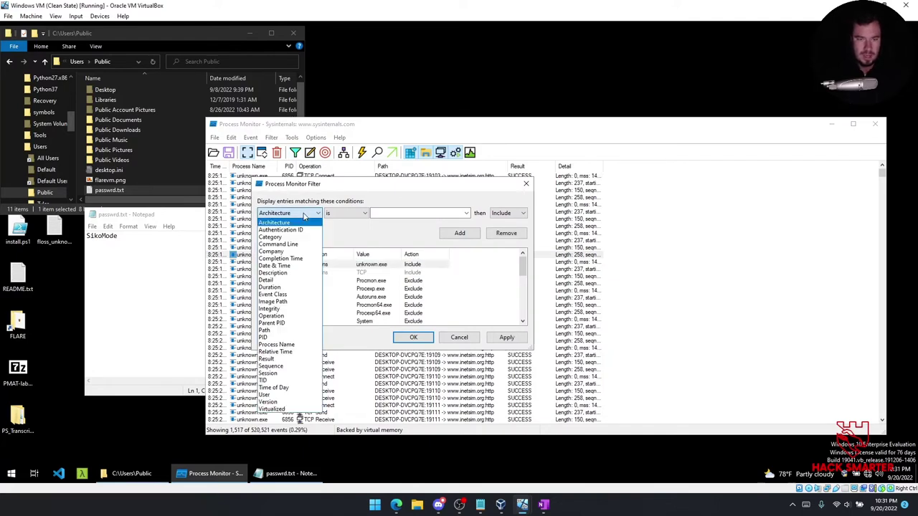
{"action": "left_click", "coordinate": [298, 324]}
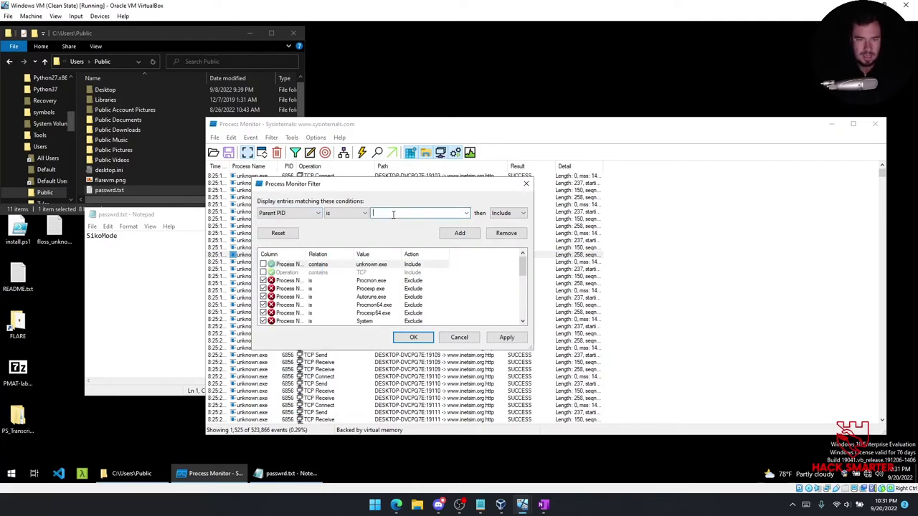
{"action": "left_click_drag", "start_coordinate": [398, 187], "coordinate": [387, 217]}
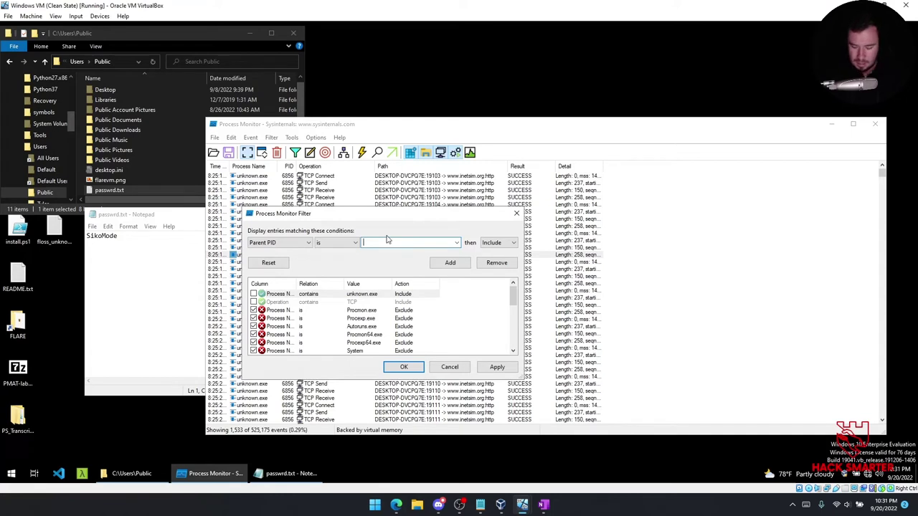
{"action": "type", "text": "6856"}
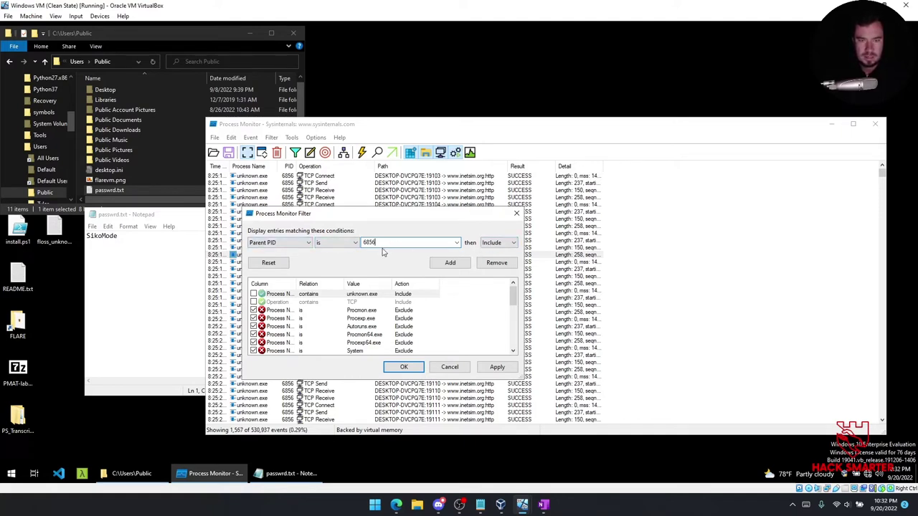
{"action": "left_click", "coordinate": [450, 262]}
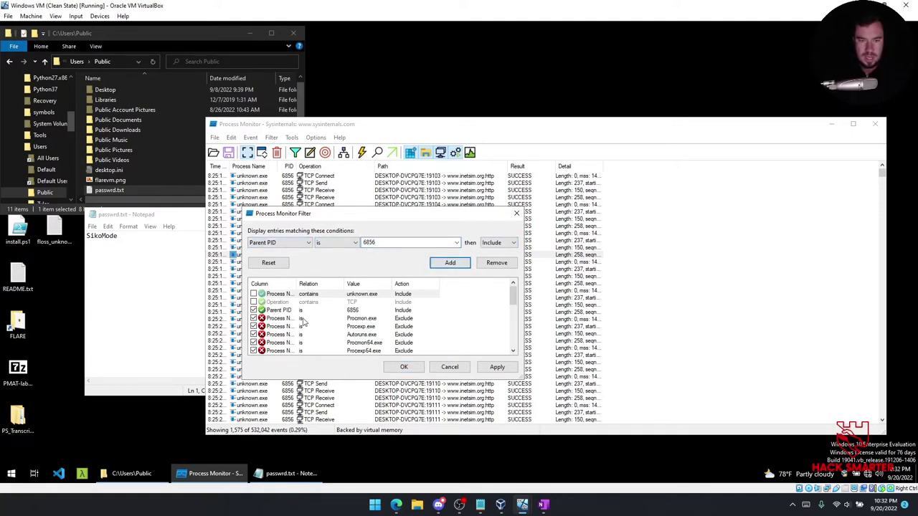
{"action": "left_click", "coordinate": [491, 365]}
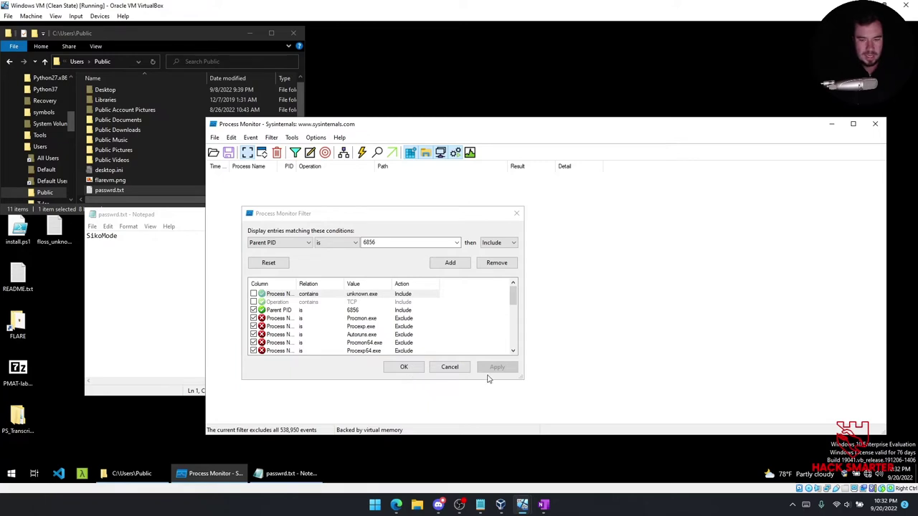
{"action": "left_click", "coordinate": [545, 502]}
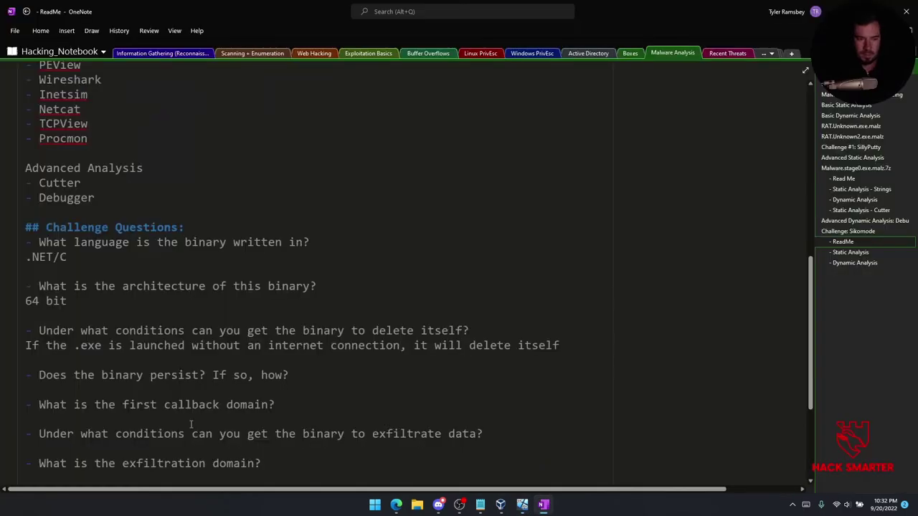
Answer the persistence question: a constant TCP connection and HTTP POST beacon, possibly a C2 server.
{"action": "left_click", "coordinate": [292, 400]}
{"action": "key", "text": "Return"}
{"action": "type", "text": "Persistence seems to be done with a constant TCP connection and HTTP post request as"}
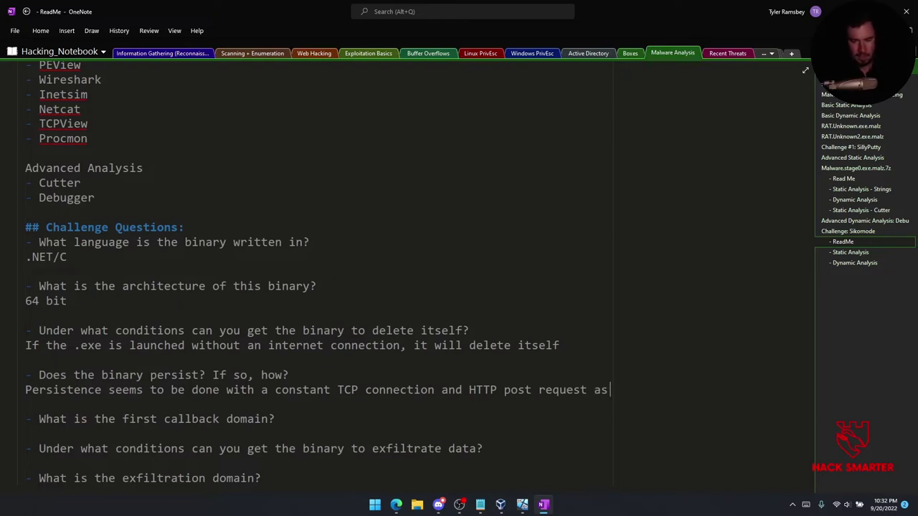
{"action": "type", "text": "a type of beacon calling out to the malicious endpoint -- possibly be a C2 server"}
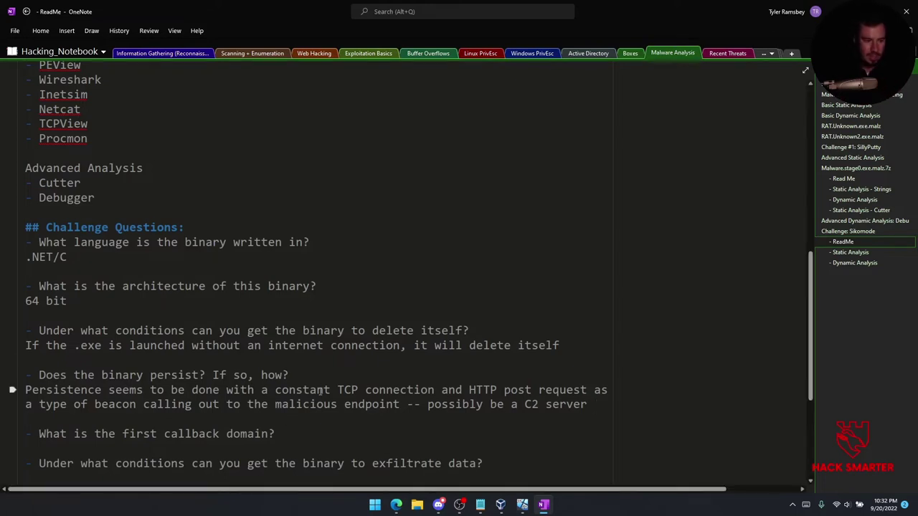
{"action": "scroll", "coordinate": [227, 374], "scroll_direction": "down", "scroll_amount": 3}
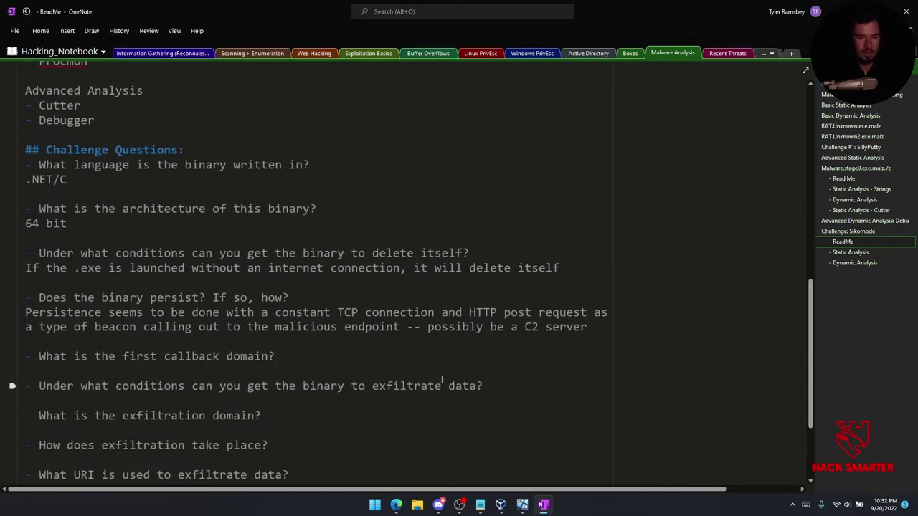
{"action": "key", "text": "Return"}
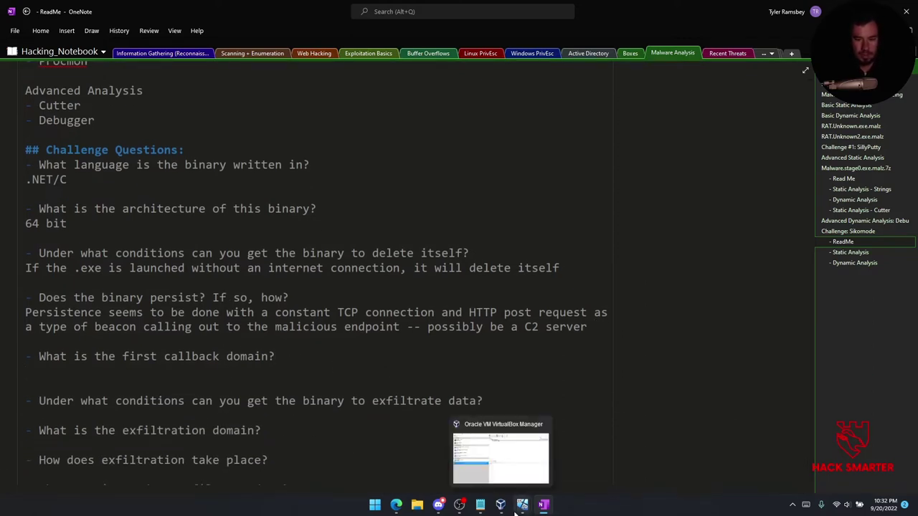
{"action": "left_click", "coordinate": [852, 253]}
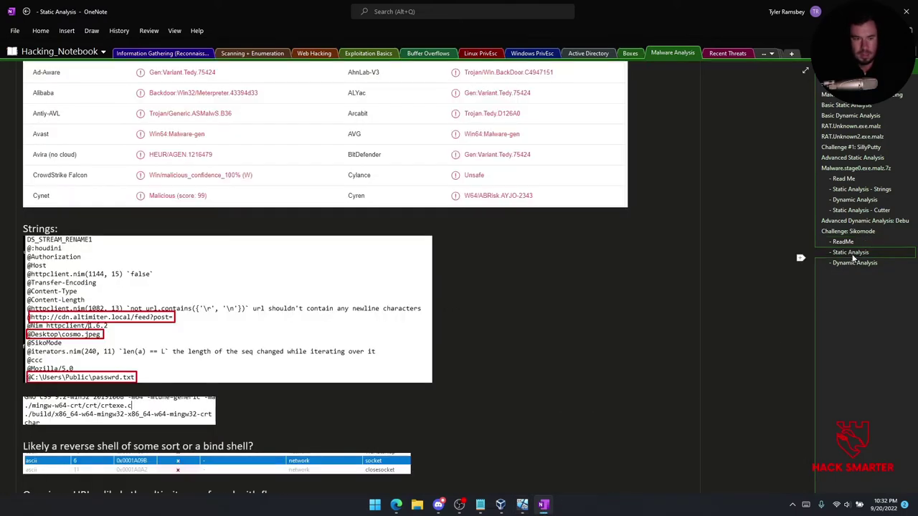
{"action": "scroll", "coordinate": [266, 365], "scroll_direction": "up", "scroll_amount": 3}
{"action": "scroll", "coordinate": [225, 381], "scroll_direction": "down", "scroll_amount": 2}
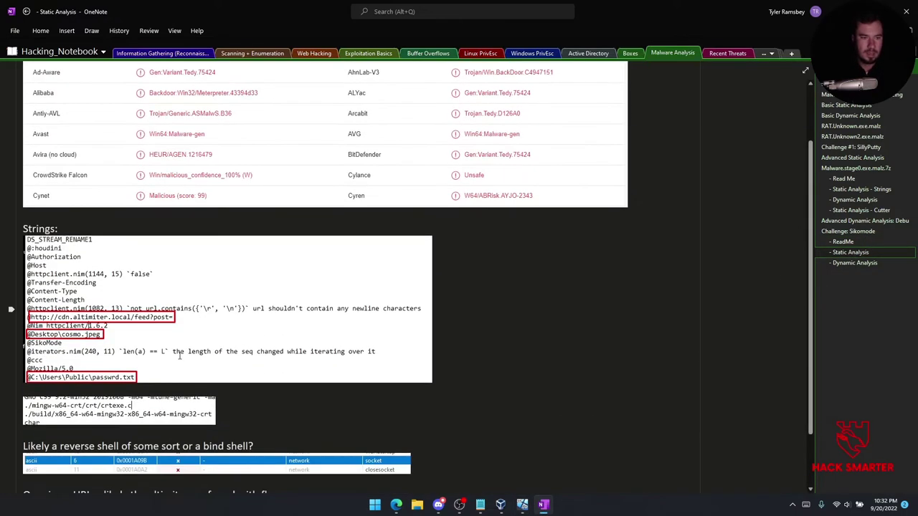
{"action": "left_click", "coordinate": [166, 511]}
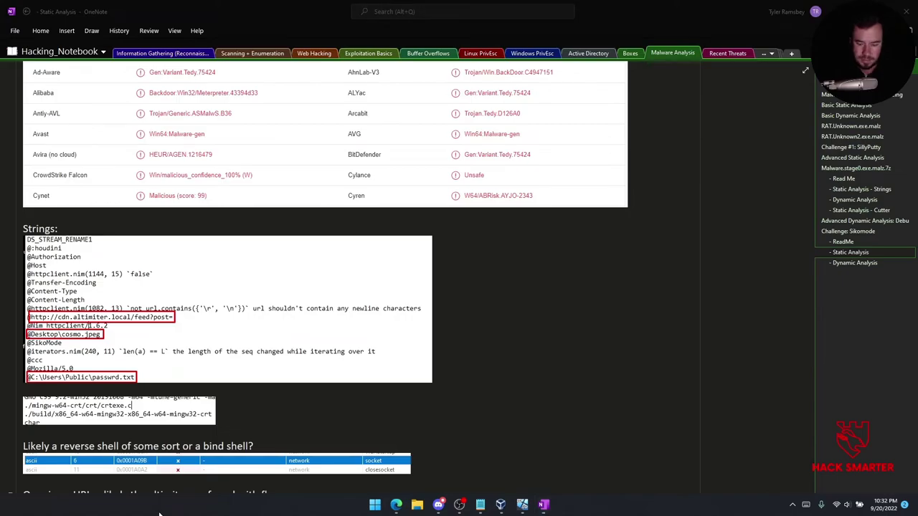
{"action": "key", "text": "super+shift+s"}
{"action": "mouse_move", "coordinate": [27, 312]}
{"action": "left_mouse_down"}
{"action": "mouse_move", "coordinate": [92, 335]}
{"action": "mouse_move", "coordinate": [178, 324]}
{"action": "left_mouse_up"}
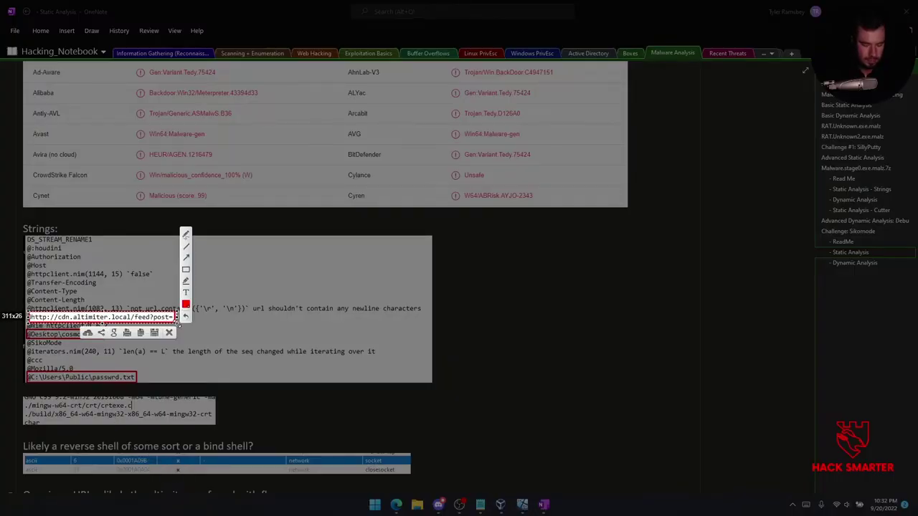
{"action": "key", "text": "ctrl+c"}
Paste the URL screenshot into ReadMe under the exfiltration-domain question.
{"action": "left_click", "coordinate": [847, 241]}
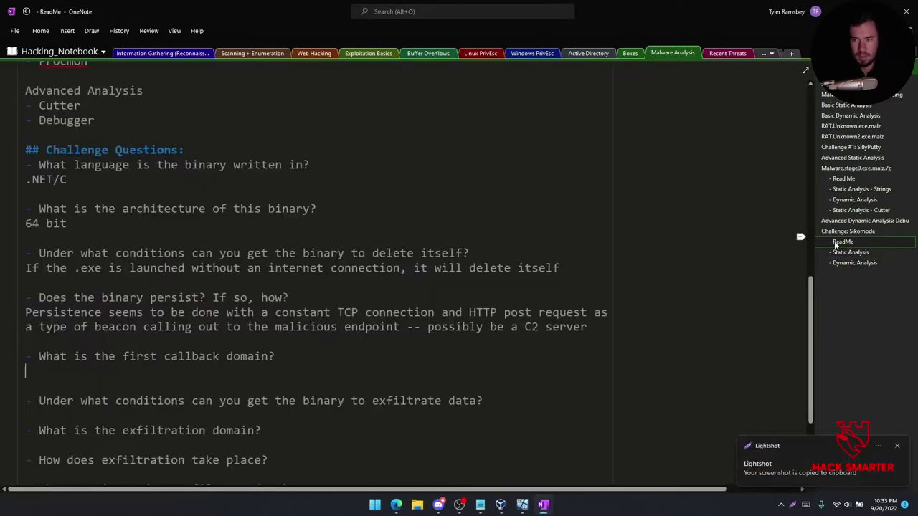
{"action": "key", "text": "ctrl+v"}
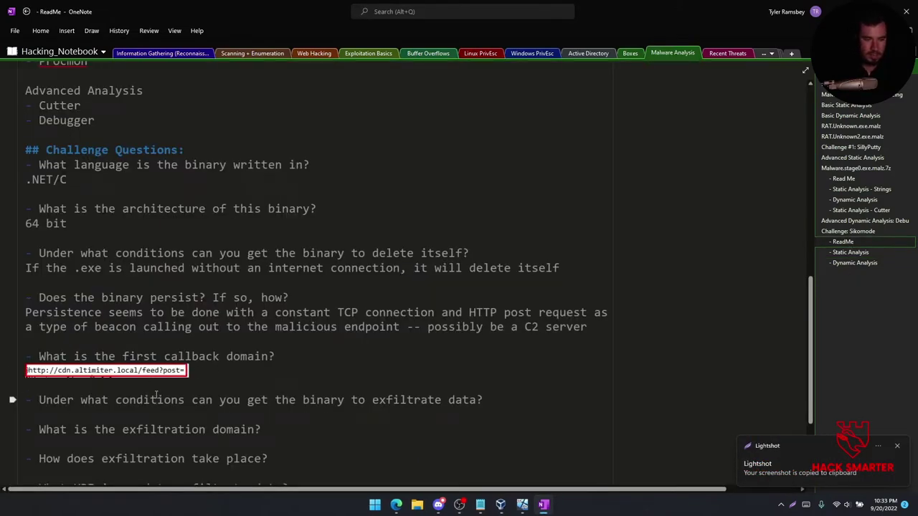
{"action": "scroll", "coordinate": [169, 393], "scroll_direction": "down", "scroll_amount": 2}
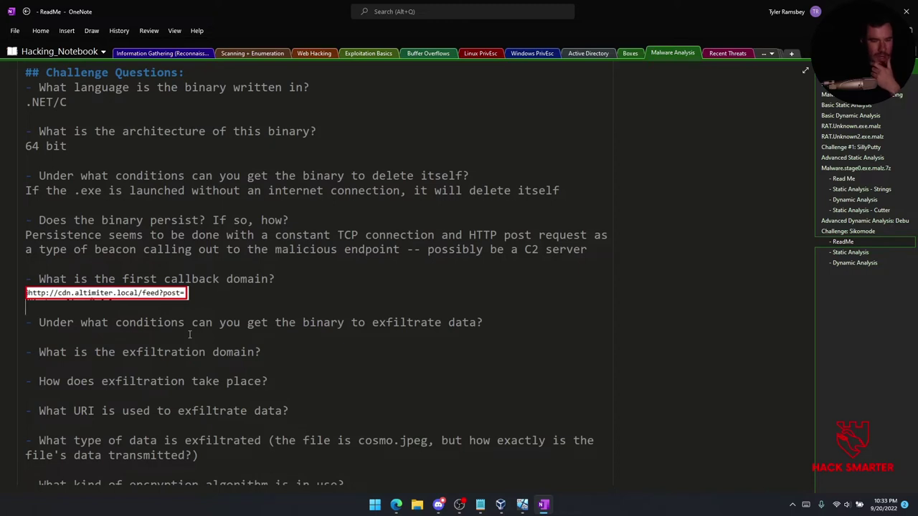
{"action": "left_click", "coordinate": [116, 292]}
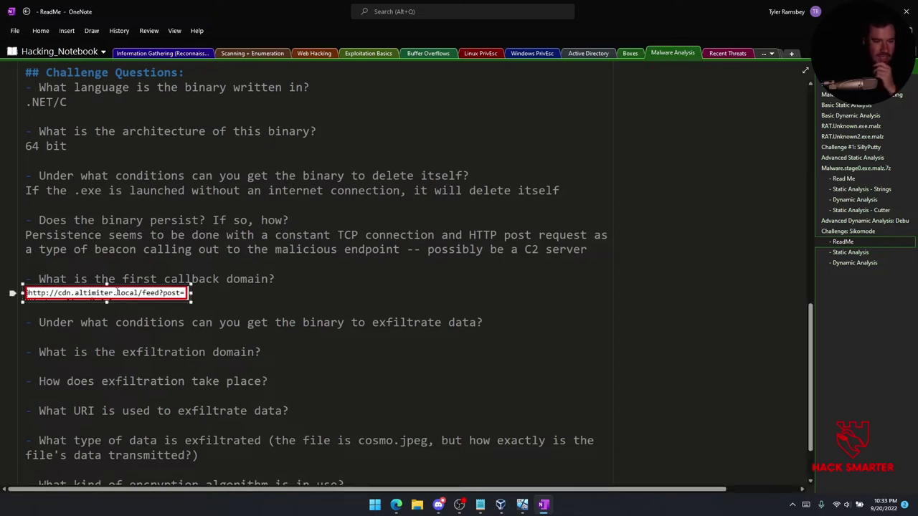
{"action": "key", "text": "ctrl+c"}
{"action": "left_click", "coordinate": [127, 352]}
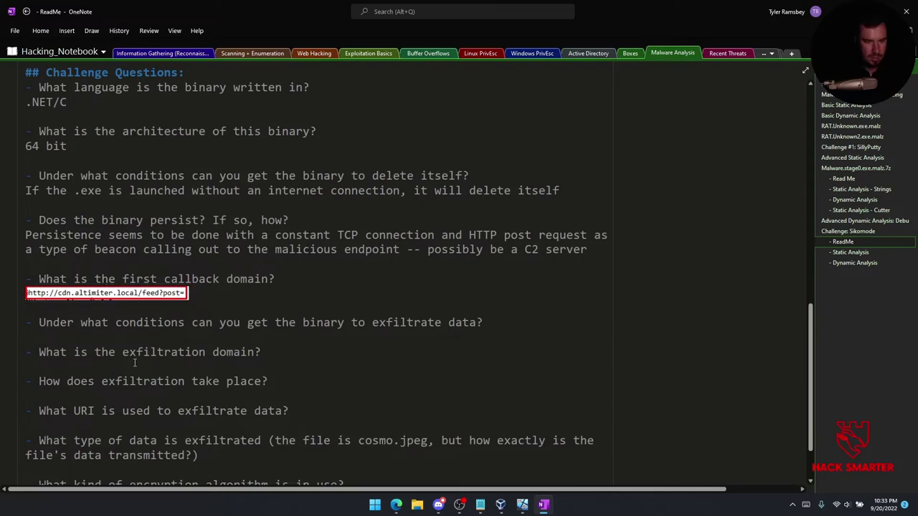
{"action": "key", "text": "End"}
{"action": "key", "text": "Return"}
{"action": "key", "text": "ctrl+v"}
Delete the extra screenshot under the callback-domain question, leaving an empty answer line.
{"action": "left_click", "coordinate": [159, 291]}
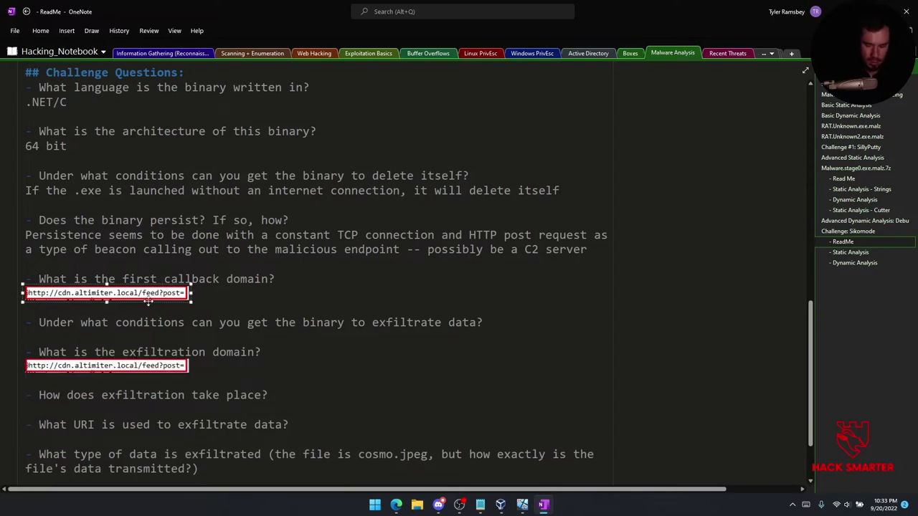
{"action": "key", "text": "Delete"}
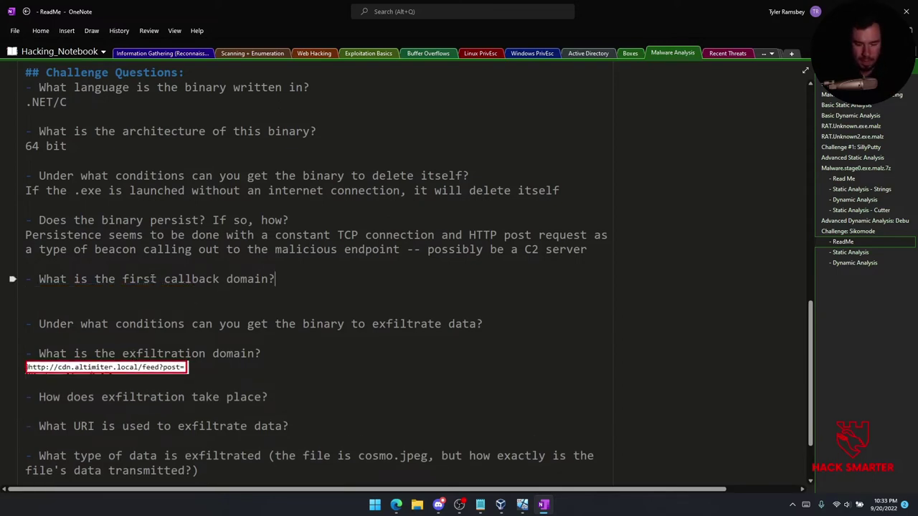
{"action": "key", "text": "Delete"}
{"action": "key", "text": "Return"}
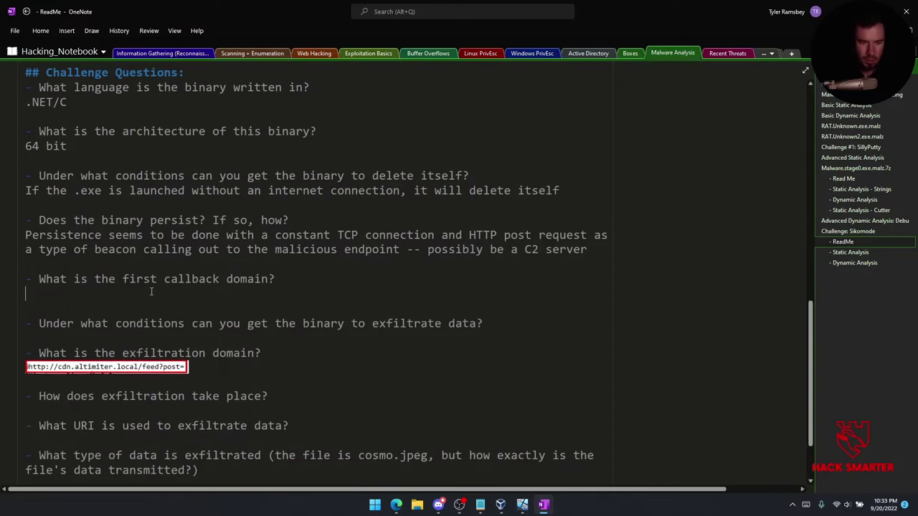
{"action": "mouse_move", "coordinate": [522, 504]}
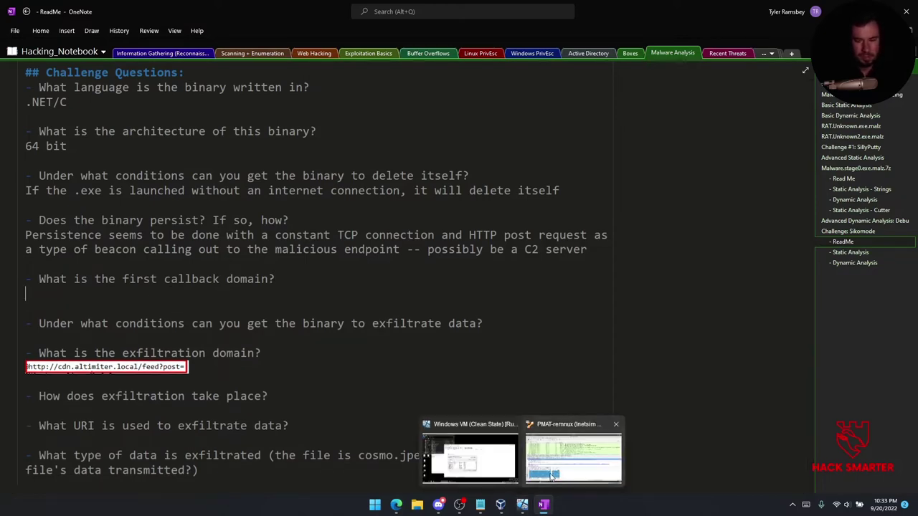
{"action": "left_click", "coordinate": [524, 485]}
From the top of the capture, step through the early DNS, SSDP and ARP packets to the first TCP SYN.
{"action": "scroll", "coordinate": [455, 162], "scroll_direction": "up", "scroll_amount": 1}
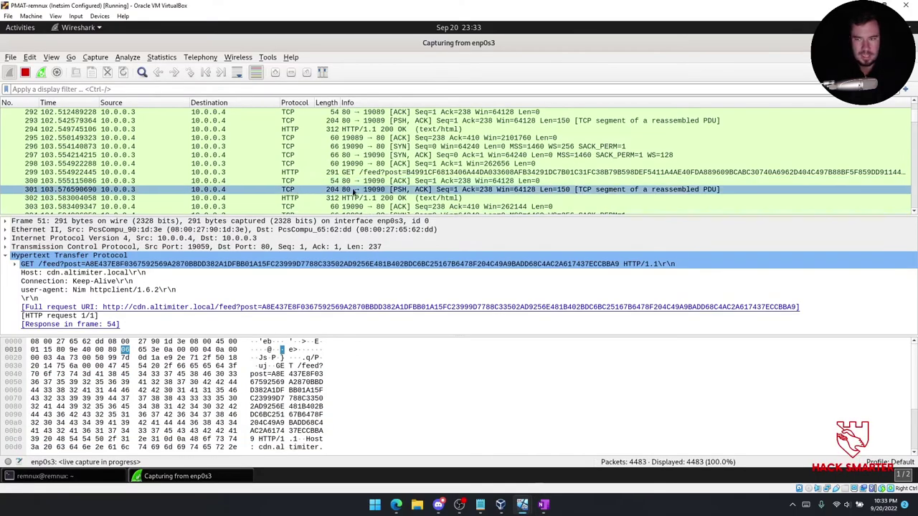
{"action": "left_click_drag", "start_coordinate": [915, 122], "coordinate": [915, 106]}
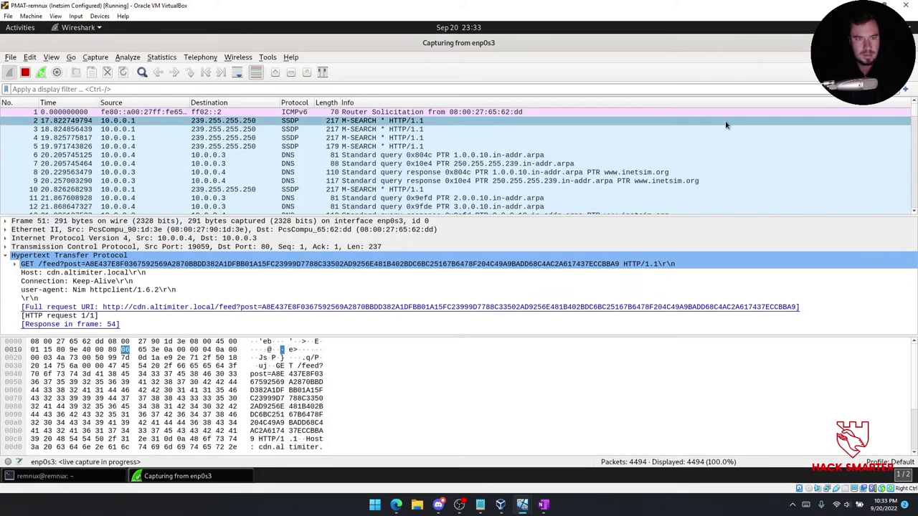
{"action": "left_click", "coordinate": [410, 181]}
{"action": "left_click", "coordinate": [409, 163]}
{"action": "left_click", "coordinate": [409, 172]}
{"action": "left_click", "coordinate": [409, 181]}
{"action": "left_click", "coordinate": [405, 186]}
{"action": "key", "text": "Down"}
{"action": "key", "text": "Down"}
{"action": "key", "text": "Down"}
{"action": "key", "text": "Down"}
{"action": "key", "text": "Down"}
{"action": "key", "text": "Down"}
{"action": "key", "text": "Down"}
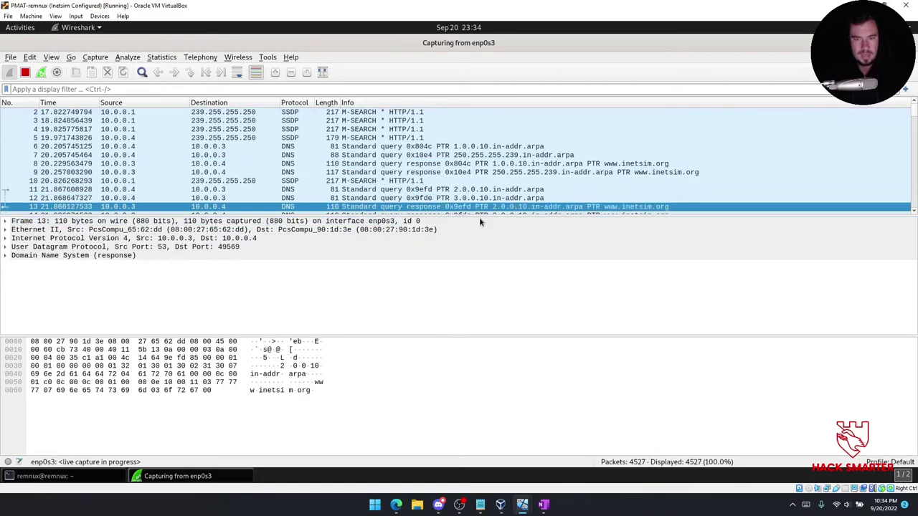
{"action": "key", "text": "Down"}
{"action": "key", "text": "Down"}
{"action": "key", "text": "Down"}
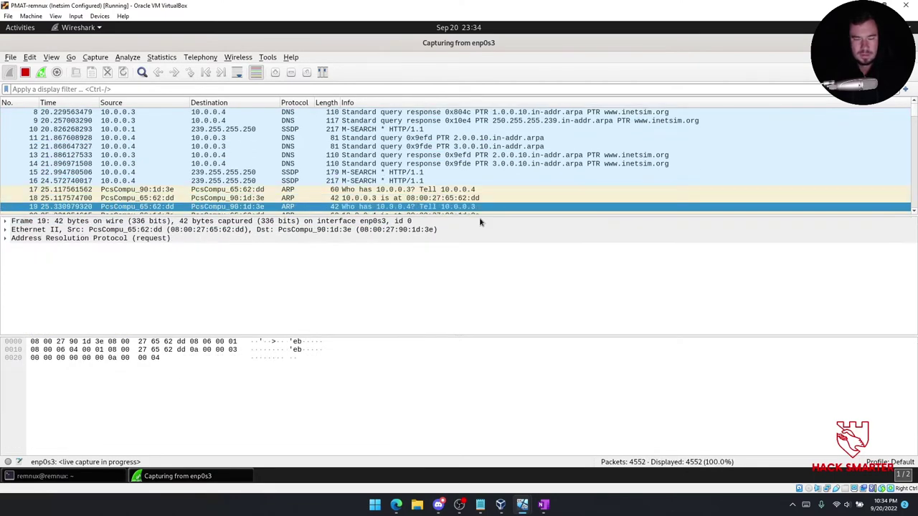
{"action": "key", "text": "Down"}
{"action": "key", "text": "Down"}
{"action": "key", "text": "Down"}
{"action": "key", "text": "Down"}
{"action": "key", "text": "Down"}
{"action": "key", "text": "Down"}
{"action": "key", "text": "Down"}
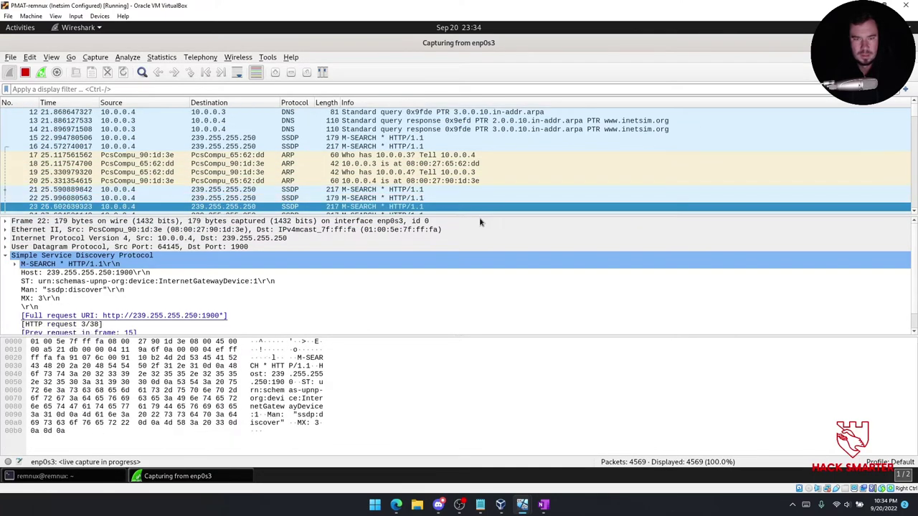
{"action": "key", "text": "Down"}
{"action": "key", "text": "Down"}
{"action": "key", "text": "Down"}
{"action": "key", "text": "Down"}
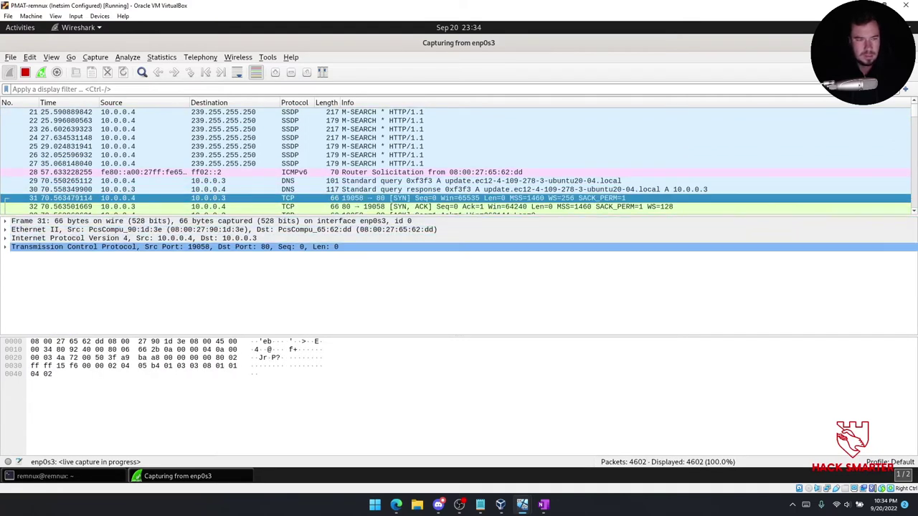
Inspect the TCP handshake flags and the HTTP GET request details.
{"action": "left_click", "coordinate": [5, 246]}
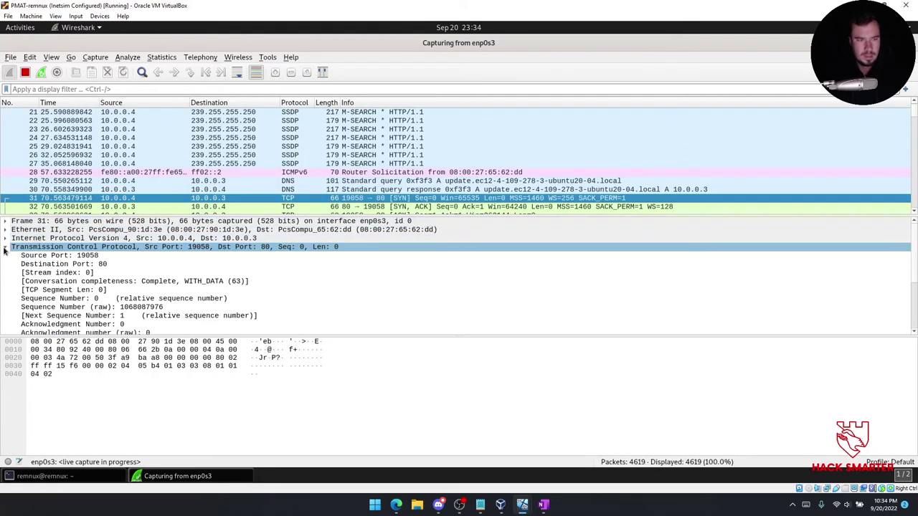
{"action": "scroll", "coordinate": [79, 281], "scroll_direction": "down", "scroll_amount": 3}
{"action": "left_click", "coordinate": [79, 281]}
{"action": "scroll", "coordinate": [79, 281], "scroll_direction": "down", "scroll_amount": 1}
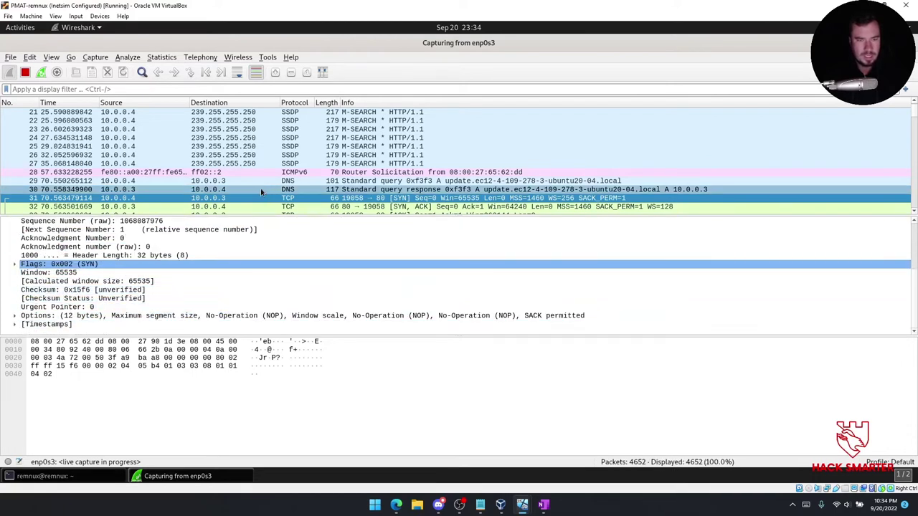
{"action": "left_click", "coordinate": [288, 206]}
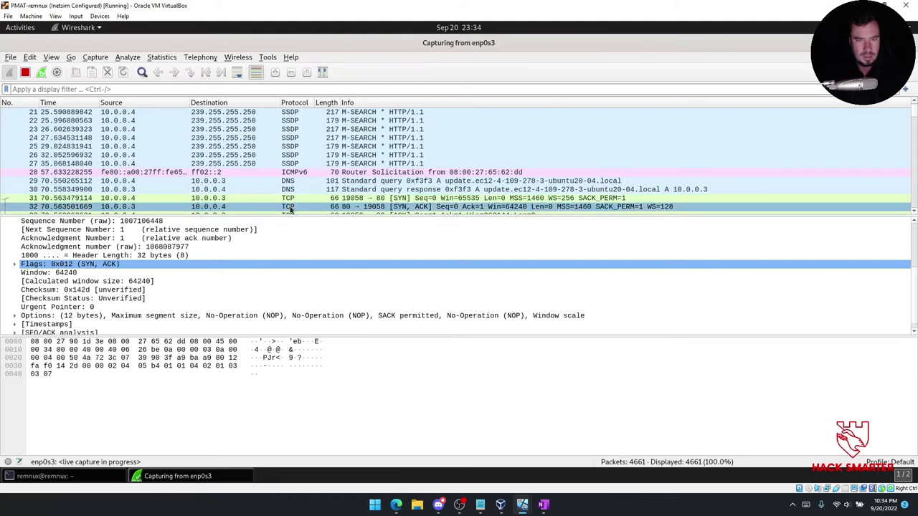
{"action": "scroll", "coordinate": [238, 175], "scroll_direction": "down", "scroll_amount": 2}
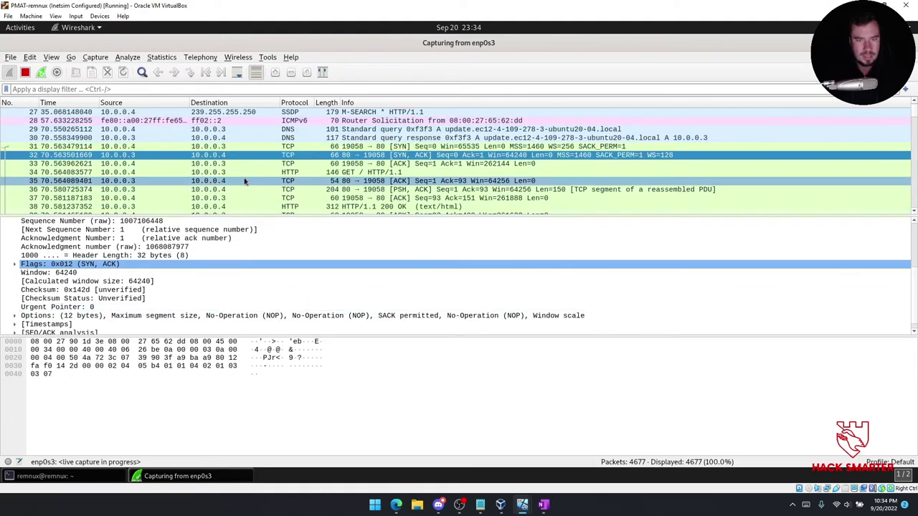
{"action": "scroll", "coordinate": [301, 312], "scroll_direction": "down", "scroll_amount": 1}
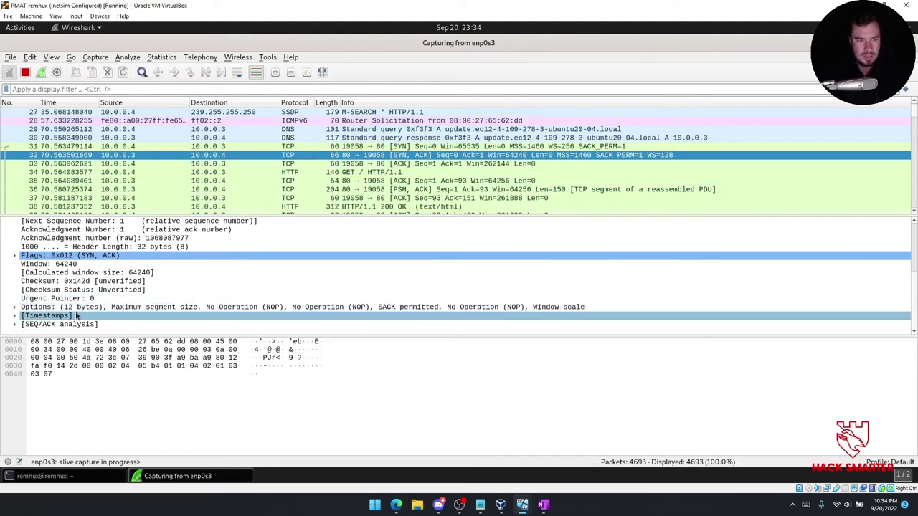
{"action": "left_click", "coordinate": [329, 172]}
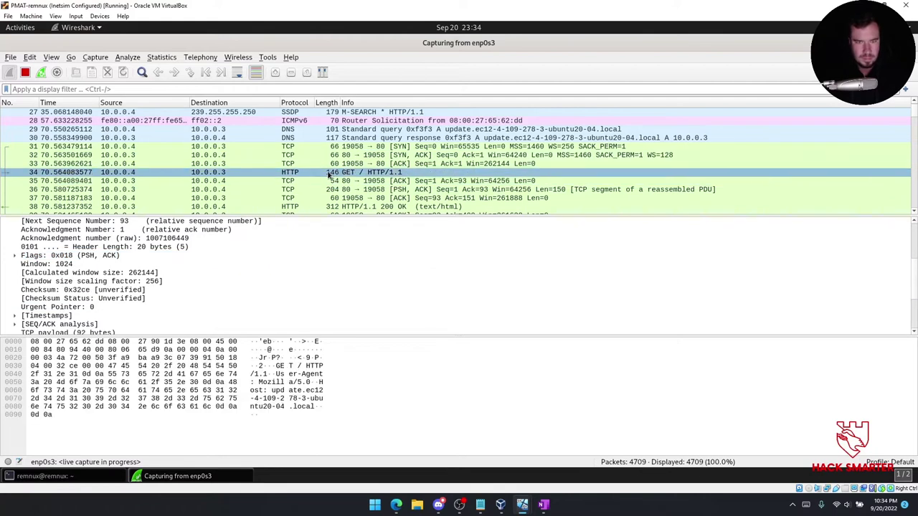
{"action": "double_click", "coordinate": [41, 313]}
{"action": "scroll", "coordinate": [41, 313], "scroll_direction": "down", "scroll_amount": 1}
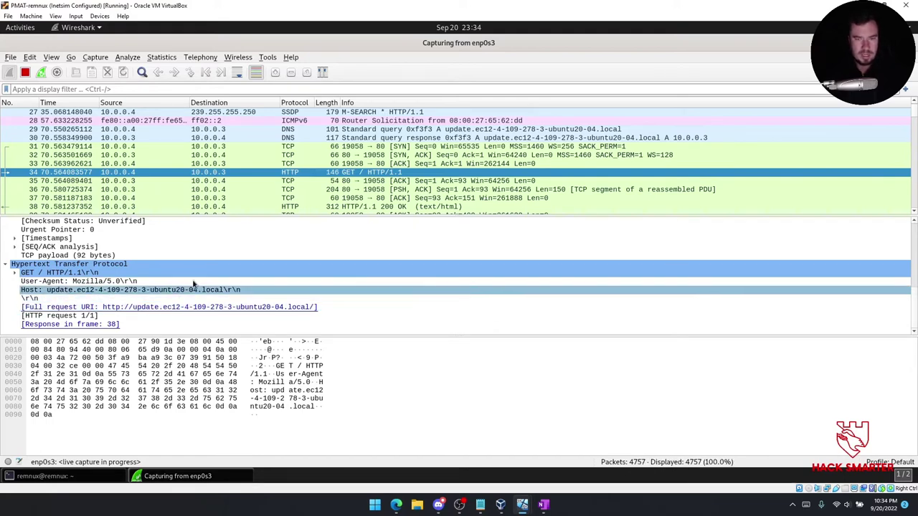
{"action": "left_click", "coordinate": [307, 189]}
{"action": "left_click", "coordinate": [333, 180]}
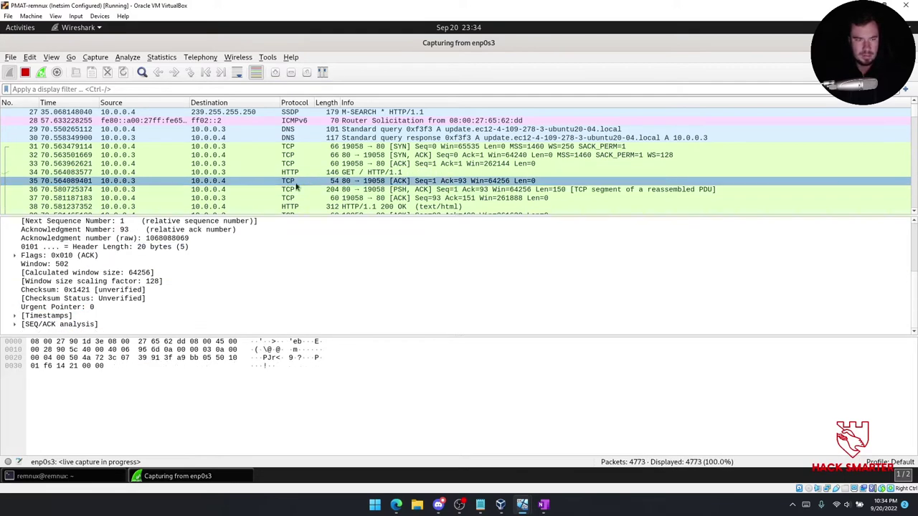
Step through the HTTP 200 OK response and teardown to frame 46, the cdn.altimiter.local DNS query.
{"action": "key", "text": "Down"}
{"action": "key", "text": "Down"}
{"action": "key", "text": "Down"}
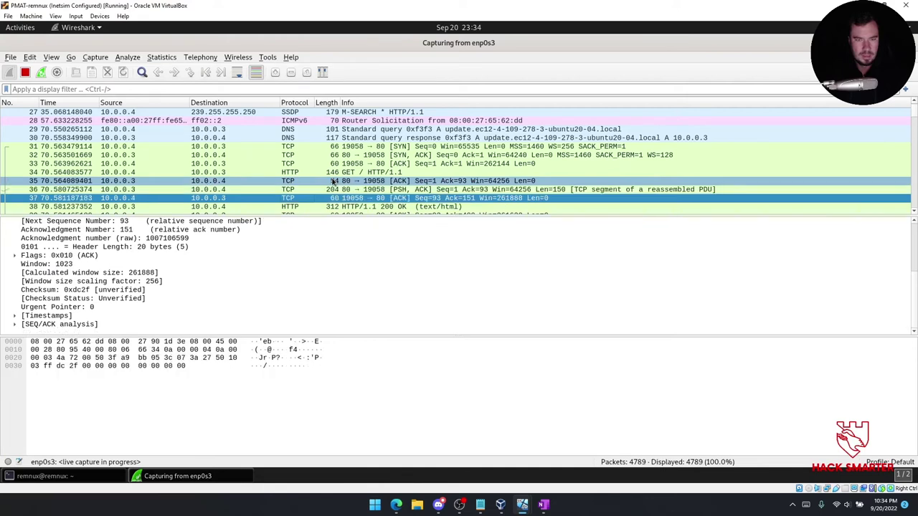
{"action": "scroll", "coordinate": [477, 159], "scroll_direction": "down", "scroll_amount": 2}
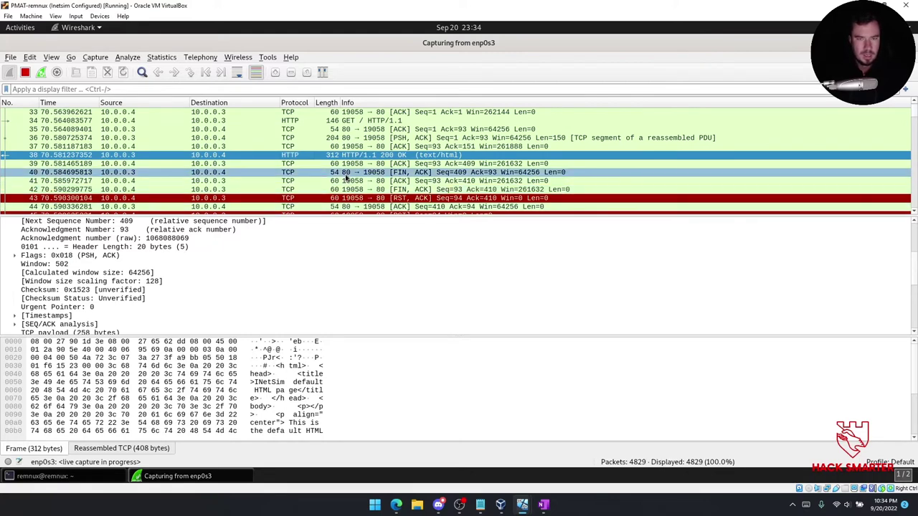
{"action": "scroll", "coordinate": [161, 278], "scroll_direction": "down", "scroll_amount": 5}
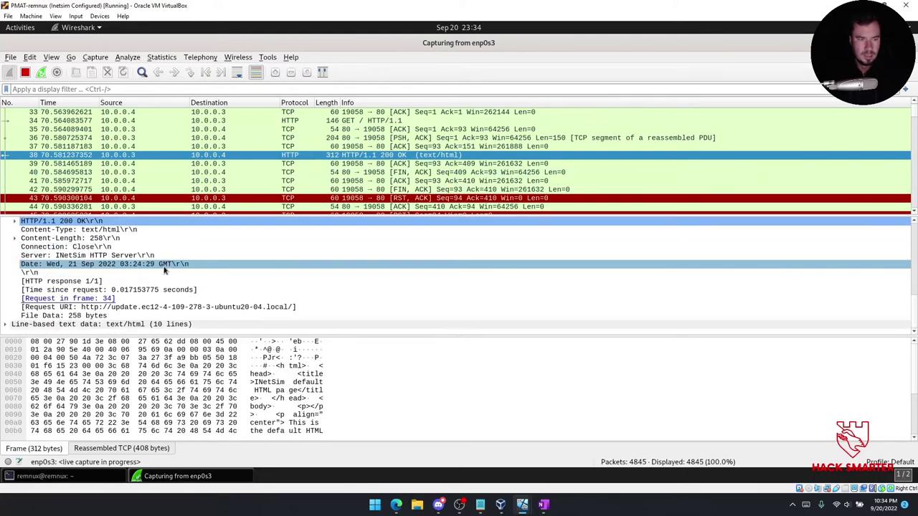
{"action": "left_click", "coordinate": [387, 181]}
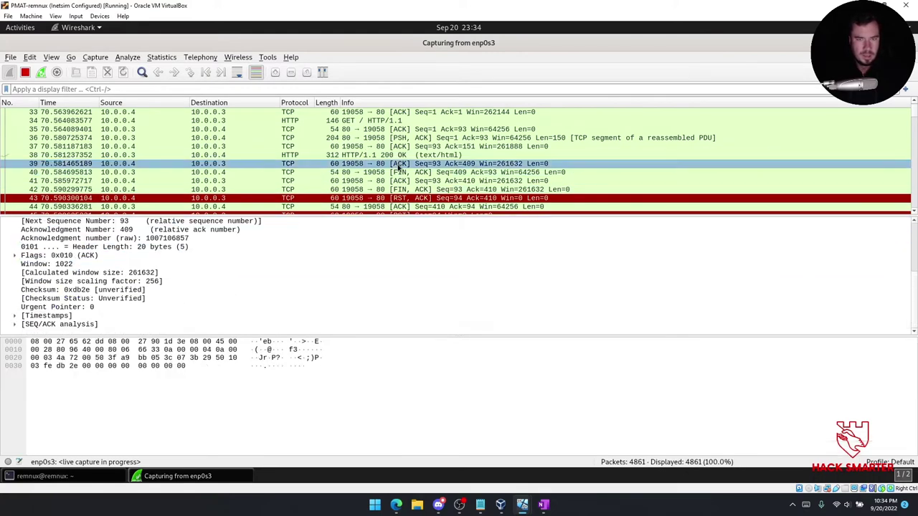
{"action": "key", "text": "Down"}
{"action": "key", "text": "Down"}
{"action": "key", "text": "Down"}
{"action": "key", "text": "Down"}
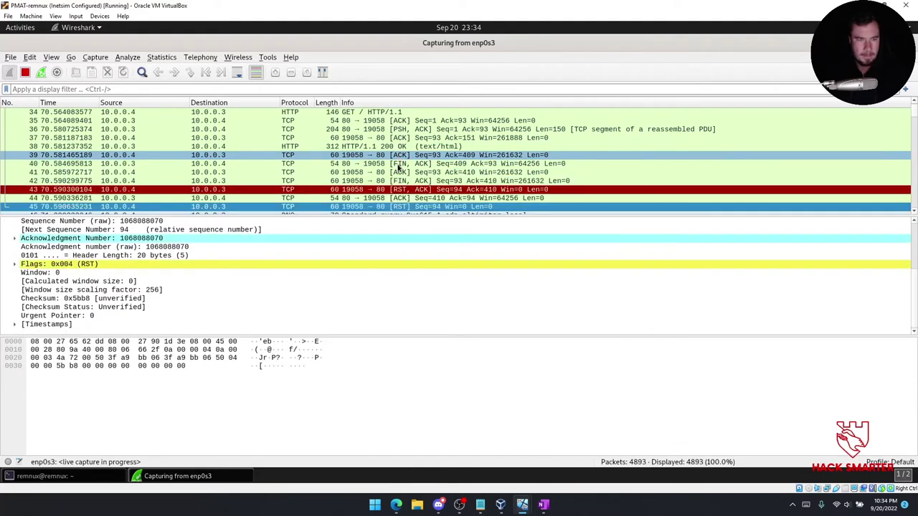
{"action": "key", "text": "Down"}
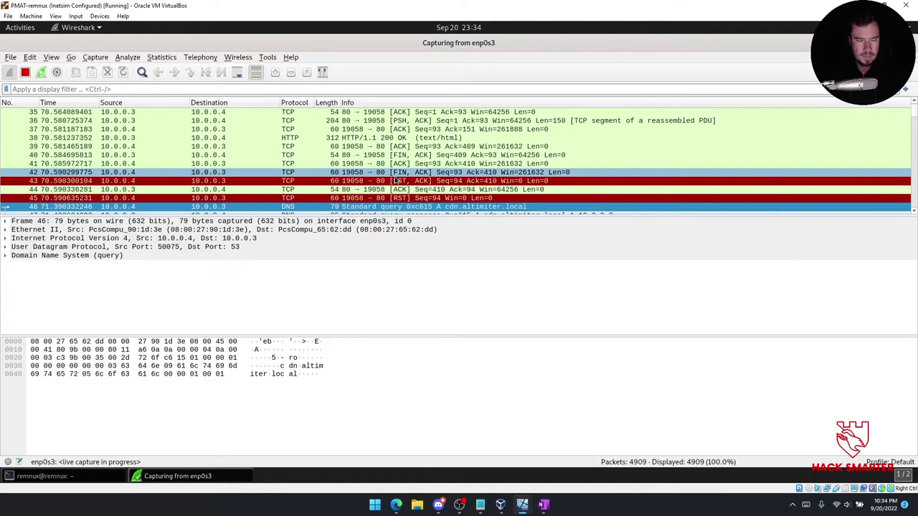
Expand the Domain Name System fields of the cdn.altimiter.local query.
{"action": "left_click", "coordinate": [40, 256]}
{"action": "left_click", "coordinate": [7, 257]}
{"action": "left_click", "coordinate": [60, 281]}
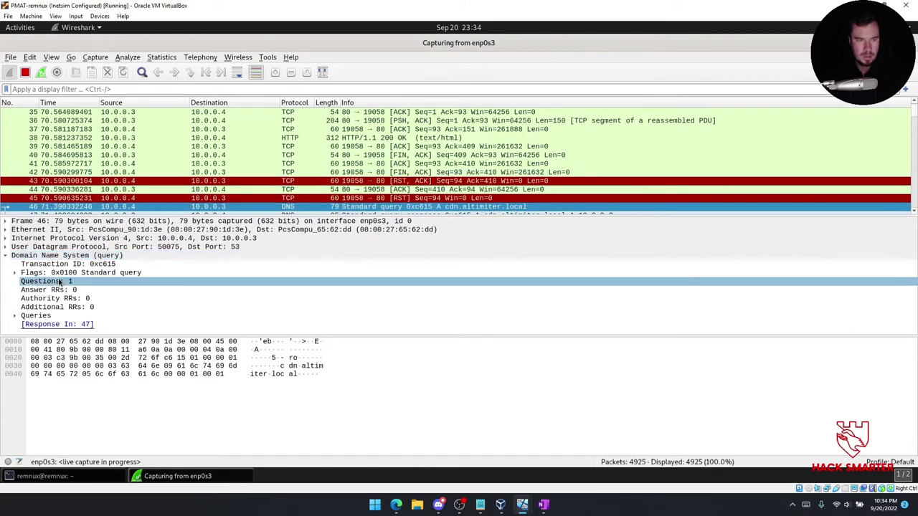
{"action": "scroll", "coordinate": [411, 166], "scroll_direction": "down", "scroll_amount": 3}
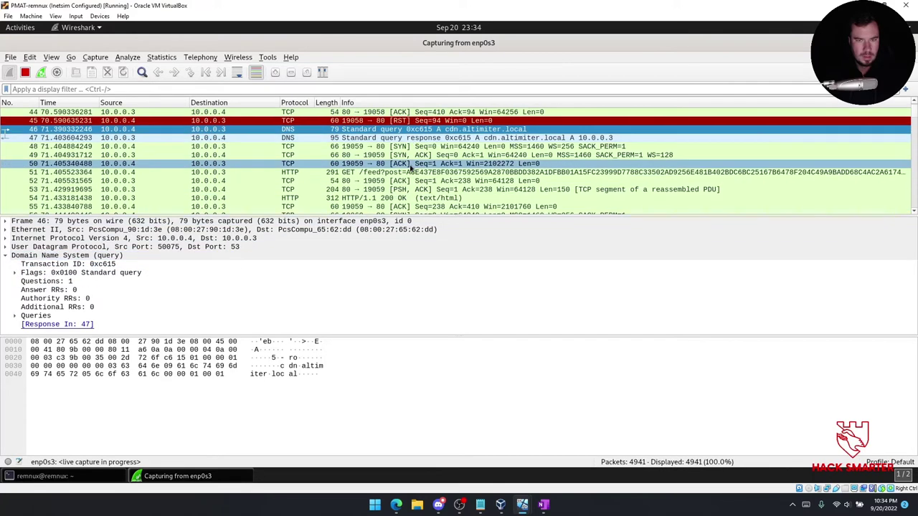
{"action": "scroll", "coordinate": [411, 167], "scroll_direction": "up", "scroll_amount": 1}
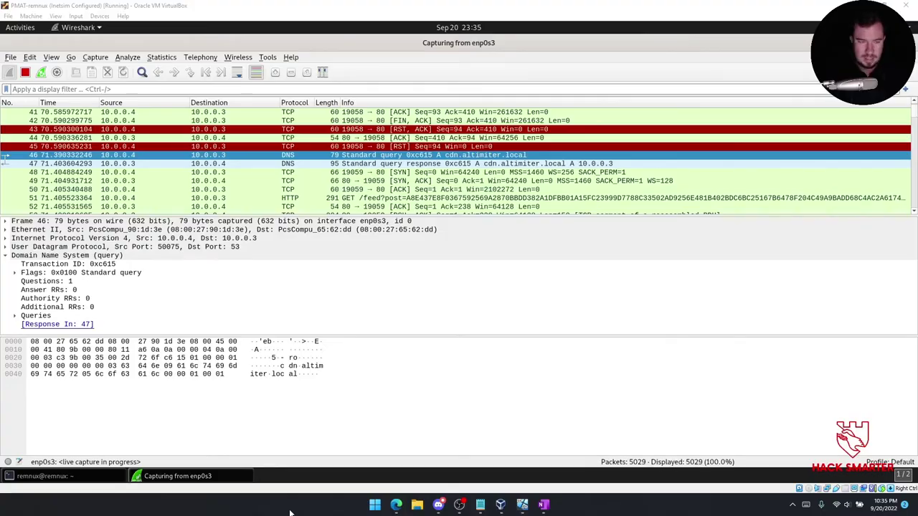
Copy a Lightshot screenshot of the DNS query and response rows with a red box around them.
{"action": "key", "text": "Print"}
{"action": "mouse_move", "coordinate": [22, 154]}
{"action": "left_mouse_down"}
{"action": "mouse_move", "coordinate": [93, 184]}
{"action": "mouse_move", "coordinate": [120, 278]}
{"action": "mouse_move", "coordinate": [510, 290]}
{"action": "mouse_move", "coordinate": [391, 284]}
{"action": "mouse_move", "coordinate": [527, 231]}
{"action": "mouse_move", "coordinate": [640, 212]}
{"action": "left_mouse_up"}
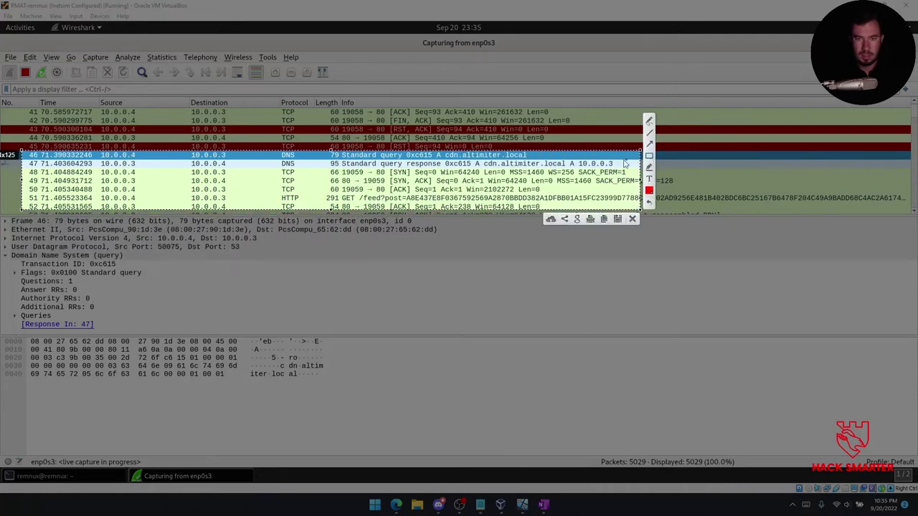
{"action": "mouse_move", "coordinate": [333, 153]}
{"action": "left_mouse_down"}
{"action": "mouse_move", "coordinate": [413, 168]}
{"action": "mouse_move", "coordinate": [625, 180]}
{"action": "mouse_move", "coordinate": [623, 172]}
{"action": "left_mouse_up"}
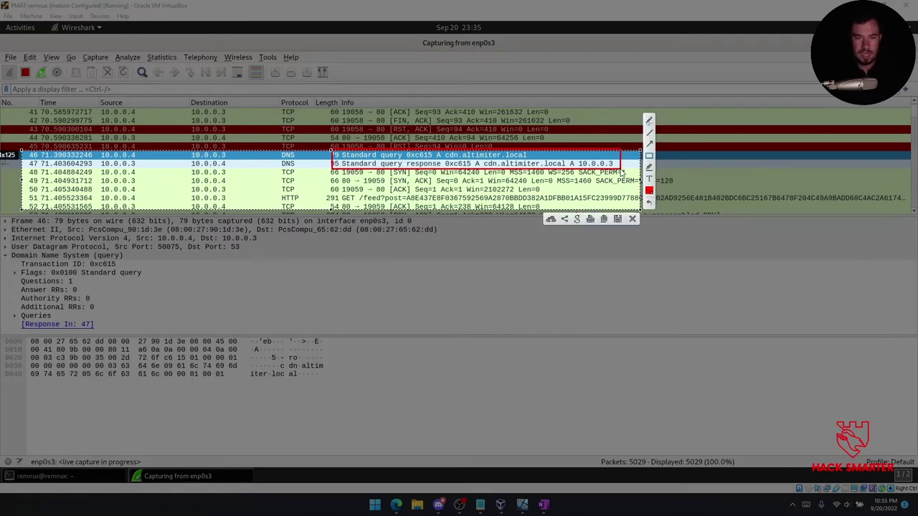
{"action": "key", "text": "ctrl+c"}
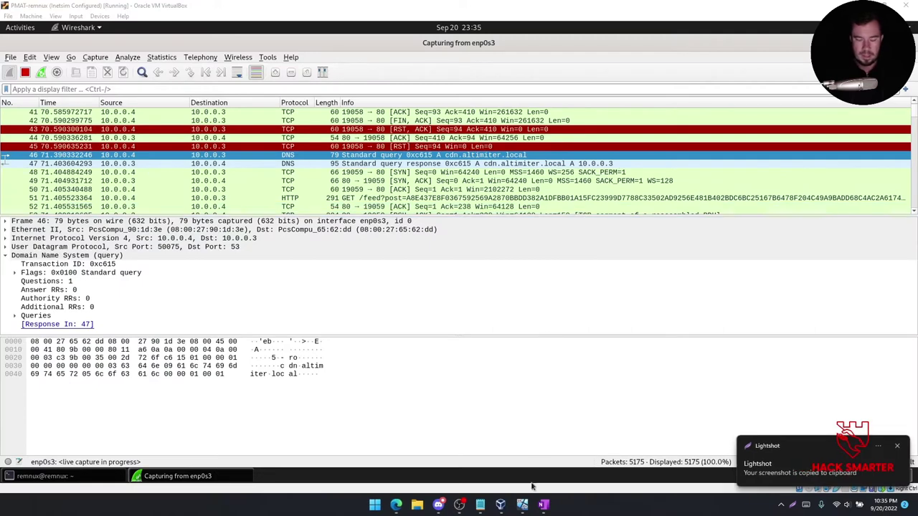
{"action": "left_click", "coordinate": [543, 505]}
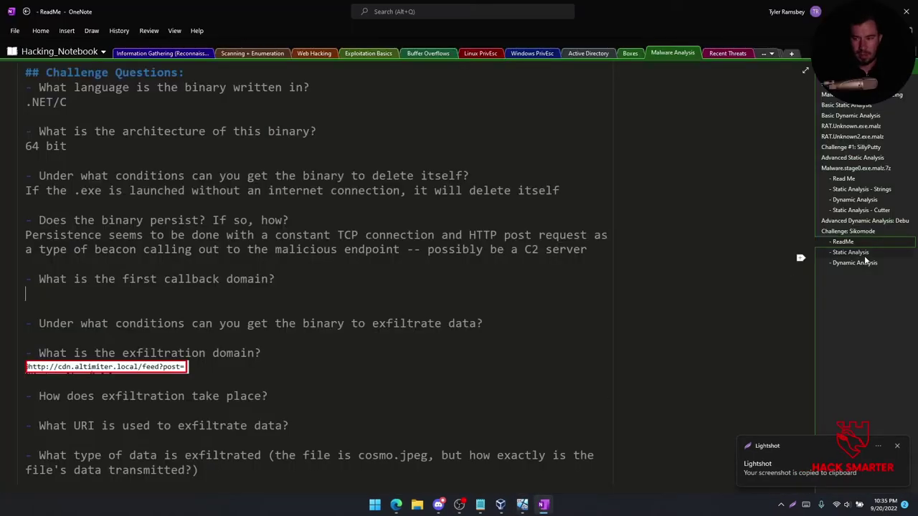
Paste the DNS screenshot into the Dynamic Analysis page with a caption naming cdn.altimeter.local.
{"action": "left_click", "coordinate": [853, 262]}
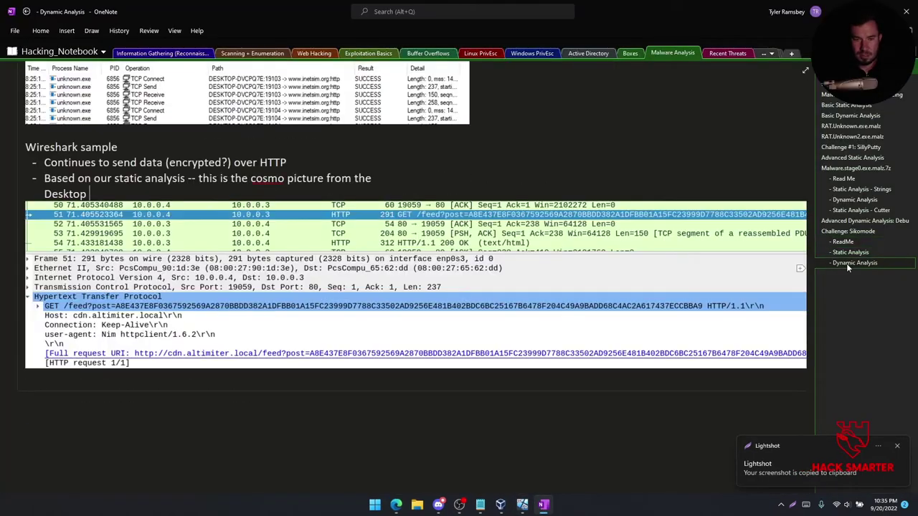
{"action": "key", "text": "ctrl+v"}
{"action": "left_click", "coordinate": [165, 373]}
{"action": "type", "text": "Ca"}
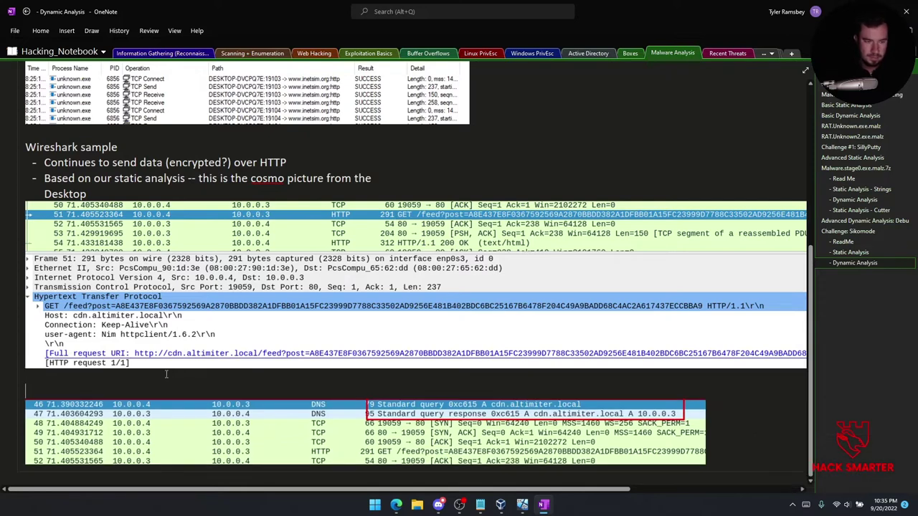
{"action": "type", "text": "doma"}
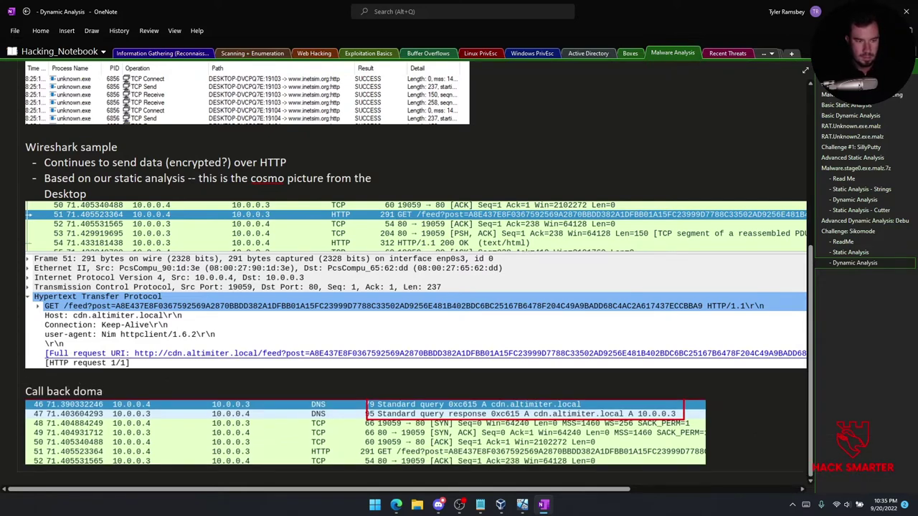
{"action": "type", "text": "in in DNS -- cdn.altimeter.local"}
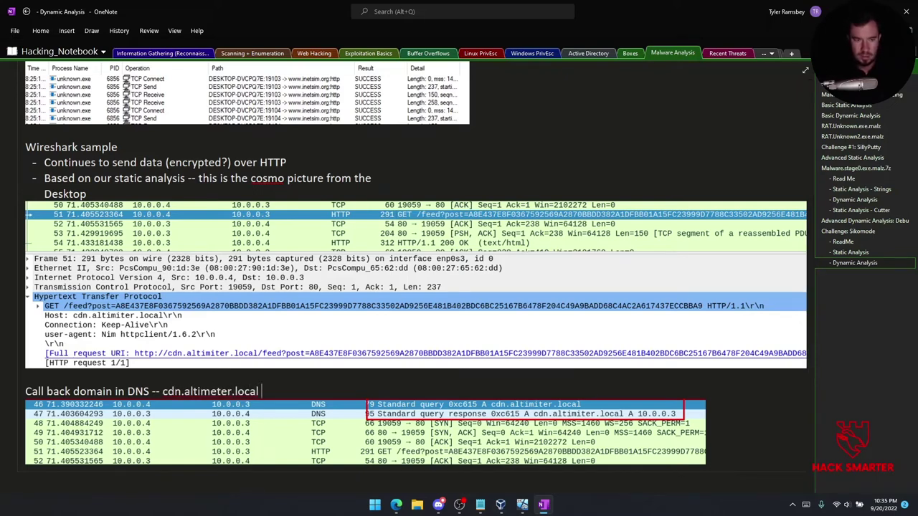
Type altimeter.local into the ReadMe callback-domain answer and paste the DNS screenshot beneath it.
{"action": "left_click", "coordinate": [844, 242]}
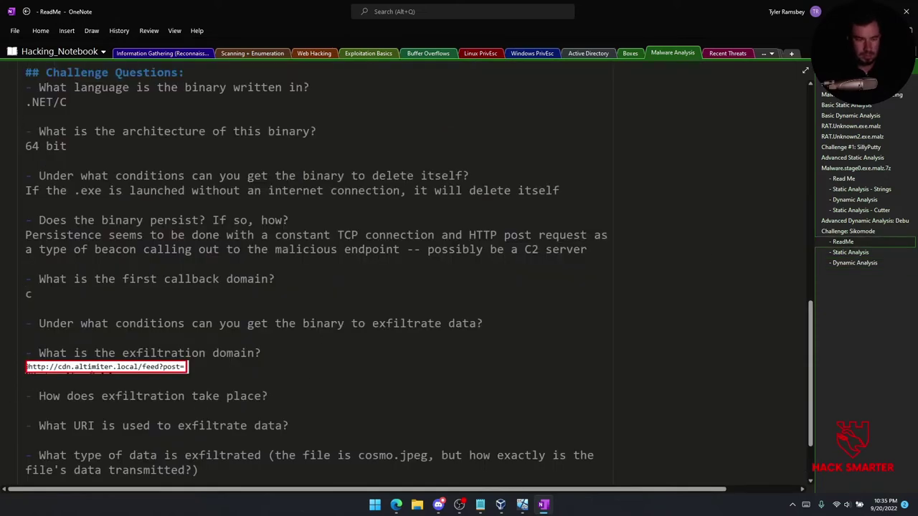
{"action": "type", "text": "altimeter.local"}
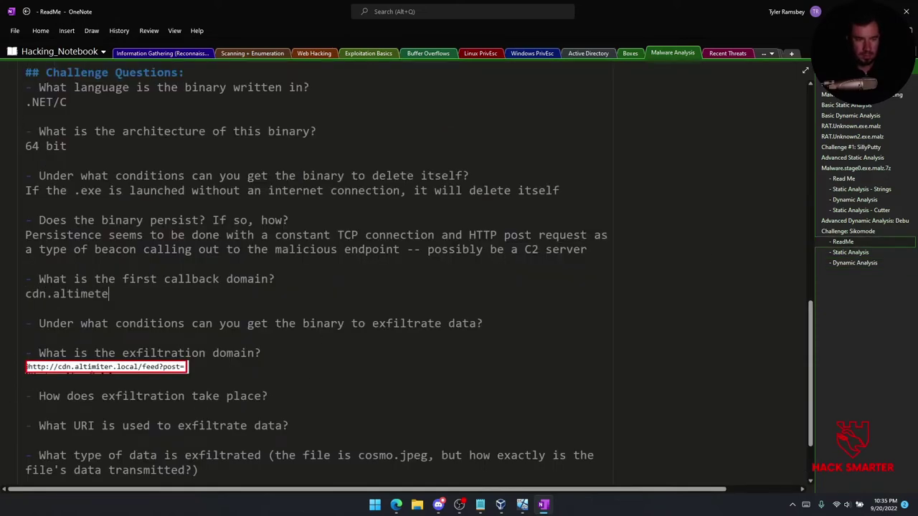
{"action": "left_click", "coordinate": [860, 262]}
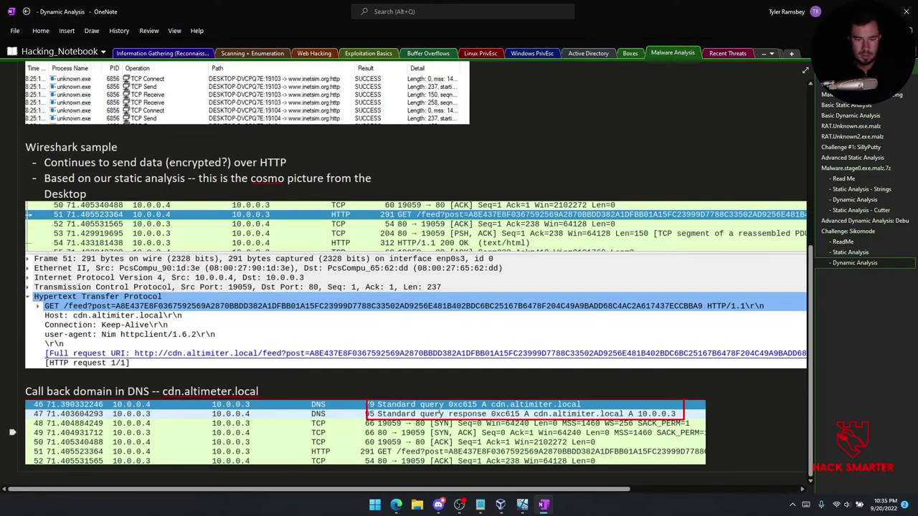
{"action": "left_click", "coordinate": [843, 242]}
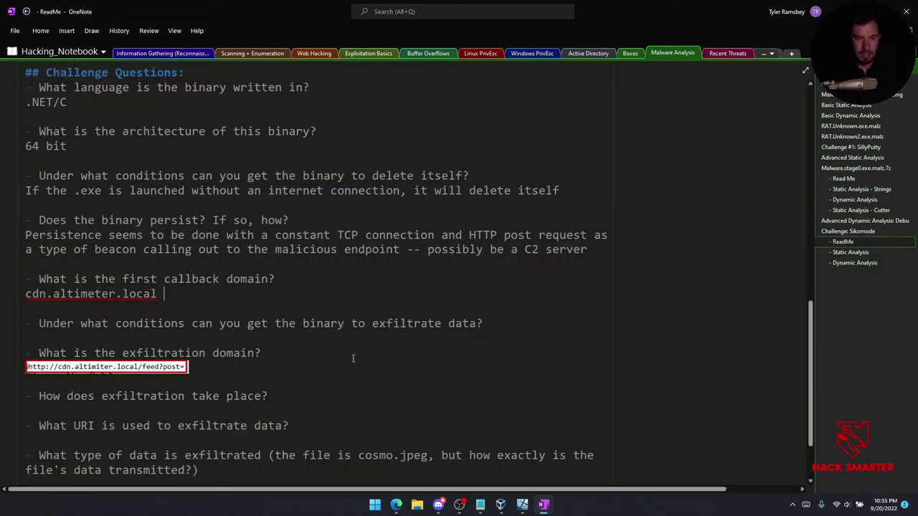
{"action": "left_click", "coordinate": [164, 313]}
{"action": "key", "text": "ctrl+v"}
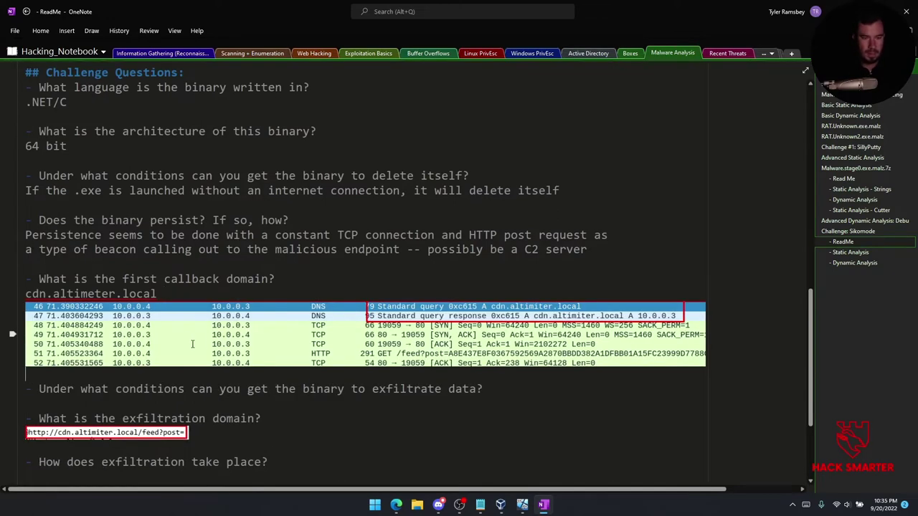
{"action": "scroll", "coordinate": [191, 344], "scroll_direction": "down", "scroll_amount": 2}
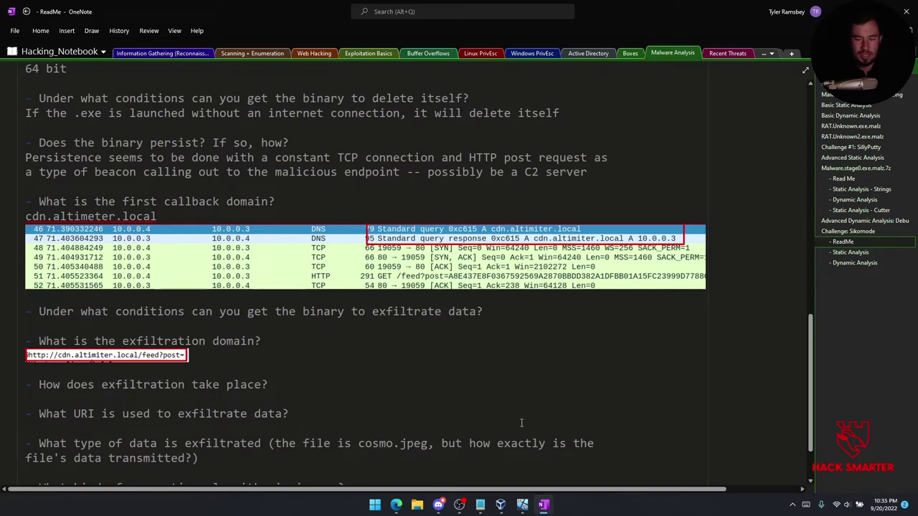
{"action": "mouse_move", "coordinate": [524, 507]}
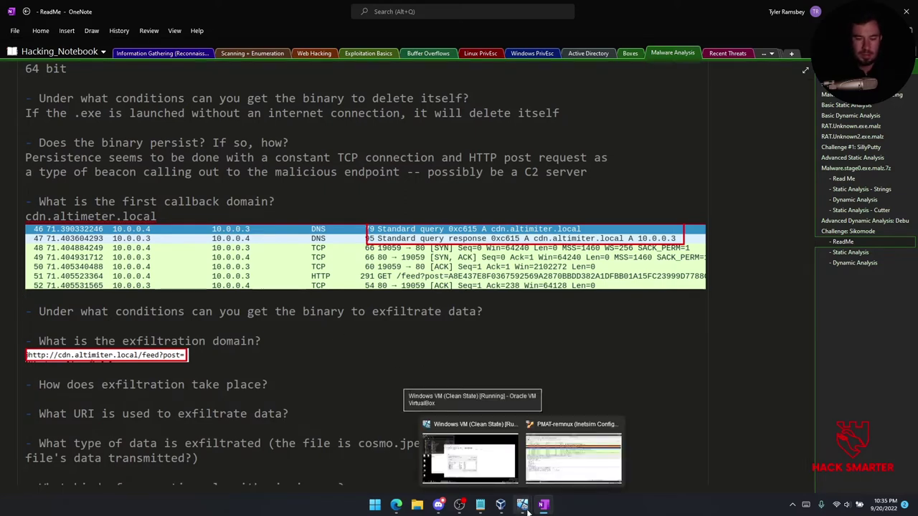
{"action": "left_click", "coordinate": [472, 450]}
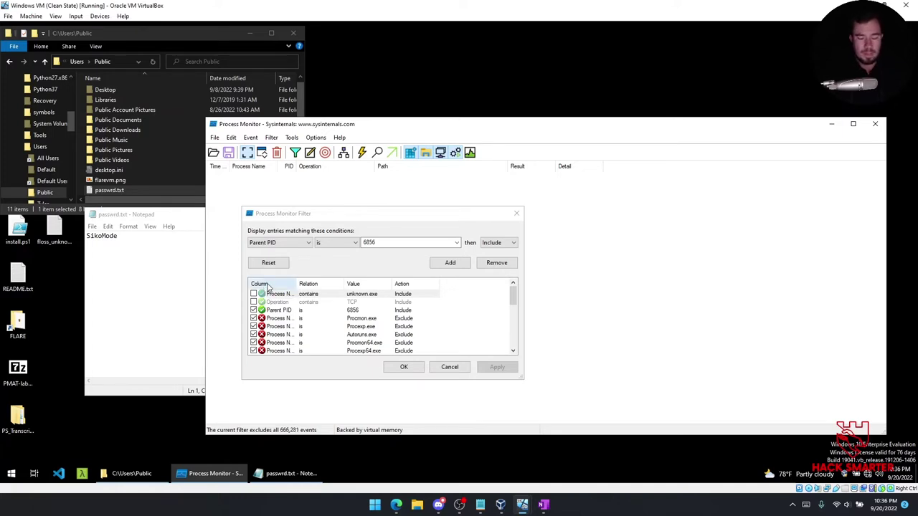
{"action": "left_click", "coordinate": [551, 507]}
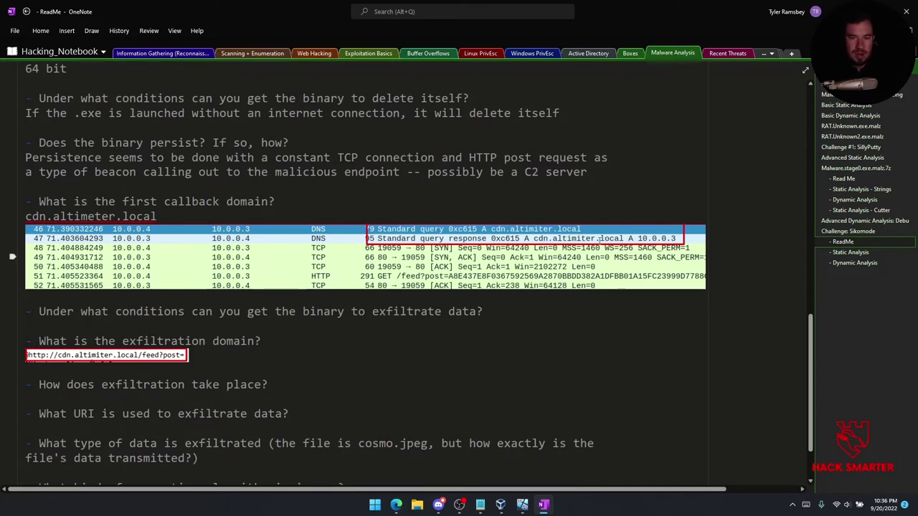
{"action": "left_click", "coordinate": [180, 324]}
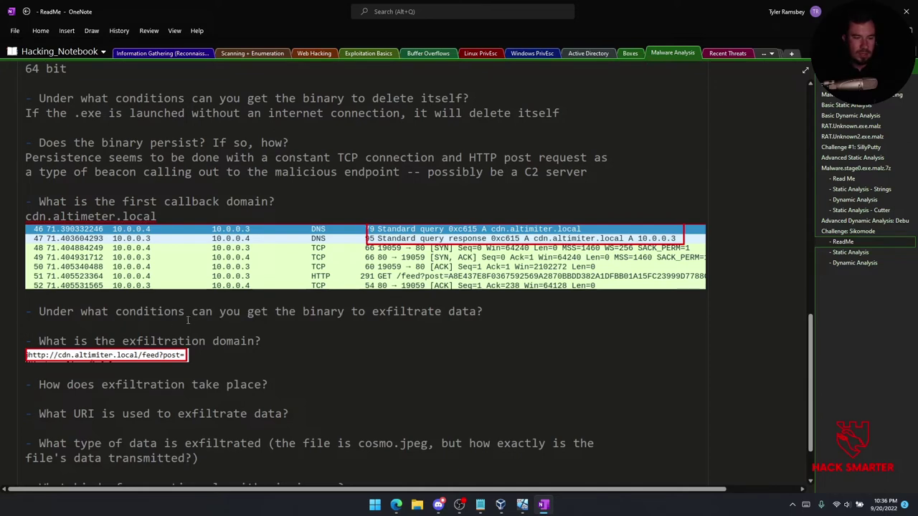
{"action": "left_click_drag", "start_coordinate": [73, 216], "coordinate": [95, 216]}
{"action": "left_click", "coordinate": [161, 215]}
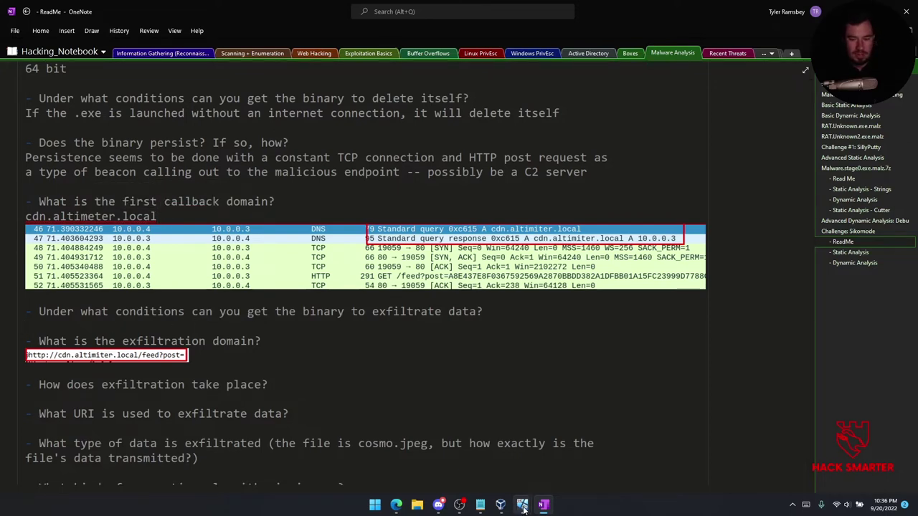
Power off the Windows VM, restoring its 'Clean State' snapshot.
{"action": "mouse_move", "coordinate": [524, 507]}
{"action": "left_click", "coordinate": [470, 456]}
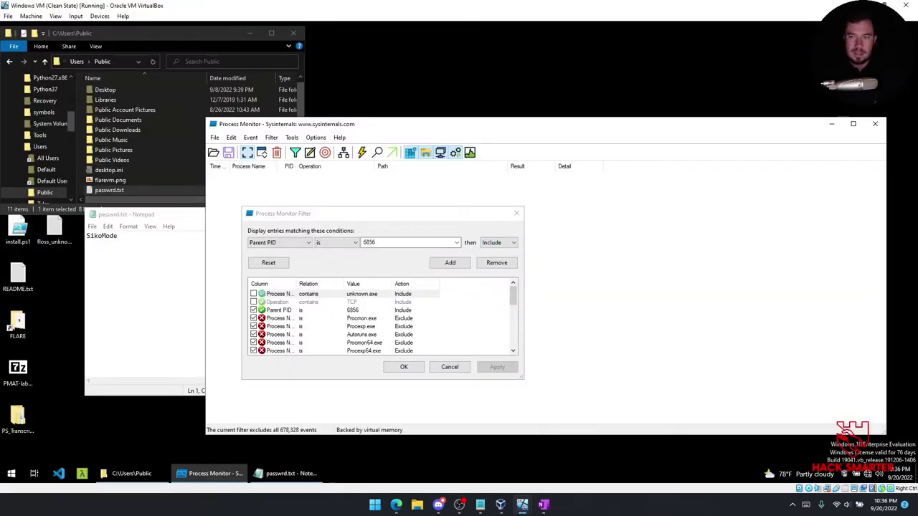
{"action": "left_click", "coordinate": [904, 5]}
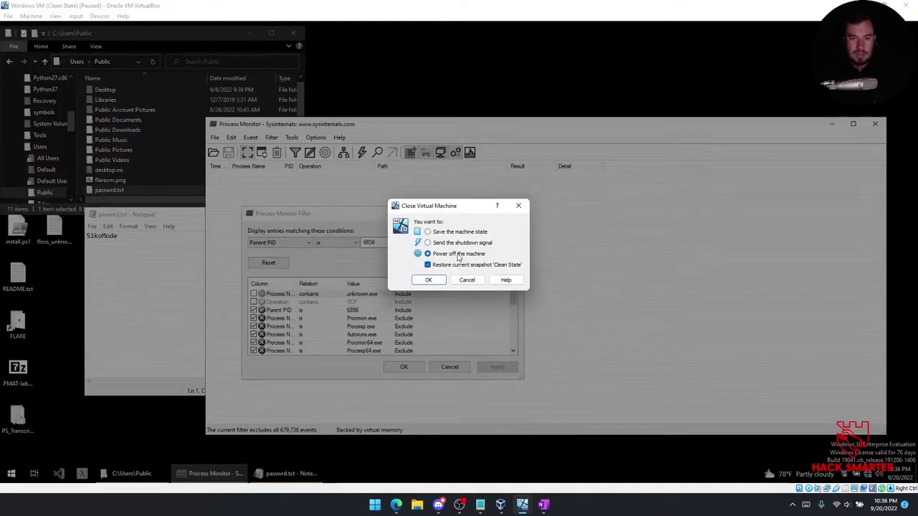
{"action": "left_click", "coordinate": [428, 281]}
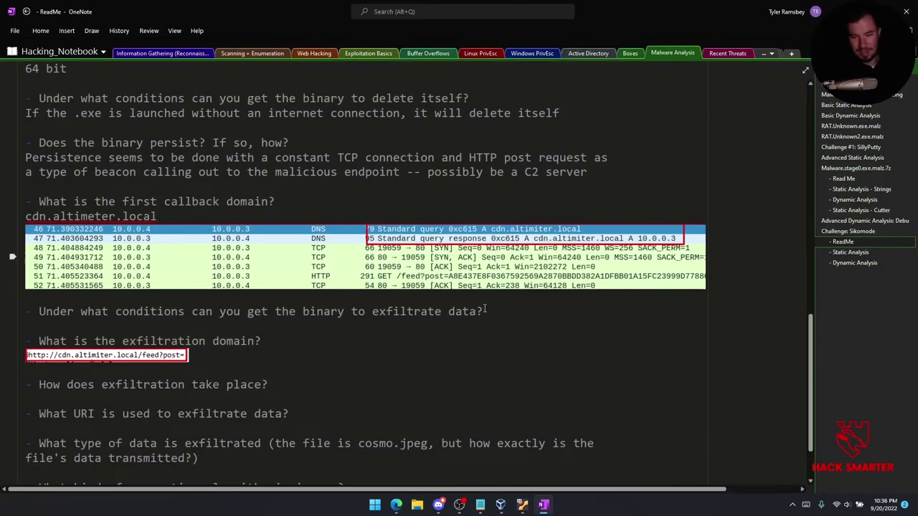
Start Windows VM (Clean State) from VirtualBox Manager.
{"action": "left_click", "coordinate": [479, 472]}
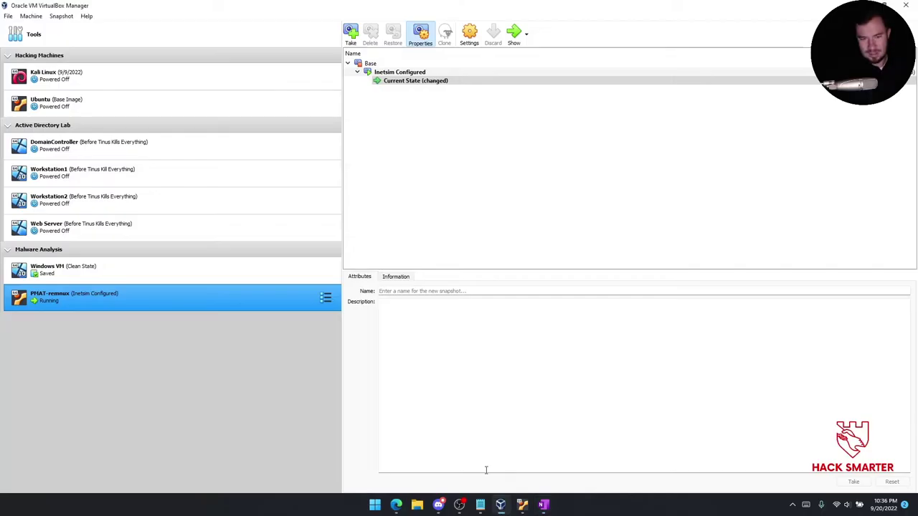
{"action": "left_click", "coordinate": [227, 280]}
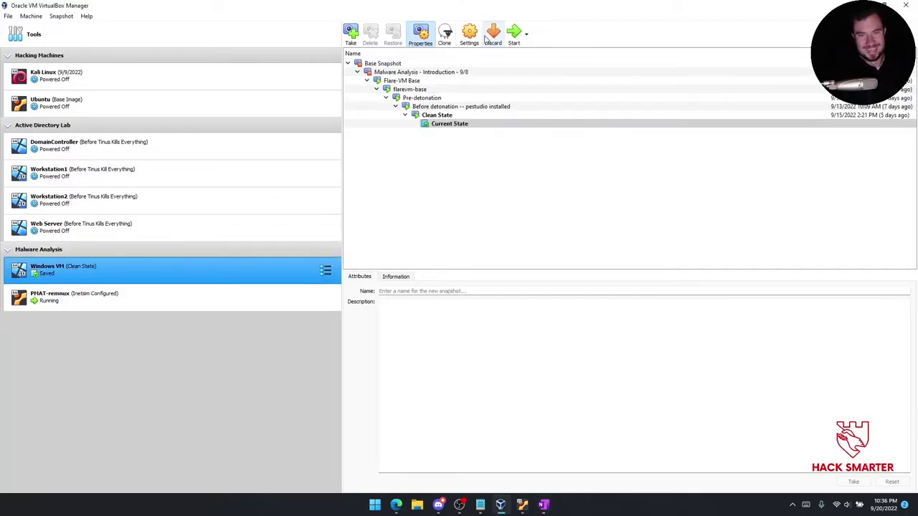
{"action": "left_click", "coordinate": [194, 147], "text": "ctrl"}
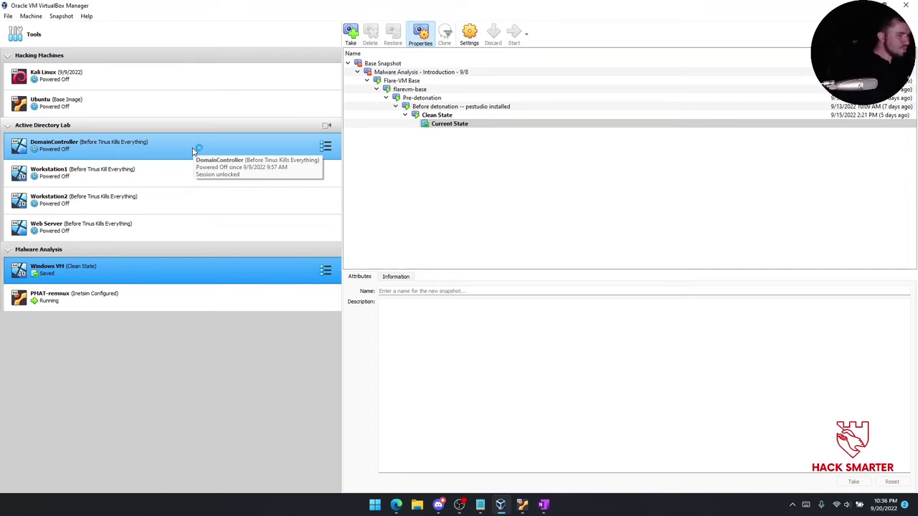
{"action": "double_click", "coordinate": [192, 151]}
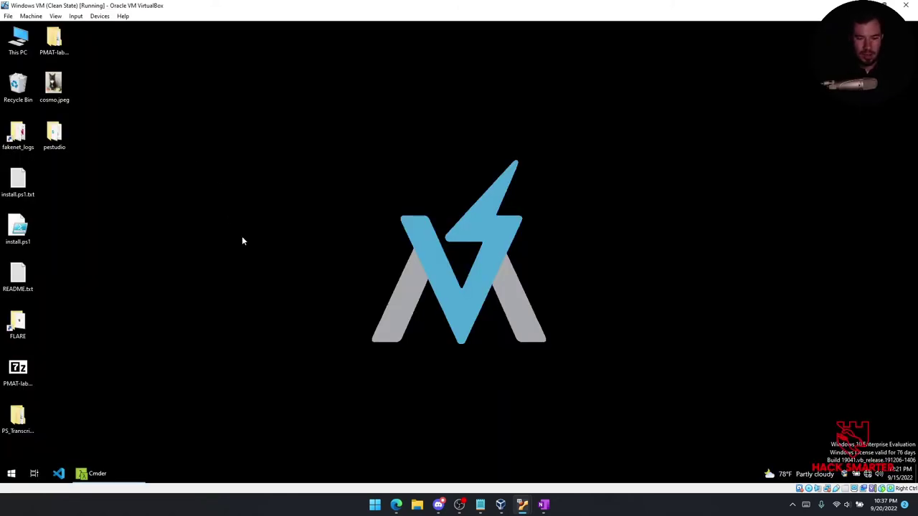
Stop the REMnux Wireshark capture, quit without saving, then return to the Windows VM.
{"action": "mouse_move", "coordinate": [522, 505]}
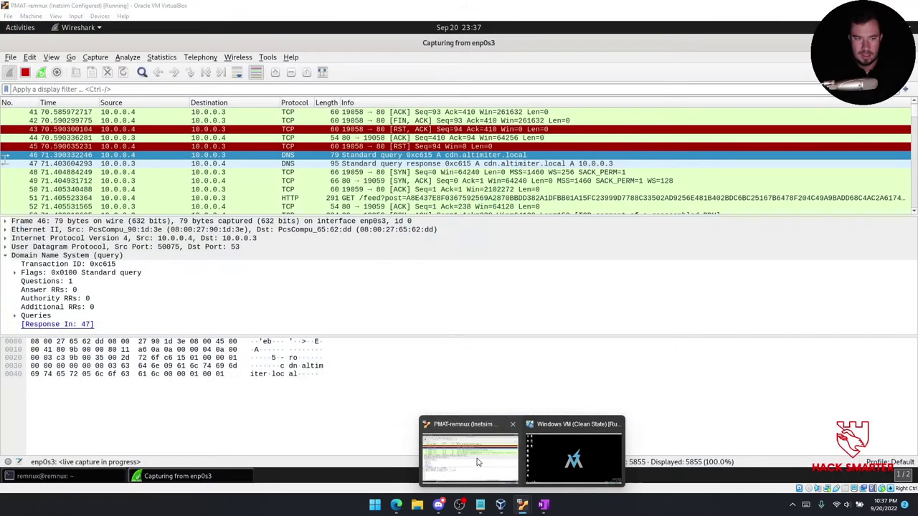
{"action": "left_click", "coordinate": [477, 462]}
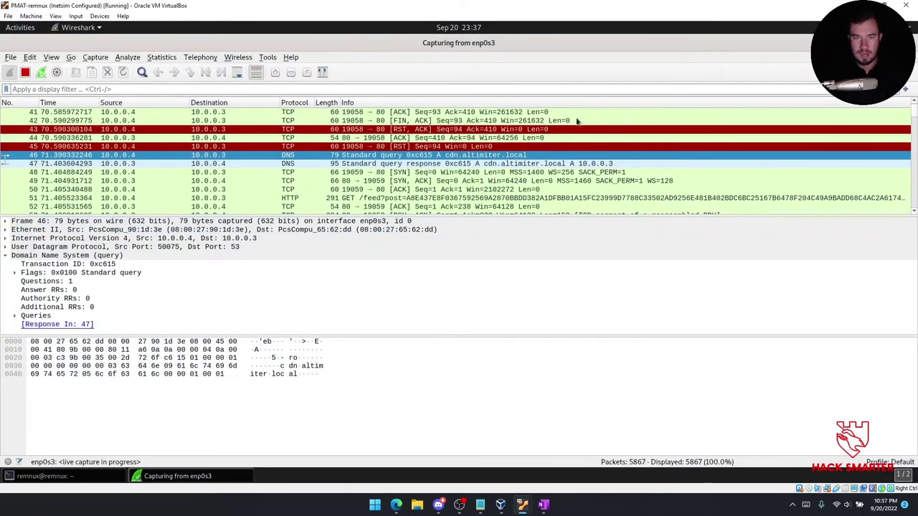
{"action": "key", "text": "ctrl+q"}
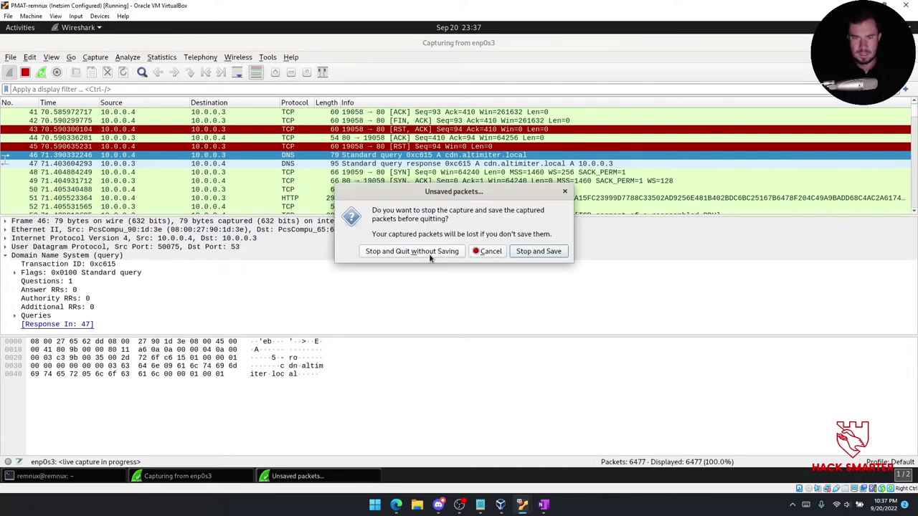
{"action": "left_click", "coordinate": [426, 254]}
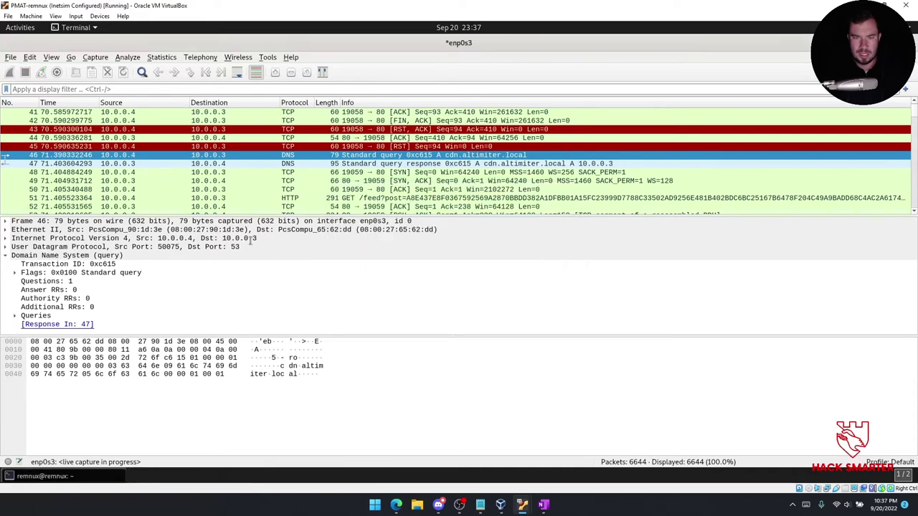
{"action": "mouse_move", "coordinate": [535, 507]}
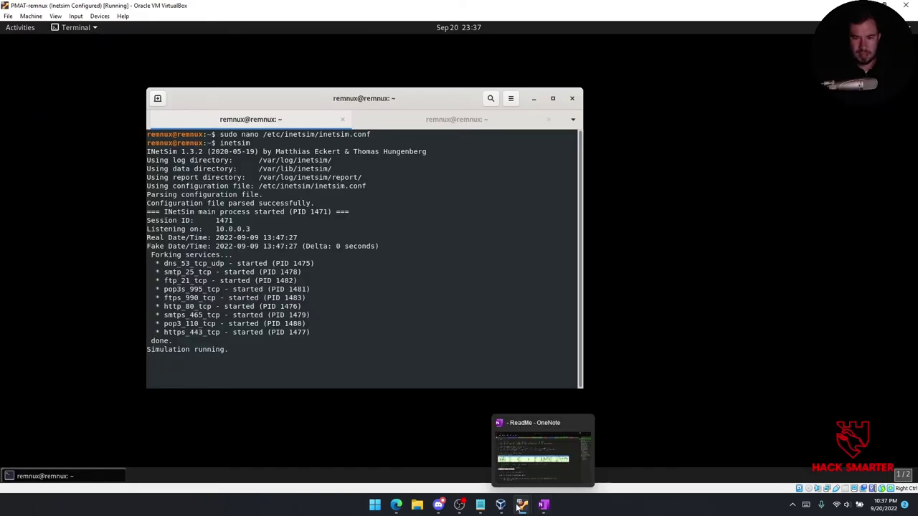
{"action": "left_click", "coordinate": [540, 461]}
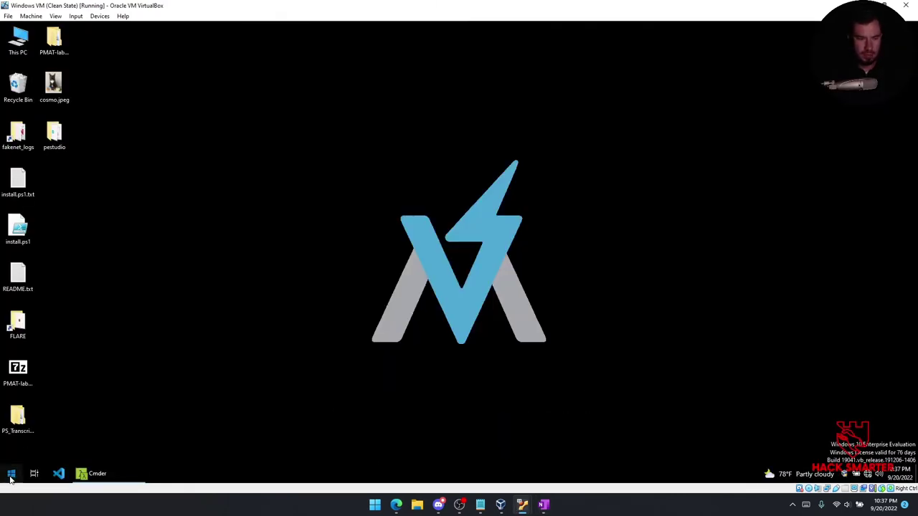
Load hacksmarter.com in Chrome to see INetSim's default page, then close Chrome and return to OneNote.
{"action": "left_click", "coordinate": [12, 473]}
{"action": "type", "text": "chro"}
{"action": "left_click", "coordinate": [122, 207]}
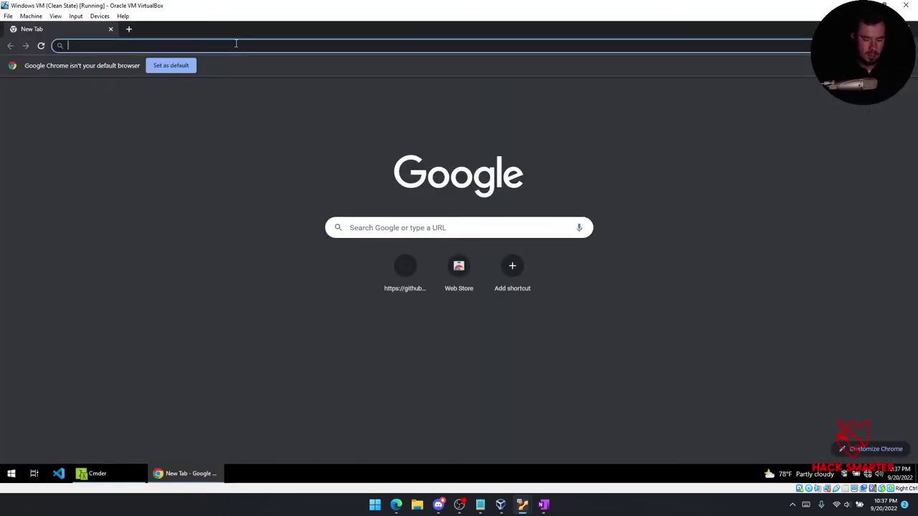
{"action": "type", "text": "hacksmarter.com"}
{"action": "key", "text": "Return"}
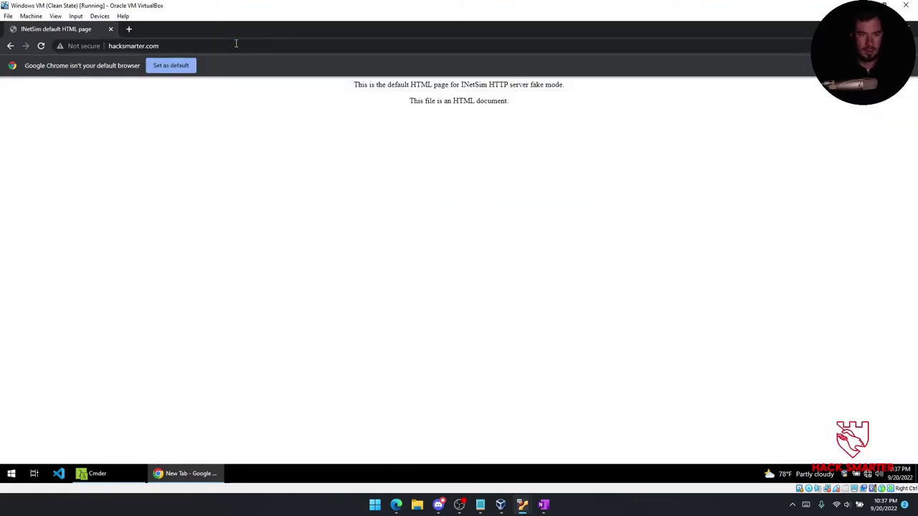
{"action": "left_click", "coordinate": [911, 28]}
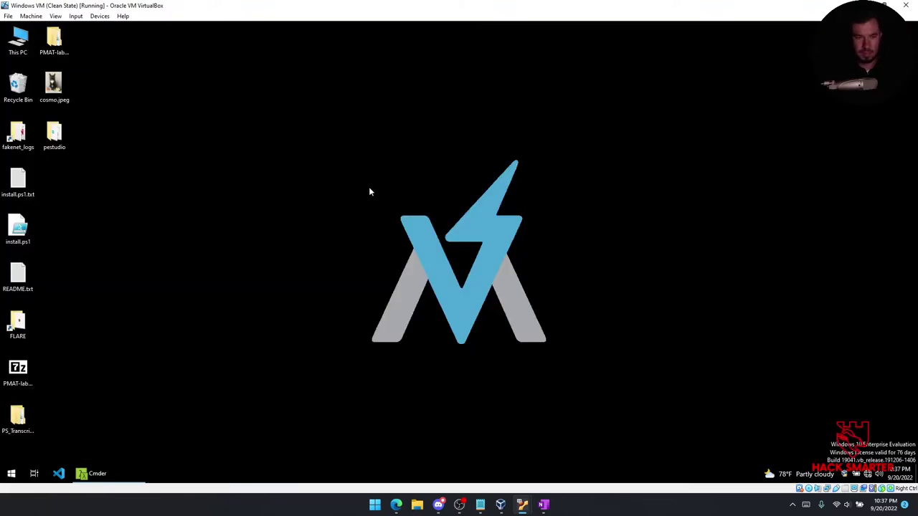
{"action": "mouse_move", "coordinate": [544, 502]}
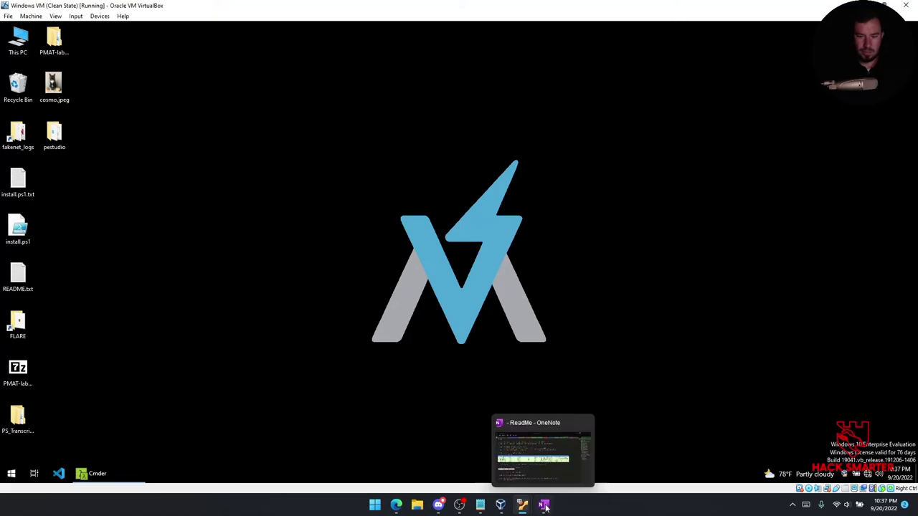
{"action": "left_click", "coordinate": [543, 459]}
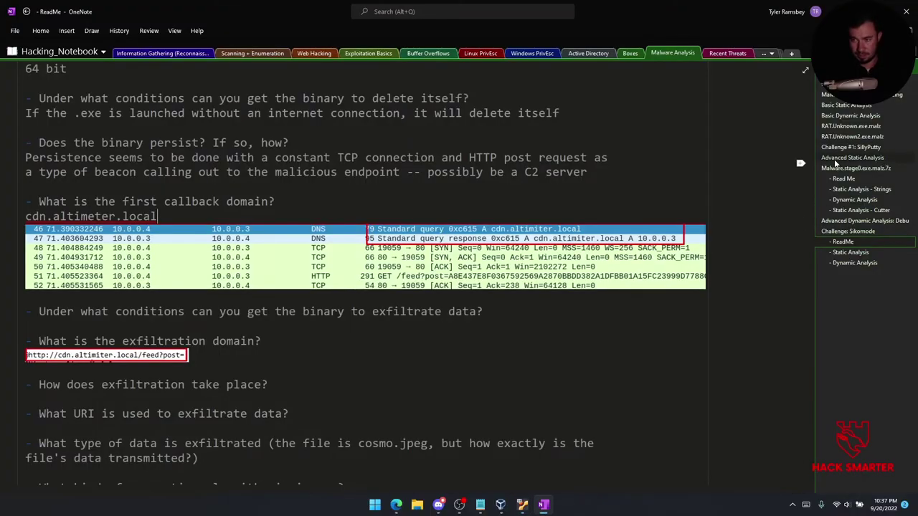
Review the DNS call-out notes on the Basic Dynamic Analysis page, then move OneNote aside.
{"action": "left_click", "coordinate": [850, 115]}
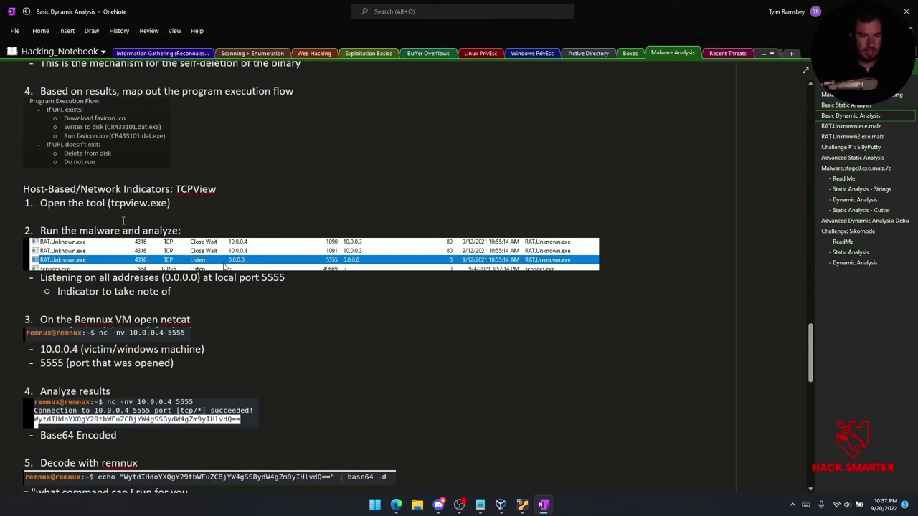
{"action": "scroll", "coordinate": [170, 208], "scroll_direction": "down", "scroll_amount": 2}
{"action": "scroll", "coordinate": [170, 208], "scroll_direction": "up", "scroll_amount": 1}
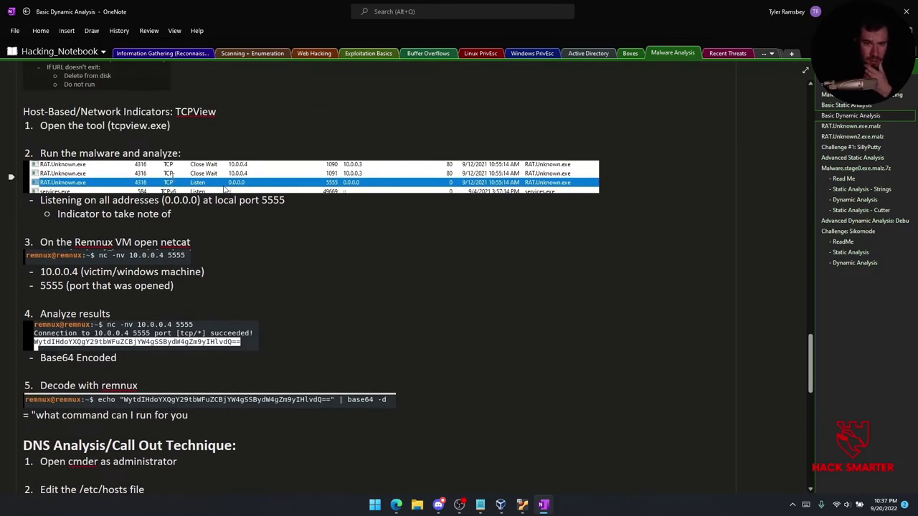
{"action": "scroll", "coordinate": [152, 181], "scroll_direction": "down", "scroll_amount": 1}
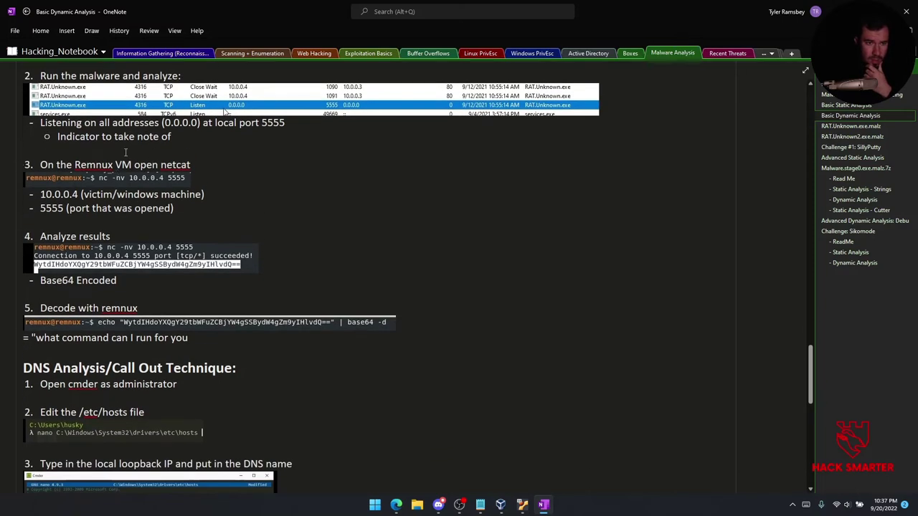
{"action": "scroll", "coordinate": [113, 156], "scroll_direction": "down", "scroll_amount": 1}
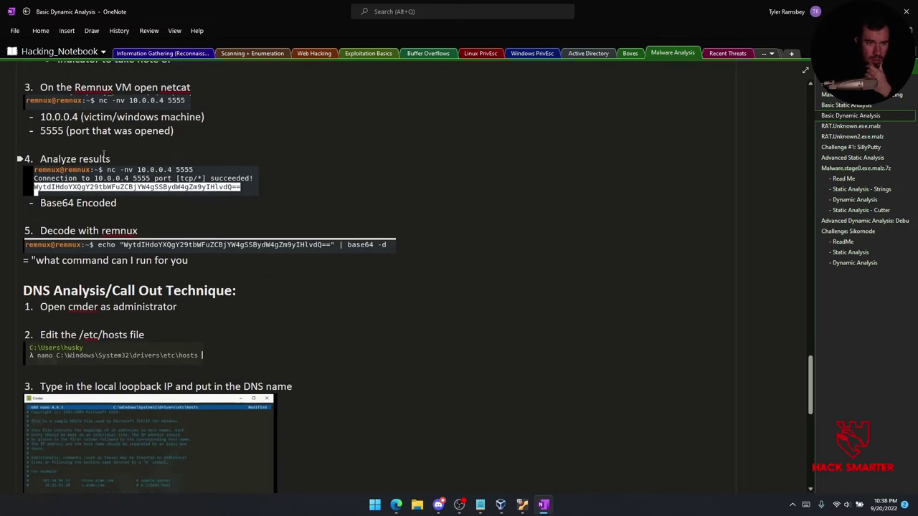
{"action": "scroll", "coordinate": [104, 156], "scroll_direction": "down", "scroll_amount": 2}
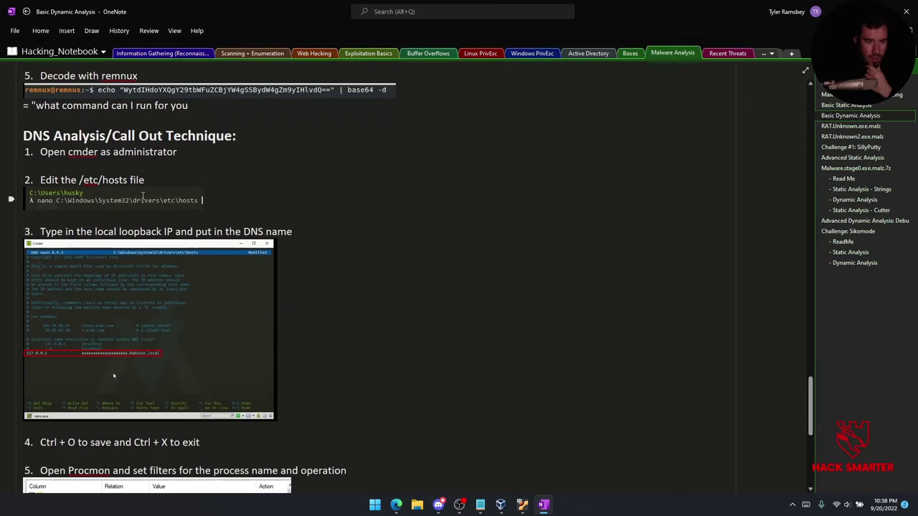
{"action": "left_click_drag", "start_coordinate": [227, 18], "coordinate": [0, 157]}
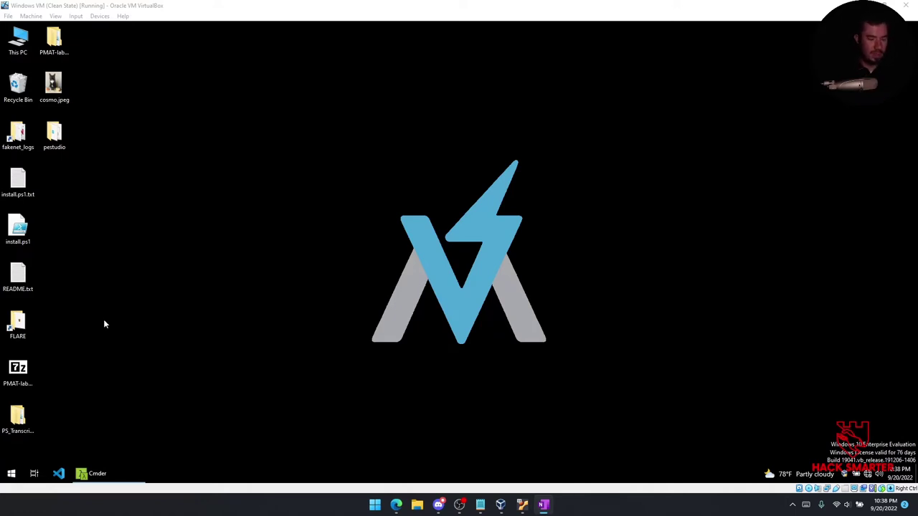
Clear the Cmder console and open C:\Windows\System32\drivers\etc\hosts in nano.
{"action": "left_click", "coordinate": [107, 473]}
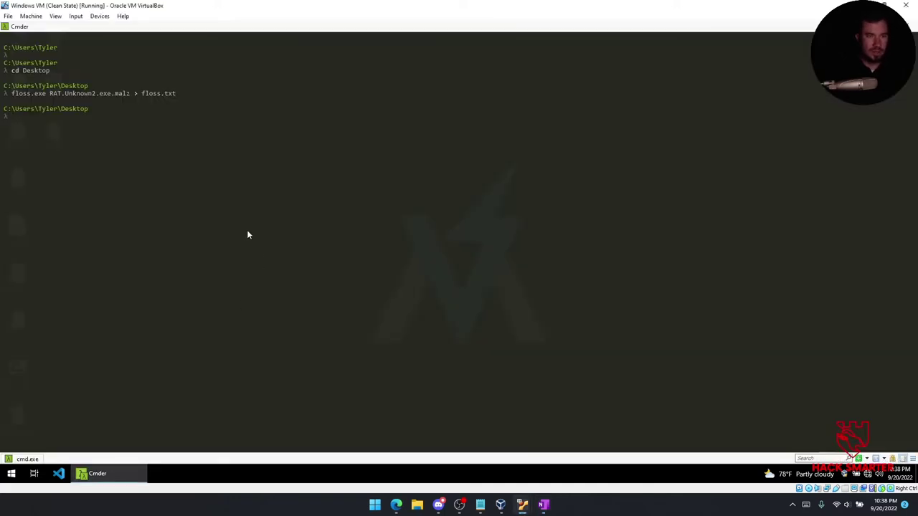
{"action": "type", "text": "clear"}
{"action": "key", "text": "Return"}
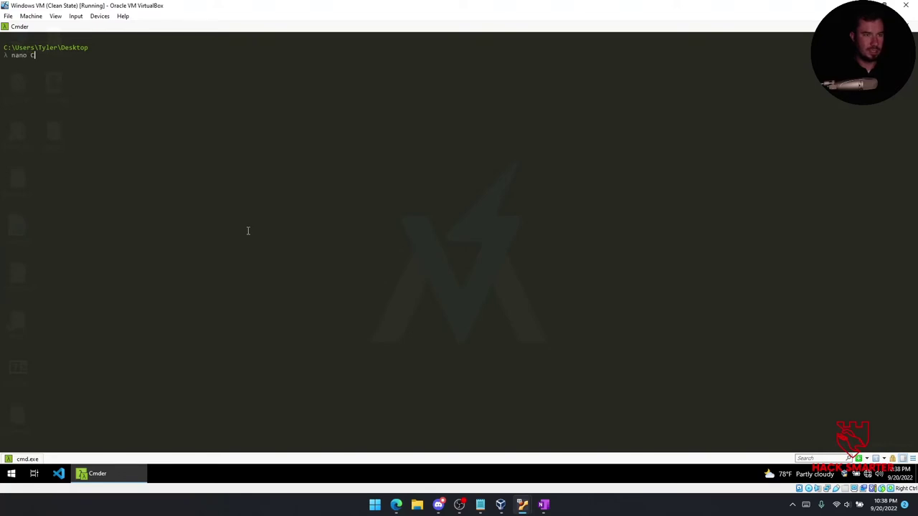
{"action": "type", "text": "nano C:\\Windows\\System32\\"}
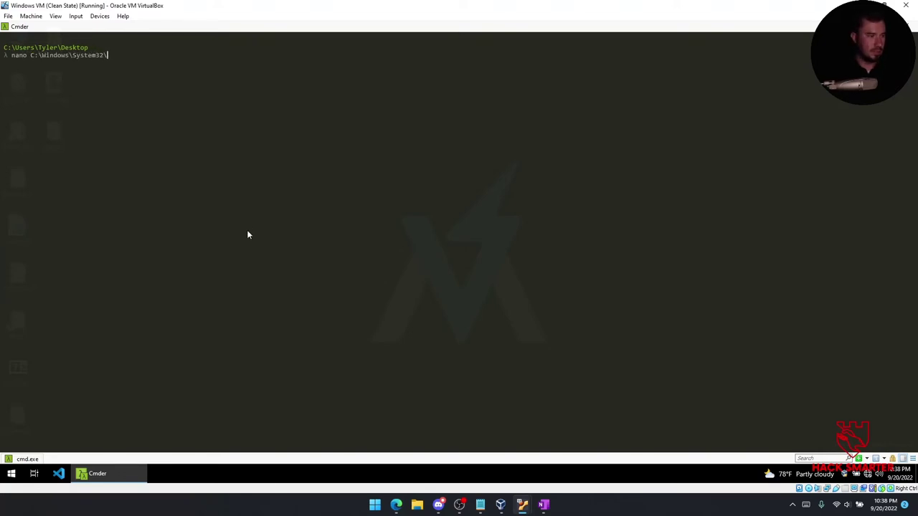
{"action": "type", "text": "drivers\\etc\\host"}
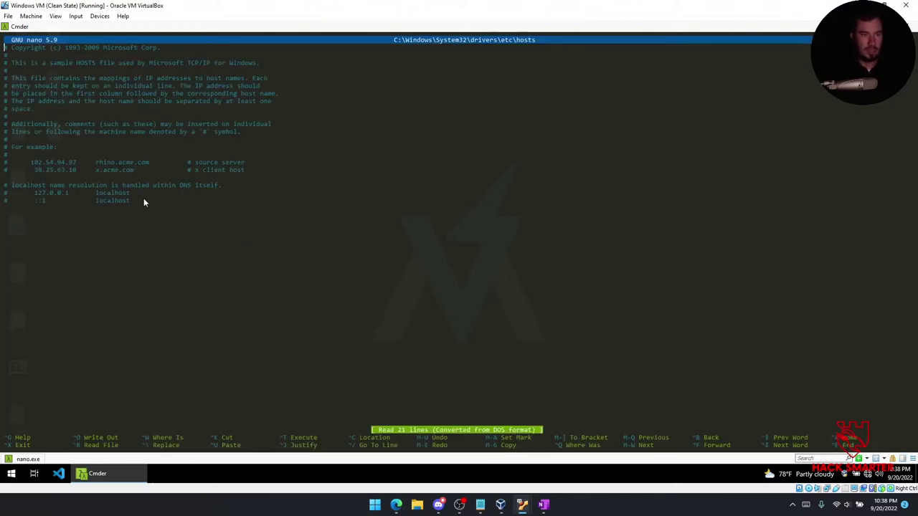
{"action": "key", "text": "Down"}
{"action": "key", "text": "Down"}
{"action": "key", "text": "Down"}
{"action": "key", "text": "Down"}
{"action": "key", "text": "Down"}
{"action": "key", "text": "Down"}
{"action": "key", "text": "Down"}
{"action": "key", "text": "Down"}
{"action": "key", "text": "Down"}
{"action": "key", "text": "Down"}
{"action": "key", "text": "Down"}
{"action": "key", "text": "Down"}
{"action": "key", "text": "Down"}
{"action": "key", "text": "Down"}
{"action": "key", "text": "Down"}
{"action": "key", "text": "Down"}
{"action": "key", "text": "Down"}
{"action": "key", "text": "Down"}
{"action": "key", "text": "Down"}
{"action": "key", "text": "Down"}
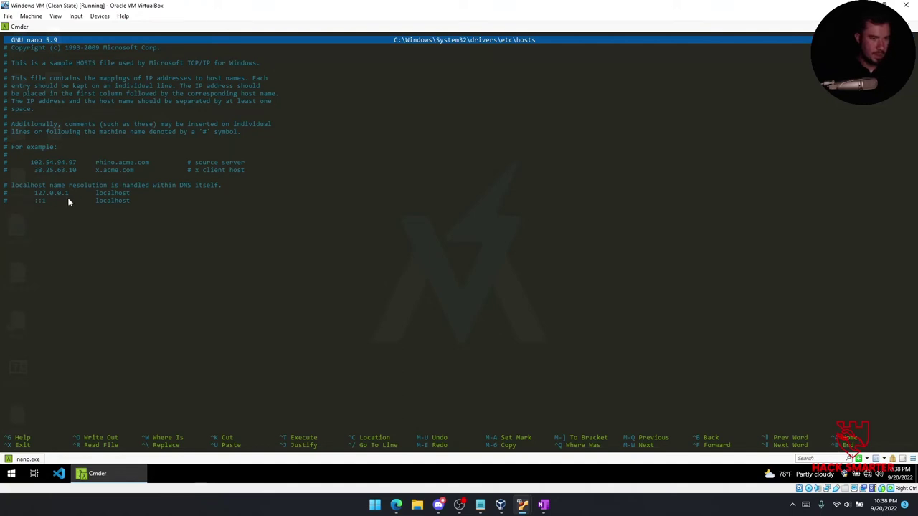
Add a '127.0.0.1 cdn.altimeter.local' entry, attempt saving (permission denied), and close Cmder.
{"action": "type", "text": "127.0.0.1"}
{"action": "key", "text": "Tab"}
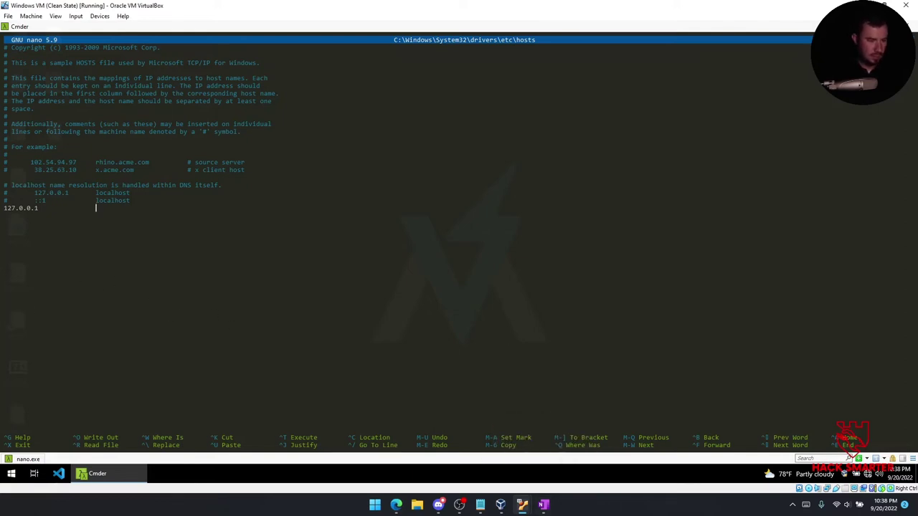
{"action": "key", "text": "alt+Tab"}
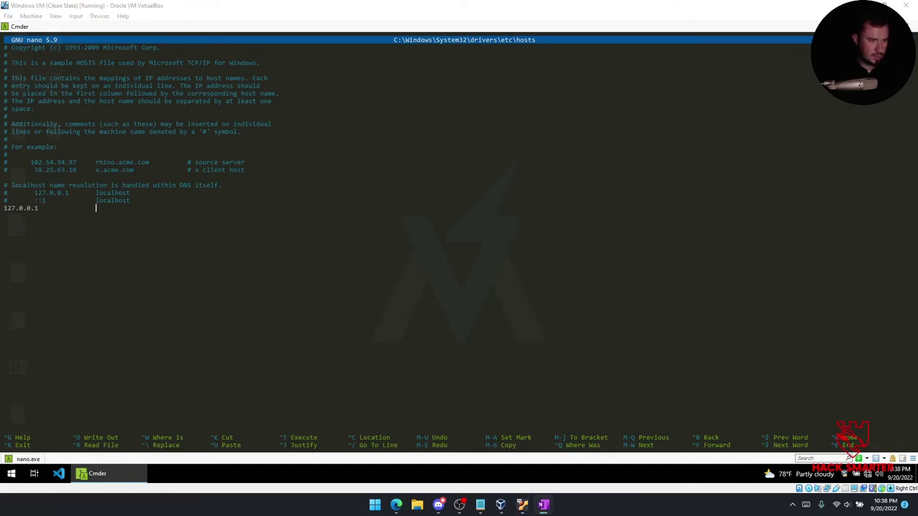
{"action": "left_click", "coordinate": [101, 213]}
{"action": "type", "text": "dn.altimeter.local"}
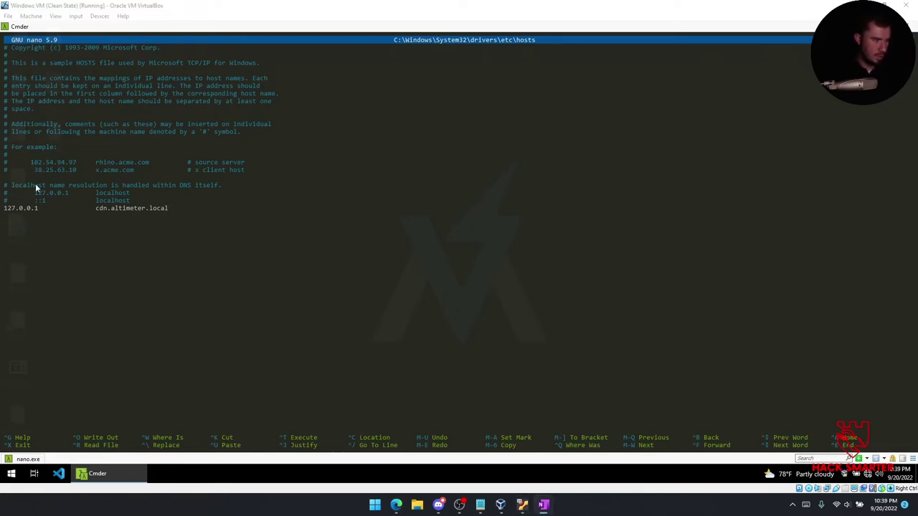
{"action": "key", "text": "ctrl+o"}
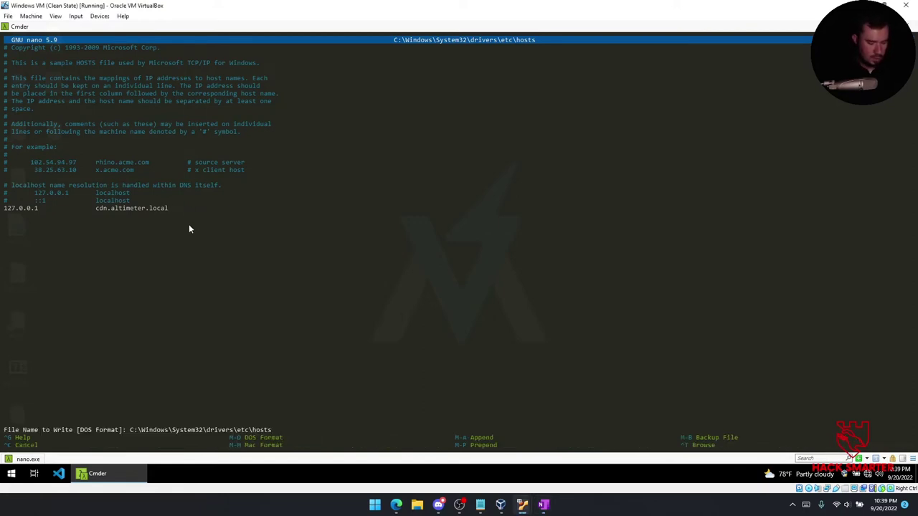
{"action": "key", "text": "Return"}
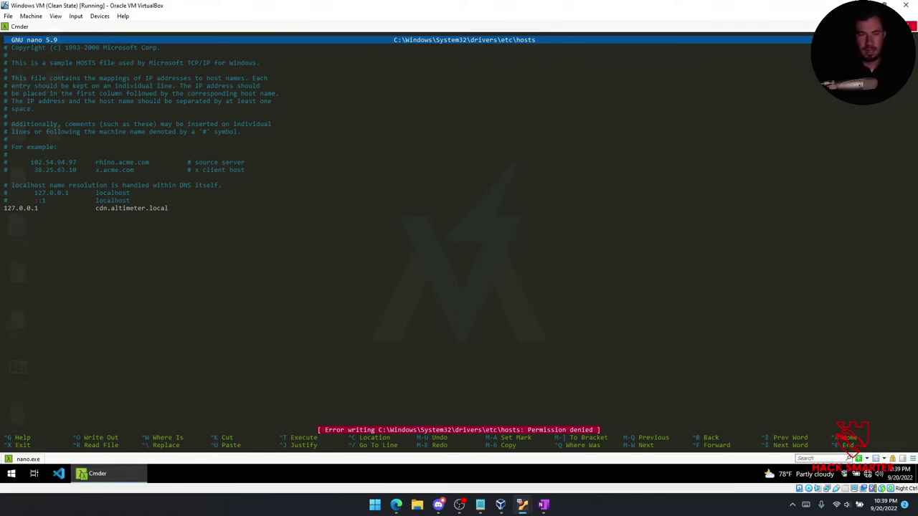
{"action": "left_click", "coordinate": [910, 27]}
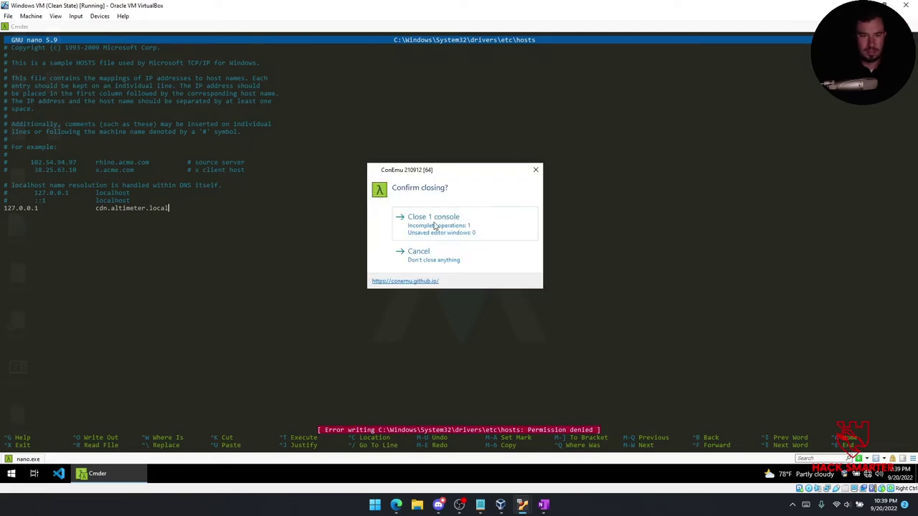
{"action": "left_click", "coordinate": [421, 222]}
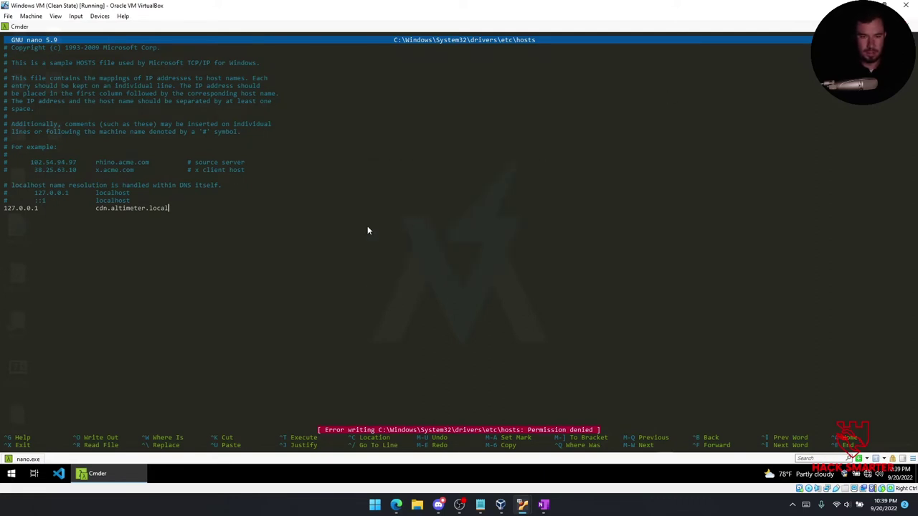
Launch Cmder from the Start menu with Run as administrator.
{"action": "right_click", "coordinate": [82, 474]}
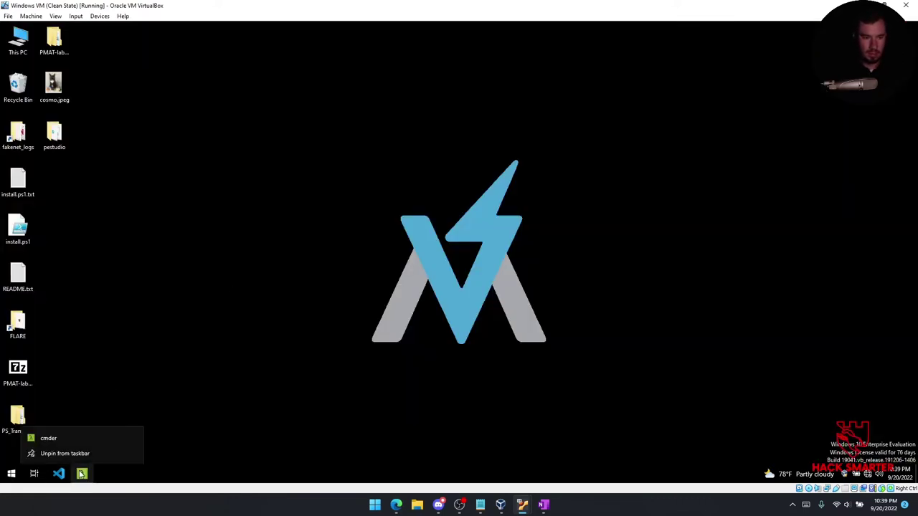
{"action": "left_click", "coordinate": [219, 370]}
{"action": "left_click", "coordinate": [11, 473]}
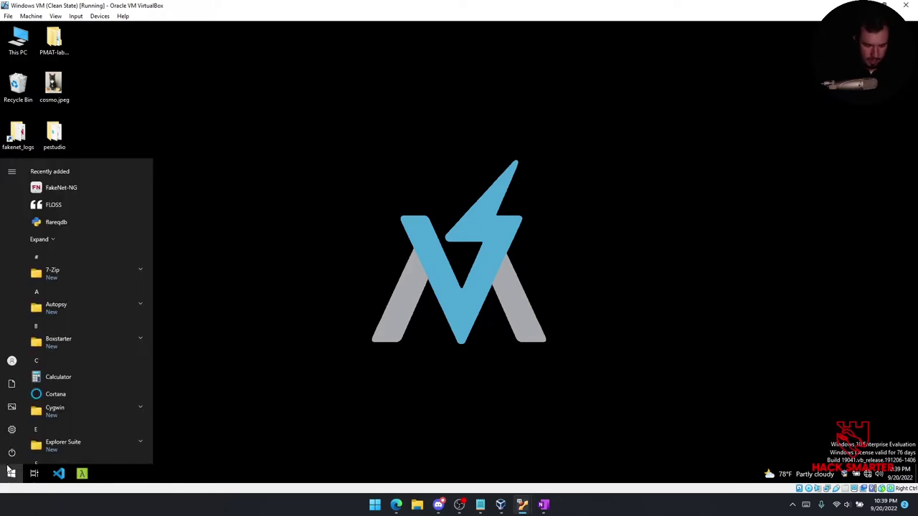
{"action": "type", "text": "cmd"}
{"action": "right_click", "coordinate": [69, 211]}
{"action": "left_click", "coordinate": [99, 218]}
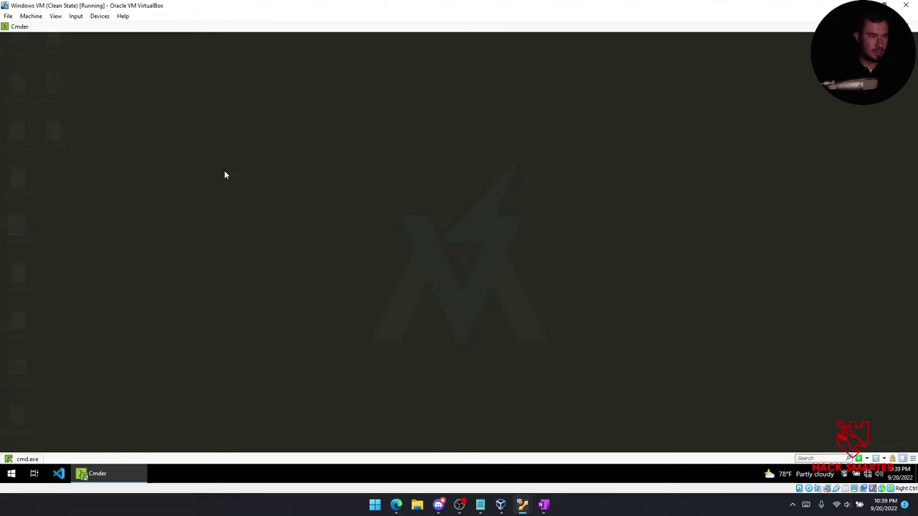
In nano, add '127.0.0.1 cdn.altimeter.local' to the hosts file, save, and exit.
{"action": "scroll", "coordinate": [79, 153], "scroll_direction": "up", "scroll_amount": 4}
{"action": "scroll", "coordinate": [71, 114], "scroll_direction": "down", "scroll_amount": 1}
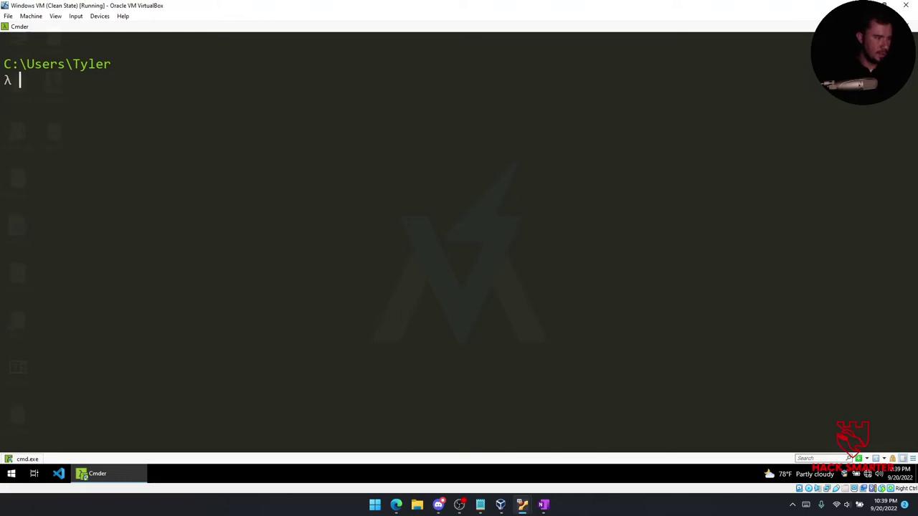
{"action": "type", "text": "nano C:\\Wi"}
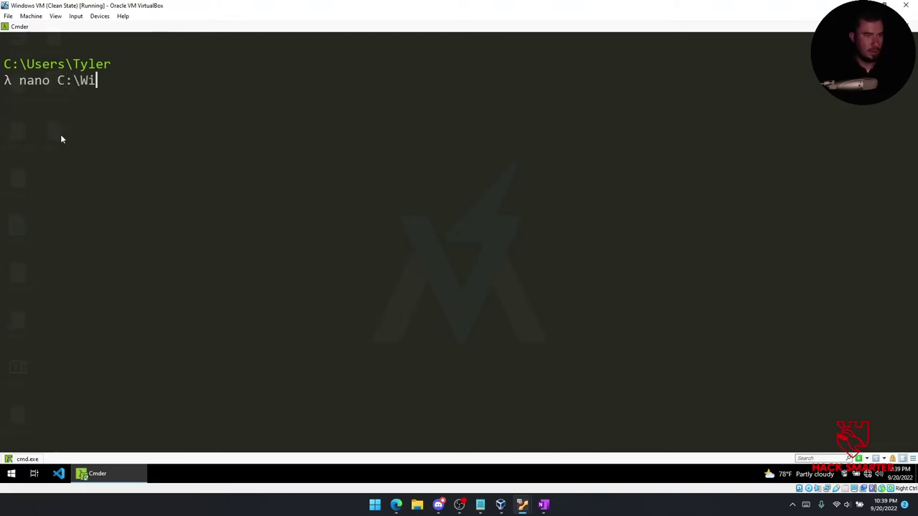
{"action": "type", "text": "ndows\\System"}
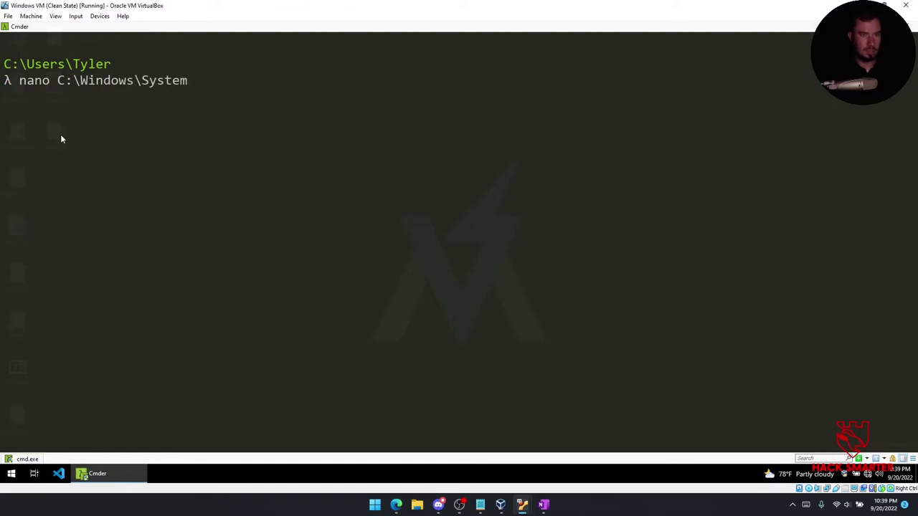
{"action": "type", "text": "32\\"}
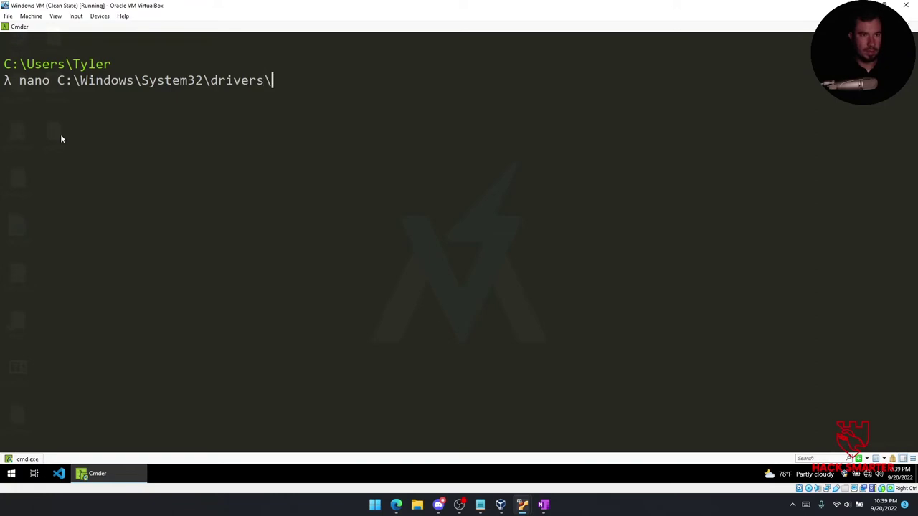
{"action": "type", "text": "dr\\drivers\\etc\\hosts"}
{"action": "key", "text": "Return"}
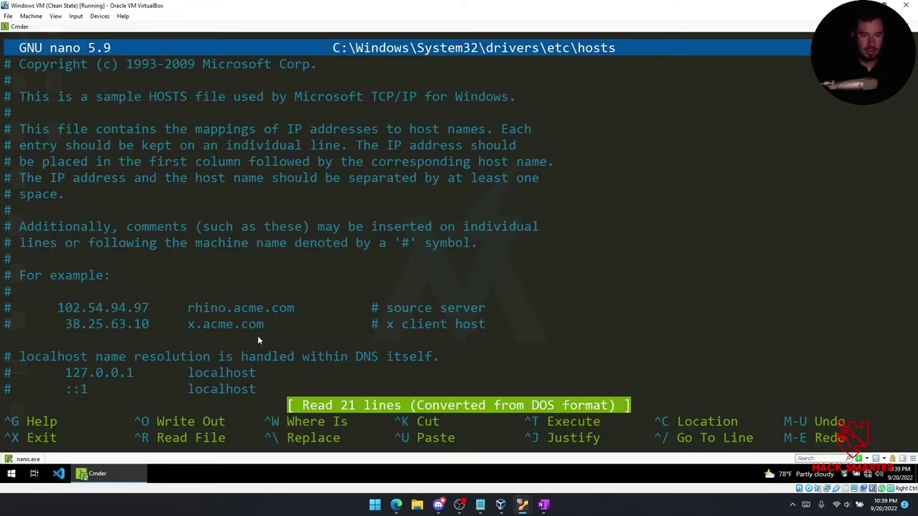
{"action": "key", "text": "Down"}
{"action": "key", "text": "Down"}
{"action": "key", "text": "Down"}
{"action": "key", "text": "Down"}
{"action": "key", "text": "Down"}
{"action": "key", "text": "Down"}
{"action": "key", "text": "Down"}
{"action": "key", "text": "Down"}
{"action": "key", "text": "Down"}
{"action": "key", "text": "Down"}
{"action": "key", "text": "Down"}
{"action": "key", "text": "Down"}
{"action": "key", "text": "Down"}
{"action": "key", "text": "Down"}
{"action": "key", "text": "Down"}
{"action": "key", "text": "Down"}
{"action": "key", "text": "Down"}
{"action": "key", "text": "Down"}
{"action": "key", "text": "Down"}
{"action": "key", "text": "Down"}
{"action": "type", "text": "127."}
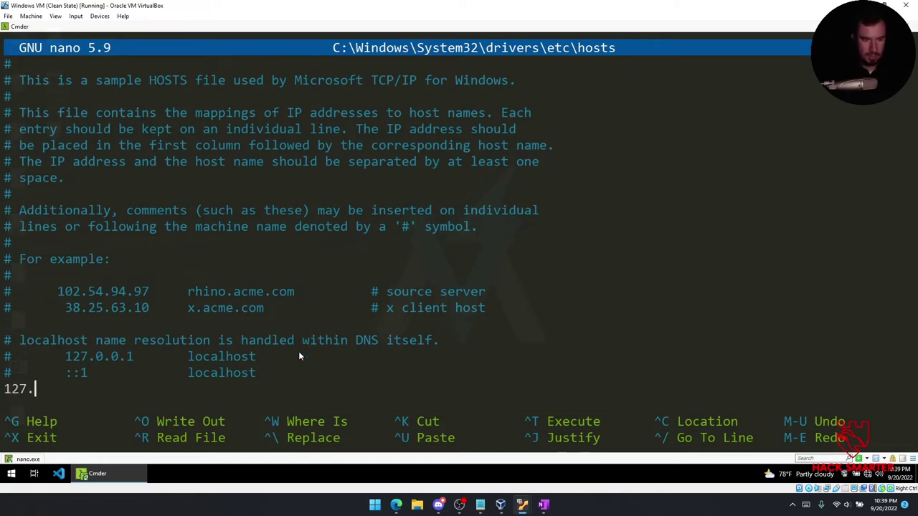
{"action": "type", "text": "0.0.1"}
{"action": "key", "text": "Tab"}
{"action": "key", "text": "Tab"}
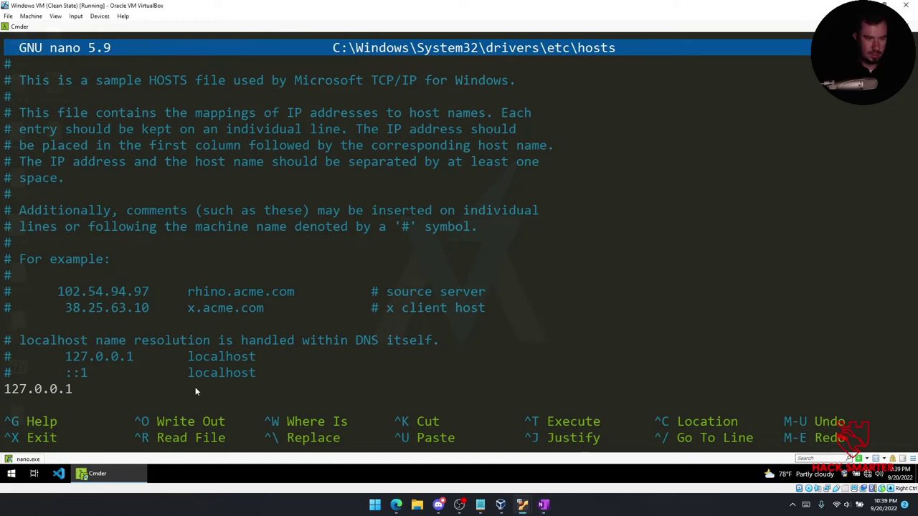
{"action": "type", "text": "cdn.altimeter.local"}
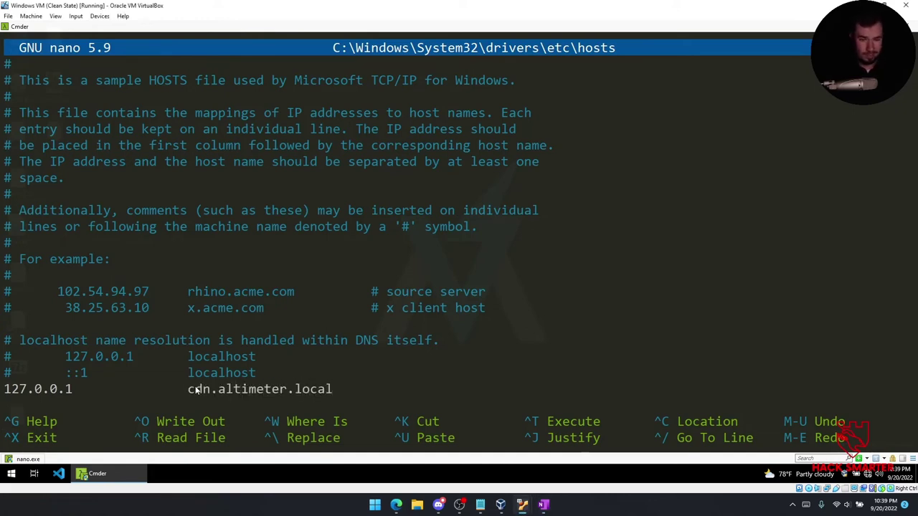
{"action": "key", "text": "ctrl+o"}
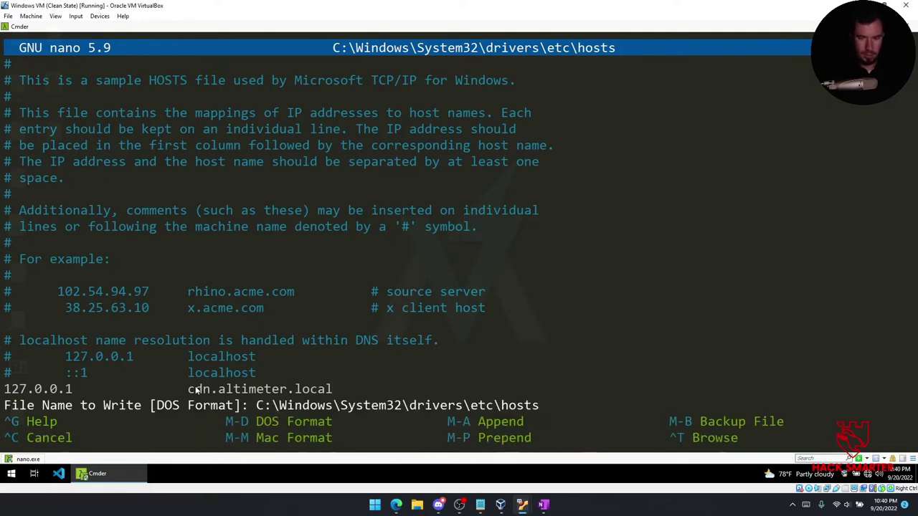
{"action": "key", "text": "Return"}
{"action": "key", "text": "ctrl+x"}
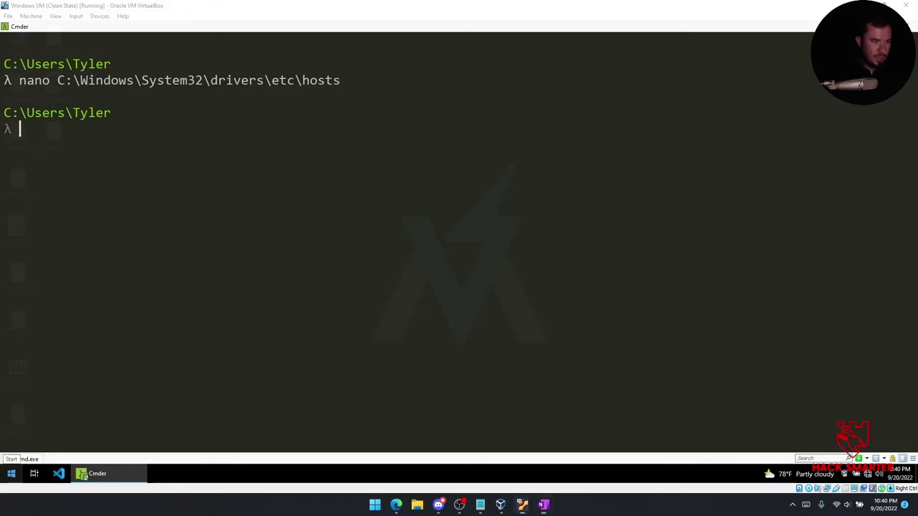
Check the analysis notes, then return to the VM and show the Windows desktop.
{"action": "key", "text": "alt+Tab"}
{"action": "double_click", "coordinate": [510, 167]}
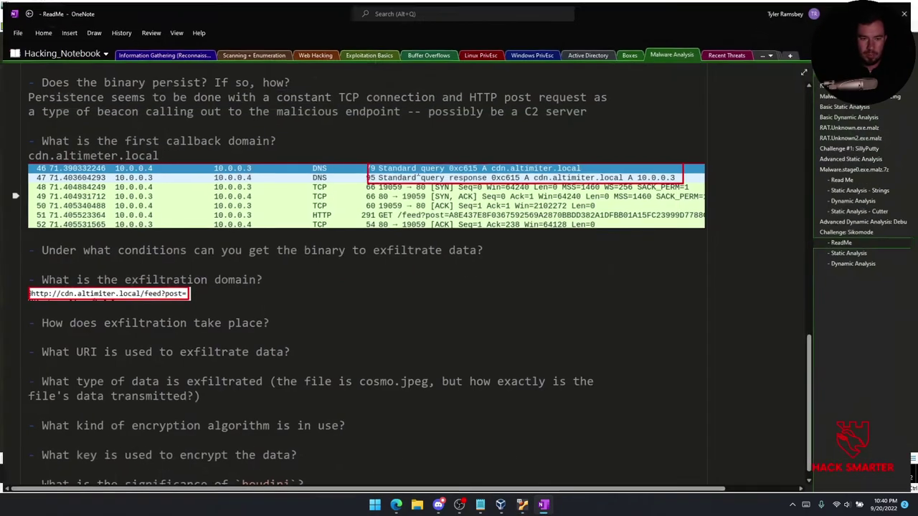
{"action": "scroll", "coordinate": [201, 198], "scroll_direction": "up", "scroll_amount": 3}
{"action": "scroll", "coordinate": [201, 198], "scroll_direction": "down", "scroll_amount": 3}
{"action": "key", "text": "alt+Tab"}
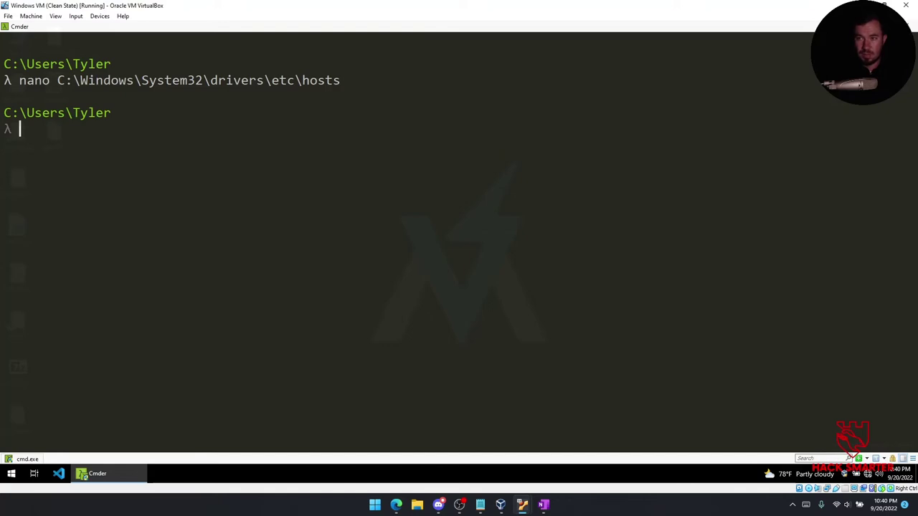
{"action": "key", "text": "super+d"}
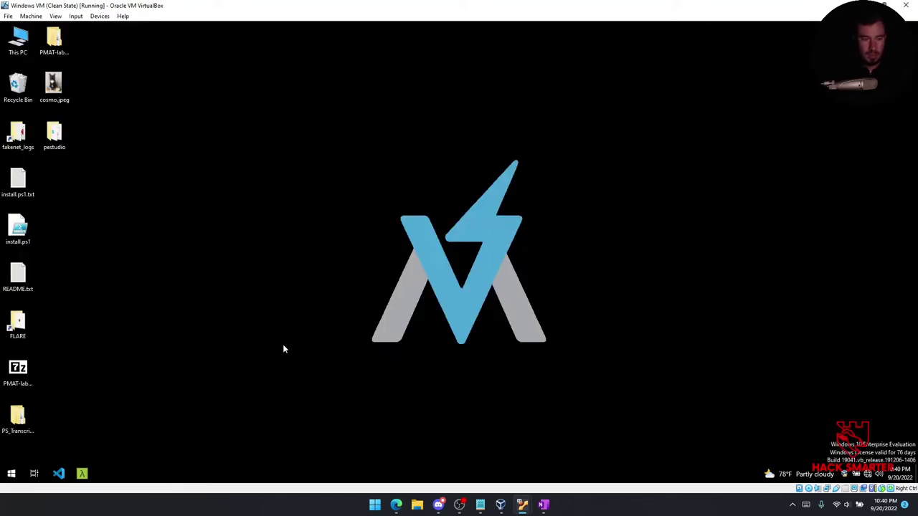
Launch Process Monitor and apply an include filter: Process Name contains unknown.exe.
{"action": "left_click", "coordinate": [13, 474]}
{"action": "type", "text": "procmon"}
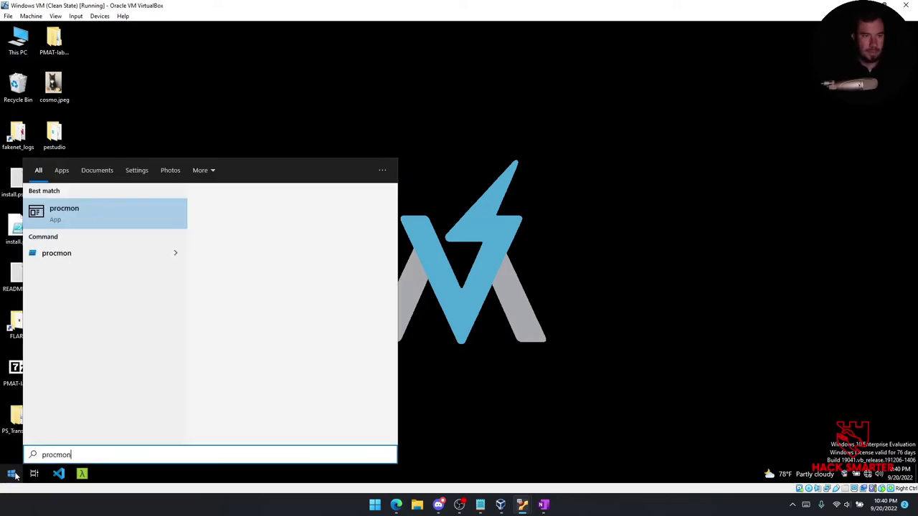
{"action": "left_click", "coordinate": [101, 213]}
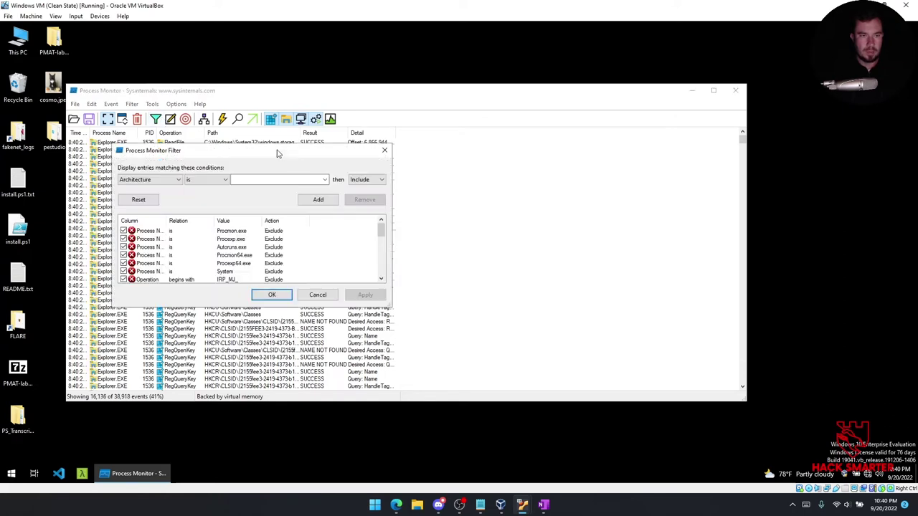
{"action": "left_click", "coordinate": [148, 180]}
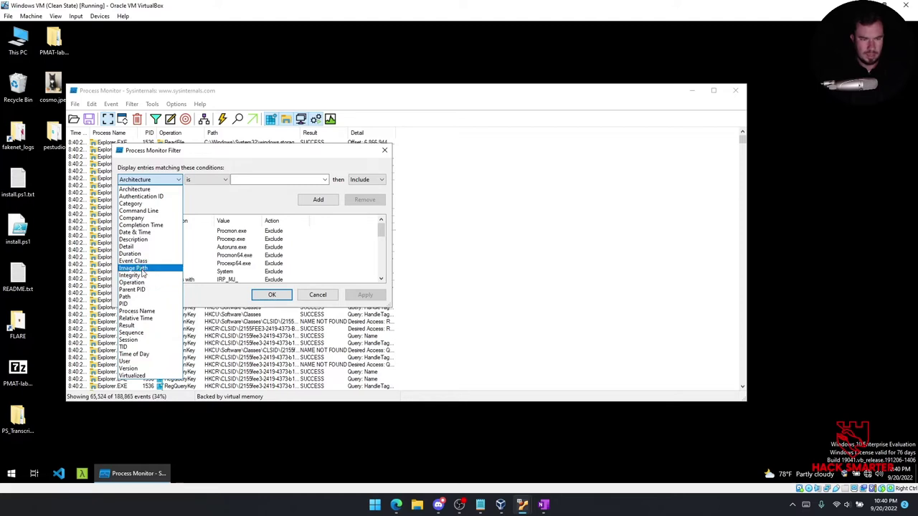
{"action": "left_click", "coordinate": [145, 311]}
{"action": "left_click", "coordinate": [208, 179]}
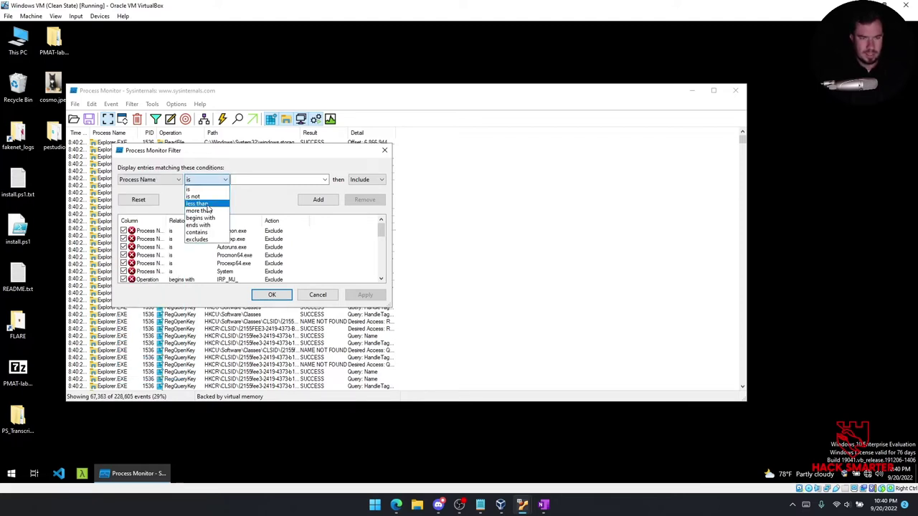
{"action": "left_click", "coordinate": [196, 232]}
{"action": "left_click", "coordinate": [236, 180]}
{"action": "type", "text": "u"}
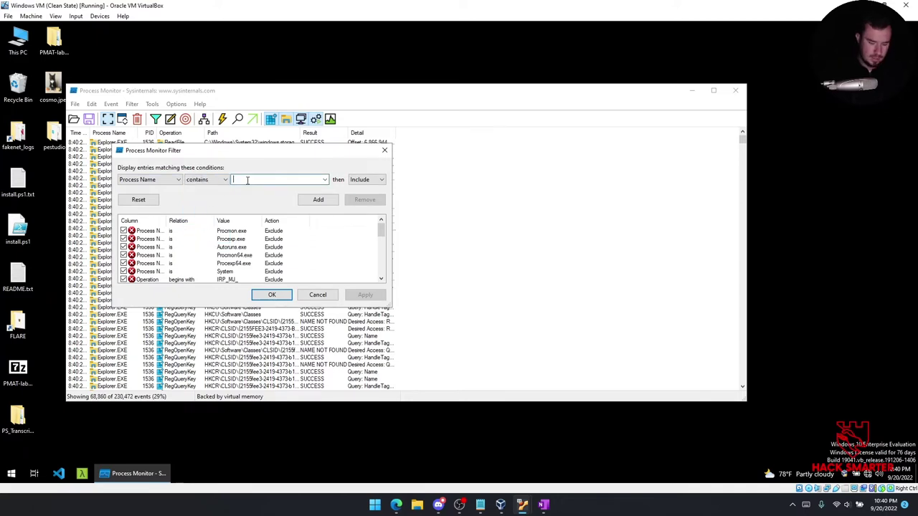
{"action": "type", "text": "nknown.exe"}
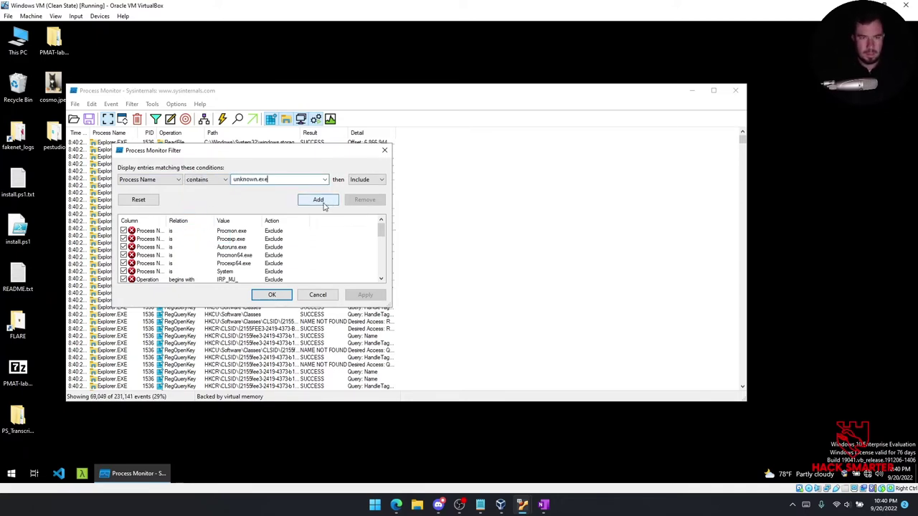
{"action": "left_click", "coordinate": [320, 200]}
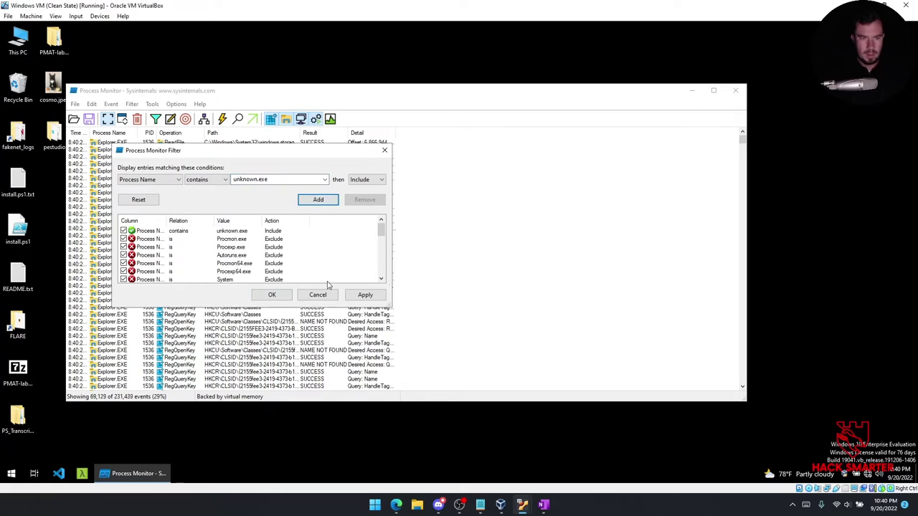
{"action": "left_click", "coordinate": [365, 295]}
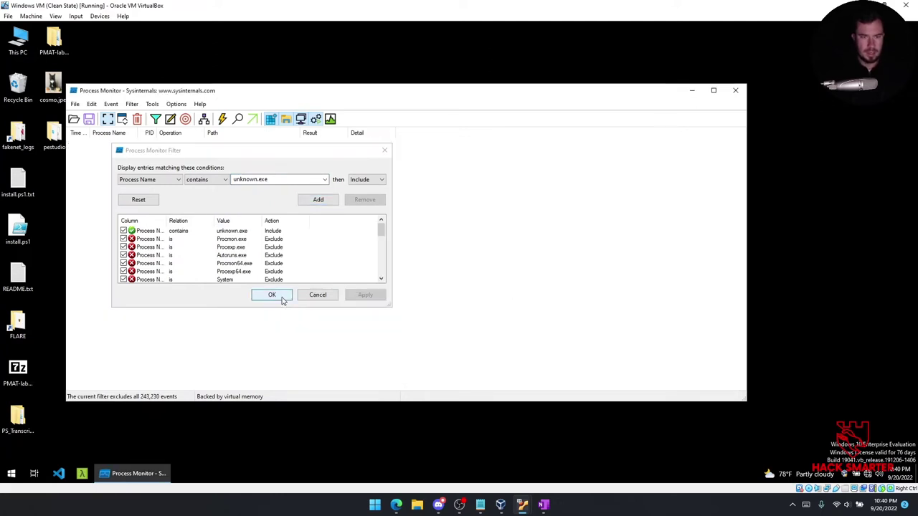
{"action": "left_click", "coordinate": [281, 296]}
Relaunch Wireshark on REMnux capturing on enp0s3, then switch back to the Windows VM.
{"action": "mouse_move", "coordinate": [522, 505]}
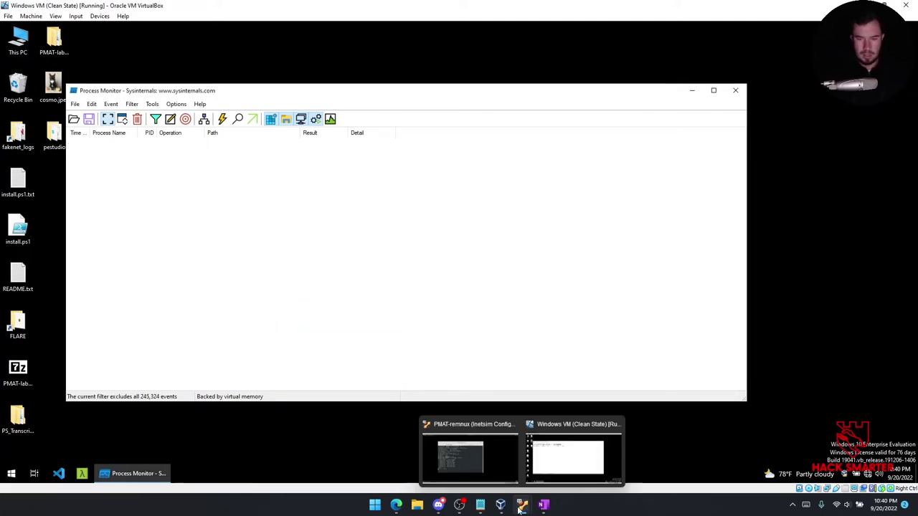
{"action": "left_click", "coordinate": [473, 453]}
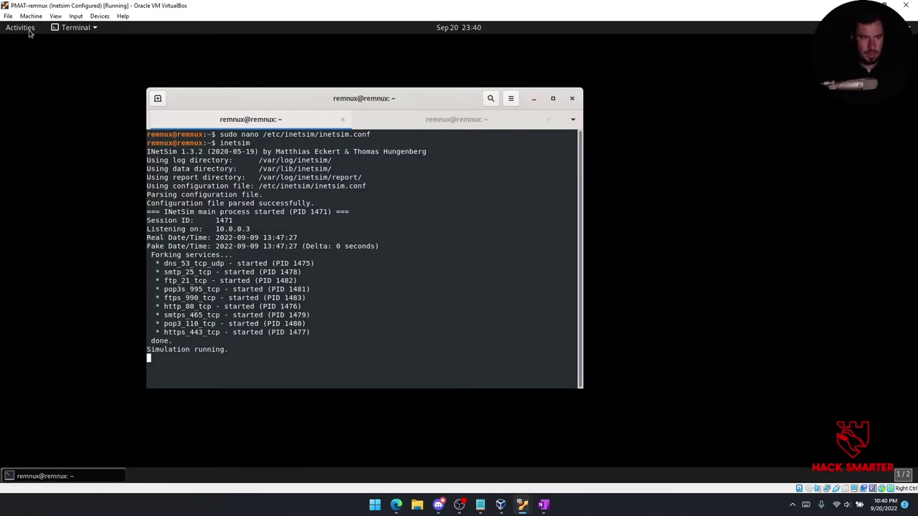
{"action": "left_click", "coordinate": [27, 29]}
{"action": "type", "text": "wiresh"}
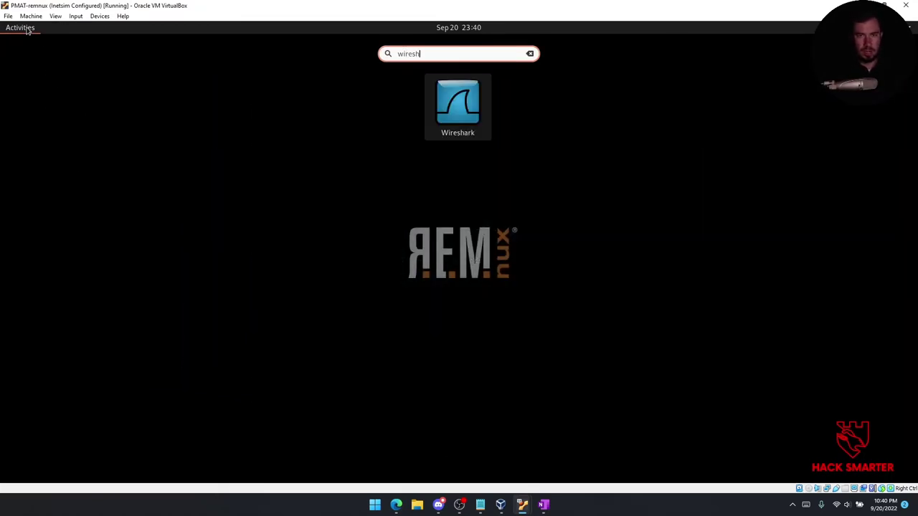
{"action": "left_click", "coordinate": [446, 118]}
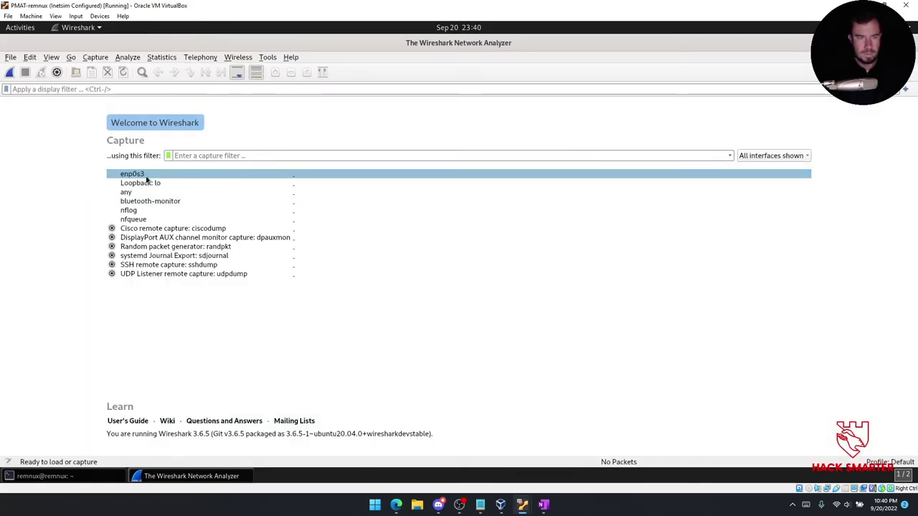
{"action": "double_click", "coordinate": [172, 176]}
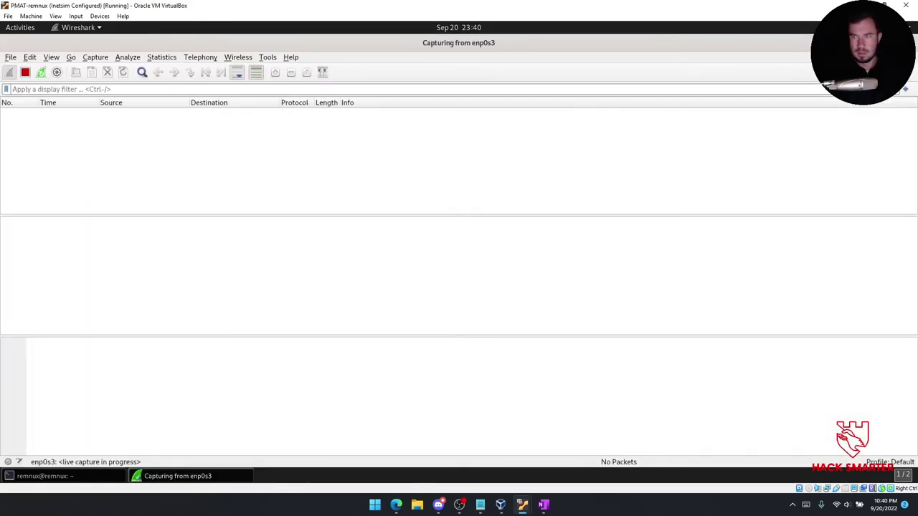
{"action": "left_click", "coordinate": [43, 476]}
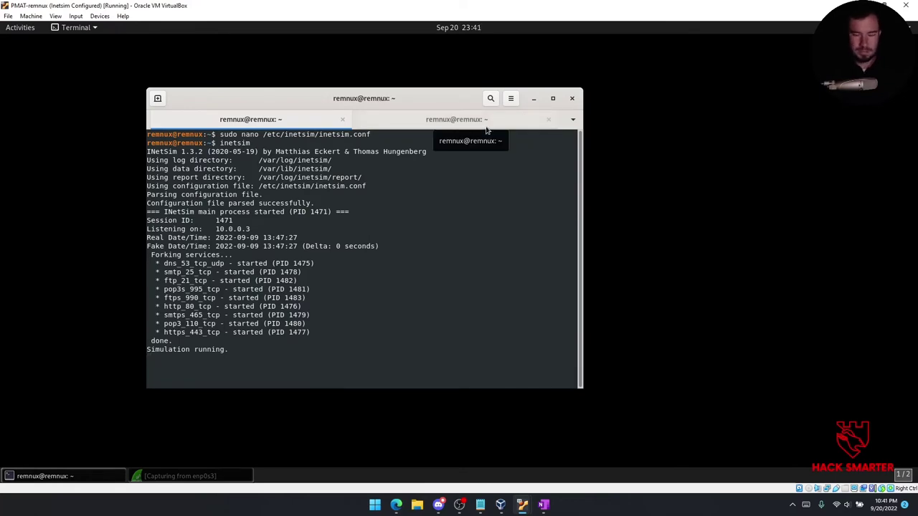
{"action": "mouse_move", "coordinate": [522, 507]}
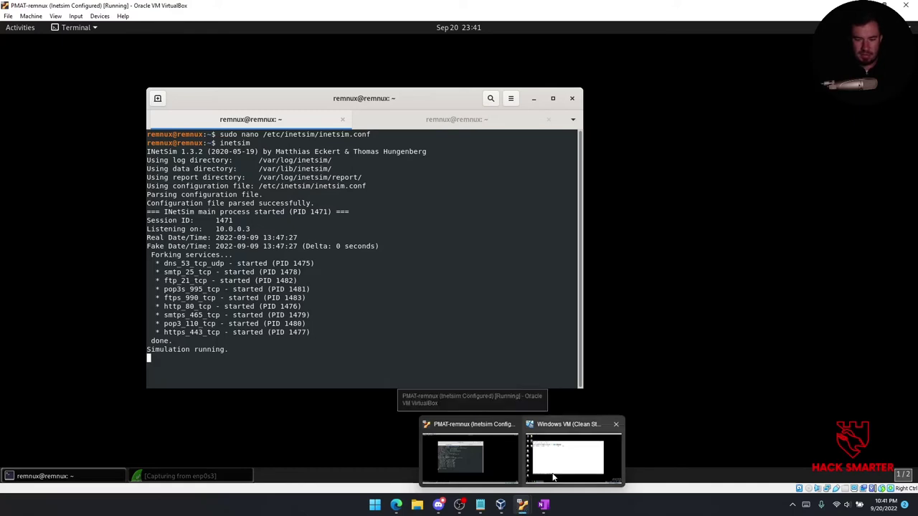
{"action": "left_click", "coordinate": [551, 466]}
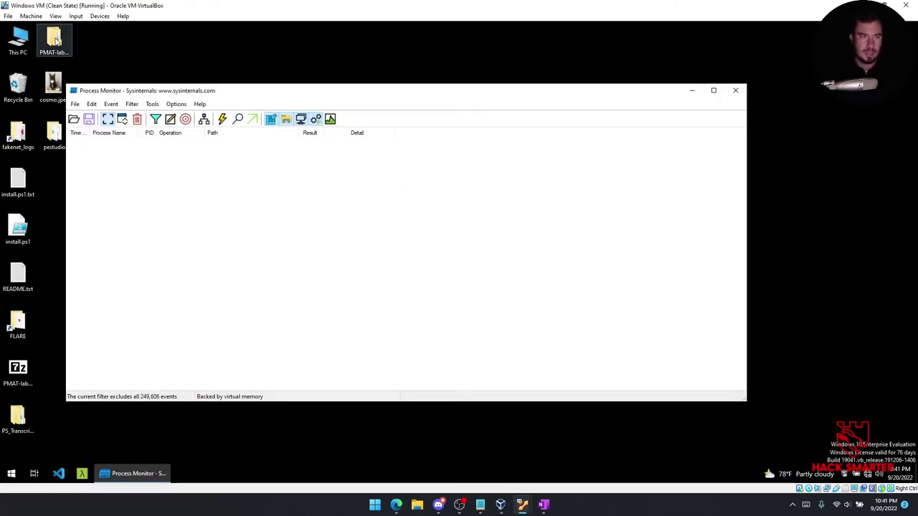
Browse to PMAT-labs-main\labs\2-3.Challenge-SikoMode and open the unknown.exe.7z archive.
{"action": "left_click", "coordinate": [88, 59]}
{"action": "left_click", "coordinate": [692, 90]}
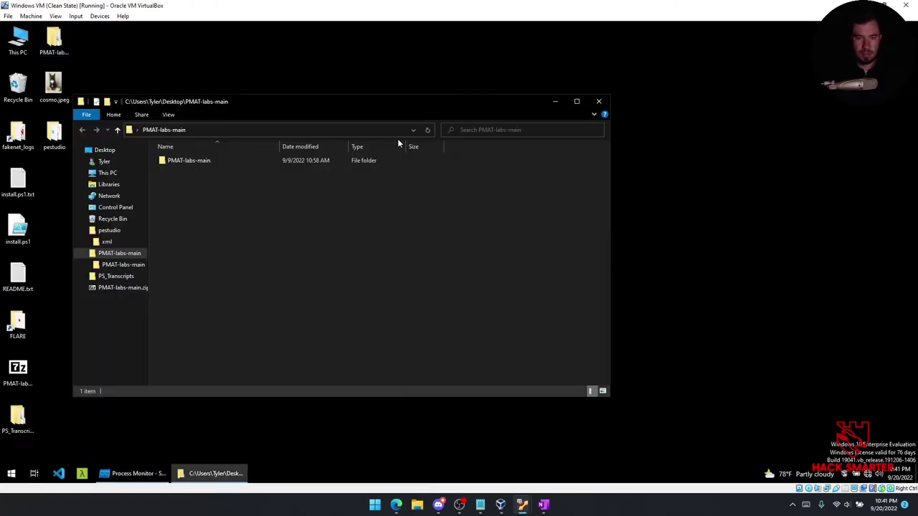
{"action": "left_click_drag", "start_coordinate": [408, 111], "coordinate": [525, 127]}
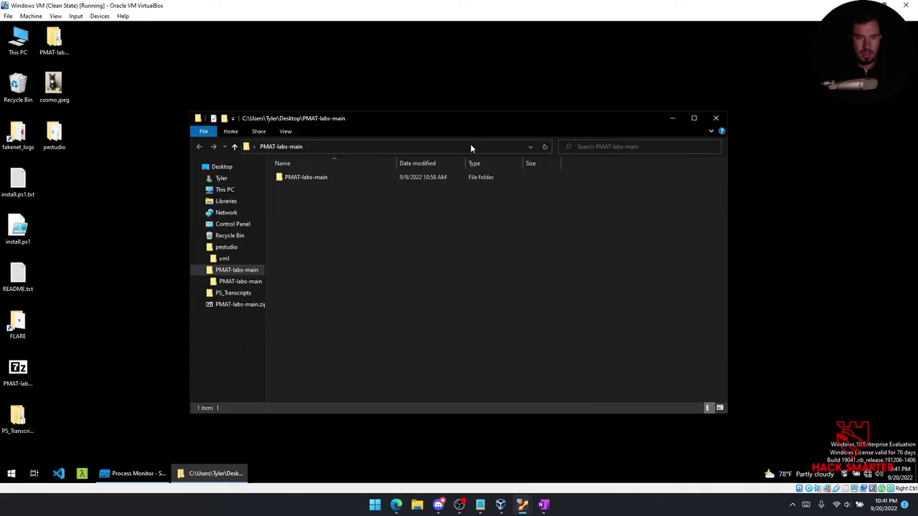
{"action": "double_click", "coordinate": [321, 175]}
{"action": "double_click", "coordinate": [306, 175]}
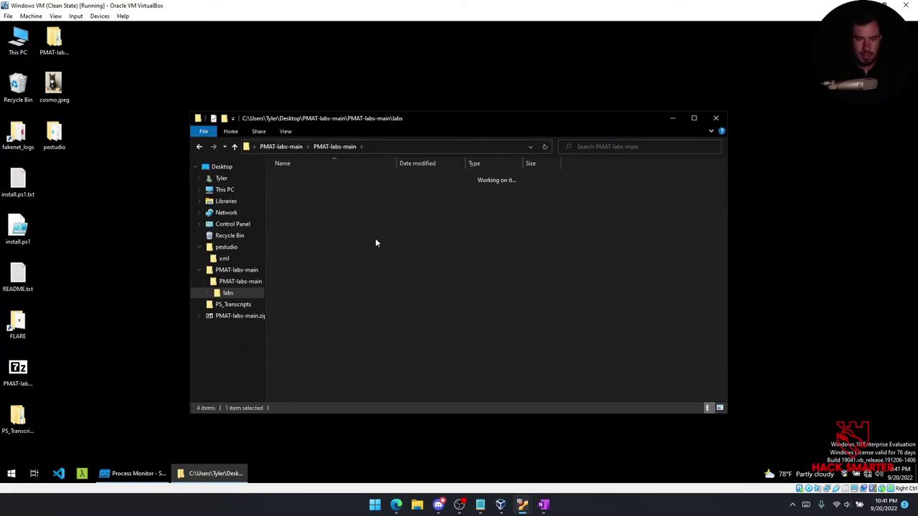
{"action": "left_click", "coordinate": [342, 239]}
{"action": "double_click", "coordinate": [341, 239]}
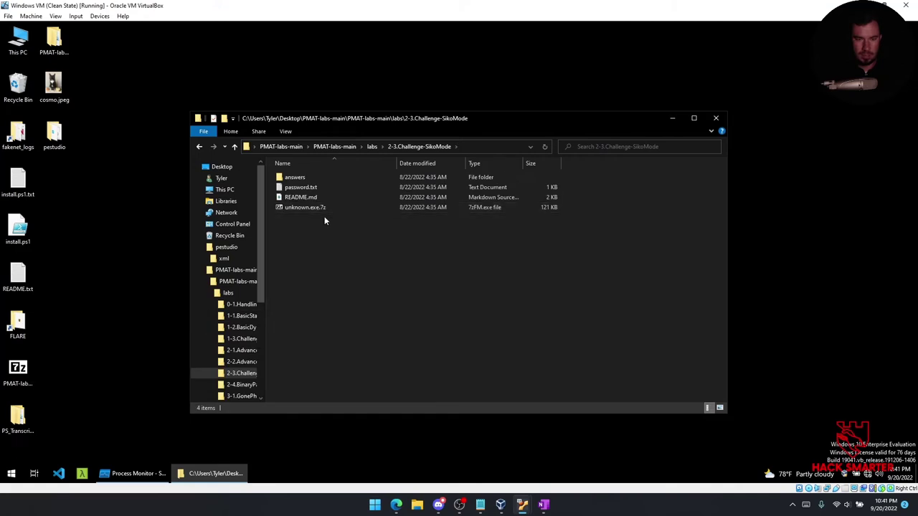
{"action": "double_click", "coordinate": [307, 207]}
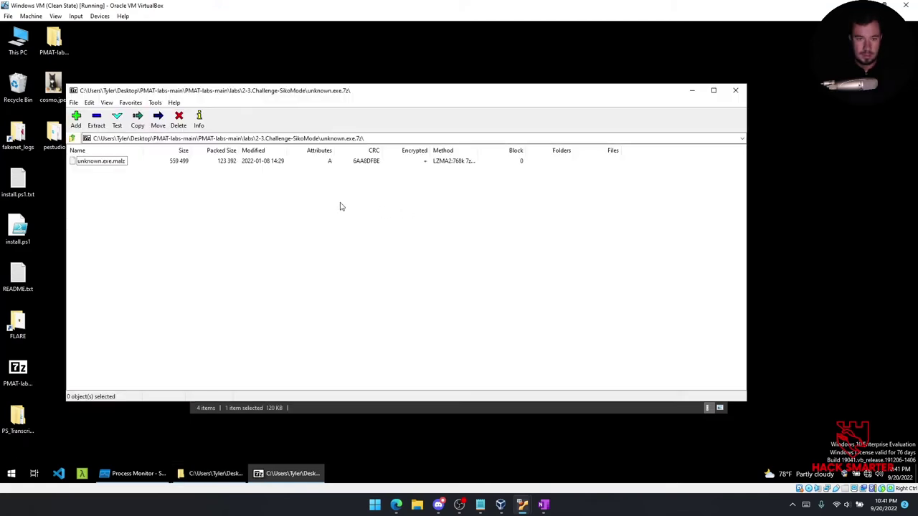
Extract unknown.exe.malz to the desktop using the archive password and close the windows.
{"action": "left_click_drag", "start_coordinate": [107, 161], "coordinate": [57, 185]}
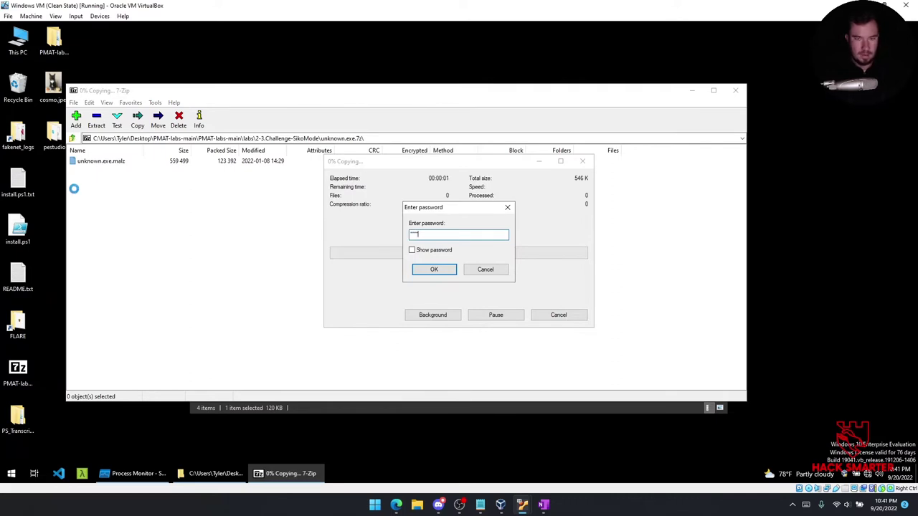
{"action": "key", "text": "Return"}
{"action": "left_click", "coordinate": [735, 90]}
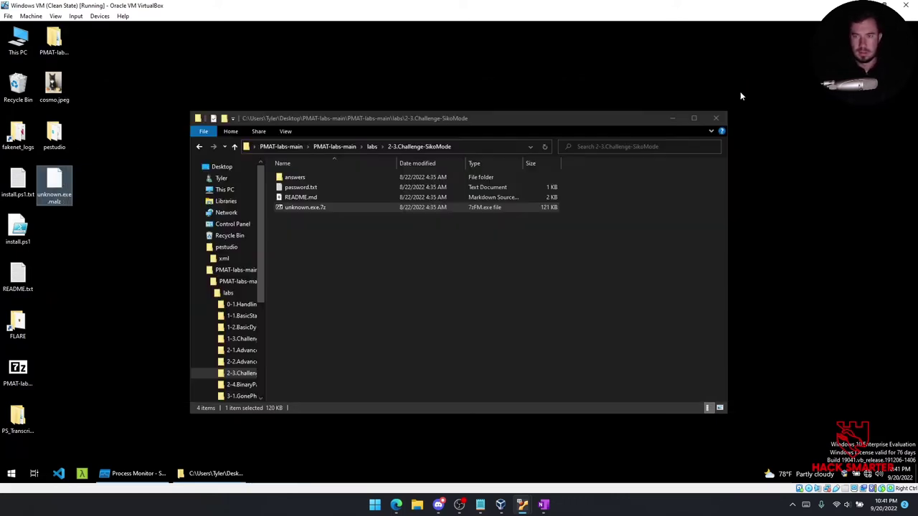
{"action": "left_click", "coordinate": [715, 118]}
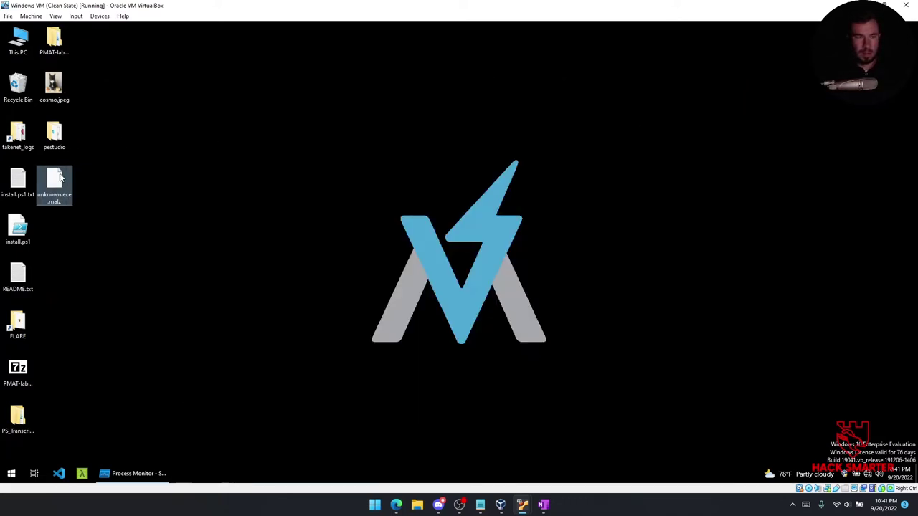
{"action": "left_click_drag", "start_coordinate": [241, 153], "coordinate": [244, 149]}
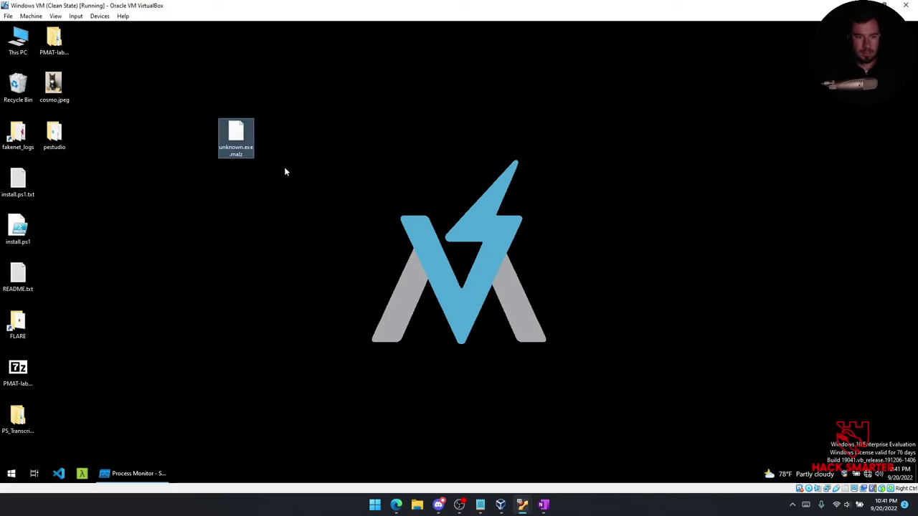
Rename unknown.exe.malz to unknown.exe and run it as administrator.
{"action": "right_click", "coordinate": [243, 142]}
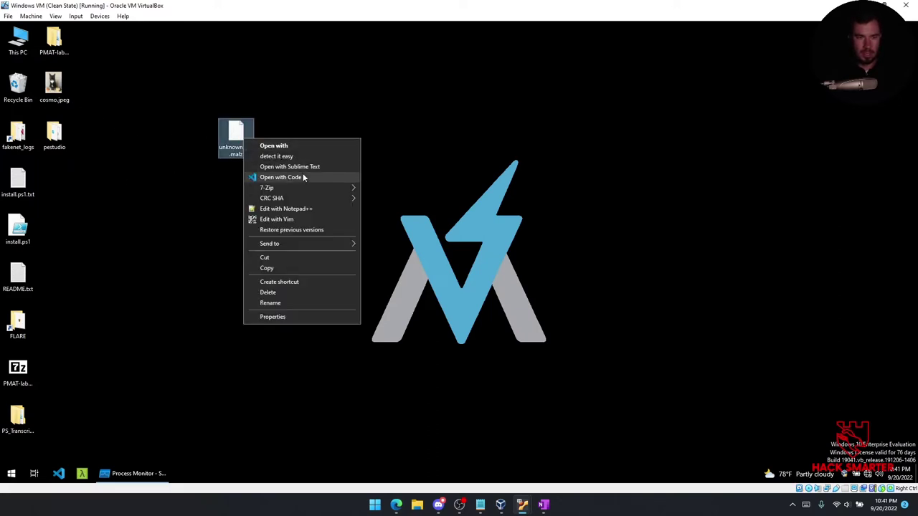
{"action": "left_click", "coordinate": [213, 184]}
{"action": "right_click", "coordinate": [243, 145]}
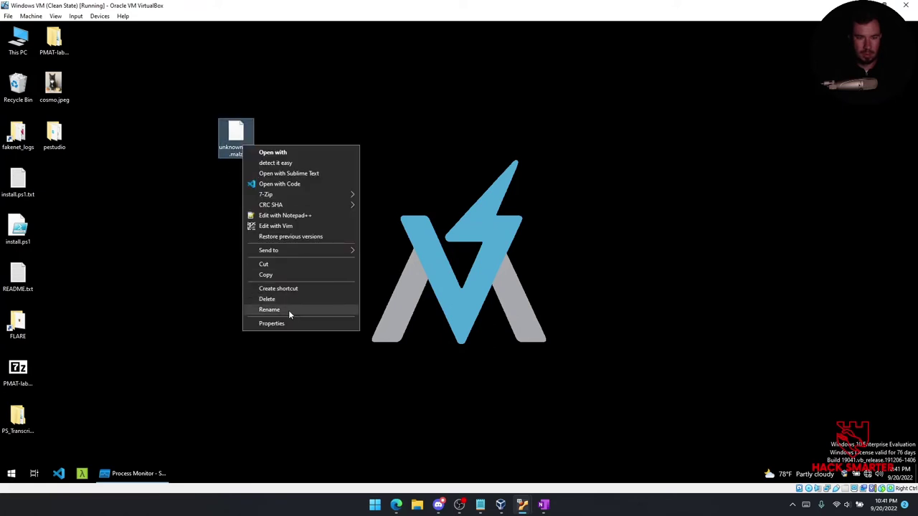
{"action": "left_click", "coordinate": [289, 310]}
{"action": "left_click", "coordinate": [253, 157]}
{"action": "key", "text": "BackSpace"}
{"action": "key", "text": "BackSpace"}
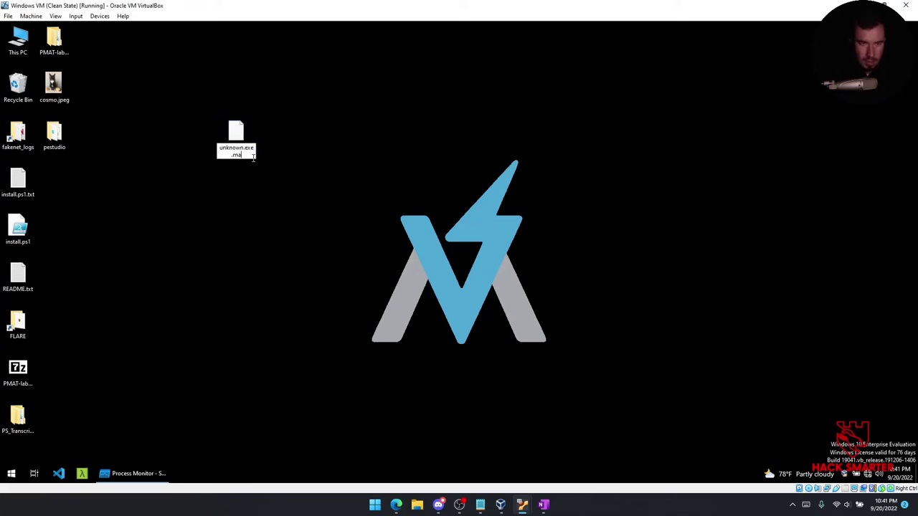
{"action": "key", "text": "Return"}
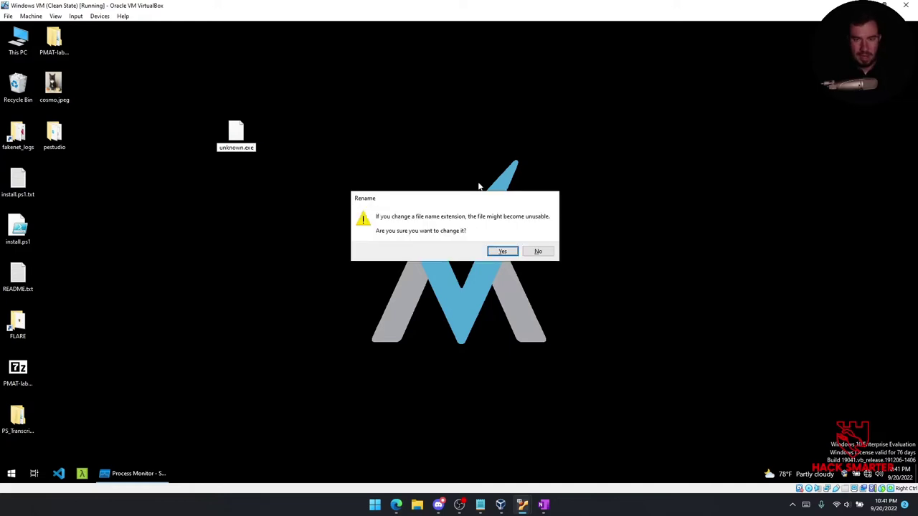
{"action": "left_click", "coordinate": [503, 251]}
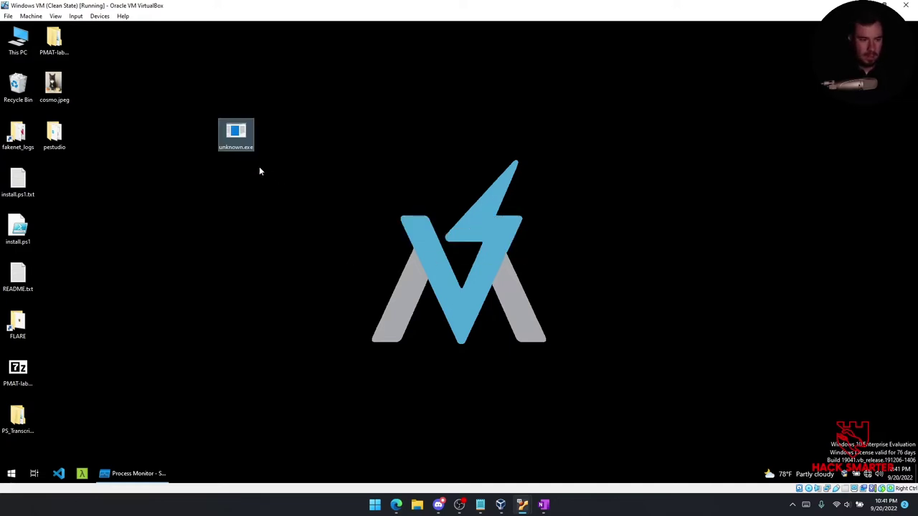
{"action": "right_click", "coordinate": [243, 135]}
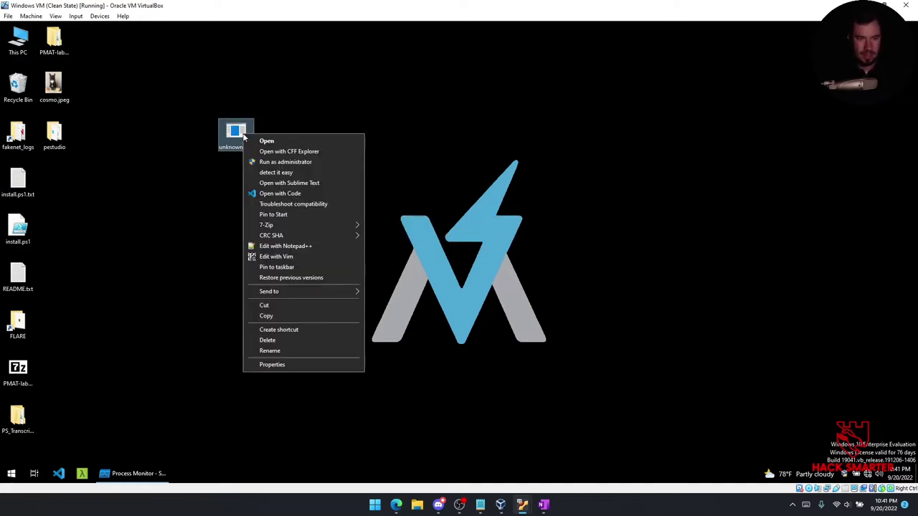
{"action": "left_click", "coordinate": [292, 160]}
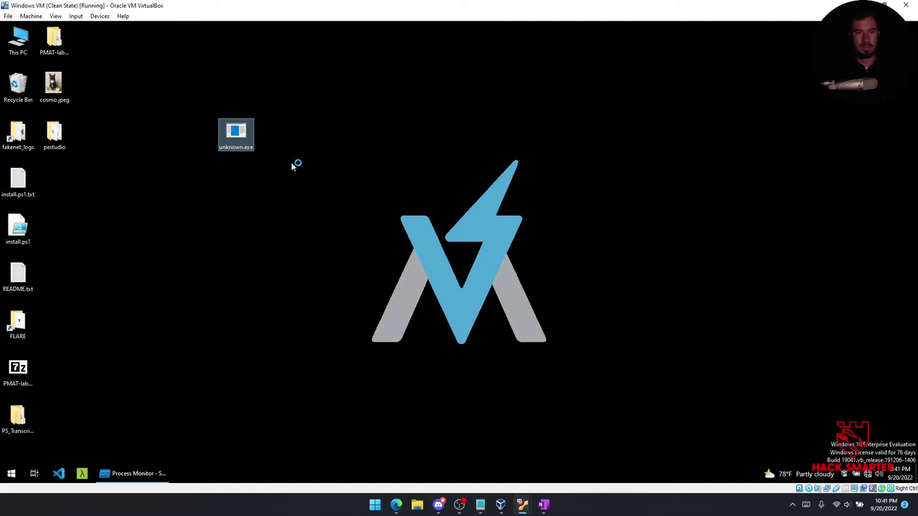
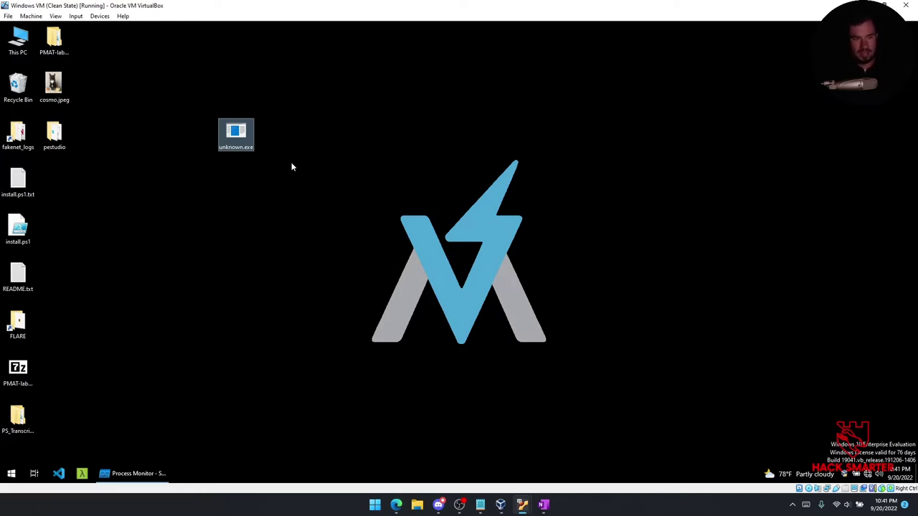
Restore Process Monitor full-screen and widen the Path column for unknown.exe's events.
{"action": "left_click", "coordinate": [136, 473]}
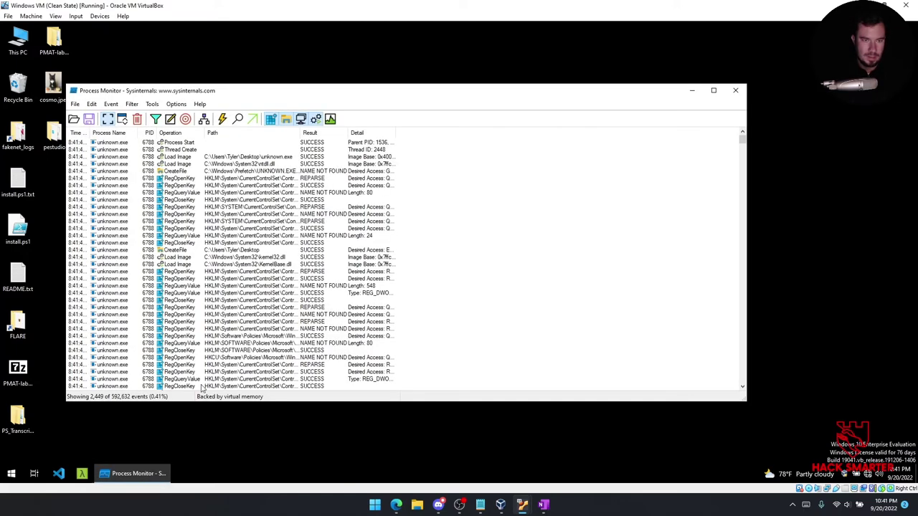
{"action": "left_click", "coordinate": [280, 172]}
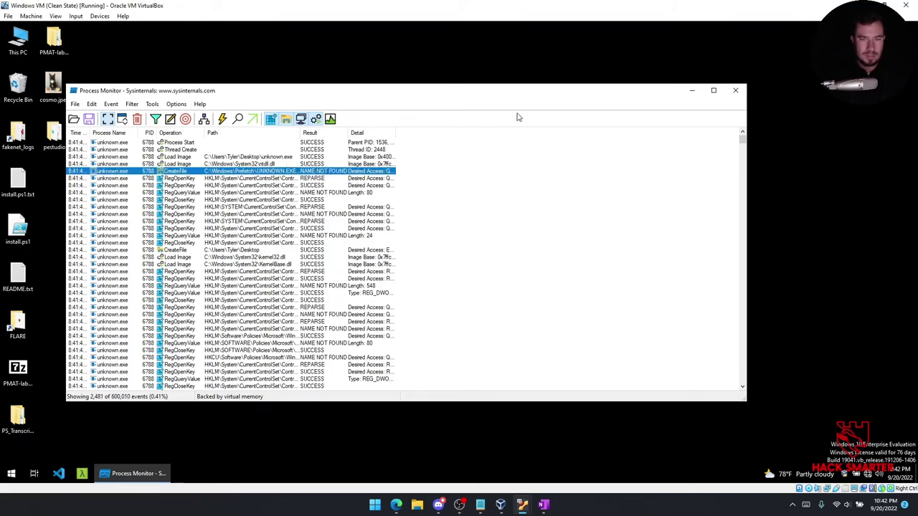
{"action": "left_click", "coordinate": [713, 90]}
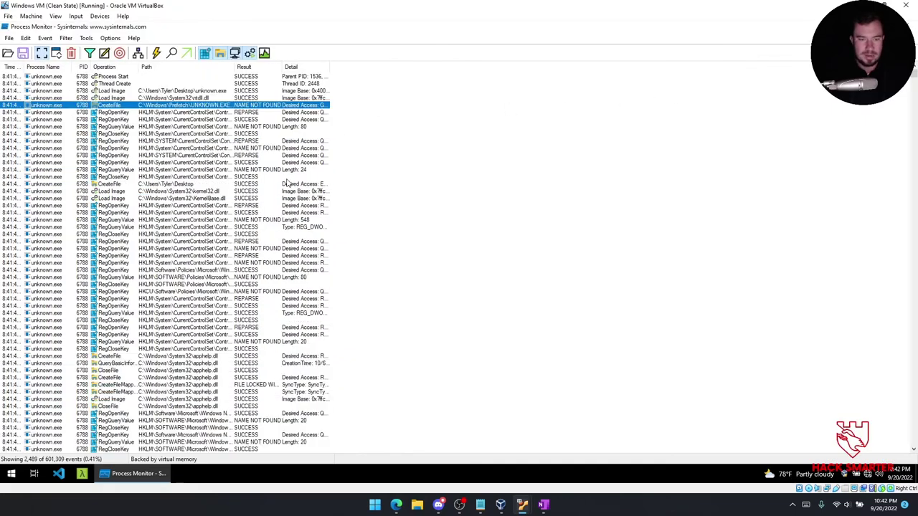
{"action": "left_click_drag", "start_coordinate": [283, 65], "coordinate": [283, 66]}
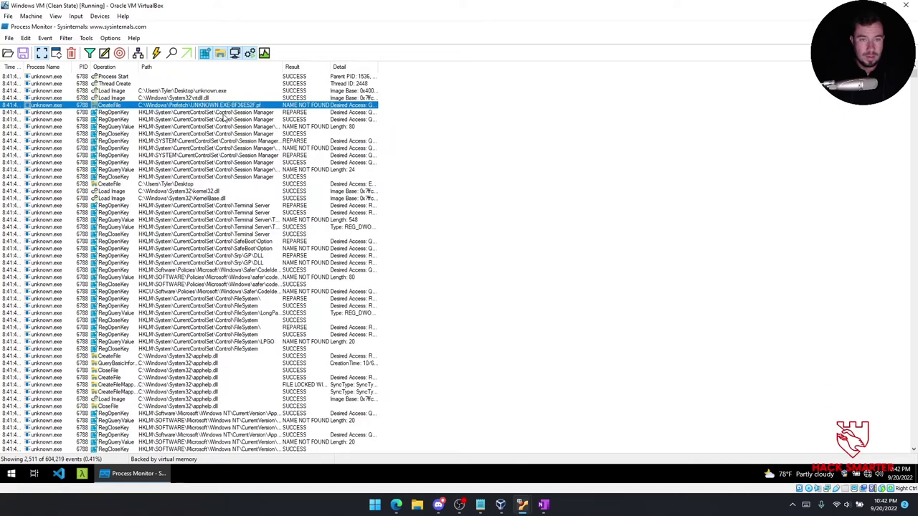
{"action": "left_click", "coordinate": [192, 98]}
{"action": "left_click", "coordinate": [192, 89]}
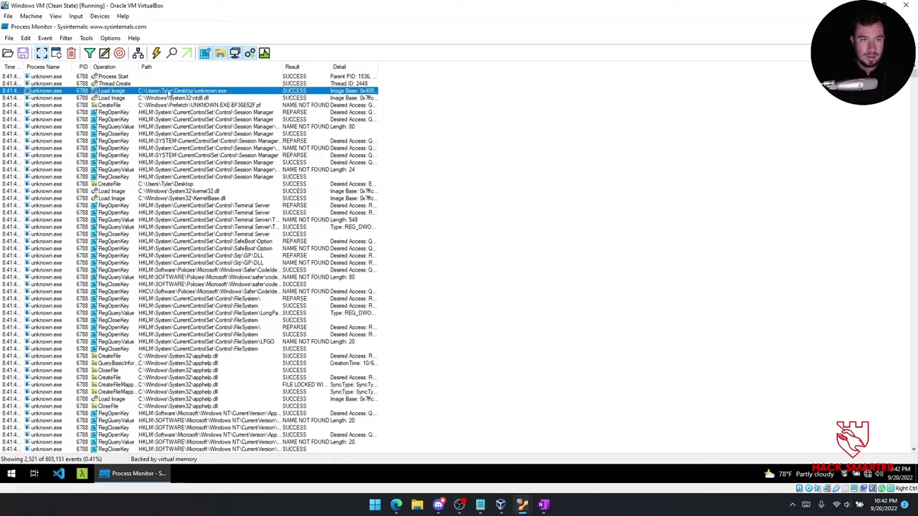
{"action": "left_click", "coordinate": [166, 99]}
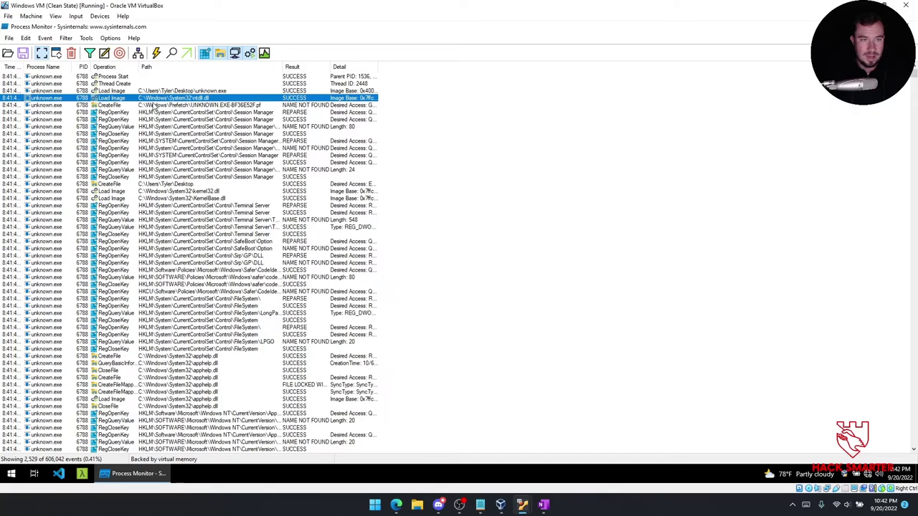
{"action": "left_click", "coordinate": [165, 106]}
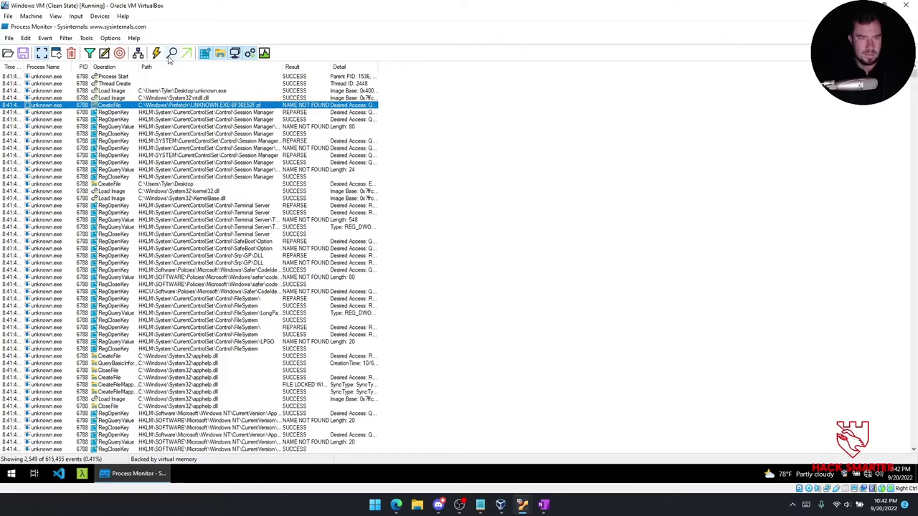
Check unknown.exe in the Process Tree, jump to its Process Start event, then close the tree.
{"action": "left_click", "coordinate": [138, 53]}
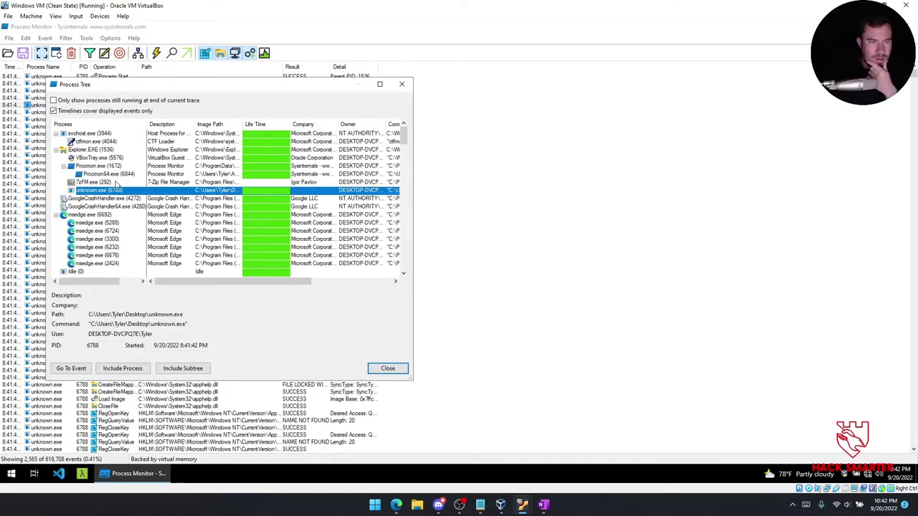
{"action": "scroll", "coordinate": [102, 188], "scroll_direction": "down", "scroll_amount": 3}
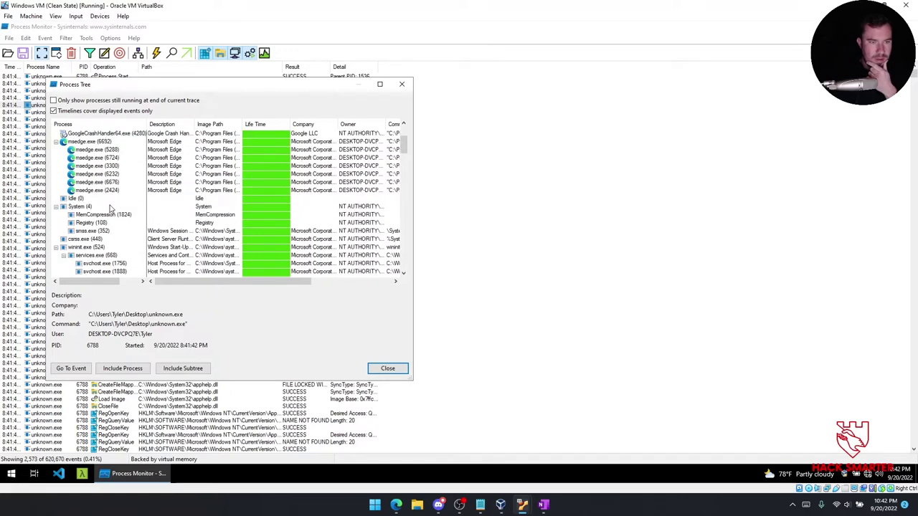
{"action": "scroll", "coordinate": [111, 207], "scroll_direction": "down", "scroll_amount": 3}
{"action": "scroll", "coordinate": [114, 204], "scroll_direction": "down", "scroll_amount": 10}
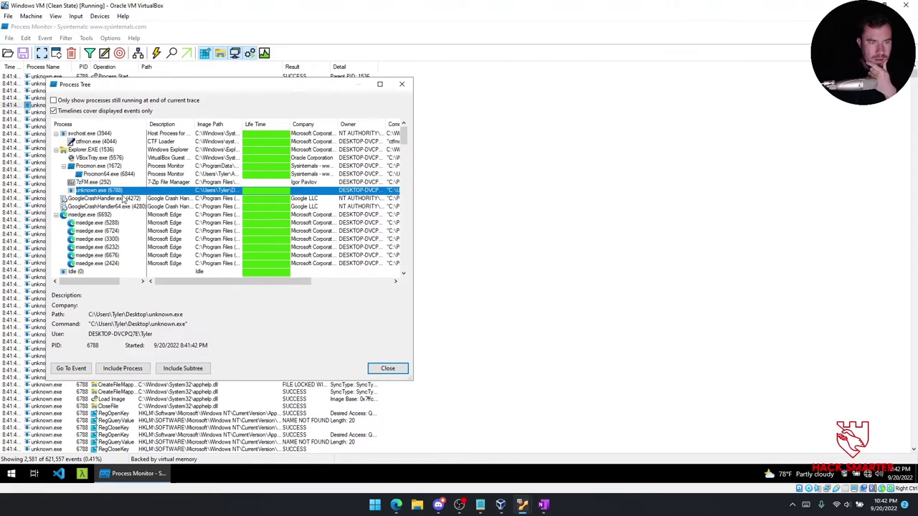
{"action": "double_click", "coordinate": [119, 191]}
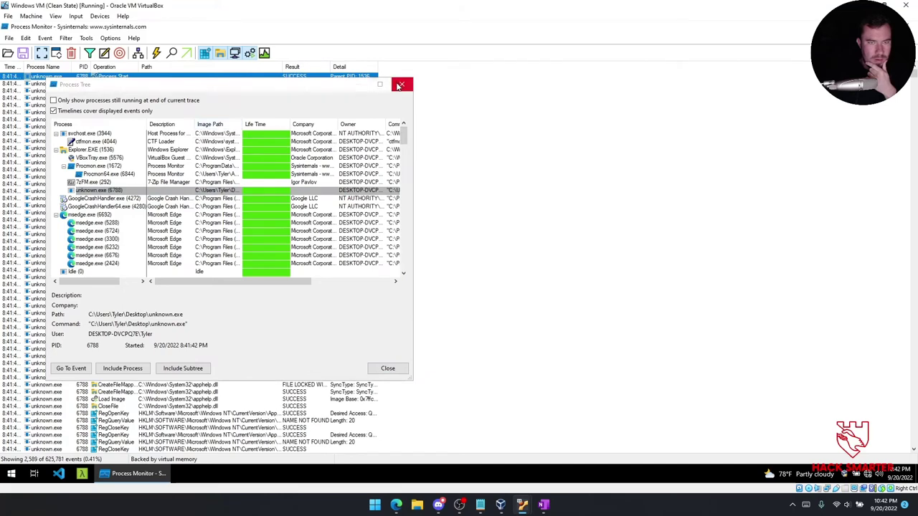
{"action": "left_click", "coordinate": [402, 84]}
{"action": "left_click", "coordinate": [123, 114]}
{"action": "left_click", "coordinate": [129, 104]}
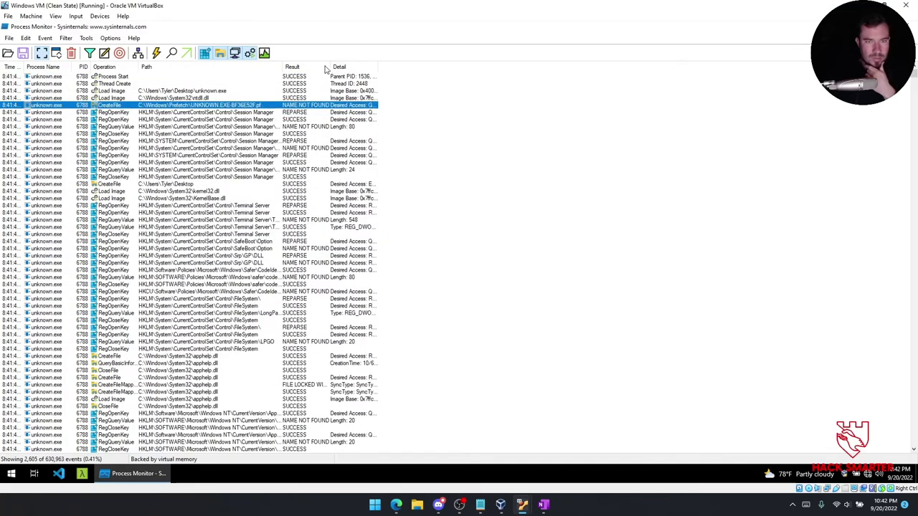
Widen the Result, Path and Detail columns to show full registry paths and event details.
{"action": "left_click_drag", "start_coordinate": [326, 67], "coordinate": [399, 67]}
{"action": "left_click_drag", "start_coordinate": [288, 71], "coordinate": [373, 64]}
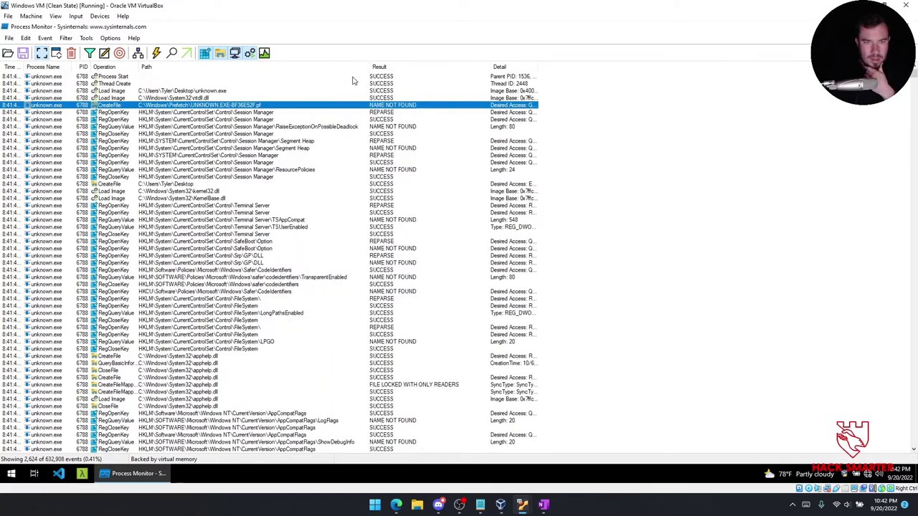
{"action": "left_click", "coordinate": [224, 113]}
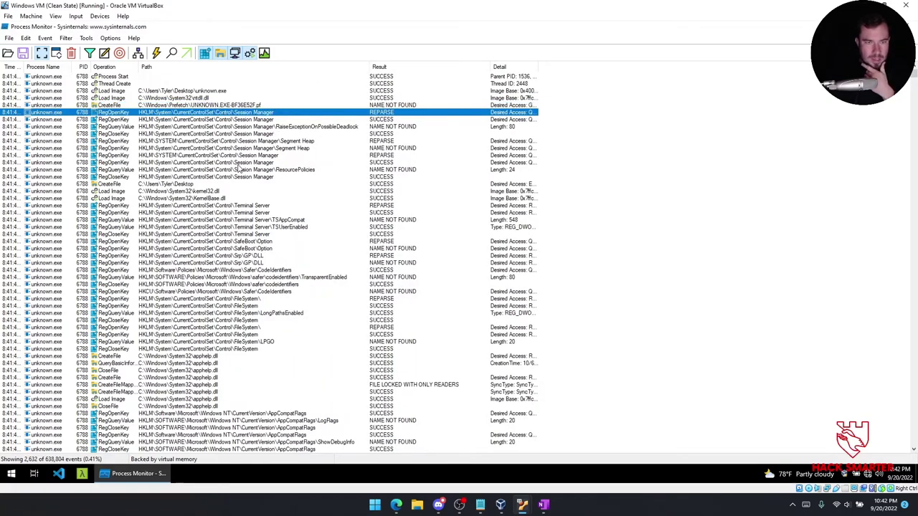
{"action": "left_click", "coordinate": [177, 185]}
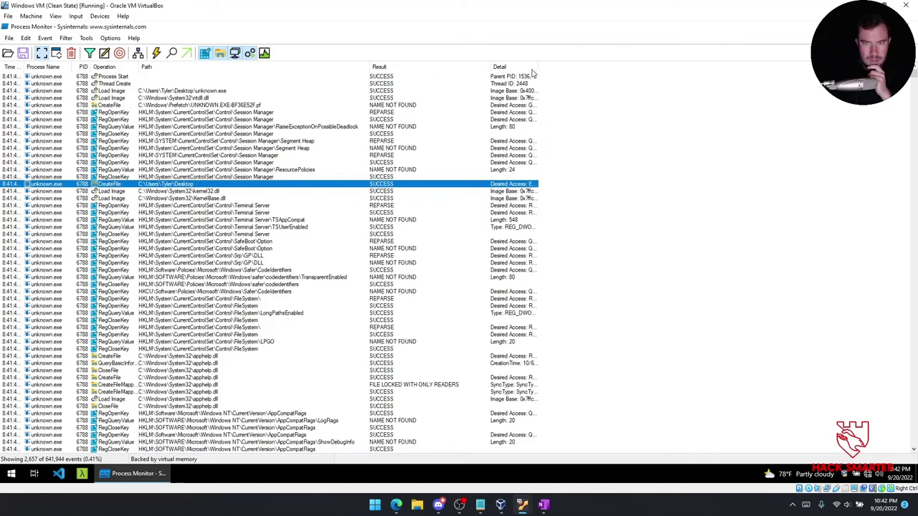
{"action": "left_click_drag", "start_coordinate": [631, 68], "coordinate": [633, 68]}
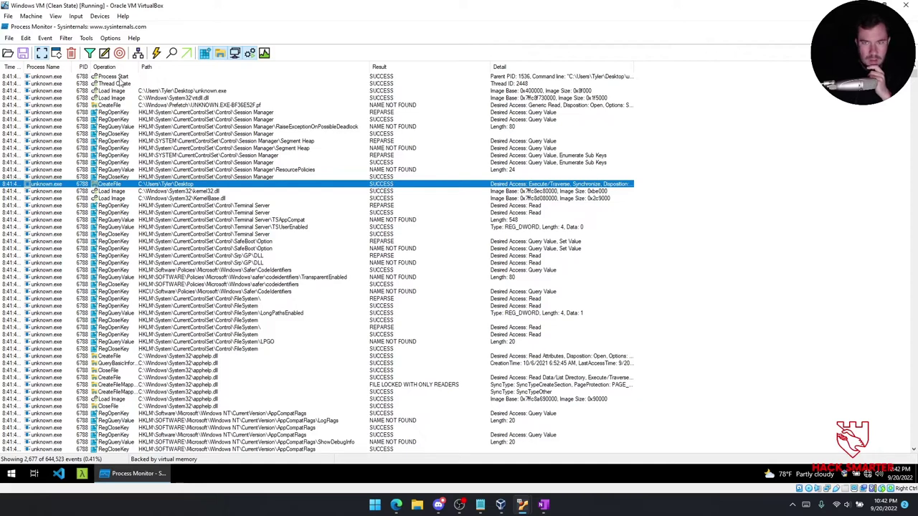
{"action": "left_click", "coordinate": [653, 75]}
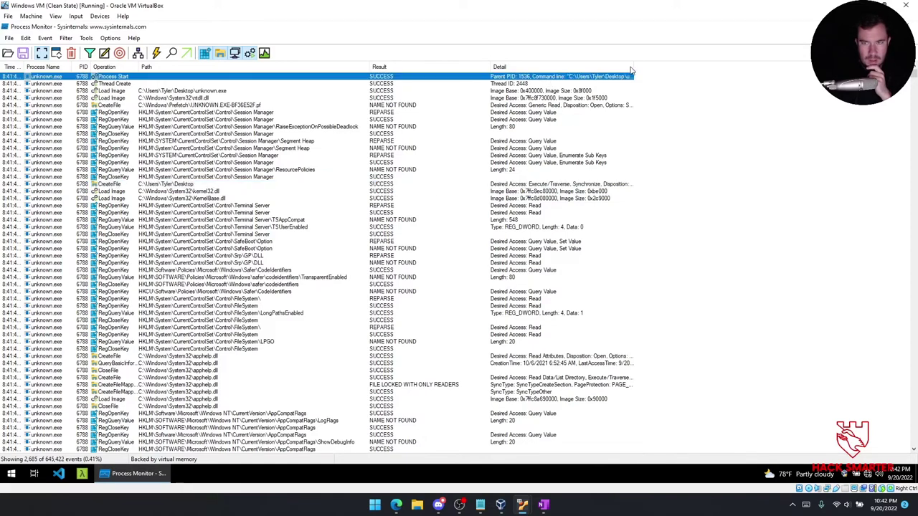
{"action": "left_click_drag", "start_coordinate": [697, 65], "coordinate": [699, 65]}
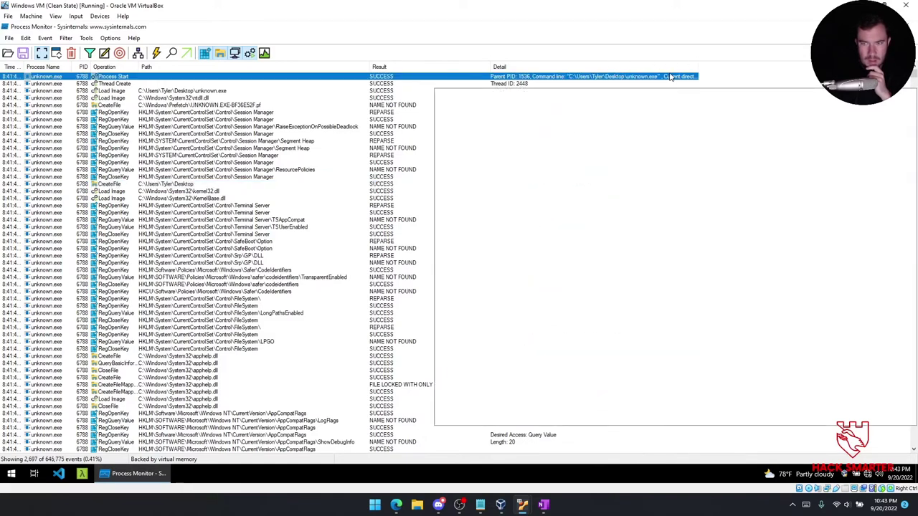
{"action": "mouse_move", "coordinate": [685, 77]}
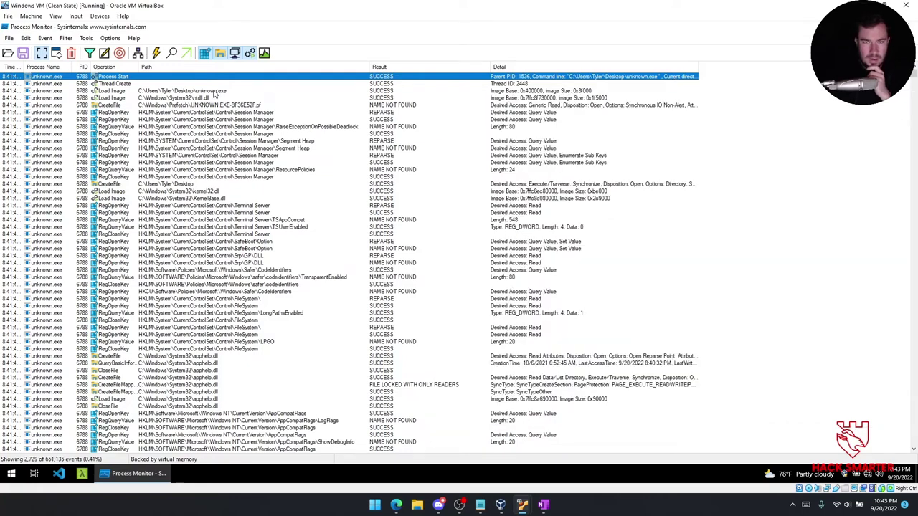
{"action": "left_click", "coordinate": [509, 92]}
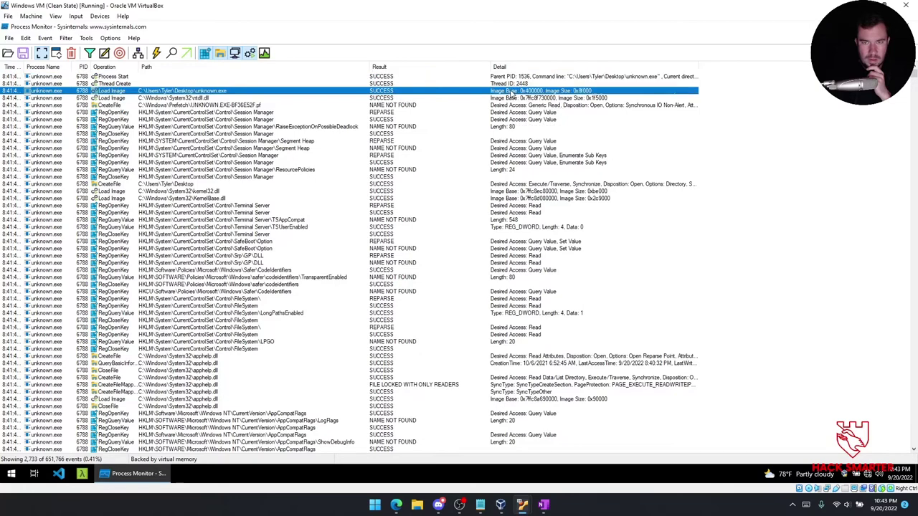
{"action": "left_click", "coordinate": [219, 106]}
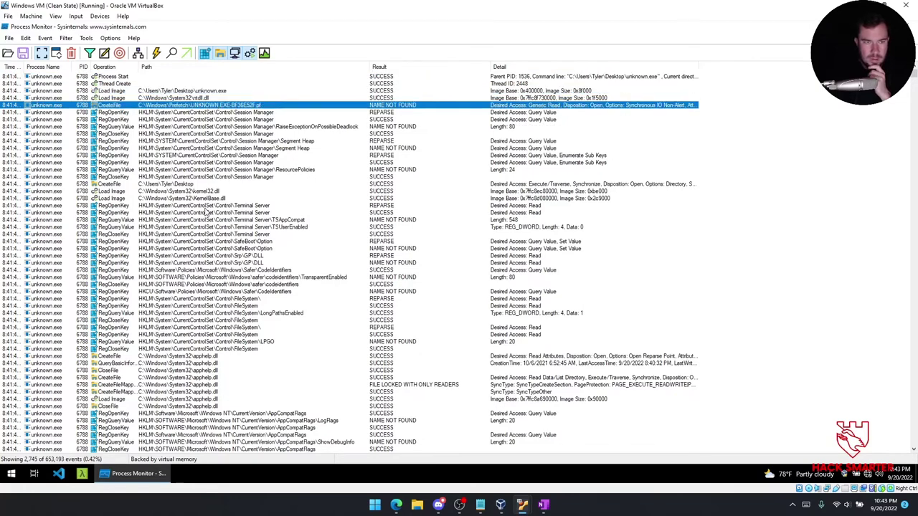
{"action": "left_click", "coordinate": [188, 185]}
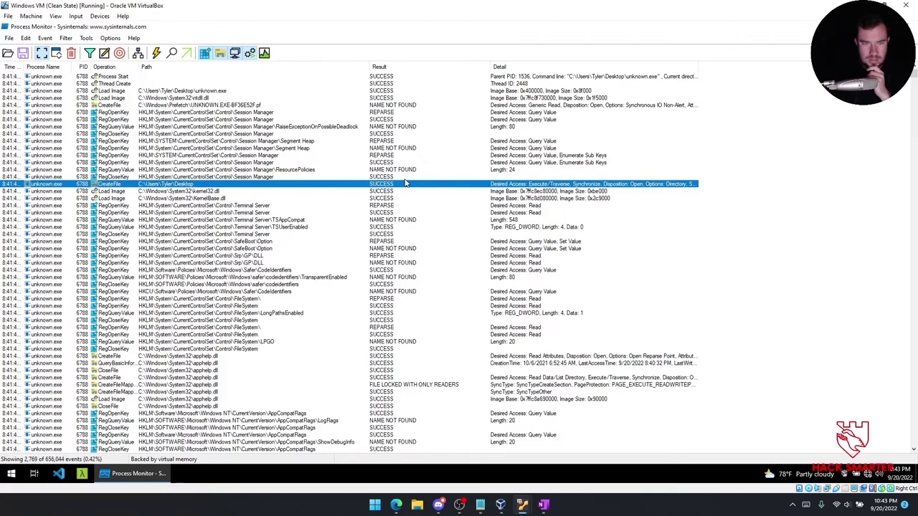
Open the Desktop CreateFile event's Process properties, listing unknown.exe's modules including ntdll.dll.
{"action": "double_click", "coordinate": [252, 186]}
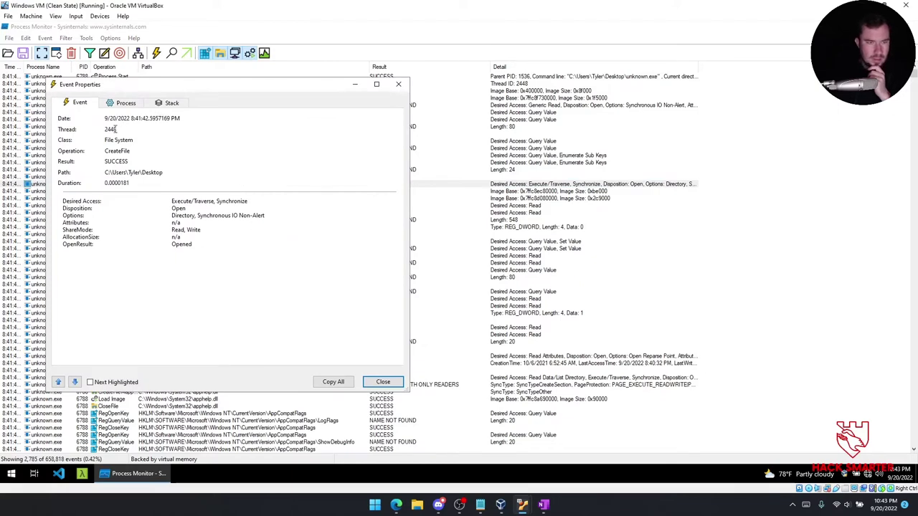
{"action": "left_click", "coordinate": [126, 104]}
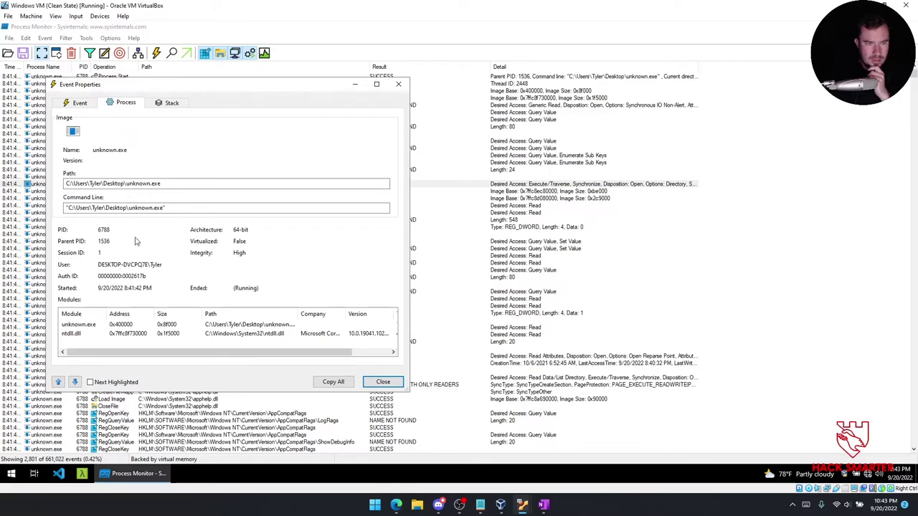
{"action": "left_click_drag", "start_coordinate": [206, 354], "coordinate": [246, 353]}
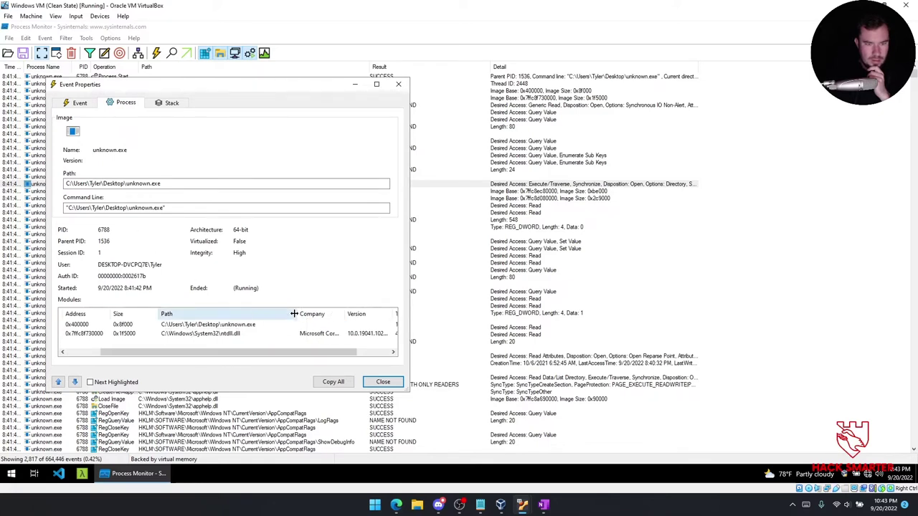
{"action": "left_click_drag", "start_coordinate": [287, 352], "coordinate": [229, 350]}
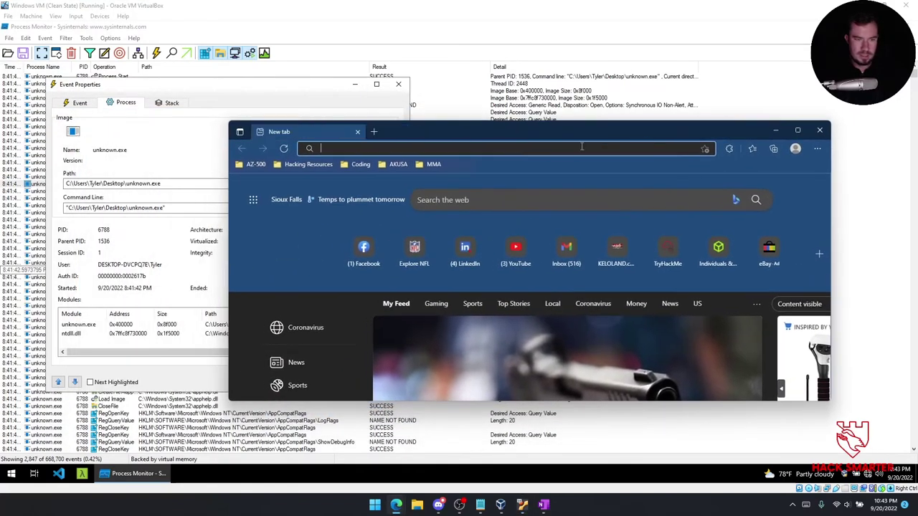
Search Google for 'ntdll.dll malware' and scroll down the results.
{"action": "type", "text": "ntdll.dll"}
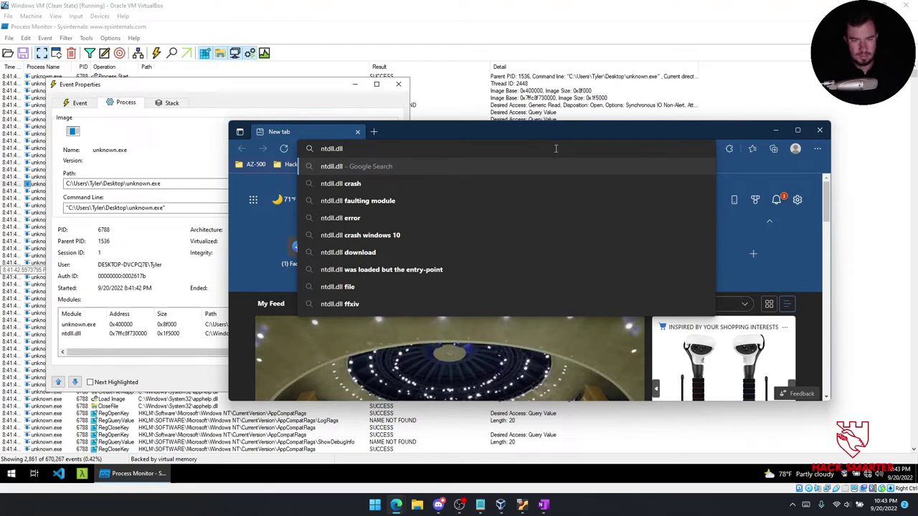
{"action": "key", "text": "Return"}
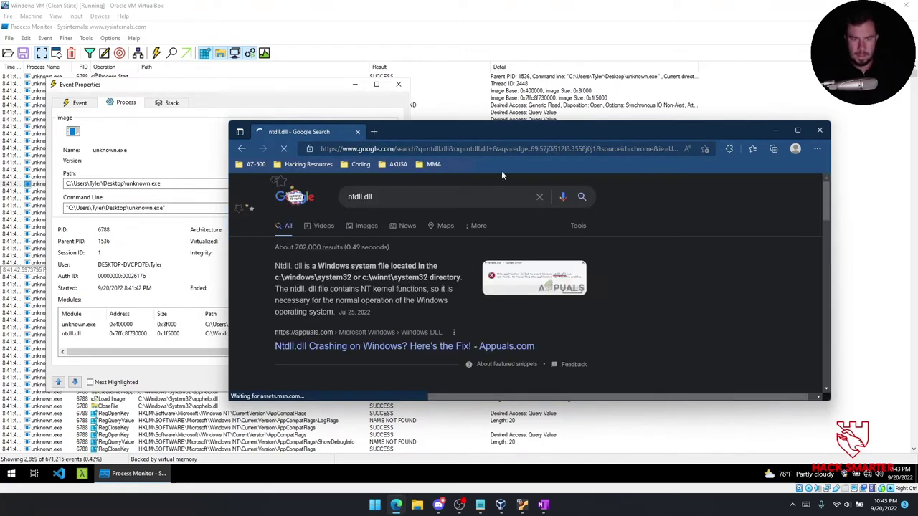
{"action": "left_click", "coordinate": [460, 194]}
{"action": "type", "text": "malware"}
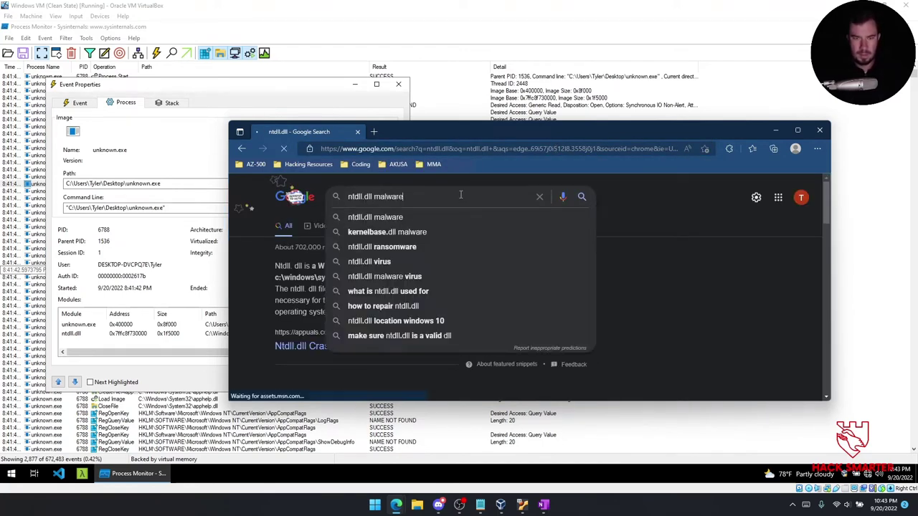
{"action": "key", "text": "Return"}
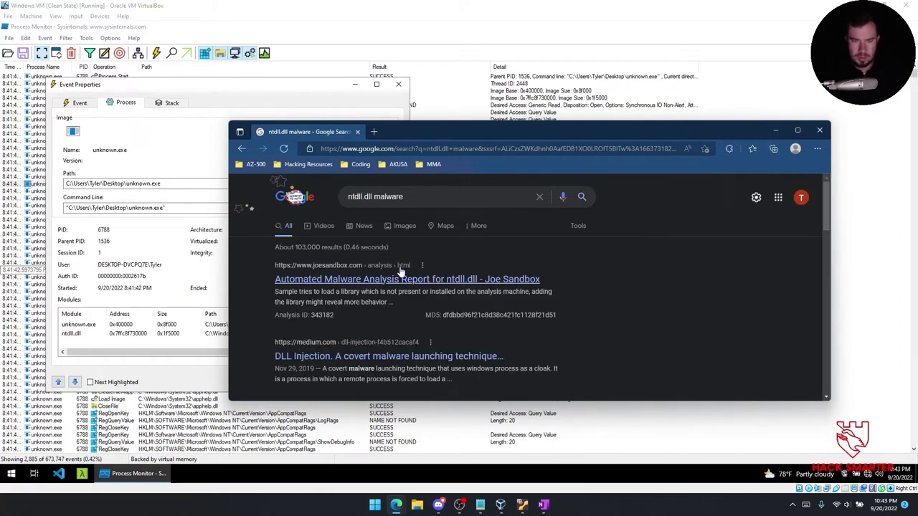
{"action": "scroll", "coordinate": [400, 277], "scroll_direction": "down", "scroll_amount": 1}
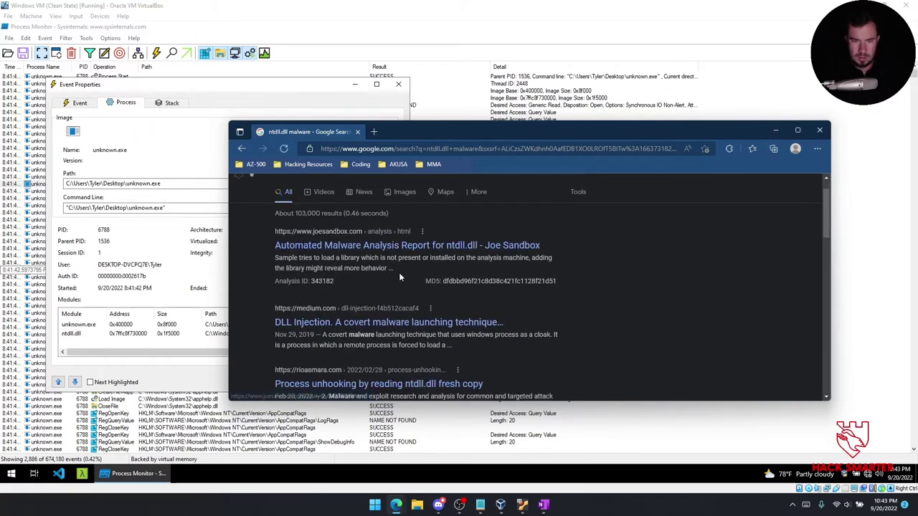
Read through the Medium 'DLL Injection' article and its diagram, then close the browser.
{"action": "left_click", "coordinate": [436, 323]}
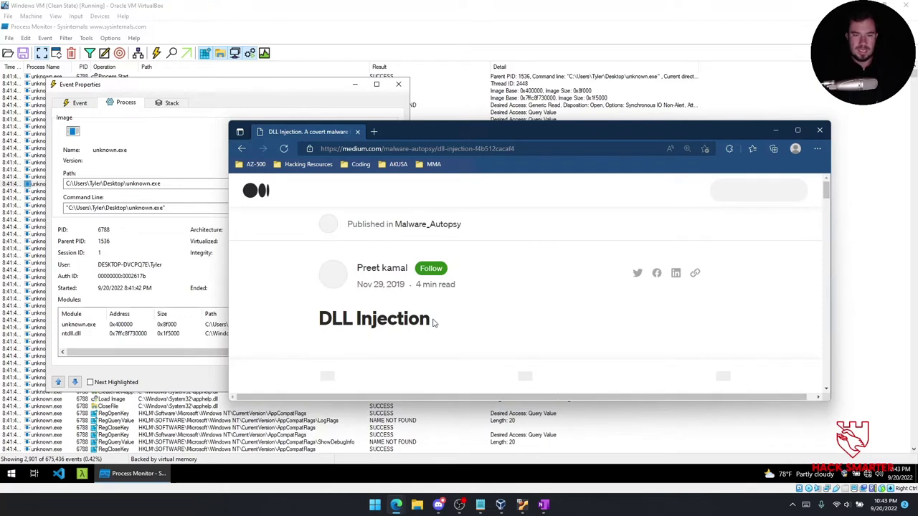
{"action": "scroll", "coordinate": [433, 323], "scroll_direction": "down", "scroll_amount": 3}
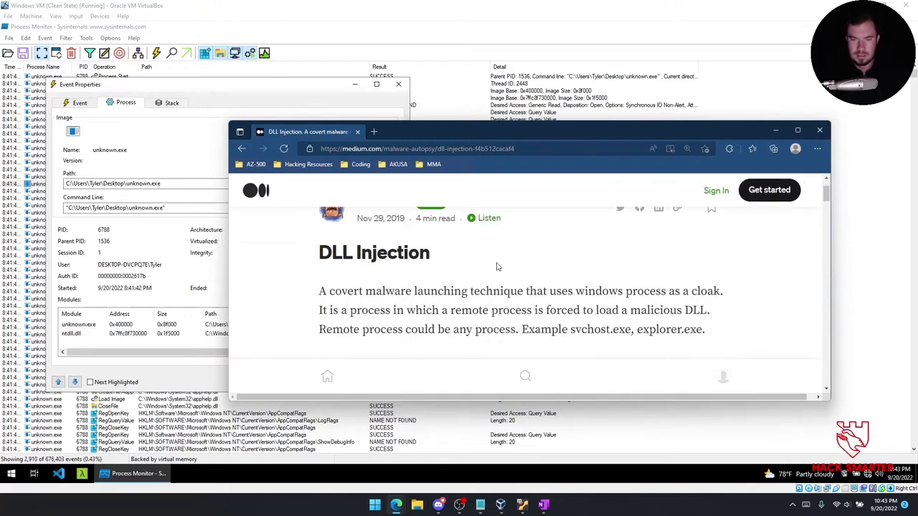
{"action": "scroll", "coordinate": [497, 260], "scroll_direction": "down", "scroll_amount": 3}
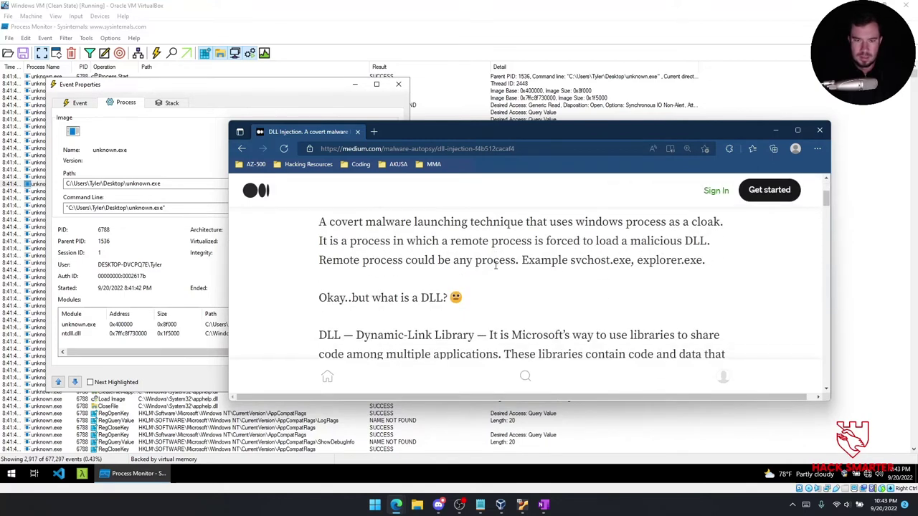
{"action": "scroll", "coordinate": [495, 267], "scroll_direction": "down", "scroll_amount": 1}
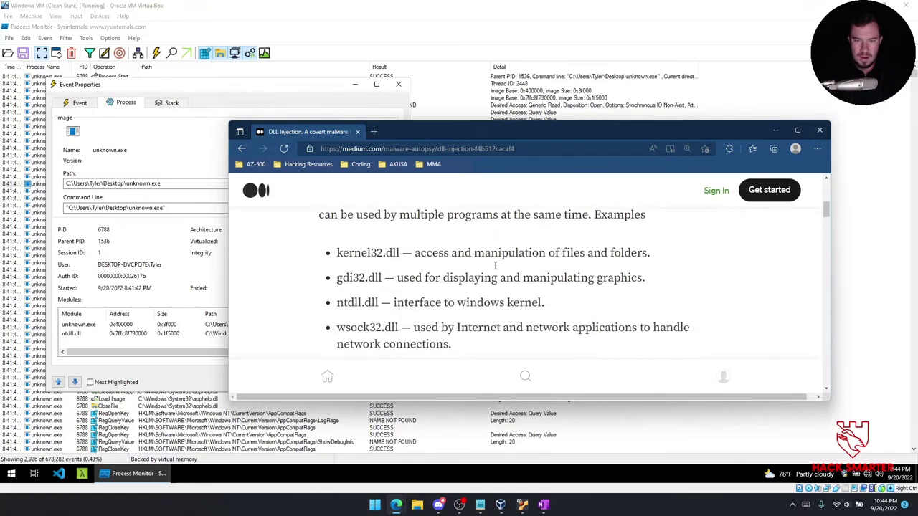
{"action": "scroll", "coordinate": [459, 301], "scroll_direction": "down", "scroll_amount": 1}
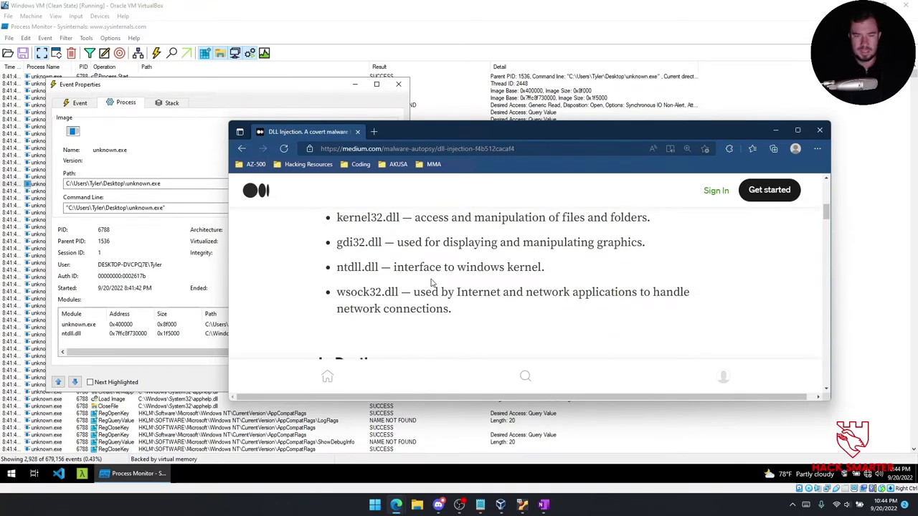
{"action": "scroll", "coordinate": [434, 239], "scroll_direction": "down", "scroll_amount": 2}
{"action": "scroll", "coordinate": [434, 239], "scroll_direction": "down", "scroll_amount": 1}
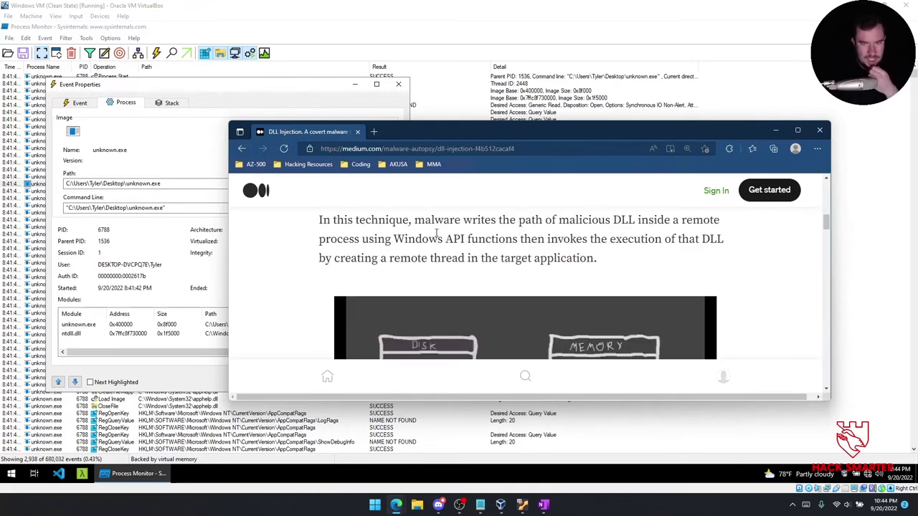
{"action": "scroll", "coordinate": [437, 236], "scroll_direction": "down", "scroll_amount": 3}
{"action": "scroll", "coordinate": [439, 242], "scroll_direction": "down", "scroll_amount": 2}
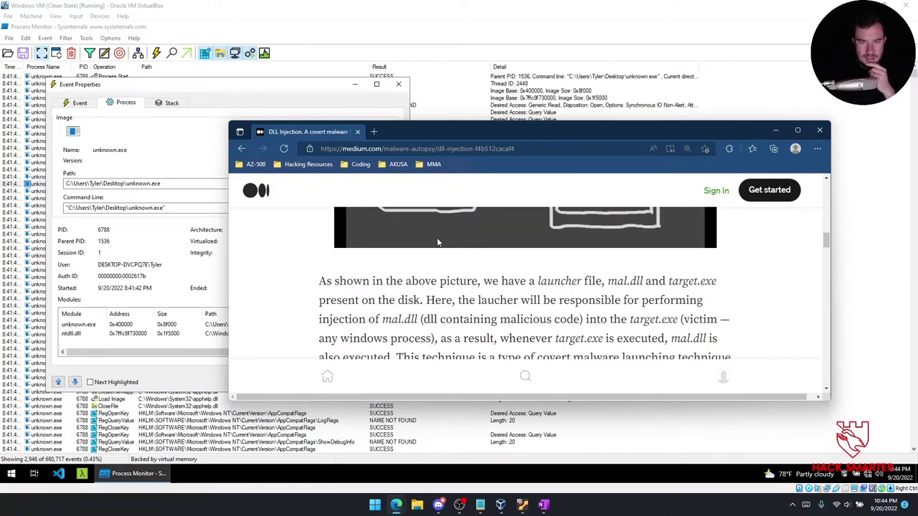
{"action": "scroll", "coordinate": [586, 271], "scroll_direction": "down", "scroll_amount": 3}
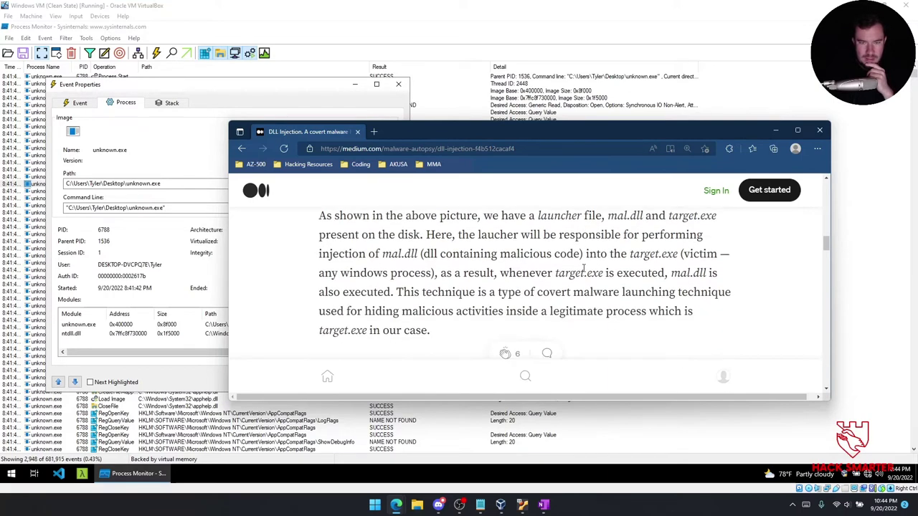
{"action": "left_click", "coordinate": [820, 130]}
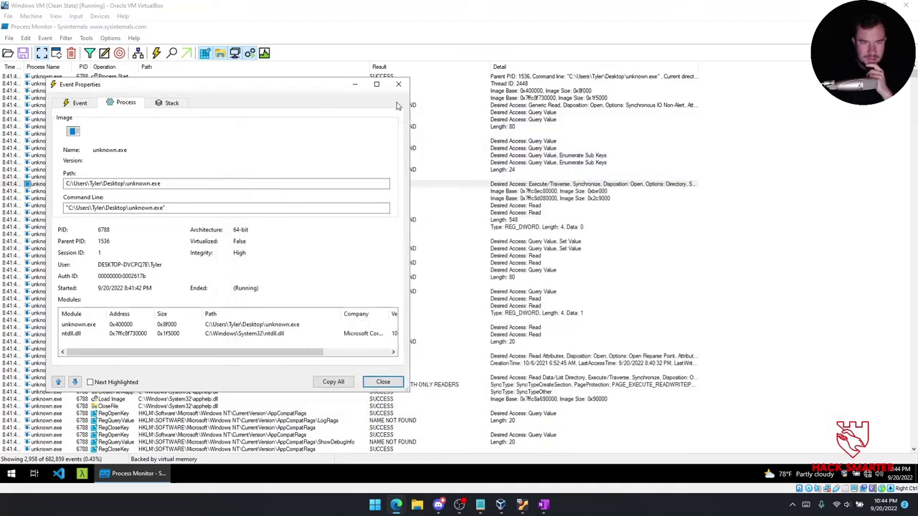
Close Event Properties and add an Include filter 'Operation contains File' to the event list.
{"action": "left_click", "coordinate": [399, 84]}
{"action": "left_click", "coordinate": [331, 194]}
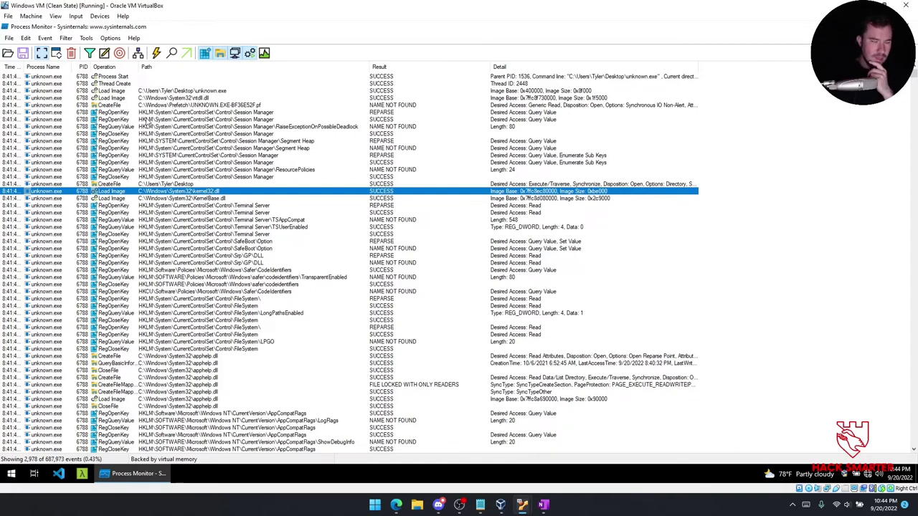
{"action": "left_click", "coordinate": [89, 54]}
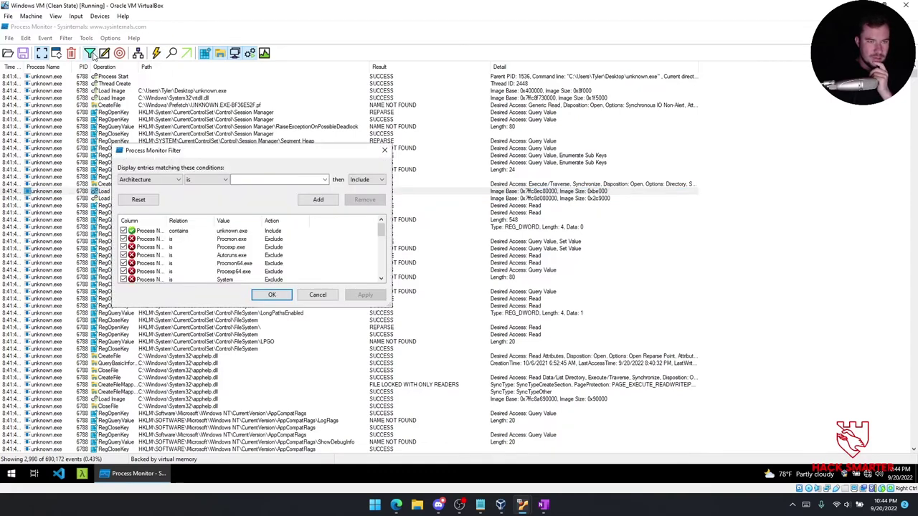
{"action": "left_click", "coordinate": [158, 180]}
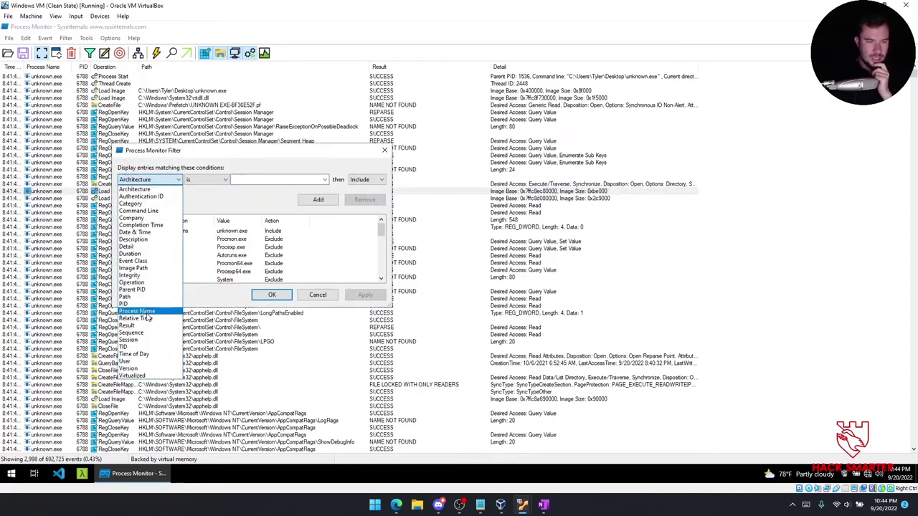
{"action": "left_click", "coordinate": [143, 282]}
{"action": "left_click", "coordinate": [212, 179]}
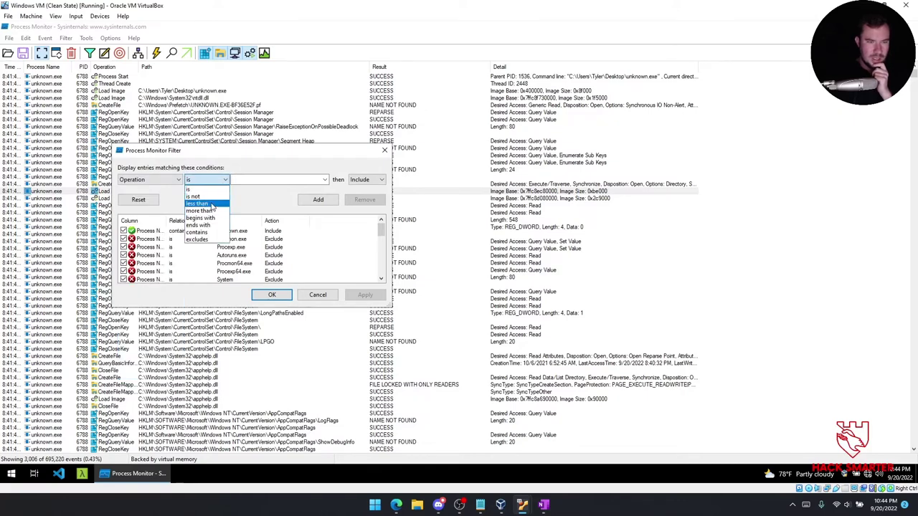
{"action": "left_click", "coordinate": [213, 224]}
{"action": "left_click", "coordinate": [285, 179]}
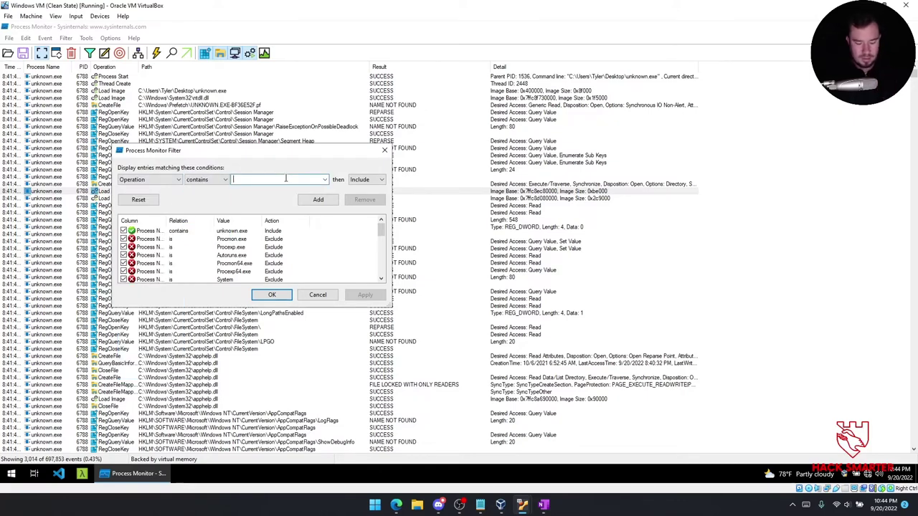
{"action": "type", "text": "File"}
{"action": "left_click", "coordinate": [316, 203]}
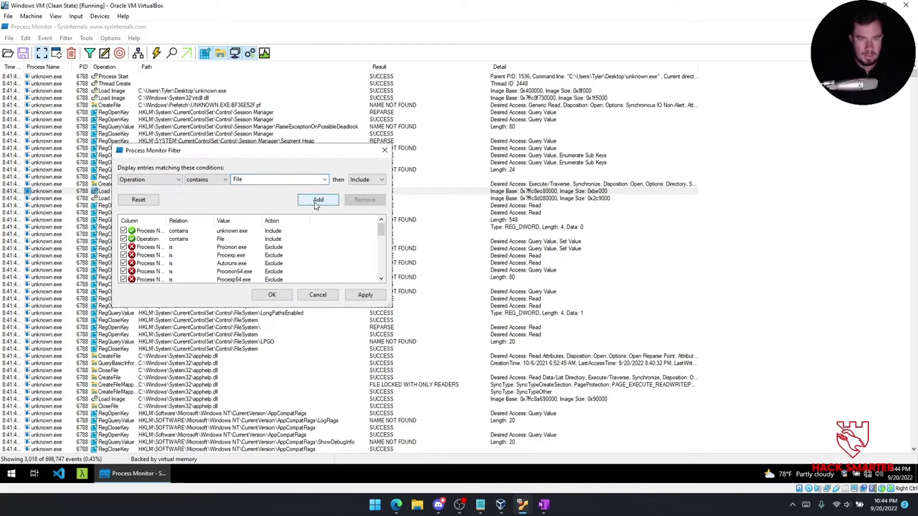
{"action": "left_click", "coordinate": [374, 294]}
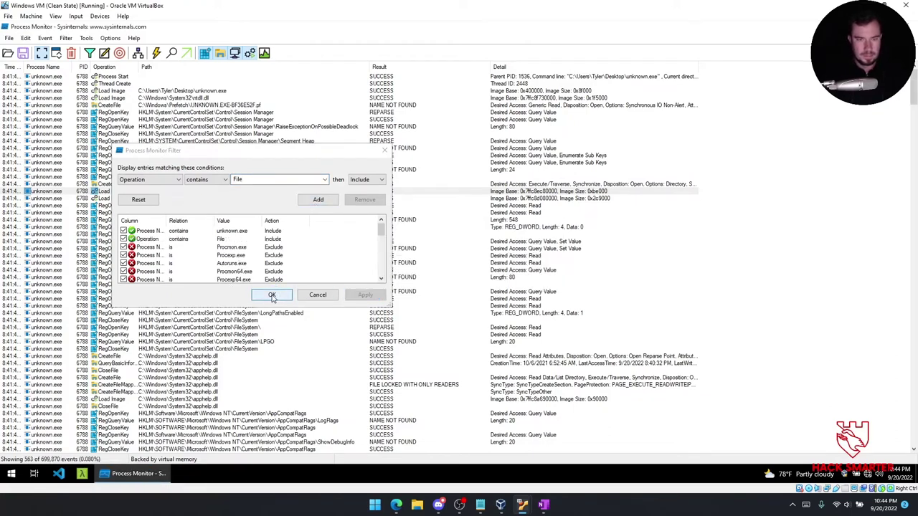
{"action": "left_click", "coordinate": [272, 296]}
Review the filtered apphelp.dll and Prefetch file events, then bring up the Start menu.
{"action": "left_click", "coordinate": [171, 128]}
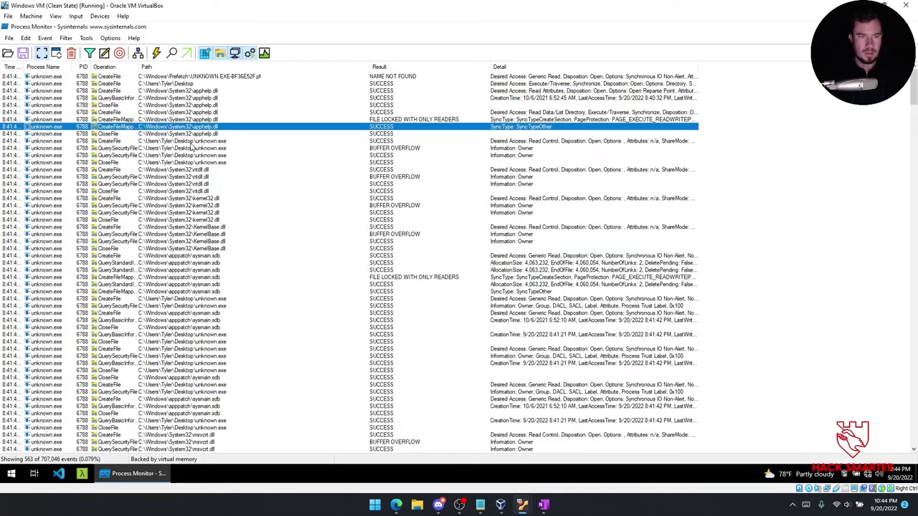
{"action": "left_click", "coordinate": [224, 77]}
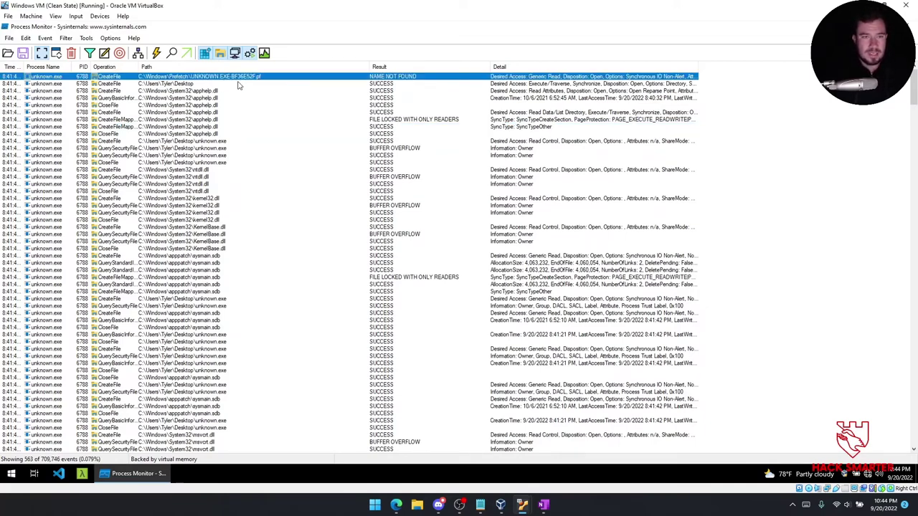
{"action": "left_click", "coordinate": [12, 474]}
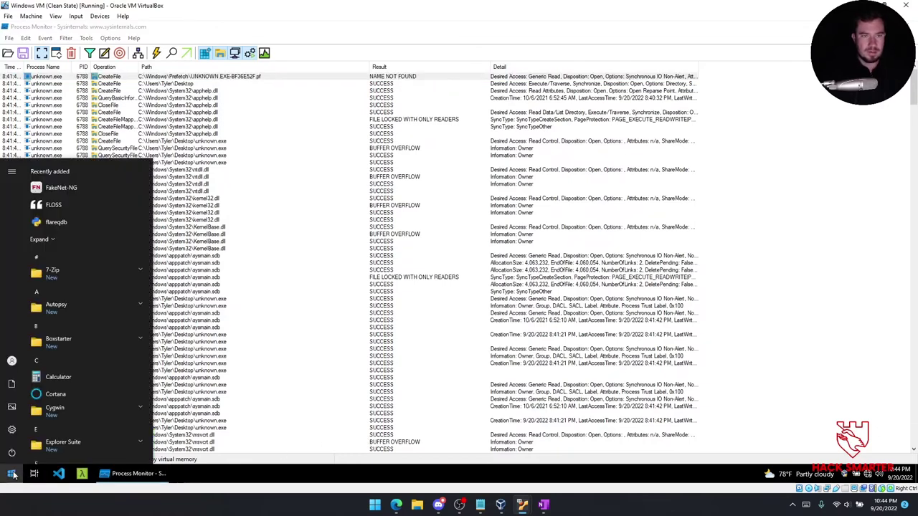
Launch File Explorer and open C:\Windows\Prefetch, granting folder access.
{"action": "type", "text": "file ex"}
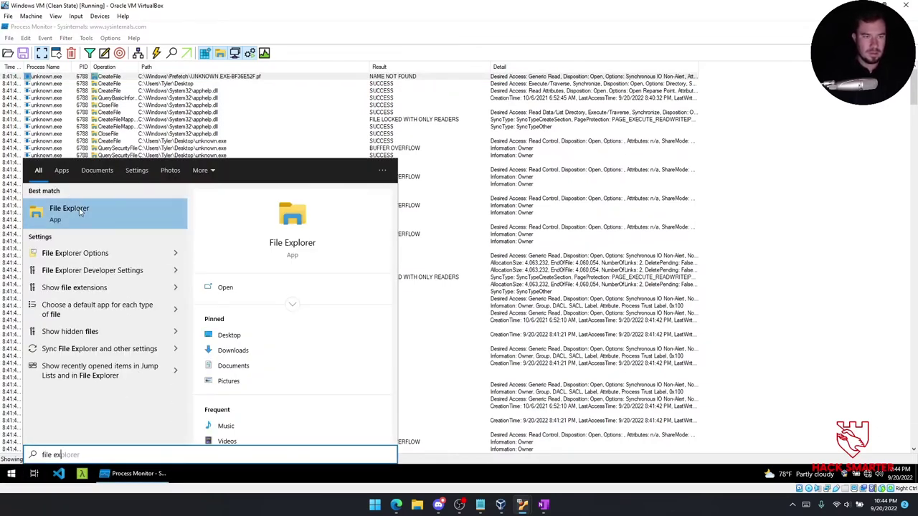
{"action": "left_click", "coordinate": [80, 212]}
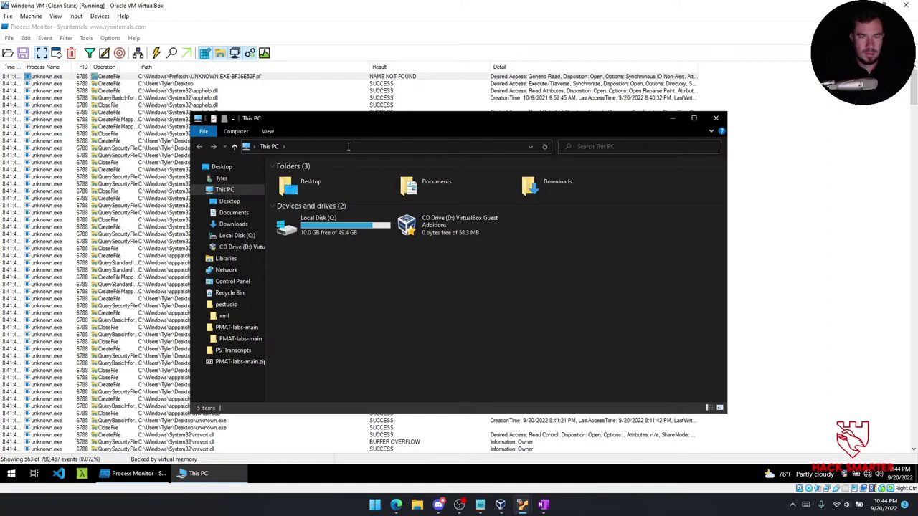
{"action": "left_click", "coordinate": [343, 147]}
{"action": "type", "text": "C:\\Windo"}
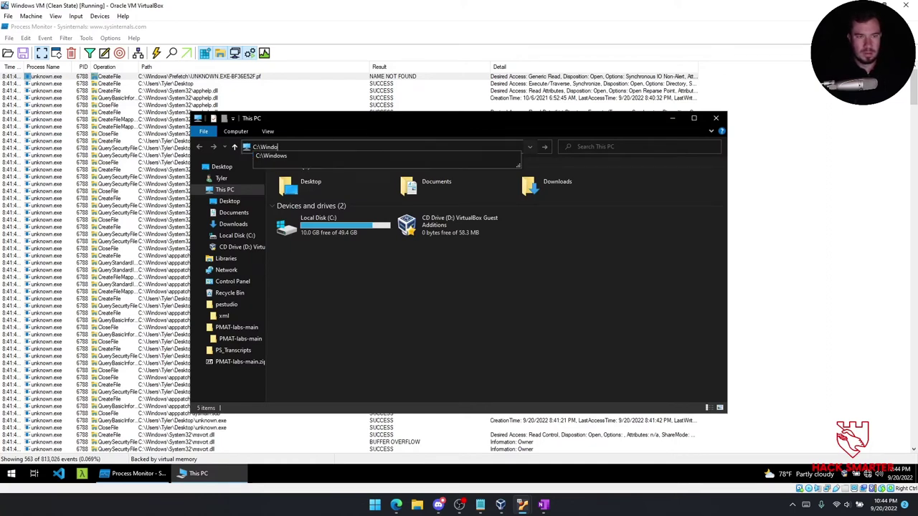
{"action": "type", "text": "ws\\Prefetch"}
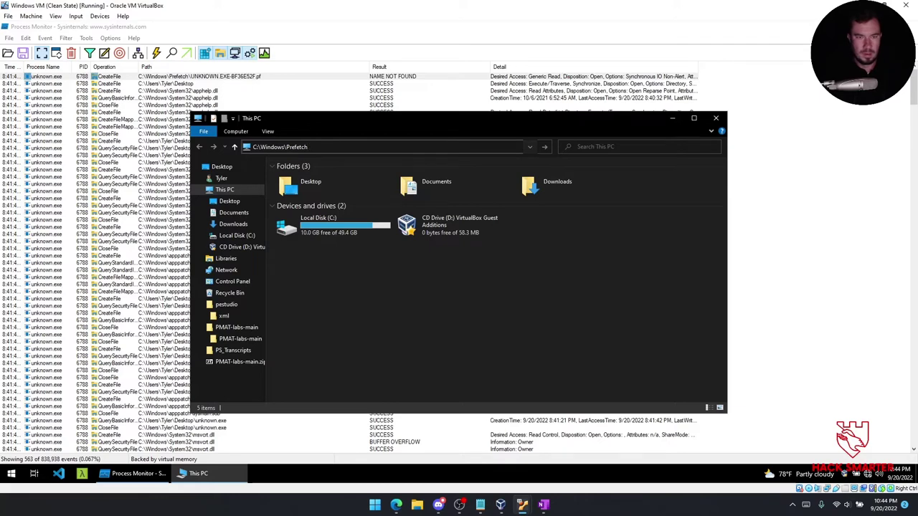
{"action": "key", "text": "Return"}
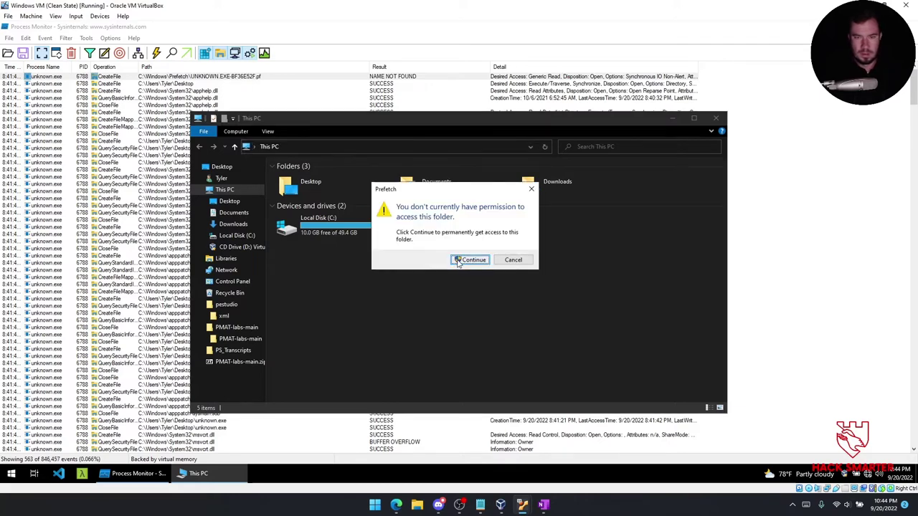
{"action": "left_click", "coordinate": [457, 261]}
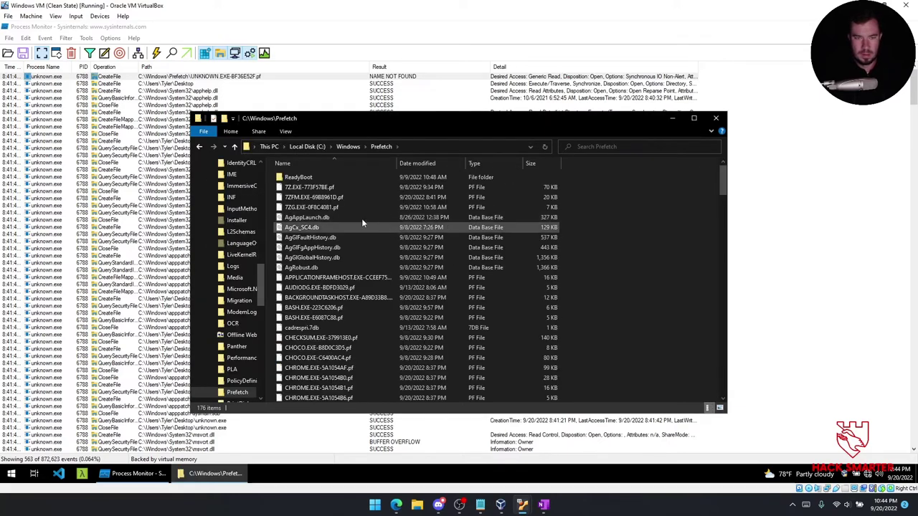
Sort the Prefetch files by date modified and select UNKNOWN.EXE-BF36E52F.pf.
{"action": "left_click", "coordinate": [319, 187]}
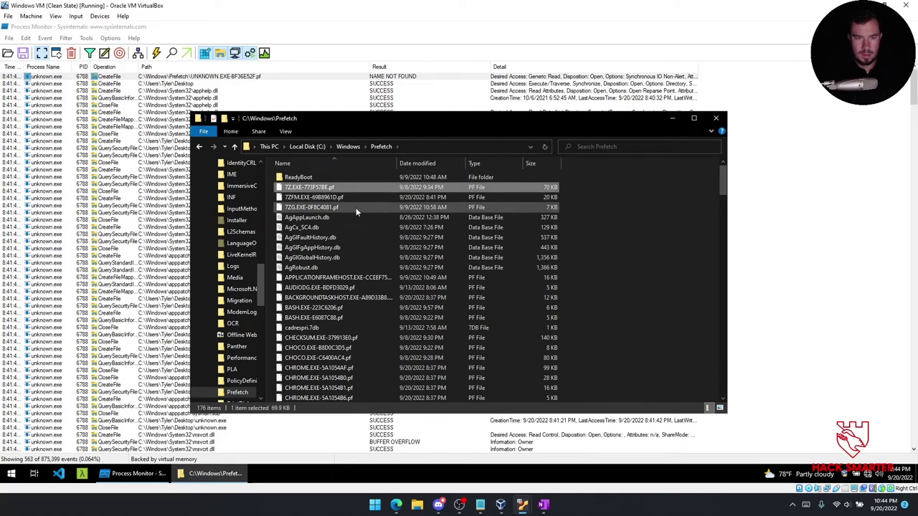
{"action": "left_click", "coordinate": [356, 208]}
{"action": "left_click", "coordinate": [424, 163]}
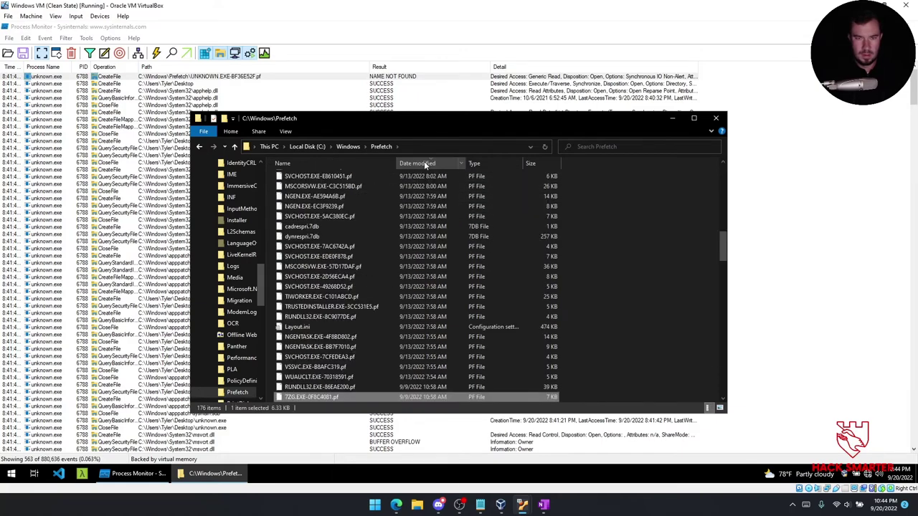
{"action": "left_click_drag", "start_coordinate": [722, 241], "coordinate": [718, 148]}
{"action": "left_click", "coordinate": [345, 188]}
{"action": "left_click", "coordinate": [358, 177]}
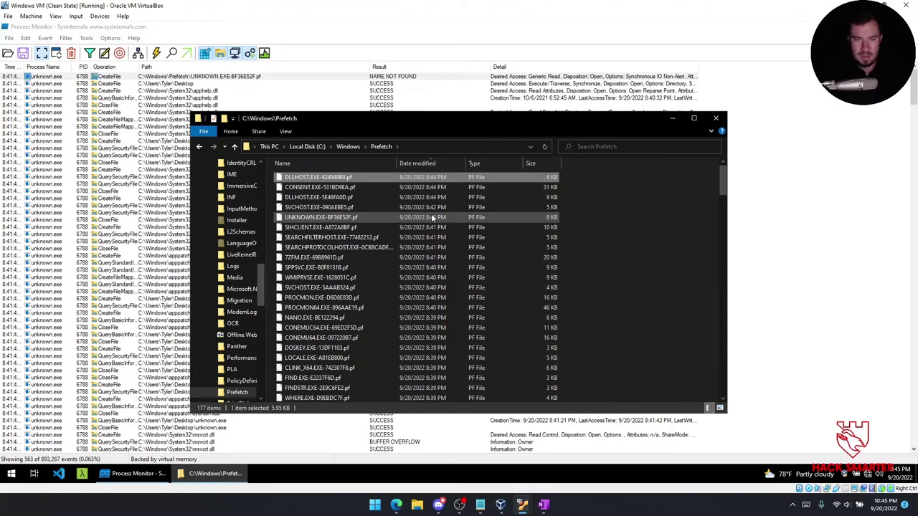
{"action": "key", "text": "Down"}
{"action": "key", "text": "Down"}
{"action": "key", "text": "Down"}
{"action": "key", "text": "Down"}
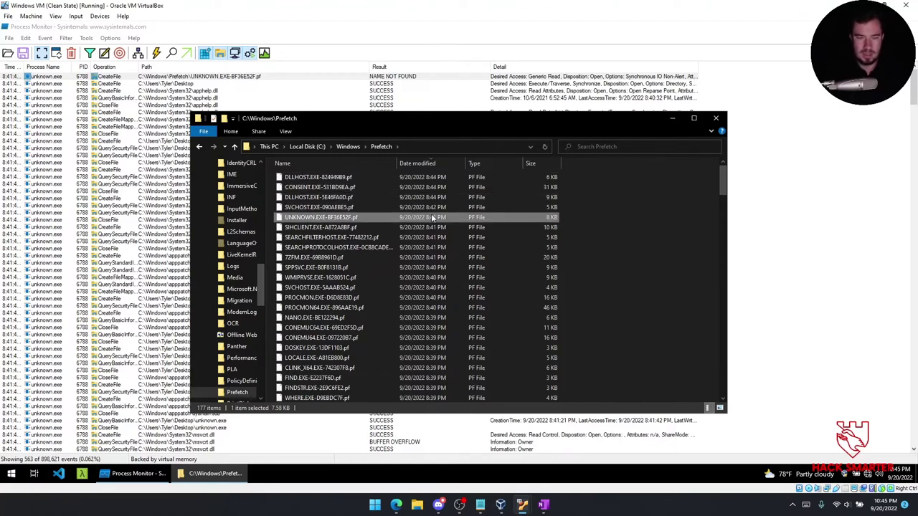
Screenshot the top Prefetch rows with Lightshot and copy it to the clipboard.
{"action": "key", "text": "Print"}
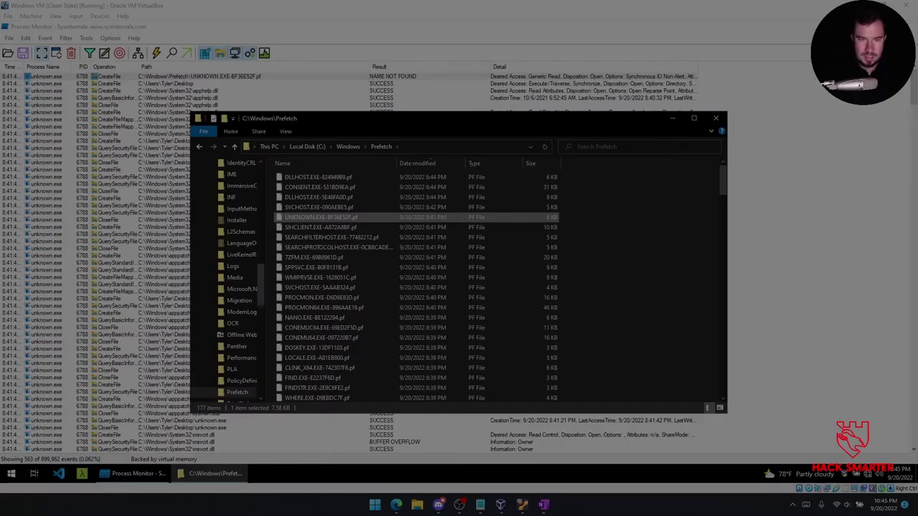
{"action": "left_click_drag", "start_coordinate": [269, 163], "coordinate": [571, 226]}
{"action": "key", "text": "ctrl+c"}
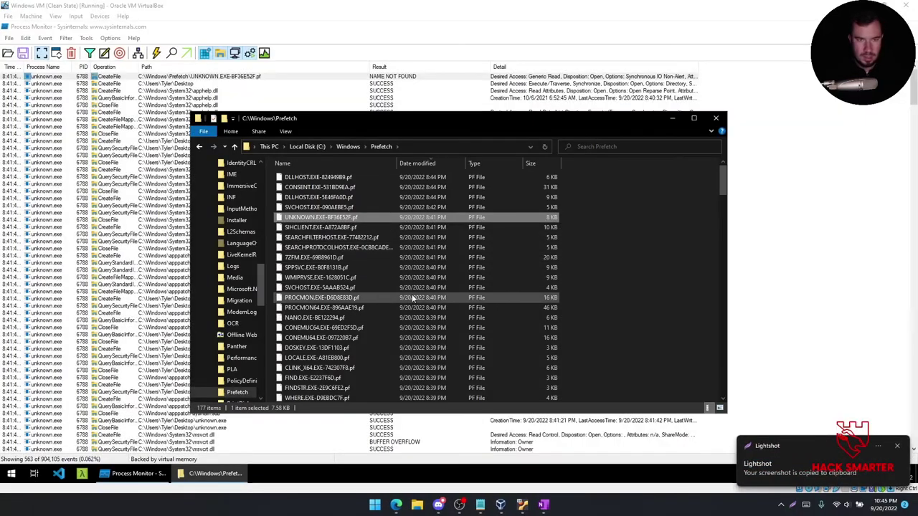
Add 'DLL injection?' with the Prefetch screenshot pasted below it in the OneNote ReadMe notes, then return to the VM.
{"action": "left_click", "coordinate": [530, 458]}
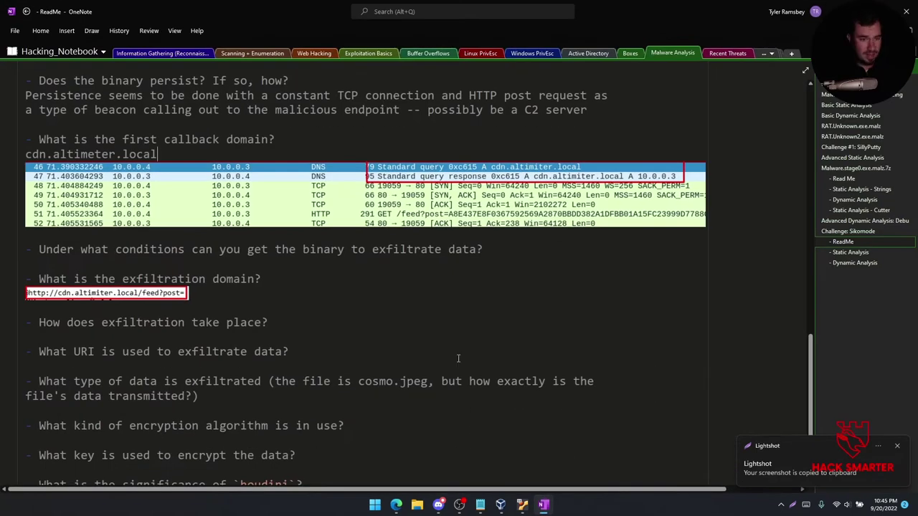
{"action": "scroll", "coordinate": [273, 385], "scroll_direction": "up", "scroll_amount": 3}
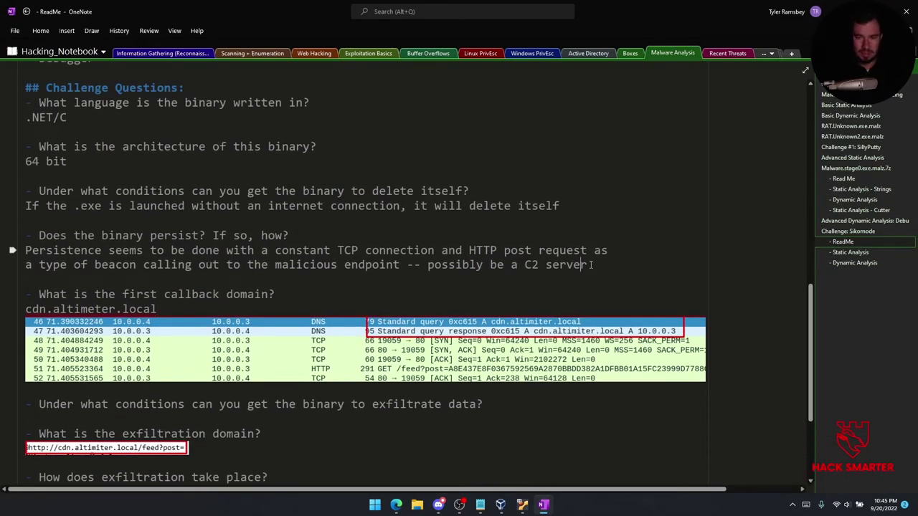
{"action": "key", "text": "Return"}
{"action": "type", "text": "DLL injection?"}
{"action": "key", "text": "Return"}
{"action": "key", "text": "ctrl+v"}
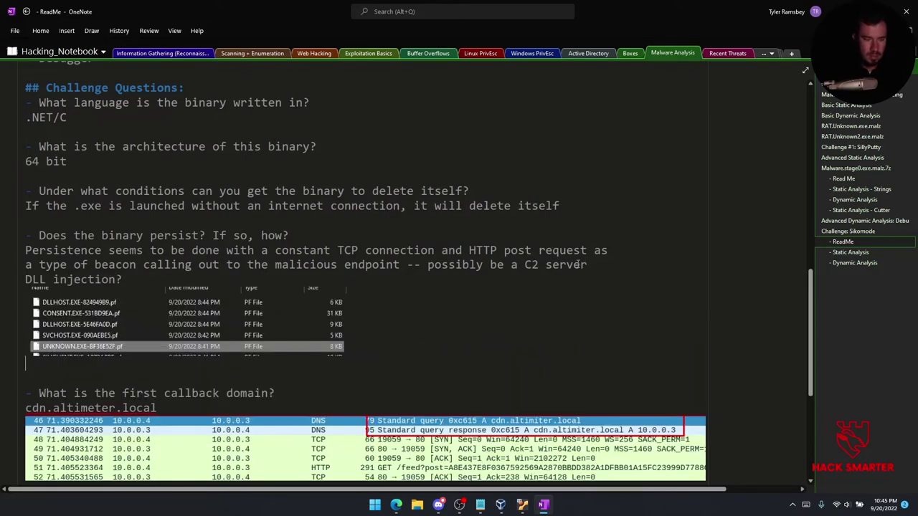
{"action": "scroll", "coordinate": [404, 329], "scroll_direction": "down", "scroll_amount": 3}
{"action": "scroll", "coordinate": [125, 172], "scroll_direction": "down", "scroll_amount": 5}
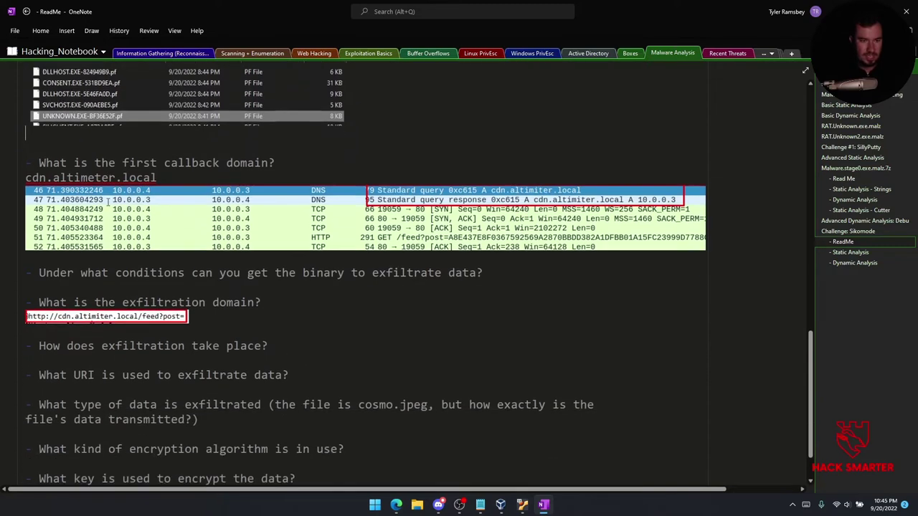
{"action": "scroll", "coordinate": [147, 224], "scroll_direction": "up", "scroll_amount": 5}
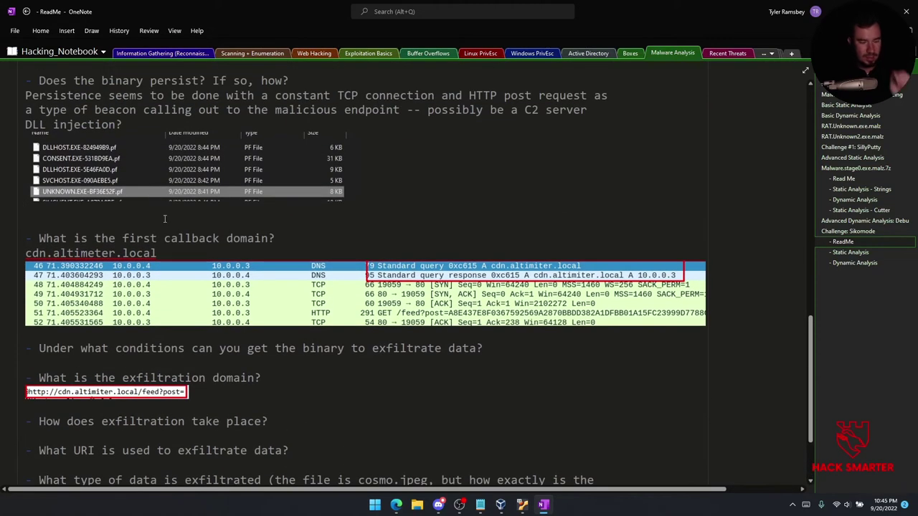
{"action": "mouse_move", "coordinate": [529, 508]}
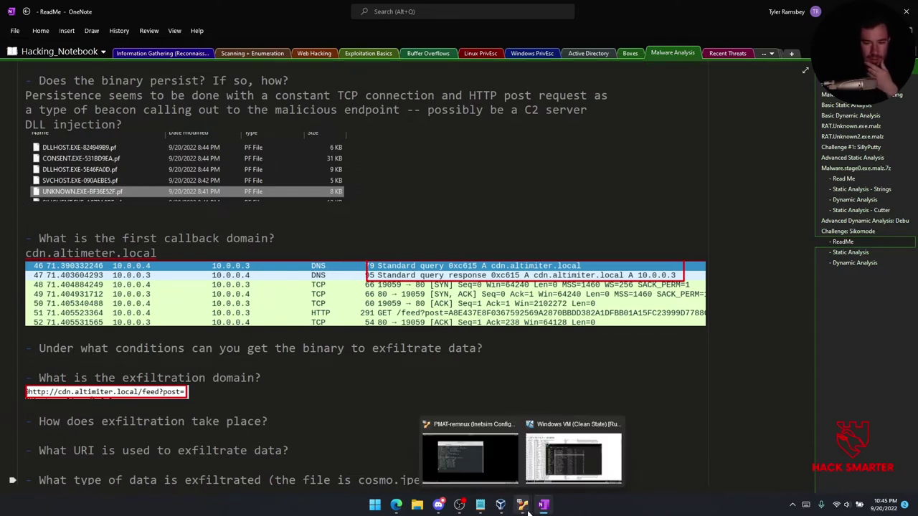
{"action": "left_click", "coordinate": [561, 468]}
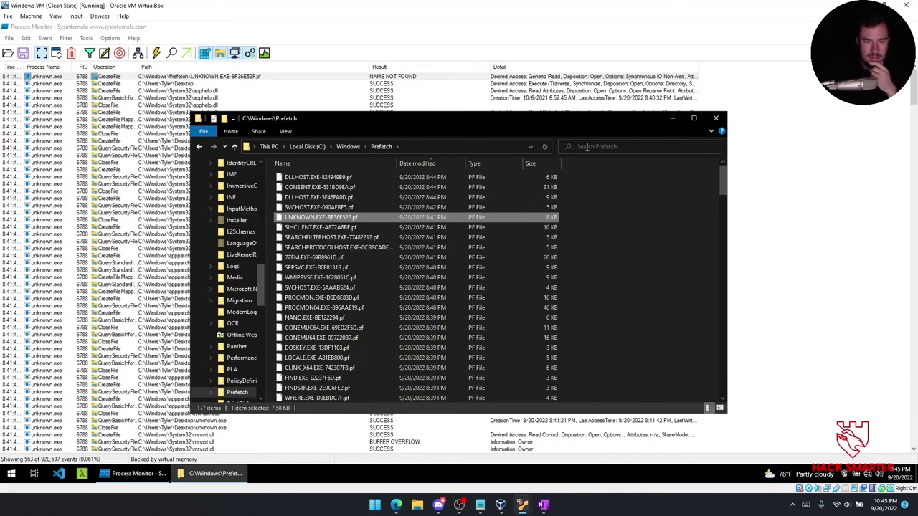
Close the Prefetch window and inspect unknown.exe's apphelp.dll events, including FILE LOCKED WITH ONLY READERS.
{"action": "left_click", "coordinate": [714, 119]}
{"action": "left_click", "coordinate": [180, 84]}
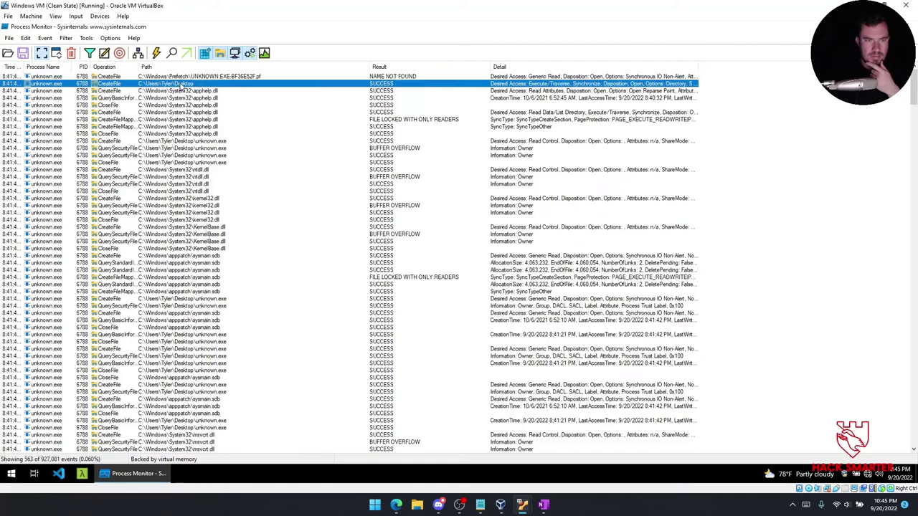
{"action": "left_click", "coordinate": [204, 92]}
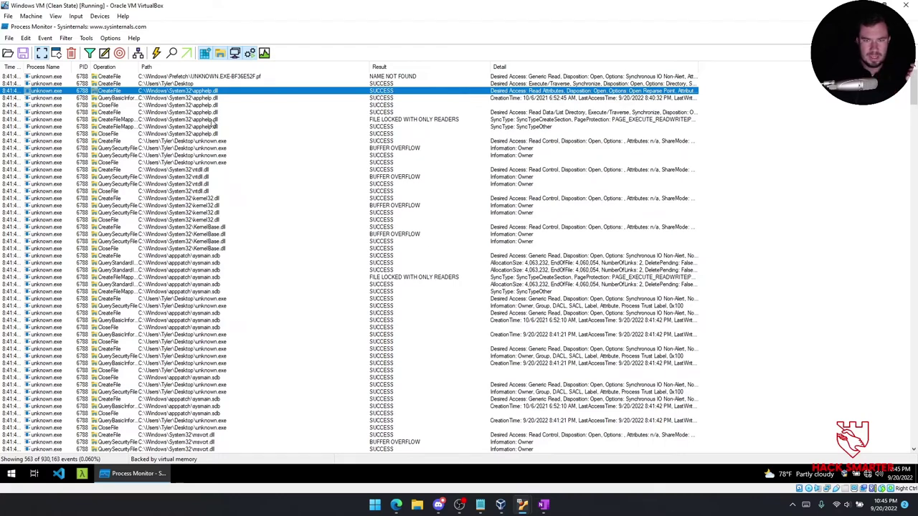
{"action": "left_click", "coordinate": [595, 120]}
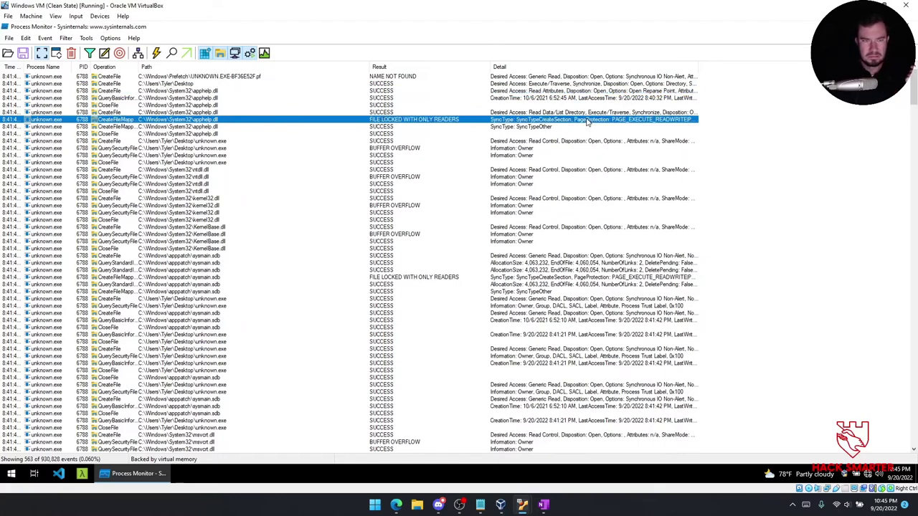
{"action": "left_click", "coordinate": [197, 113]}
{"action": "left_click", "coordinate": [189, 91]}
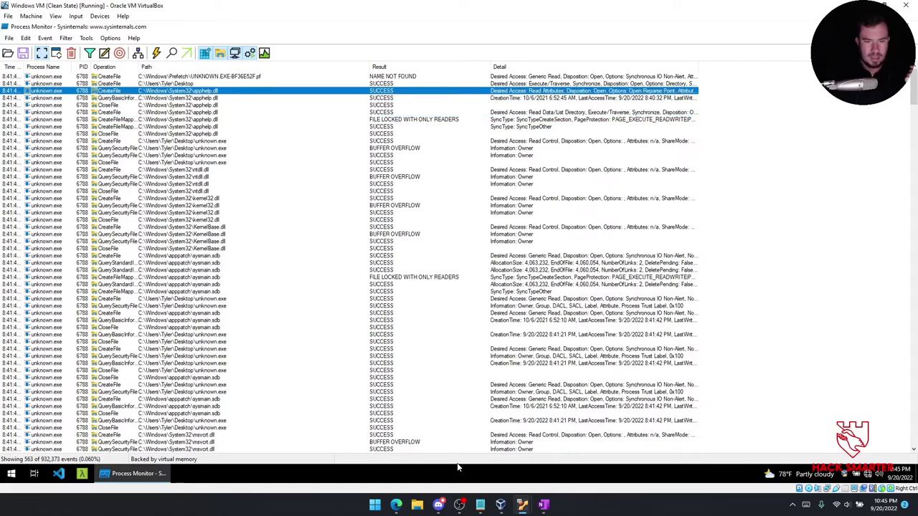
{"action": "mouse_move", "coordinate": [396, 504]}
{"action": "left_click", "coordinate": [428, 455]}
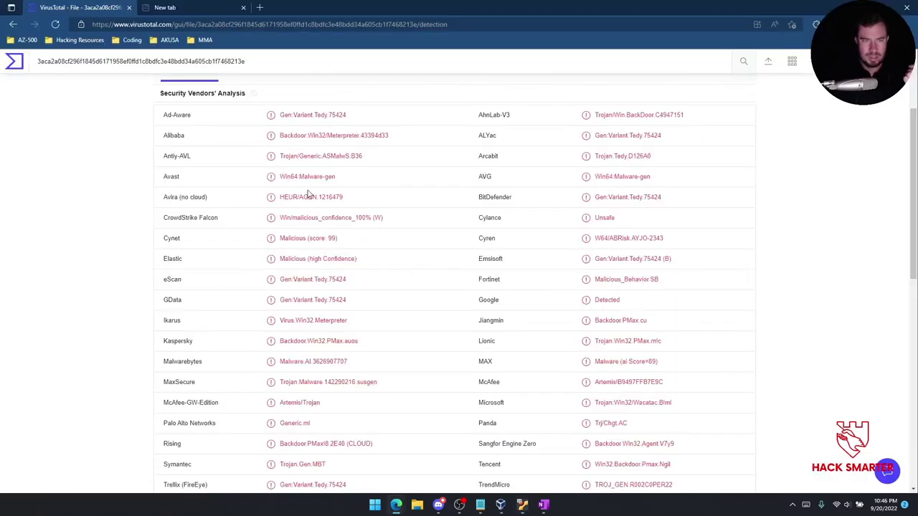
Search Google for 'apphelp.dll' and skim the results describing Microsoft's Application Compatibility Client Library.
{"action": "left_click", "coordinate": [232, 29]}
{"action": "type", "text": "a:help"}
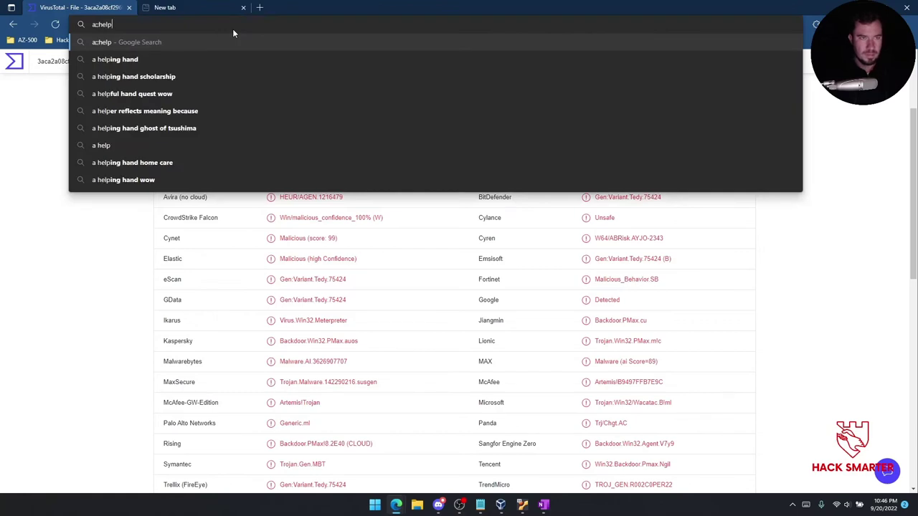
{"action": "key", "text": "Escape"}
{"action": "type", "text": "apphelp.dll"}
{"action": "key", "text": "Return"}
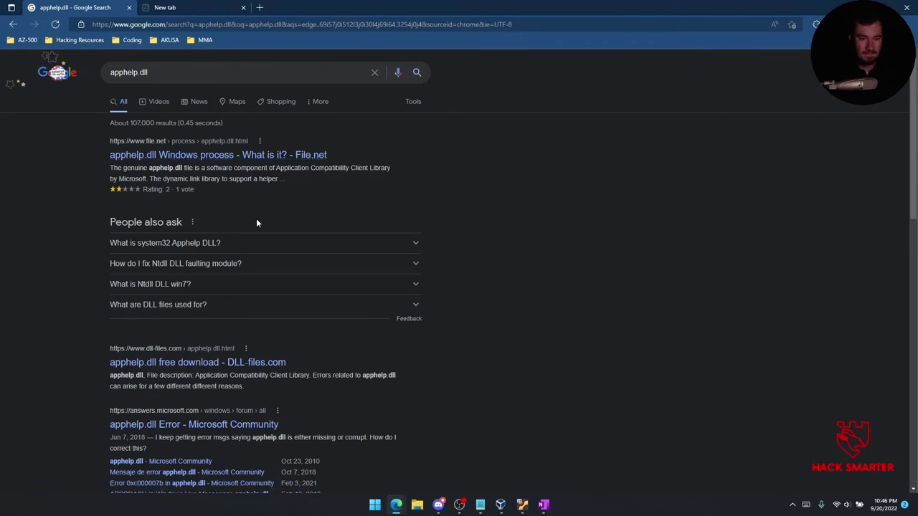
{"action": "scroll", "coordinate": [248, 194], "scroll_direction": "down", "scroll_amount": 2}
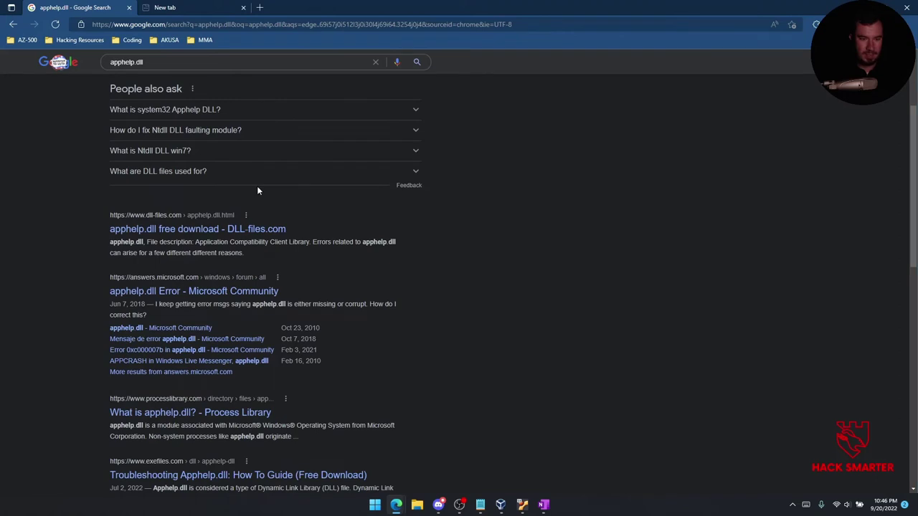
{"action": "scroll", "coordinate": [248, 408], "scroll_direction": "down", "scroll_amount": 2}
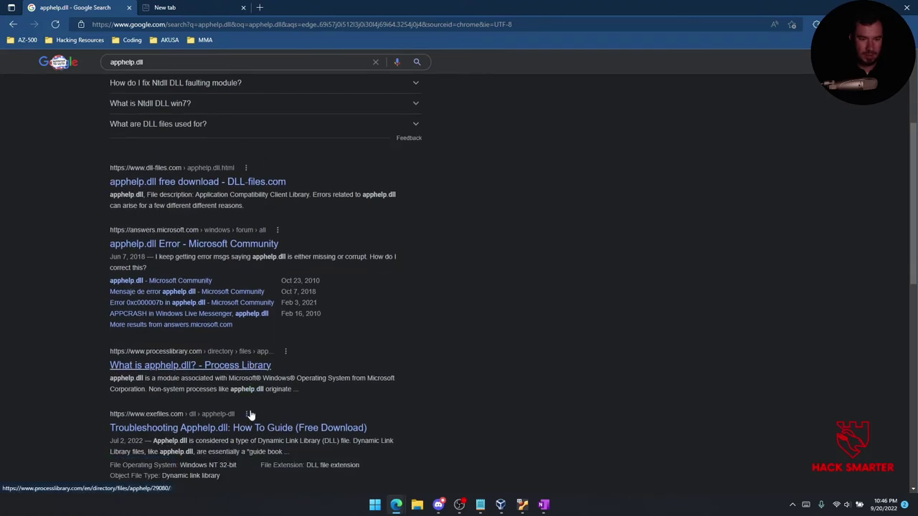
{"action": "scroll", "coordinate": [221, 276], "scroll_direction": "up", "scroll_amount": 3}
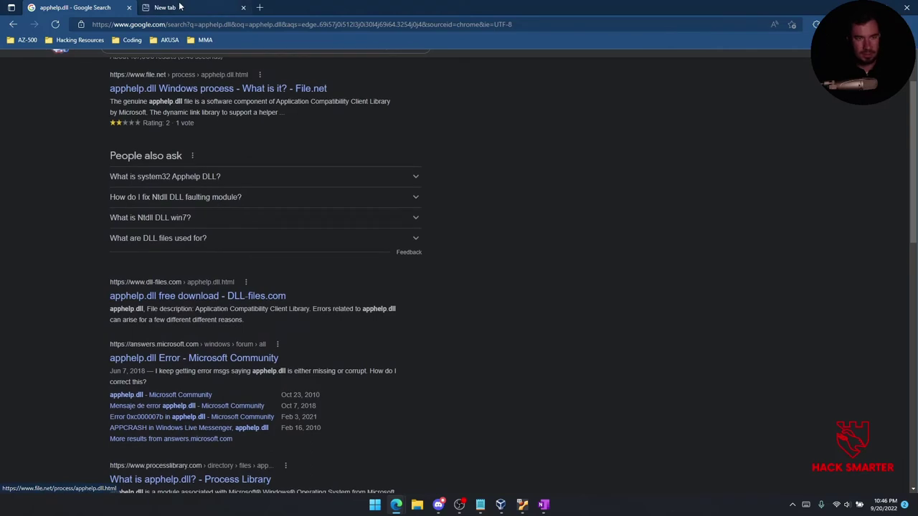
{"action": "left_click", "coordinate": [194, 5]}
{"action": "left_click", "coordinate": [75, 7]}
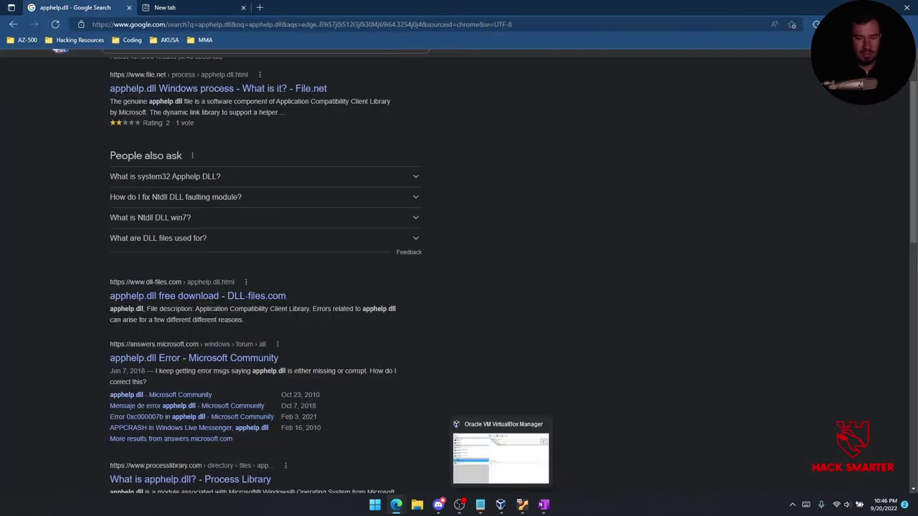
{"action": "mouse_move", "coordinate": [522, 504]}
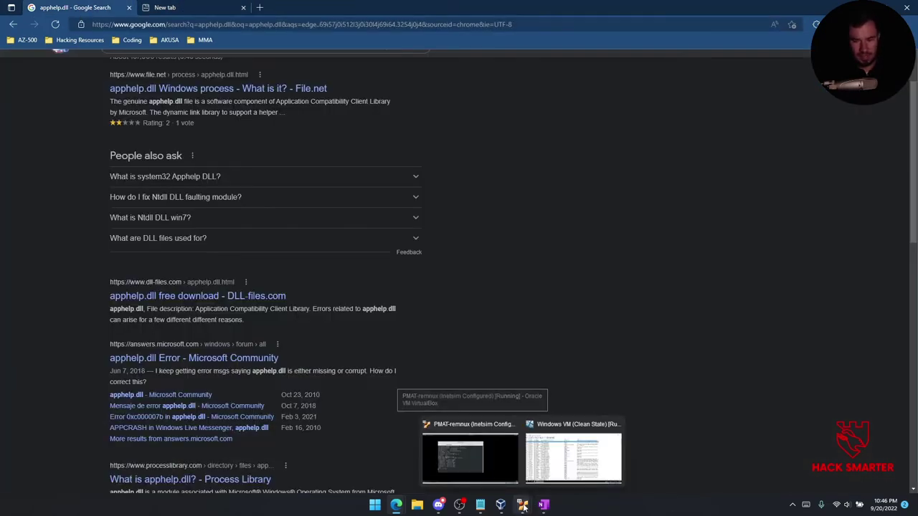
{"action": "left_click", "coordinate": [544, 452]}
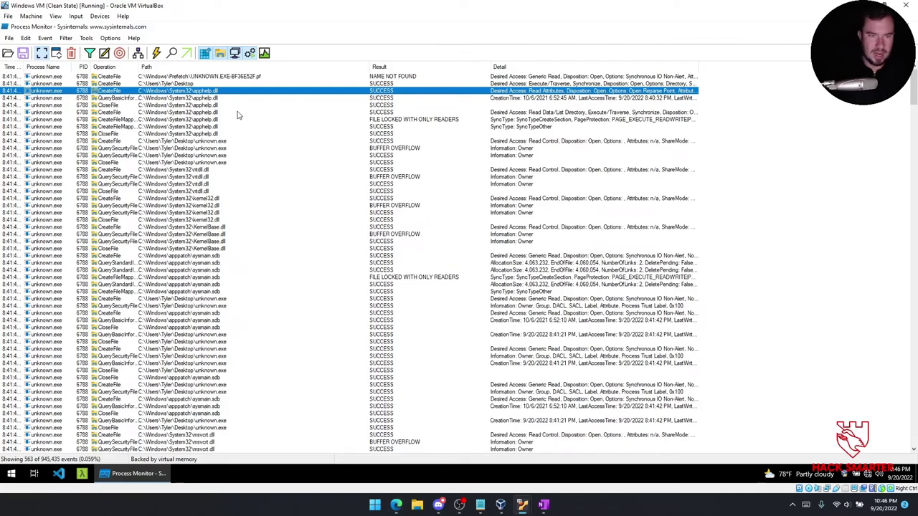
Inspect unknown.exe's CreateFile, CloseFile, QuerySecurityFile and kernel32.dll BUFFER OVERFLOW events.
{"action": "left_click", "coordinate": [216, 141]}
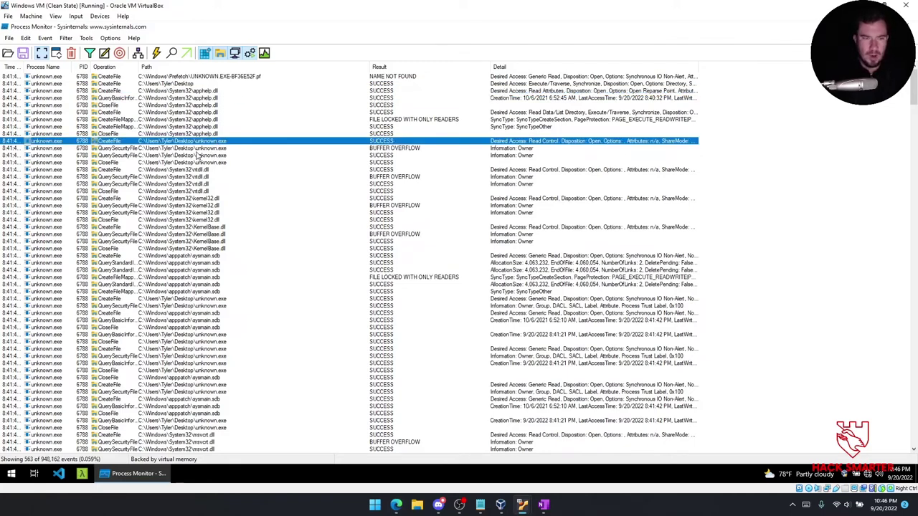
{"action": "left_click", "coordinate": [182, 164]}
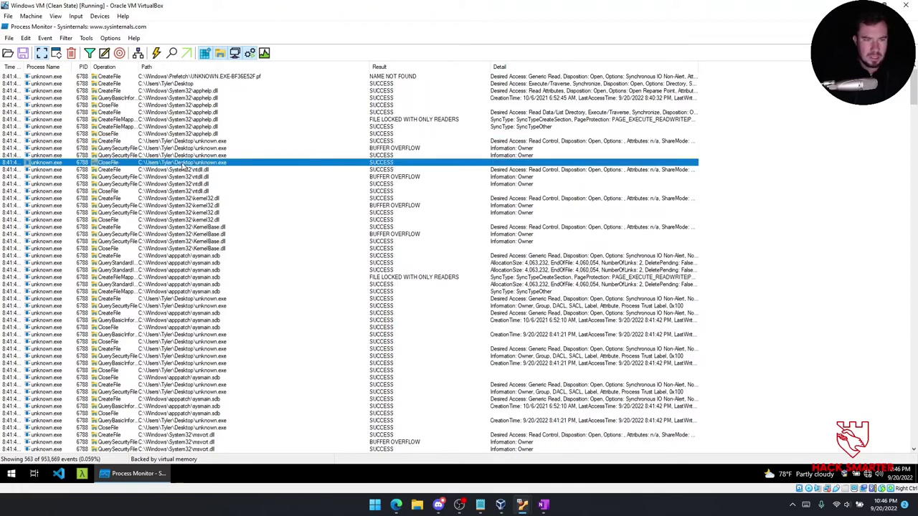
{"action": "left_click", "coordinate": [191, 148]}
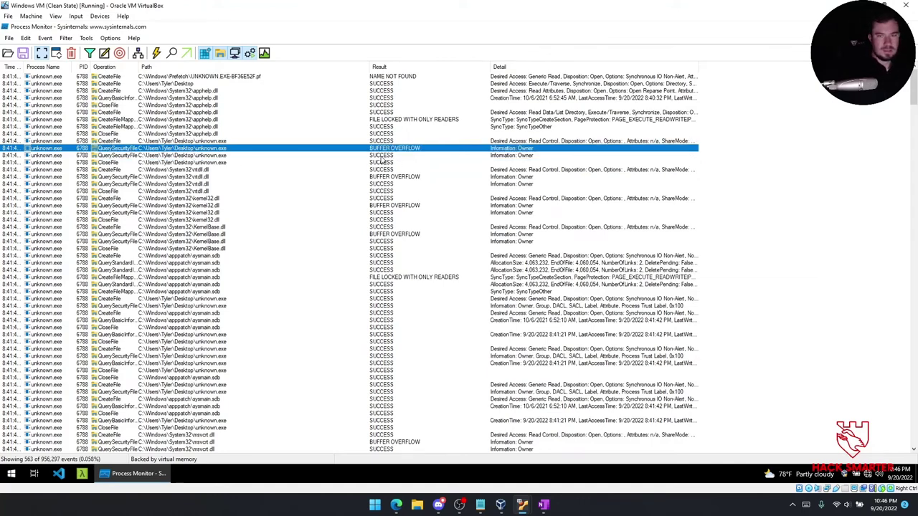
{"action": "left_click", "coordinate": [402, 206]}
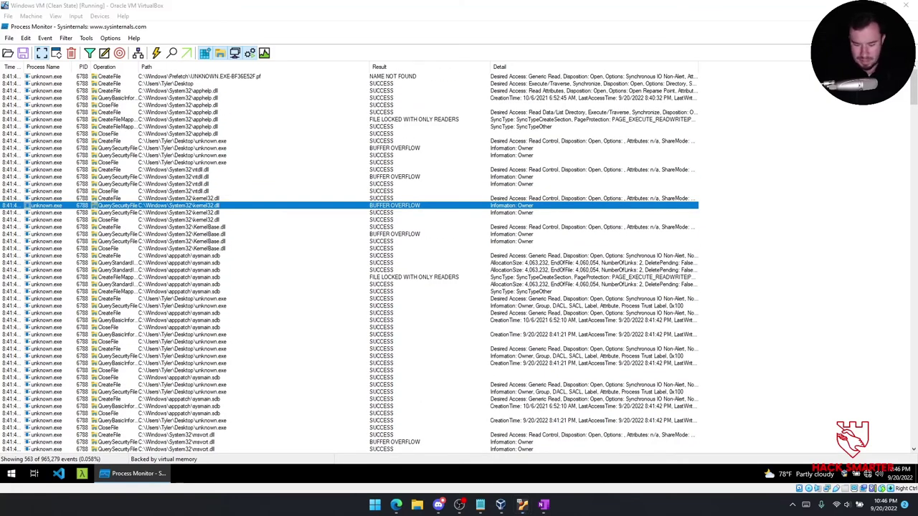
Capture the unknown.exe event rows, box the three BUFFER OVERFLOW results in red, and copy it.
{"action": "key", "text": "super+shift+s"}
{"action": "left_click_drag", "start_coordinate": [6, 136], "coordinate": [463, 215]}
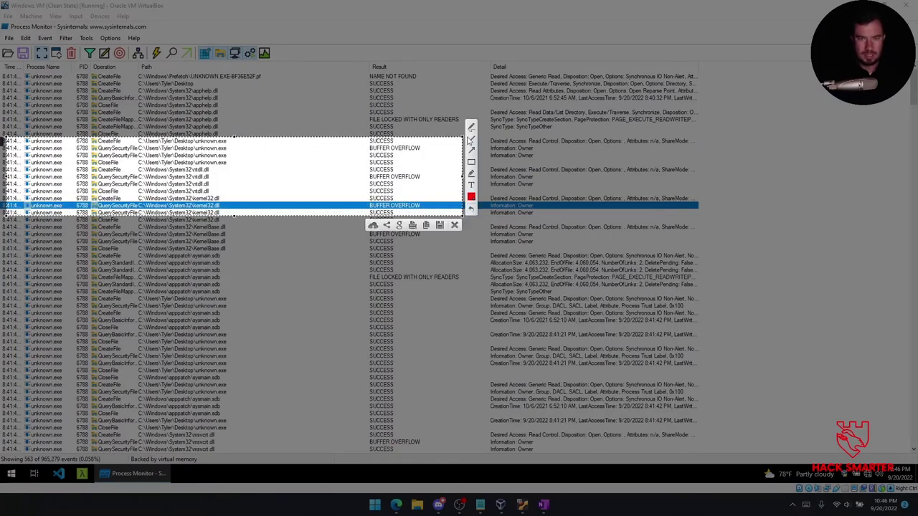
{"action": "left_click", "coordinate": [364, 148]}
{"action": "left_click_drag", "start_coordinate": [418, 152], "coordinate": [422, 153]}
{"action": "left_click_drag", "start_coordinate": [362, 172], "coordinate": [423, 181]}
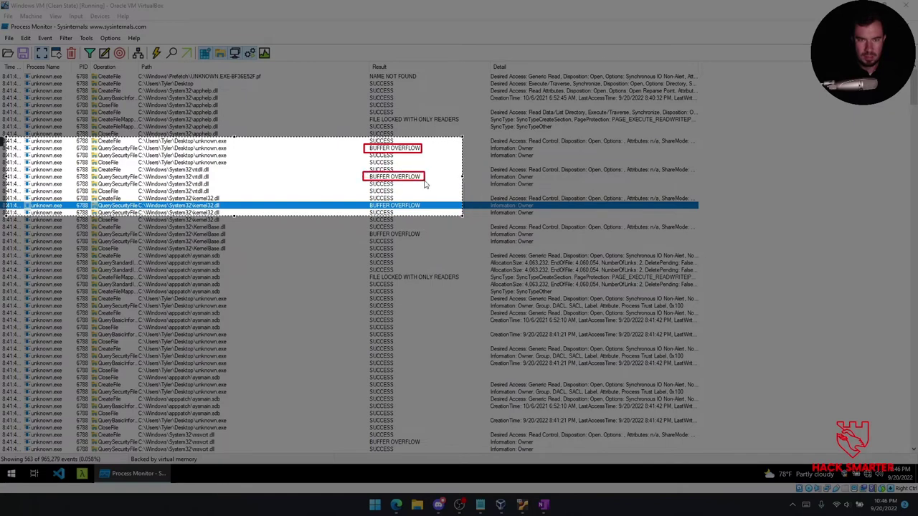
{"action": "left_click_drag", "start_coordinate": [364, 201], "coordinate": [424, 214]}
{"action": "key", "text": "ctrl+c"}
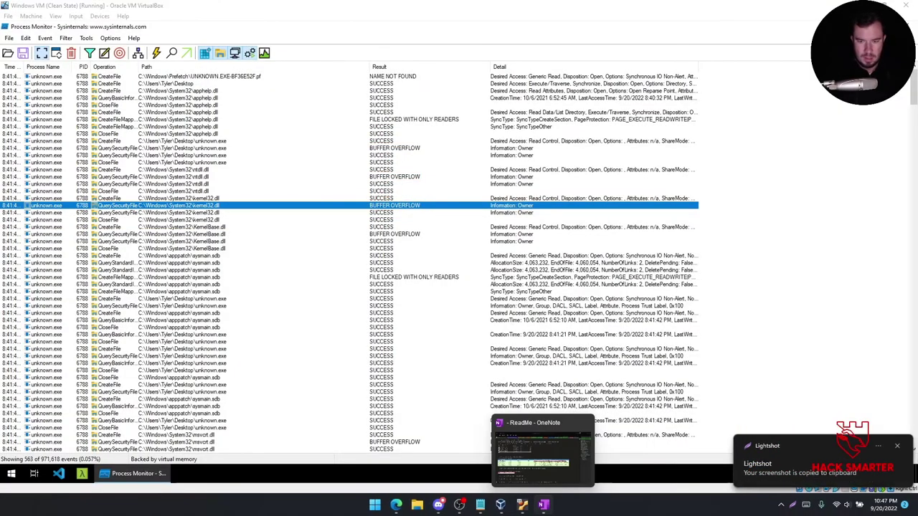
{"action": "key", "text": "alt+Tab"}
On the Sikomode Dynamic Analysis page, add 'Is it using some type of Buffer Overflow?' with the BUFFER OVERFLOW capture beneath.
{"action": "left_click", "coordinate": [854, 262]}
{"action": "scroll", "coordinate": [222, 435], "scroll_direction": "down", "scroll_amount": 2}
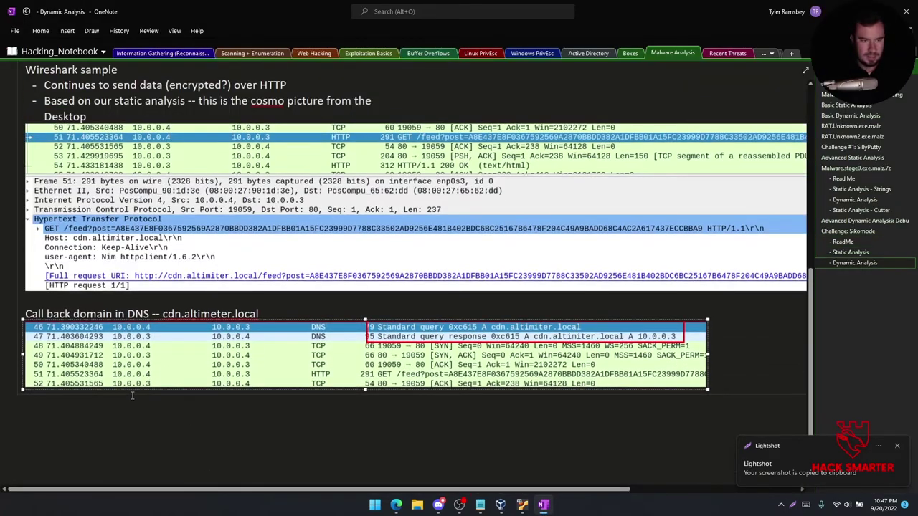
{"action": "left_click", "coordinate": [131, 398]}
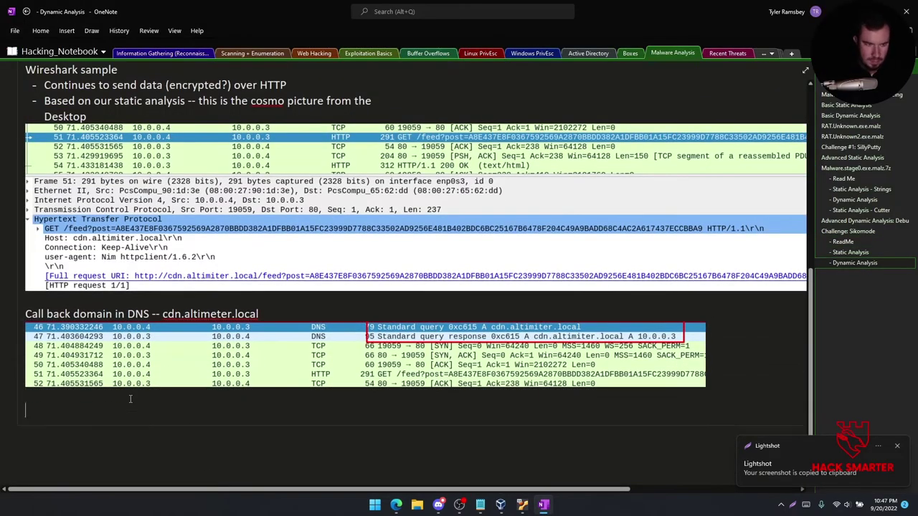
{"action": "type", "text": "Is it using some type of B"}
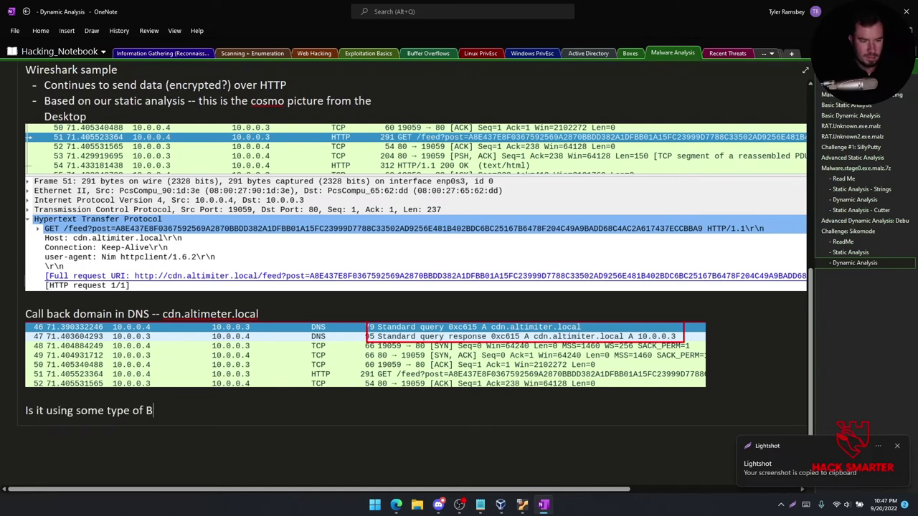
{"action": "type", "text": "uffer Overflow?"}
{"action": "key", "text": "Return"}
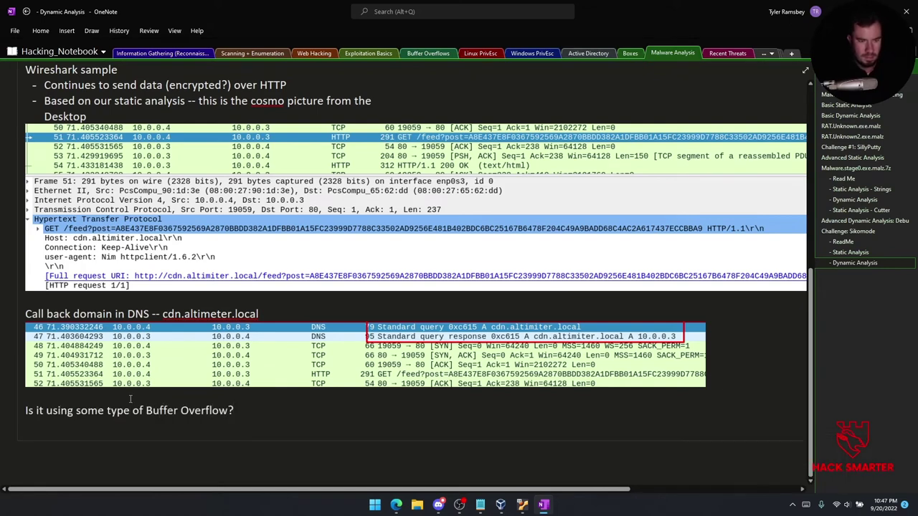
{"action": "key", "text": "ctrl+v"}
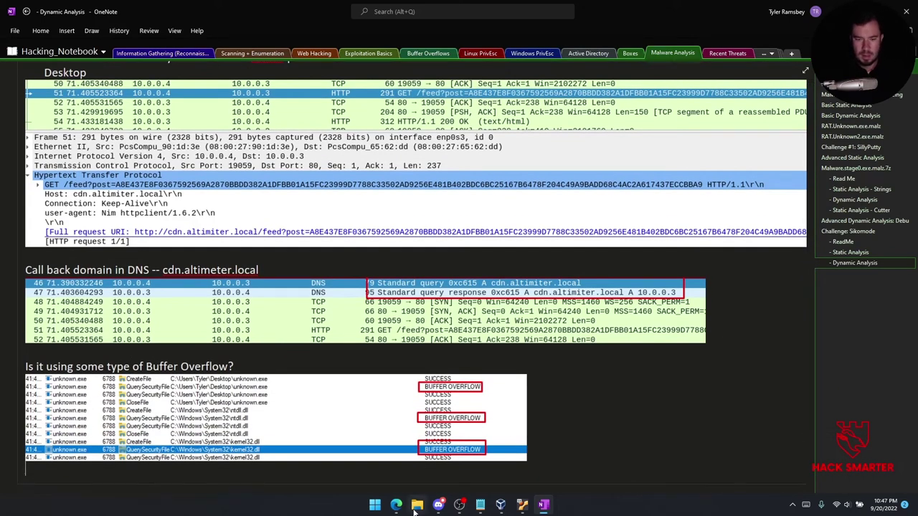
Switch back to the virtual machine and scroll down the Process Monitor event list.
{"action": "mouse_move", "coordinate": [518, 506]}
{"action": "left_click", "coordinate": [560, 437]}
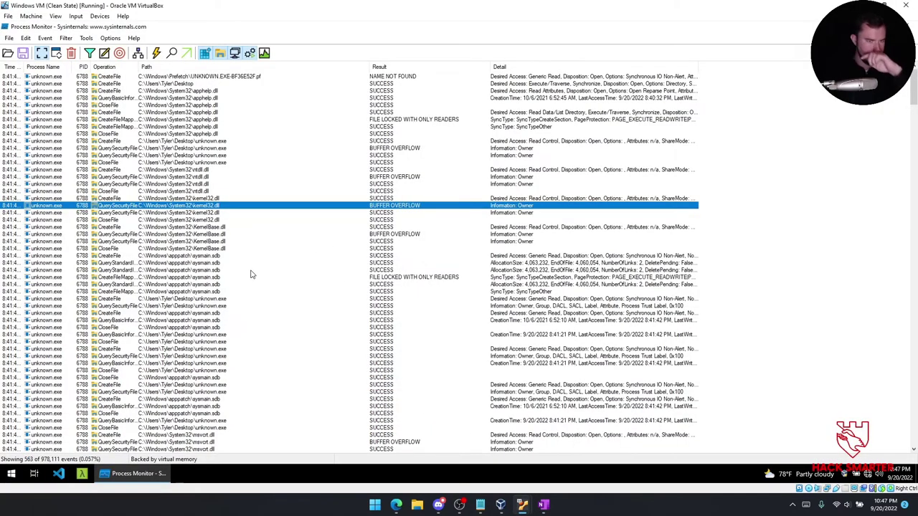
{"action": "scroll", "coordinate": [250, 276], "scroll_direction": "down", "scroll_amount": 6}
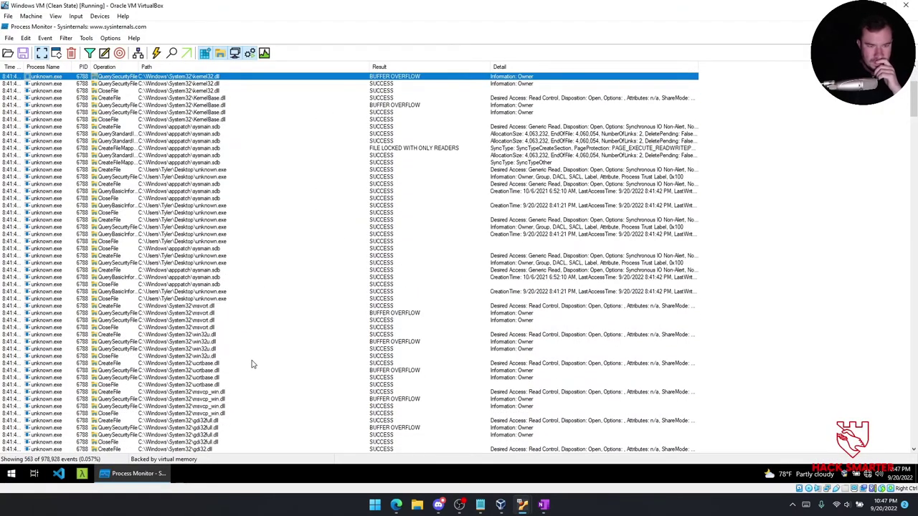
{"action": "scroll", "coordinate": [241, 374], "scroll_direction": "down", "scroll_amount": 10}
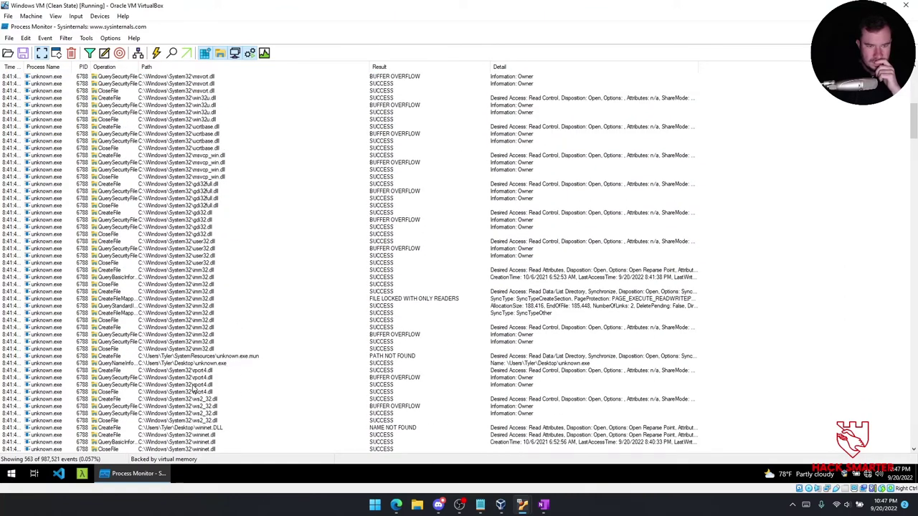
Snip the unknown.exe.mun PATH NOT FOUND event row and paste it into the OneNote notes.
{"action": "left_click", "coordinate": [213, 356]}
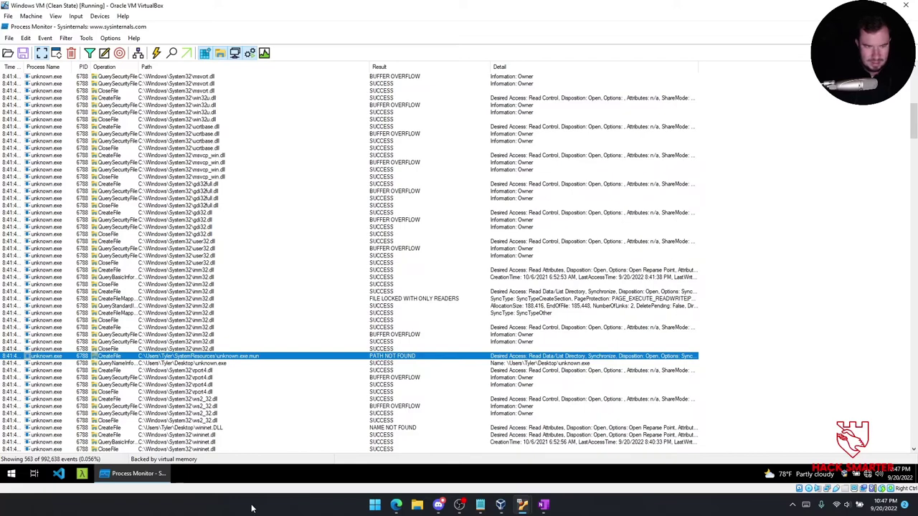
{"action": "key", "text": "super+shift+s"}
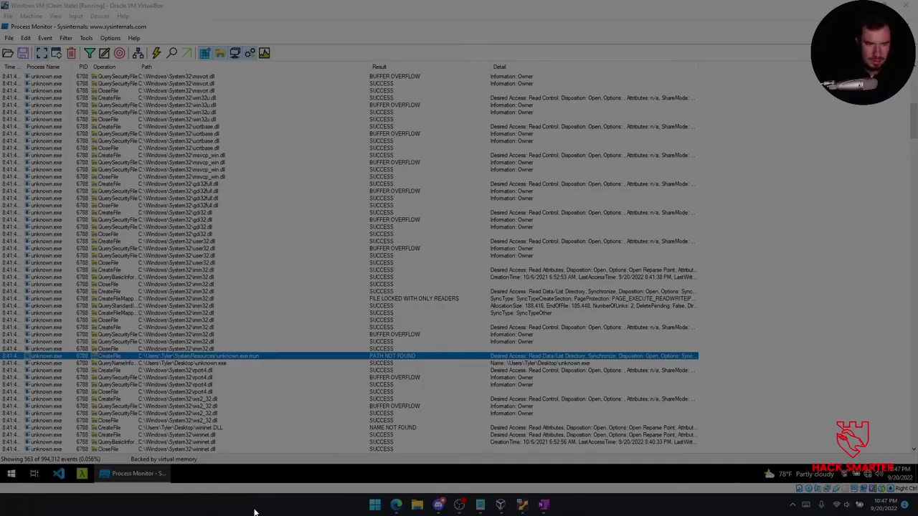
{"action": "mouse_move", "coordinate": [19, 350]}
{"action": "left_mouse_down"}
{"action": "mouse_move", "coordinate": [203, 373]}
{"action": "mouse_move", "coordinate": [651, 370]}
{"action": "mouse_move", "coordinate": [706, 359]}
{"action": "left_mouse_up"}
{"action": "key", "text": "ctrl+c"}
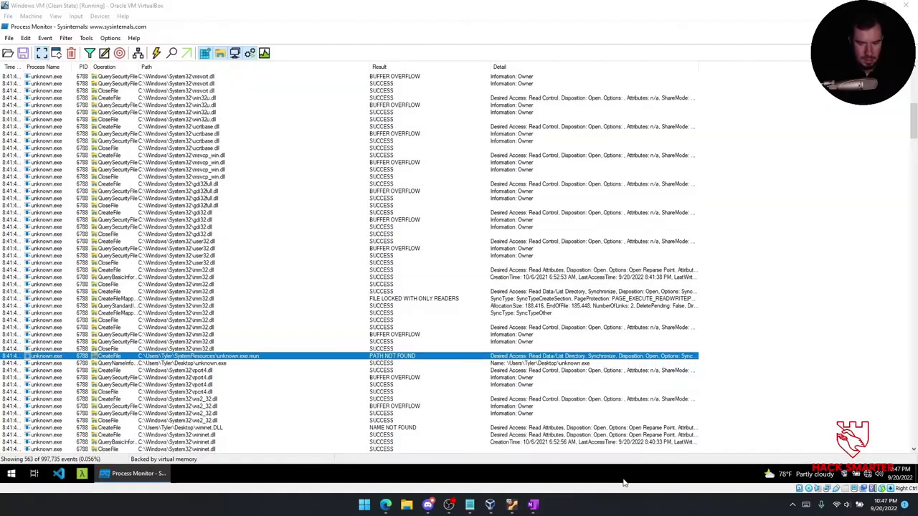
{"action": "left_click", "coordinate": [543, 504]}
{"action": "key", "text": "ctrl+v"}
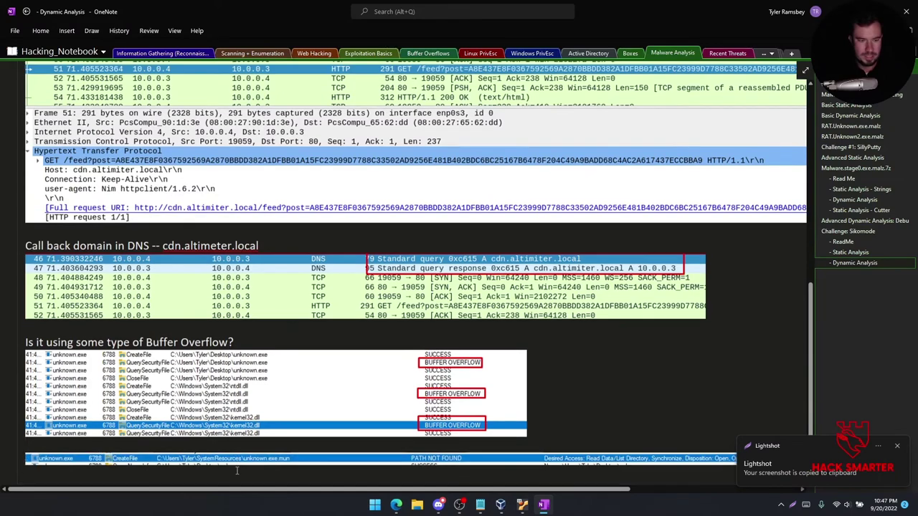
{"action": "mouse_move", "coordinate": [533, 511]}
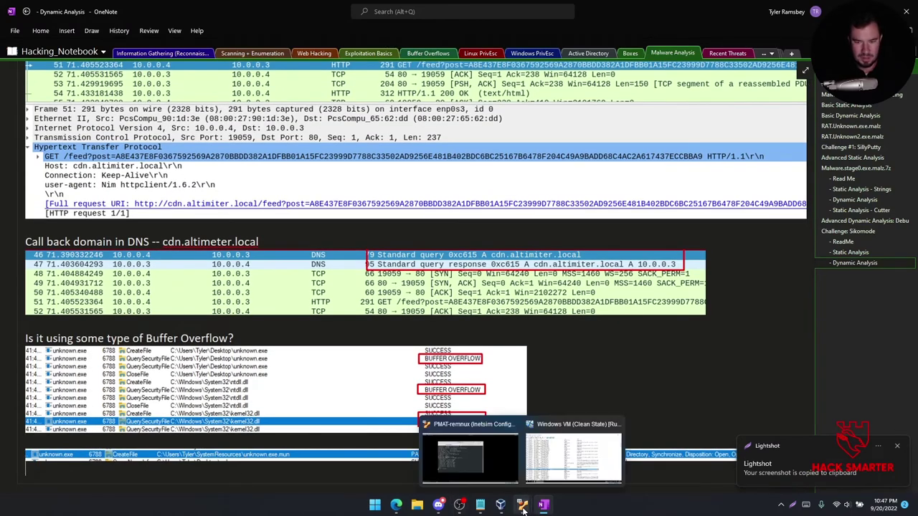
{"action": "left_click", "coordinate": [574, 452]}
Scroll down the unknown.exe event list to the cosmo.jpeg and passwrd.txt file activity.
{"action": "left_click", "coordinate": [195, 393]}
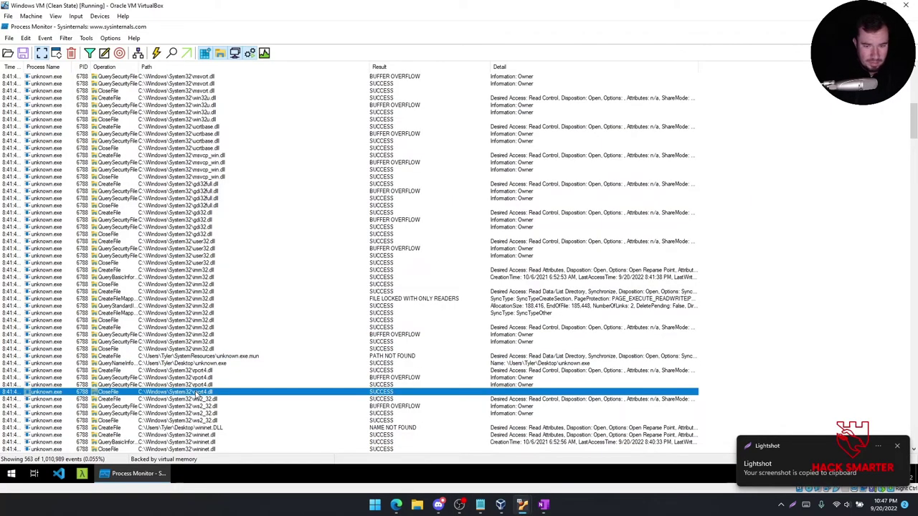
{"action": "scroll", "coordinate": [190, 405], "scroll_direction": "down", "scroll_amount": 10}
{"action": "scroll", "coordinate": [187, 411], "scroll_direction": "down", "scroll_amount": 3}
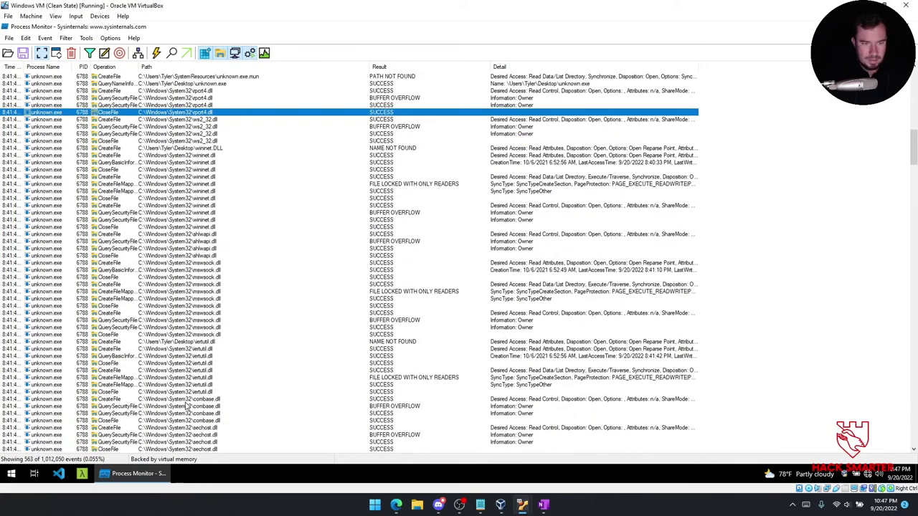
{"action": "scroll", "coordinate": [192, 382], "scroll_direction": "down", "scroll_amount": 9}
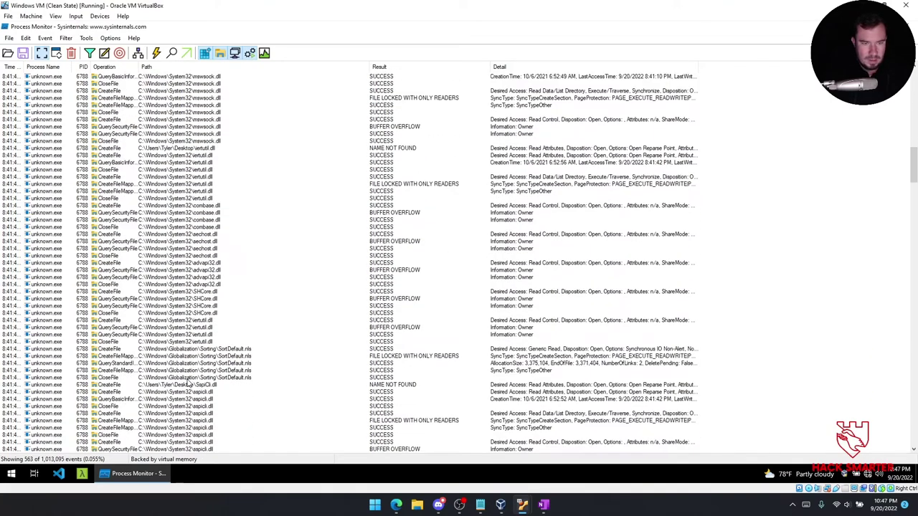
{"action": "scroll", "coordinate": [193, 384], "scroll_direction": "down", "scroll_amount": 10}
{"action": "scroll", "coordinate": [195, 387], "scroll_direction": "down", "scroll_amount": 17}
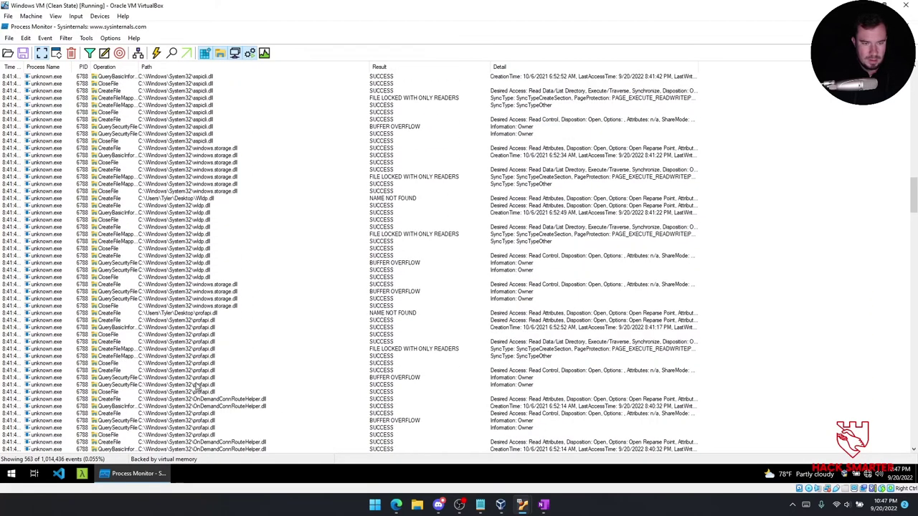
{"action": "scroll", "coordinate": [195, 388], "scroll_direction": "down", "scroll_amount": 13}
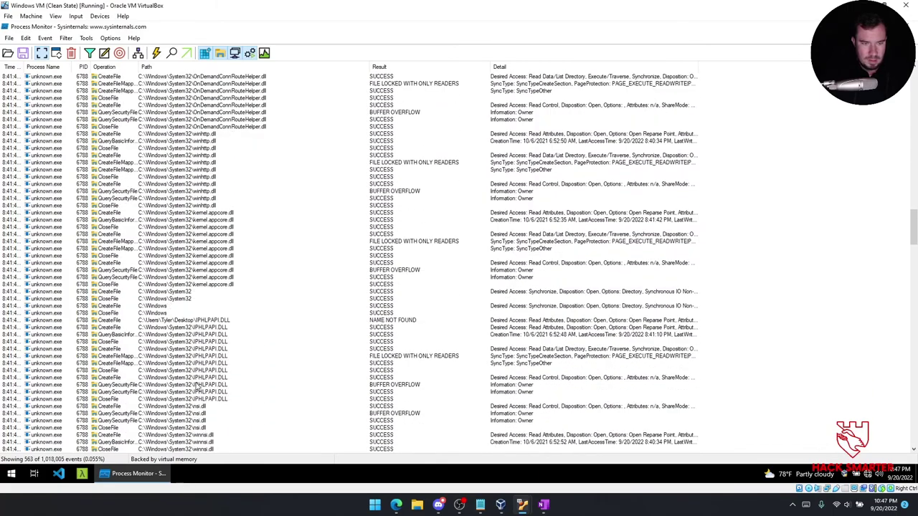
{"action": "scroll", "coordinate": [195, 386], "scroll_direction": "down", "scroll_amount": 10}
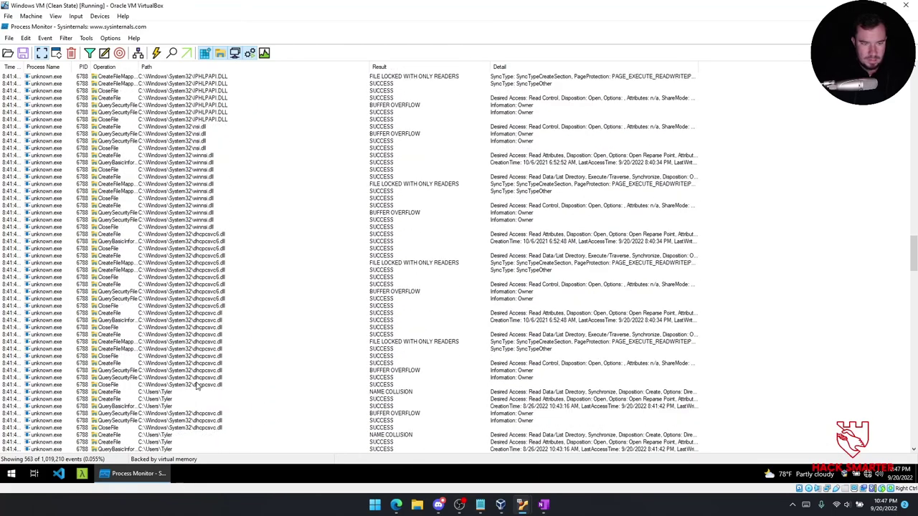
{"action": "scroll", "coordinate": [279, 390], "scroll_direction": "down", "scroll_amount": 4}
{"action": "scroll", "coordinate": [271, 391], "scroll_direction": "down", "scroll_amount": 14}
{"action": "scroll", "coordinate": [267, 392], "scroll_direction": "down", "scroll_amount": 17}
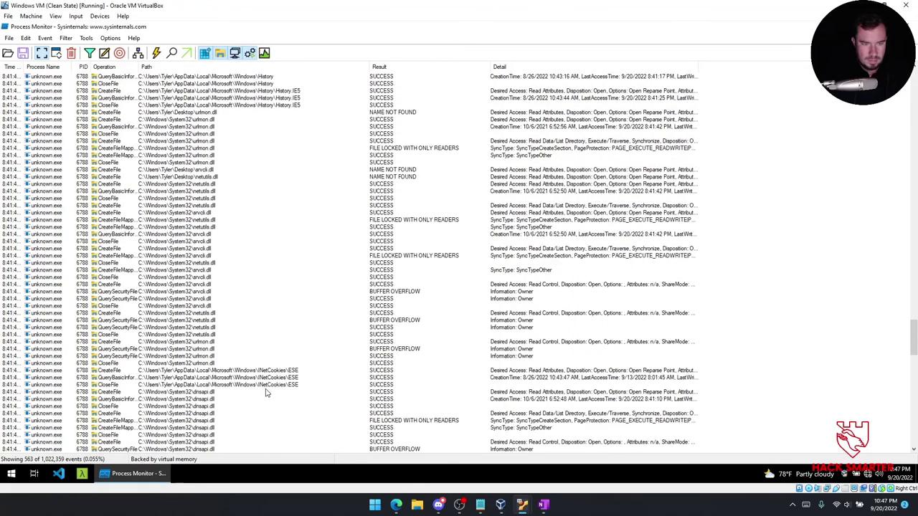
{"action": "scroll", "coordinate": [265, 392], "scroll_direction": "down", "scroll_amount": 16}
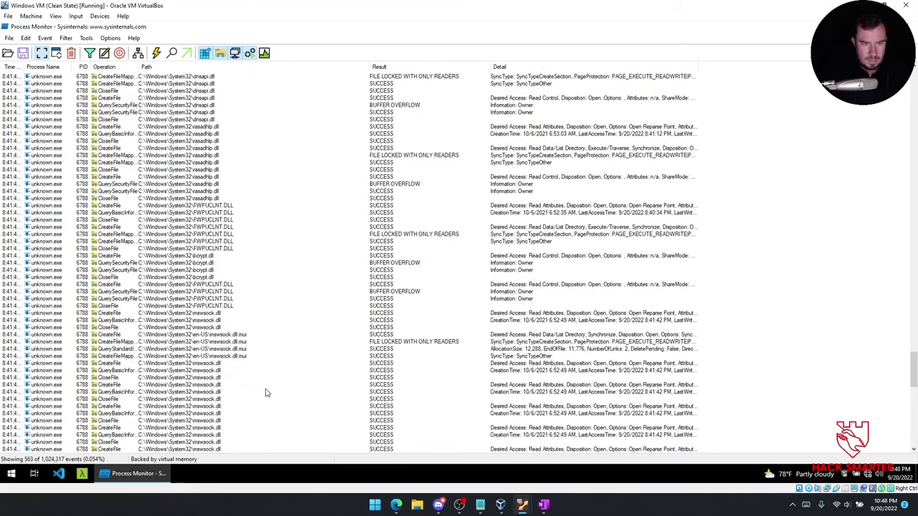
{"action": "scroll", "coordinate": [265, 393], "scroll_direction": "down", "scroll_amount": 18}
{"action": "scroll", "coordinate": [263, 392], "scroll_direction": "down", "scroll_amount": 12}
Inspect the cosmo.jpeg query, open and read events down to its END OF FILE read.
{"action": "left_click", "coordinate": [237, 385]}
{"action": "left_click", "coordinate": [200, 371]}
{"action": "left_click", "coordinate": [198, 379]}
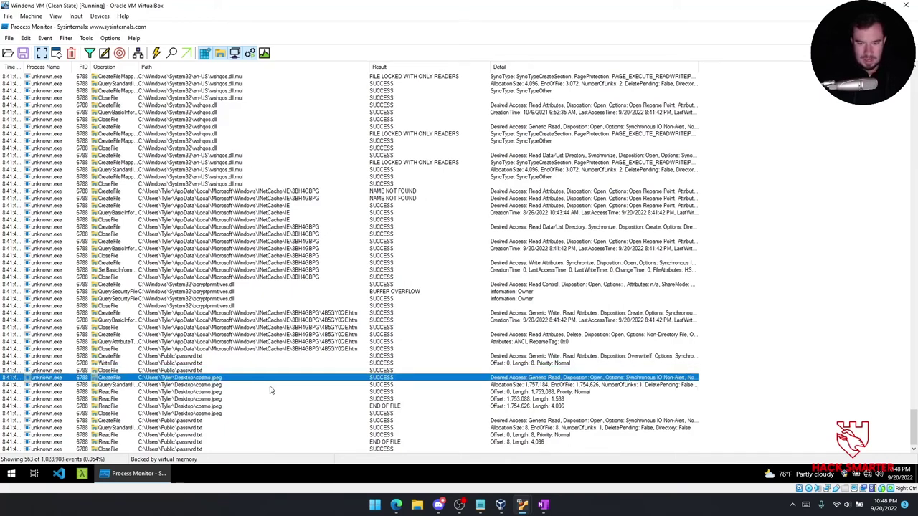
{"action": "left_click", "coordinate": [181, 385]}
{"action": "left_click", "coordinate": [185, 399]}
{"action": "left_click", "coordinate": [187, 406]}
{"action": "left_click", "coordinate": [193, 399]}
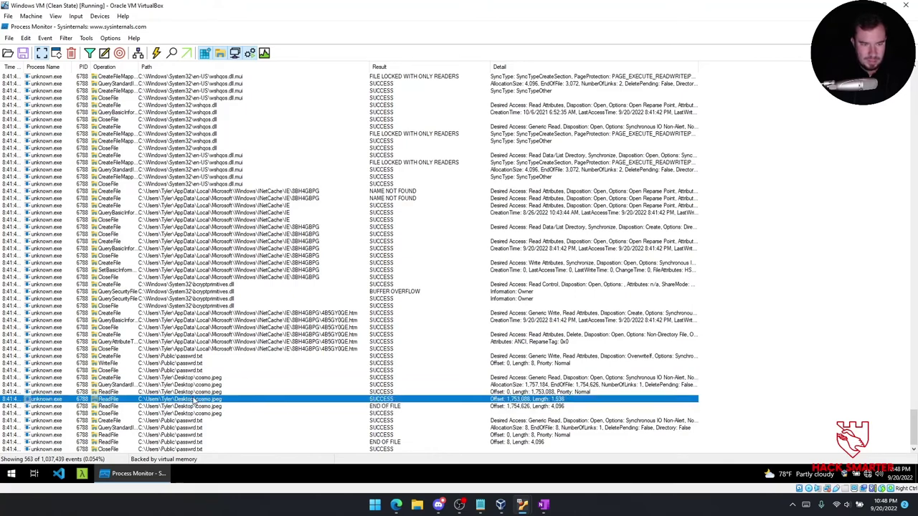
Inspect the passwrd.txt query, open and write events, ending on the CreateFile that opens it for writing.
{"action": "left_click", "coordinate": [196, 428]}
{"action": "left_click", "coordinate": [195, 421]}
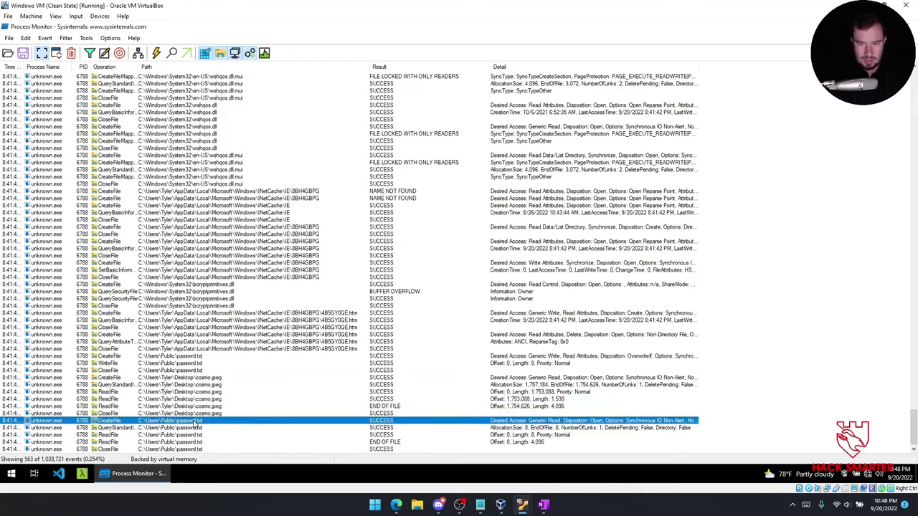
{"action": "left_click", "coordinate": [195, 442]}
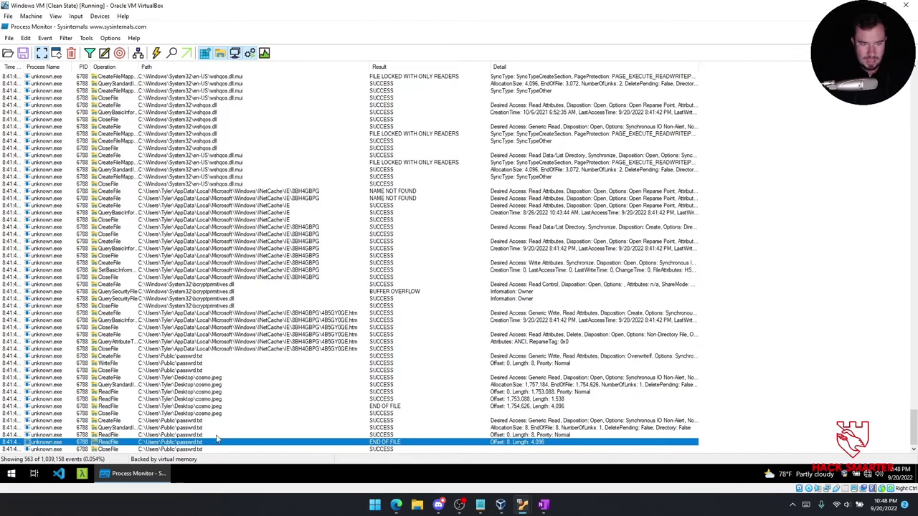
{"action": "left_click", "coordinate": [198, 378]}
{"action": "left_click", "coordinate": [200, 350]}
{"action": "left_click", "coordinate": [198, 364]}
{"action": "left_click", "coordinate": [198, 357]}
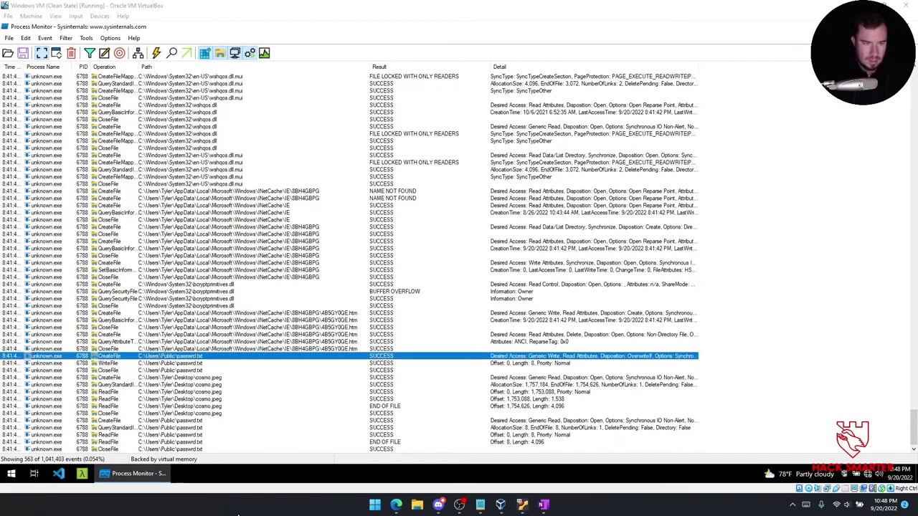
Snip the passwrd.txt and cosmo.jpeg event rows in Process Monitor.
{"action": "key", "text": "super+shift+s"}
{"action": "left_click_drag", "start_coordinate": [1, 350], "coordinate": [725, 454]}
{"action": "key", "text": "ctrl+c"}
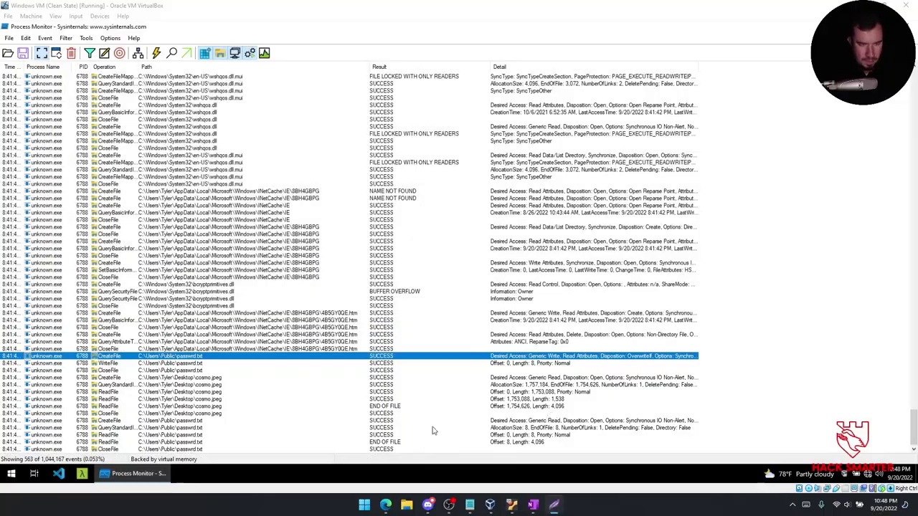
Note 'Exfiltrating cosmos.jpg with the file in passwrd.txt or something along those lines?' in OneNote above the pasted capture.
{"action": "left_click", "coordinate": [543, 504]}
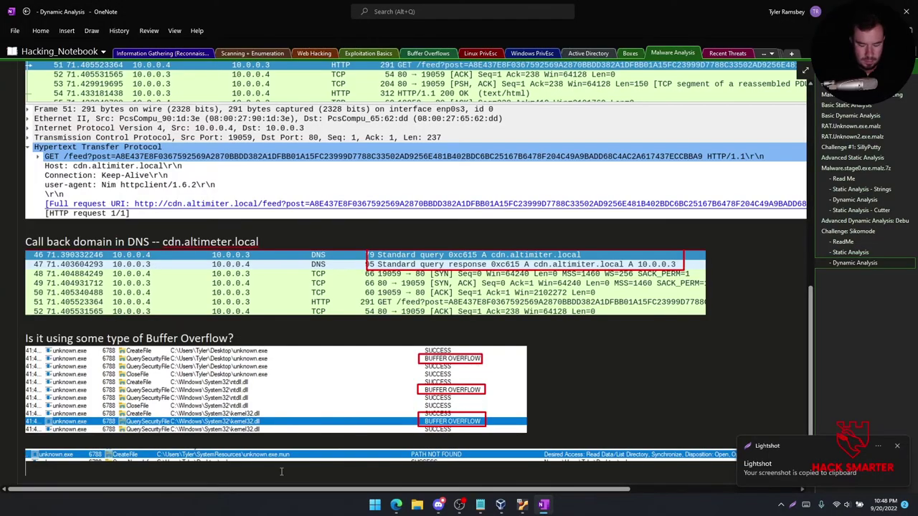
{"action": "type", "text": "Exfi"}
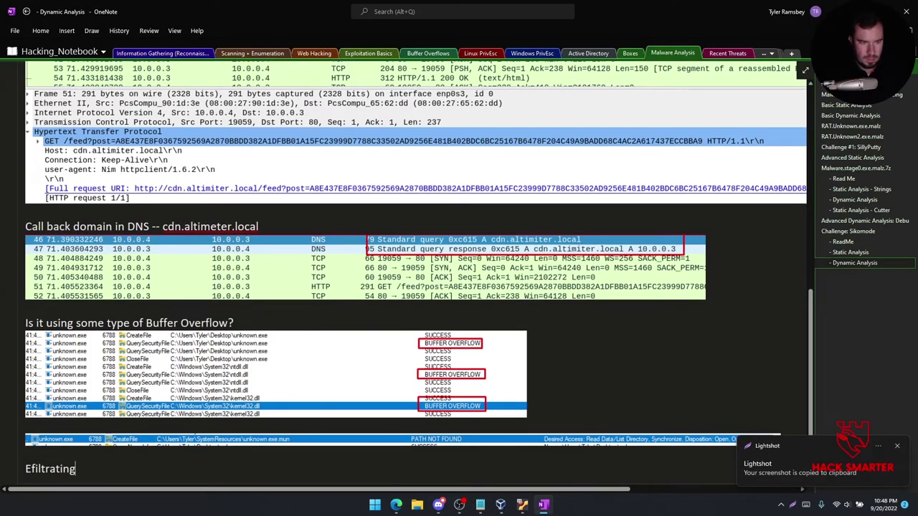
{"action": "type", "text": "ltrating cosmos.jpg with the fi"}
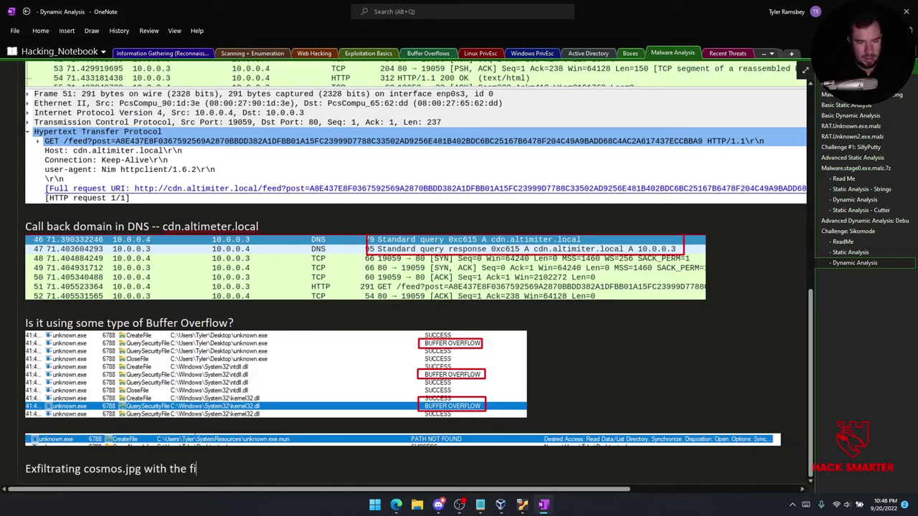
{"action": "type", "text": "le in passwrd.txt "}
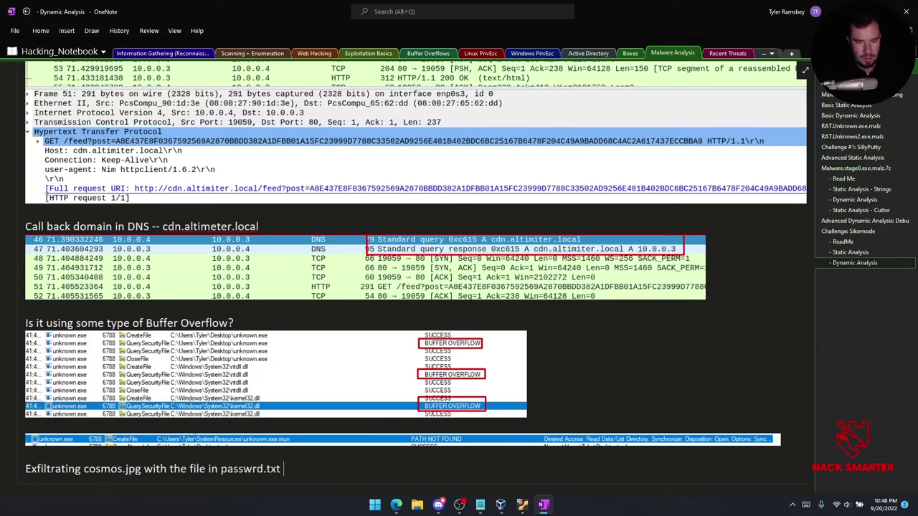
{"action": "type", "text": "or something along those lines?"}
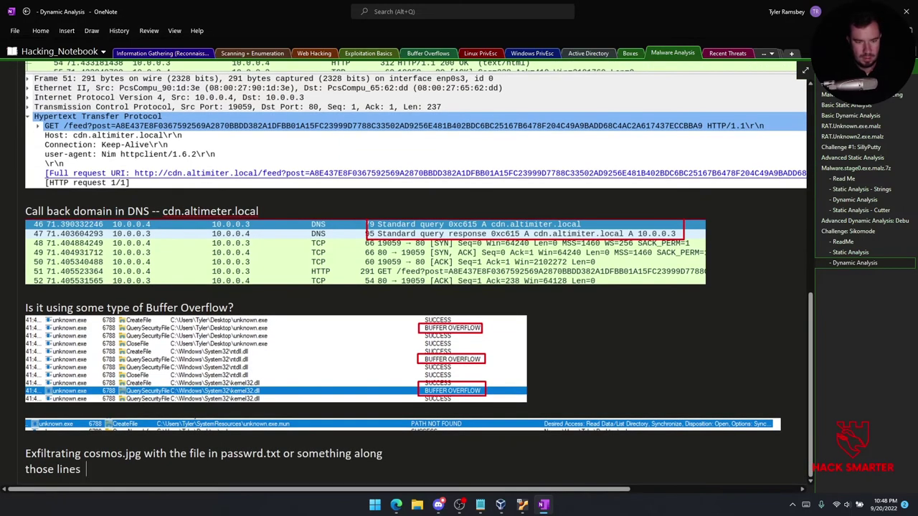
{"action": "key", "text": "Return"}
{"action": "key", "text": "ctrl+v"}
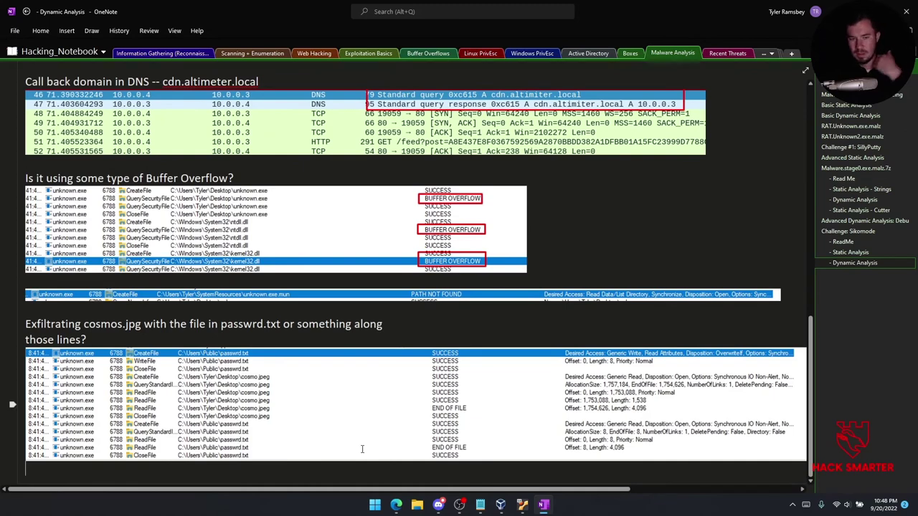
Open cosmo.jpeg from the VM desktop to view the cat photo, then close it.
{"action": "mouse_move", "coordinate": [518, 508]}
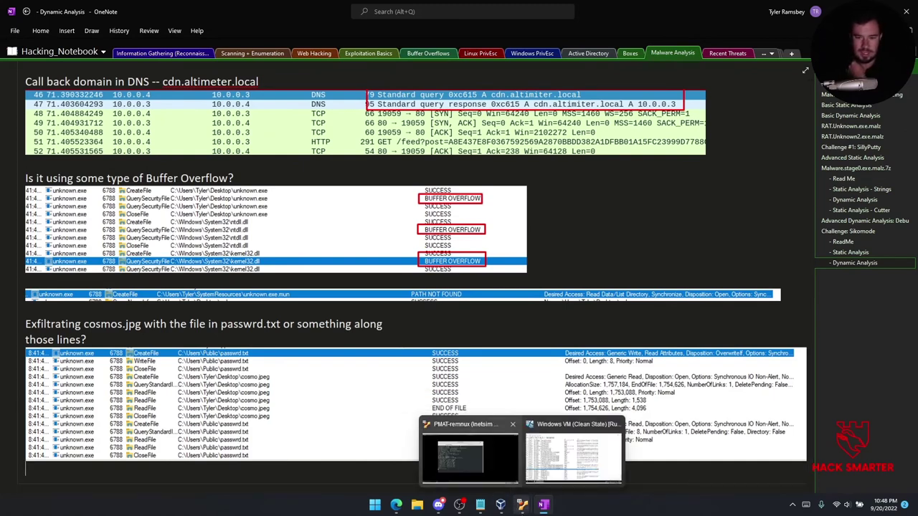
{"action": "left_click", "coordinate": [573, 456]}
{"action": "left_click", "coordinate": [137, 473]}
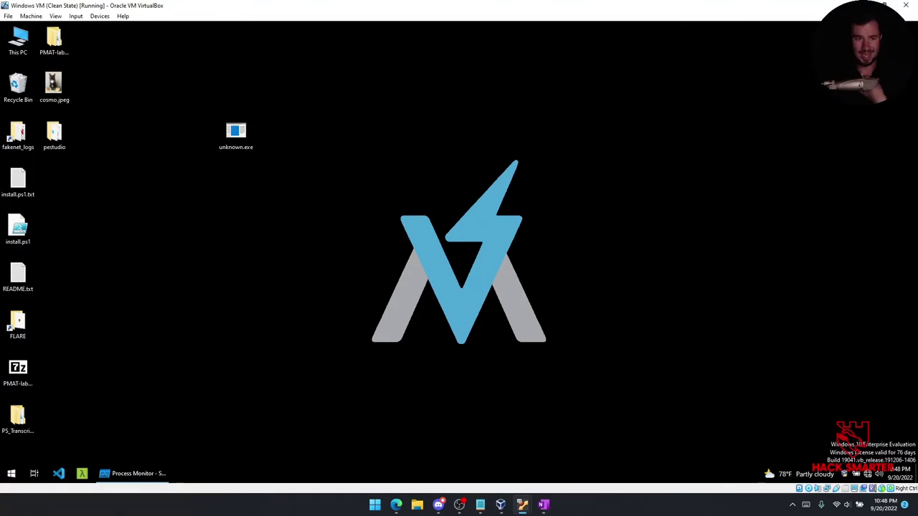
{"action": "double_click", "coordinate": [53, 86]}
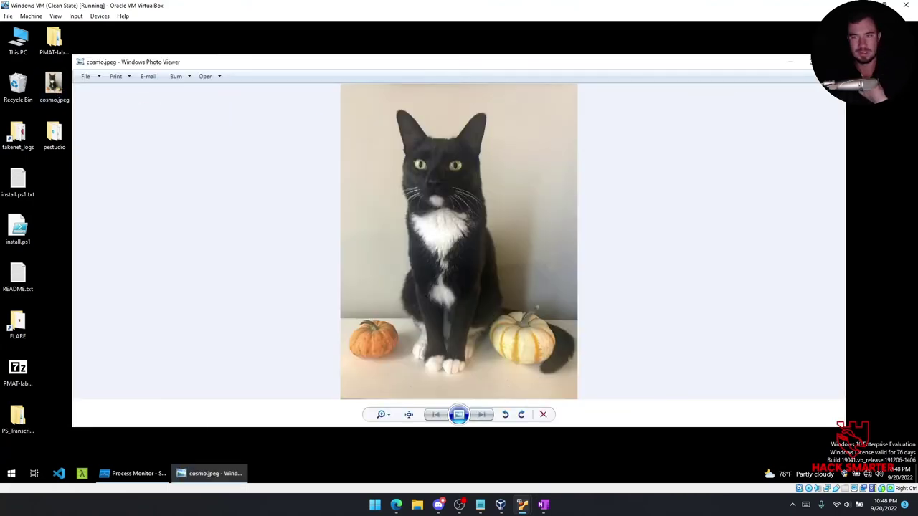
{"action": "key", "text": "alt+F4"}
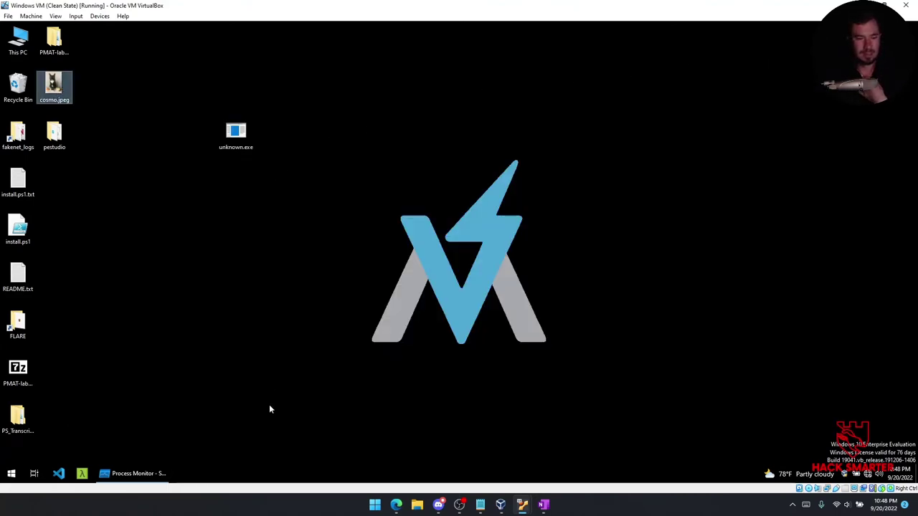
Restore Process Monitor on the passwrd.txt CloseFile event, then switch to the REMnux VM.
{"action": "left_click", "coordinate": [145, 475]}
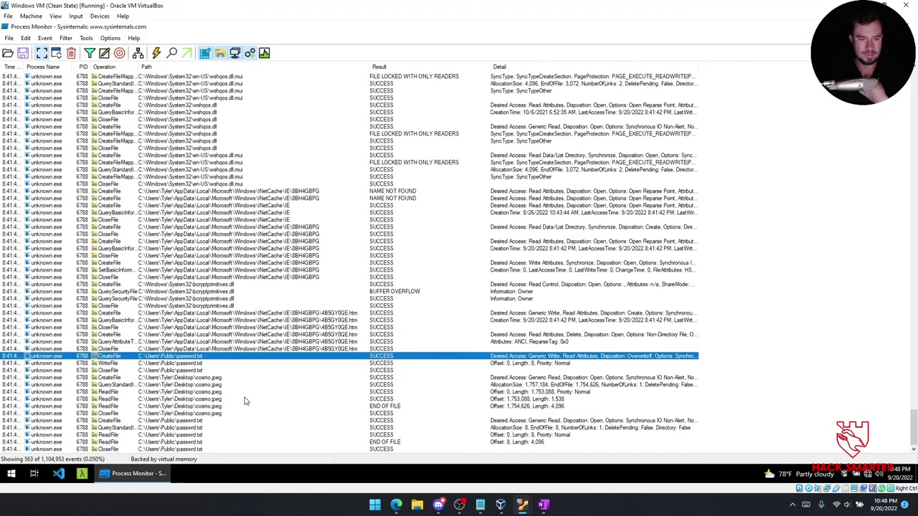
{"action": "left_click", "coordinate": [228, 372]}
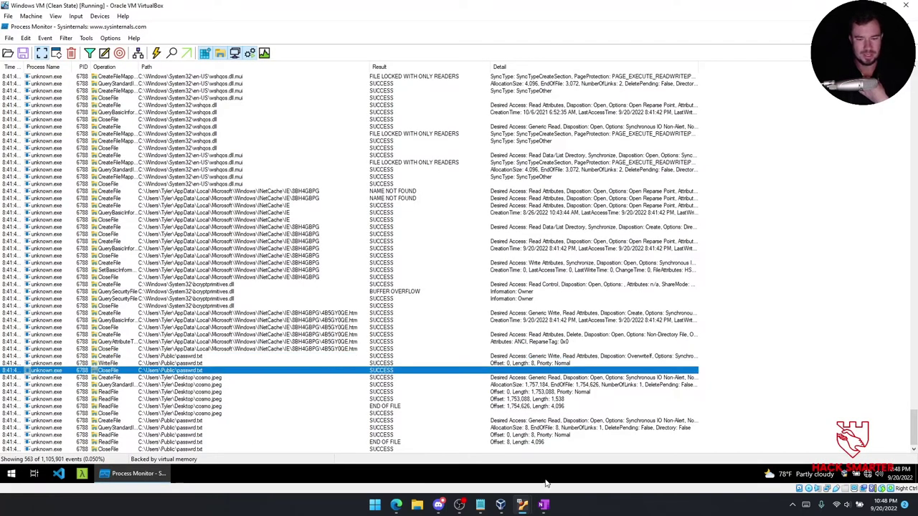
{"action": "mouse_move", "coordinate": [522, 504]}
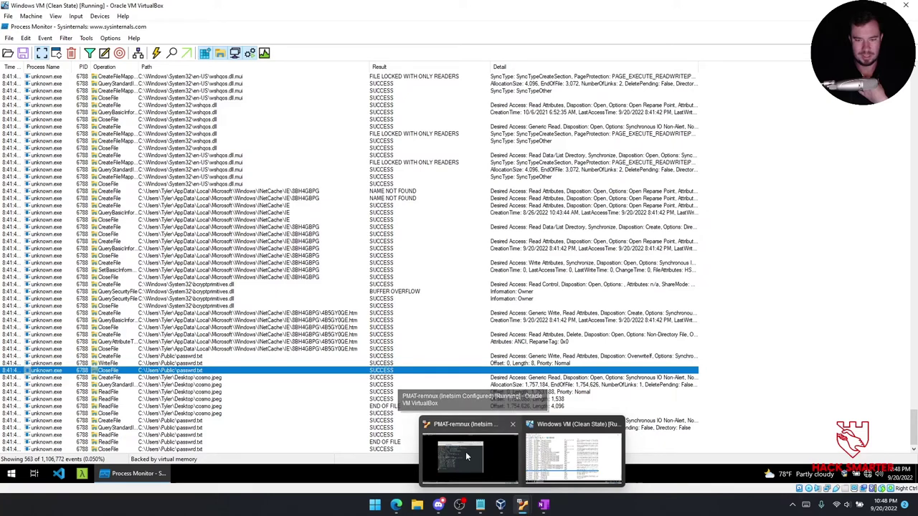
{"action": "left_click", "coordinate": [473, 462]}
In the Wireshark capture, step from the frame 9 DNS response to the first HTTP GET and its 200 OK.
{"action": "left_click", "coordinate": [180, 476]}
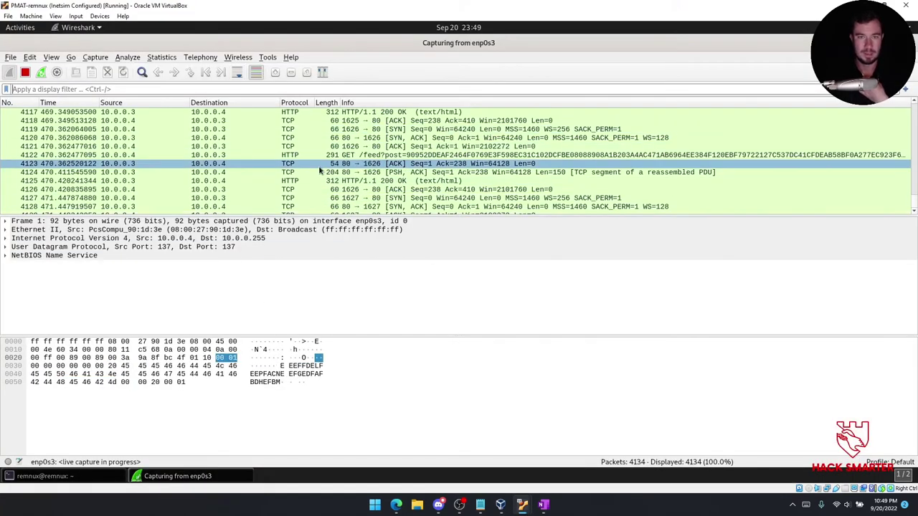
{"action": "scroll", "coordinate": [915, 195], "scroll_direction": "up", "scroll_amount": 6}
{"action": "left_click_drag", "start_coordinate": [914, 195], "coordinate": [915, 109]}
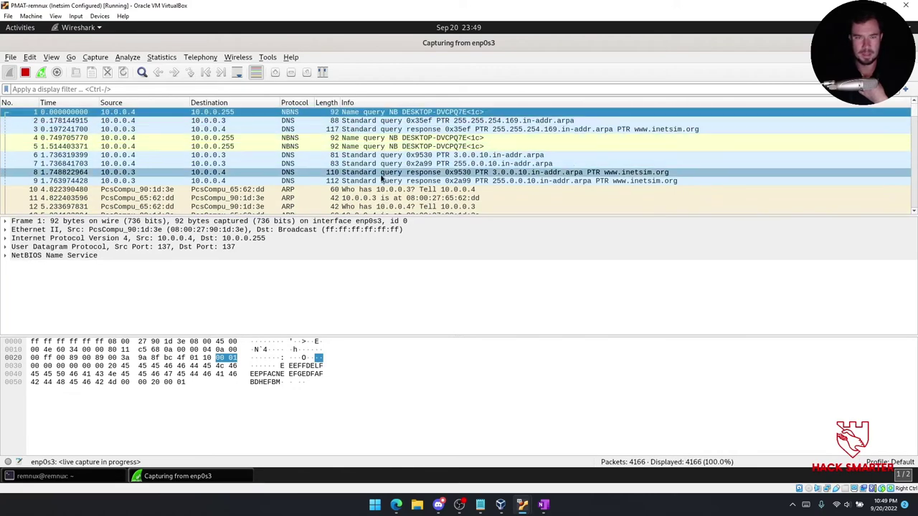
{"action": "left_click", "coordinate": [455, 181]}
{"action": "key", "text": "Down"}
{"action": "key", "text": "Down"}
{"action": "key", "text": "Down"}
{"action": "key", "text": "Down"}
{"action": "key", "text": "Down"}
{"action": "key", "text": "Down"}
{"action": "key", "text": "Down"}
{"action": "key", "text": "Down"}
{"action": "key", "text": "Down"}
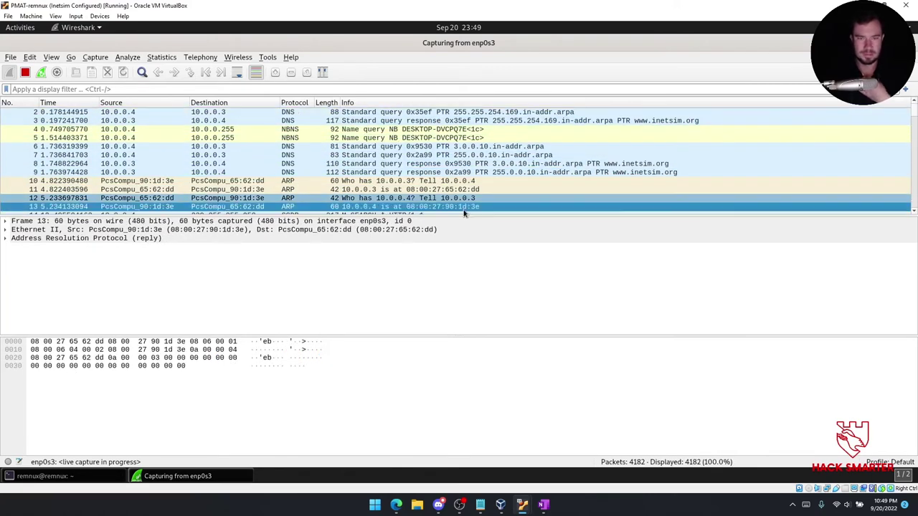
{"action": "key", "text": "Down"}
{"action": "key", "text": "Down"}
{"action": "key", "text": "Down"}
{"action": "key", "text": "Down"}
{"action": "key", "text": "Down"}
{"action": "key", "text": "Down"}
{"action": "key", "text": "Down"}
{"action": "key", "text": "Down"}
{"action": "key", "text": "Down"}
{"action": "key", "text": "Down"}
{"action": "key", "text": "Down"}
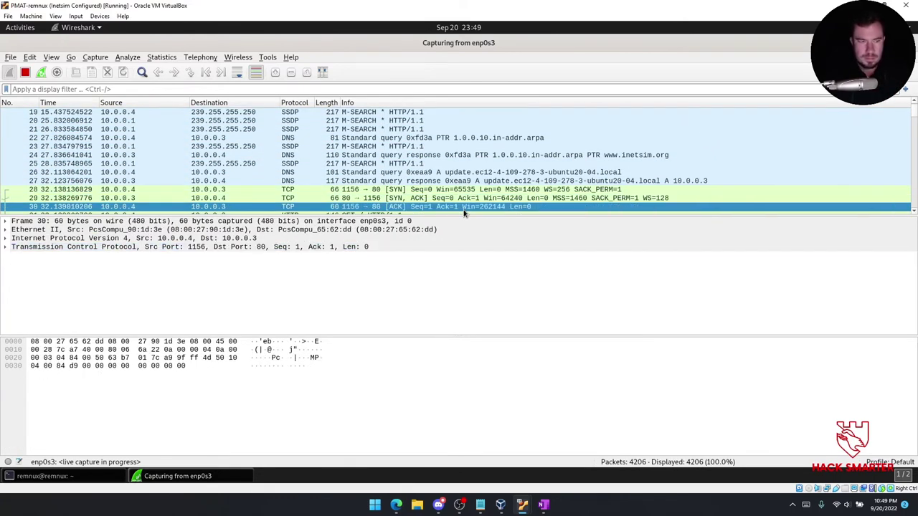
{"action": "key", "text": "Down"}
{"action": "key", "text": "Up"}
{"action": "key", "text": "Down"}
{"action": "key", "text": "Down"}
{"action": "key", "text": "Down"}
{"action": "key", "text": "Down"}
{"action": "key", "text": "Down"}
{"action": "key", "text": "Down"}
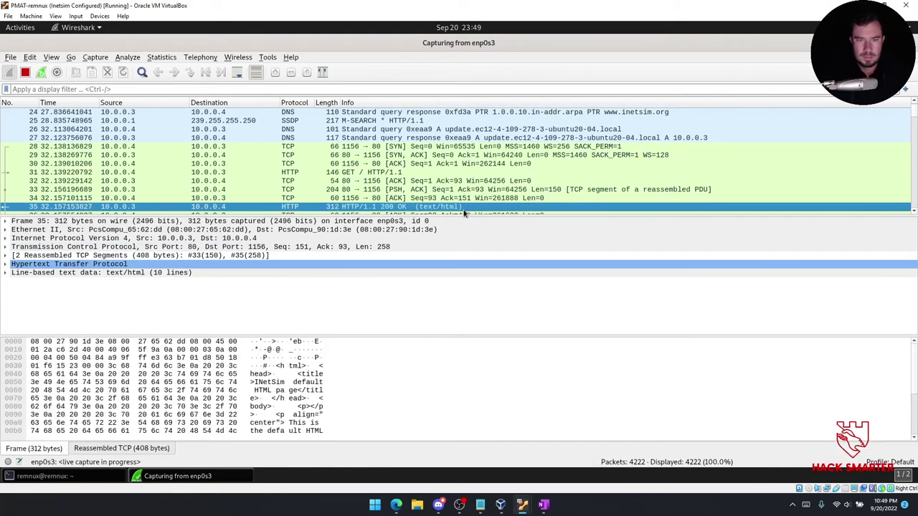
{"action": "key", "text": "Up"}
{"action": "key", "text": "Up"}
{"action": "key", "text": "Up"}
{"action": "key", "text": "Up"}
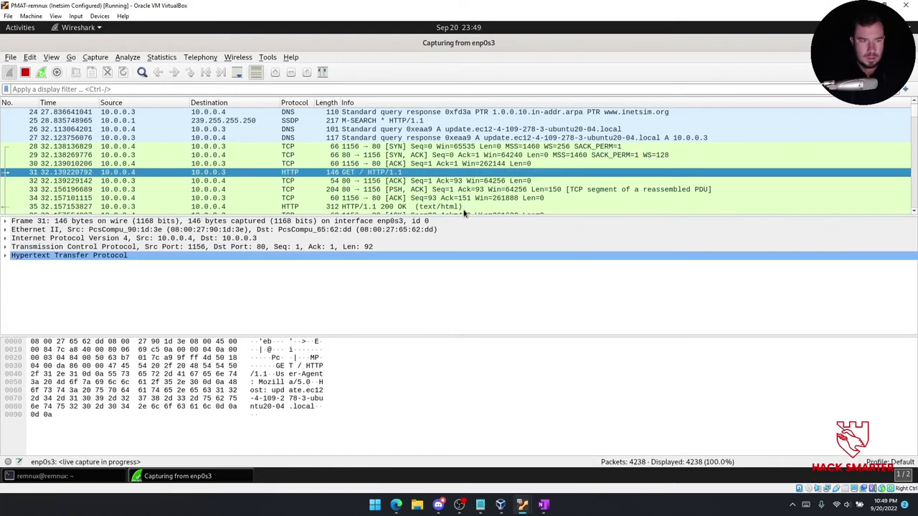
Expand the GET's HTTP details, then the DNS query for cdn.altimiter.local and its frame 44 response.
{"action": "left_click", "coordinate": [5, 256]}
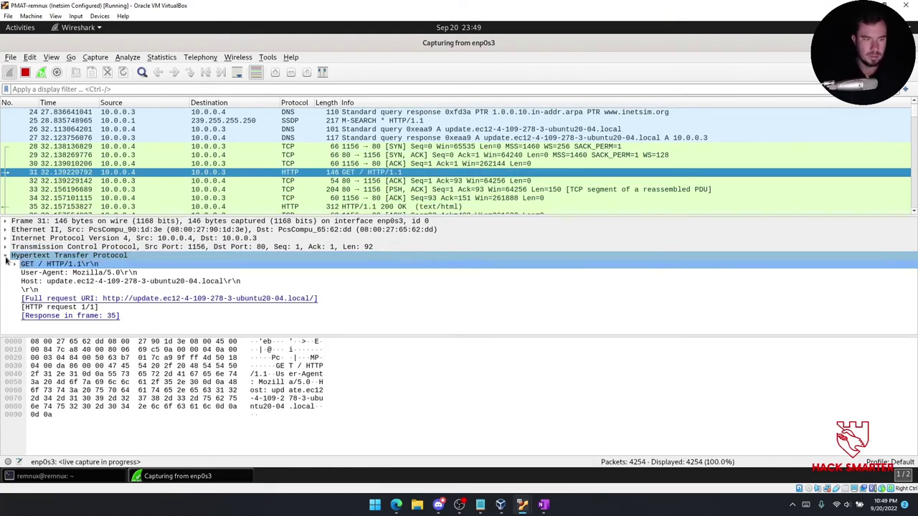
{"action": "left_click", "coordinate": [329, 195]}
{"action": "key", "text": "Down"}
{"action": "key", "text": "Down"}
{"action": "key", "text": "Down"}
{"action": "key", "text": "Down"}
{"action": "key", "text": "Down"}
{"action": "key", "text": "Down"}
{"action": "key", "text": "Down"}
{"action": "key", "text": "Down"}
{"action": "key", "text": "Down"}
{"action": "key", "text": "Down"}
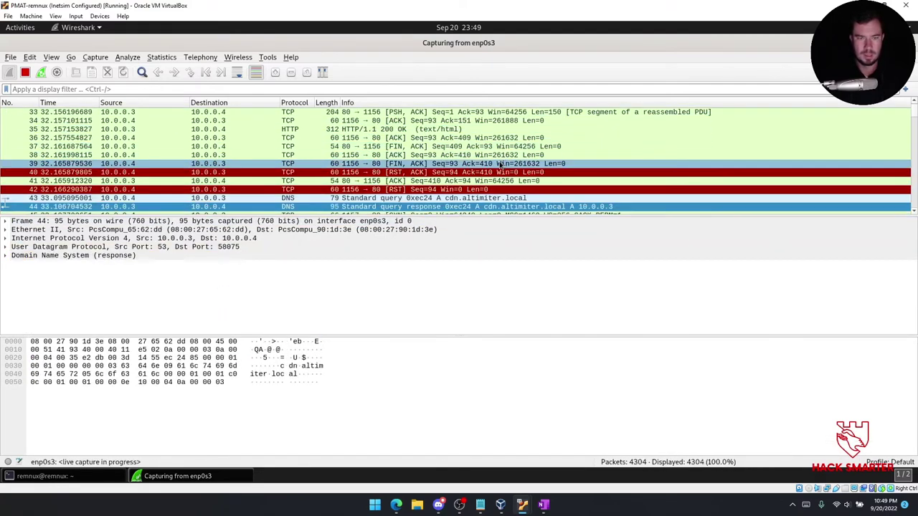
{"action": "key", "text": "Up"}
{"action": "left_click", "coordinate": [6, 258]}
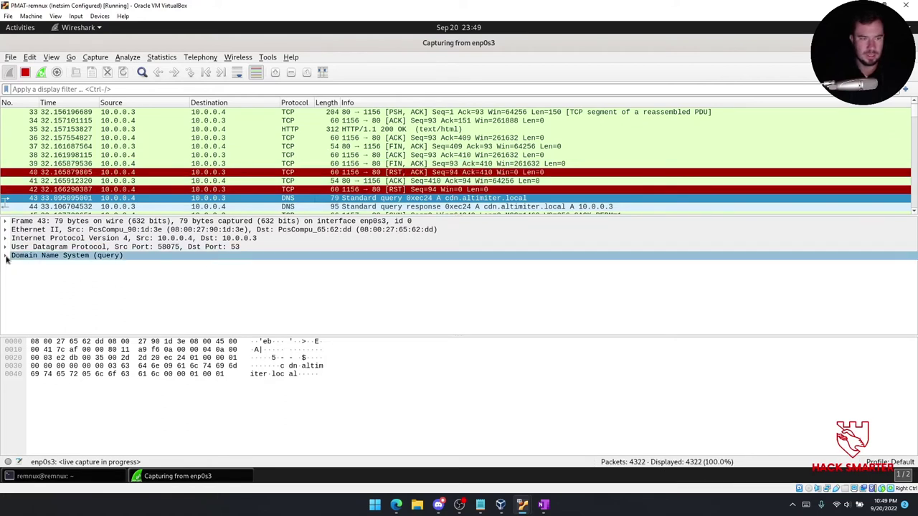
{"action": "left_click", "coordinate": [6, 257]}
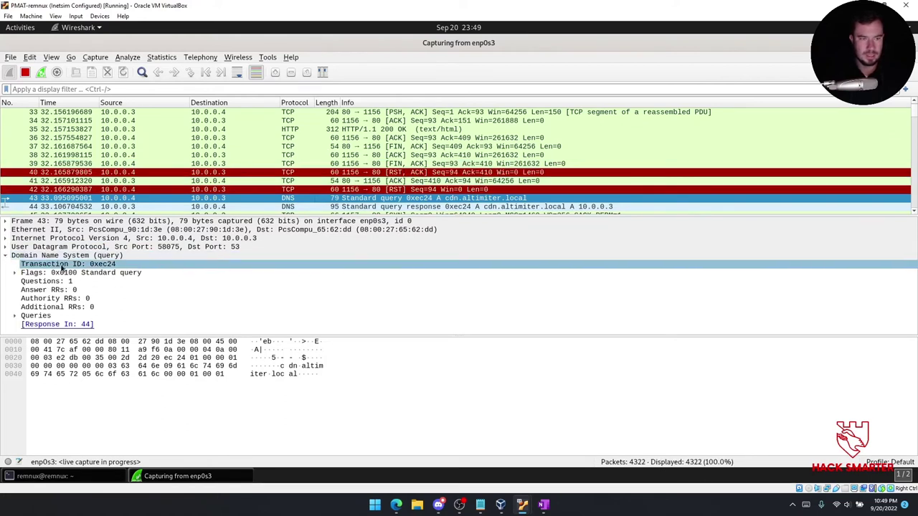
{"action": "left_click", "coordinate": [423, 208]}
{"action": "scroll", "coordinate": [253, 180], "scroll_direction": "down", "scroll_amount": 2}
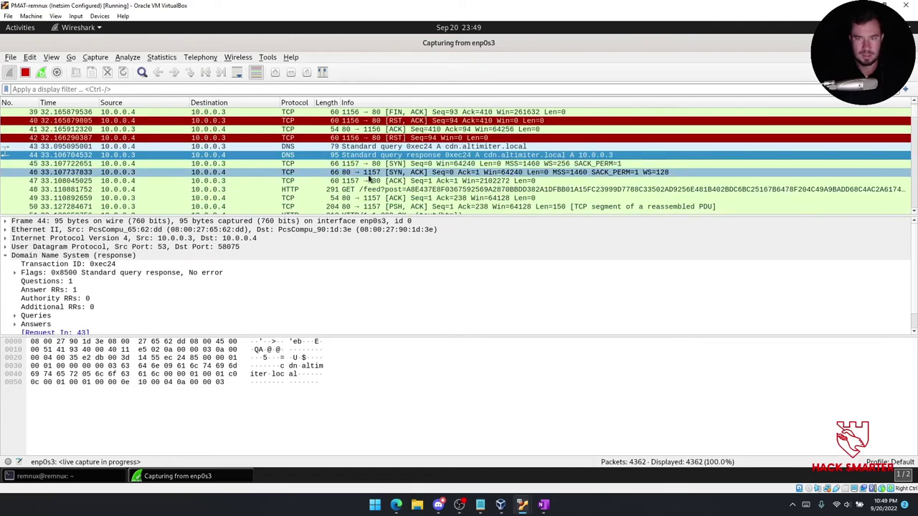
Inspect the /feed GET requests in frames 48 and 56 and the 200 OK in frame 51.
{"action": "key", "text": "Down"}
{"action": "key", "text": "Down"}
{"action": "key", "text": "Down"}
{"action": "key", "text": "Down"}
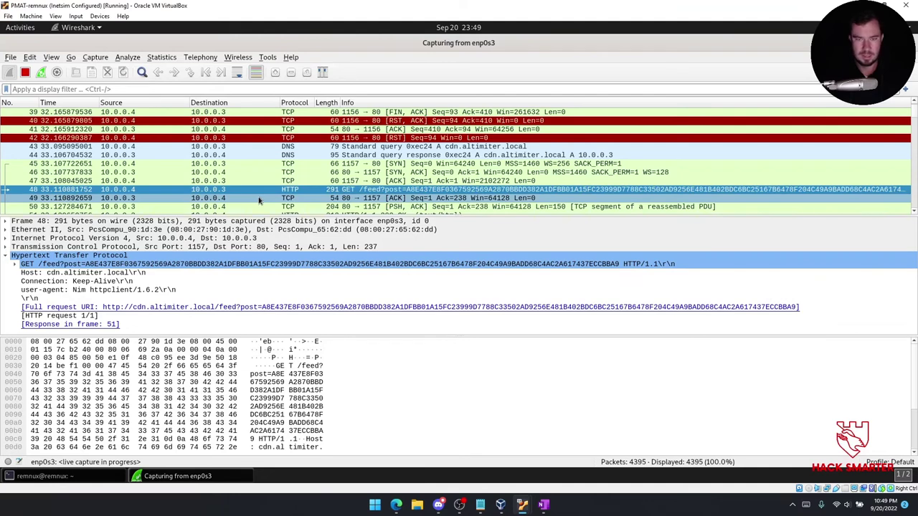
{"action": "key", "text": "Down"}
{"action": "key", "text": "Down"}
{"action": "key", "text": "Down"}
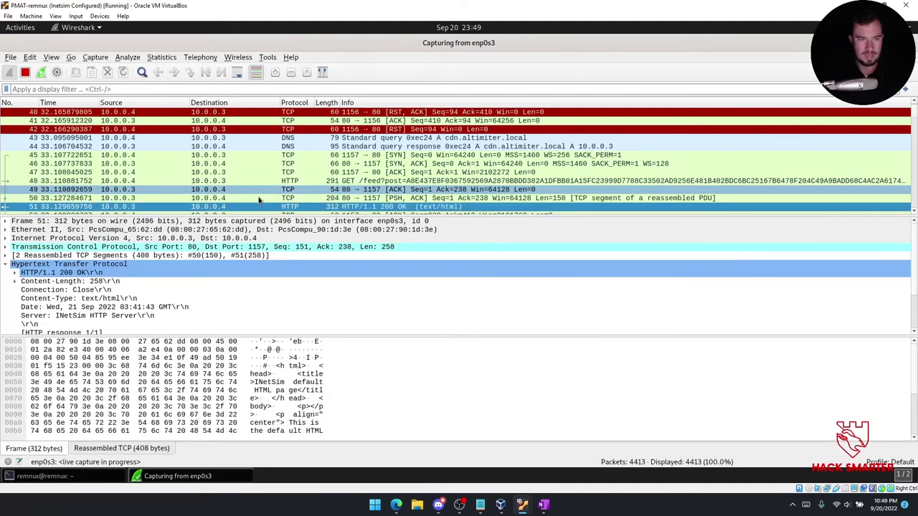
{"action": "scroll", "coordinate": [172, 244], "scroll_direction": "down", "scroll_amount": 2}
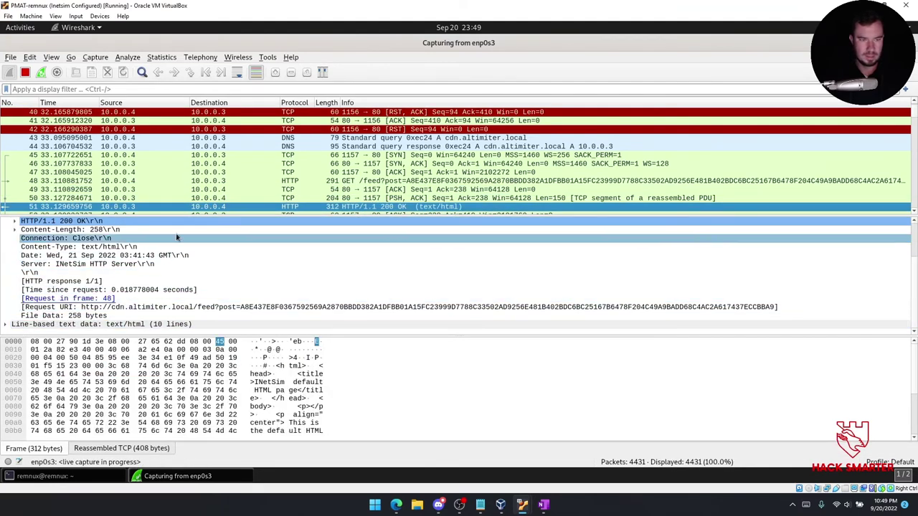
{"action": "key", "text": "Down"}
{"action": "key", "text": "Down"}
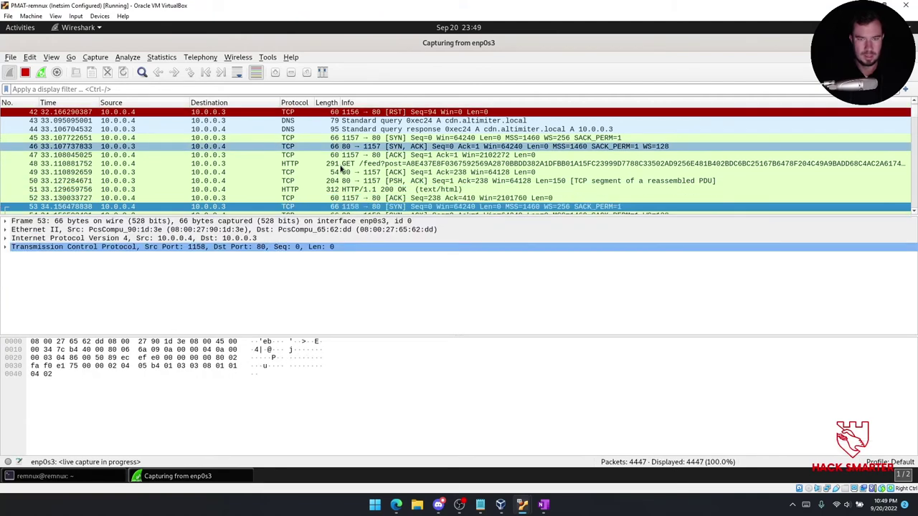
{"action": "key", "text": "Down"}
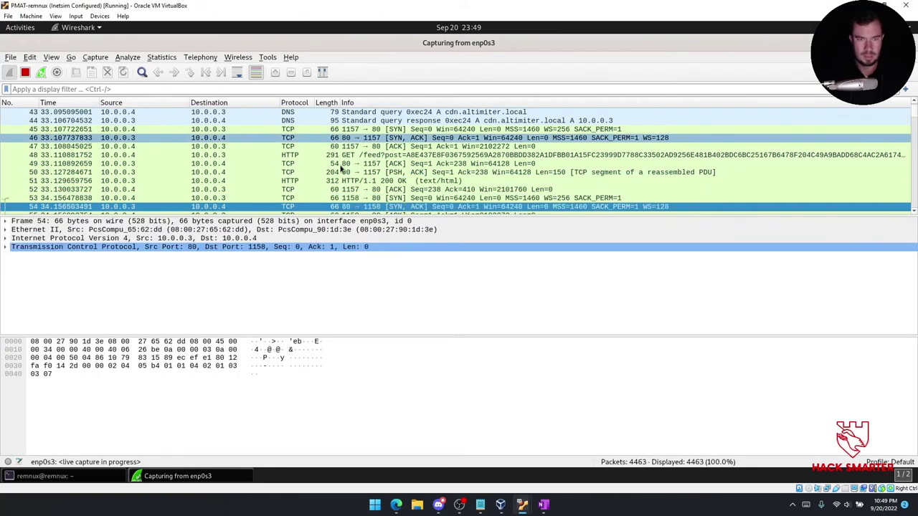
{"action": "key", "text": "Down"}
{"action": "key", "text": "Down"}
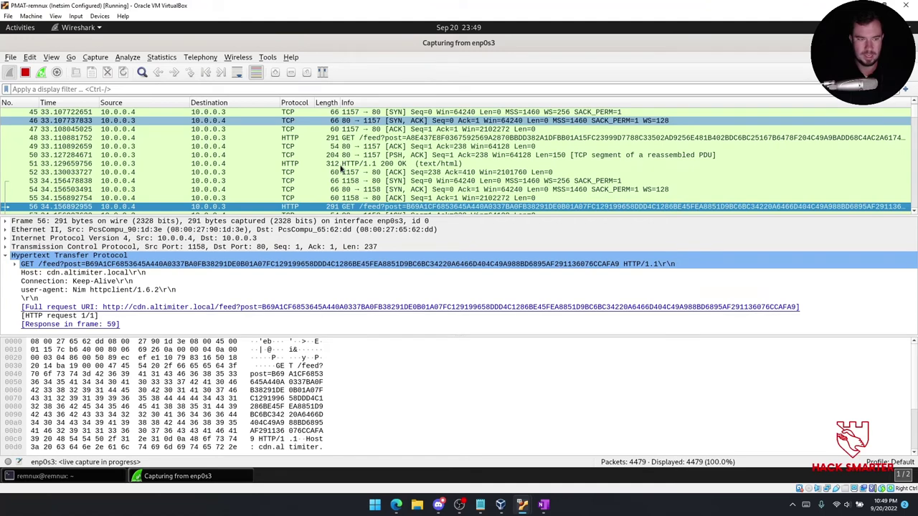
{"action": "key", "text": "Down"}
{"action": "key", "text": "Down"}
{"action": "key", "text": "Down"}
{"action": "key", "text": "Down"}
{"action": "key", "text": "Down"}
{"action": "key", "text": "Down"}
{"action": "key", "text": "Down"}
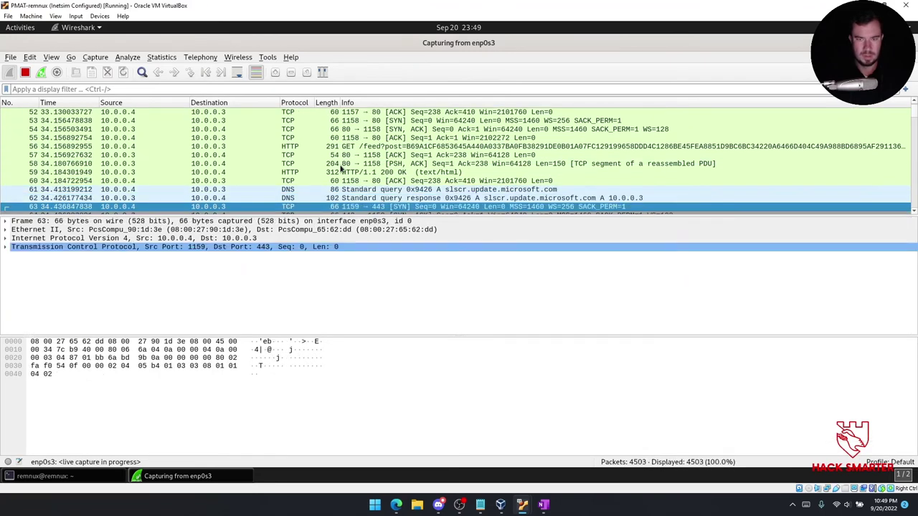
Inspect the TLS handshake: Client Hello, Server Hello and Client Key Exchange (frames 64–69).
{"action": "key", "text": "Down"}
{"action": "key", "text": "Down"}
{"action": "key", "text": "Down"}
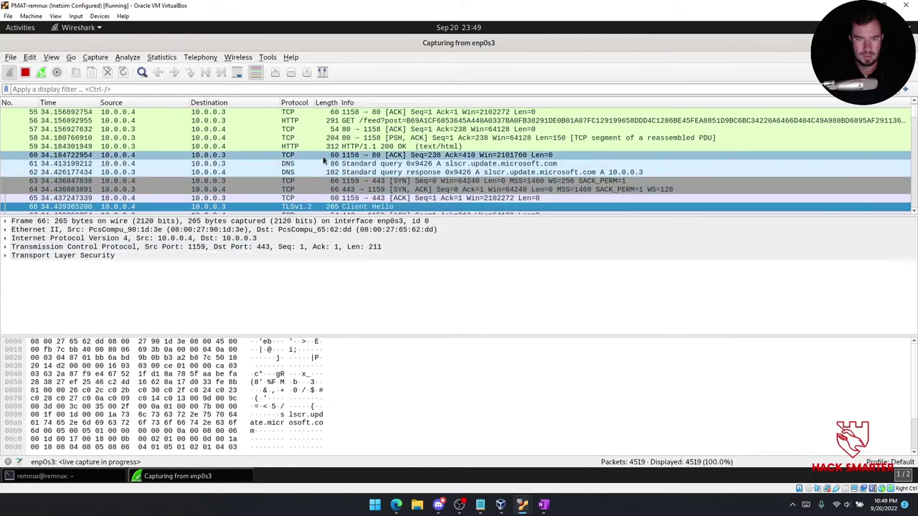
{"action": "key", "text": "Up"}
{"action": "key", "text": "Up"}
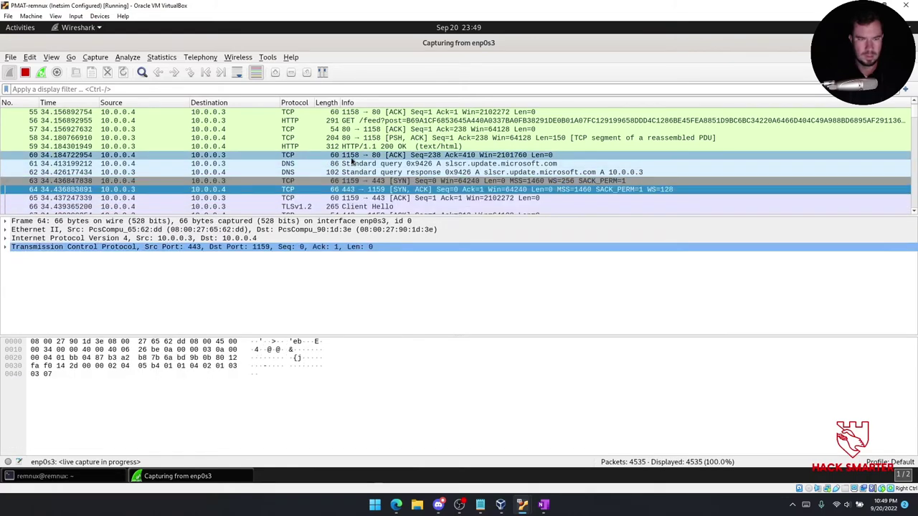
{"action": "key", "text": "Down"}
{"action": "key", "text": "Down"}
{"action": "key", "text": "Down"}
{"action": "key", "text": "Down"}
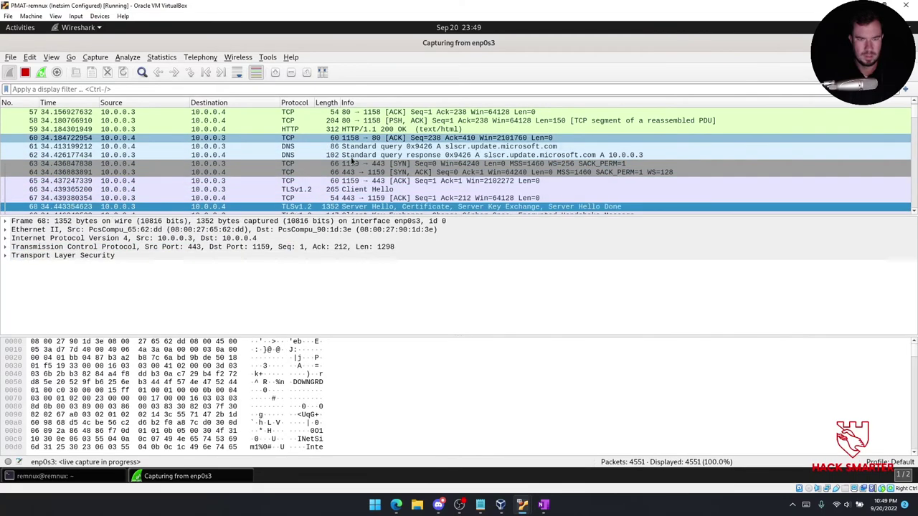
{"action": "key", "text": "Down"}
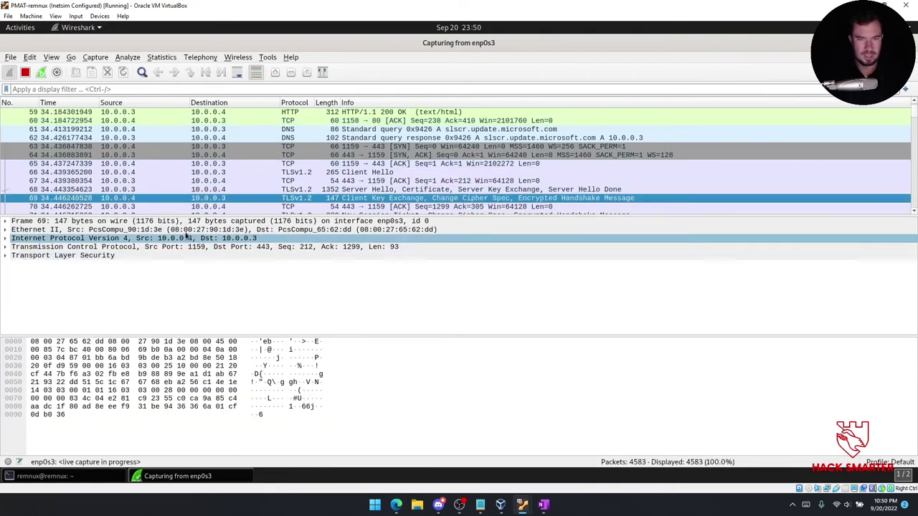
{"action": "key", "text": "Down"}
{"action": "key", "text": "Down"}
{"action": "key", "text": "Down"}
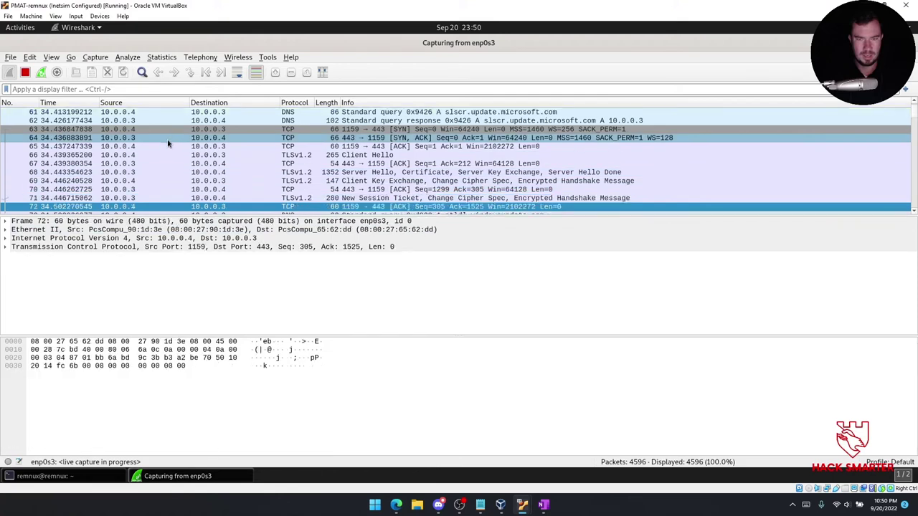
Step through the DNS query and response for ctldl.windowsupdate.com and the following HTTP exchange packets.
{"action": "key", "text": "Down"}
{"action": "key", "text": "Up"}
{"action": "key", "text": "Down"}
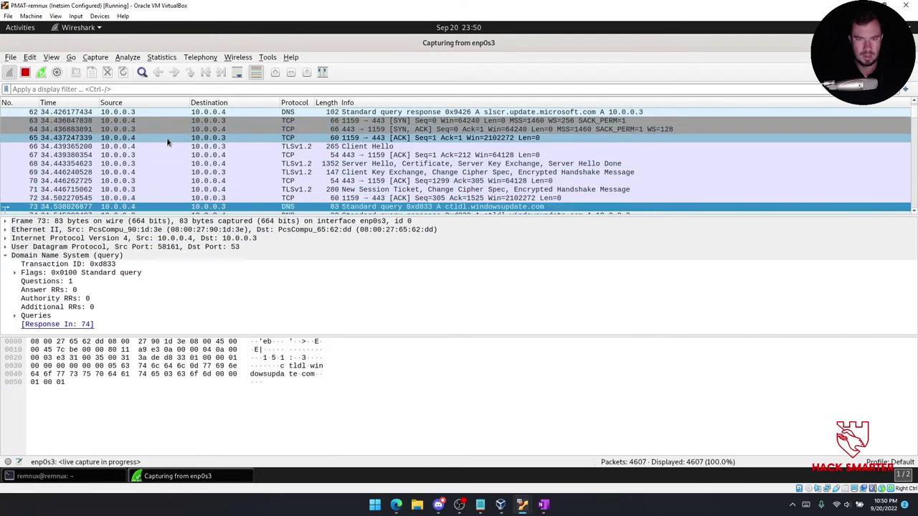
{"action": "key", "text": "Down"}
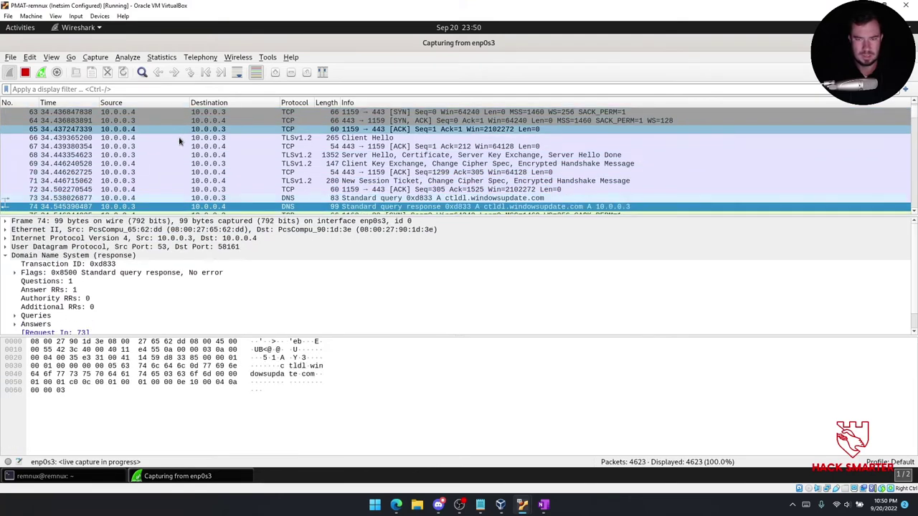
{"action": "key", "text": "Down"}
{"action": "key", "text": "Down"}
{"action": "key", "text": "Down"}
{"action": "key", "text": "Down"}
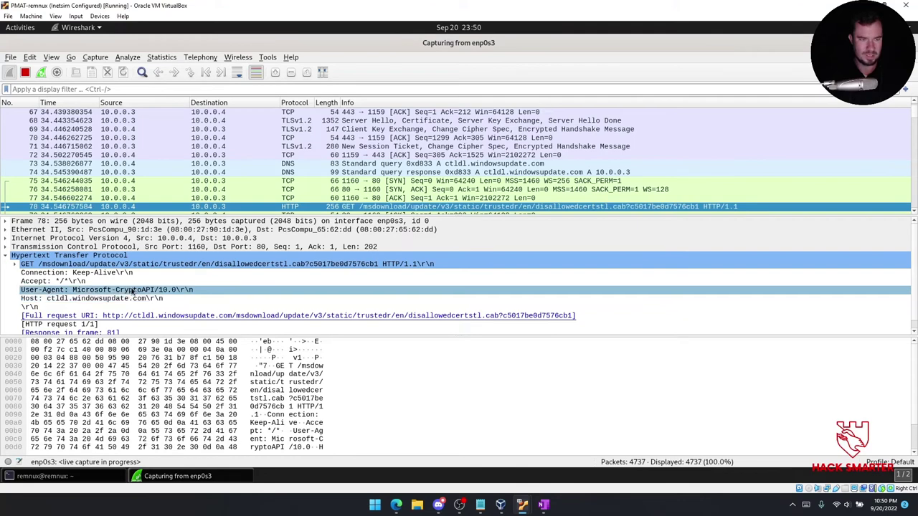
{"action": "key", "text": "Down"}
{"action": "key", "text": "Down"}
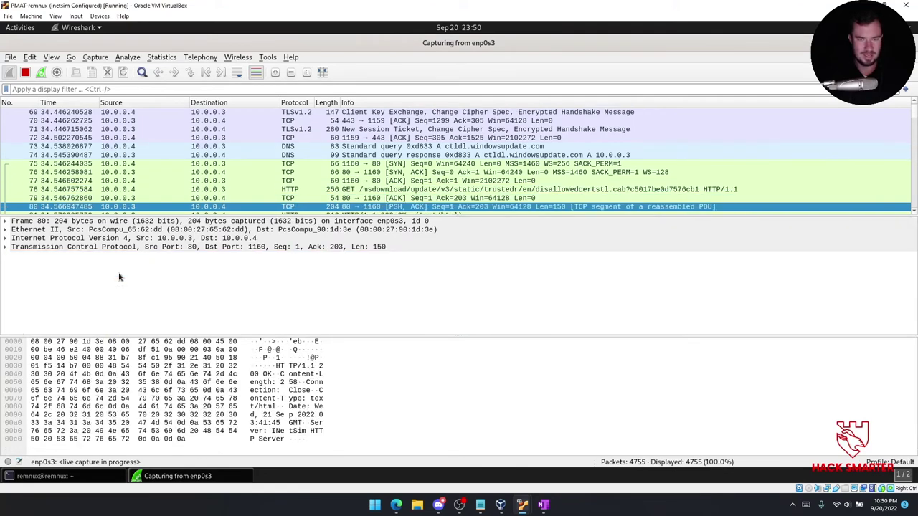
{"action": "key", "text": "Down"}
{"action": "key", "text": "Down"}
{"action": "key", "text": "Down"}
{"action": "key", "text": "Down"}
{"action": "key", "text": "Down"}
{"action": "key", "text": "Down"}
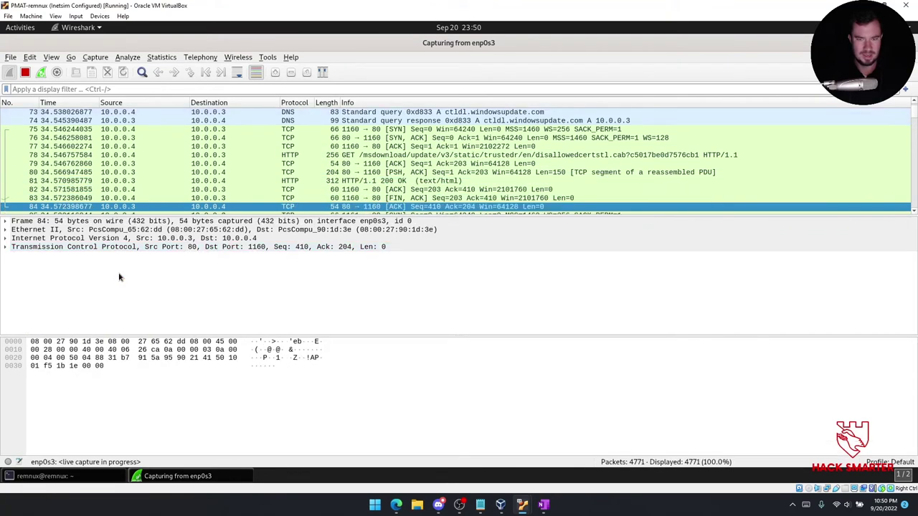
{"action": "key", "text": "Up"}
{"action": "key", "text": "Up"}
{"action": "key", "text": "Up"}
{"action": "key", "text": "Up"}
{"action": "key", "text": "Up"}
{"action": "key", "text": "Up"}
{"action": "key", "text": "Up"}
{"action": "key", "text": "Up"}
{"action": "key", "text": "Up"}
{"action": "key", "text": "Up"}
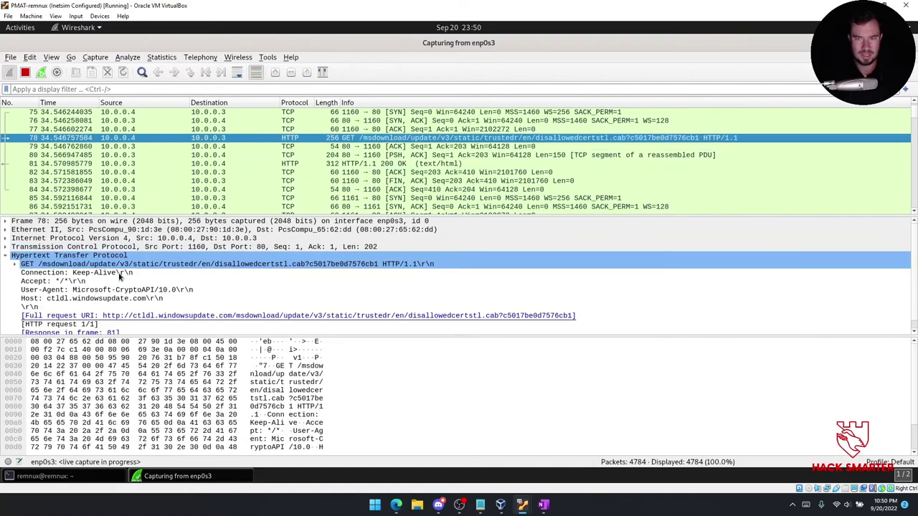
{"action": "key", "text": "Up"}
{"action": "key", "text": "Up"}
{"action": "key", "text": "Up"}
{"action": "key", "text": "Up"}
{"action": "key", "text": "Up"}
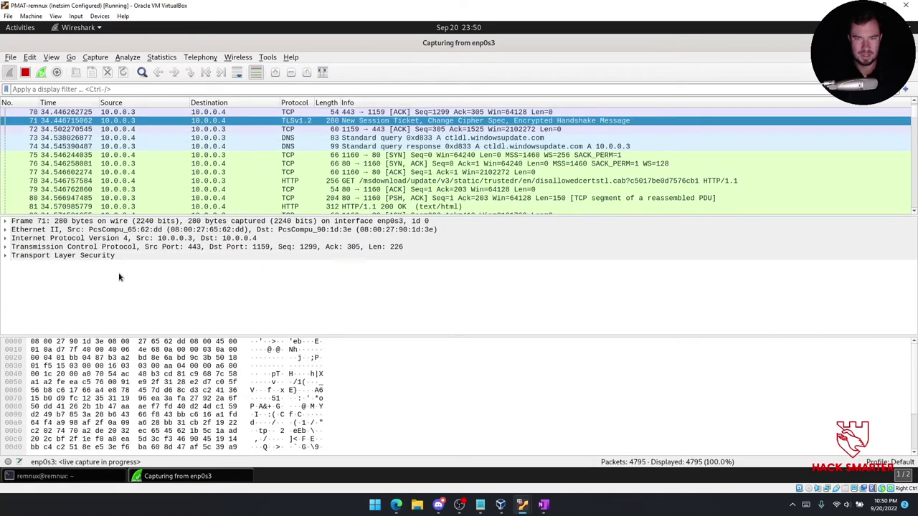
{"action": "key", "text": "Down"}
{"action": "key", "text": "Down"}
{"action": "key", "text": "Down"}
Examine the DNS response header, then the frame 78 HTTP GET for disallowedcertstl.cab with Microsoft-CryptoAPI/10.0.
{"action": "left_click", "coordinate": [120, 274]}
{"action": "key", "text": "Down"}
{"action": "key", "text": "Down"}
{"action": "key", "text": "Down"}
{"action": "key", "text": "ctrl+Down"}
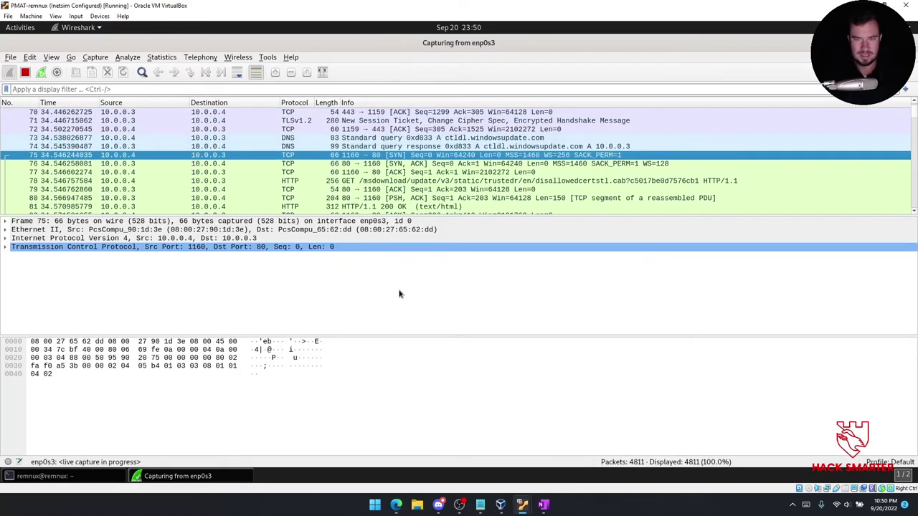
{"action": "key", "text": "ctrl+Down"}
{"action": "key", "text": "ctrl+Down"}
{"action": "key", "text": "ctrl+Down"}
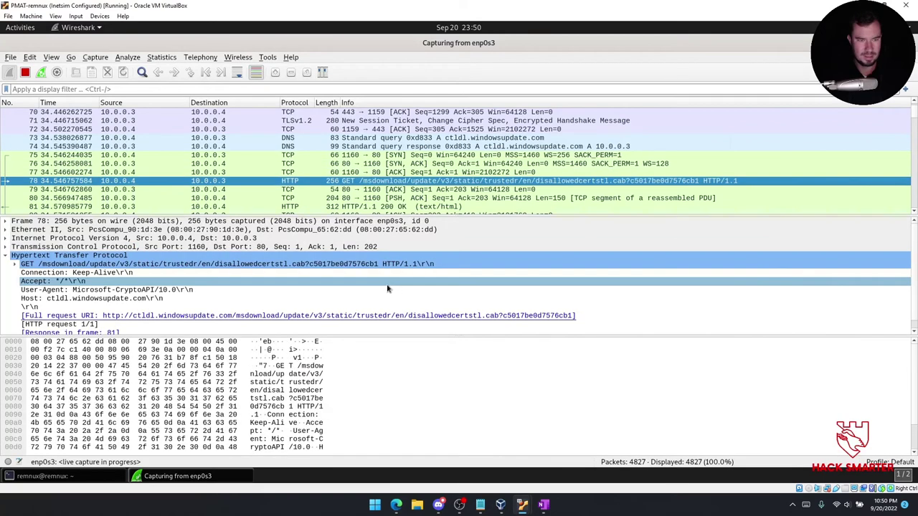
{"action": "scroll", "coordinate": [246, 308], "scroll_direction": "down", "scroll_amount": 1}
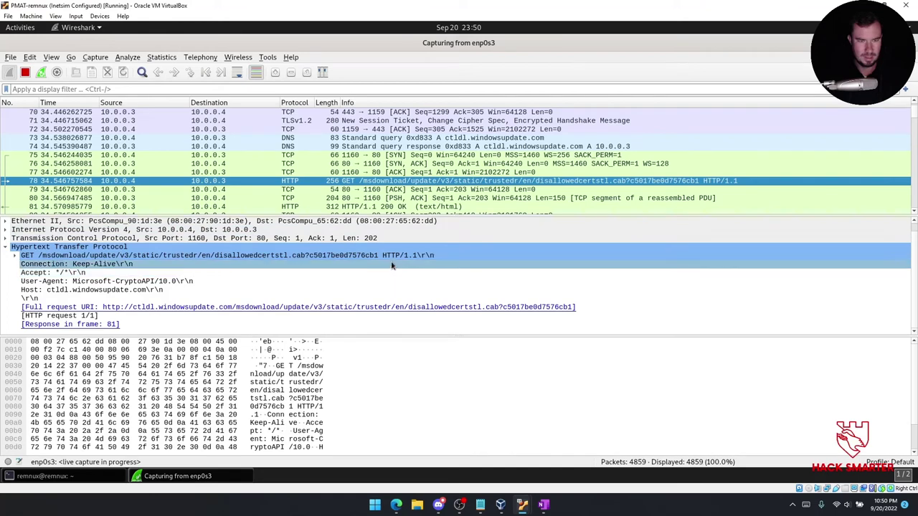
{"action": "scroll", "coordinate": [373, 272], "scroll_direction": "up", "scroll_amount": 1}
{"action": "scroll", "coordinate": [371, 279], "scroll_direction": "down", "scroll_amount": 1}
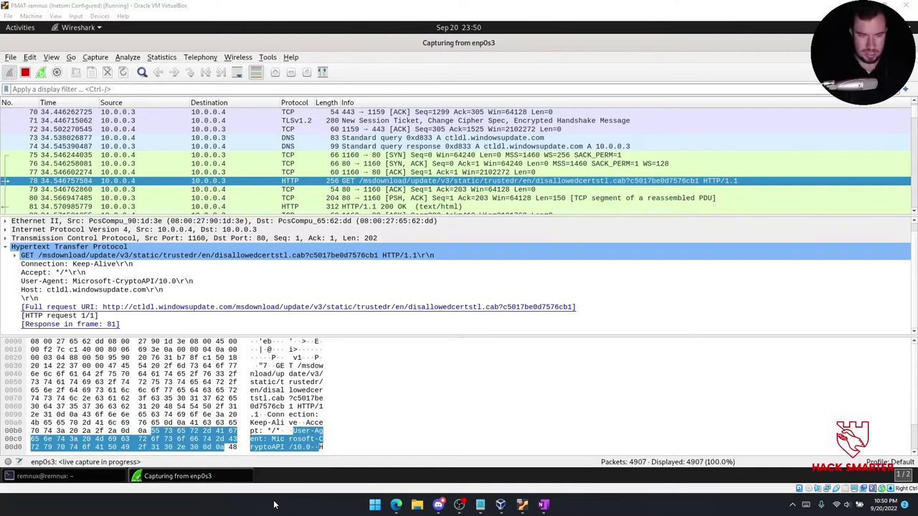
{"action": "key", "text": "super+shift+s"}
Snip the HTTP request details and note 'Using Microsoft CryptoAPI to encrypt the files/connection?' above it in OneNote.
{"action": "left_click_drag", "start_coordinate": [2, 236], "coordinate": [586, 330]}
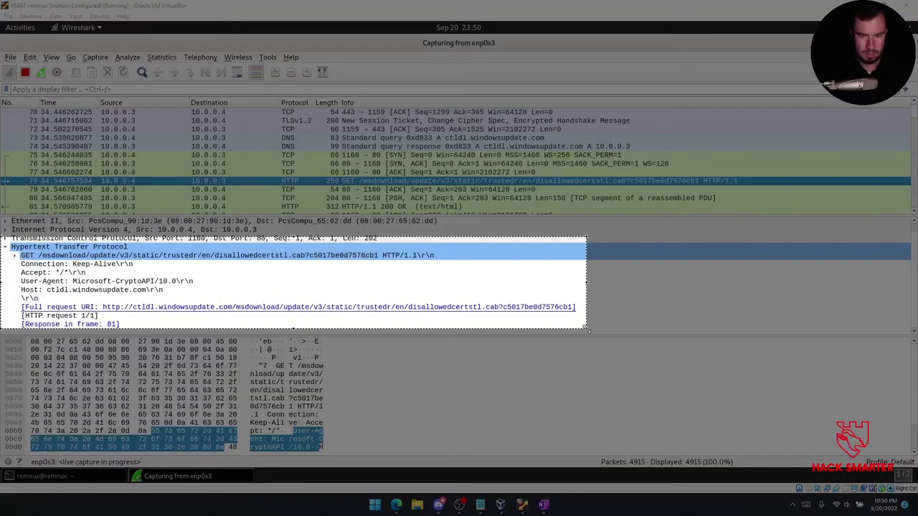
{"action": "key", "text": "ctrl+c"}
{"action": "key", "text": "alt+Tab"}
{"action": "scroll", "coordinate": [203, 395], "scroll_direction": "down", "scroll_amount": 2}
{"action": "scroll", "coordinate": [164, 399], "scroll_direction": "up", "scroll_amount": 2}
{"action": "scroll", "coordinate": [297, 438], "scroll_direction": "down", "scroll_amount": 1}
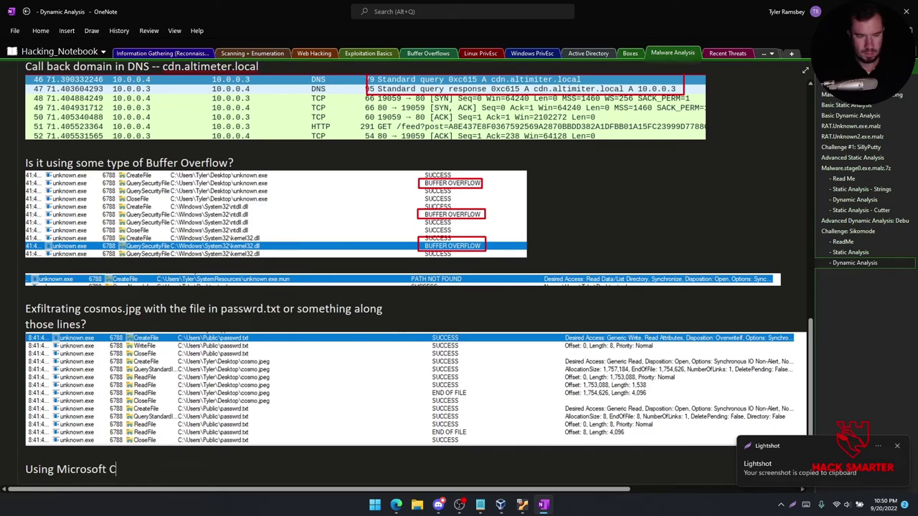
{"action": "type", "text": "API to encrypt the files/connection?"}
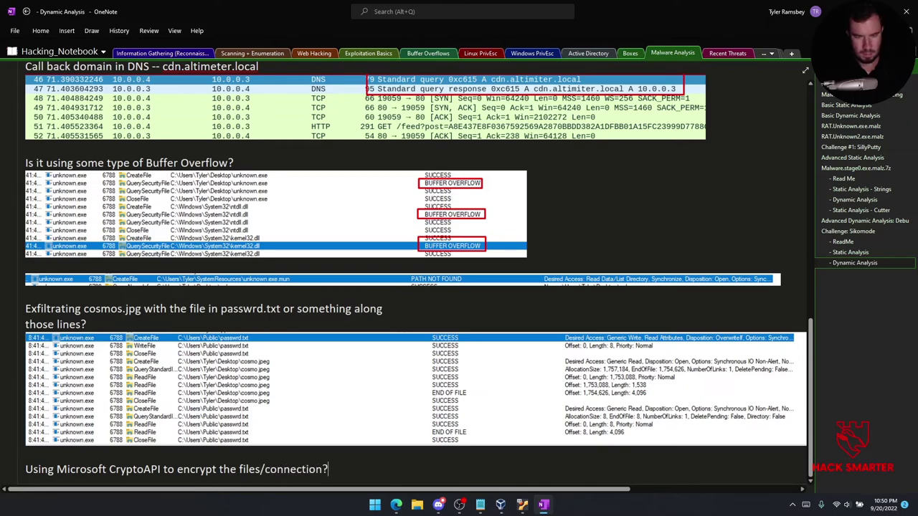
{"action": "key", "text": "Return"}
{"action": "key", "text": "ctrl+v"}
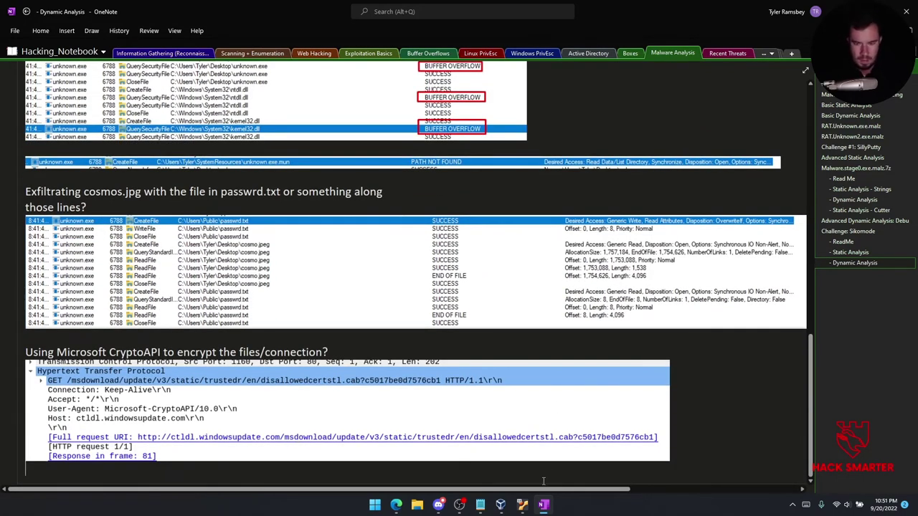
{"action": "left_click", "coordinate": [845, 243]}
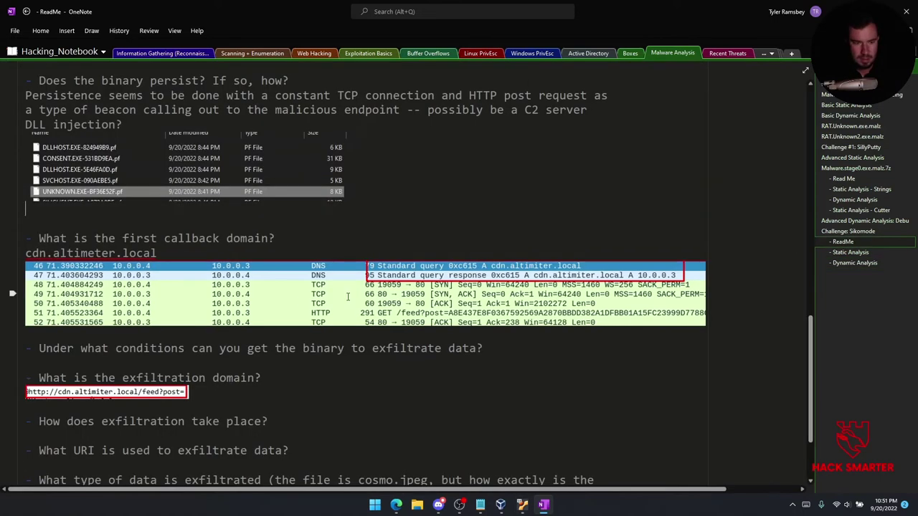
{"action": "scroll", "coordinate": [274, 396], "scroll_direction": "down", "scroll_amount": 2}
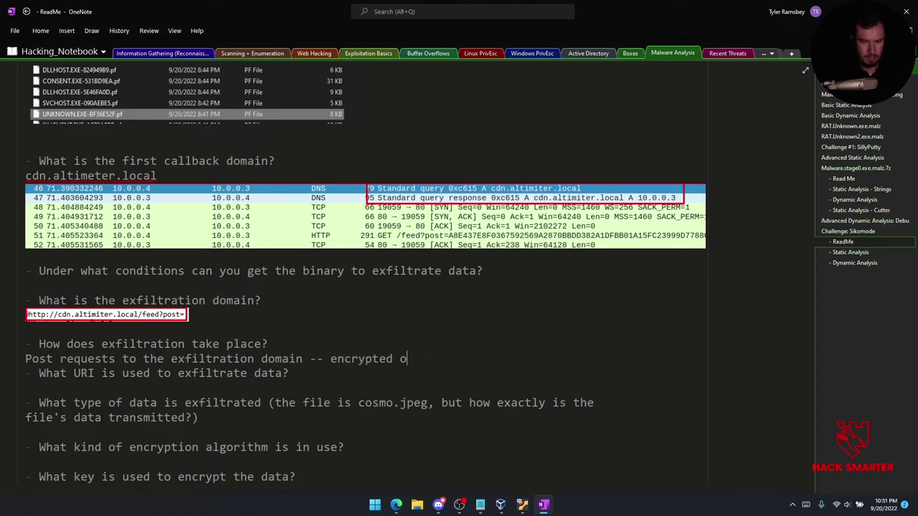
{"action": "key", "text": "Return"}
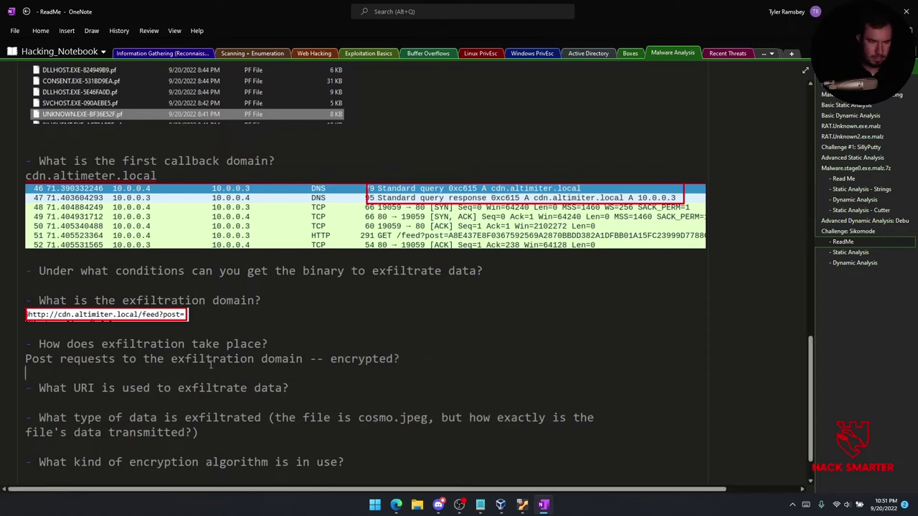
{"action": "key", "text": "Return"}
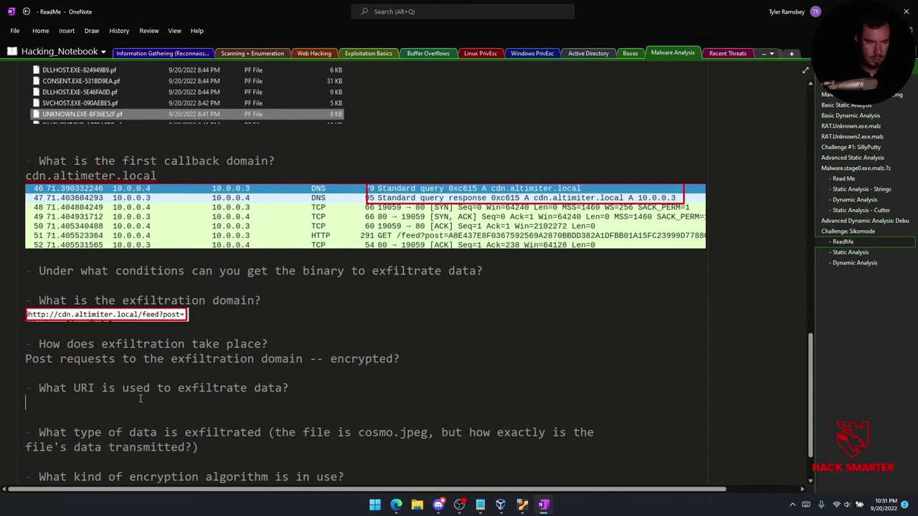
{"action": "left_click", "coordinate": [148, 314]}
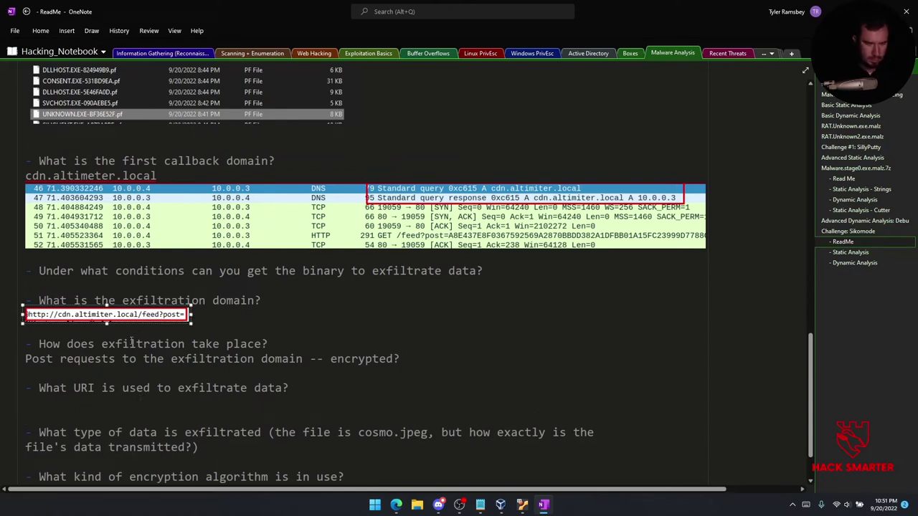
{"action": "left_click", "coordinate": [92, 400]}
{"action": "key", "text": "ctrl+v"}
{"action": "scroll", "coordinate": [143, 400], "scroll_direction": "down", "scroll_amount": 4}
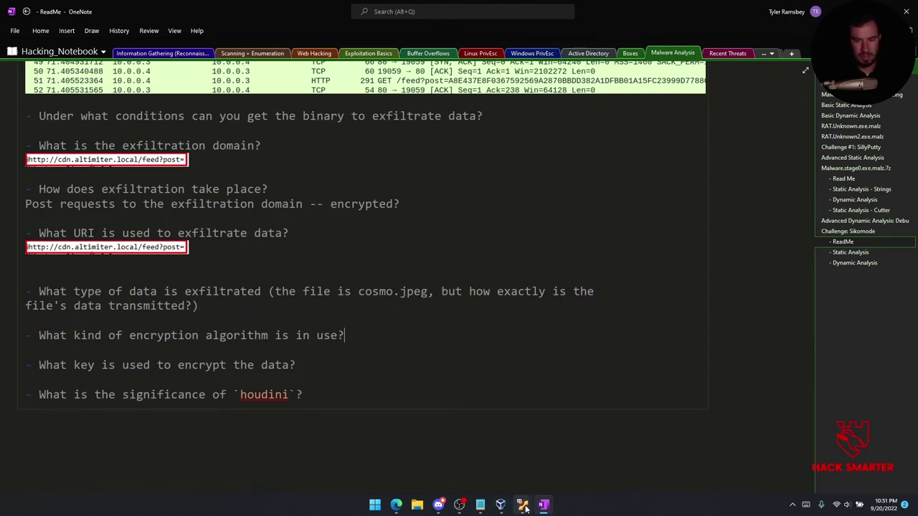
In the Wireshark capture, step back from TCP SYN packet 75 up to the HTTP 200 OK packet 59.
{"action": "mouse_move", "coordinate": [526, 506]}
{"action": "left_click", "coordinate": [469, 459]}
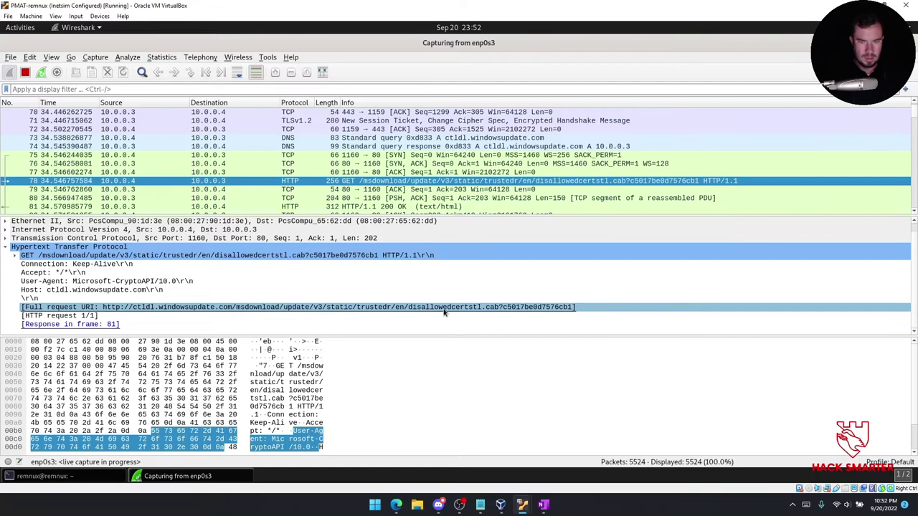
{"action": "left_click", "coordinate": [441, 156]}
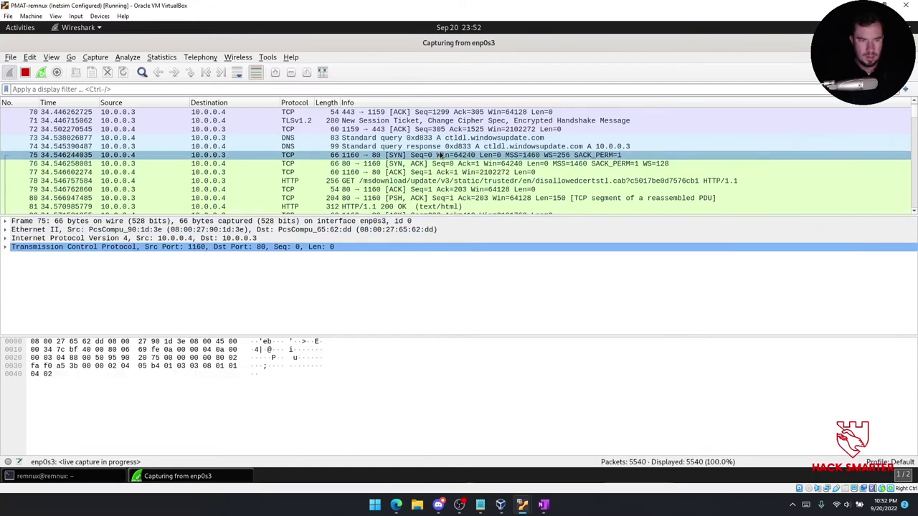
{"action": "key", "text": "Up"}
{"action": "left_click", "coordinate": [441, 156]}
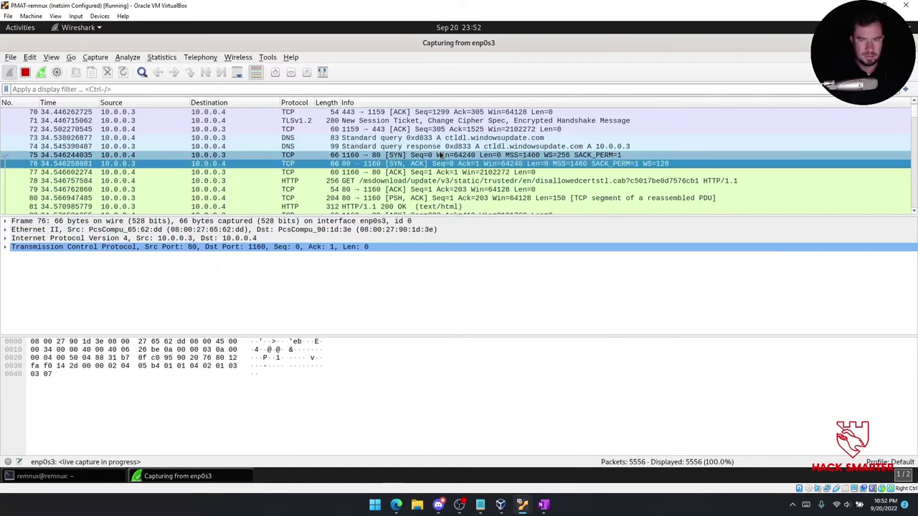
{"action": "key", "text": "Up"}
{"action": "key", "text": "Up"}
{"action": "key", "text": "Up"}
{"action": "key", "text": "Up"}
{"action": "key", "text": "Up"}
{"action": "key", "text": "Up"}
{"action": "key", "text": "Up"}
{"action": "key", "text": "Up"}
{"action": "key", "text": "Up"}
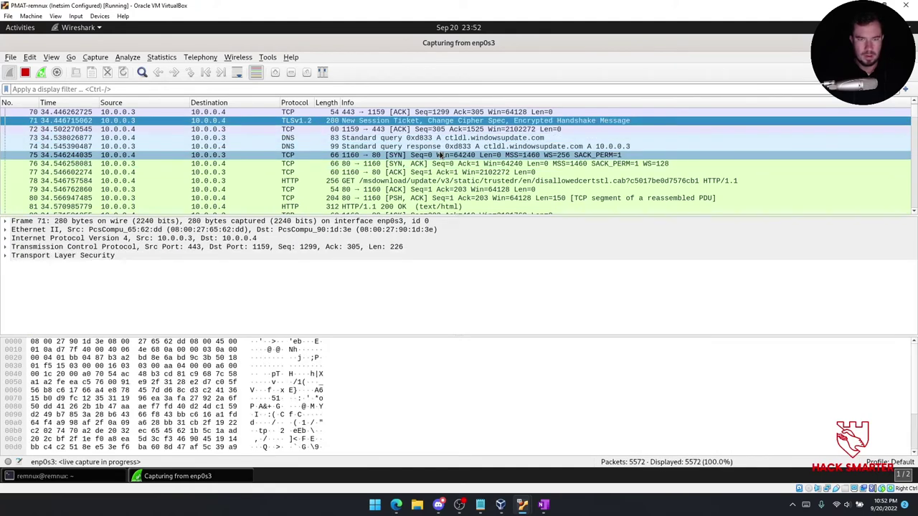
{"action": "key", "text": "Up"}
{"action": "key", "text": "Up"}
{"action": "key", "text": "Up"}
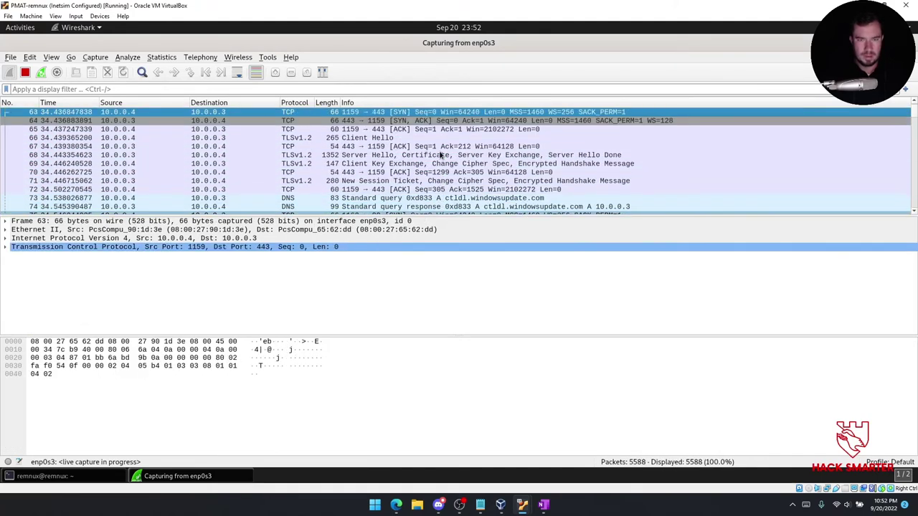
{"action": "key", "text": "Up"}
{"action": "key", "text": "Up"}
{"action": "key", "text": "Up"}
{"action": "key", "text": "Up"}
Step down through the handshake and TLS packets to the ctldl.windowsupdate.com DNS query and port 80 connection.
{"action": "key", "text": "Down"}
{"action": "key", "text": "Down"}
{"action": "key", "text": "Down"}
{"action": "key", "text": "Down"}
{"action": "key", "text": "Down"}
{"action": "key", "text": "Down"}
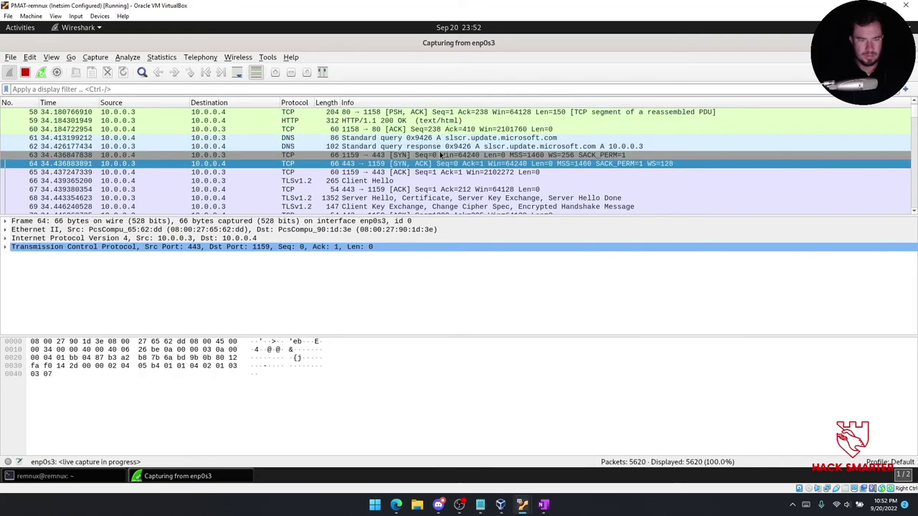
{"action": "key", "text": "Down"}
{"action": "key", "text": "Down"}
{"action": "key", "text": "Down"}
{"action": "key", "text": "Down"}
{"action": "key", "text": "Down"}
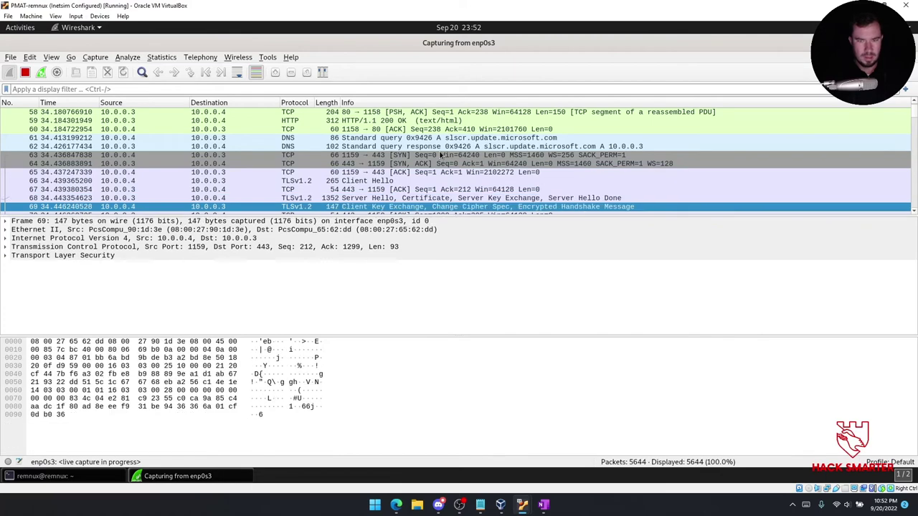
{"action": "key", "text": "Down"}
{"action": "key", "text": "Up"}
{"action": "key", "text": "Down"}
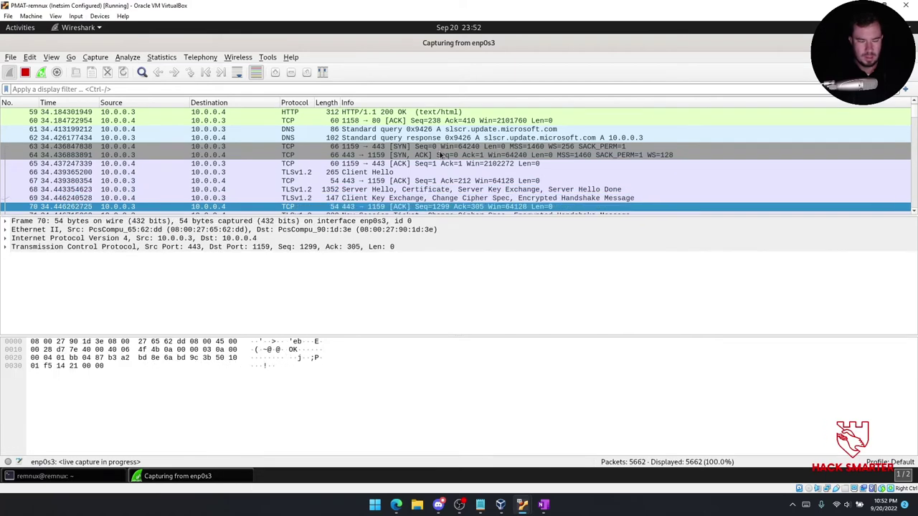
{"action": "key", "text": "Down"}
{"action": "key", "text": "Down"}
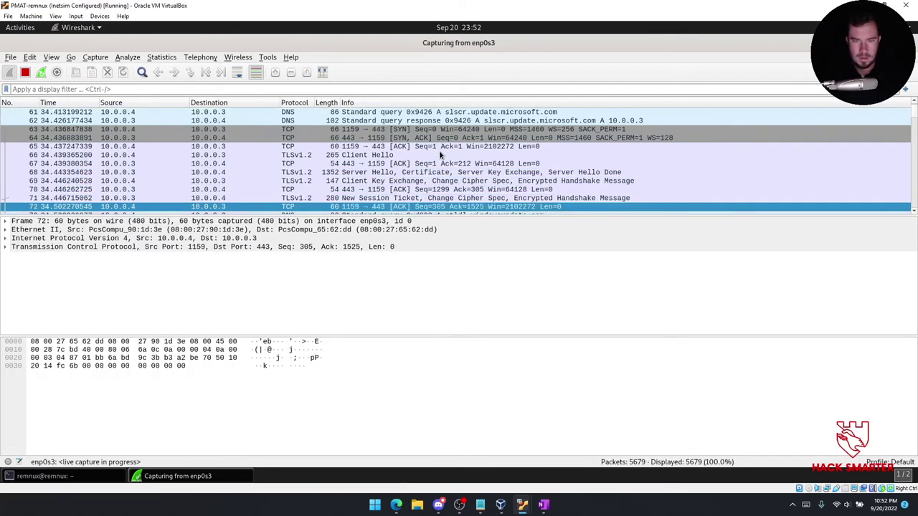
{"action": "key", "text": "Down"}
{"action": "key", "text": "Down"}
{"action": "left_click", "coordinate": [311, 196]}
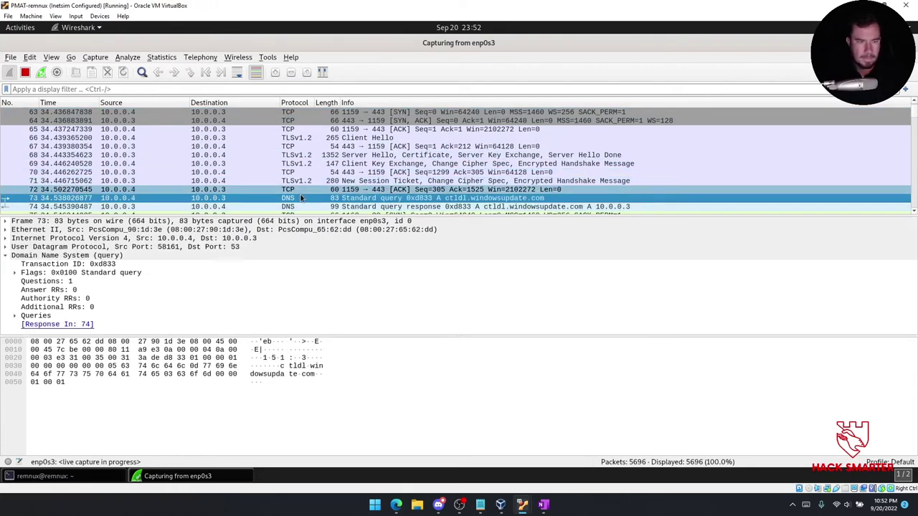
{"action": "key", "text": "Down"}
{"action": "key", "text": "Down"}
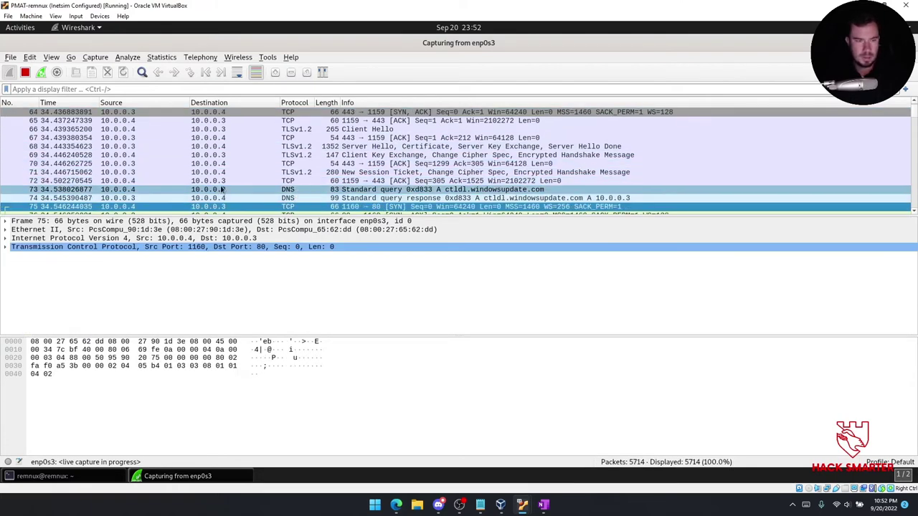
{"action": "key", "text": "Down"}
{"action": "key", "text": "Down"}
{"action": "key", "text": "Down"}
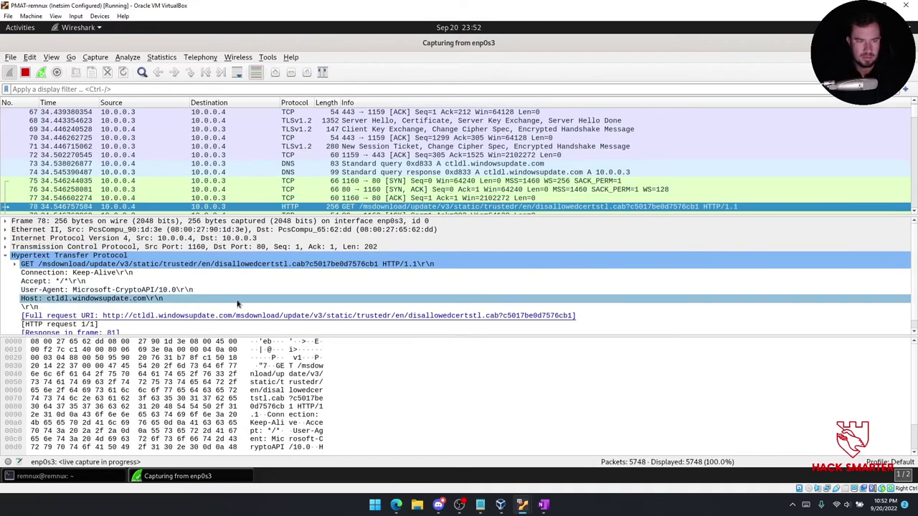
Search 'microsoft crypto api' in Edge and read the CryptoAPI System Architecture article.
{"action": "mouse_move", "coordinate": [396, 505]}
{"action": "left_click", "coordinate": [422, 448]}
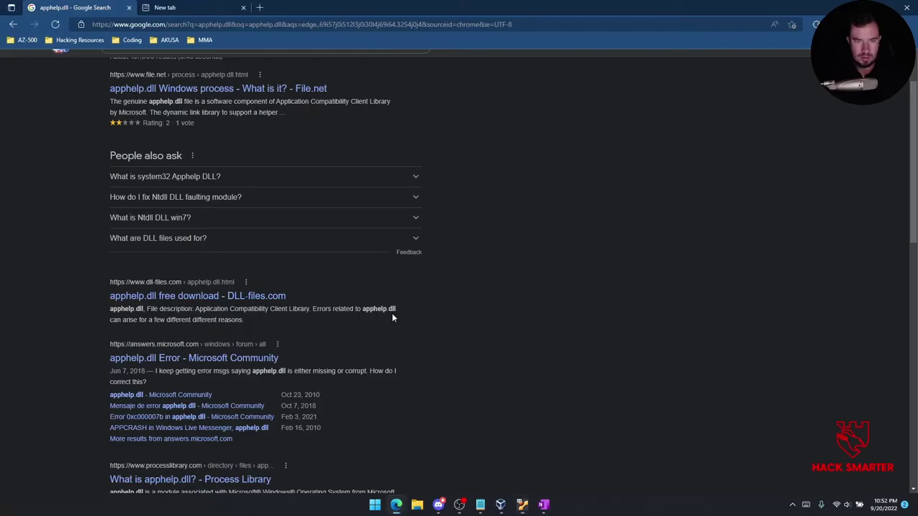
{"action": "left_click", "coordinate": [223, 25]}
{"action": "type", "text": "micr"}
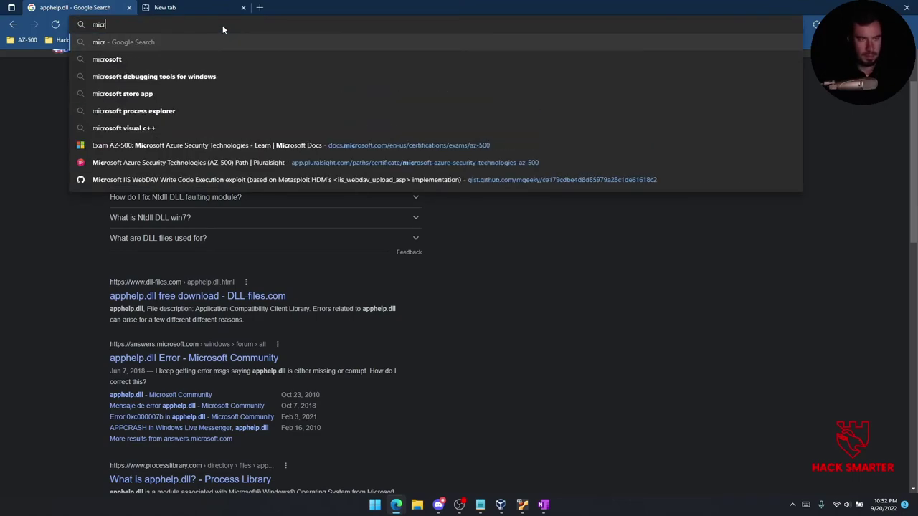
{"action": "type", "text": "osoft crypto api"}
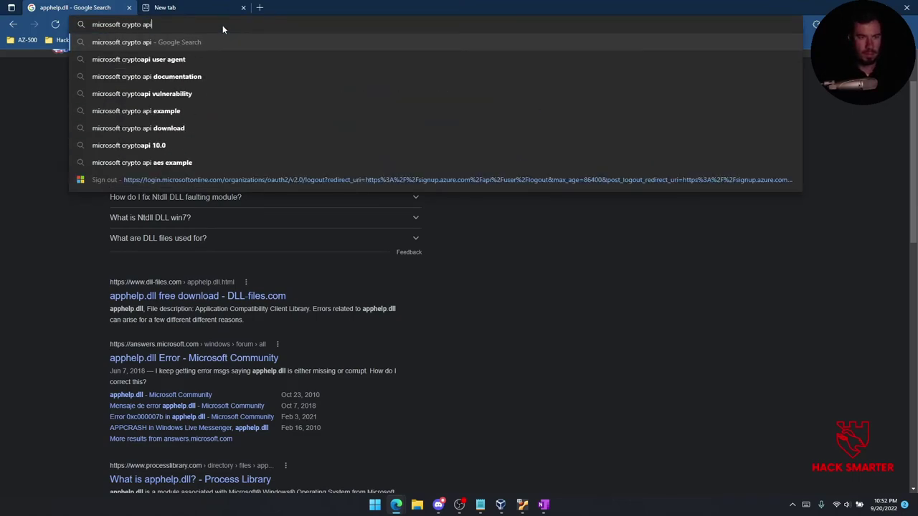
{"action": "key", "text": "Return"}
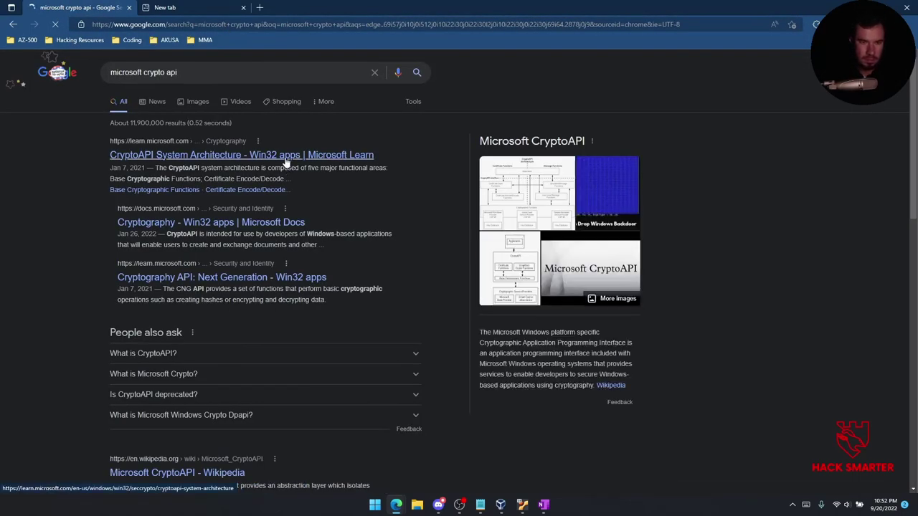
{"action": "left_click", "coordinate": [287, 155]}
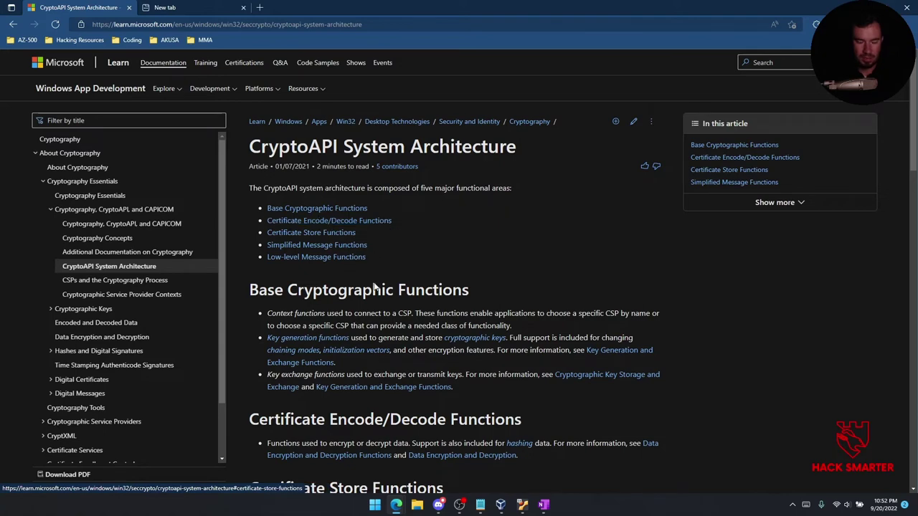
{"action": "scroll", "coordinate": [314, 314], "scroll_direction": "down", "scroll_amount": 2}
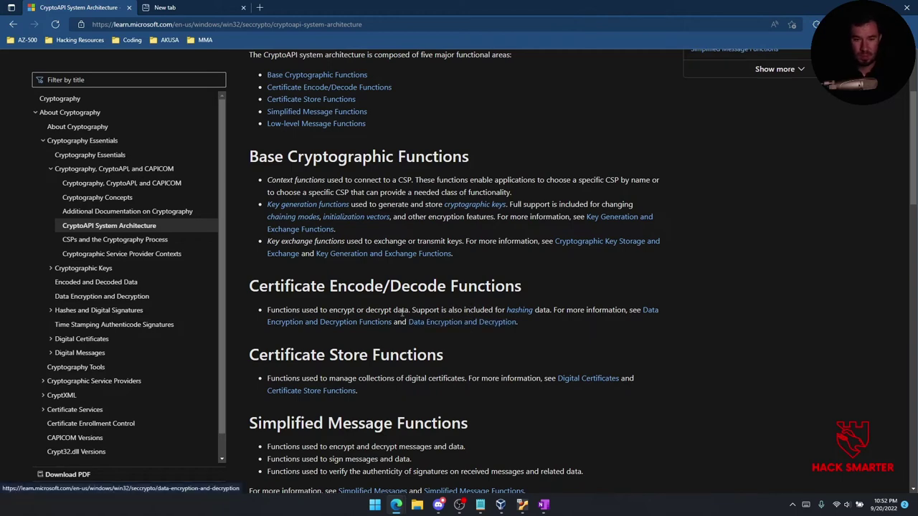
{"action": "scroll", "coordinate": [355, 327], "scroll_direction": "down", "scroll_amount": 5}
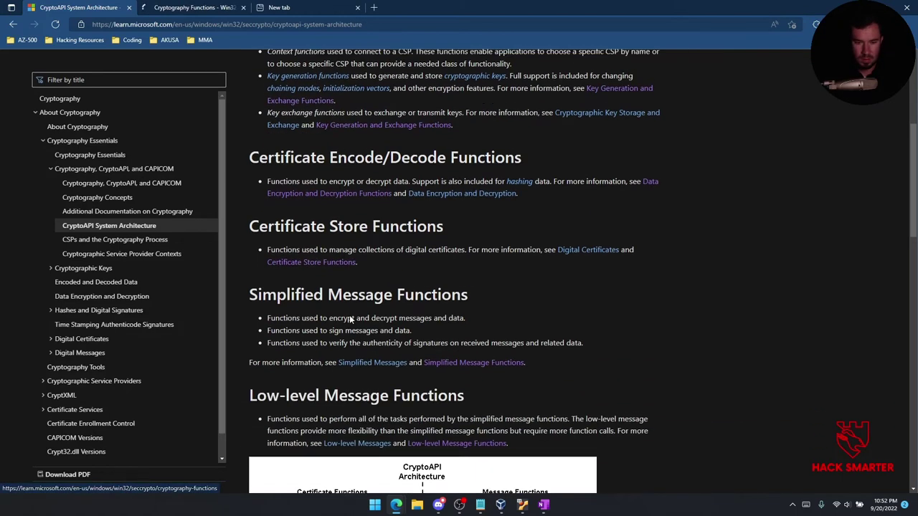
{"action": "scroll", "coordinate": [289, 299], "scroll_direction": "down", "scroll_amount": 5}
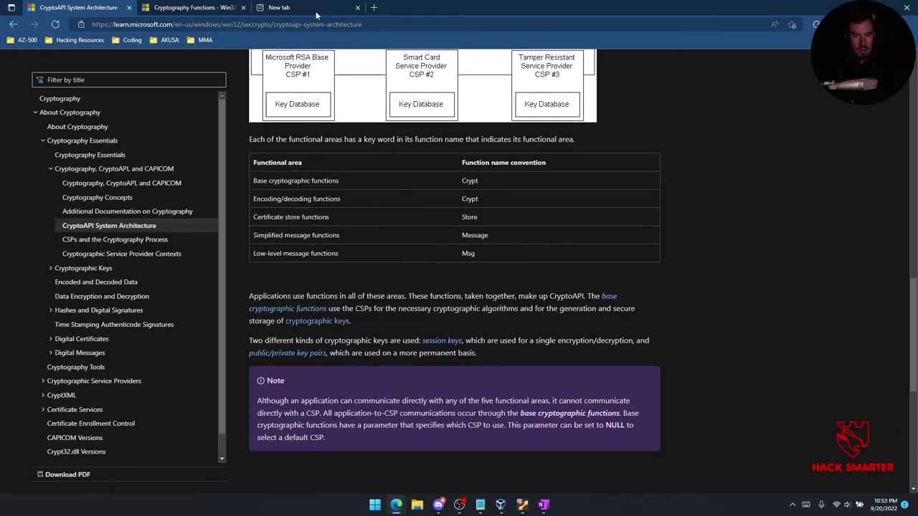
Read the Cryptography Functions reference, then return to the System Architecture article.
{"action": "left_click", "coordinate": [218, 6]}
{"action": "scroll", "coordinate": [351, 240], "scroll_direction": "down", "scroll_amount": 1}
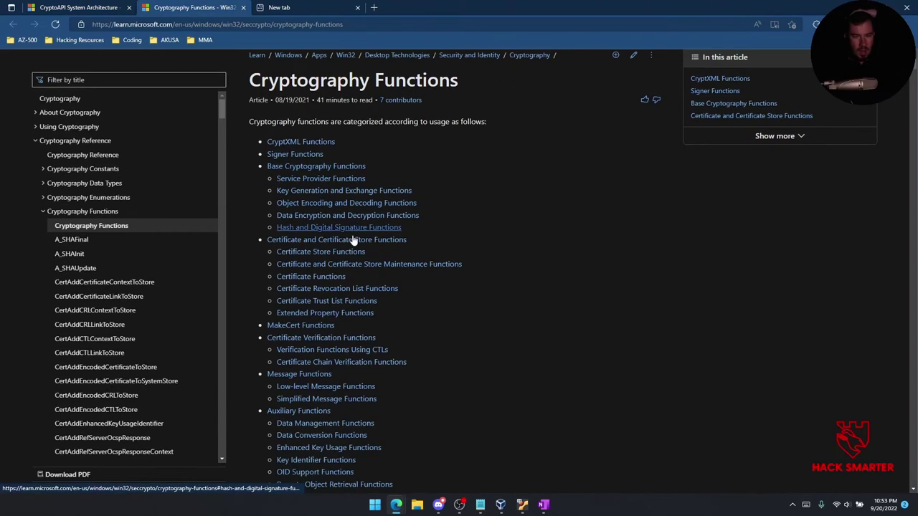
{"action": "scroll", "coordinate": [293, 141], "scroll_direction": "down", "scroll_amount": 8}
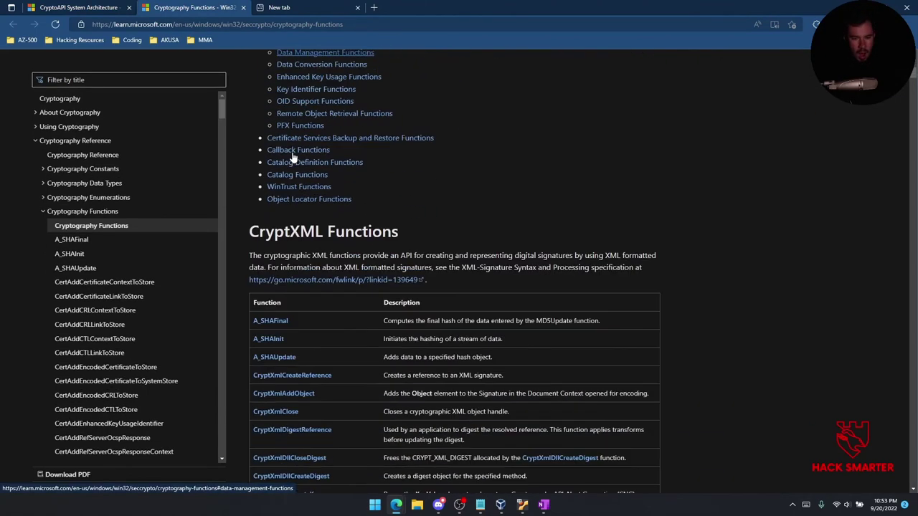
{"action": "scroll", "coordinate": [305, 139], "scroll_direction": "down", "scroll_amount": 3}
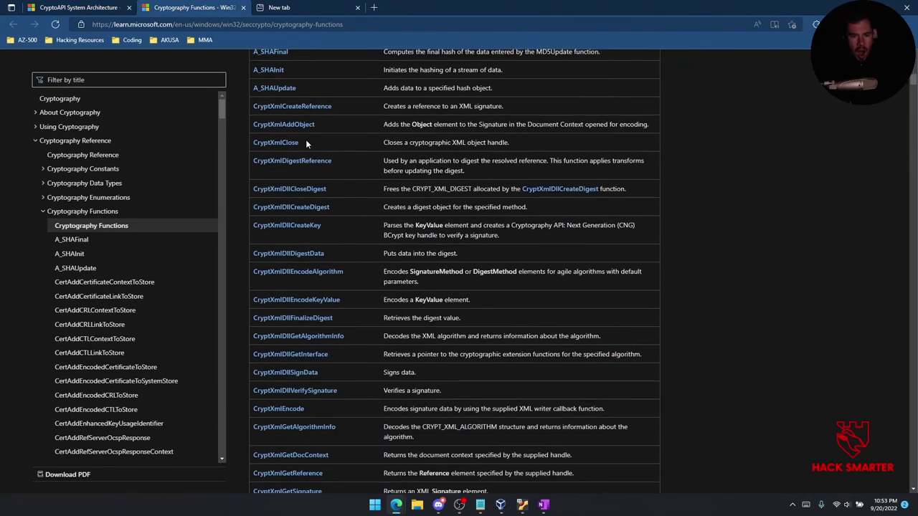
{"action": "scroll", "coordinate": [305, 139], "scroll_direction": "up", "scroll_amount": 3}
{"action": "left_click", "coordinate": [92, 6]}
{"action": "left_click", "coordinate": [183, 6]}
{"action": "scroll", "coordinate": [174, 20], "scroll_direction": "up", "scroll_amount": 4}
{"action": "left_click", "coordinate": [104, 6]}
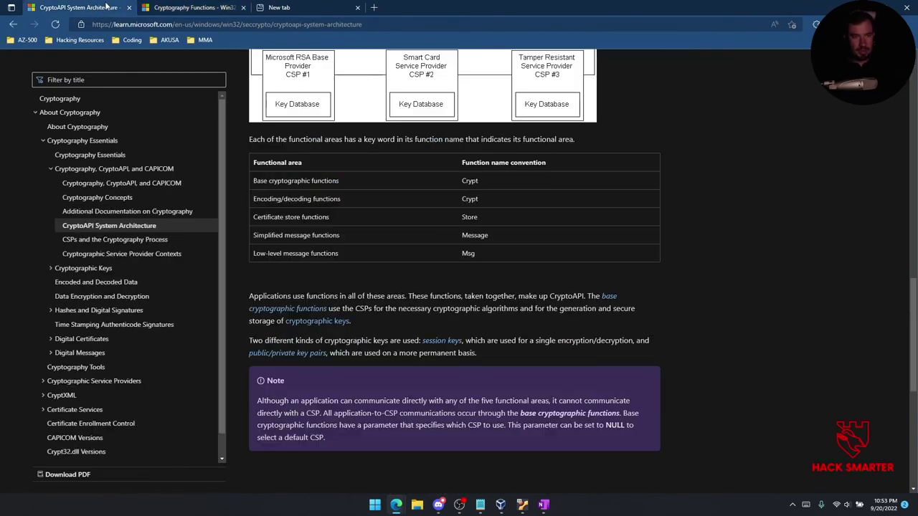
In Wireshark, step from packet 77 past the disallowedcertstl.cab GET to the authrootstl.cab GET request.
{"action": "mouse_move", "coordinate": [520, 505]}
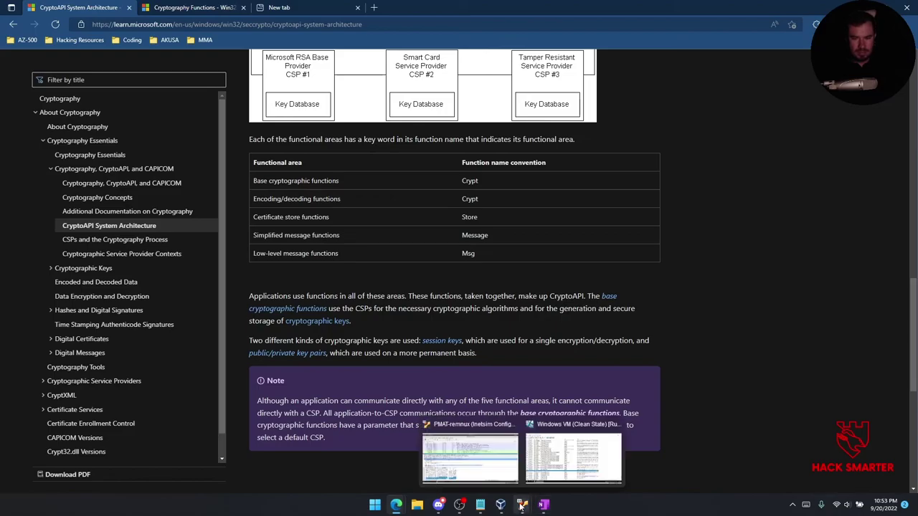
{"action": "left_click", "coordinate": [470, 459]}
{"action": "left_click", "coordinate": [353, 200]}
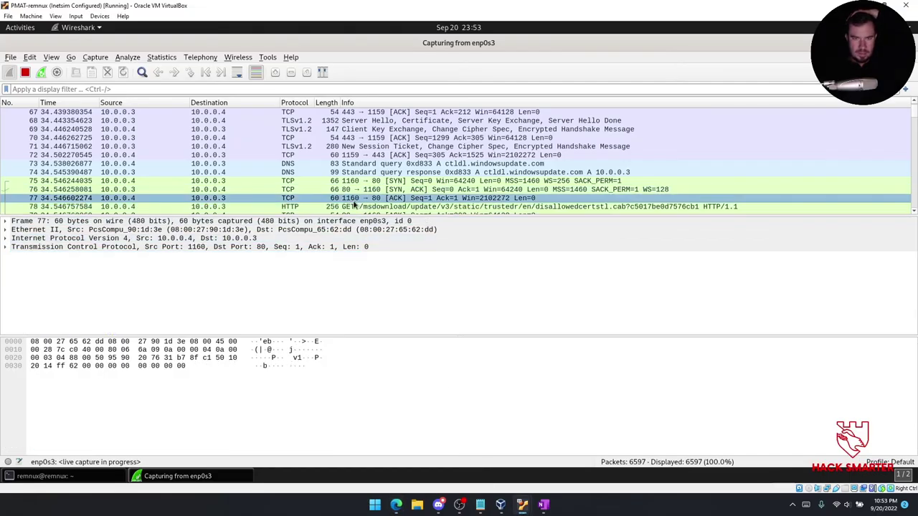
{"action": "key", "text": "Down"}
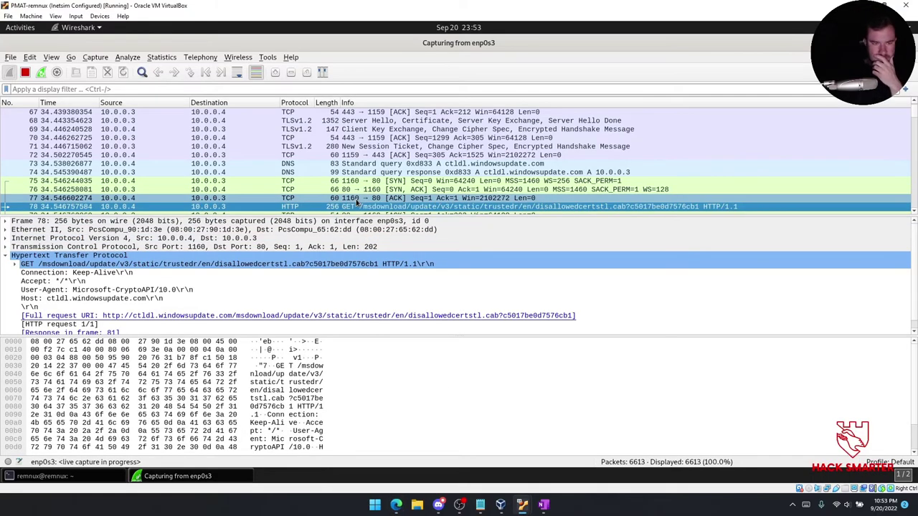
{"action": "key", "text": "Down"}
{"action": "key", "text": "Down"}
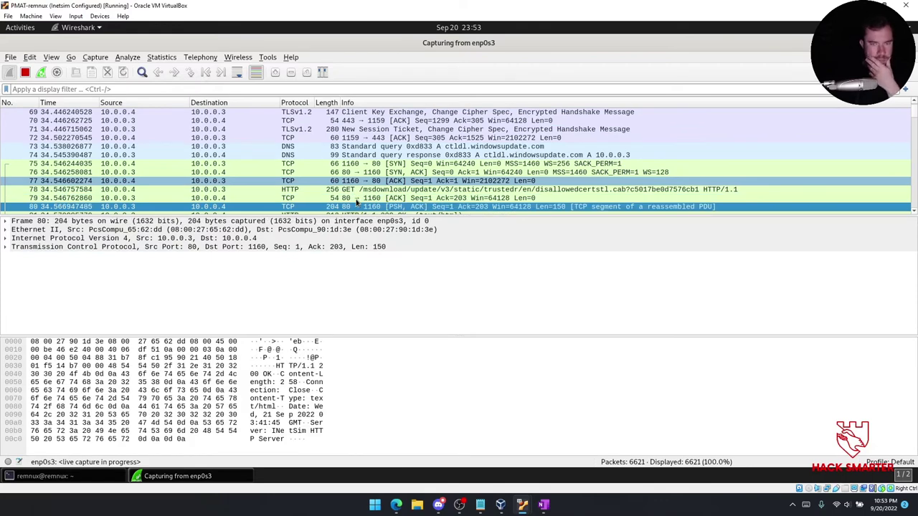
{"action": "key", "text": "Down"}
{"action": "key", "text": "Down"}
{"action": "key", "text": "Down"}
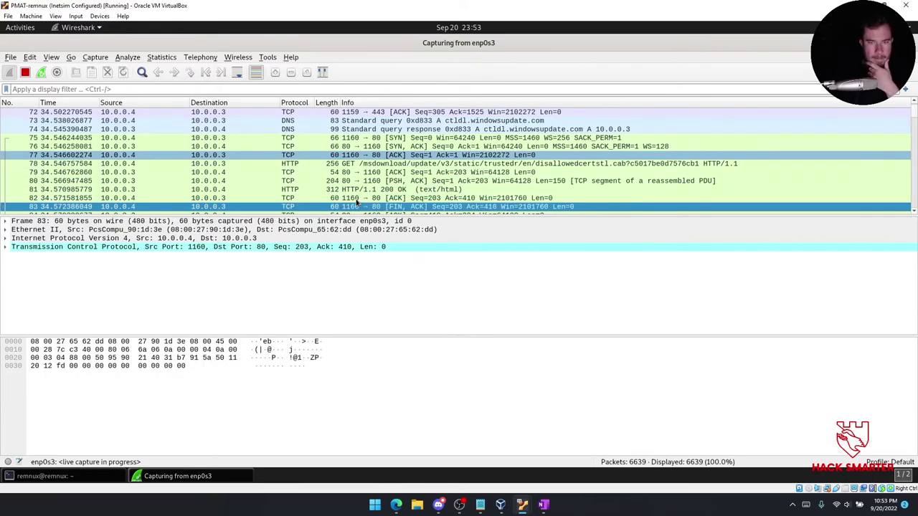
{"action": "key", "text": "Down"}
{"action": "key", "text": "Down"}
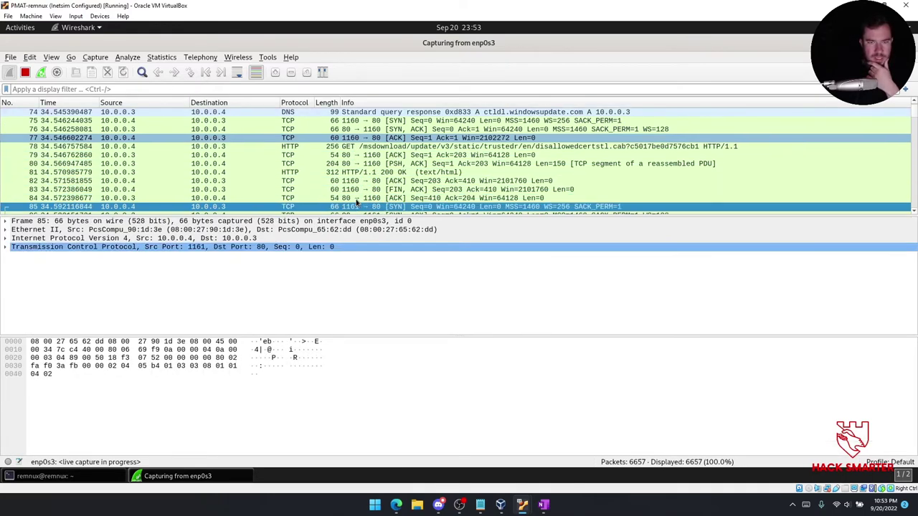
{"action": "key", "text": "Down"}
{"action": "key", "text": "Down"}
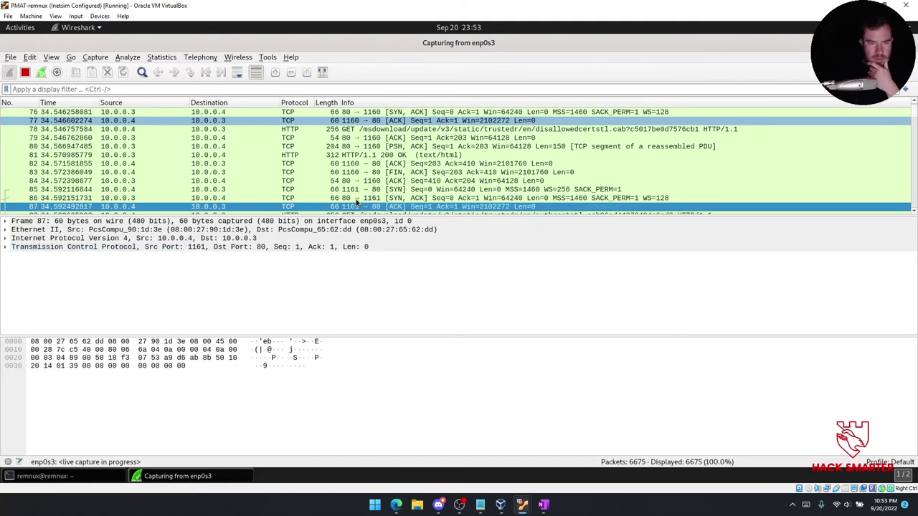
{"action": "key", "text": "Down"}
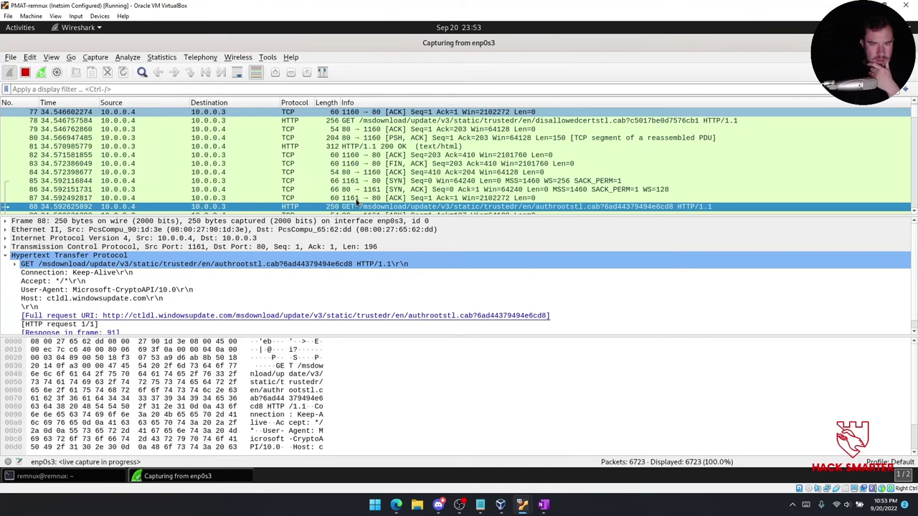
Copy the Full request URI of the authrootstl.cab GET request.
{"action": "left_click", "coordinate": [542, 319]}
{"action": "left_click_drag", "start_coordinate": [547, 319], "coordinate": [304, 320]}
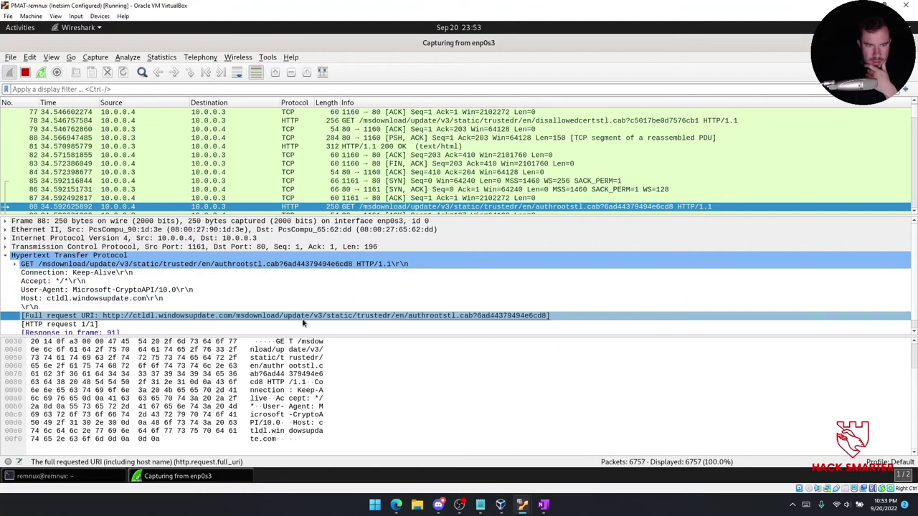
{"action": "right_click", "coordinate": [304, 320]}
{"action": "mouse_move", "coordinate": [373, 208]}
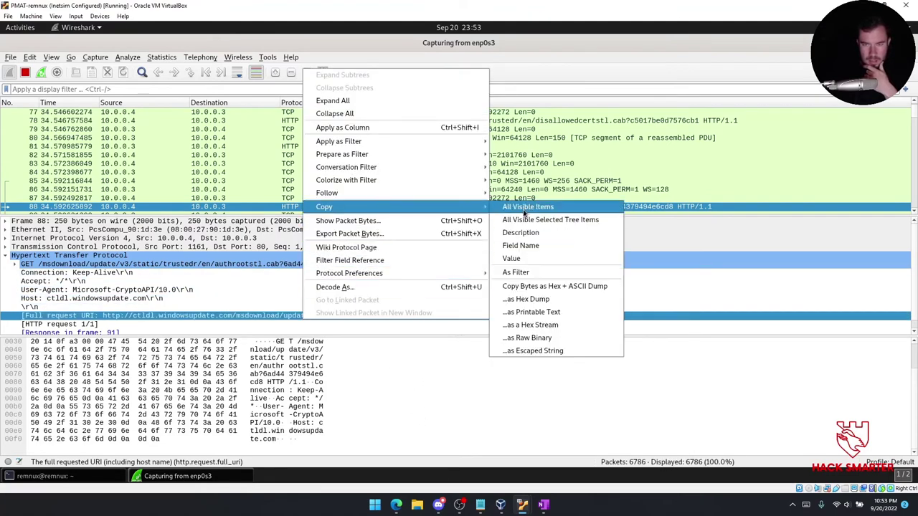
{"action": "left_click", "coordinate": [513, 259]}
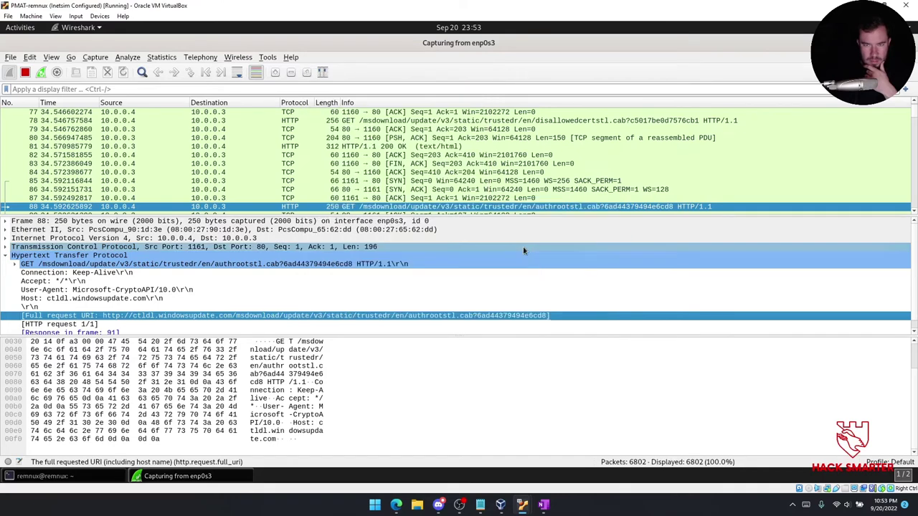
Paste the copied URI into a new Edge tab, then clear the address bar.
{"action": "mouse_move", "coordinate": [396, 505]}
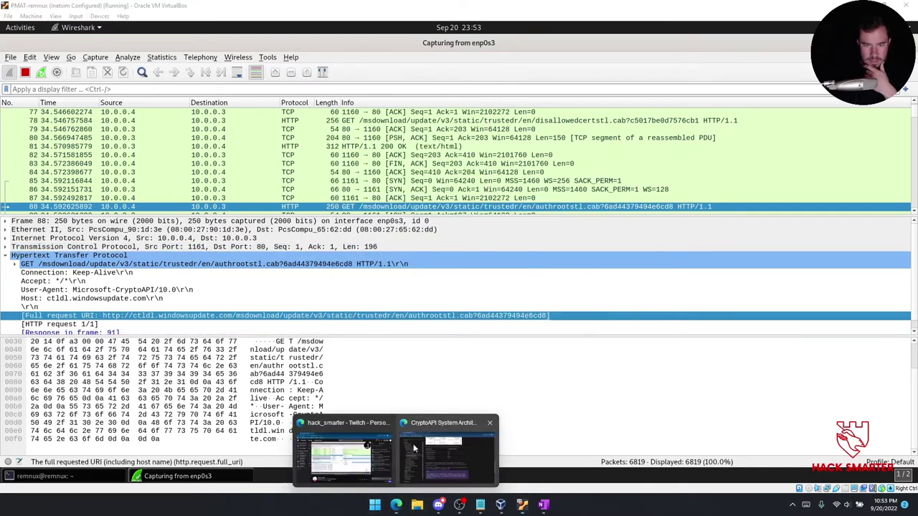
{"action": "left_click", "coordinate": [466, 448]}
{"action": "left_click", "coordinate": [374, 7]}
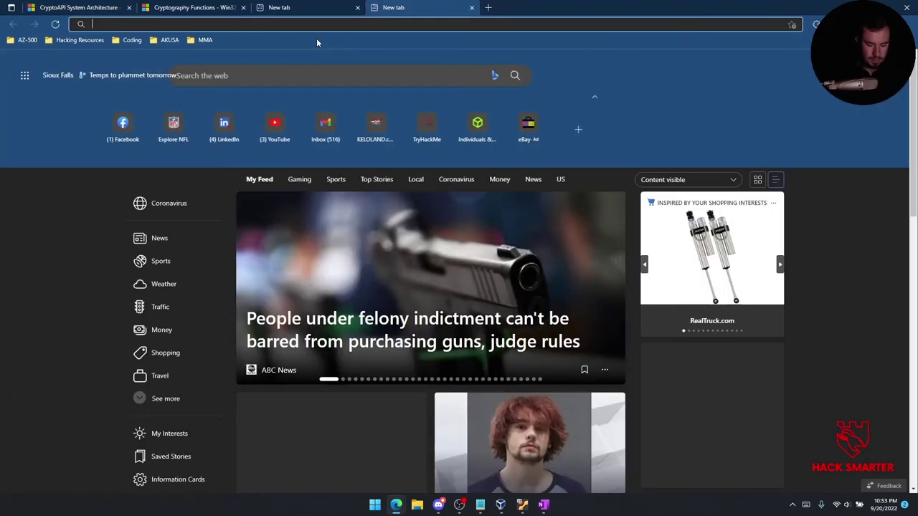
{"action": "key", "text": "ctrl+v"}
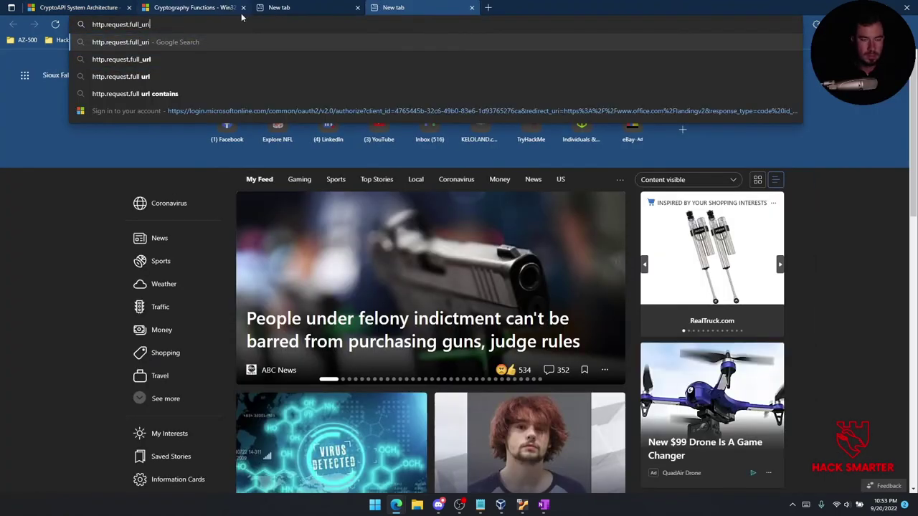
{"action": "key", "text": "Escape"}
Copy the Full request URI value again from Wireshark's packet details.
{"action": "mouse_move", "coordinate": [522, 504]}
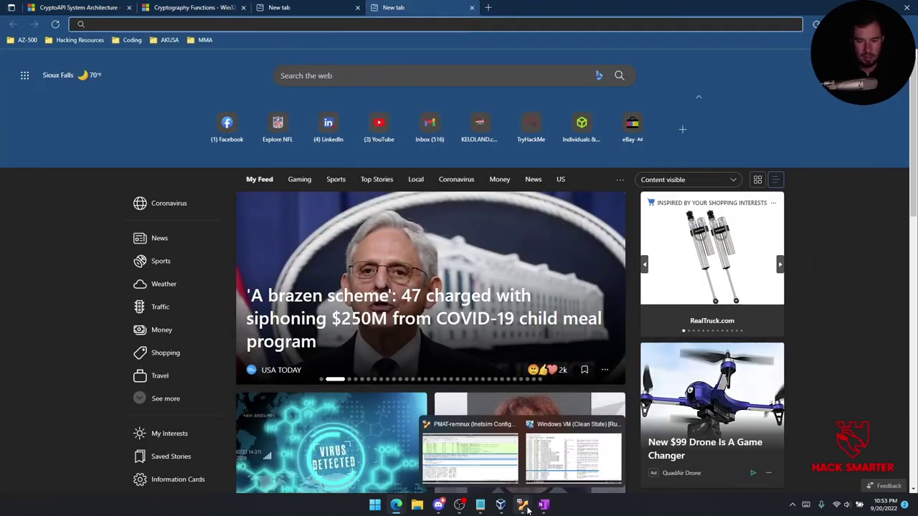
{"action": "left_click", "coordinate": [466, 448]}
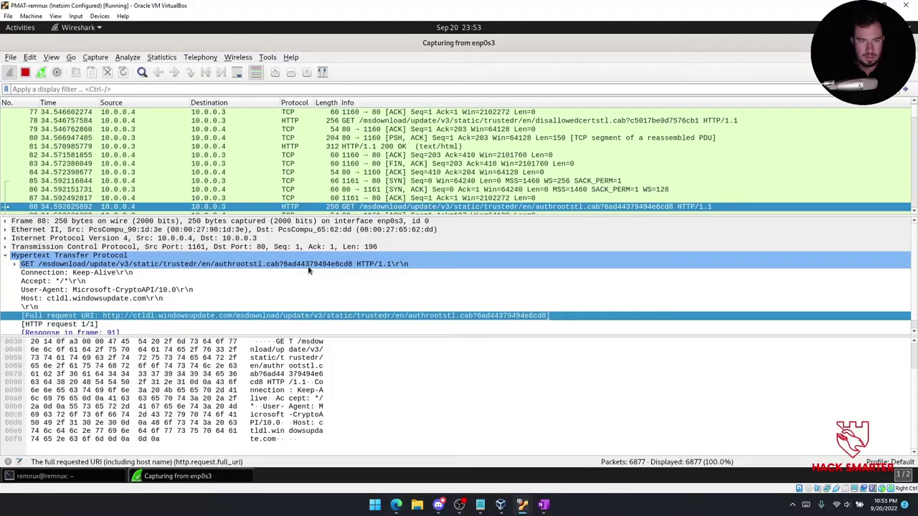
{"action": "right_click", "coordinate": [290, 314]}
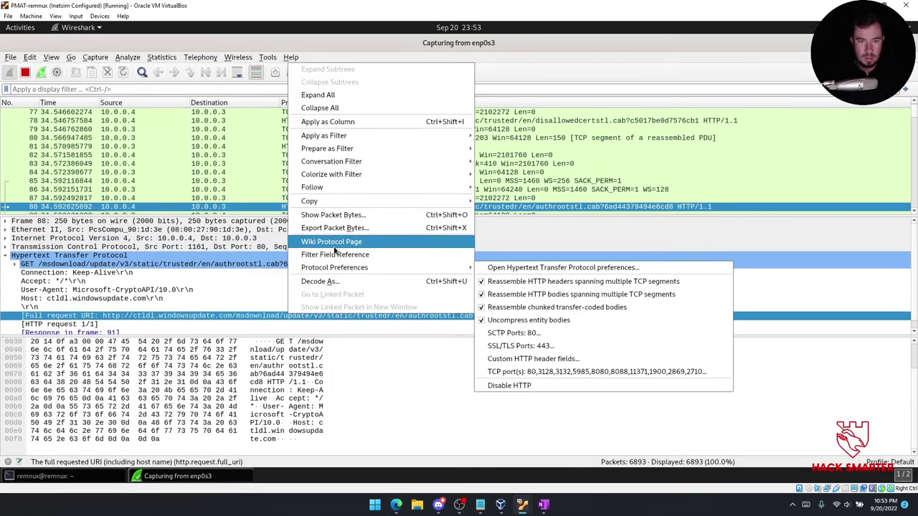
{"action": "mouse_move", "coordinate": [337, 201]}
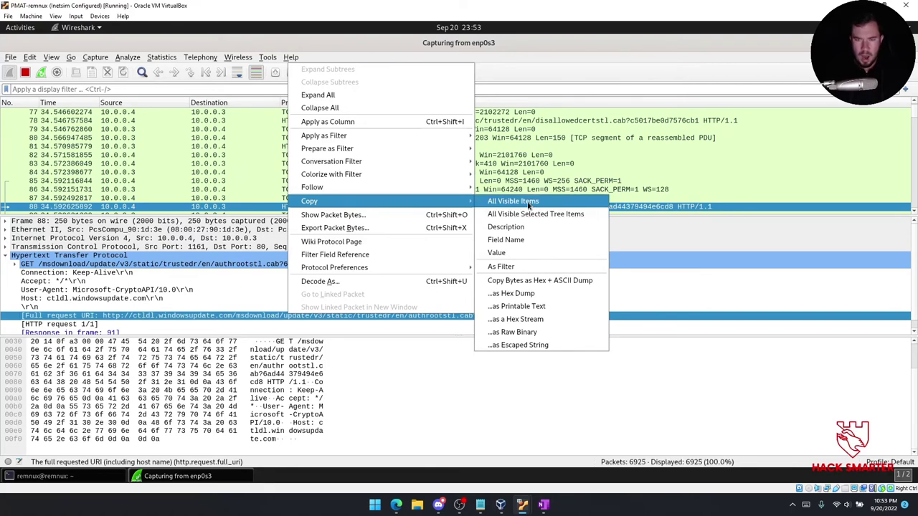
{"action": "left_click", "coordinate": [500, 252]}
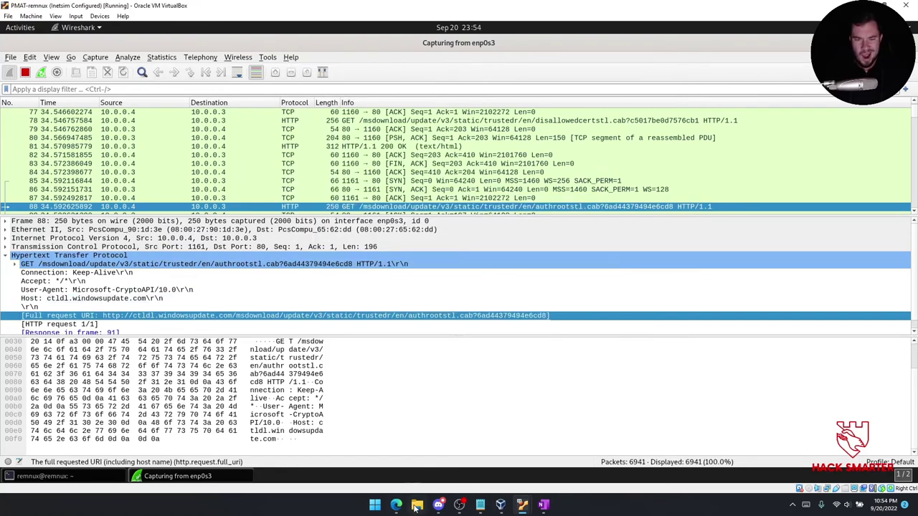
Load the authrootstl.cab URL in Edge to download it, then open the cab showing authroot.stl.
{"action": "left_click", "coordinate": [447, 452]}
{"action": "left_click", "coordinate": [287, 24]}
{"action": "key", "text": "ctrl+v"}
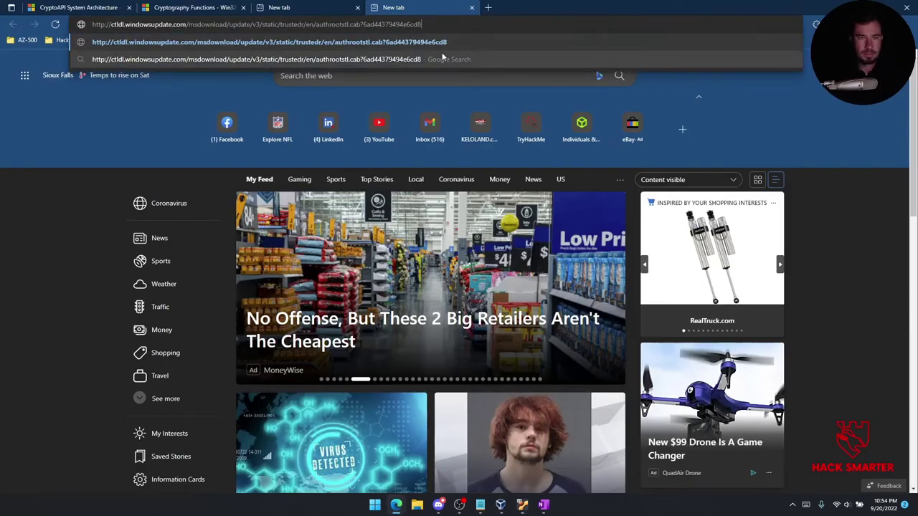
{"action": "key", "text": "Return"}
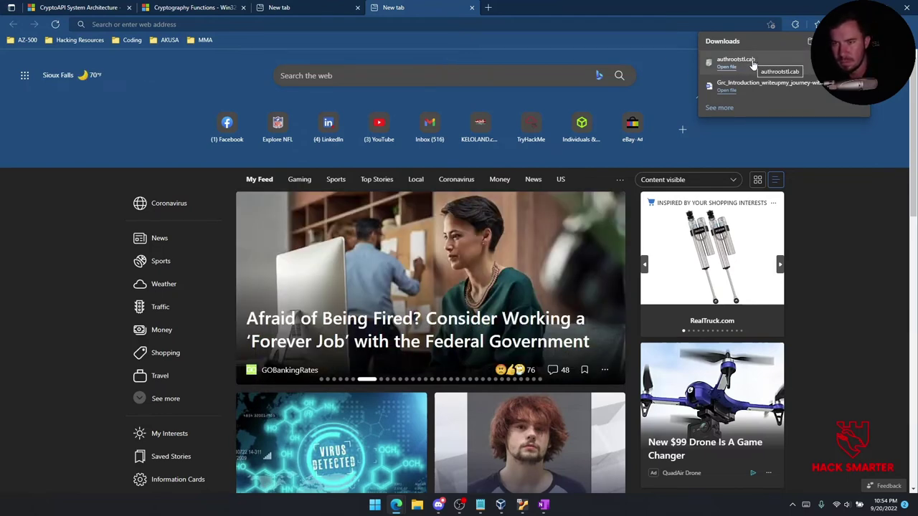
{"action": "left_click", "coordinate": [724, 68]}
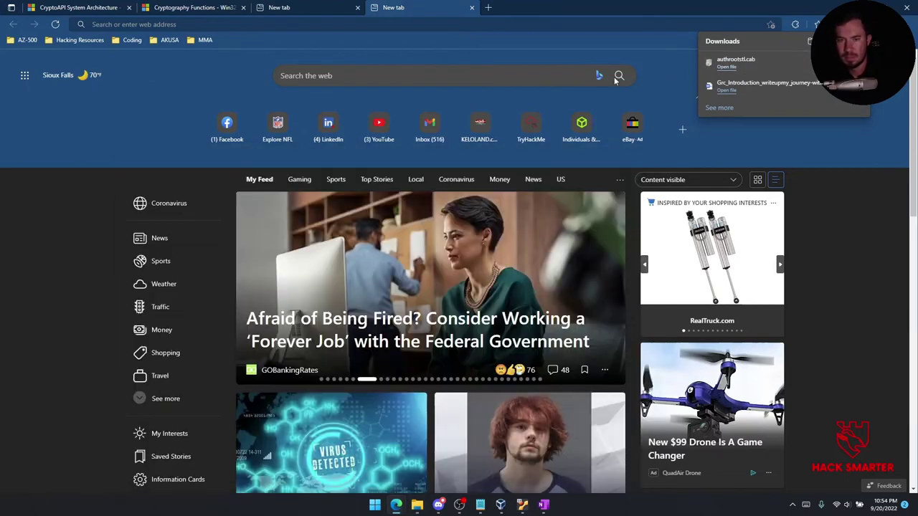
{"action": "left_click", "coordinate": [305, 237]}
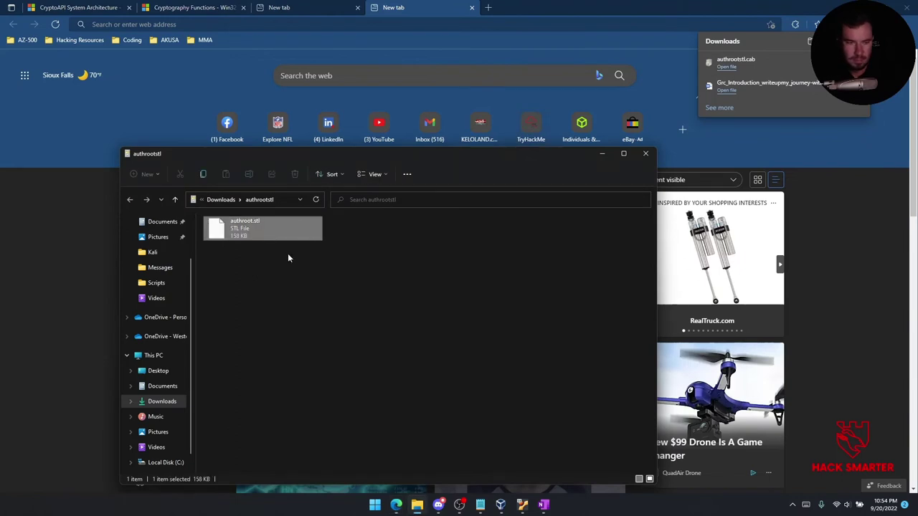
{"action": "left_click", "coordinate": [288, 256]}
Google 'authroot.stl' and read Unmitigated Risk's 'Understanding Windows Automatic Root Update' article.
{"action": "left_click", "coordinate": [448, 24]}
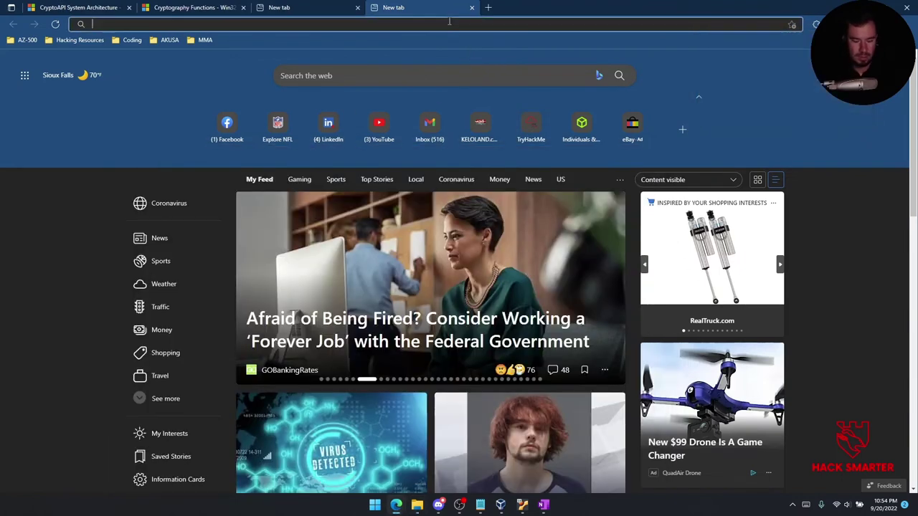
{"action": "type", "text": "authroot.stl"}
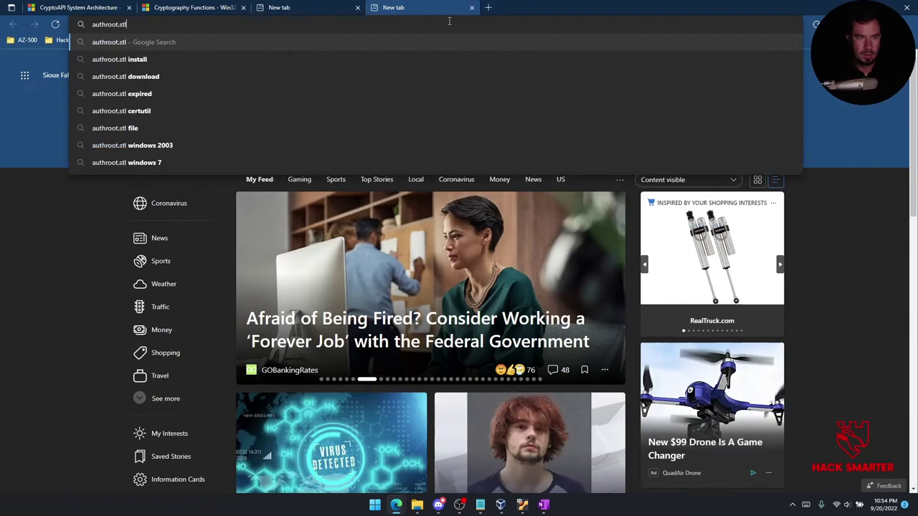
{"action": "key", "text": "Return"}
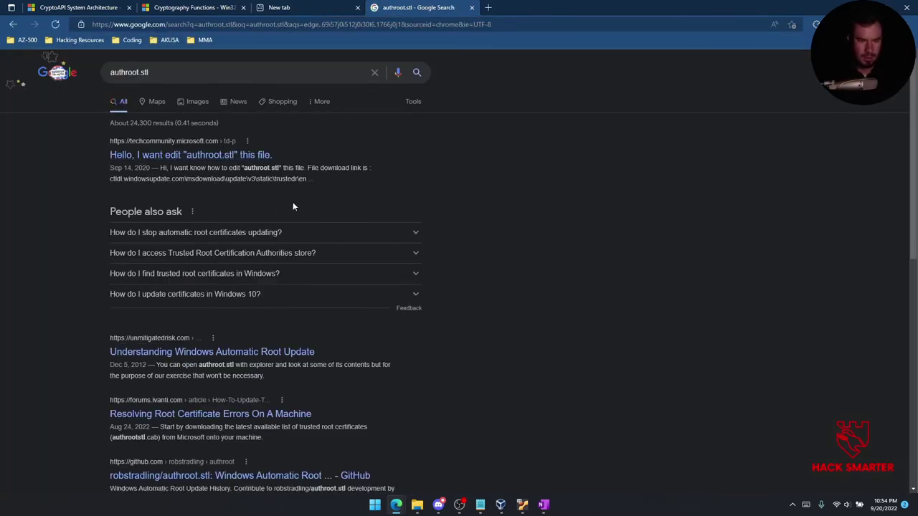
{"action": "left_click", "coordinate": [268, 352]}
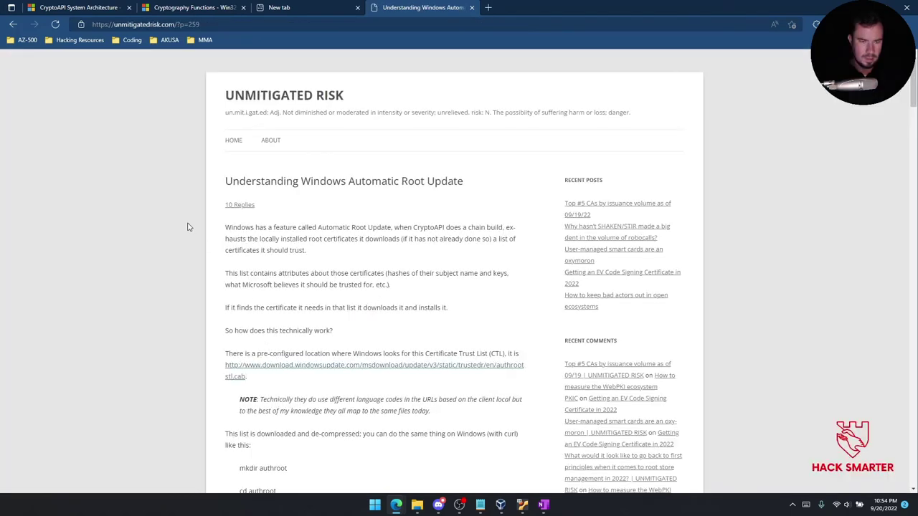
{"action": "scroll", "coordinate": [280, 252], "scroll_direction": "down", "scroll_amount": 1}
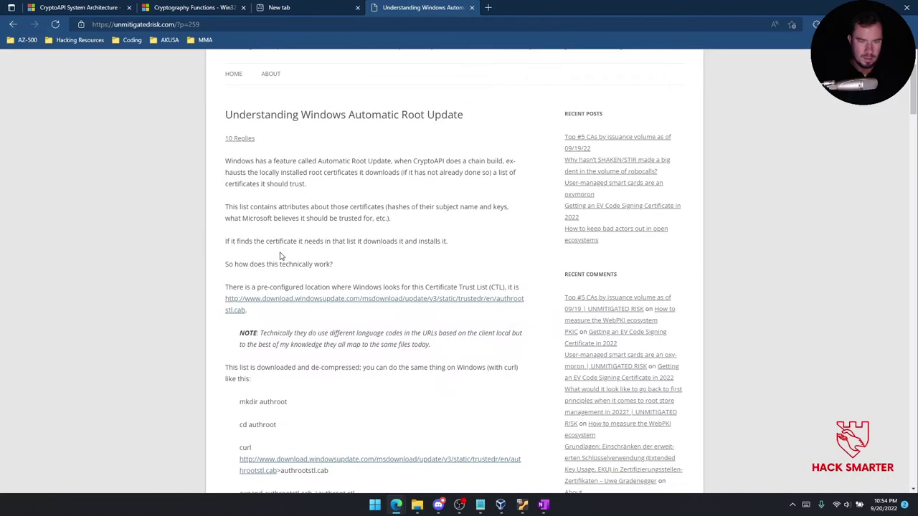
{"action": "scroll", "coordinate": [281, 256], "scroll_direction": "down", "scroll_amount": 3}
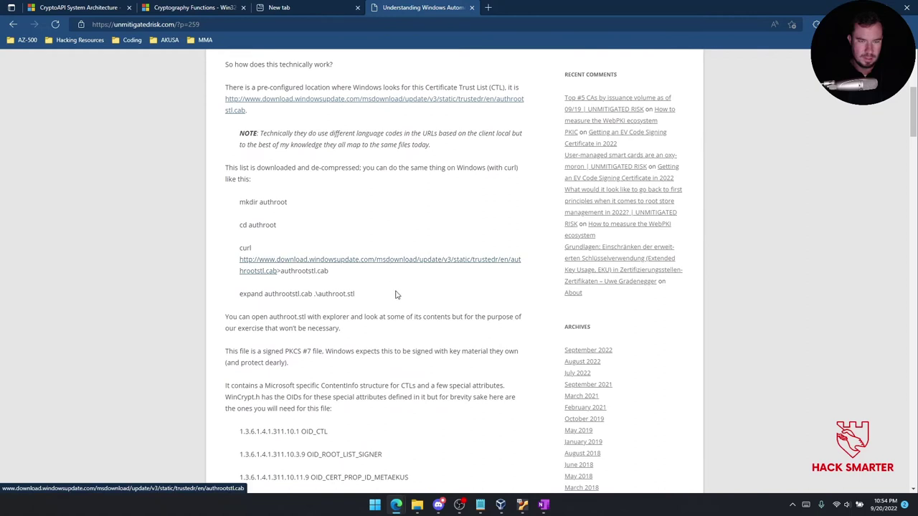
{"action": "scroll", "coordinate": [331, 304], "scroll_direction": "down", "scroll_amount": 1}
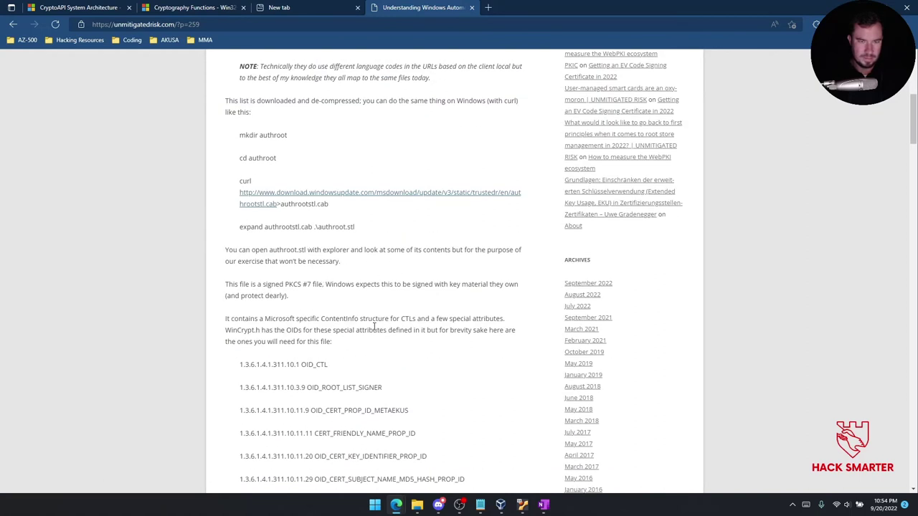
{"action": "scroll", "coordinate": [304, 297], "scroll_direction": "down", "scroll_amount": 2}
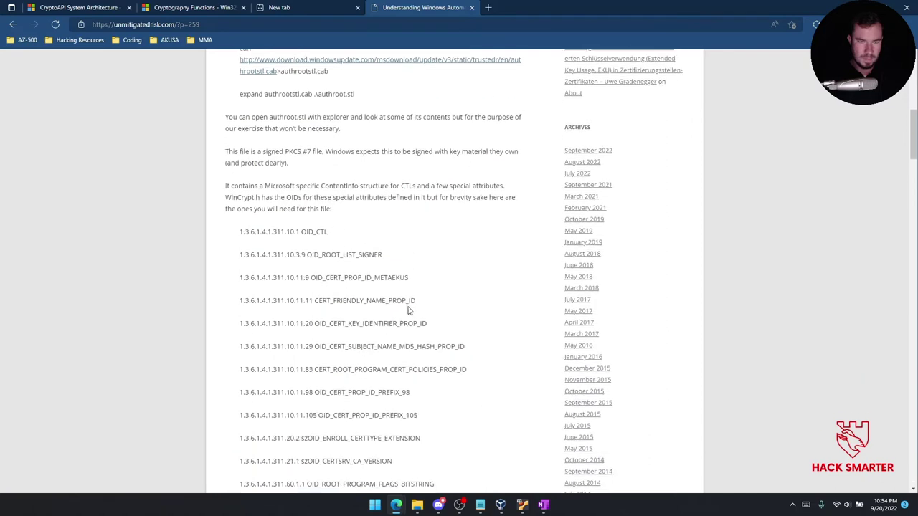
{"action": "left_click", "coordinate": [417, 504]}
Extract authroot.stl from the cab into Documents\Kali after the 'test' folder path fails.
{"action": "right_click", "coordinate": [248, 223]}
{"action": "left_click", "coordinate": [269, 231]}
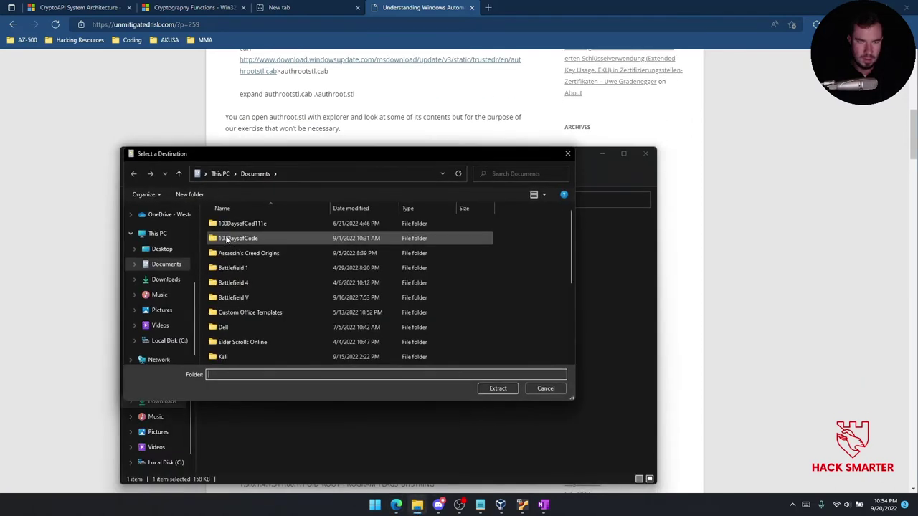
{"action": "type", "text": "test"}
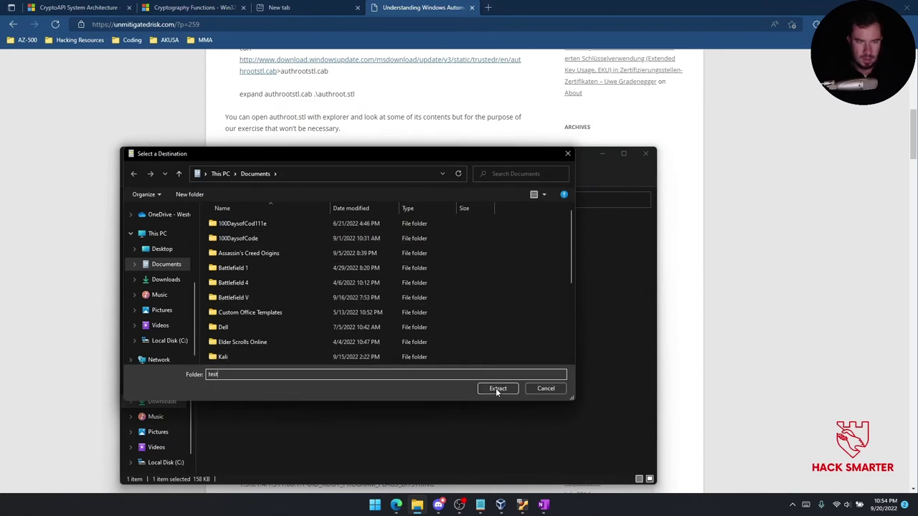
{"action": "left_click", "coordinate": [498, 389]}
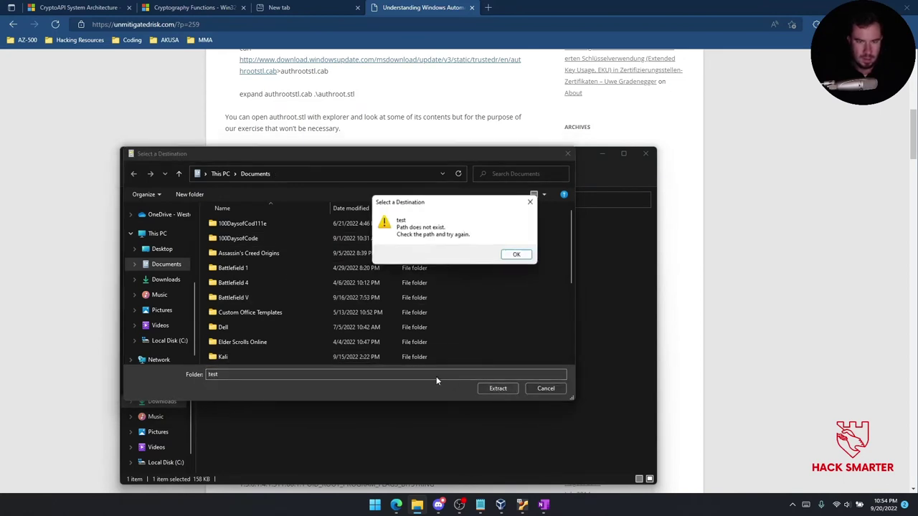
{"action": "left_click", "coordinate": [515, 255]}
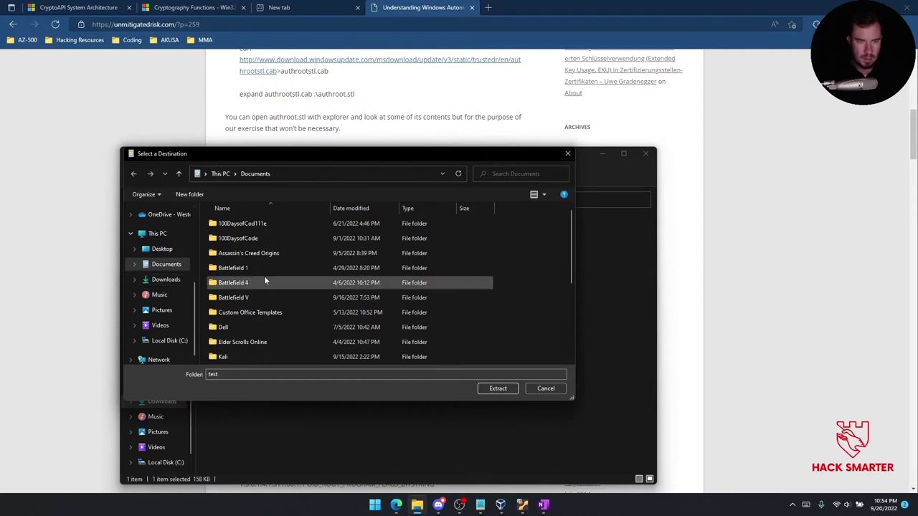
{"action": "left_click", "coordinate": [242, 255]}
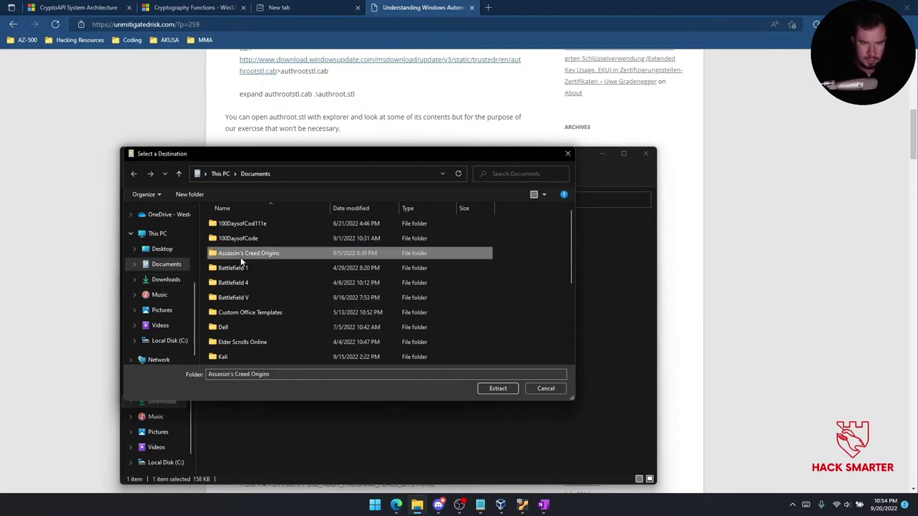
{"action": "key", "text": "k"}
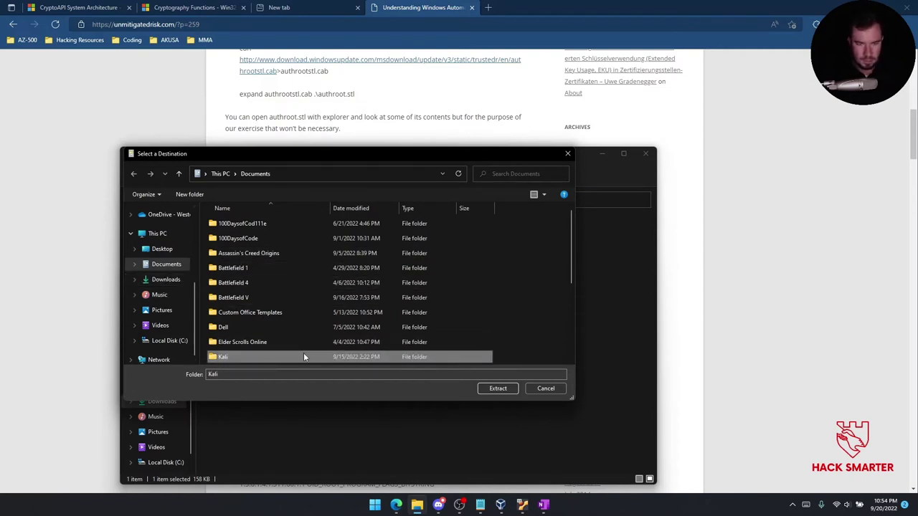
{"action": "double_click", "coordinate": [303, 356]}
{"action": "left_click", "coordinate": [495, 388]}
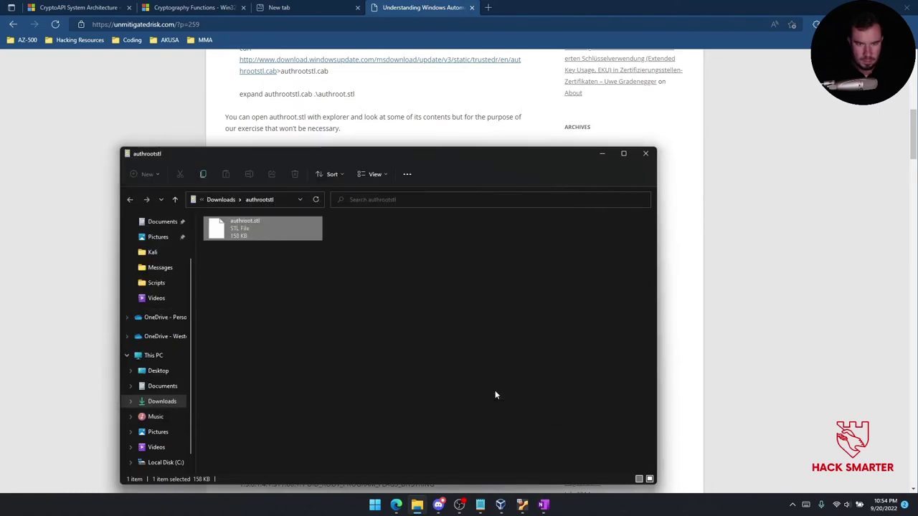
Open the extracted authroot.stl from Documents\Kali in Visual Studio Code.
{"action": "left_click", "coordinate": [152, 387]}
{"action": "left_click", "coordinate": [269, 266]}
{"action": "key", "text": "Down"}
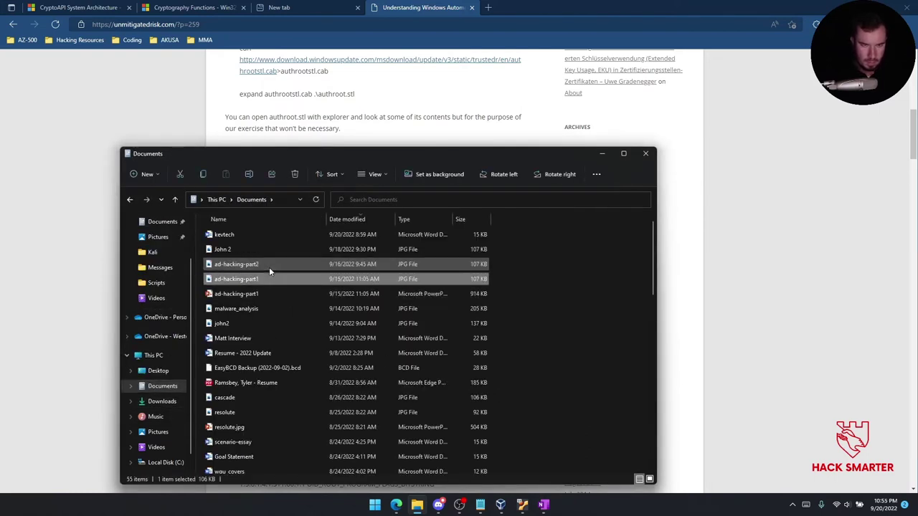
{"action": "key", "text": "k"}
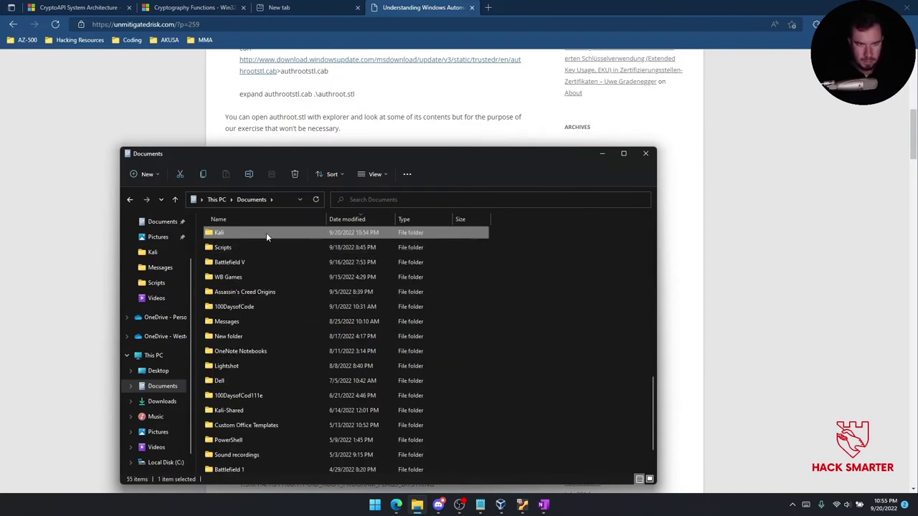
{"action": "double_click", "coordinate": [265, 233]}
{"action": "double_click", "coordinate": [258, 235]}
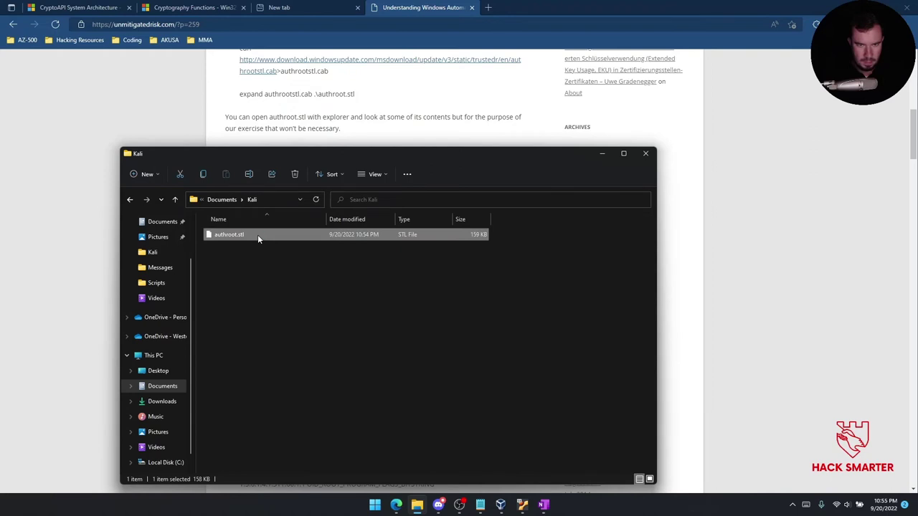
{"action": "left_click", "coordinate": [415, 190]}
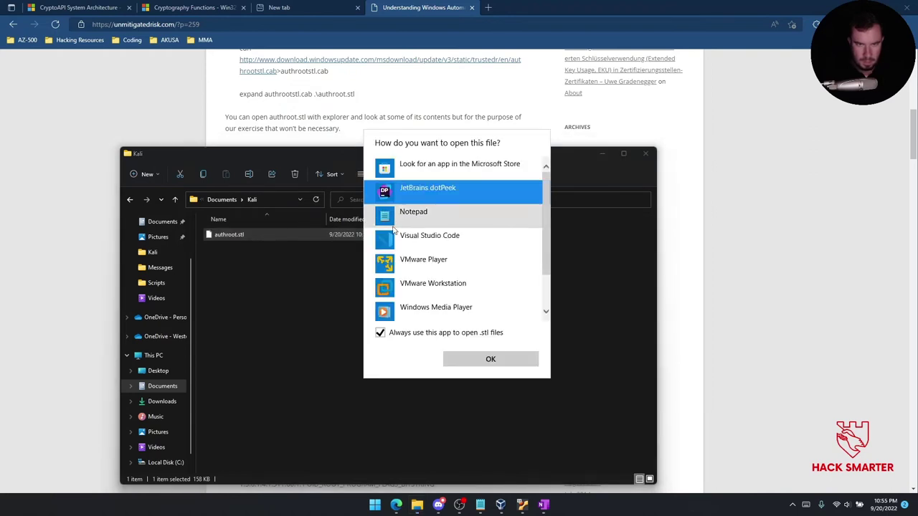
{"action": "left_click", "coordinate": [405, 213]}
{"action": "left_click", "coordinate": [431, 237]}
{"action": "left_click", "coordinate": [490, 360]}
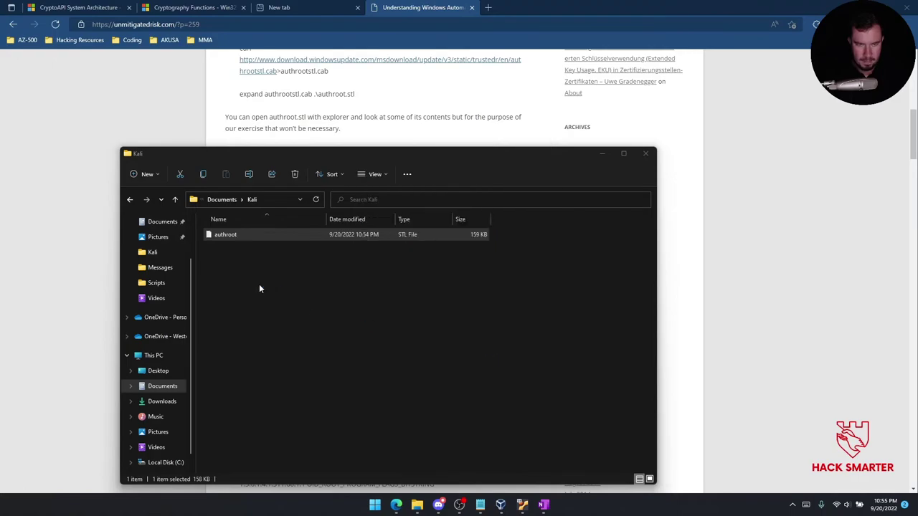
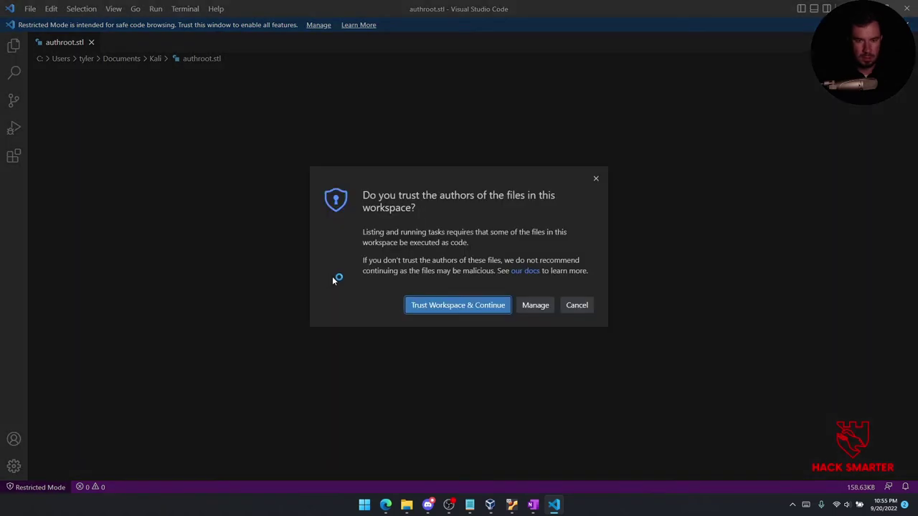
Trust the workspace, open authroot.stl anyway in VS Code's Text Editor, then close VS Code.
{"action": "left_click", "coordinate": [484, 309]}
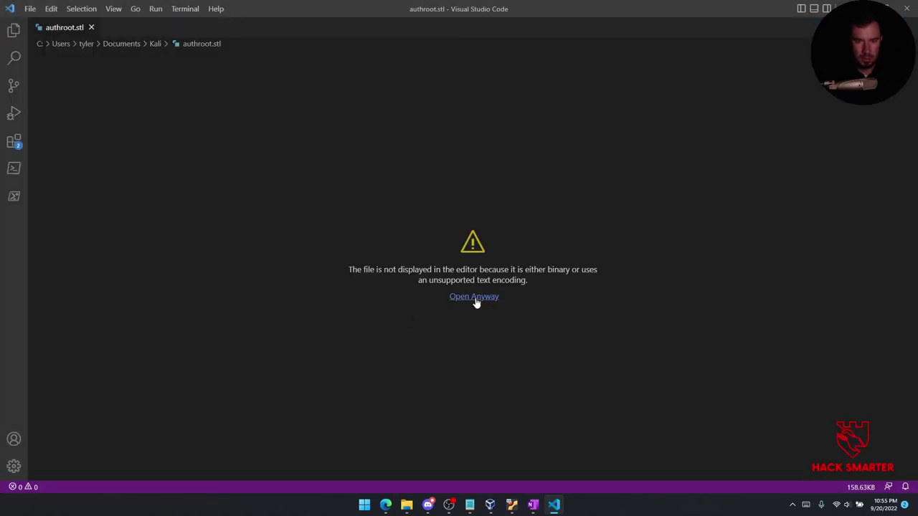
{"action": "left_click", "coordinate": [474, 296]}
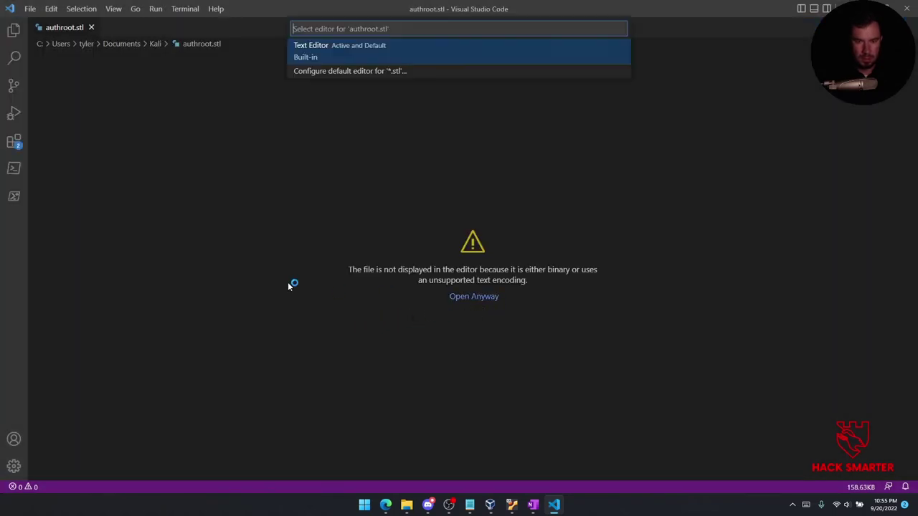
{"action": "left_click", "coordinate": [357, 55]}
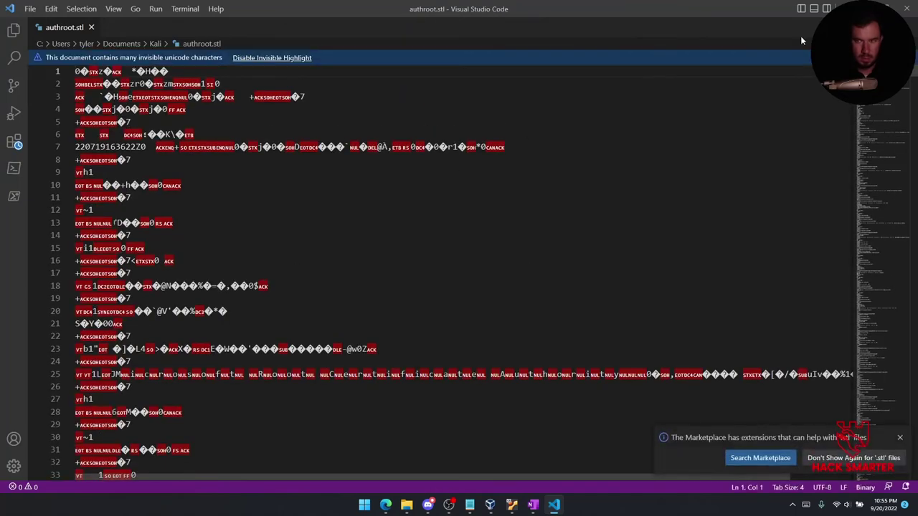
{"action": "key", "text": "alt+F4"}
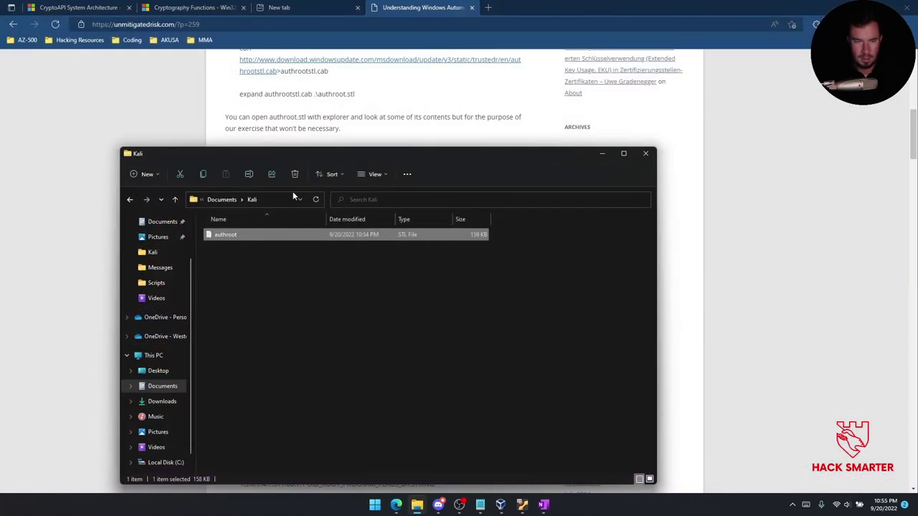
Search Google in a new tab for 'how to view authroot.ctl'.
{"action": "left_click", "coordinate": [488, 8]}
{"action": "type", "text": "h"}
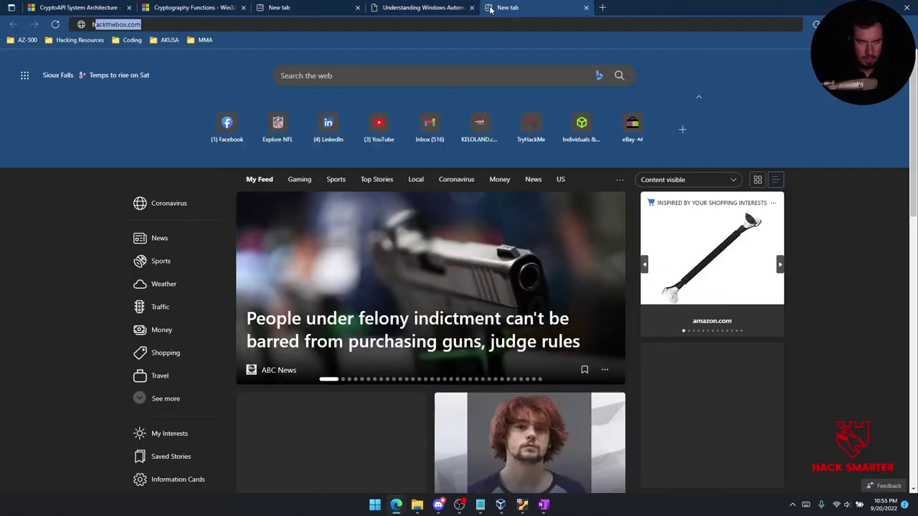
{"action": "type", "text": "ow to vie"}
{"action": "type", "text": "hroot.ctl"}
{"action": "key", "text": "Return"}
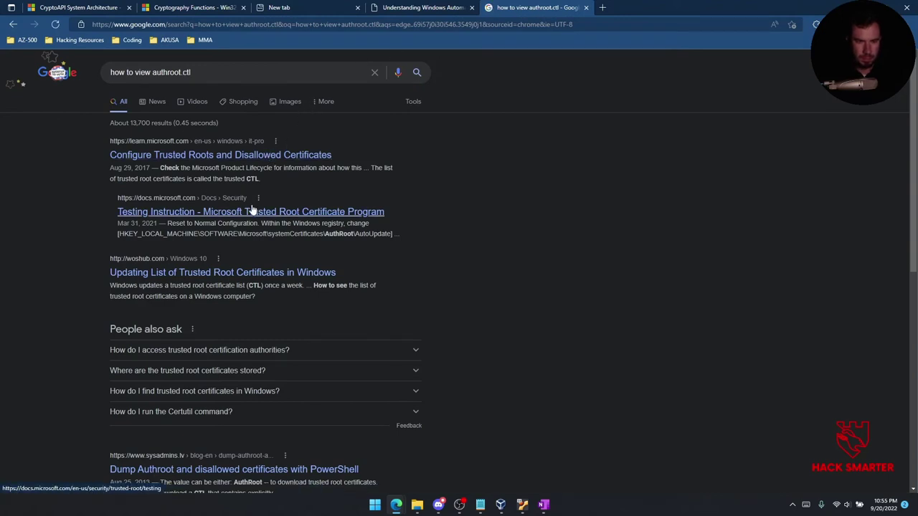
Open the woshub article on updating trusted root certificates and read through it.
{"action": "scroll", "coordinate": [262, 197], "scroll_direction": "down", "scroll_amount": 2}
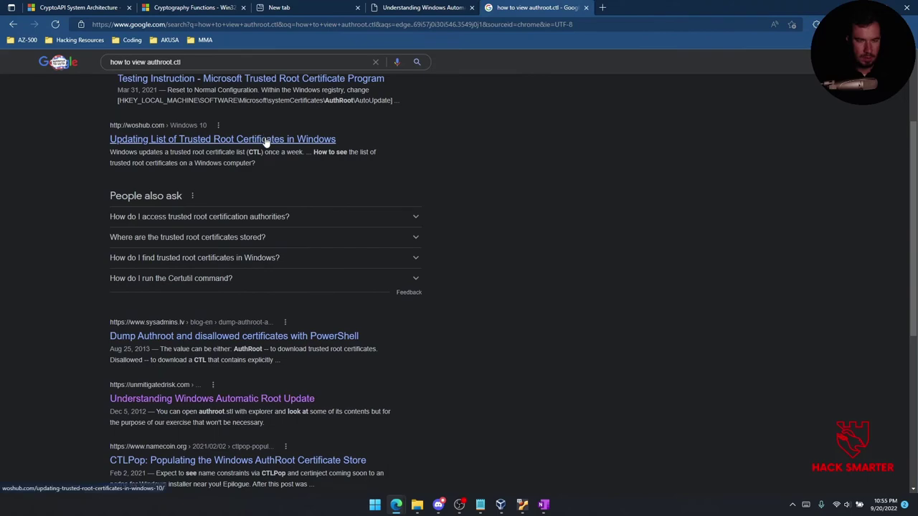
{"action": "left_click", "coordinate": [163, 140]}
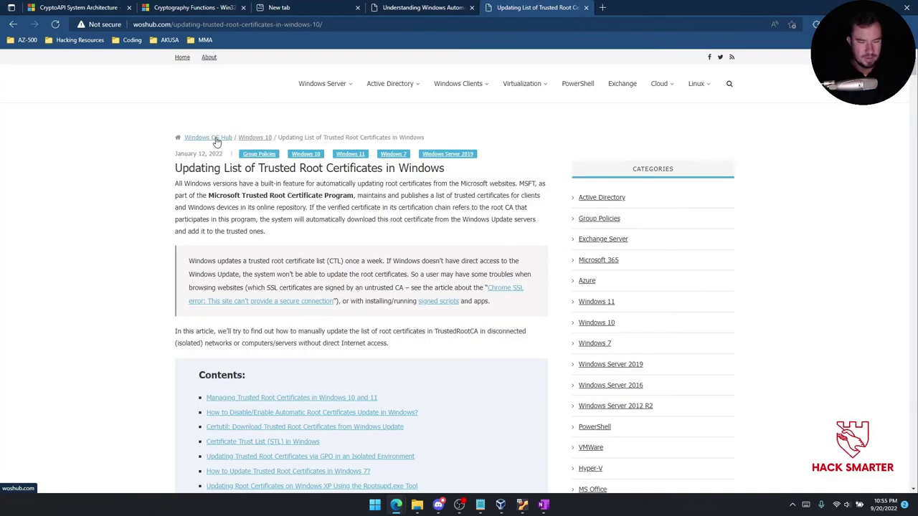
{"action": "scroll", "coordinate": [212, 143], "scroll_direction": "down", "scroll_amount": 1}
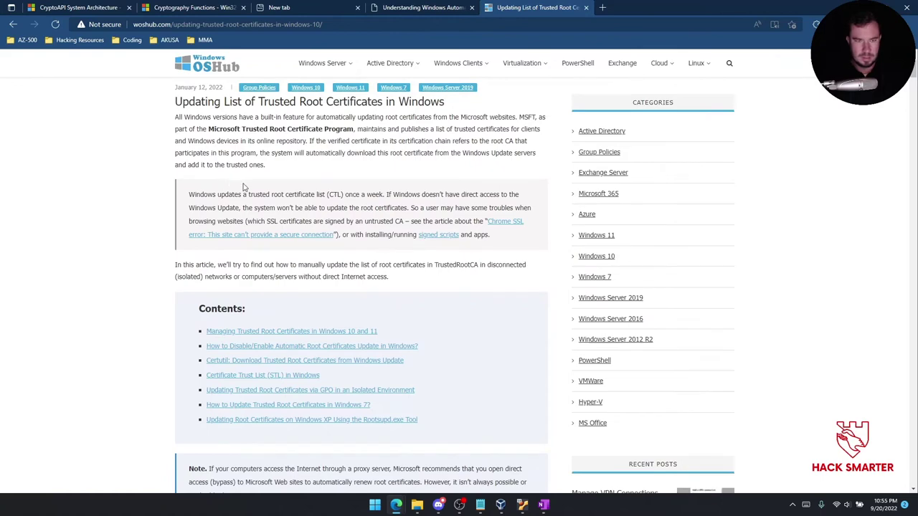
{"action": "scroll", "coordinate": [244, 191], "scroll_direction": "down", "scroll_amount": 2}
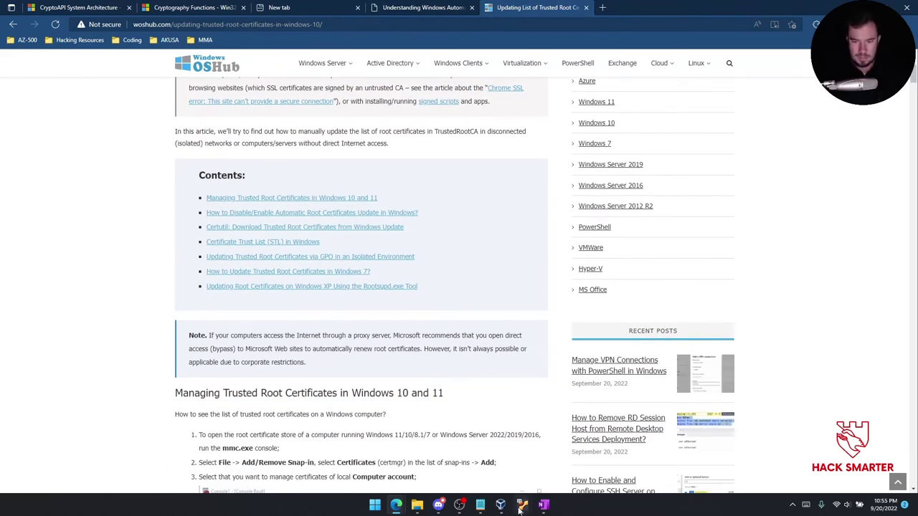
In the remnux VM's Wireshark, step through packets 87–92 to the HTTP 200 OK packet 91.
{"action": "mouse_move", "coordinate": [518, 510]}
{"action": "left_click", "coordinate": [471, 456]}
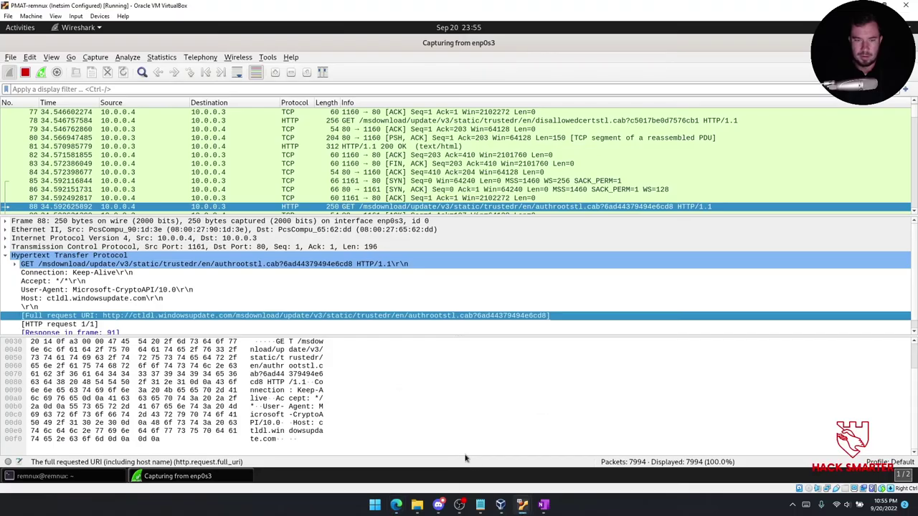
{"action": "left_click", "coordinate": [371, 198]}
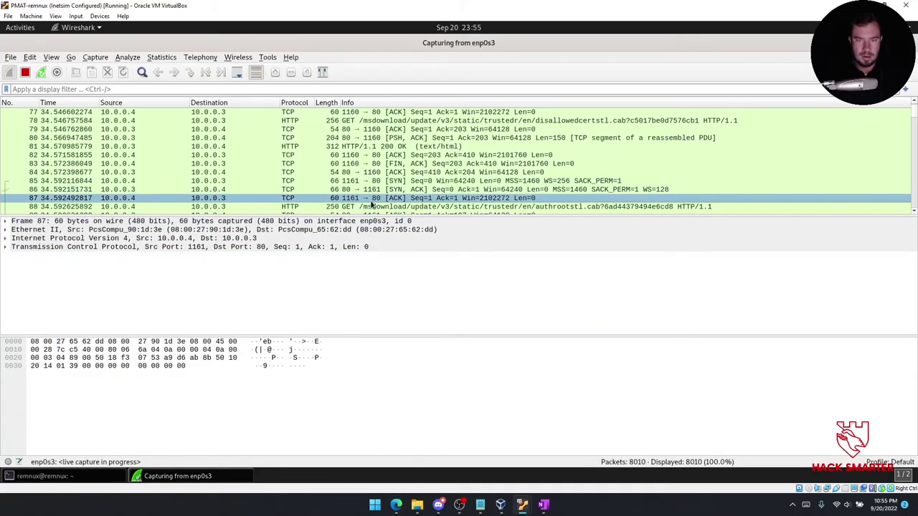
{"action": "key", "text": "Down"}
{"action": "key", "text": "Down"}
{"action": "key", "text": "Down"}
{"action": "key", "text": "Down"}
{"action": "key", "text": "Down"}
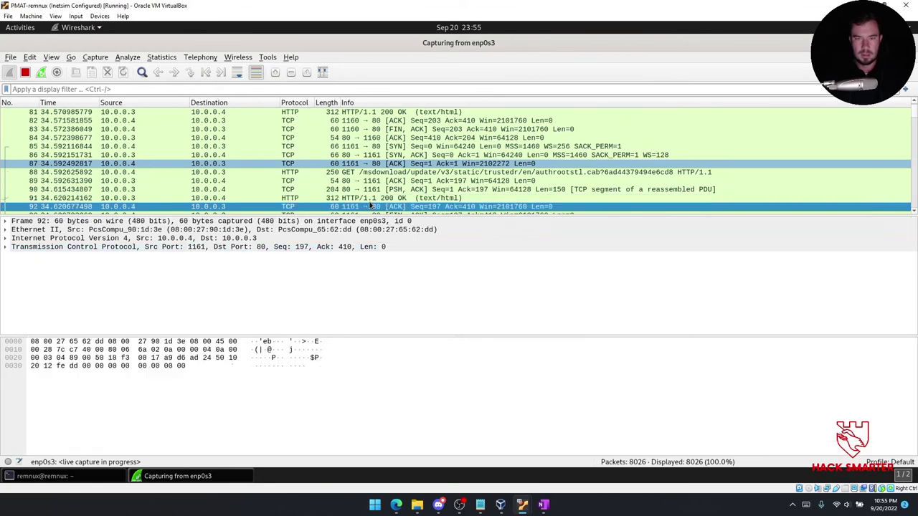
{"action": "key", "text": "Up"}
{"action": "key", "text": "Up"}
{"action": "key", "text": "Down"}
{"action": "key", "text": "Down"}
{"action": "key", "text": "Up"}
Examine packet 91's HTTP reply details, then step down to packet 96.
{"action": "left_click", "coordinate": [262, 262]}
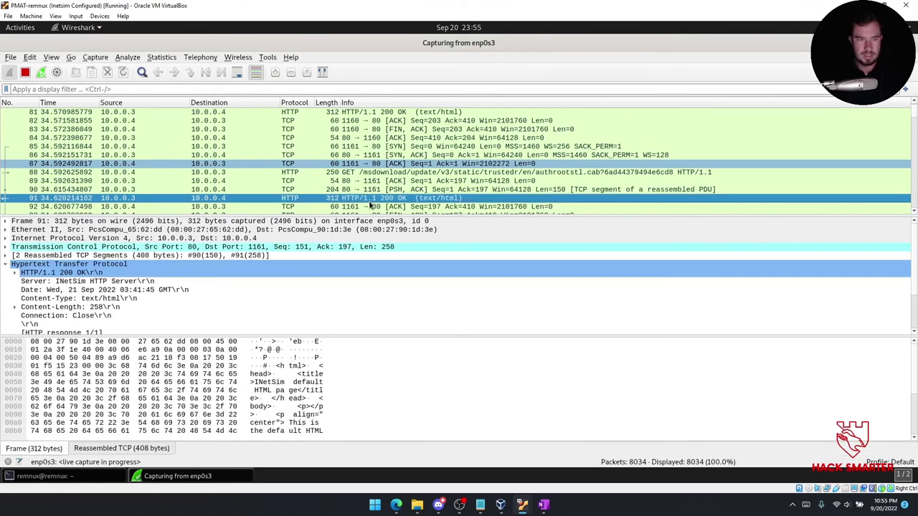
{"action": "scroll", "coordinate": [262, 261], "scroll_direction": "down", "scroll_amount": 1}
{"action": "scroll", "coordinate": [265, 301], "scroll_direction": "down", "scroll_amount": 1}
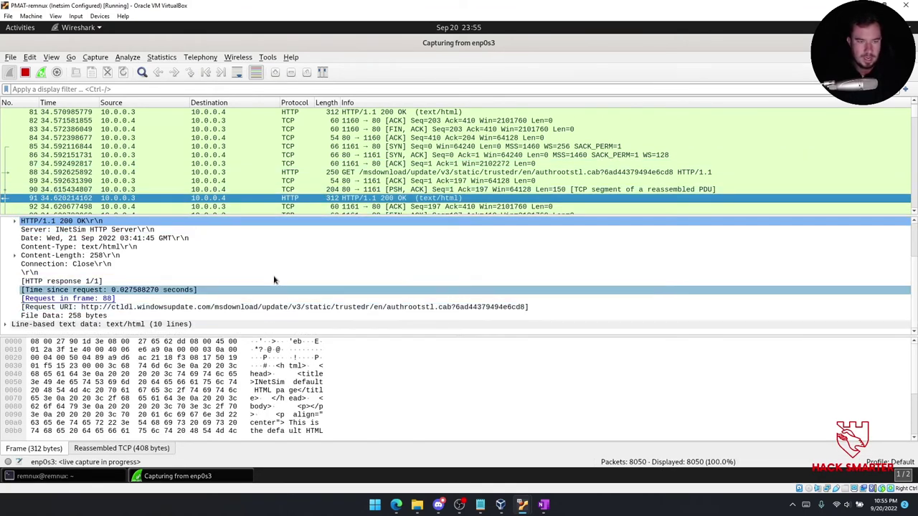
{"action": "left_click", "coordinate": [368, 199]}
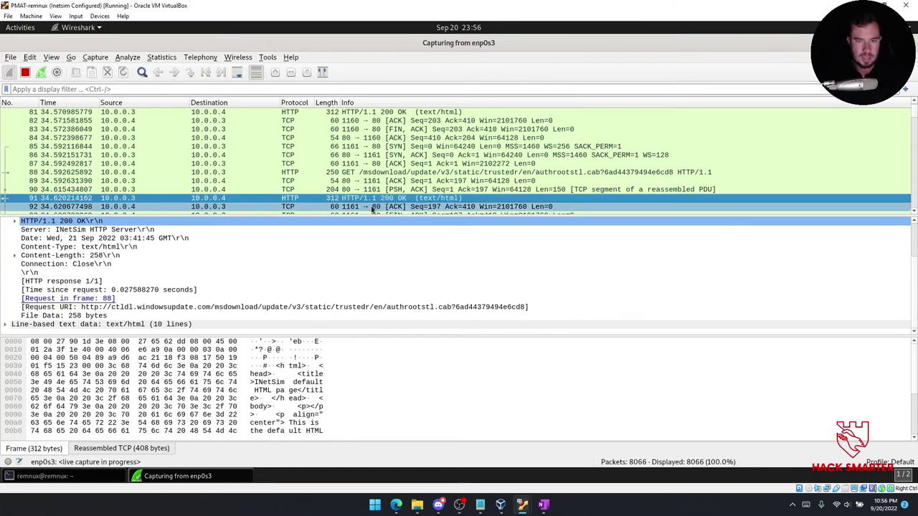
{"action": "key", "text": "Down"}
{"action": "key", "text": "Down"}
{"action": "key", "text": "Down"}
{"action": "key", "text": "Down"}
{"action": "key", "text": "Down"}
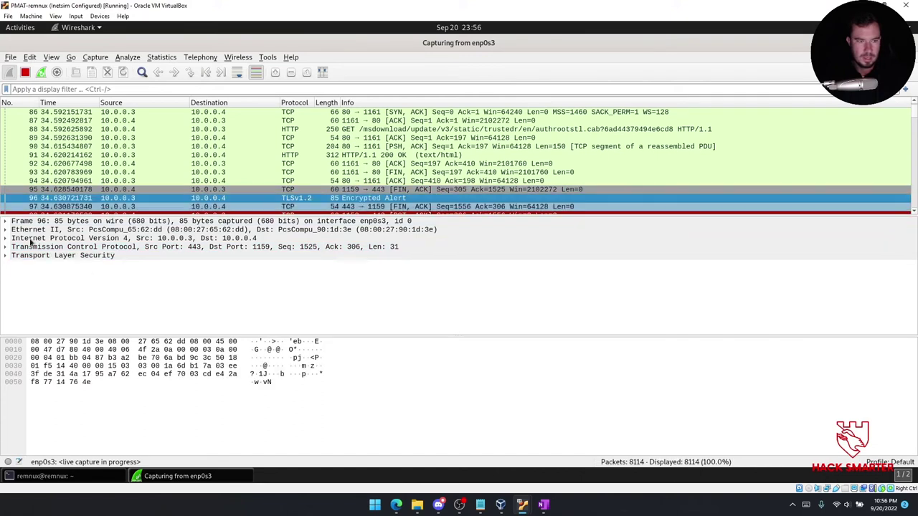
Expand packet 96's TLS record layer and inspect its Alert Message field.
{"action": "left_click", "coordinate": [13, 264]}
{"action": "left_click", "coordinate": [13, 264]}
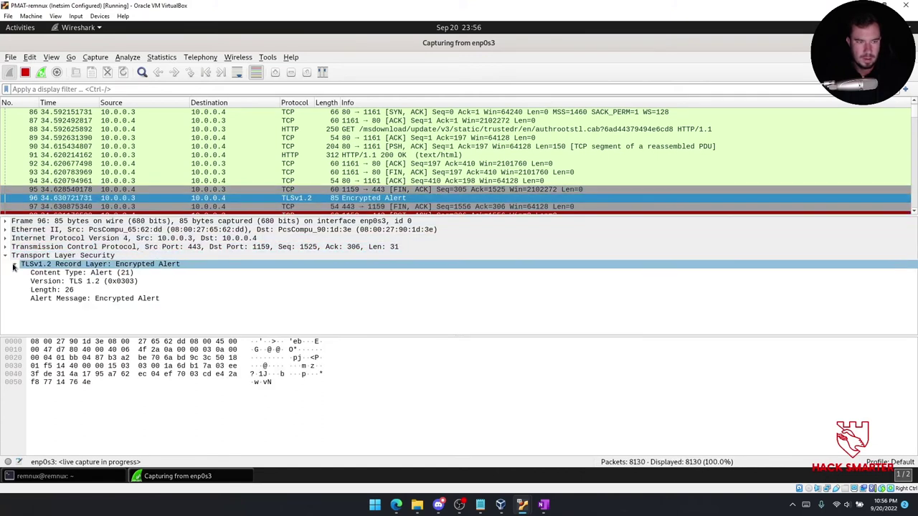
{"action": "left_click", "coordinate": [112, 301]}
{"action": "left_click", "coordinate": [250, 221]}
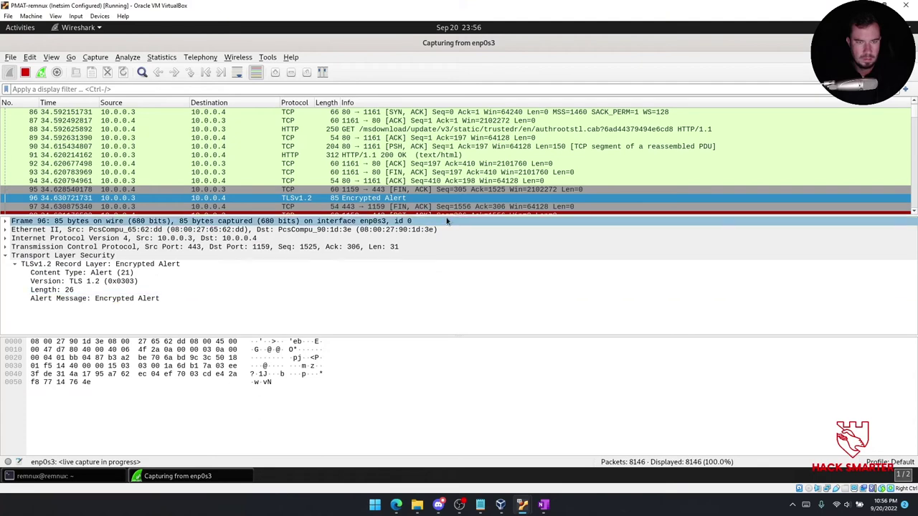
Inspect packet 97's TCP sequence number, then view packets 98 and the reset packet 99.
{"action": "left_click", "coordinate": [387, 207]}
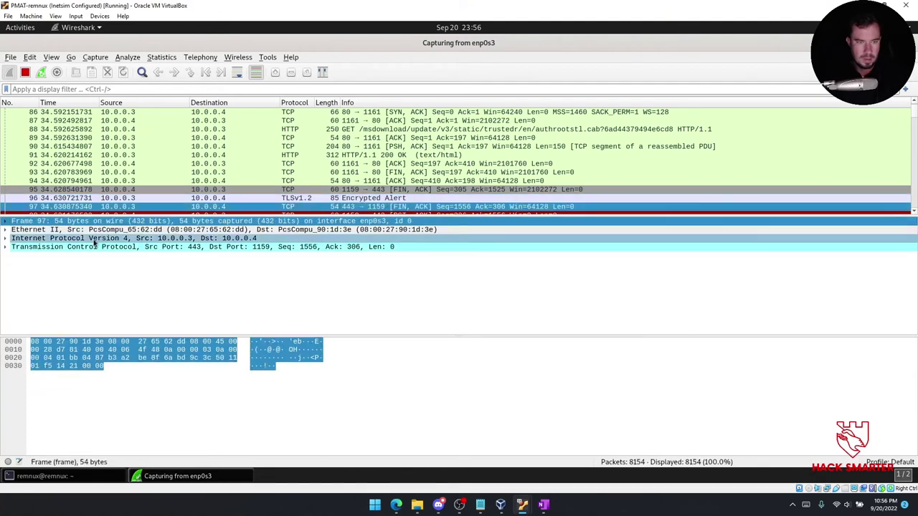
{"action": "left_click", "coordinate": [9, 247]}
{"action": "left_click", "coordinate": [6, 247]}
{"action": "left_click", "coordinate": [86, 316]}
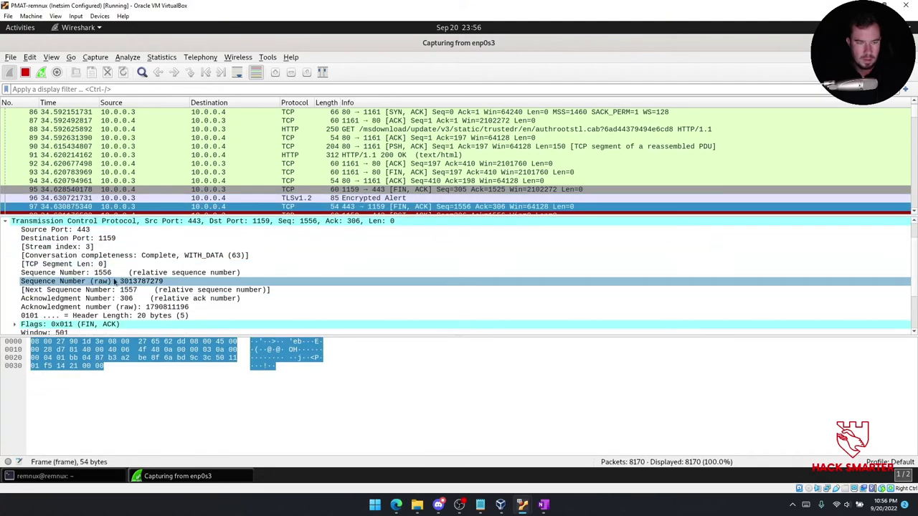
{"action": "left_click", "coordinate": [402, 213]}
{"action": "left_click", "coordinate": [403, 213]}
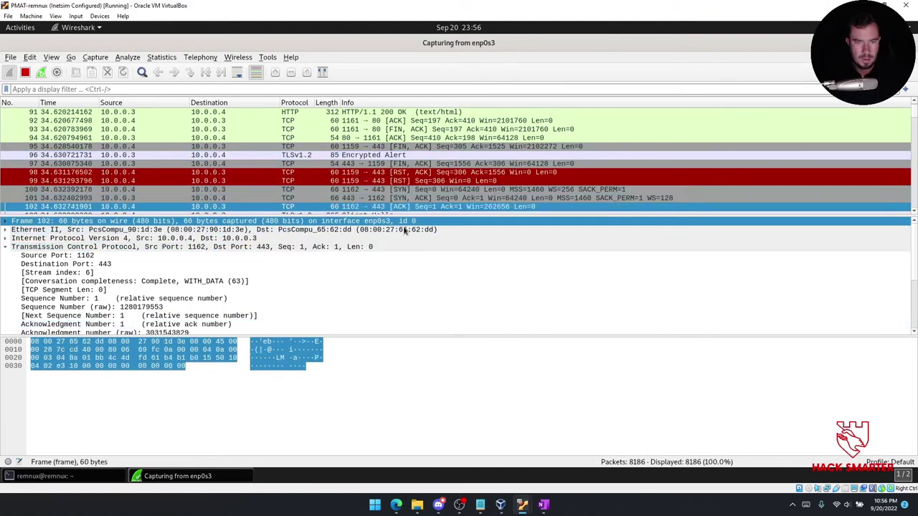
Review packets 109–119, including the HTTP GET 112, 200 OK 115 and Encrypted Alert 119.
{"action": "key", "text": "Down"}
{"action": "key", "text": "Down"}
{"action": "key", "text": "Down"}
{"action": "key", "text": "Down"}
{"action": "key", "text": "Down"}
{"action": "key", "text": "Down"}
{"action": "key", "text": "Down"}
{"action": "key", "text": "Down"}
{"action": "key", "text": "Down"}
{"action": "key", "text": "Down"}
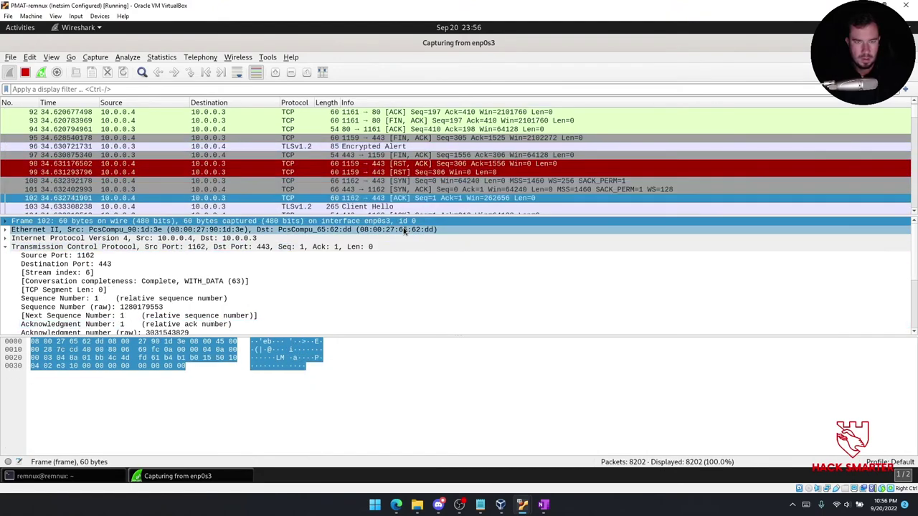
{"action": "key", "text": "Down"}
{"action": "key", "text": "Down"}
{"action": "key", "text": "Down"}
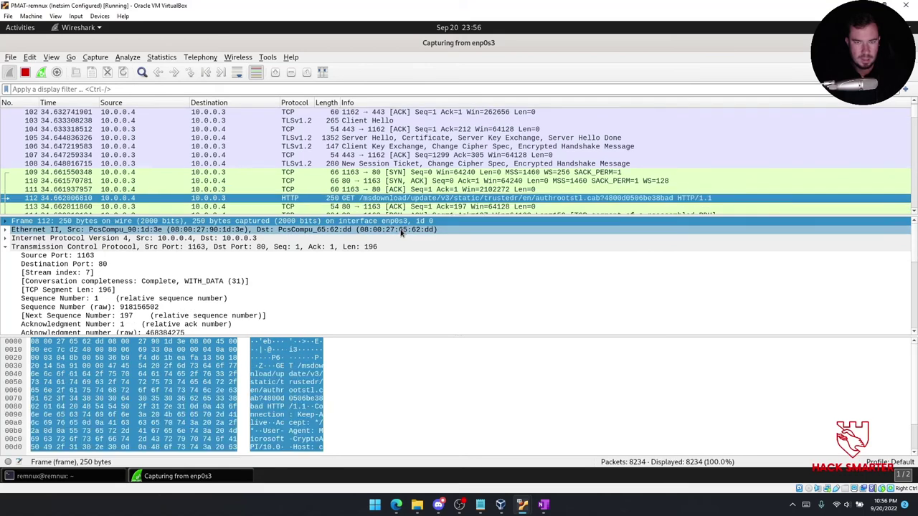
{"action": "key", "text": "Down"}
{"action": "key", "text": "Down"}
{"action": "key", "text": "Down"}
{"action": "key", "text": "Down"}
{"action": "key", "text": "Down"}
{"action": "key", "text": "Down"}
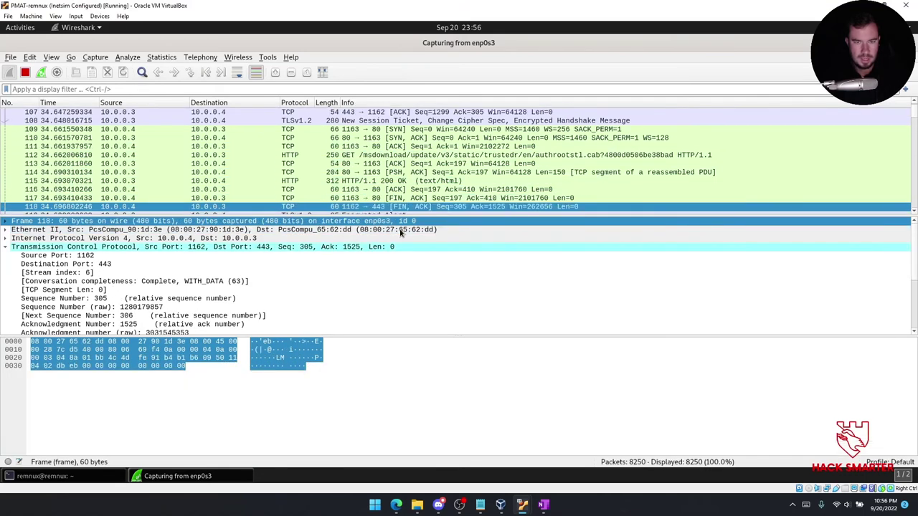
{"action": "key", "text": "Up"}
{"action": "key", "text": "Up"}
{"action": "key", "text": "Up"}
{"action": "scroll", "coordinate": [268, 299], "scroll_direction": "down", "scroll_amount": 8}
{"action": "scroll", "coordinate": [268, 299], "scroll_direction": "down", "scroll_amount": 2}
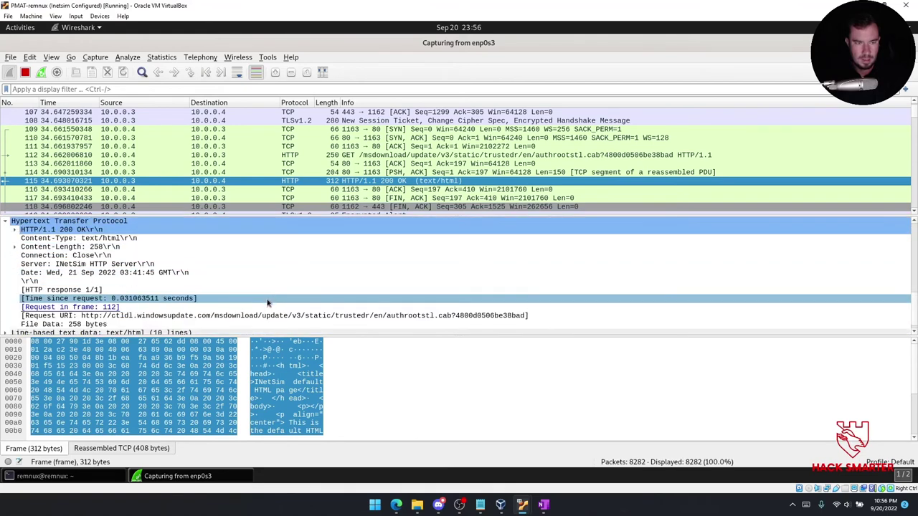
{"action": "key", "text": "Down"}
{"action": "key", "text": "Down"}
{"action": "key", "text": "Down"}
{"action": "key", "text": "Down"}
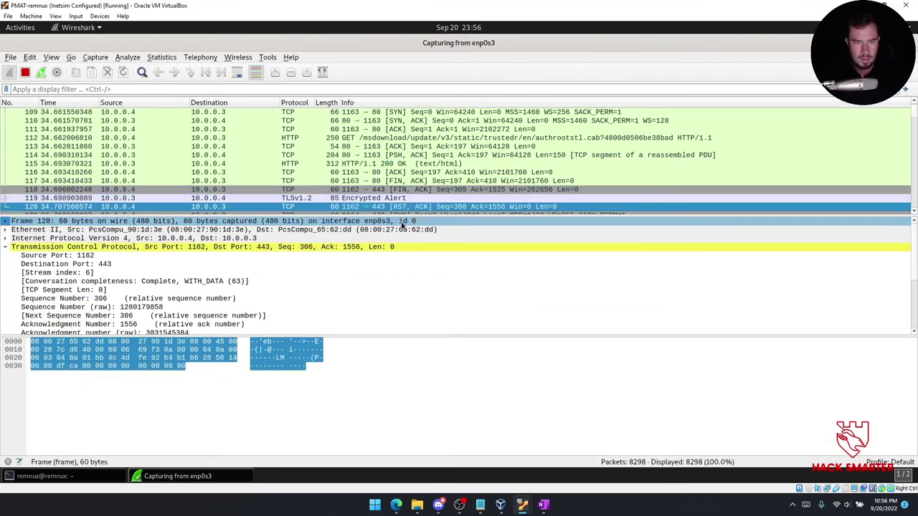
Step through packets 135–155, covering the reset packet 143 and TLS handshake packets.
{"action": "key", "text": "Down"}
{"action": "key", "text": "Down"}
{"action": "key", "text": "Down"}
{"action": "key", "text": "Down"}
{"action": "key", "text": "Down"}
{"action": "key", "text": "Down"}
{"action": "key", "text": "Down"}
{"action": "key", "text": "Down"}
{"action": "key", "text": "Down"}
{"action": "key", "text": "Down"}
{"action": "key", "text": "Down"}
{"action": "key", "text": "Down"}
{"action": "key", "text": "Down"}
{"action": "key", "text": "Down"}
{"action": "key", "text": "Down"}
{"action": "key", "text": "Down"}
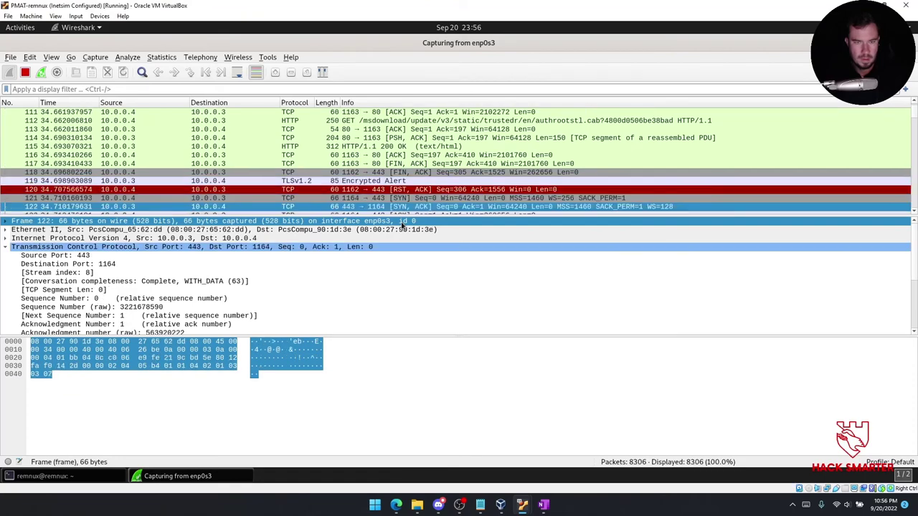
{"action": "key", "text": "Down"}
{"action": "key", "text": "Down"}
{"action": "key", "text": "Up"}
{"action": "key", "text": "Up"}
{"action": "key", "text": "Down"}
{"action": "key", "text": "Down"}
{"action": "key", "text": "Down"}
{"action": "key", "text": "Down"}
{"action": "key", "text": "Down"}
{"action": "key", "text": "Down"}
{"action": "key", "text": "Down"}
{"action": "key", "text": "Down"}
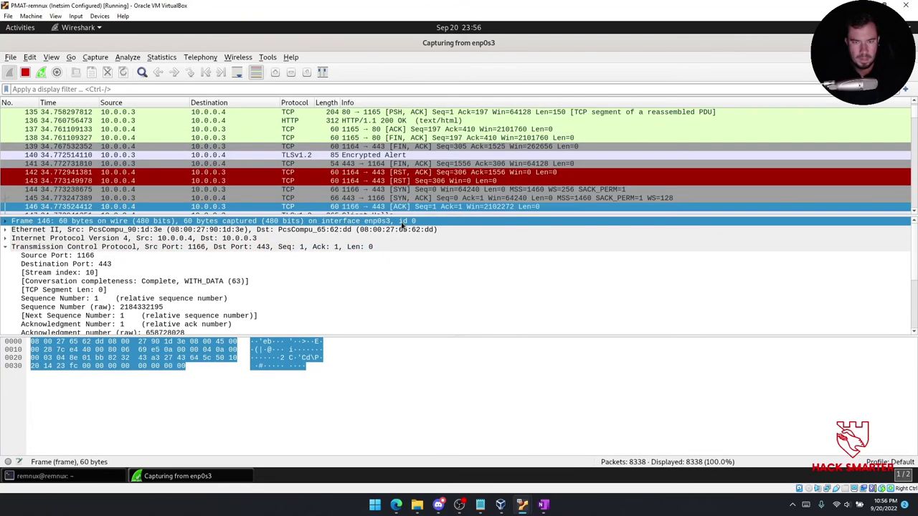
{"action": "key", "text": "Down"}
{"action": "key", "text": "Down"}
{"action": "key", "text": "Down"}
{"action": "key", "text": "Down"}
{"action": "key", "text": "Down"}
{"action": "key", "text": "Down"}
{"action": "key", "text": "Down"}
{"action": "key", "text": "Down"}
{"action": "key", "text": "Down"}
{"action": "key", "text": "Down"}
{"action": "key", "text": "Down"}
{"action": "key", "text": "Down"}
{"action": "key", "text": "Down"}
{"action": "key", "text": "Down"}
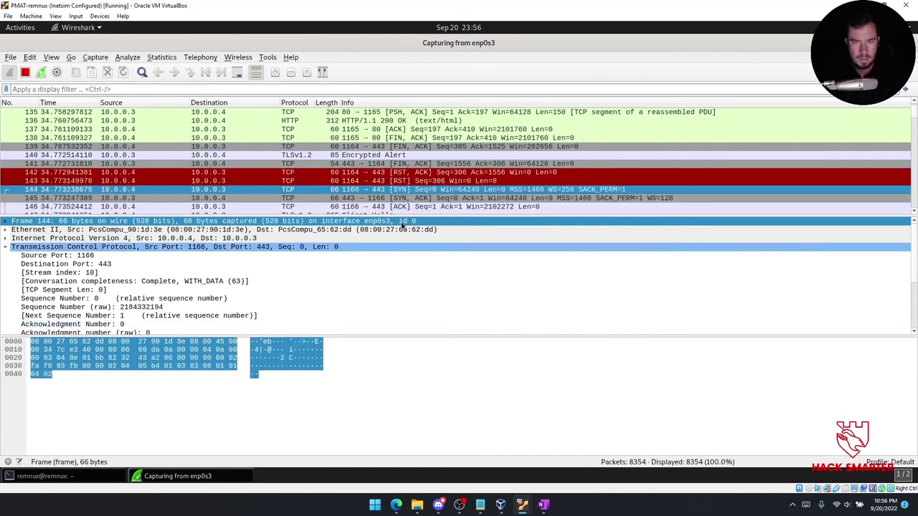
{"action": "key", "text": "Up"}
{"action": "key", "text": "Up"}
{"action": "key", "text": "Up"}
{"action": "key", "text": "Up"}
{"action": "key", "text": "Up"}
{"action": "key", "text": "Up"}
{"action": "key", "text": "Up"}
{"action": "key", "text": "Up"}
{"action": "key", "text": "Up"}
{"action": "key", "text": "Up"}
{"action": "key", "text": "Up"}
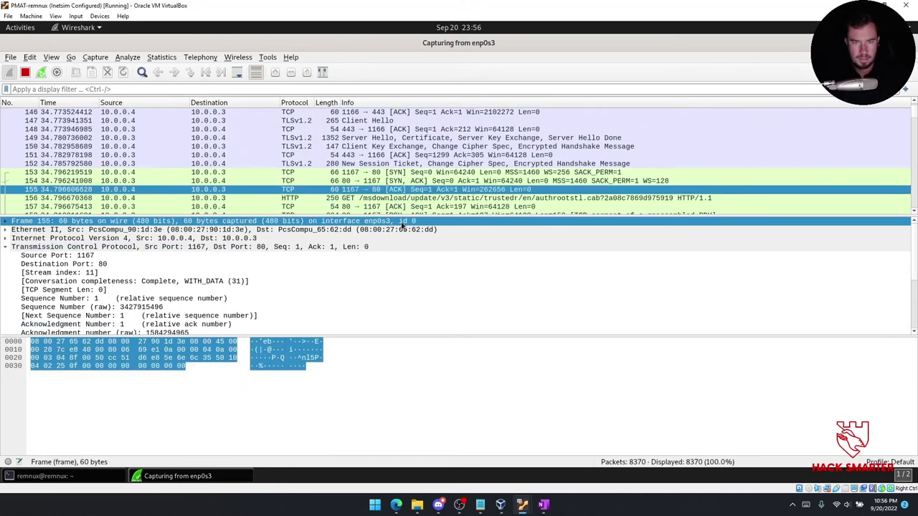
{"action": "key", "text": "Down"}
{"action": "key", "text": "Down"}
{"action": "key", "text": "Down"}
{"action": "key", "text": "Down"}
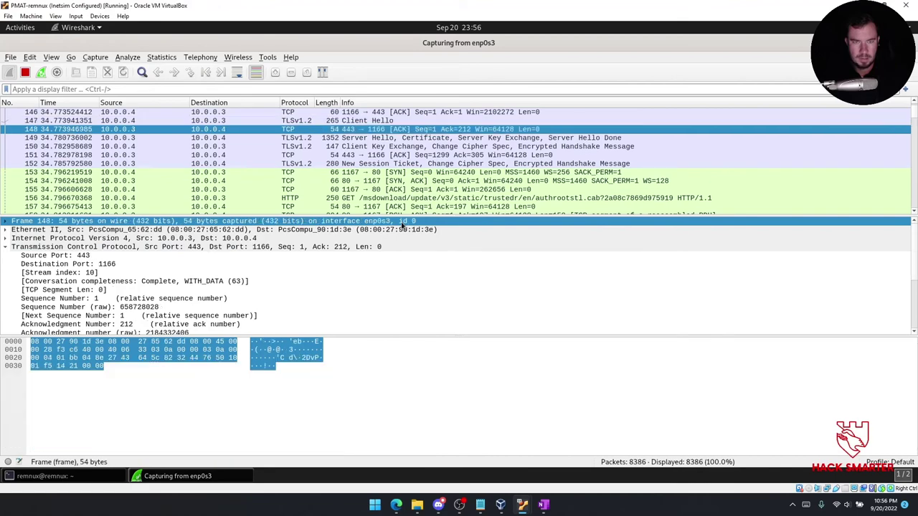
{"action": "key", "text": "Down"}
{"action": "key", "text": "Down"}
{"action": "key", "text": "Down"}
{"action": "key", "text": "Down"}
{"action": "key", "text": "Down"}
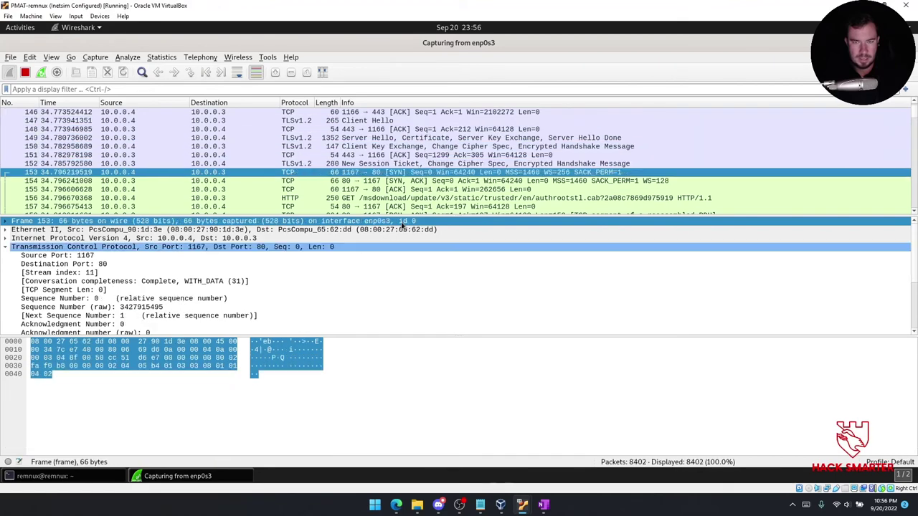
Advance through the capture from packet 185 to packet 473.
{"action": "key", "text": "Down"}
{"action": "key", "text": "Down"}
{"action": "key", "text": "Down"}
{"action": "key", "text": "Down"}
{"action": "key", "text": "Down"}
{"action": "key", "text": "Down"}
{"action": "key", "text": "Down"}
{"action": "key", "text": "Down"}
{"action": "key", "text": "Down"}
{"action": "key", "text": "Down"}
{"action": "key", "text": "Down"}
{"action": "key", "text": "Down"}
{"action": "key", "text": "Down"}
{"action": "key", "text": "Down"}
{"action": "key", "text": "Down"}
{"action": "key", "text": "Down"}
{"action": "key", "text": "Down"}
{"action": "key", "text": "Down"}
{"action": "key", "text": "Down"}
{"action": "key", "text": "Down"}
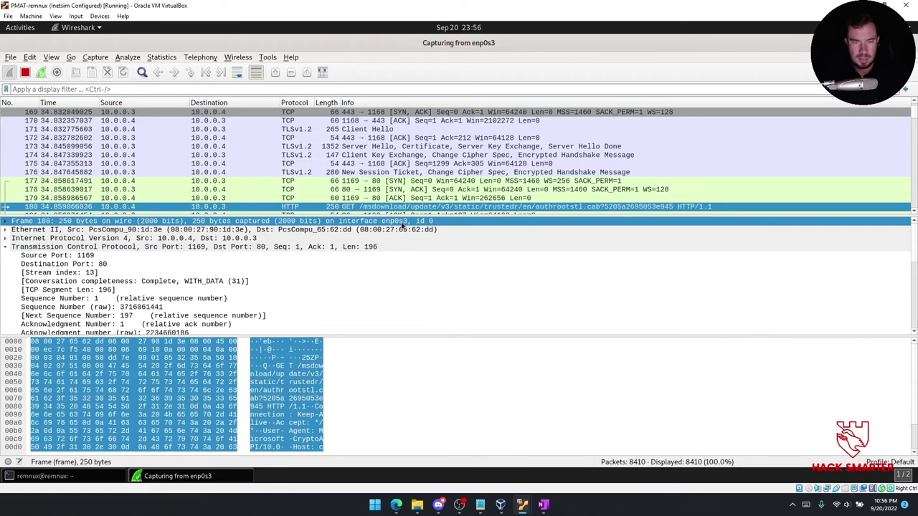
{"action": "key", "text": "Down"}
{"action": "key", "text": "Down"}
{"action": "key", "text": "Down"}
{"action": "key", "text": "Down"}
{"action": "key", "text": "Down"}
{"action": "key", "text": "Down"}
{"action": "key", "text": "Down"}
{"action": "key", "text": "Down"}
{"action": "key", "text": "Down"}
{"action": "key", "text": "Down"}
{"action": "key", "text": "Down"}
{"action": "key", "text": "Down"}
{"action": "key", "text": "Down"}
{"action": "key", "text": "Down"}
{"action": "key", "text": "Down"}
{"action": "key", "text": "Down"}
{"action": "key", "text": "Down"}
{"action": "key", "text": "Down"}
{"action": "key", "text": "Down"}
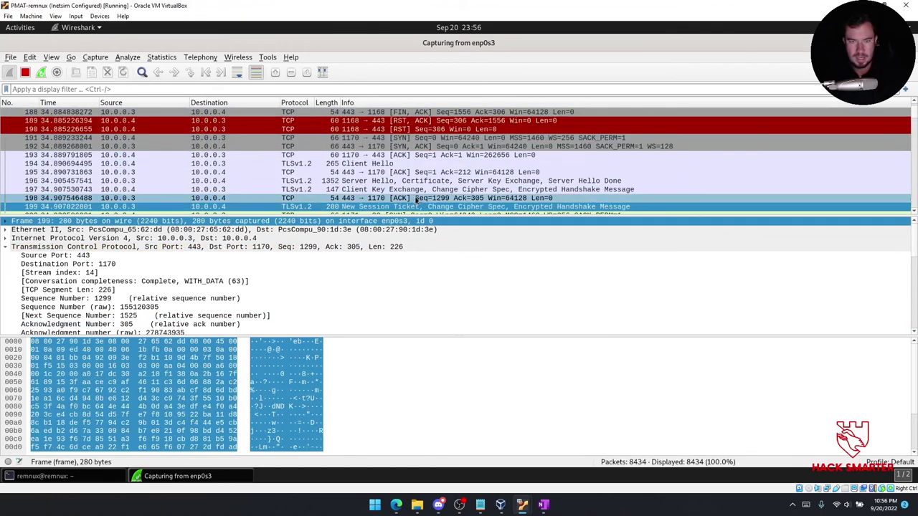
{"action": "key", "text": "Down"}
{"action": "key", "text": "Down"}
{"action": "key", "text": "Down"}
{"action": "key", "text": "Down"}
{"action": "key", "text": "Down"}
{"action": "key", "text": "Down"}
{"action": "key", "text": "Down"}
{"action": "key", "text": "Down"}
{"action": "key", "text": "Down"}
{"action": "key", "text": "Down"}
{"action": "key", "text": "Down"}
{"action": "key", "text": "Down"}
{"action": "key", "text": "Down"}
{"action": "key", "text": "Down"}
{"action": "key", "text": "Down"}
{"action": "key", "text": "Down"}
{"action": "key", "text": "Down"}
{"action": "key", "text": "Down"}
{"action": "key", "text": "Down"}
{"action": "key", "text": "Down"}
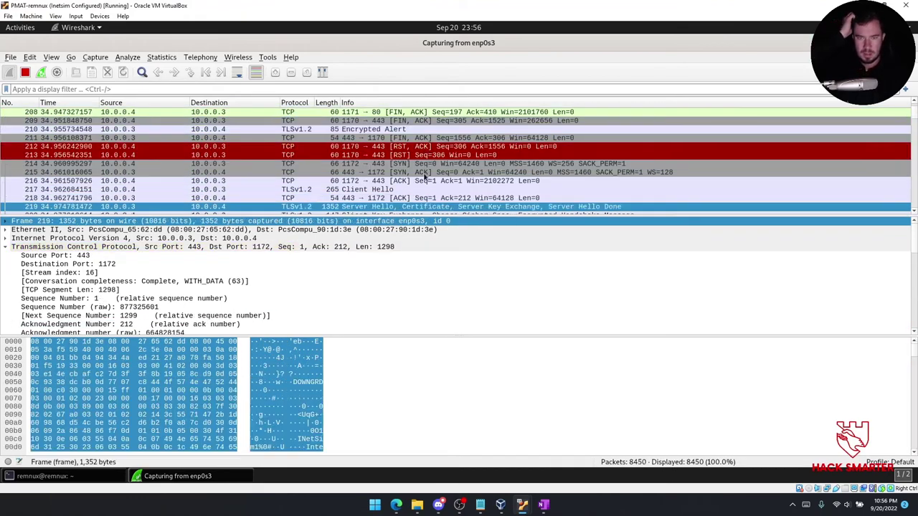
{"action": "key", "text": "Down"}
{"action": "key", "text": "Down"}
{"action": "key", "text": "Down"}
{"action": "key", "text": "Down"}
{"action": "key", "text": "Down"}
{"action": "key", "text": "Down"}
{"action": "key", "text": "Down"}
{"action": "key", "text": "Down"}
{"action": "key", "text": "Down"}
{"action": "key", "text": "Down"}
{"action": "key", "text": "Down"}
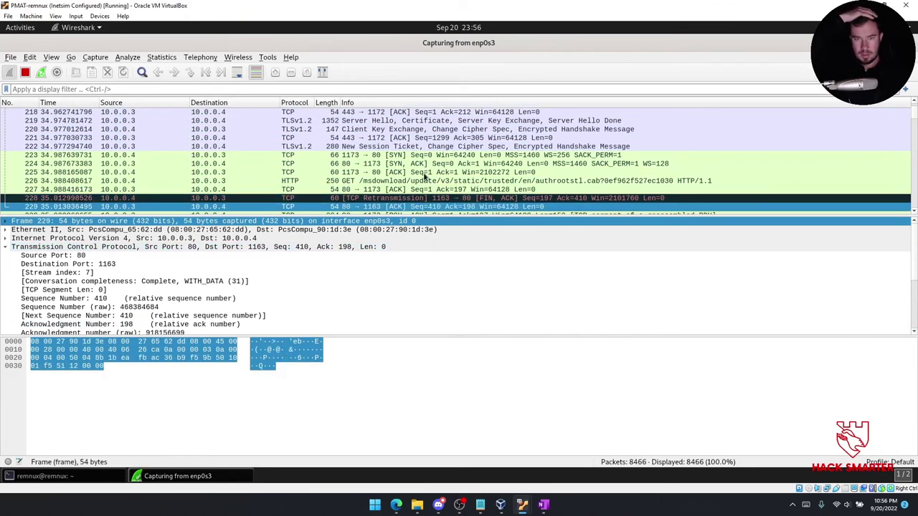
{"action": "key", "text": "Down"}
{"action": "key", "text": "Down"}
{"action": "key", "text": "Down"}
{"action": "key", "text": "Down"}
{"action": "key", "text": "Down"}
{"action": "key", "text": "Down"}
{"action": "key", "text": "Down"}
{"action": "key", "text": "Down"}
{"action": "key", "text": "Down"}
{"action": "key", "text": "Down"}
{"action": "key", "text": "Down"}
{"action": "key", "text": "Down"}
{"action": "key", "text": "Down"}
{"action": "key", "text": "Down"}
{"action": "key", "text": "Down"}
{"action": "key", "text": "Down"}
{"action": "key", "text": "Down"}
{"action": "key", "text": "Down"}
{"action": "key", "text": "Down"}
{"action": "key", "text": "Down"}
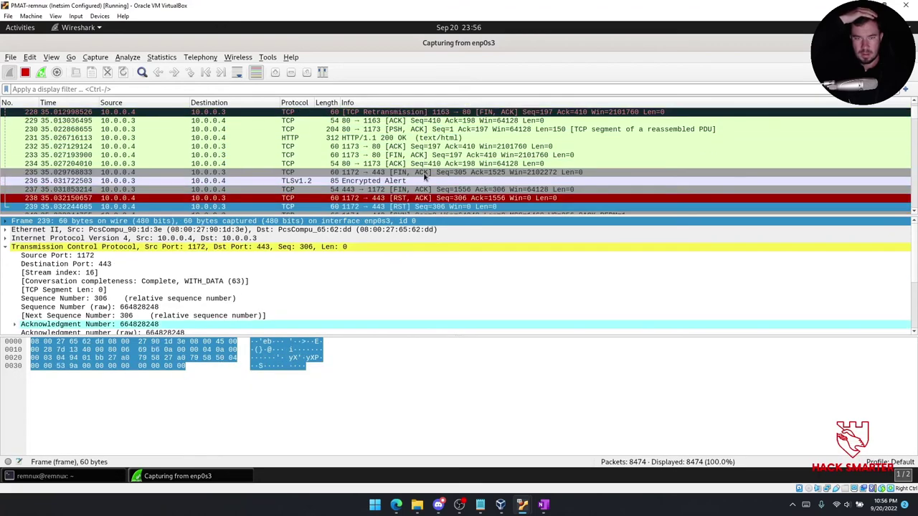
{"action": "key", "text": "Down"}
{"action": "key", "text": "Down"}
{"action": "key", "text": "Down"}
{"action": "key", "text": "Down"}
{"action": "key", "text": "Down"}
{"action": "key", "text": "Down"}
{"action": "key", "text": "Down"}
{"action": "key", "text": "Down"}
{"action": "key", "text": "Down"}
{"action": "key", "text": "Down"}
{"action": "key", "text": "Down"}
{"action": "key", "text": "Down"}
{"action": "key", "text": "Down"}
{"action": "key", "text": "Down"}
{"action": "key", "text": "Down"}
{"action": "key", "text": "Down"}
{"action": "key", "text": "Down"}
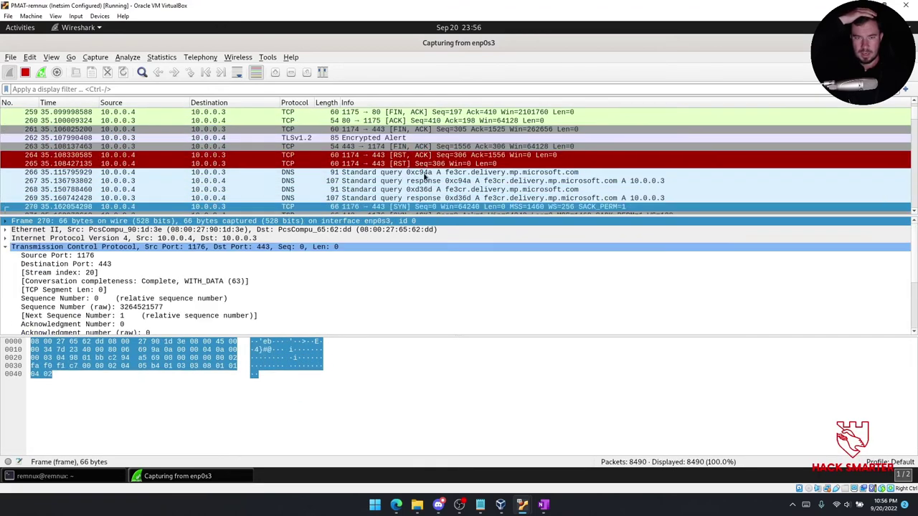
{"action": "key", "text": "Down"}
{"action": "key", "text": "Down"}
{"action": "key", "text": "Down"}
{"action": "key", "text": "Down"}
{"action": "key", "text": "Down"}
{"action": "key", "text": "Down"}
{"action": "key", "text": "Down"}
{"action": "key", "text": "Down"}
{"action": "key", "text": "Down"}
{"action": "key", "text": "Down"}
{"action": "key", "text": "Down"}
{"action": "key", "text": "Down"}
{"action": "key", "text": "Down"}
{"action": "key", "text": "Down"}
{"action": "key", "text": "Down"}
{"action": "key", "text": "Down"}
{"action": "key", "text": "Down"}
{"action": "key", "text": "Down"}
{"action": "key", "text": "Down"}
{"action": "key", "text": "Down"}
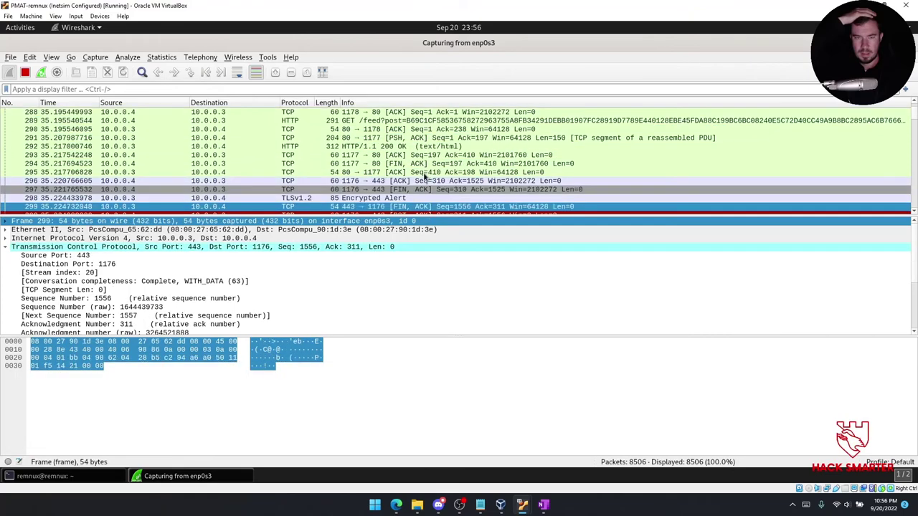
{"action": "key", "text": "Down"}
{"action": "key", "text": "Down"}
{"action": "key", "text": "Down"}
{"action": "key", "text": "Down"}
{"action": "key", "text": "Down"}
{"action": "key", "text": "Down"}
{"action": "key", "text": "Down"}
{"action": "key", "text": "Down"}
{"action": "key", "text": "Down"}
{"action": "key", "text": "Down"}
{"action": "key", "text": "Down"}
{"action": "key", "text": "Down"}
{"action": "key", "text": "Down"}
{"action": "key", "text": "Down"}
{"action": "key", "text": "Down"}
{"action": "key", "text": "Down"}
{"action": "key", "text": "Down"}
{"action": "key", "text": "Down"}
{"action": "key", "text": "Down"}
{"action": "key", "text": "Down"}
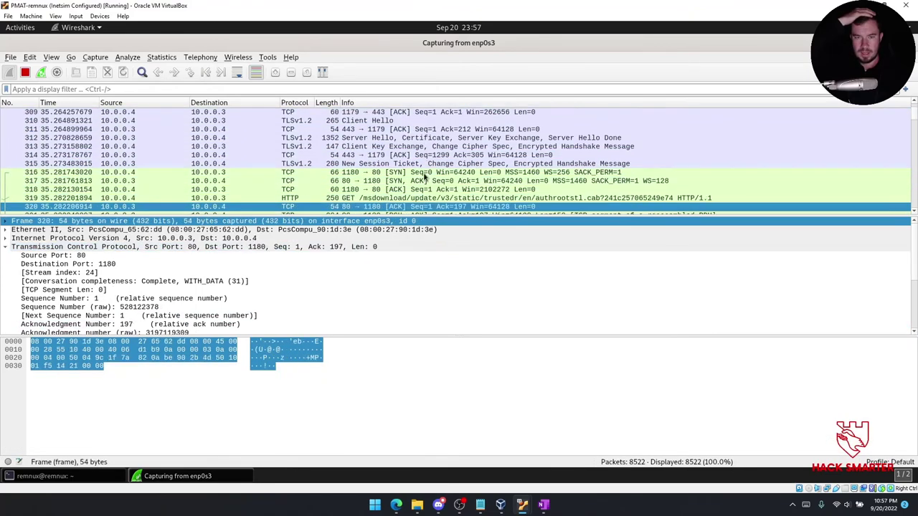
{"action": "key", "text": "Down"}
{"action": "key", "text": "Down"}
{"action": "key", "text": "Down"}
{"action": "key", "text": "Down"}
{"action": "key", "text": "Down"}
{"action": "key", "text": "Down"}
{"action": "key", "text": "Down"}
{"action": "key", "text": "Down"}
{"action": "key", "text": "Down"}
{"action": "key", "text": "Down"}
{"action": "key", "text": "Down"}
{"action": "key", "text": "Down"}
{"action": "key", "text": "Down"}
{"action": "key", "text": "Down"}
{"action": "key", "text": "Down"}
{"action": "key", "text": "Down"}
{"action": "key", "text": "Down"}
{"action": "key", "text": "Down"}
{"action": "key", "text": "Down"}
{"action": "key", "text": "Down"}
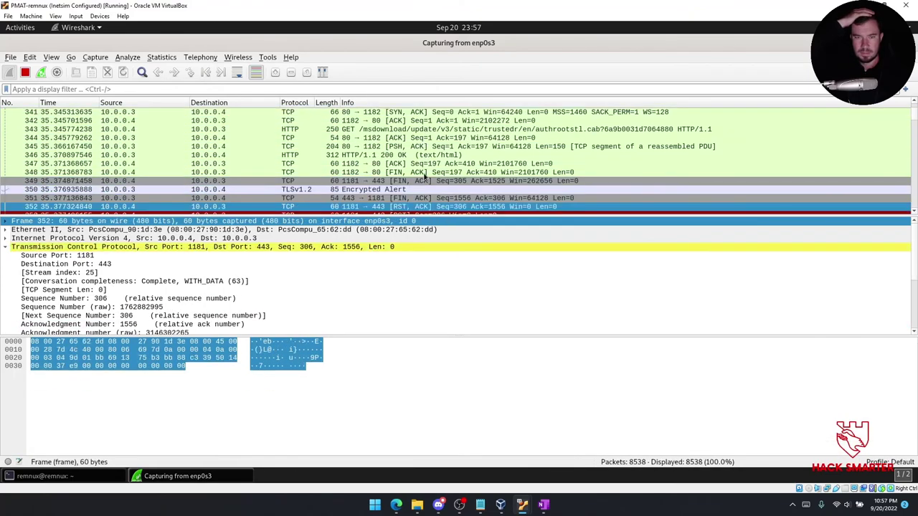
{"action": "key", "text": "Down"}
{"action": "key", "text": "Down"}
{"action": "key", "text": "Down"}
{"action": "key", "text": "Down"}
{"action": "key", "text": "Down"}
{"action": "key", "text": "Down"}
{"action": "key", "text": "Down"}
{"action": "key", "text": "Down"}
{"action": "key", "text": "Down"}
{"action": "key", "text": "Down"}
{"action": "key", "text": "Down"}
{"action": "key", "text": "Down"}
{"action": "key", "text": "Down"}
{"action": "key", "text": "Down"}
{"action": "key", "text": "Down"}
{"action": "key", "text": "Down"}
{"action": "key", "text": "Down"}
{"action": "key", "text": "Down"}
{"action": "key", "text": "Down"}
{"action": "key", "text": "Down"}
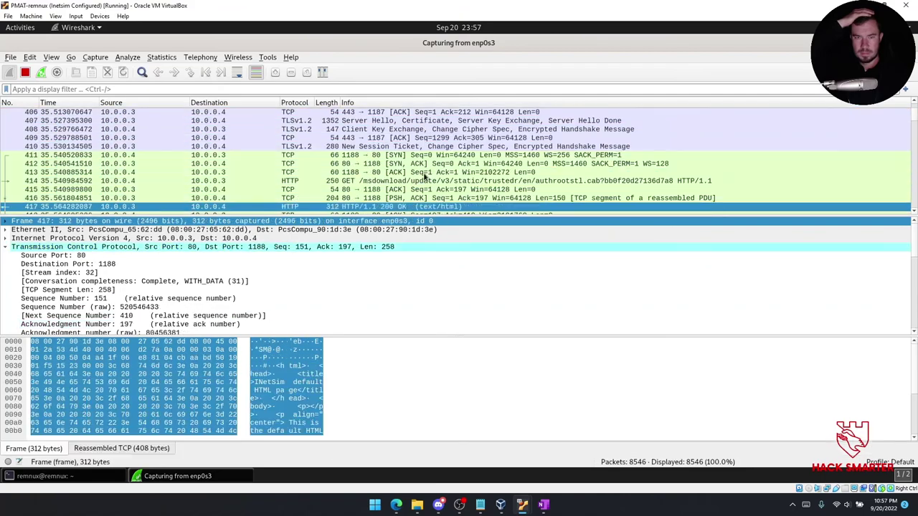
{"action": "key", "text": "Down"}
{"action": "key", "text": "Down"}
{"action": "key", "text": "Down"}
{"action": "key", "text": "Down"}
{"action": "key", "text": "Down"}
{"action": "key", "text": "Down"}
{"action": "key", "text": "Down"}
{"action": "key", "text": "Down"}
{"action": "key", "text": "Down"}
{"action": "key", "text": "Down"}
{"action": "key", "text": "Down"}
{"action": "key", "text": "Down"}
{"action": "key", "text": "Down"}
{"action": "key", "text": "Down"}
{"action": "key", "text": "Down"}
{"action": "key", "text": "Down"}
{"action": "key", "text": "Down"}
{"action": "key", "text": "Down"}
{"action": "key", "text": "Down"}
{"action": "key", "text": "Down"}
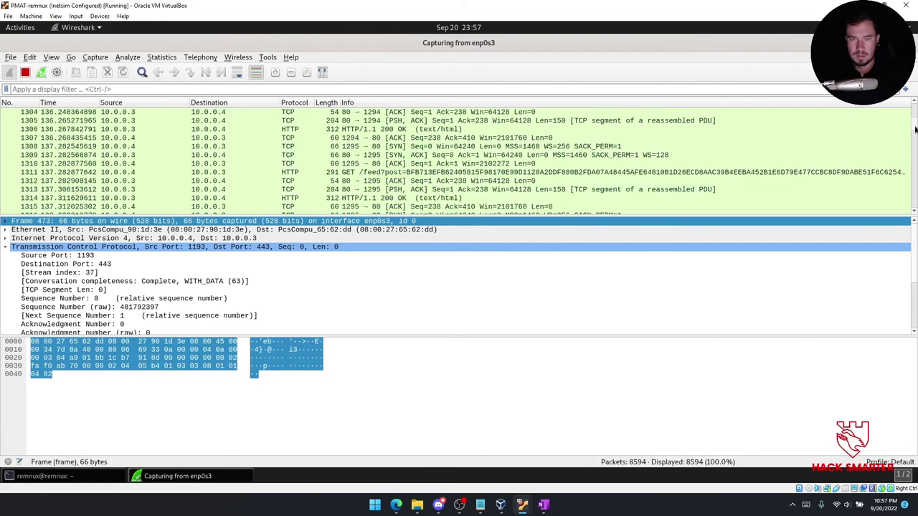
Inspect packets 460–498, including the SYN 484, Encrypted Alert 495 and RST packets 497–498.
{"action": "scroll", "coordinate": [908, 123], "scroll_direction": "up", "scroll_amount": 20}
{"action": "left_click", "coordinate": [461, 182]}
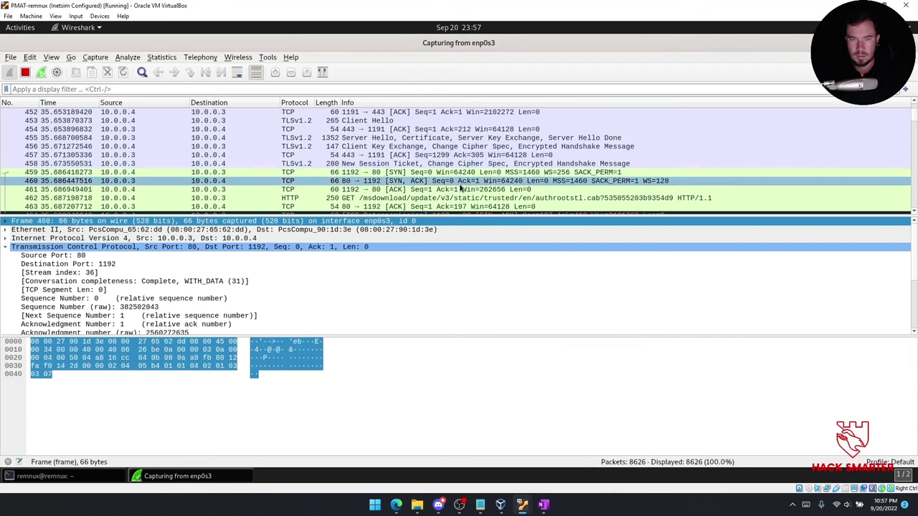
{"action": "key", "text": "Down"}
{"action": "key", "text": "Down"}
{"action": "key", "text": "Down"}
{"action": "key", "text": "Down"}
{"action": "key", "text": "Down"}
{"action": "key", "text": "Down"}
{"action": "key", "text": "Down"}
{"action": "key", "text": "Down"}
{"action": "key", "text": "Down"}
{"action": "key", "text": "Down"}
{"action": "key", "text": "Down"}
{"action": "key", "text": "Down"}
{"action": "key", "text": "Down"}
{"action": "key", "text": "Down"}
{"action": "key", "text": "Down"}
{"action": "key", "text": "Down"}
{"action": "key", "text": "Down"}
{"action": "key", "text": "Down"}
{"action": "key", "text": "Down"}
{"action": "key", "text": "Down"}
{"action": "key", "text": "Down"}
{"action": "key", "text": "Down"}
{"action": "key", "text": "Down"}
{"action": "key", "text": "Down"}
{"action": "key", "text": "Down"}
{"action": "key", "text": "Down"}
{"action": "key", "text": "Down"}
{"action": "key", "text": "Up"}
{"action": "key", "text": "Up"}
{"action": "key", "text": "Up"}
{"action": "key", "text": "Up"}
{"action": "key", "text": "Up"}
{"action": "key", "text": "Up"}
{"action": "key", "text": "Up"}
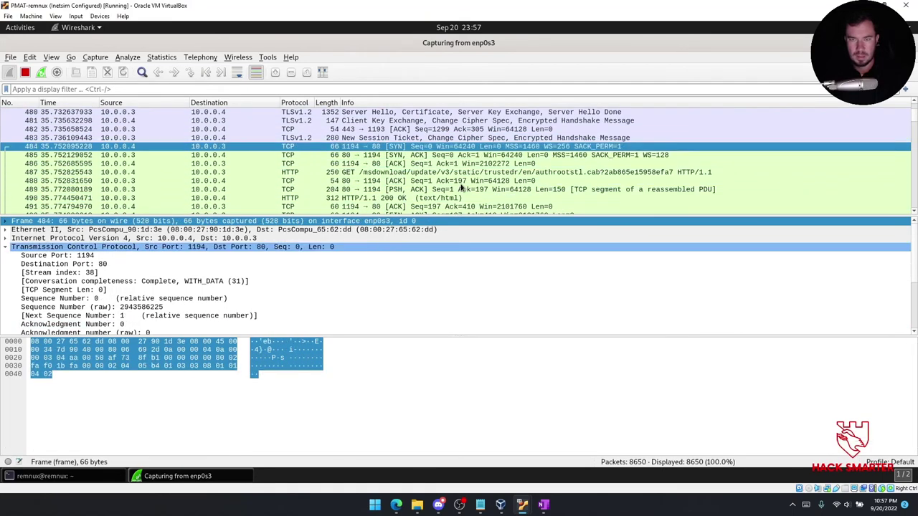
{"action": "key", "text": "Up"}
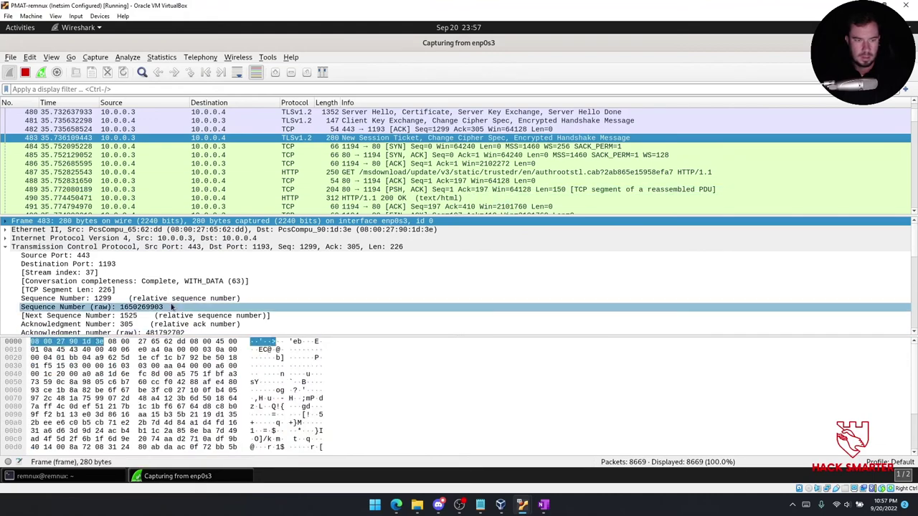
{"action": "key", "text": "Down"}
{"action": "key", "text": "Down"}
{"action": "key", "text": "Down"}
{"action": "key", "text": "Down"}
{"action": "key", "text": "Down"}
{"action": "key", "text": "Down"}
{"action": "key", "text": "Down"}
{"action": "key", "text": "Down"}
{"action": "key", "text": "Down"}
{"action": "key", "text": "Down"}
{"action": "key", "text": "Down"}
{"action": "key", "text": "Down"}
{"action": "key", "text": "Down"}
{"action": "key", "text": "Down"}
{"action": "key", "text": "Down"}
{"action": "key", "text": "Down"}
{"action": "key", "text": "Down"}
{"action": "key", "text": "Down"}
{"action": "key", "text": "Down"}
{"action": "key", "text": "Down"}
{"action": "key", "text": "Down"}
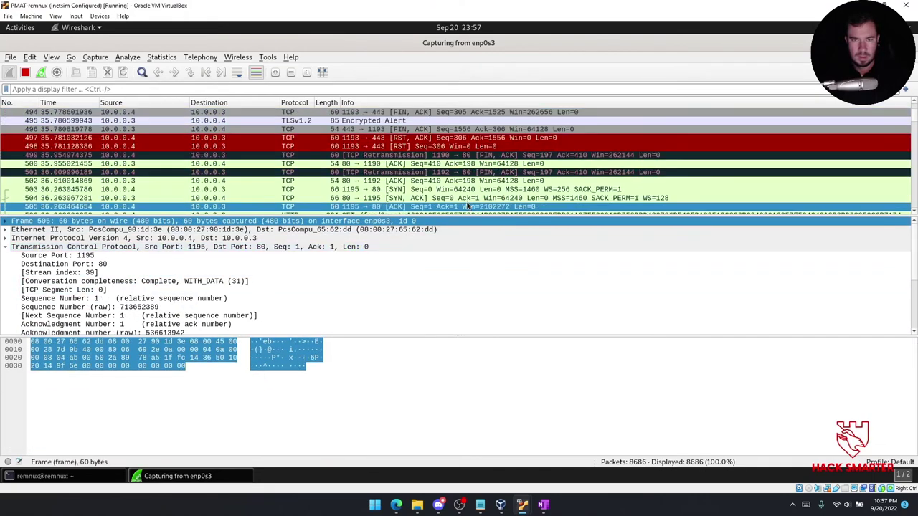
{"action": "key", "text": "Up"}
{"action": "key", "text": "Up"}
{"action": "key", "text": "Up"}
{"action": "key", "text": "Up"}
{"action": "key", "text": "Up"}
{"action": "key", "text": "Up"}
{"action": "key", "text": "Up"}
{"action": "key", "text": "Up"}
{"action": "key", "text": "Up"}
{"action": "key", "text": "Up"}
{"action": "key", "text": "Up"}
{"action": "key", "text": "Up"}
{"action": "key", "text": "Up"}
{"action": "key", "text": "Up"}
{"action": "key", "text": "Up"}
{"action": "key", "text": "Up"}
{"action": "key", "text": "Up"}
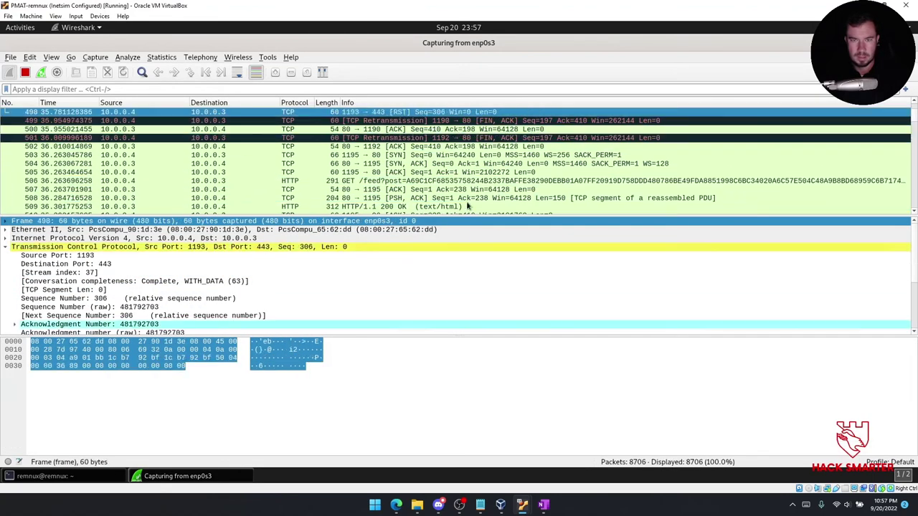
{"action": "key", "text": "Down"}
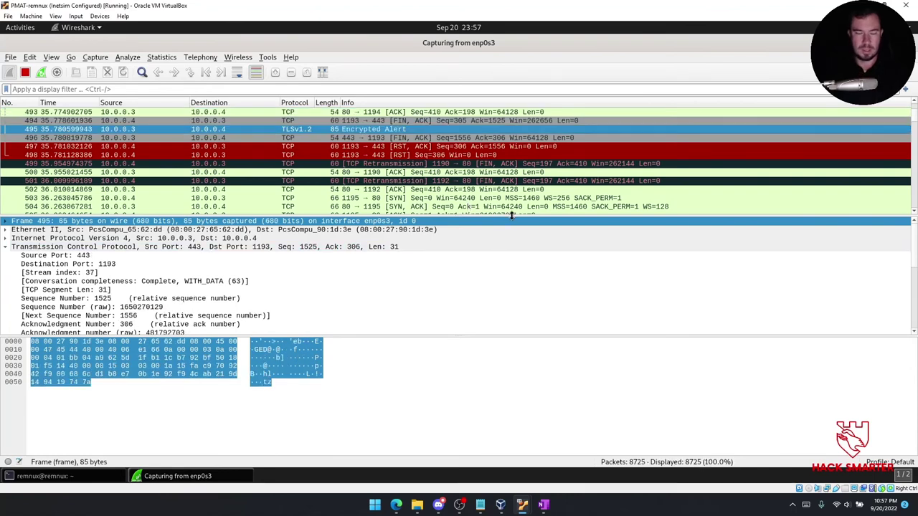
{"action": "key", "text": "Down"}
{"action": "key", "text": "Down"}
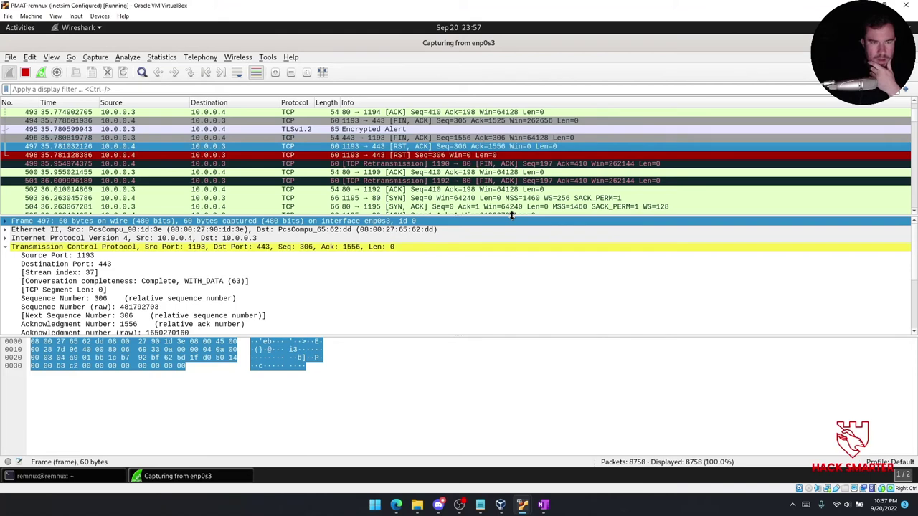
{"action": "key", "text": "Down"}
{"action": "key", "text": "Down"}
{"action": "key", "text": "Down"}
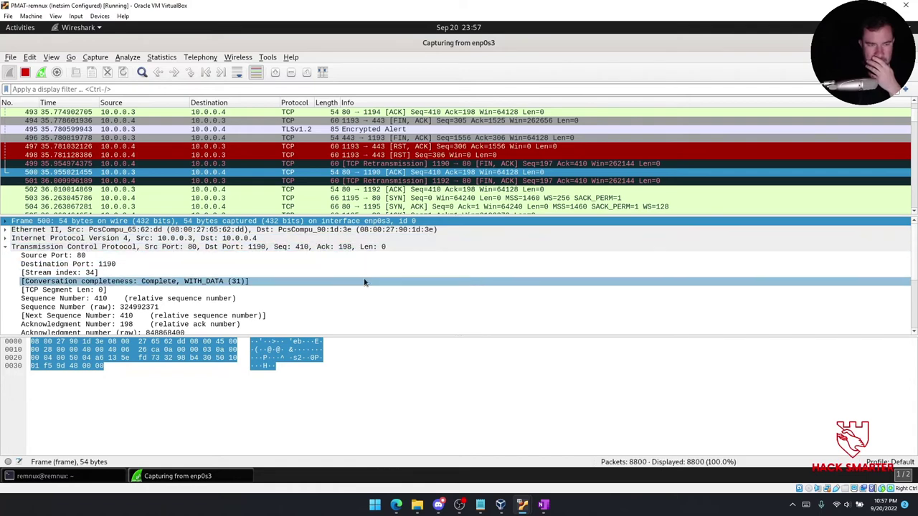
Check packet 500's conversation completeness and SEQ/ACK analysis, then the retransmitted FIN 501.
{"action": "left_click", "coordinate": [365, 282]}
{"action": "scroll", "coordinate": [358, 282], "scroll_direction": "down", "scroll_amount": 4}
{"action": "left_click", "coordinate": [14, 324]}
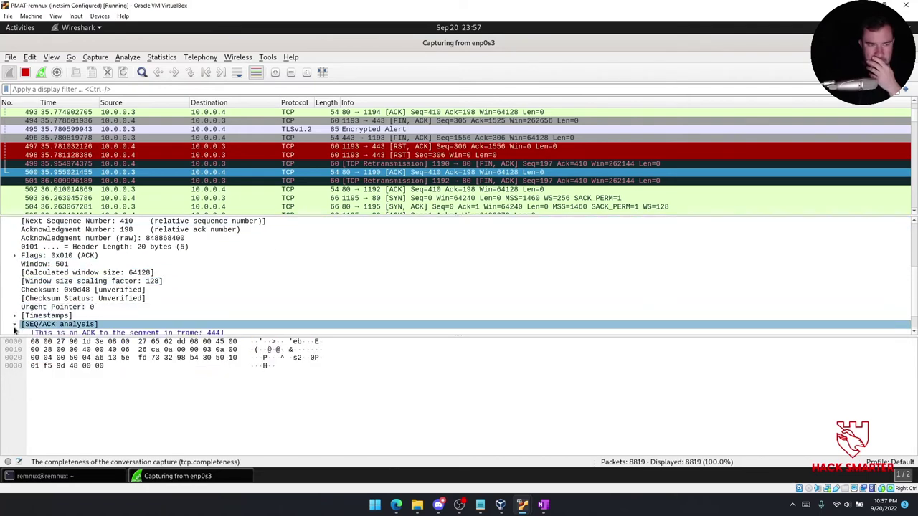
{"action": "left_click", "coordinate": [456, 182]}
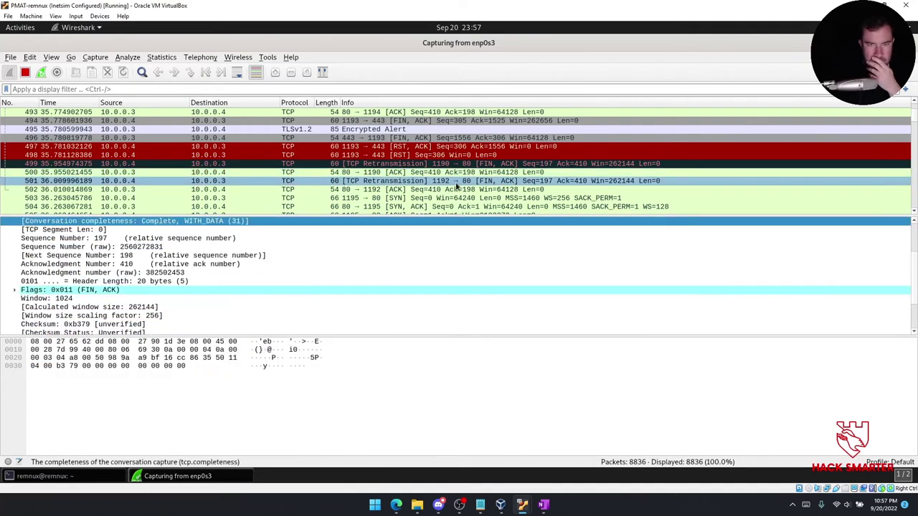
Follow the new connection through the GET /feed request 506, its 200 OK, and frames 513–518.
{"action": "key", "text": "Down"}
{"action": "key", "text": "Down"}
{"action": "key", "text": "Down"}
{"action": "key", "text": "Down"}
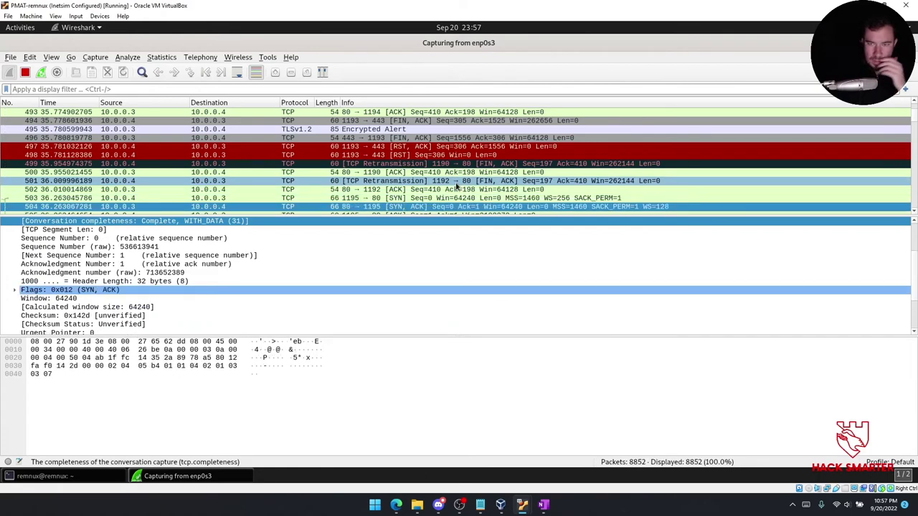
{"action": "key", "text": "Down"}
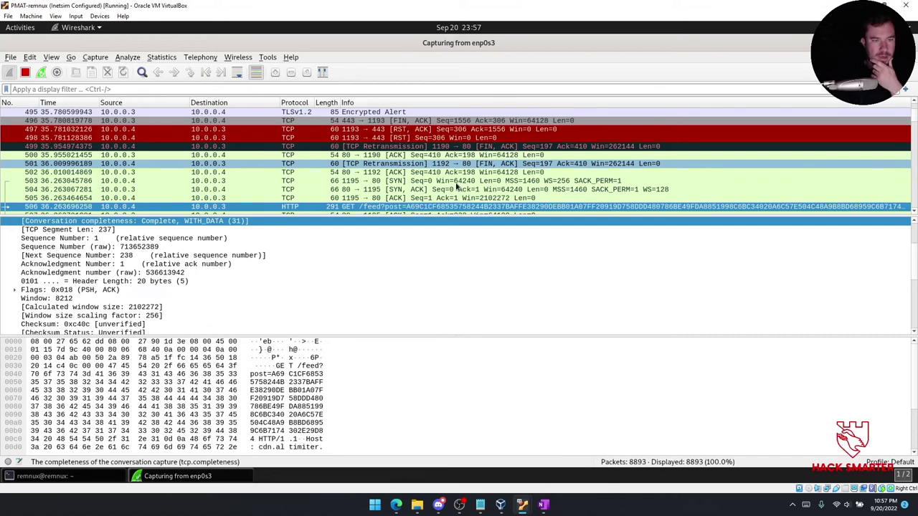
{"action": "key", "text": "Down"}
{"action": "key", "text": "Up"}
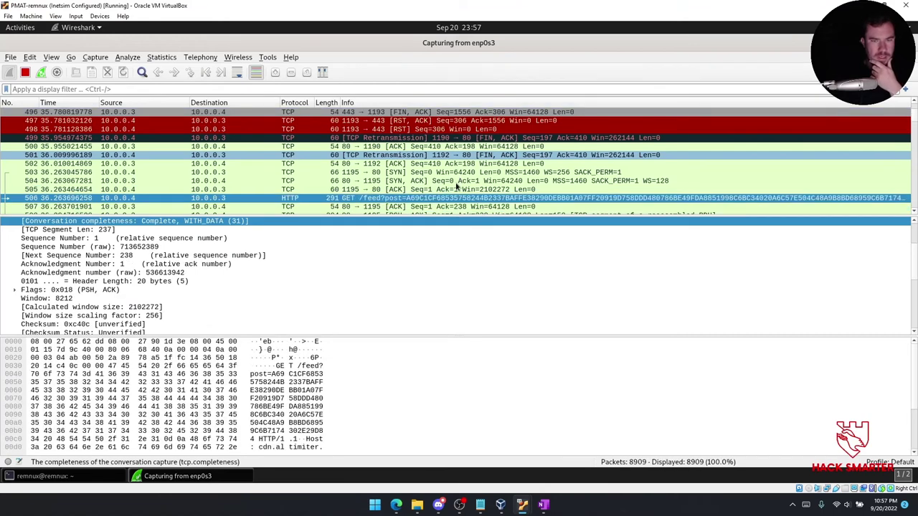
{"action": "key", "text": "Down"}
{"action": "key", "text": "Down"}
{"action": "key", "text": "Down"}
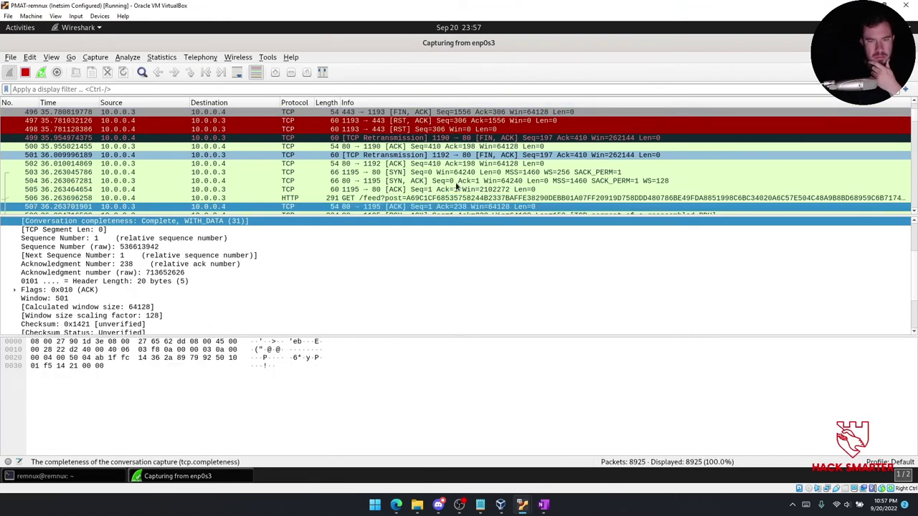
{"action": "key", "text": "Down"}
{"action": "key", "text": "Down"}
{"action": "key", "text": "Down"}
{"action": "key", "text": "Down"}
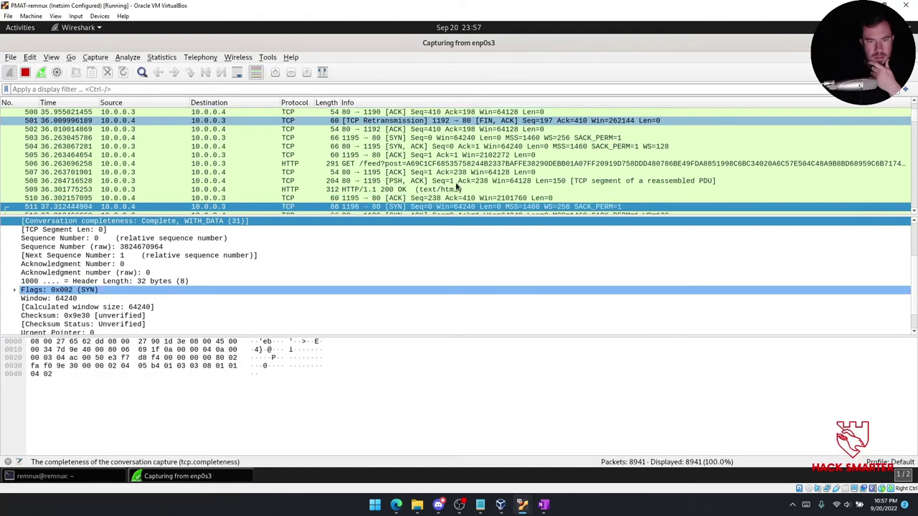
{"action": "key", "text": "Down"}
{"action": "key", "text": "Down"}
{"action": "key", "text": "Down"}
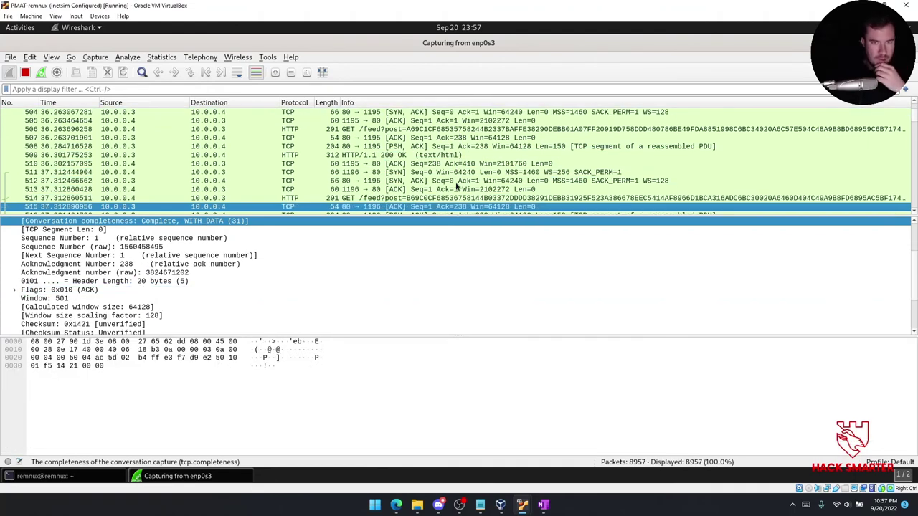
{"action": "key", "text": "Down"}
{"action": "key", "text": "Down"}
{"action": "key", "text": "Down"}
{"action": "key", "text": "Up"}
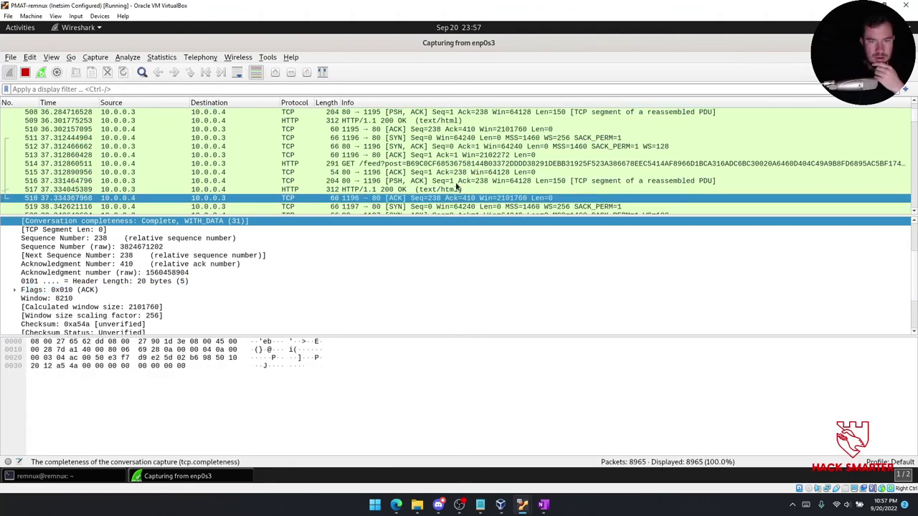
{"action": "mouse_move", "coordinate": [522, 504]}
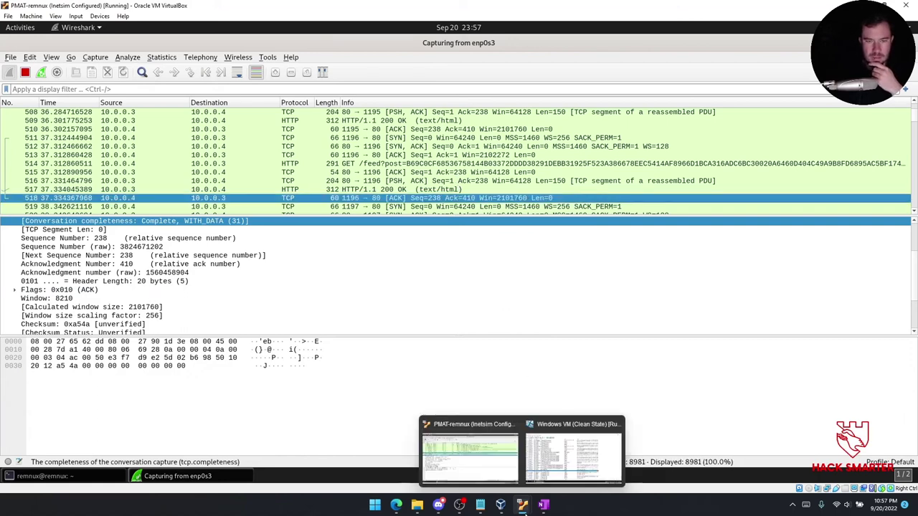
Review OneNote's Dynamic Analysis notes on the Wireshark sample and callback domain, then return to Wireshark.
{"action": "left_click", "coordinate": [545, 505]}
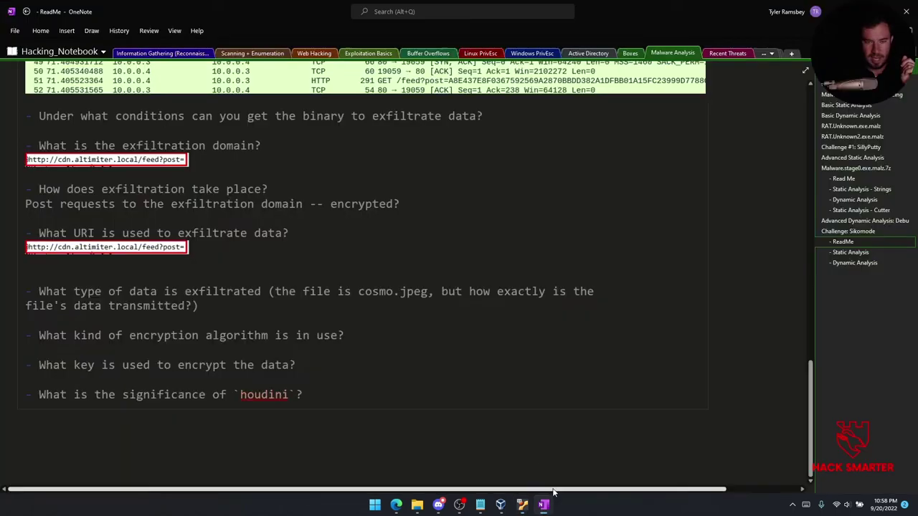
{"action": "left_click", "coordinate": [861, 261]}
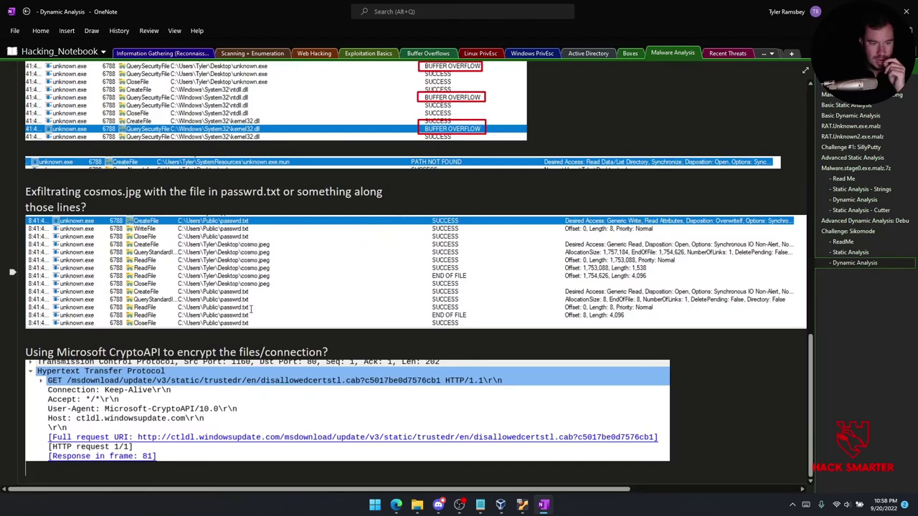
{"action": "scroll", "coordinate": [261, 301], "scroll_direction": "up", "scroll_amount": 5}
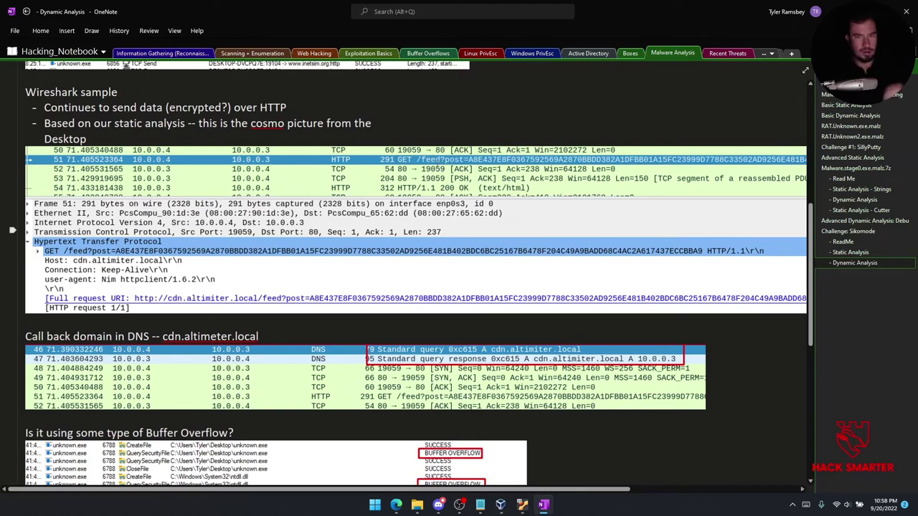
{"action": "mouse_move", "coordinate": [522, 505]}
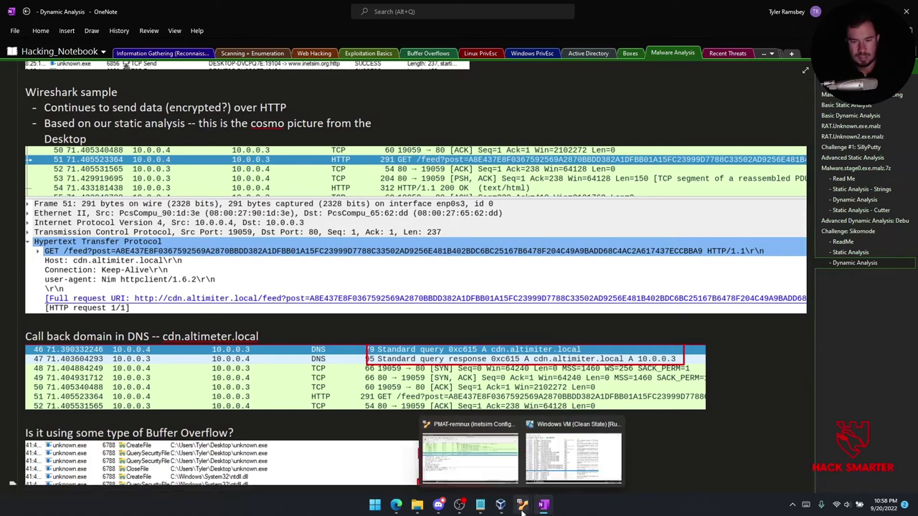
{"action": "left_click", "coordinate": [505, 473]}
Step through packets 517–551, then stop the capture and quit Wireshark without saving.
{"action": "left_click", "coordinate": [441, 190]}
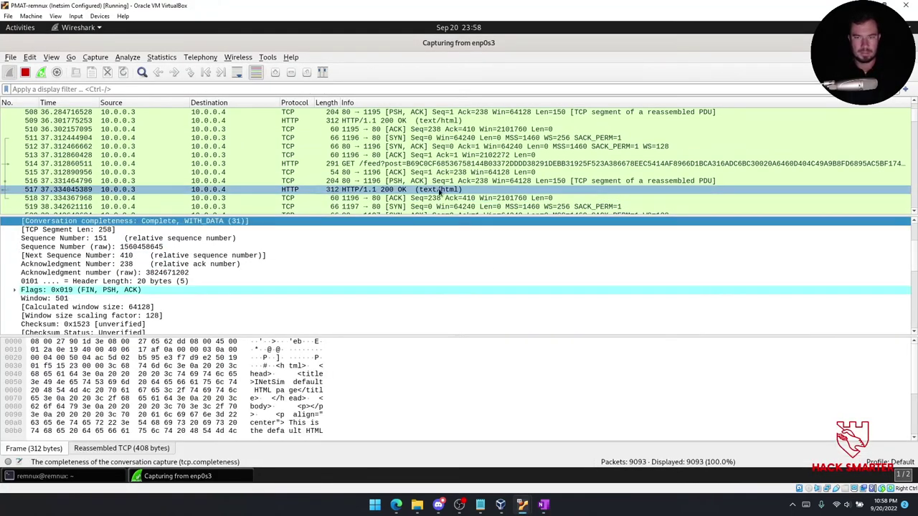
{"action": "key", "text": "Down"}
{"action": "key", "text": "Down"}
{"action": "key", "text": "Down"}
{"action": "key", "text": "Down"}
{"action": "key", "text": "Down"}
{"action": "key", "text": "Down"}
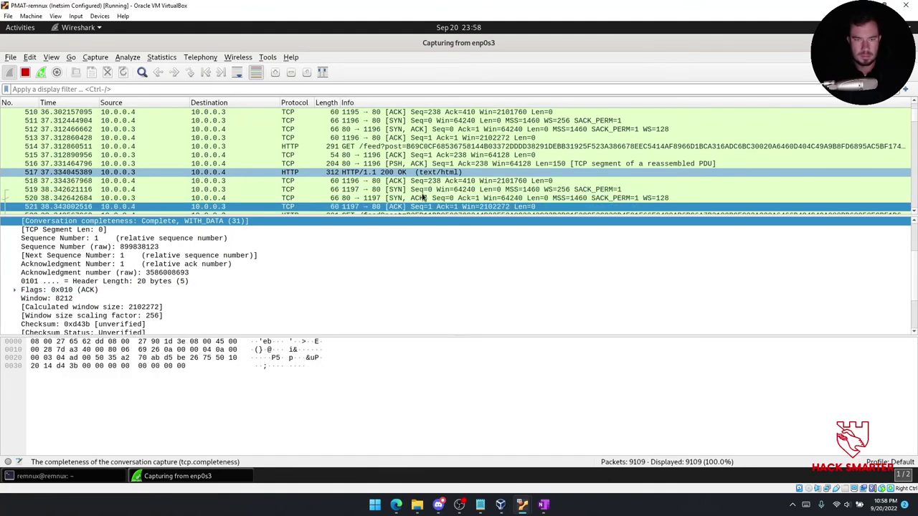
{"action": "key", "text": "Down"}
{"action": "key", "text": "Down"}
{"action": "key", "text": "Down"}
{"action": "key", "text": "Down"}
{"action": "key", "text": "Down"}
{"action": "key", "text": "Down"}
{"action": "key", "text": "Down"}
{"action": "key", "text": "Down"}
{"action": "key", "text": "Down"}
{"action": "key", "text": "Down"}
{"action": "key", "text": "Down"}
{"action": "key", "text": "Down"}
{"action": "key", "text": "Down"}
{"action": "key", "text": "Down"}
{"action": "key", "text": "Down"}
{"action": "key", "text": "Down"}
{"action": "key", "text": "Down"}
{"action": "key", "text": "Down"}
{"action": "key", "text": "Down"}
{"action": "key", "text": "Down"}
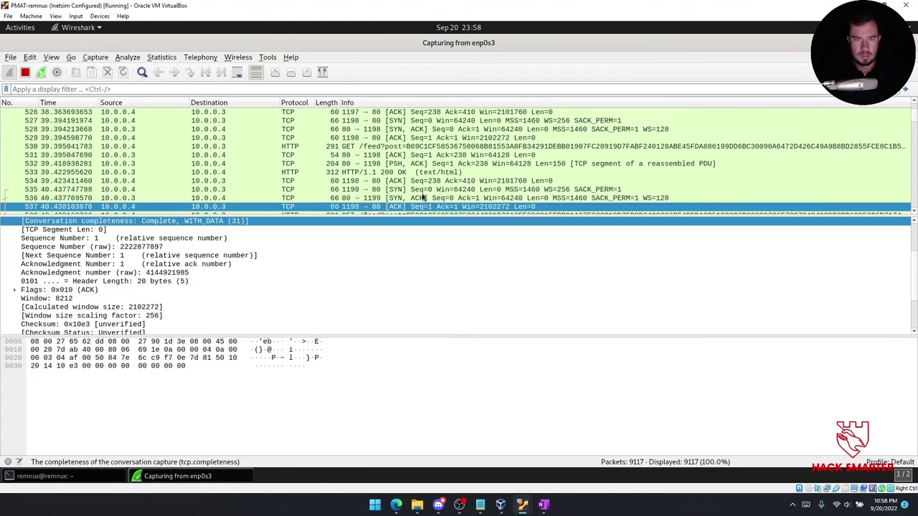
{"action": "key", "text": "Down"}
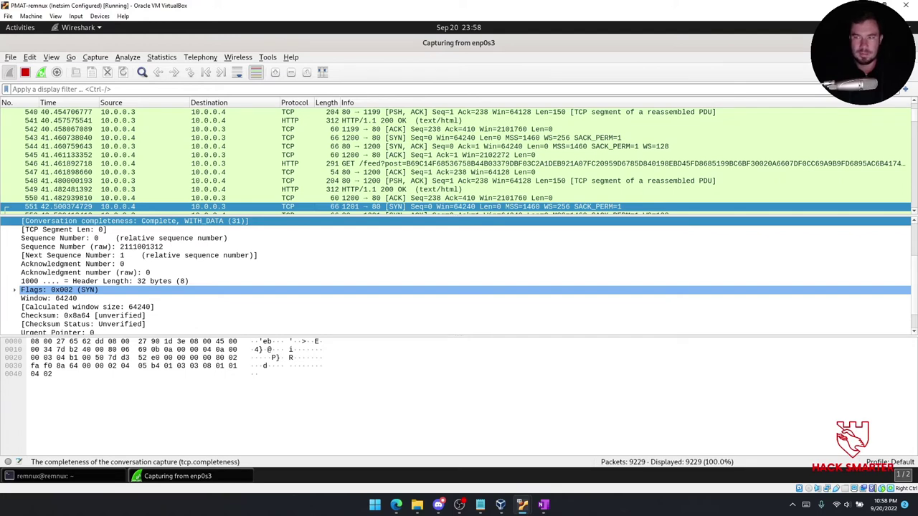
{"action": "key", "text": "ctrl+q"}
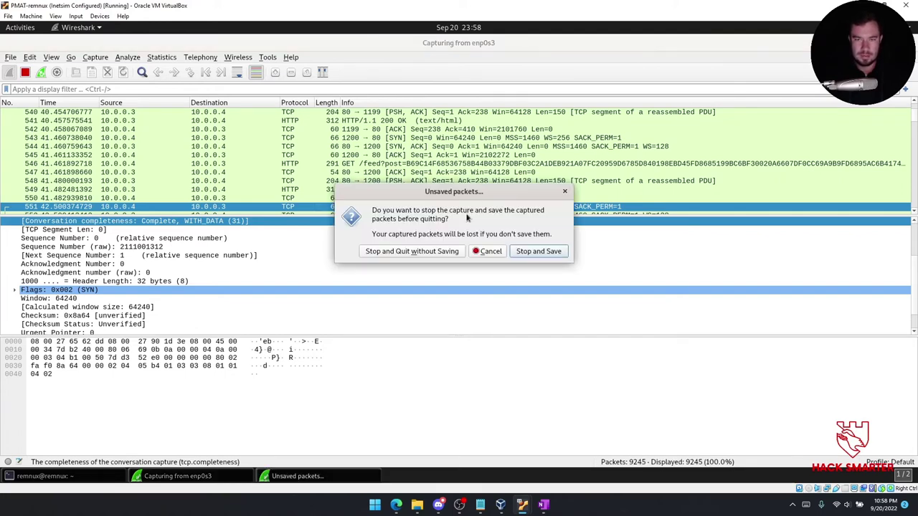
{"action": "left_click", "coordinate": [437, 252]}
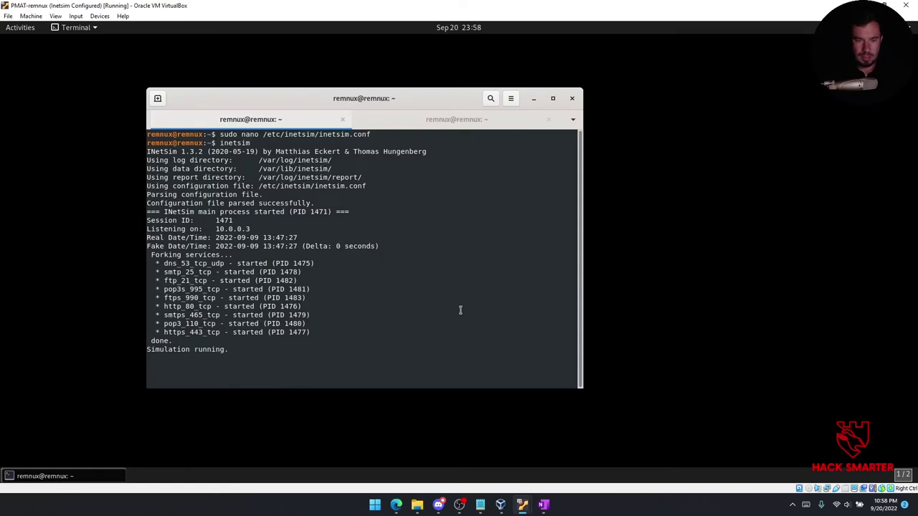
Close Process Monitor, power off the Windows VM restoring 'Clean State', and start it again.
{"action": "mouse_move", "coordinate": [517, 508]}
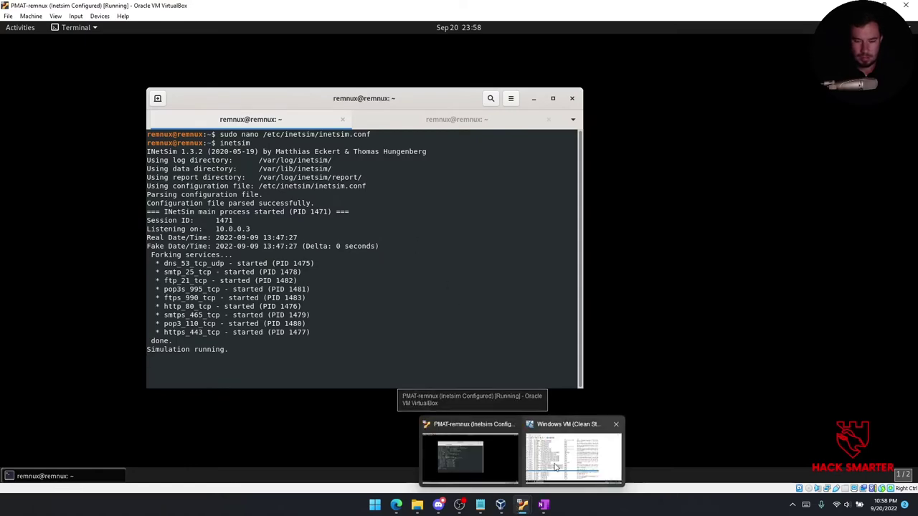
{"action": "left_click", "coordinate": [549, 466]}
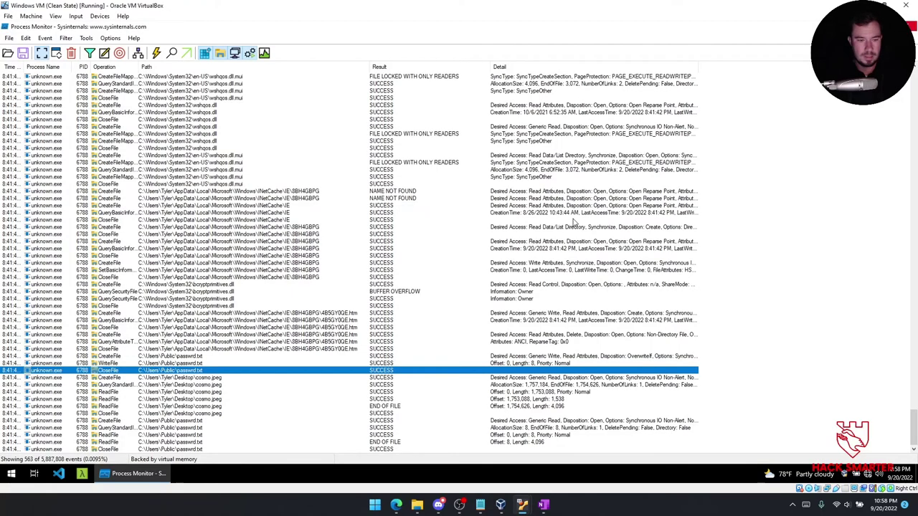
{"action": "key", "text": "alt+F4"}
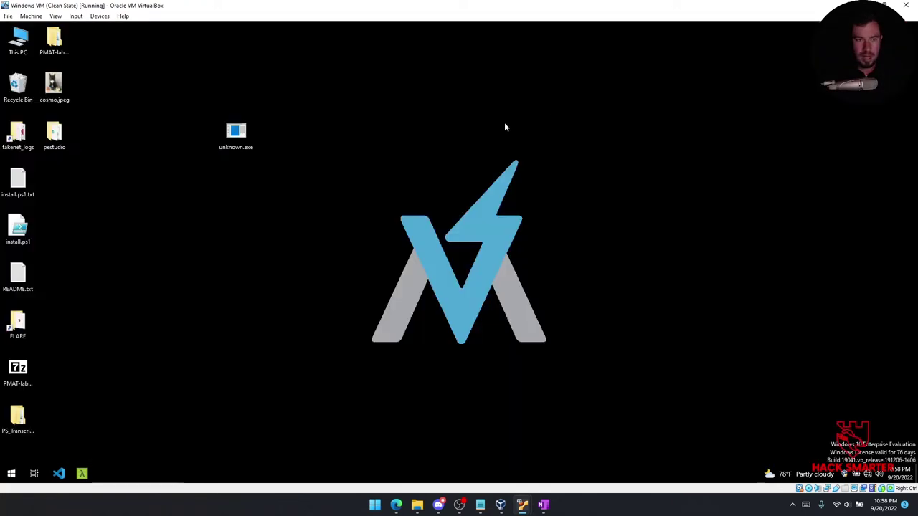
{"action": "left_click", "coordinate": [906, 6]}
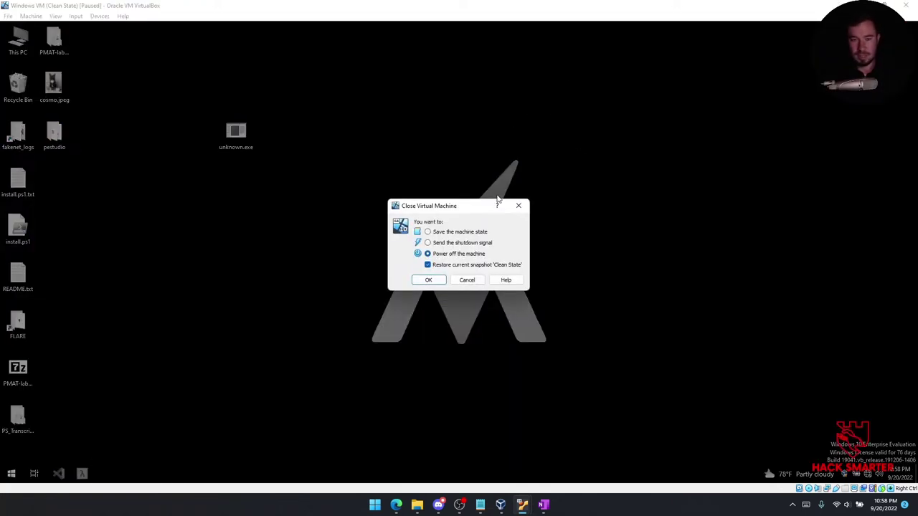
{"action": "left_click", "coordinate": [430, 280]}
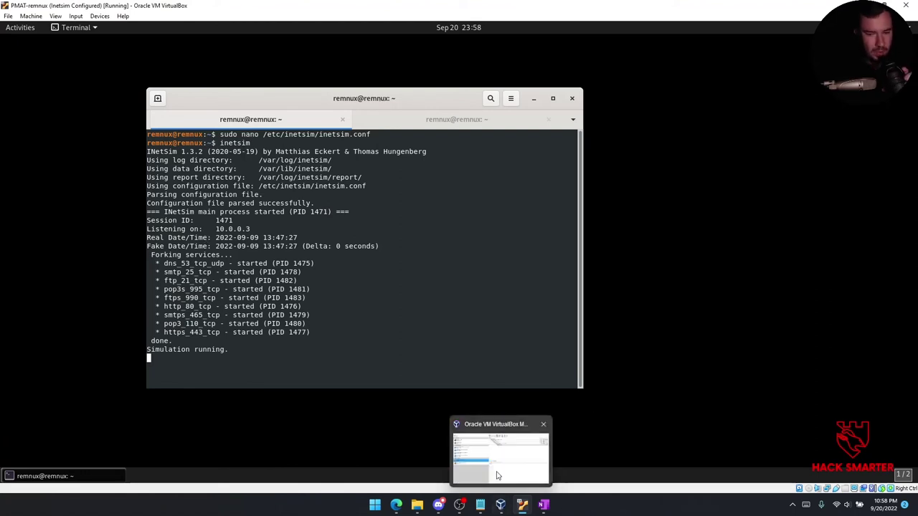
{"action": "left_click", "coordinate": [500, 505]}
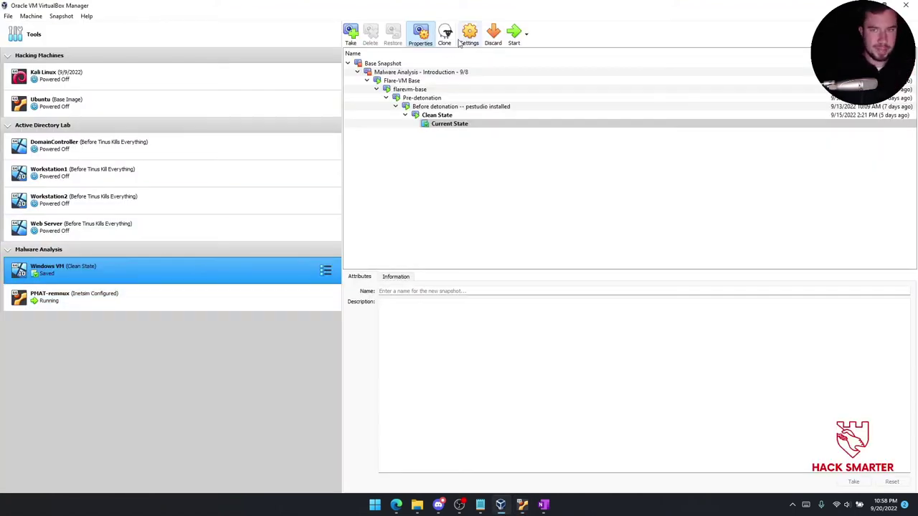
{"action": "left_click", "coordinate": [515, 34]}
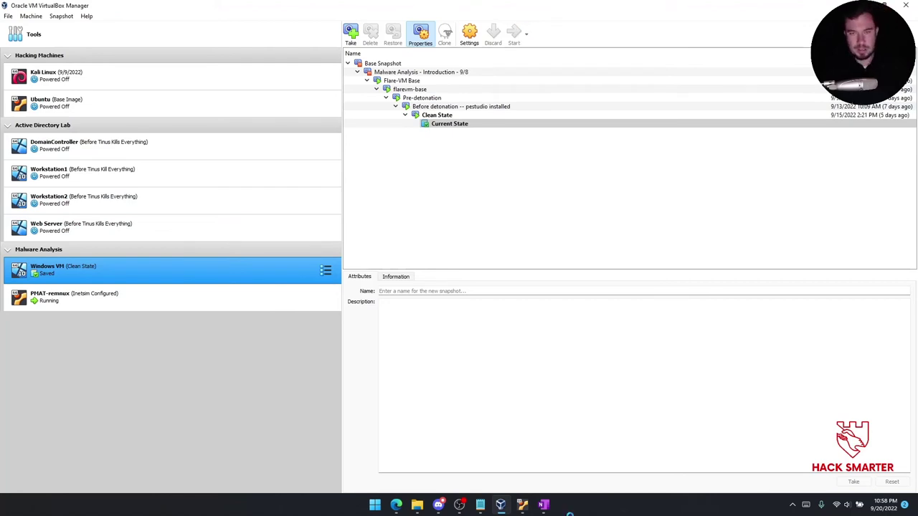
On the Sikomode ReadMe page, answer the key question with 'passwrd.txt key -- SikoMode --'.
{"action": "mouse_move", "coordinate": [543, 502]}
{"action": "left_click", "coordinate": [540, 468]}
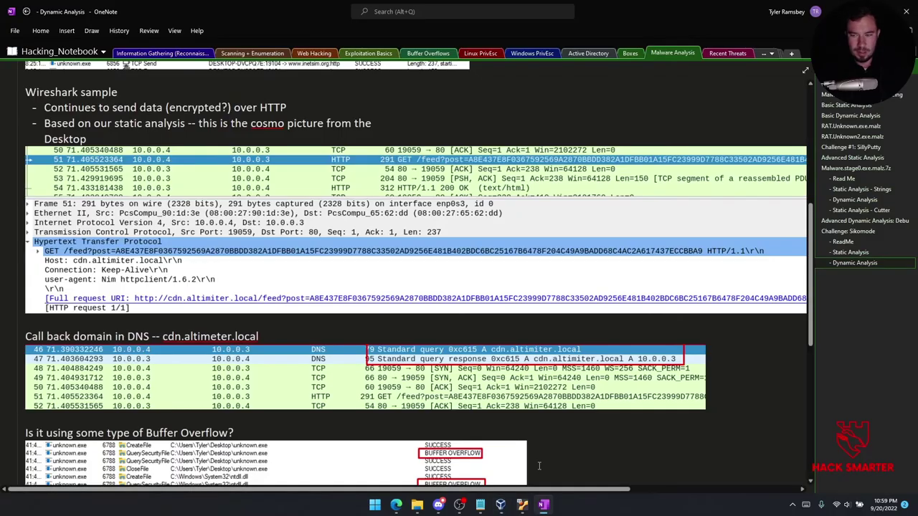
{"action": "left_click", "coordinate": [855, 252]}
{"action": "left_click", "coordinate": [852, 242]}
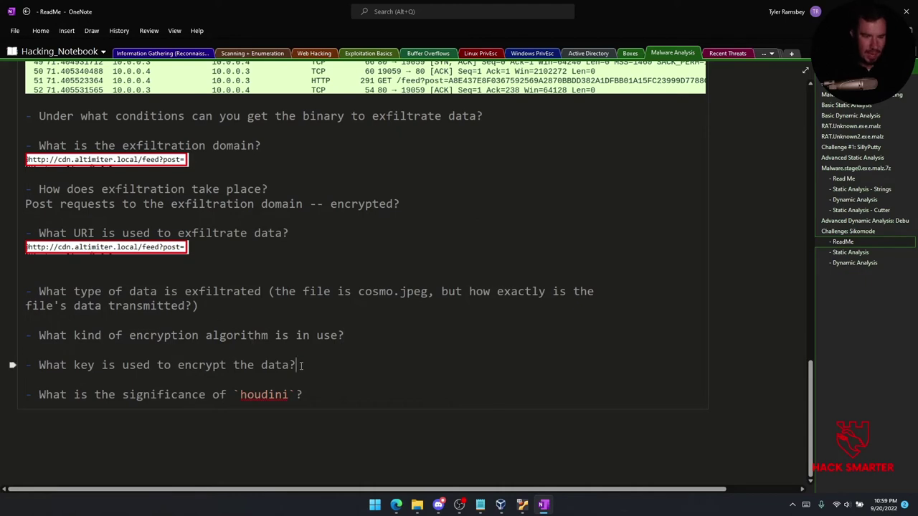
{"action": "key", "text": "Return"}
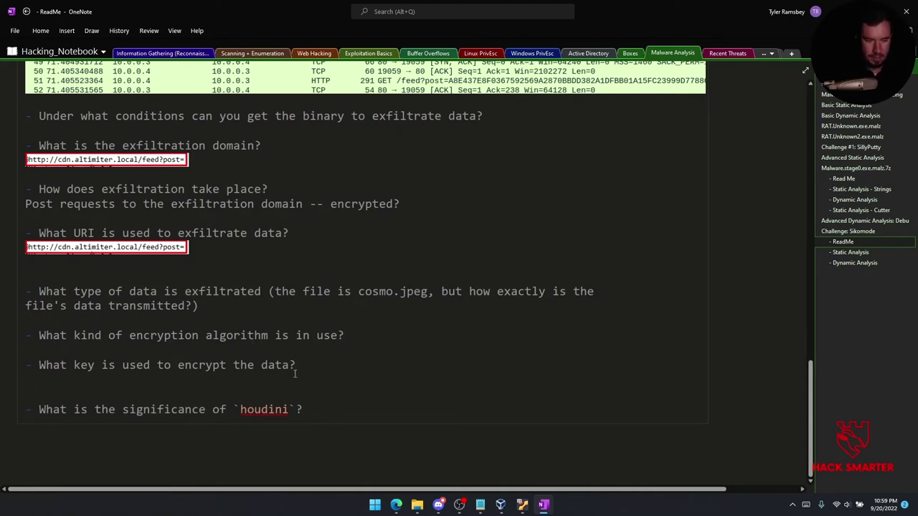
{"action": "type", "text": "paswrd.txt"}
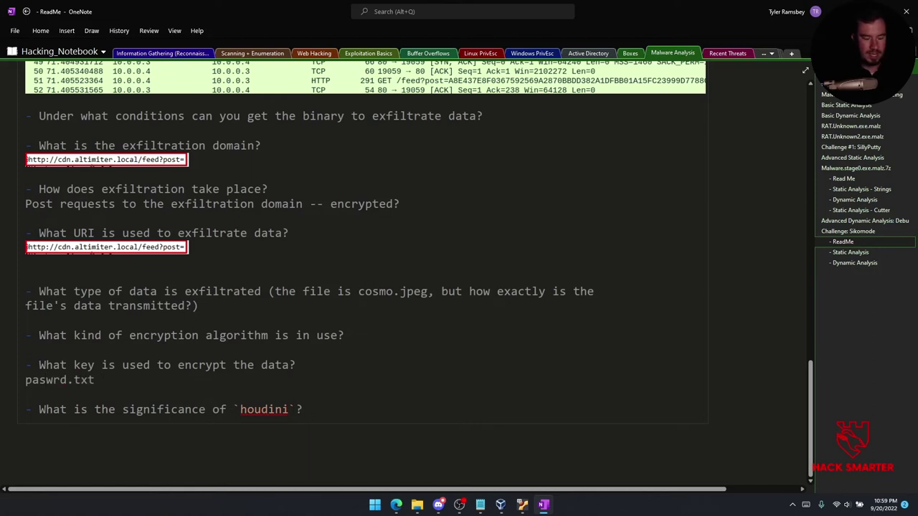
{"action": "type", "text": " key -- SikoMode --"}
{"action": "left_click", "coordinate": [46, 380]}
{"action": "type", "text": "s"}
{"action": "scroll", "coordinate": [695, 244], "scroll_direction": "up", "scroll_amount": 3}
{"action": "scroll", "coordinate": [696, 245], "scroll_direction": "down", "scroll_amount": 2}
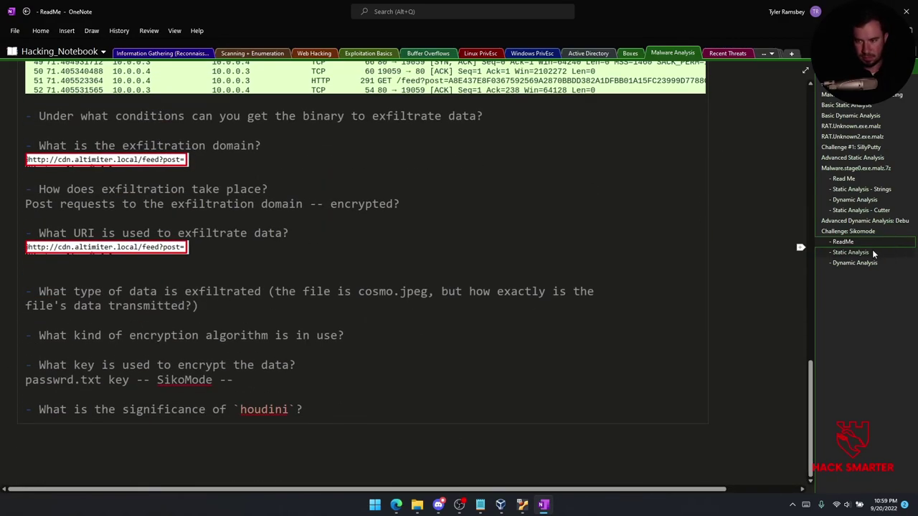
Copy the passwrd.txt Notepad screenshot from Dynamic Analysis and paste it below the key answer.
{"action": "left_click", "coordinate": [850, 251]}
{"action": "scroll", "coordinate": [777, 267], "scroll_direction": "down", "scroll_amount": 5}
{"action": "scroll", "coordinate": [275, 333], "scroll_direction": "up", "scroll_amount": 5}
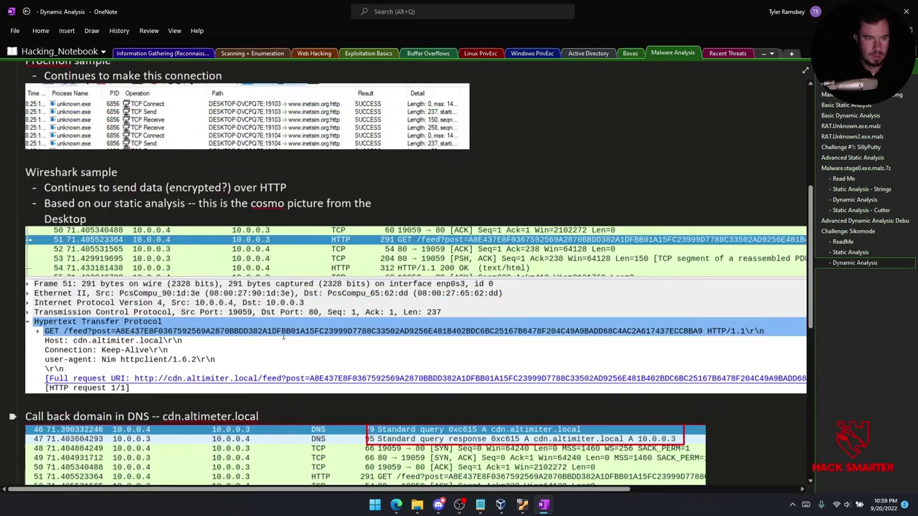
{"action": "left_click", "coordinate": [98, 267]}
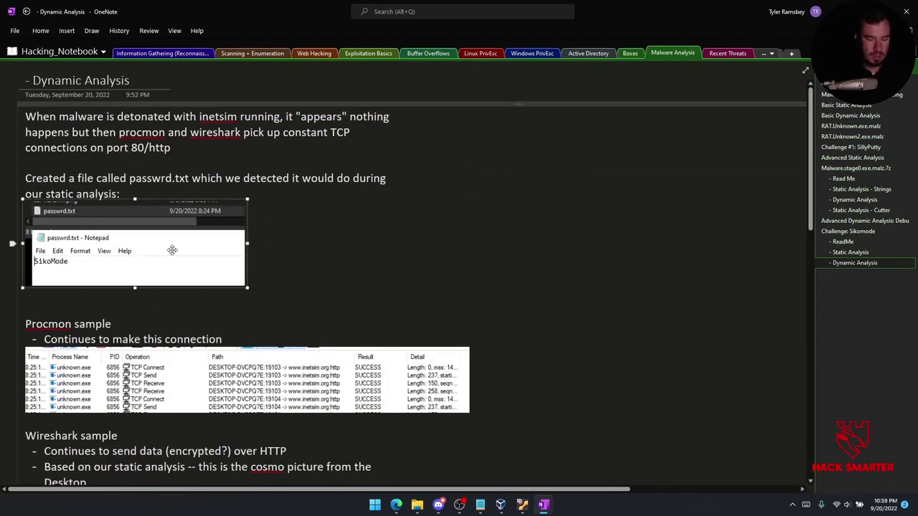
{"action": "left_click", "coordinate": [855, 242]}
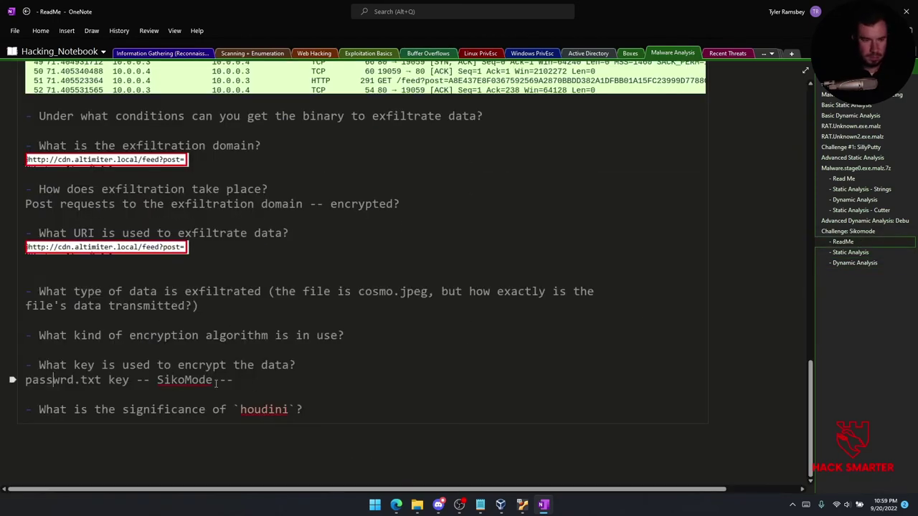
{"action": "left_click", "coordinate": [247, 378]}
{"action": "key", "text": "Return"}
{"action": "key", "text": "ctrl+v"}
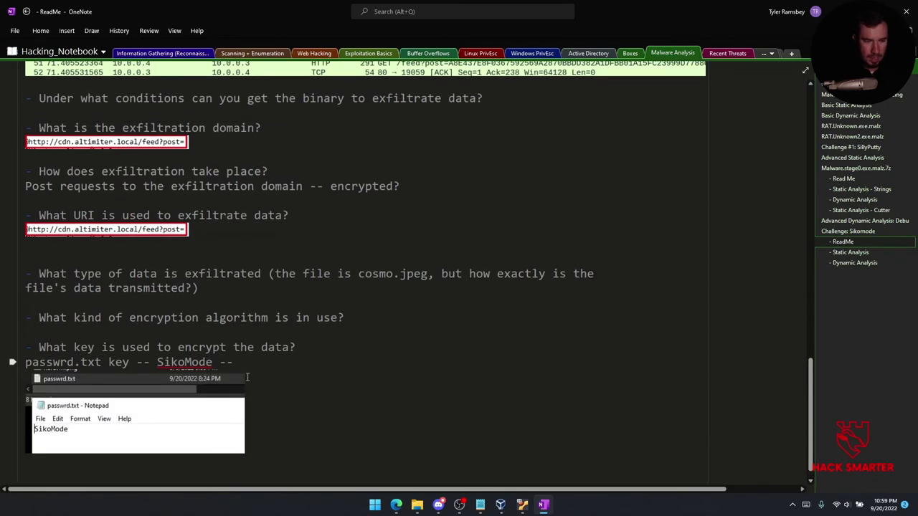
{"action": "scroll", "coordinate": [285, 237], "scroll_direction": "down", "scroll_amount": 3}
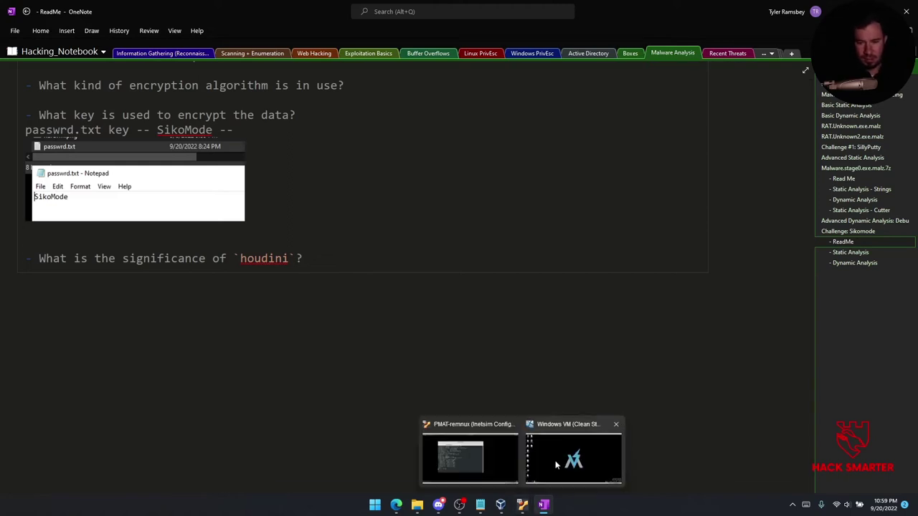
{"action": "left_click", "coordinate": [573, 451]}
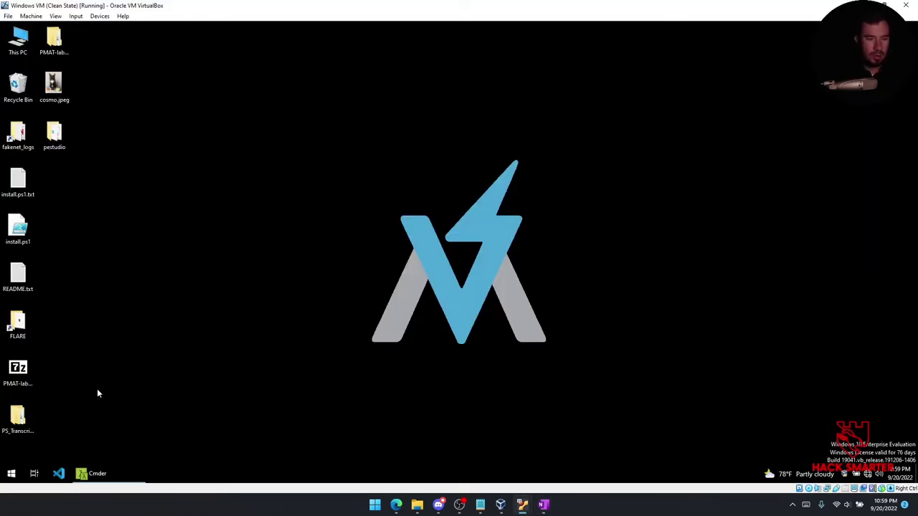
Launch Chrome, load hacksmarter.com to test the INetSim fake internet, then close it.
{"action": "left_click", "coordinate": [11, 474]}
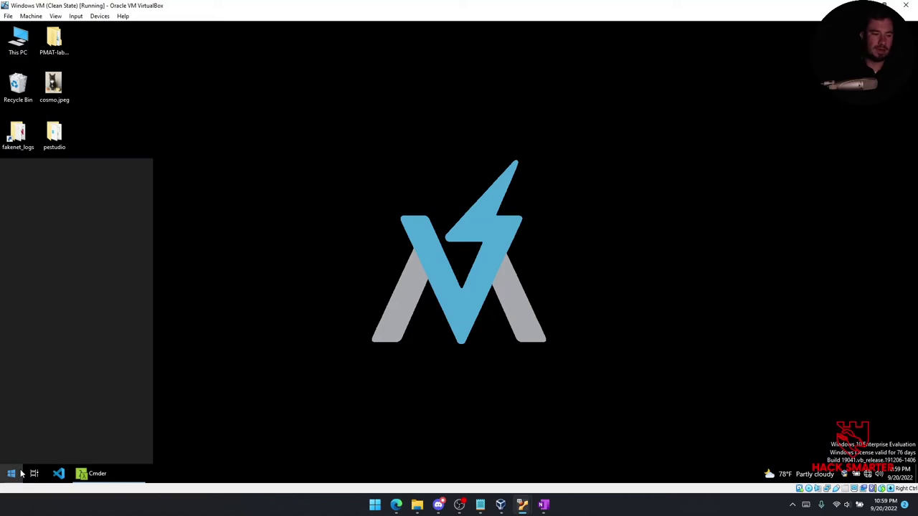
{"action": "type", "text": "chro"}
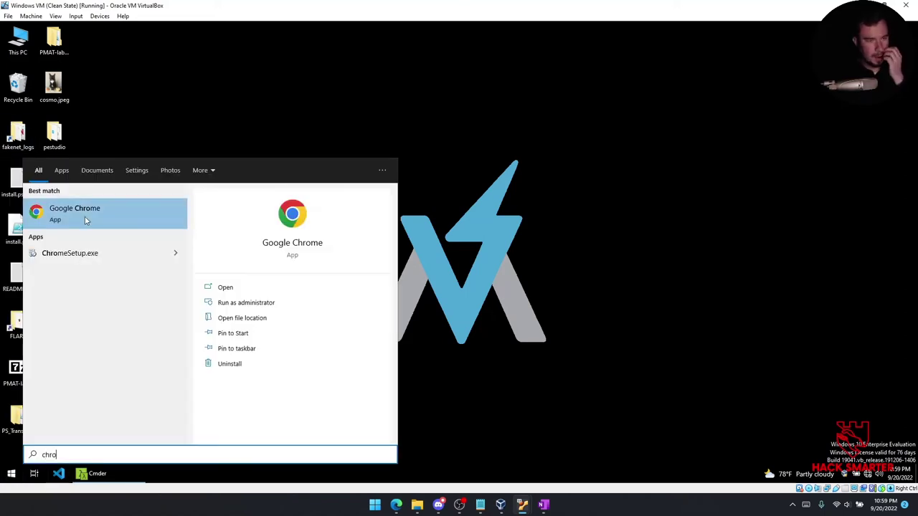
{"action": "left_click", "coordinate": [86, 216]}
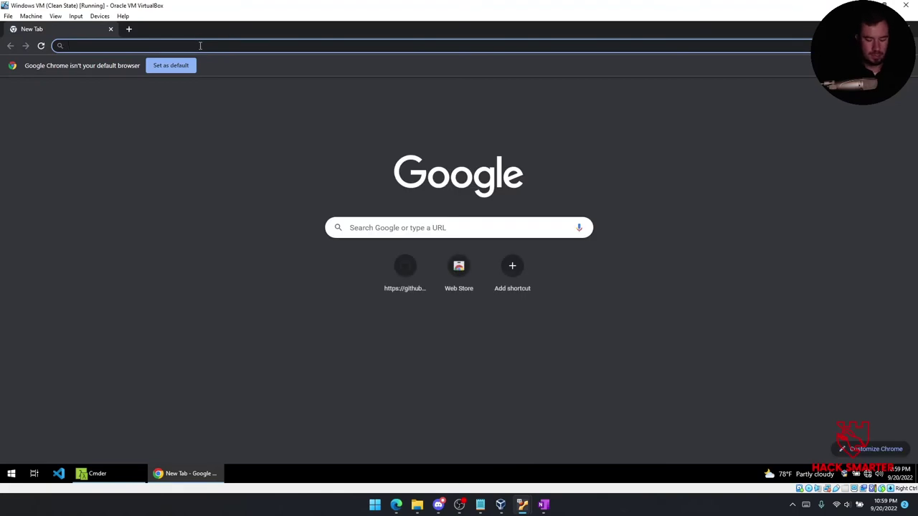
{"action": "type", "text": "hacksmarter.com"}
{"action": "key", "text": "Return"}
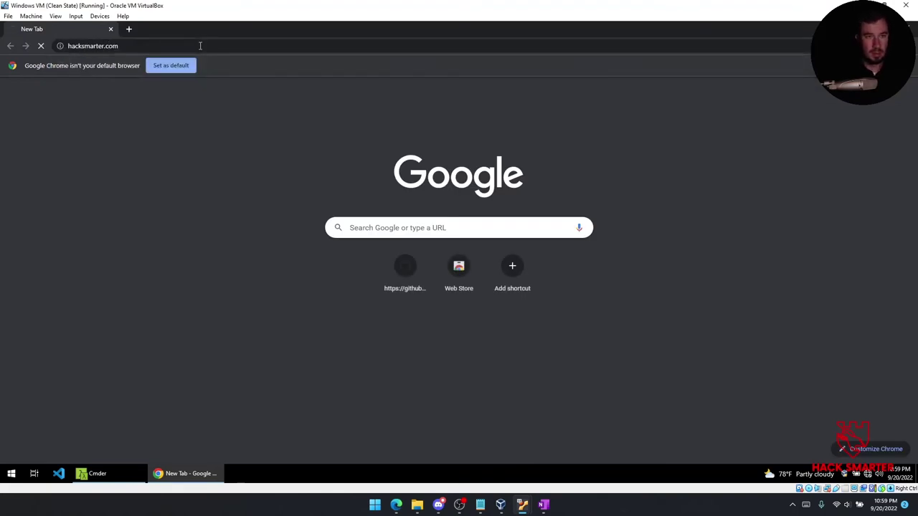
{"action": "left_click", "coordinate": [905, 29]}
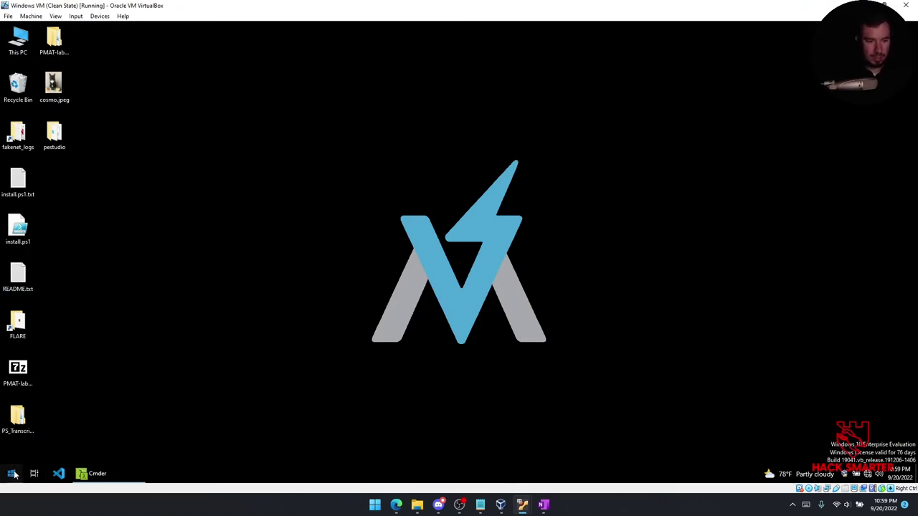
Run cmder as administrator from the Start menu.
{"action": "left_click", "coordinate": [20, 477]}
{"action": "type", "text": "cmder"}
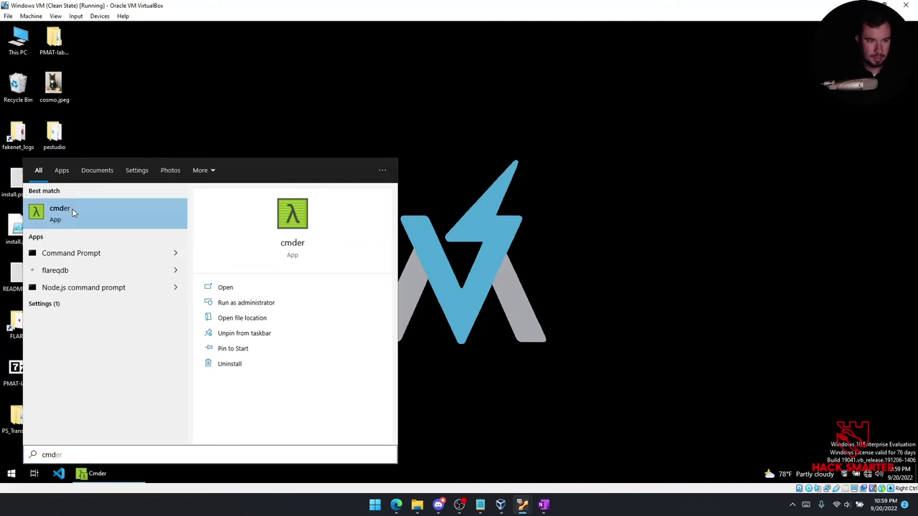
{"action": "right_click", "coordinate": [85, 208]}
{"action": "left_click", "coordinate": [96, 219]}
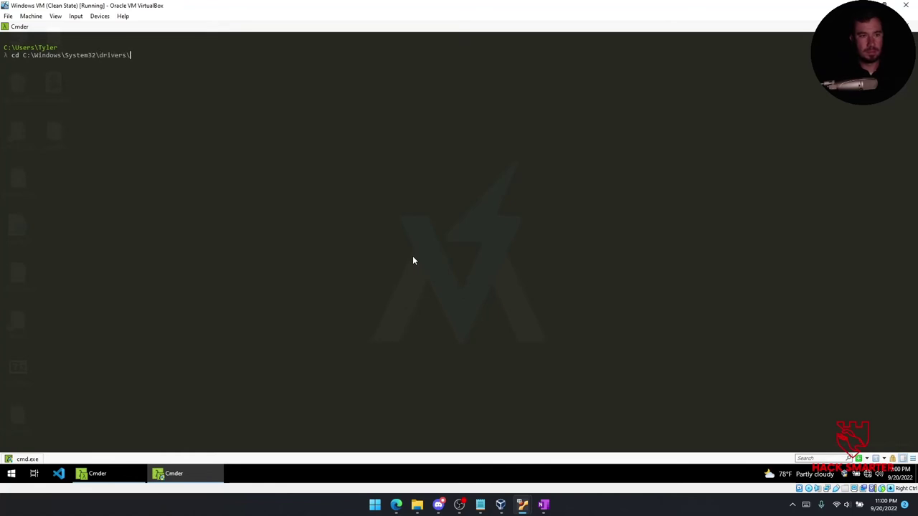
Open C:\Windows\System32\drivers\etc\hosts in nano and begin adding an entry at the end.
{"action": "key", "text": "Return"}
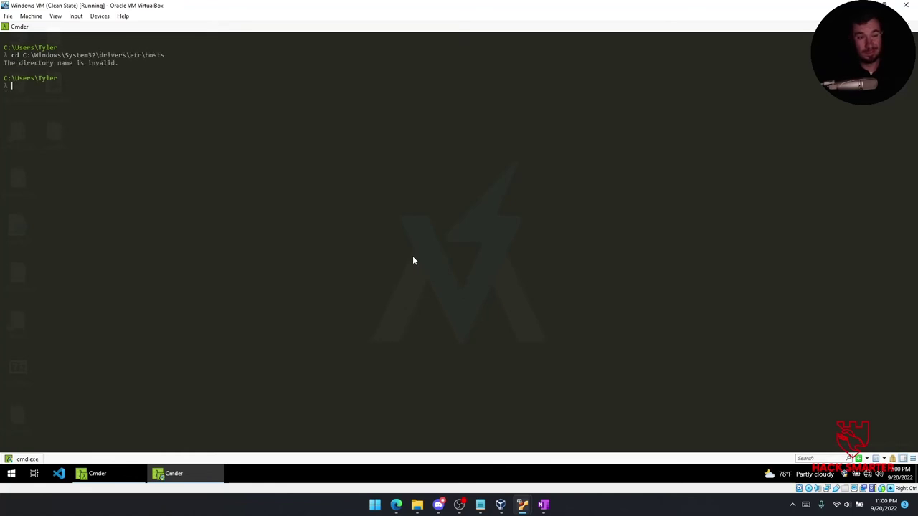
{"action": "type", "text": "nano C:\\Windows\\System32\\drivers\\et"}
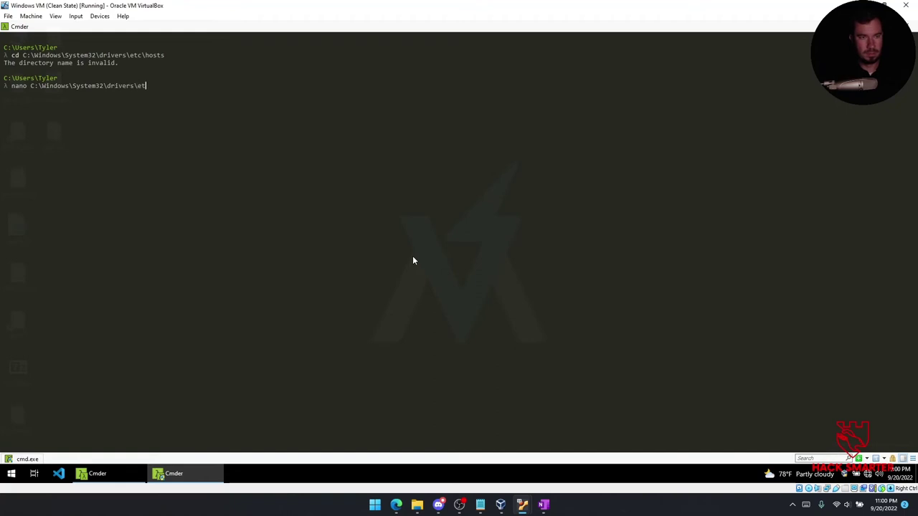
{"action": "type", "text": "c\\hosts"}
{"action": "key", "text": "Return"}
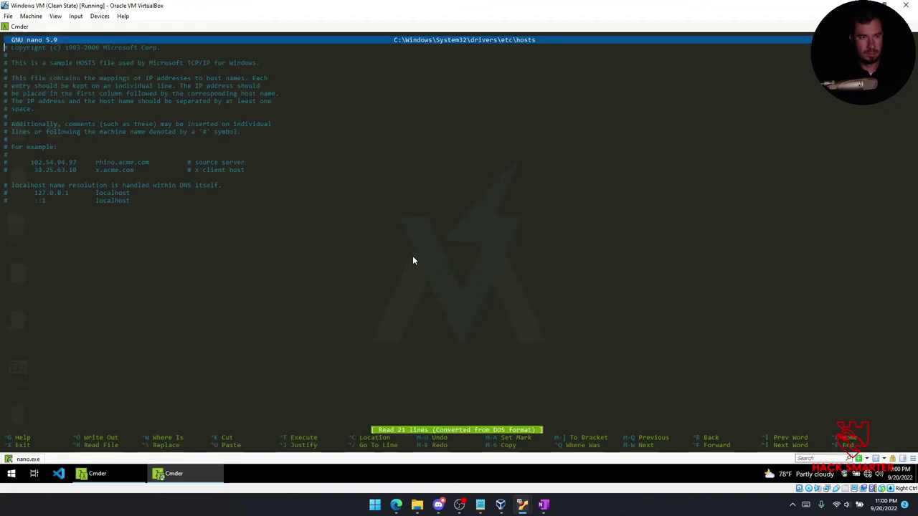
{"action": "key", "text": "Down"}
{"action": "key", "text": "Down"}
{"action": "key", "text": "Down"}
{"action": "key", "text": "Down"}
{"action": "key", "text": "Down"}
{"action": "key", "text": "Down"}
{"action": "key", "text": "Down"}
{"action": "key", "text": "Down"}
{"action": "key", "text": "Down"}
{"action": "key", "text": "Down"}
{"action": "key", "text": "Down"}
{"action": "key", "text": "Down"}
{"action": "key", "text": "Down"}
{"action": "key", "text": "Down"}
{"action": "key", "text": "Down"}
{"action": "key", "text": "Down"}
{"action": "key", "text": "Down"}
{"action": "key", "text": "Down"}
{"action": "key", "text": "Down"}
{"action": "key", "text": "Down"}
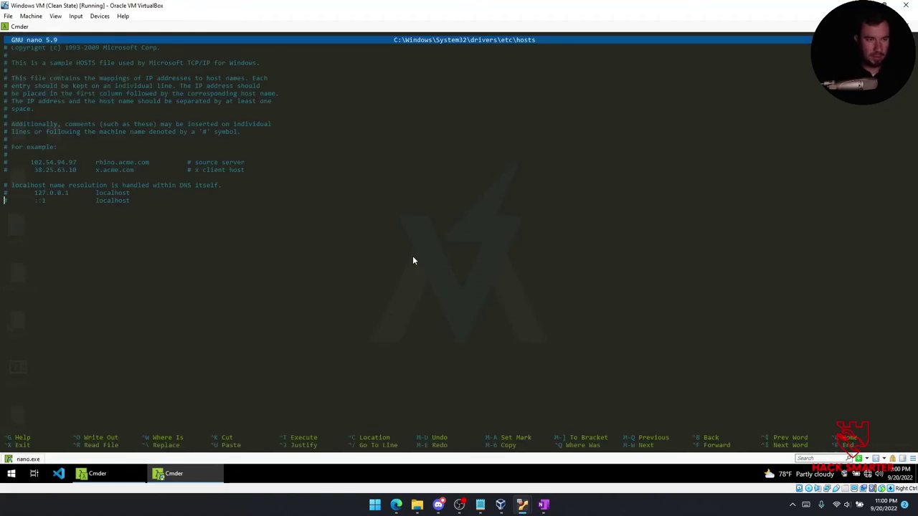
{"action": "type", "text": "127.0.0.1"}
Copy the callback domain cdn.altimeter.local from OneNote's ReadMe notes and switch back to the VM.
{"action": "mouse_move", "coordinate": [543, 505]}
{"action": "left_click", "coordinate": [534, 455]}
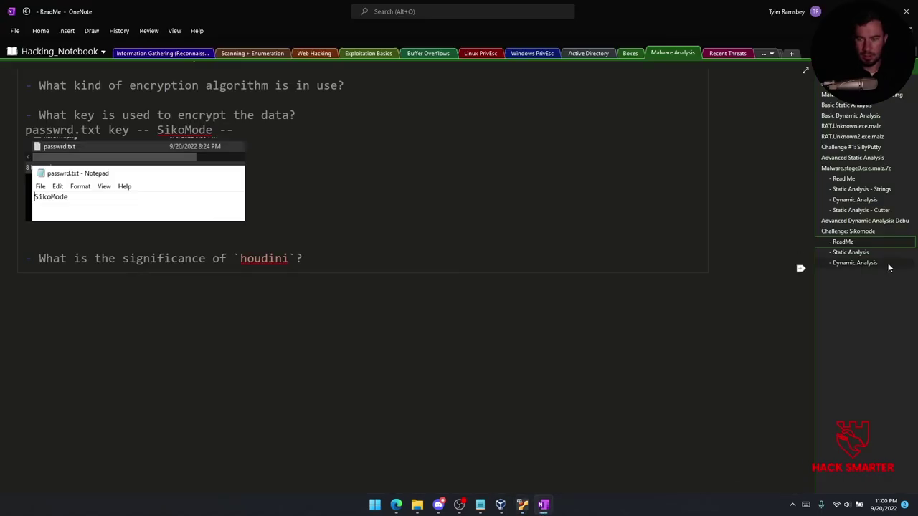
{"action": "scroll", "coordinate": [293, 249], "scroll_direction": "up", "scroll_amount": 5}
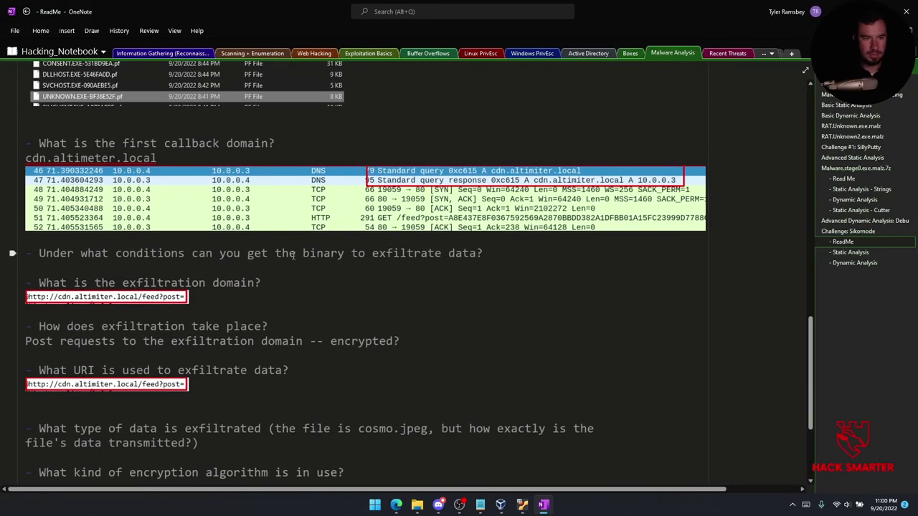
{"action": "scroll", "coordinate": [204, 290], "scroll_direction": "up", "scroll_amount": 2}
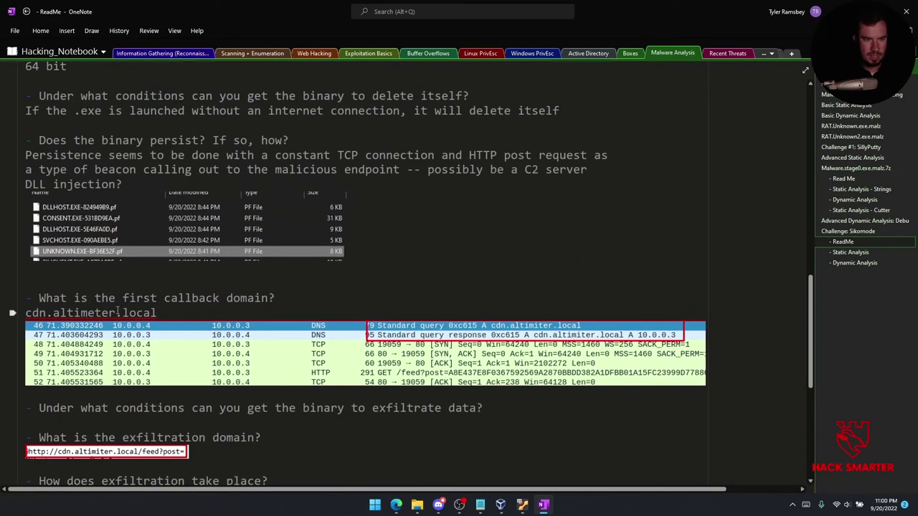
{"action": "left_click_drag", "start_coordinate": [157, 314], "coordinate": [23, 313]}
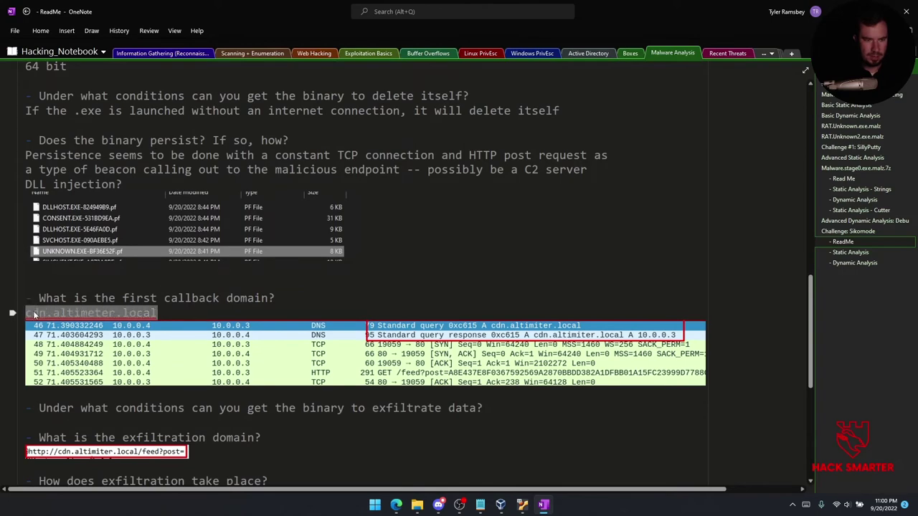
{"action": "right_click", "coordinate": [33, 314]}
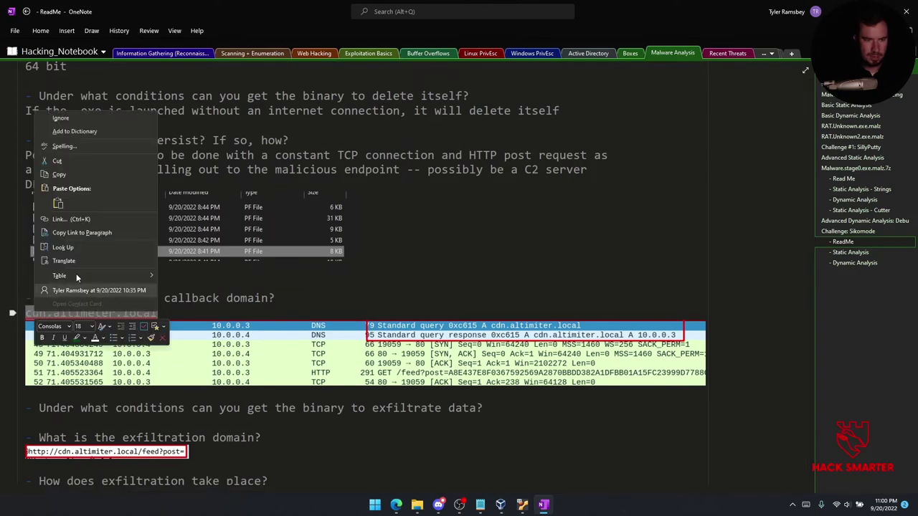
{"action": "left_click", "coordinate": [60, 176]}
{"action": "mouse_move", "coordinate": [521, 505]}
{"action": "left_click", "coordinate": [468, 453]}
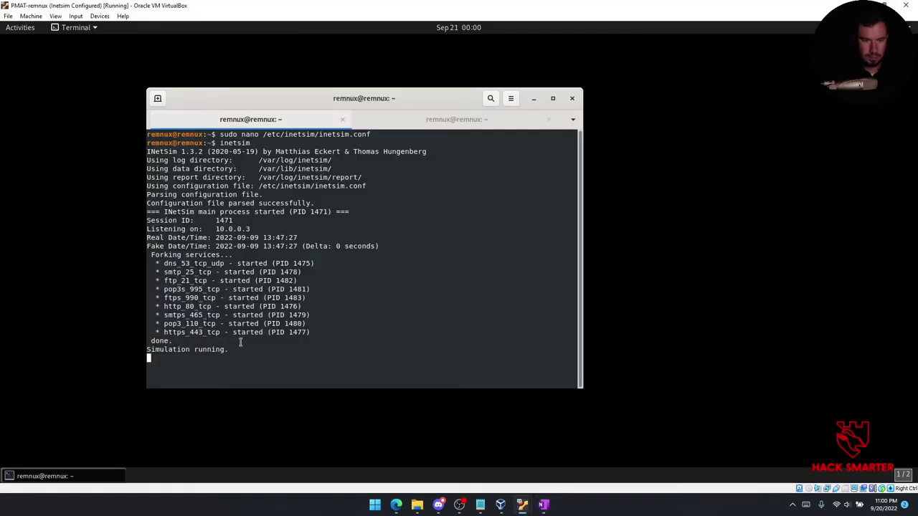
Add cdn.altimeter.local after 127.0.0.1 in the hosts file, save it, and exit nano.
{"action": "left_click", "coordinate": [567, 462]}
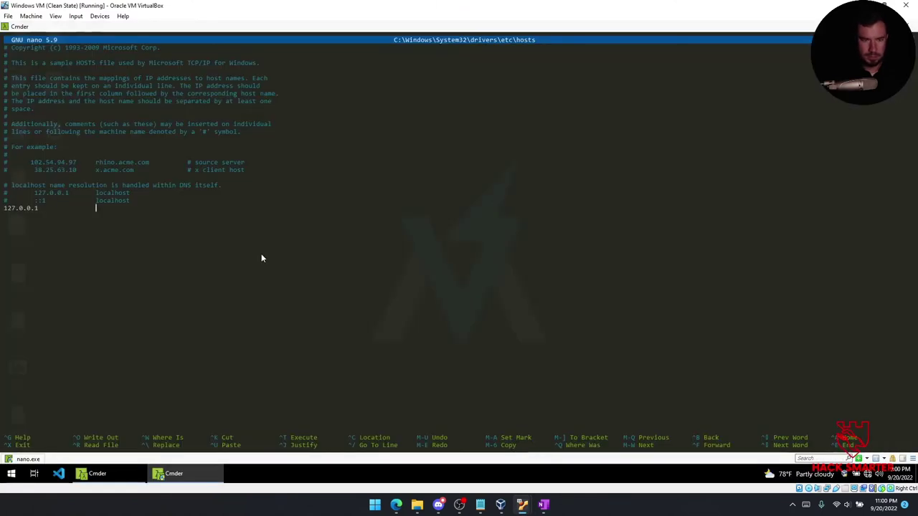
{"action": "key", "text": "Tab"}
{"action": "key", "text": "ctrl+v"}
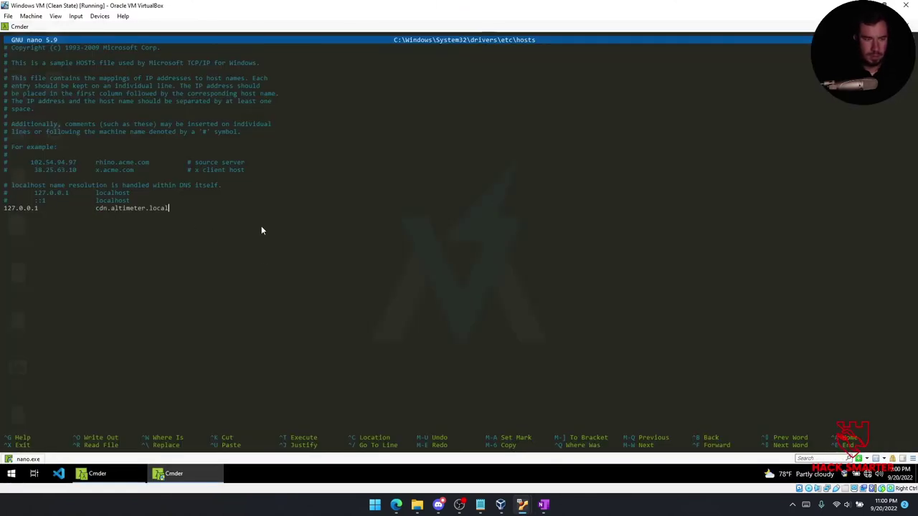
{"action": "key", "text": "ctrl+o"}
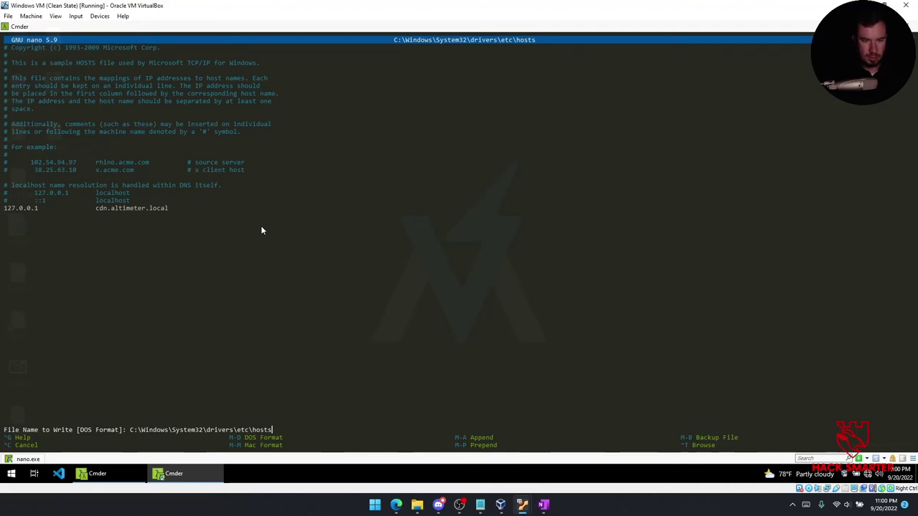
{"action": "key", "text": "Return"}
{"action": "key", "text": "ctrl+x"}
Clear the Cmder screen with cls, hide it, and bring up the Start menu.
{"action": "type", "text": "cls"}
{"action": "key", "text": "Return"}
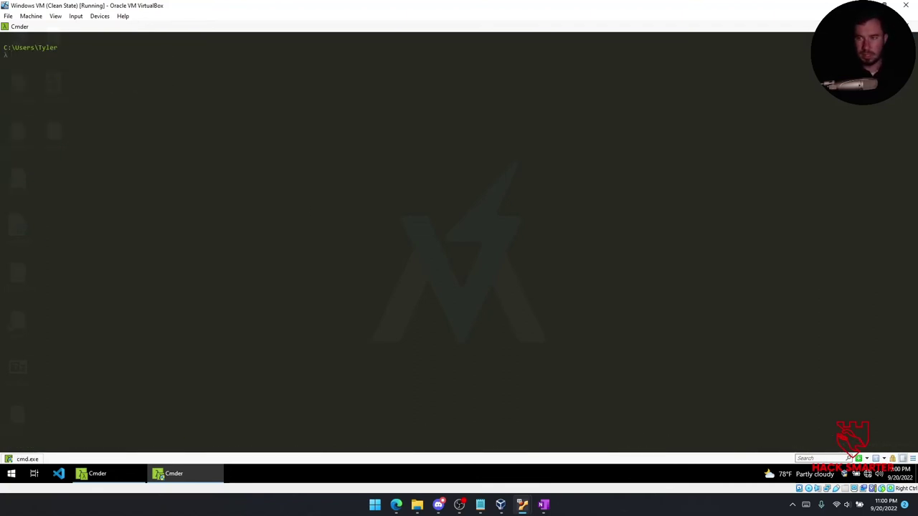
{"action": "key", "text": "super+d"}
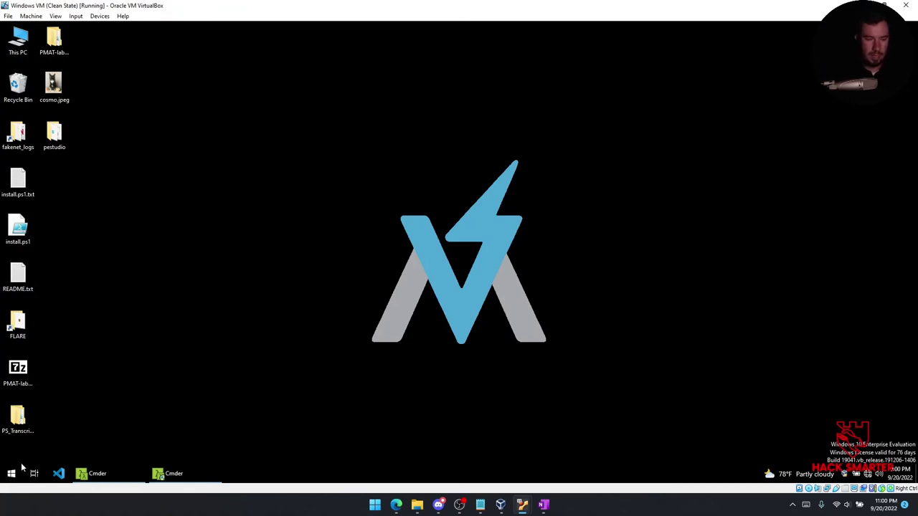
{"action": "left_click", "coordinate": [11, 473]}
Read OneNote's Dynamic Analysis and Advanced Dynamic Analysis: Debugging Malware pages, then return to the Windows VM.
{"action": "mouse_move", "coordinate": [542, 505]}
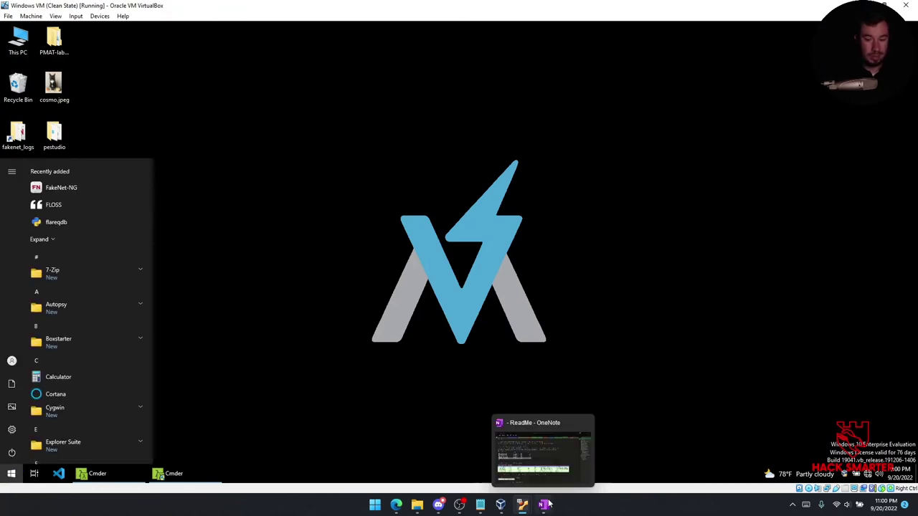
{"action": "left_click", "coordinate": [550, 473]}
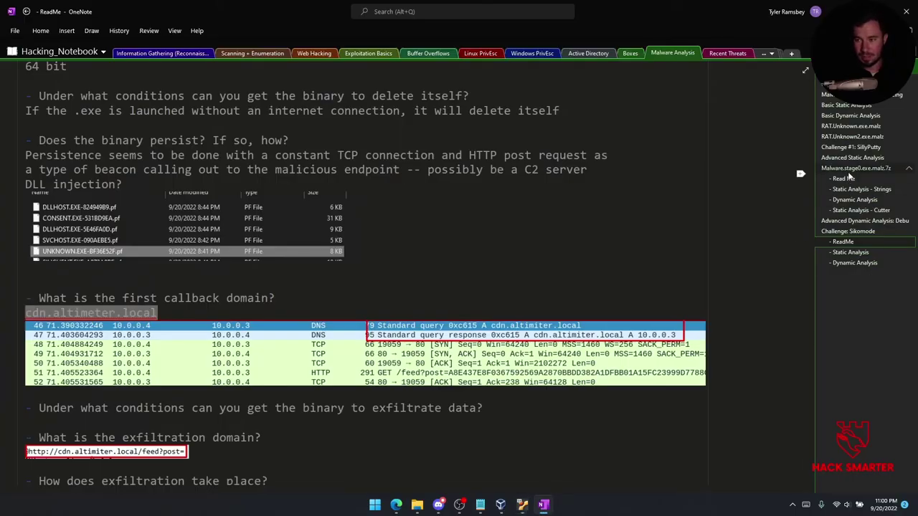
{"action": "left_click", "coordinate": [857, 201]}
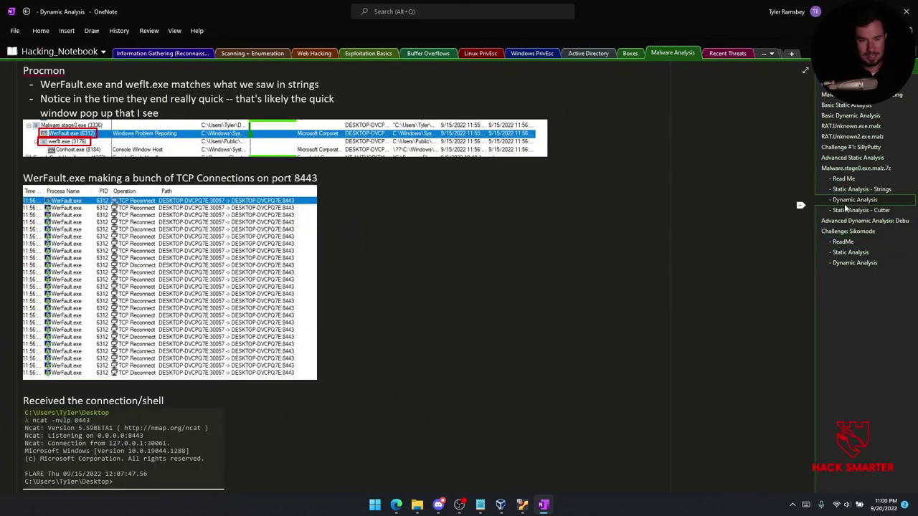
{"action": "scroll", "coordinate": [297, 335], "scroll_direction": "down", "scroll_amount": 2}
{"action": "scroll", "coordinate": [297, 333], "scroll_direction": "up", "scroll_amount": 5}
{"action": "scroll", "coordinate": [297, 332], "scroll_direction": "up", "scroll_amount": 4}
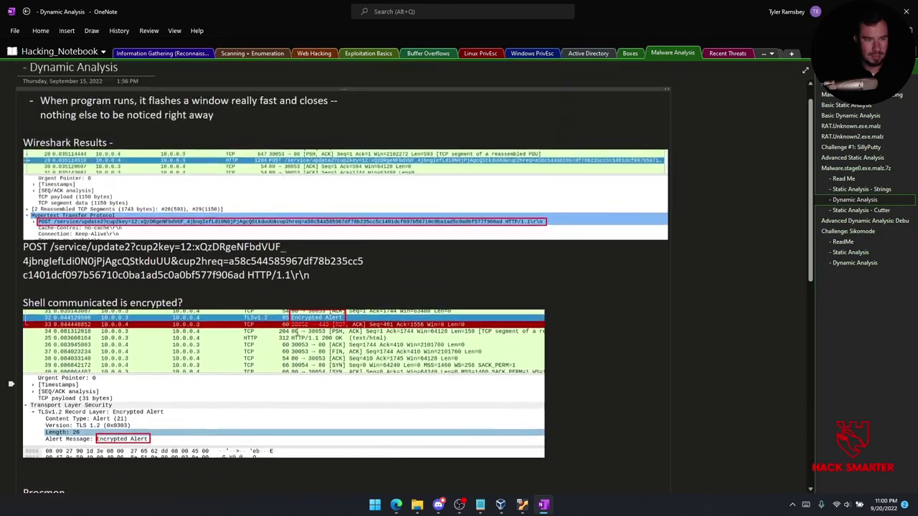
{"action": "left_click", "coordinate": [880, 221]}
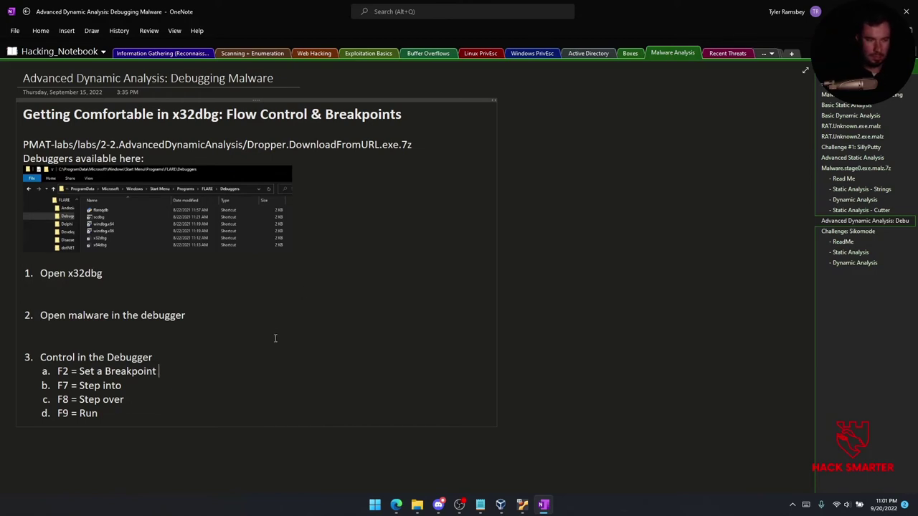
{"action": "mouse_move", "coordinate": [521, 510]}
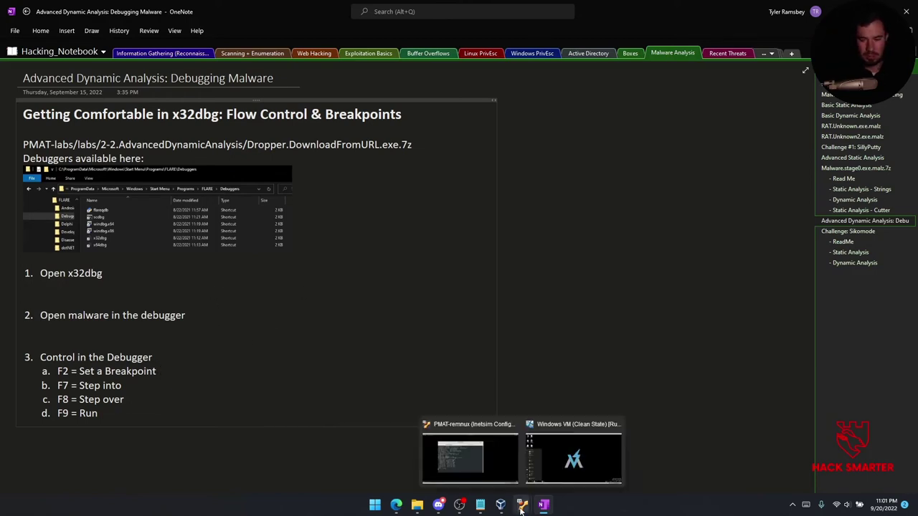
{"action": "left_click", "coordinate": [566, 458]}
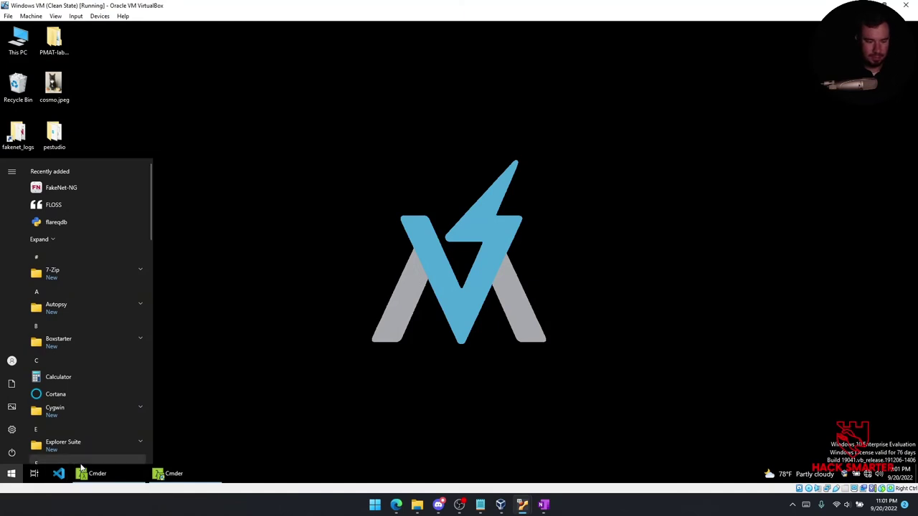
Drop the x64 Start search and launch x64dbg from the desktop's FLARE > Debuggers folder.
{"action": "type", "text": "x64"}
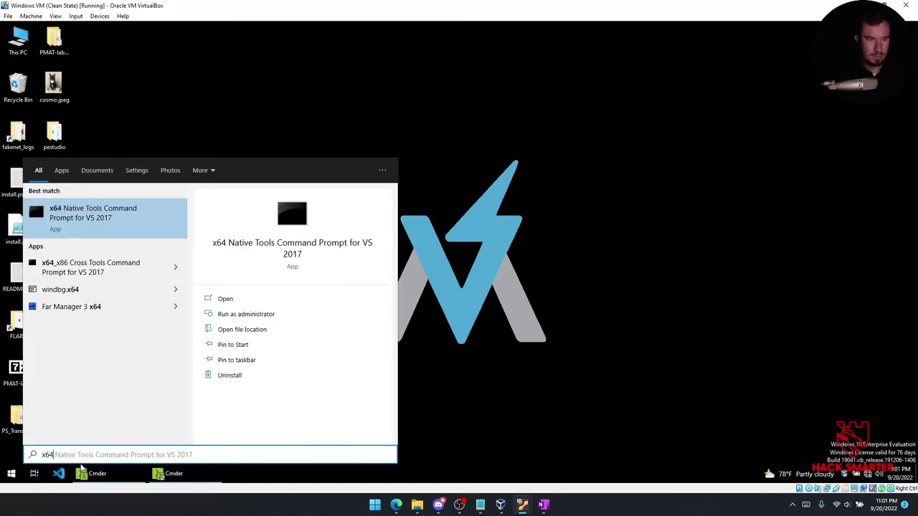
{"action": "key", "text": "BackSpace"}
{"action": "key", "text": "BackSpace"}
{"action": "key", "text": "BackSpace"}
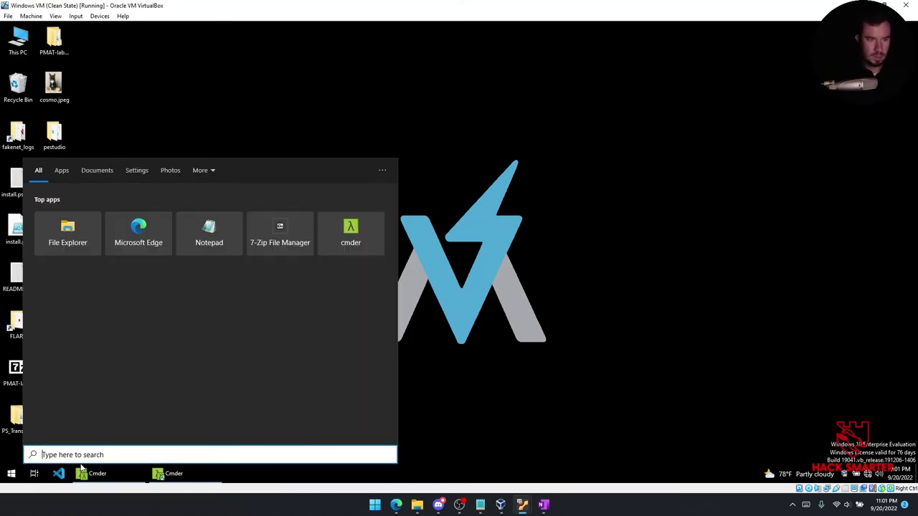
{"action": "key", "text": "Escape"}
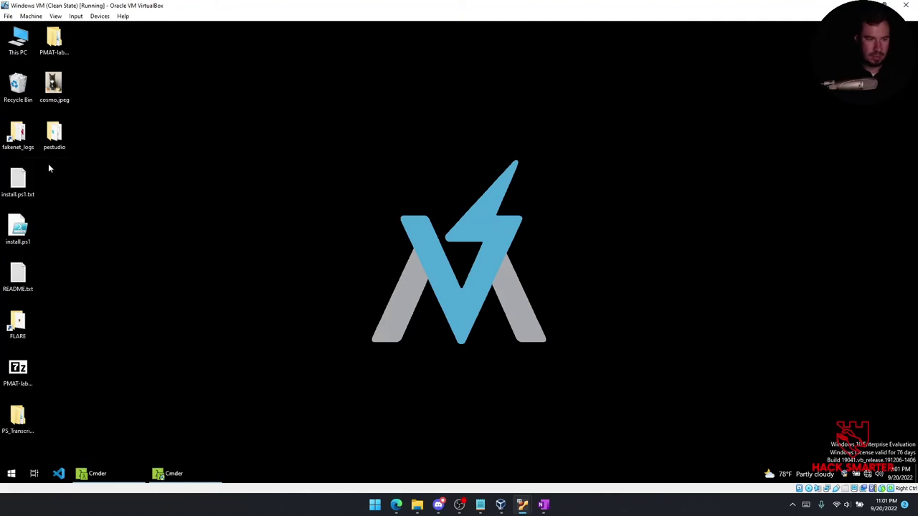
{"action": "double_click", "coordinate": [16, 329]}
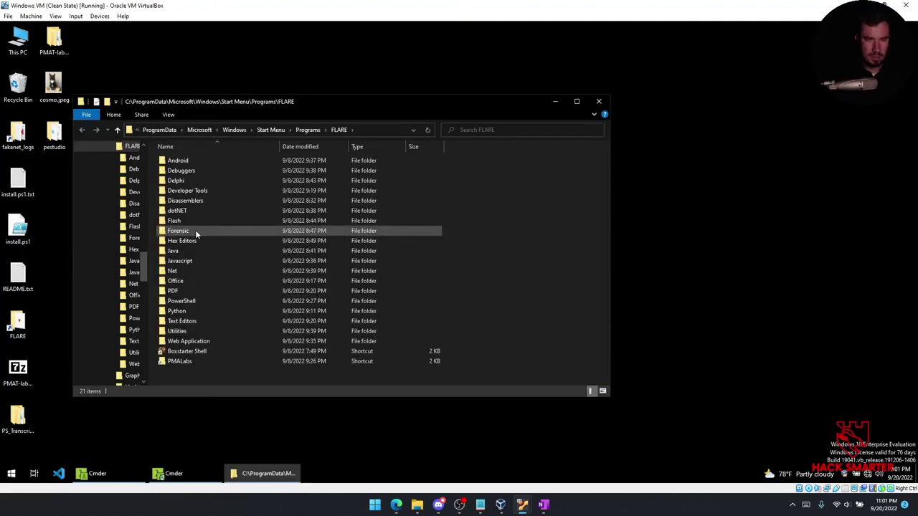
{"action": "key", "text": "t"}
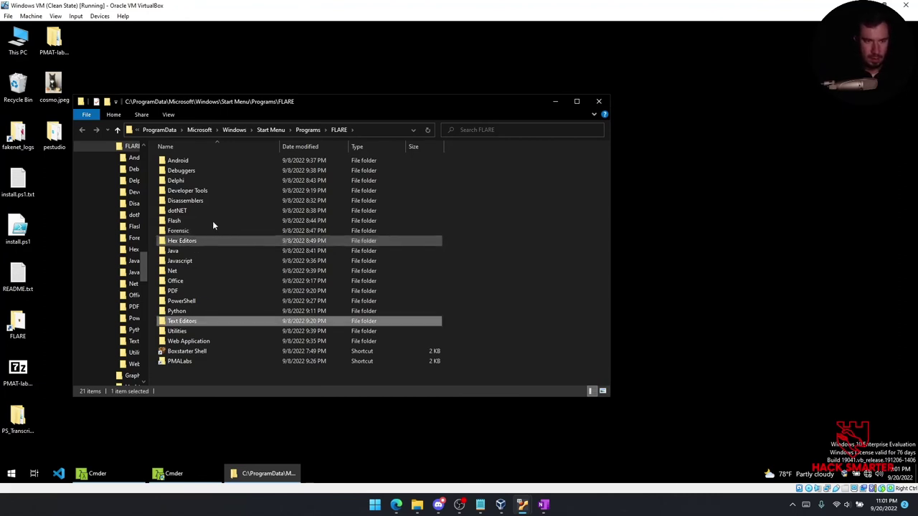
{"action": "double_click", "coordinate": [208, 170]}
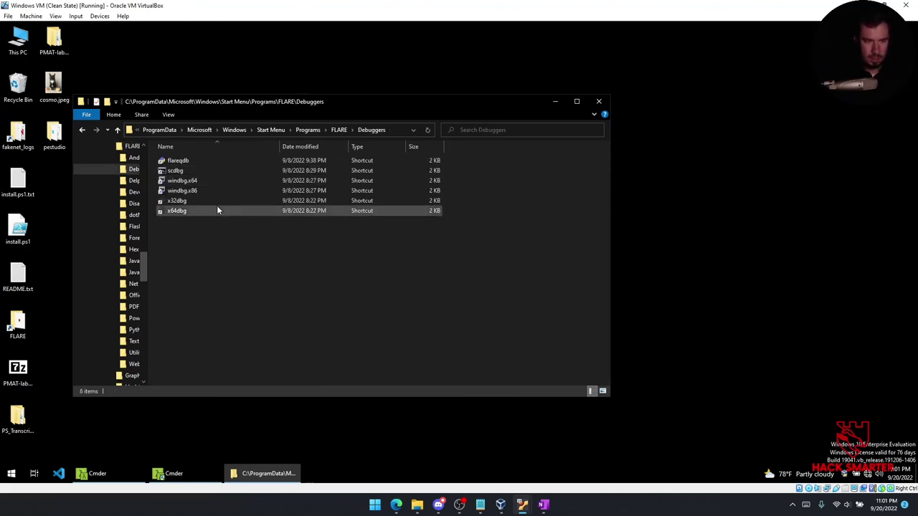
{"action": "left_click", "coordinate": [188, 180]}
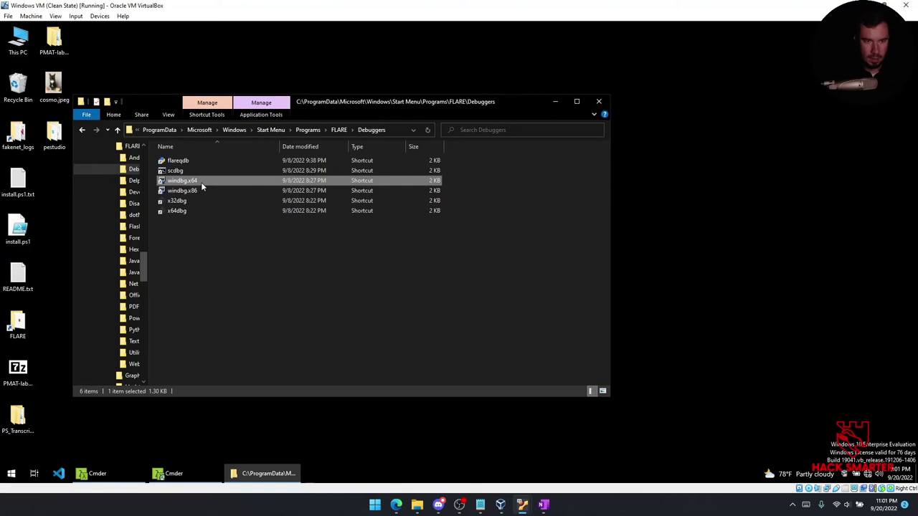
{"action": "left_click", "coordinate": [191, 201]}
{"action": "left_click", "coordinate": [188, 211]}
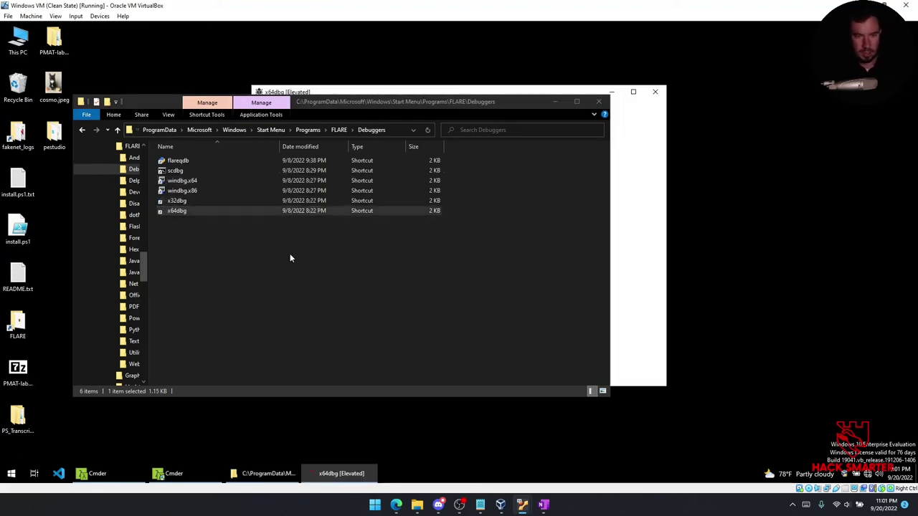
{"action": "left_click", "coordinate": [551, 92]}
Start File > Open in x64dbg and browse to the Desktop.
{"action": "left_click", "coordinate": [260, 106]}
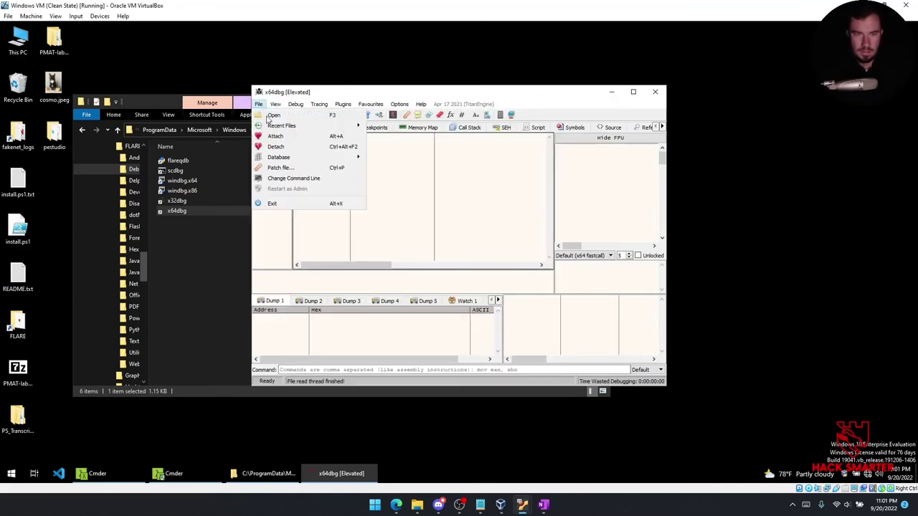
{"action": "left_click", "coordinate": [271, 115]}
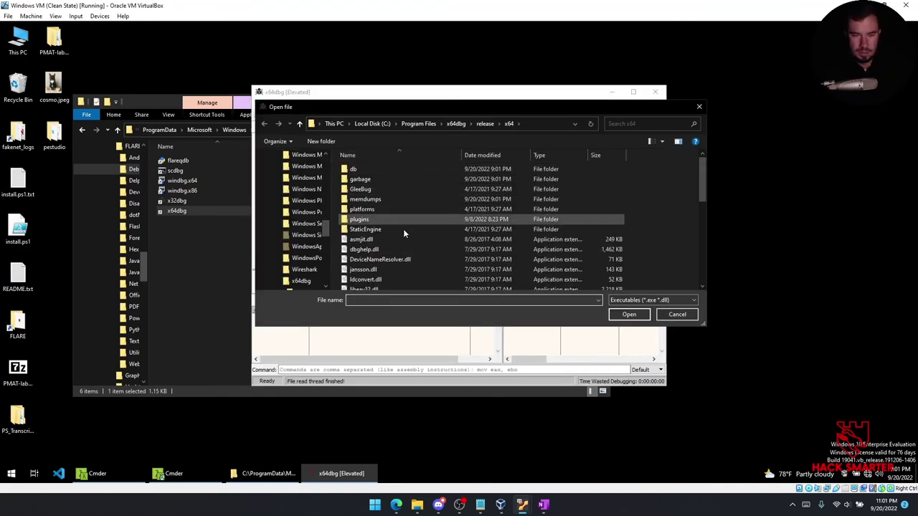
{"action": "scroll", "coordinate": [301, 211], "scroll_direction": "up", "scroll_amount": 2}
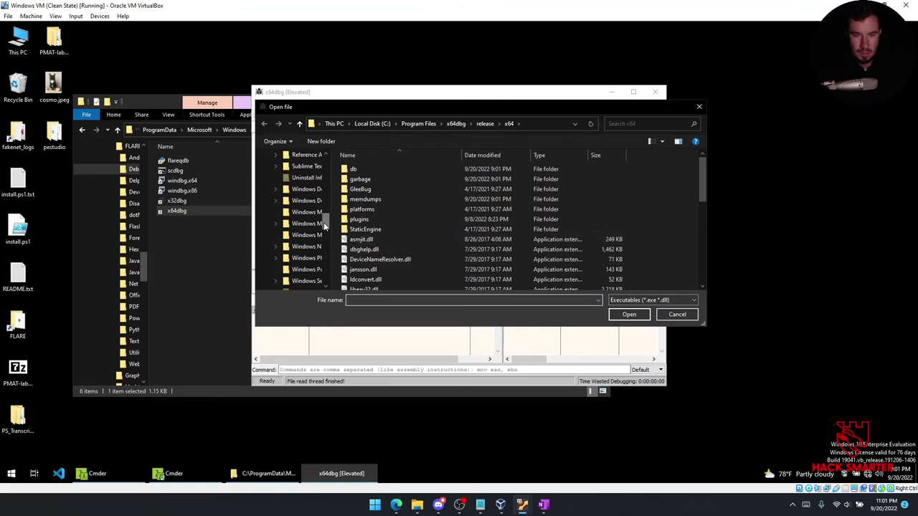
{"action": "scroll", "coordinate": [324, 225], "scroll_direction": "up", "scroll_amount": 5}
{"action": "left_click", "coordinate": [287, 158]}
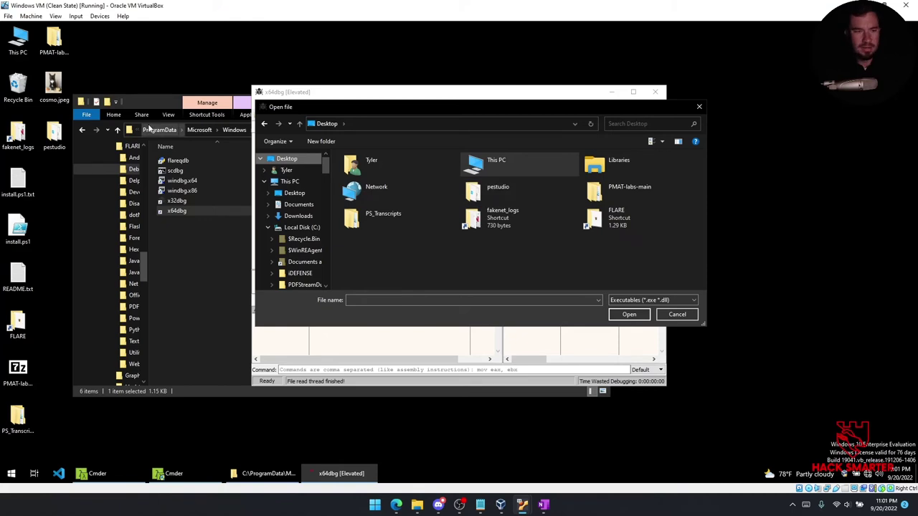
Go to PMAT-labs-main > labs > 2-3.Challenge-SikoMode and open unknown.exe.7z.
{"action": "double_click", "coordinate": [54, 39]}
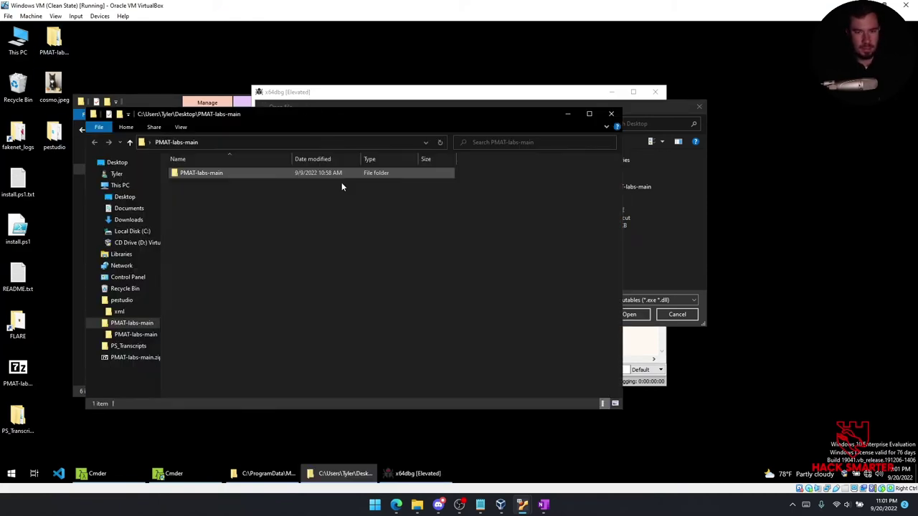
{"action": "double_click", "coordinate": [272, 173]}
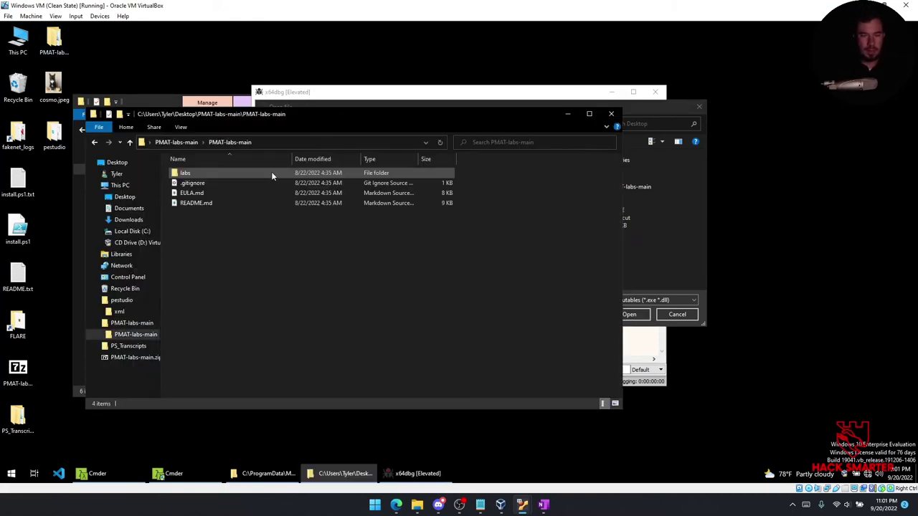
{"action": "double_click", "coordinate": [229, 175]}
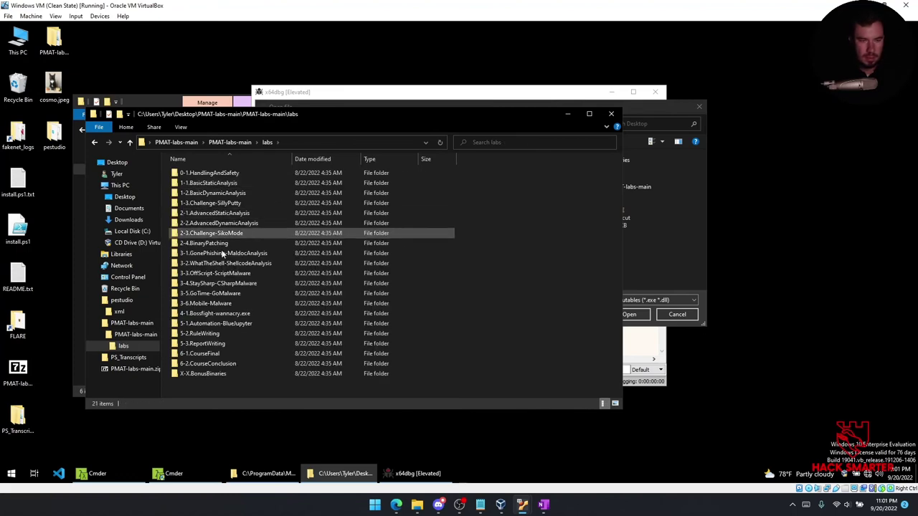
{"action": "double_click", "coordinate": [228, 234]}
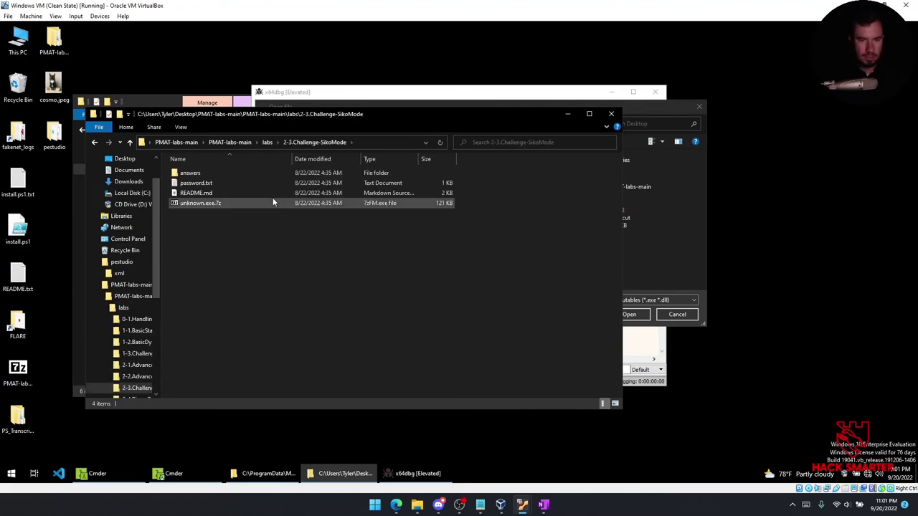
{"action": "double_click", "coordinate": [222, 204]}
Extract unknown.exe.malz to the desktop using the archive password, then close the 7-Zip and folder windows.
{"action": "left_click_drag", "start_coordinate": [103, 165], "coordinate": [119, 59]}
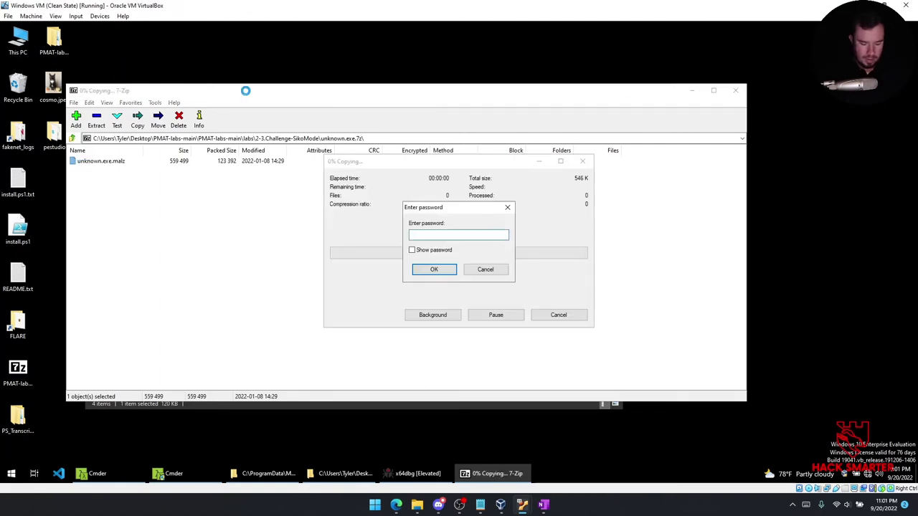
{"action": "type", "text": "infected"}
{"action": "key", "text": "Return"}
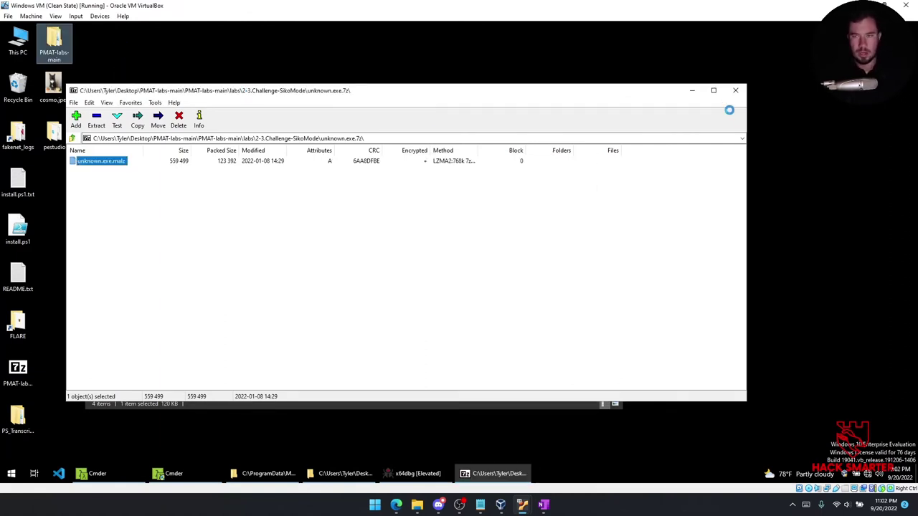
{"action": "left_click", "coordinate": [738, 91]}
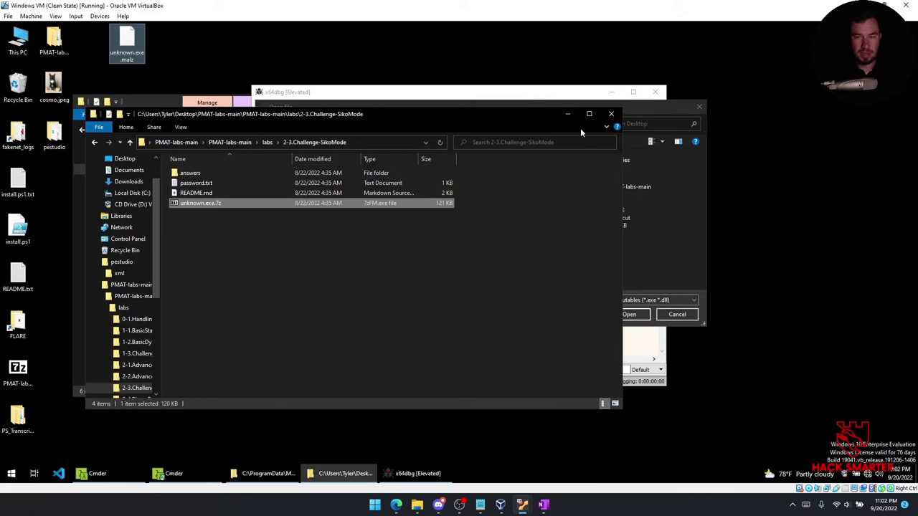
{"action": "left_click", "coordinate": [611, 113]}
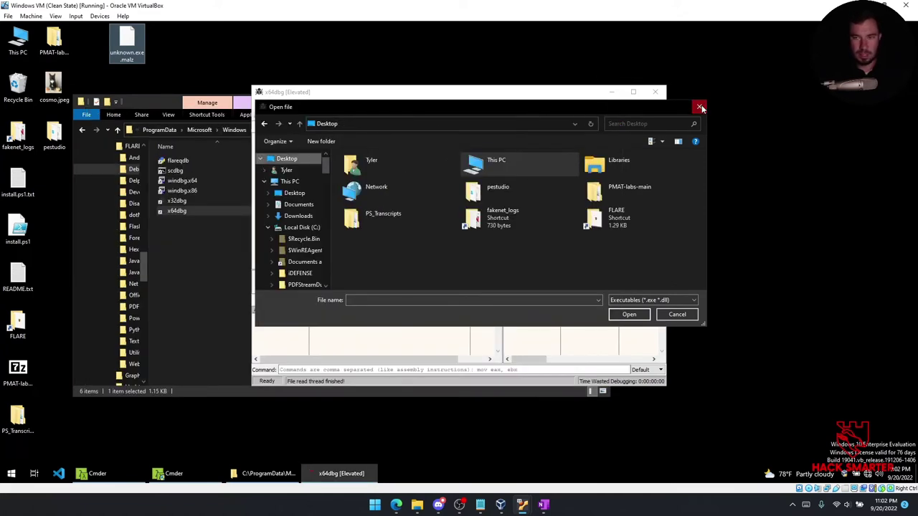
{"action": "left_click", "coordinate": [699, 107]}
Load the desktop's unknown.exe.malz in x64dbg with All files listed, then maximize and widen the register pane.
{"action": "left_click", "coordinate": [258, 116]}
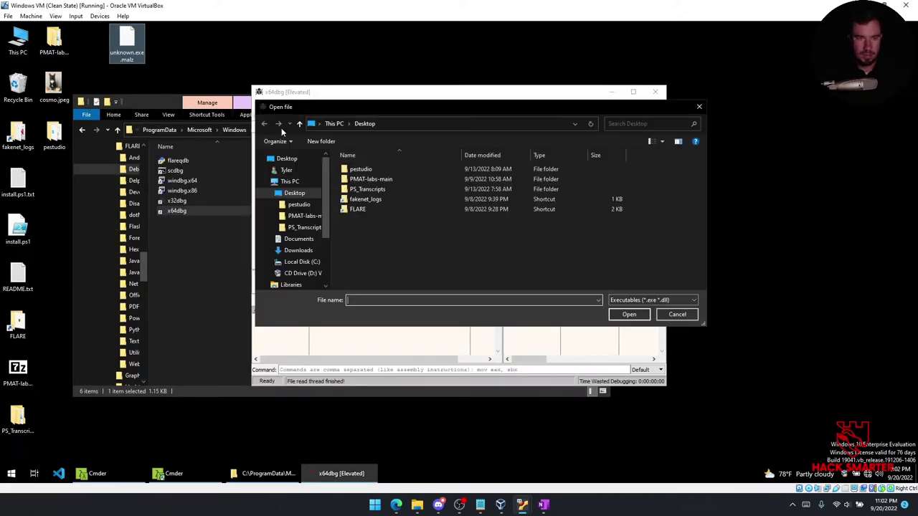
{"action": "left_click", "coordinate": [287, 160]}
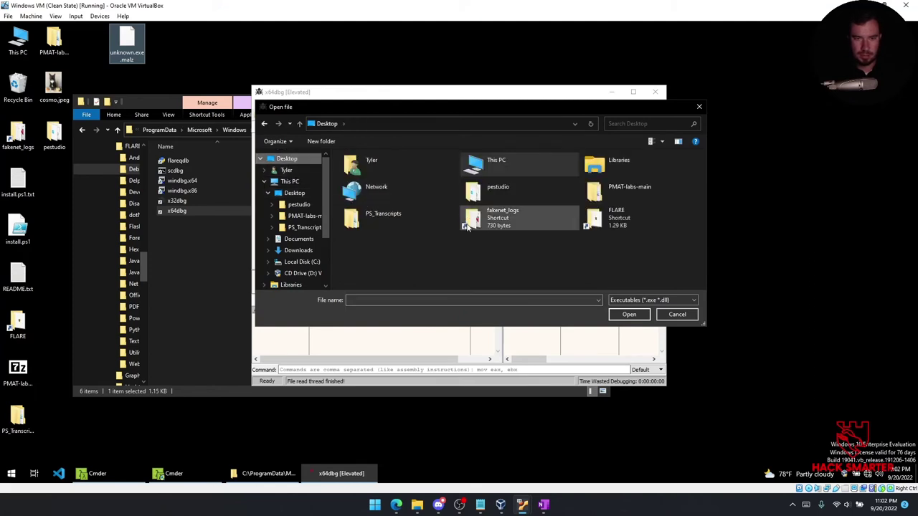
{"action": "left_click", "coordinate": [653, 299]}
{"action": "left_click", "coordinate": [631, 316]}
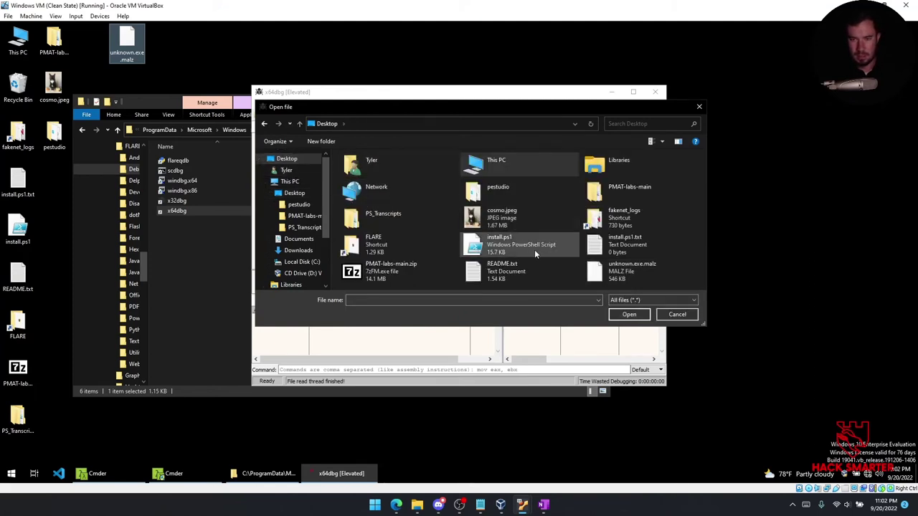
{"action": "left_click", "coordinate": [642, 271]}
{"action": "left_click", "coordinate": [629, 314]}
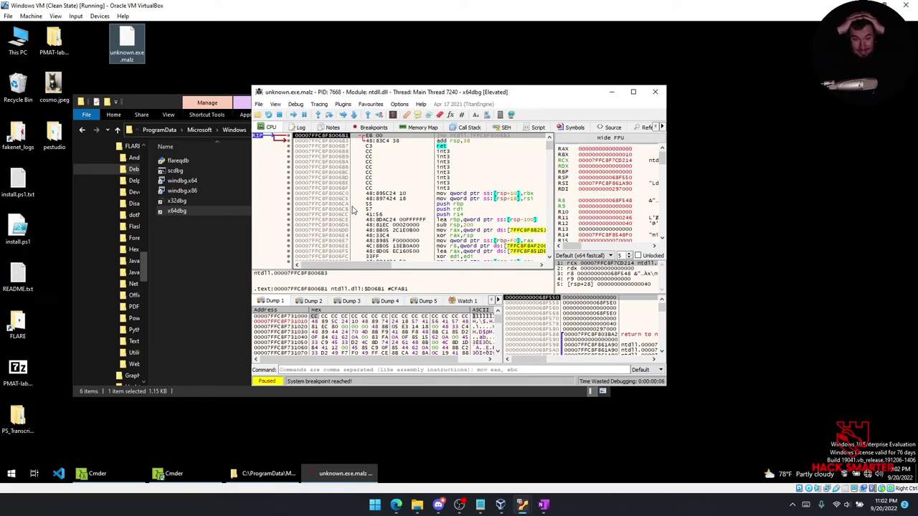
{"action": "left_click", "coordinate": [633, 91]}
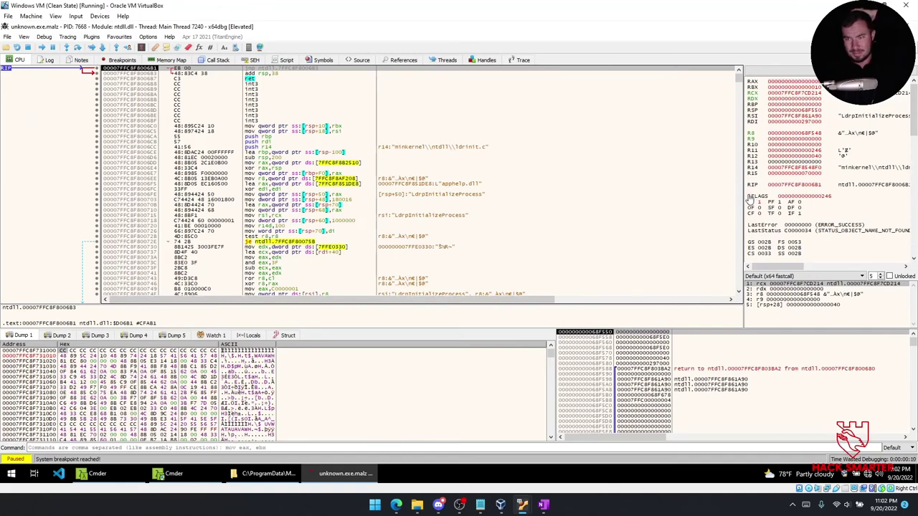
{"action": "left_click_drag", "start_coordinate": [741, 198], "coordinate": [625, 190]}
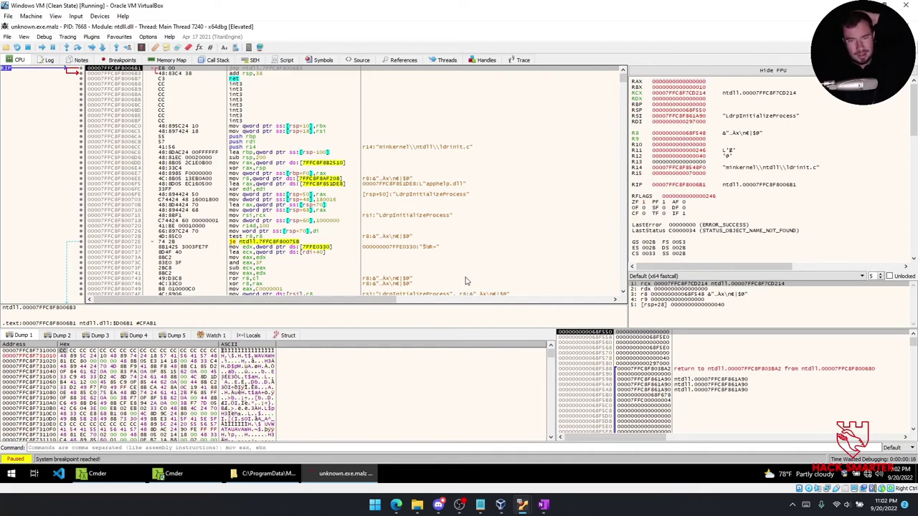
{"action": "mouse_move", "coordinate": [543, 504]}
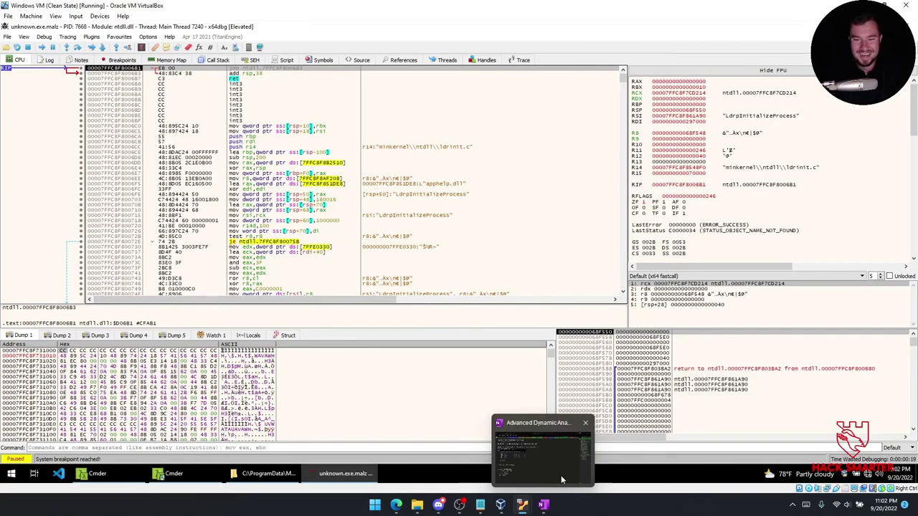
{"action": "left_click", "coordinate": [544, 505]}
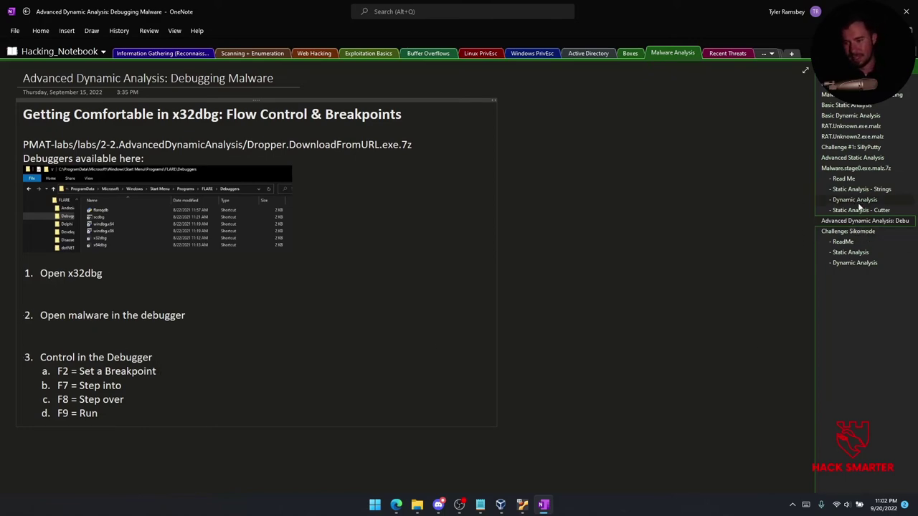
{"action": "left_click", "coordinate": [858, 202]}
{"action": "left_click", "coordinate": [859, 210]}
{"action": "left_click", "coordinate": [850, 221]}
{"action": "left_click", "coordinate": [848, 230]}
{"action": "left_click", "coordinate": [845, 221]}
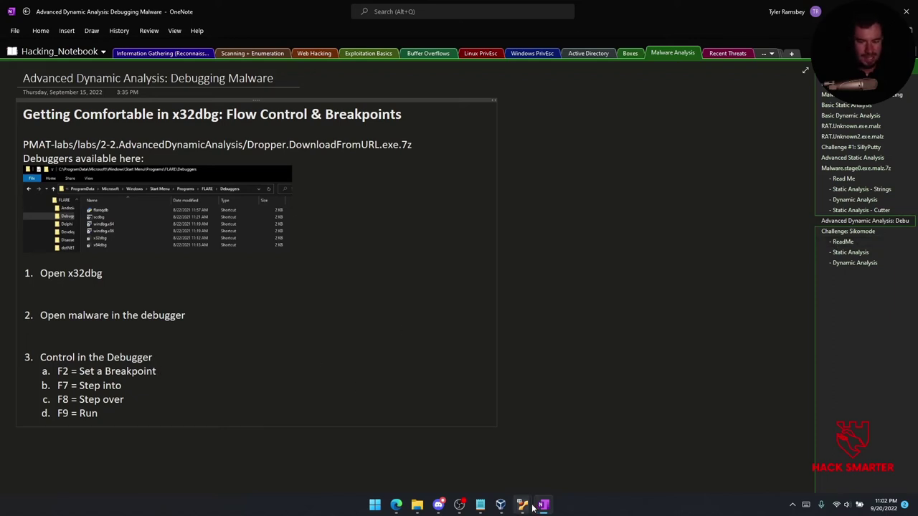
{"action": "mouse_move", "coordinate": [532, 506]}
{"action": "left_click", "coordinate": [544, 452]}
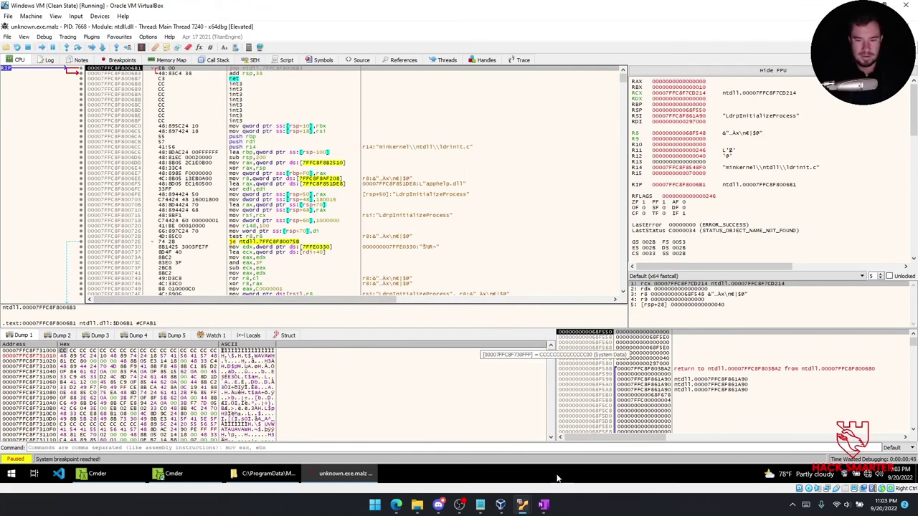
Run with F9 from the ntdll system breakpoint to the TLS Callback 1 breakpoint at 0x417EC0.
{"action": "left_click", "coordinate": [545, 506]}
{"action": "left_click", "coordinate": [545, 506]}
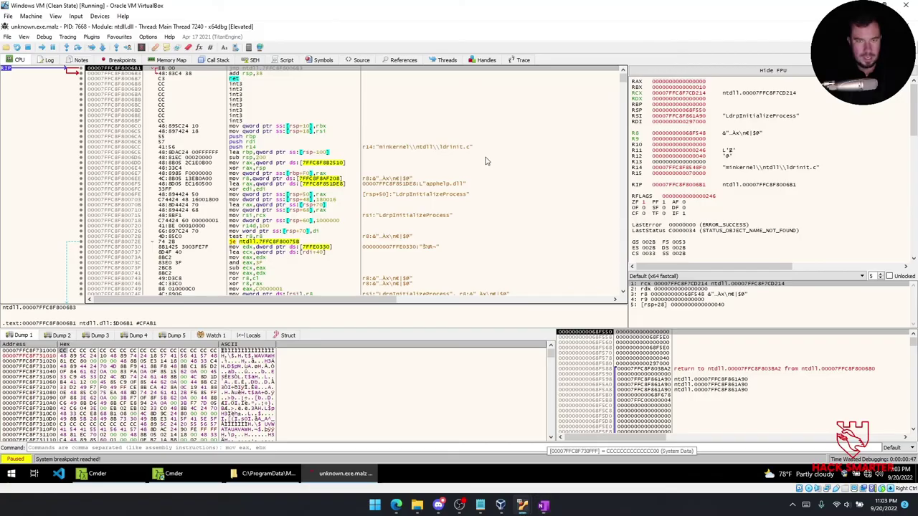
{"action": "key", "text": "F9"}
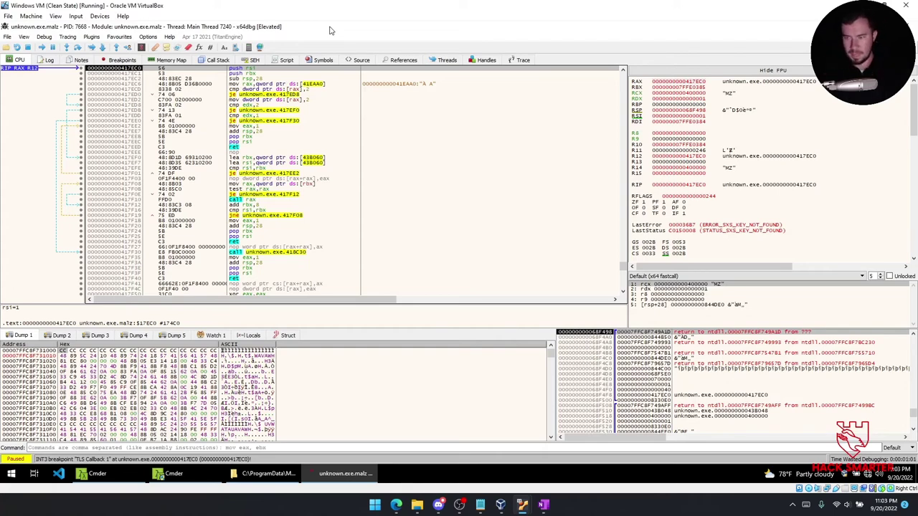
{"action": "scroll", "coordinate": [717, 165], "scroll_direction": "down", "scroll_amount": 8}
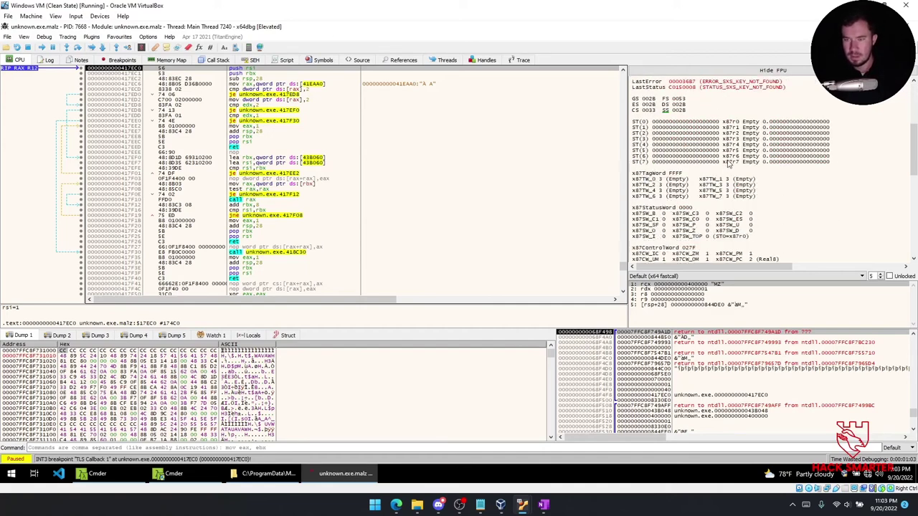
{"action": "scroll", "coordinate": [738, 161], "scroll_direction": "down", "scroll_amount": 12}
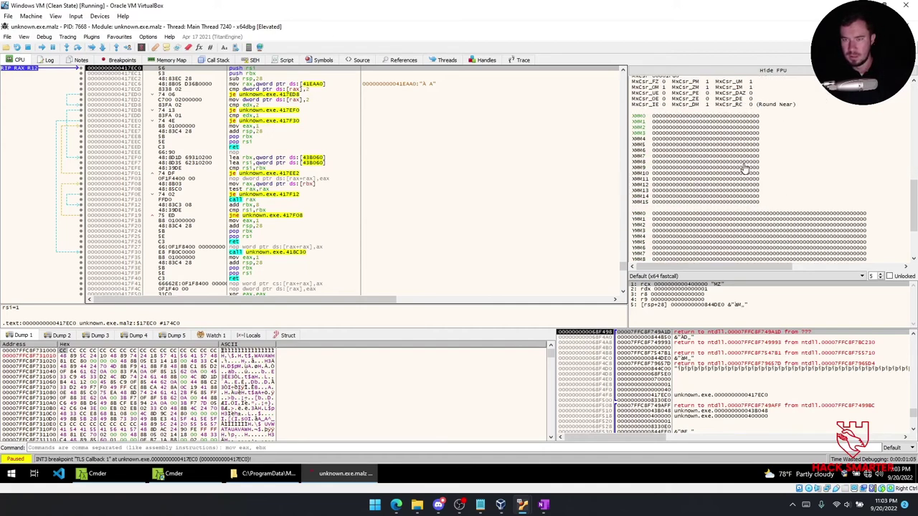
{"action": "scroll", "coordinate": [709, 377], "scroll_direction": "down", "scroll_amount": 3}
{"action": "scroll", "coordinate": [710, 373], "scroll_direction": "up", "scroll_amount": 3}
{"action": "scroll", "coordinate": [710, 373], "scroll_direction": "up", "scroll_amount": 2}
{"action": "scroll", "coordinate": [717, 368], "scroll_direction": "down", "scroll_amount": 4}
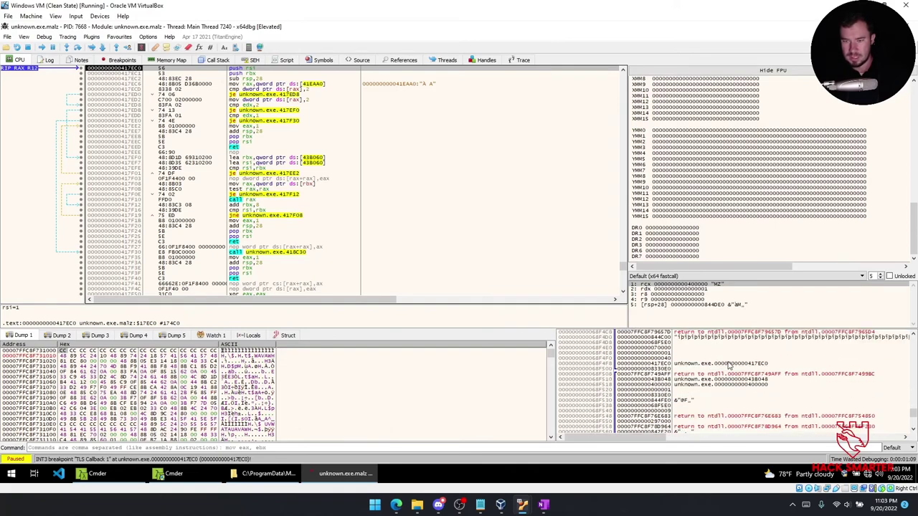
{"action": "scroll", "coordinate": [728, 367], "scroll_direction": "down", "scroll_amount": 3}
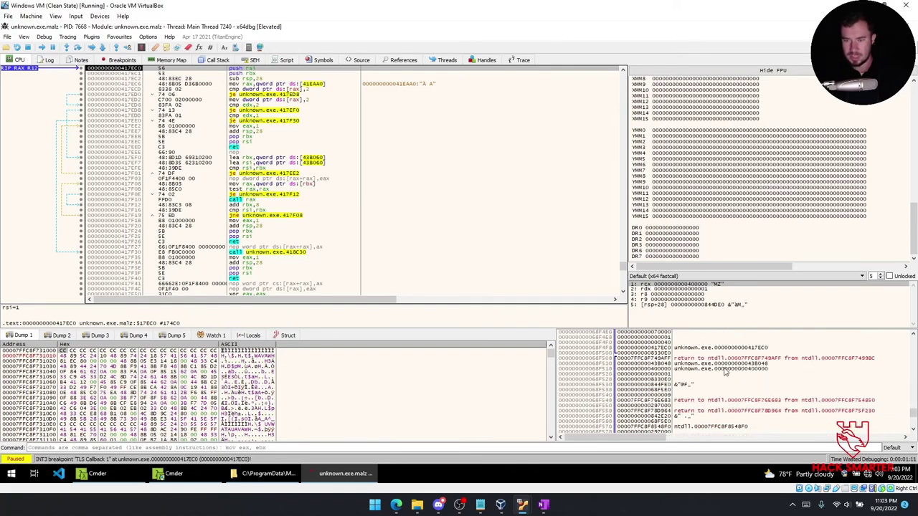
{"action": "scroll", "coordinate": [728, 369], "scroll_direction": "up", "scroll_amount": 3}
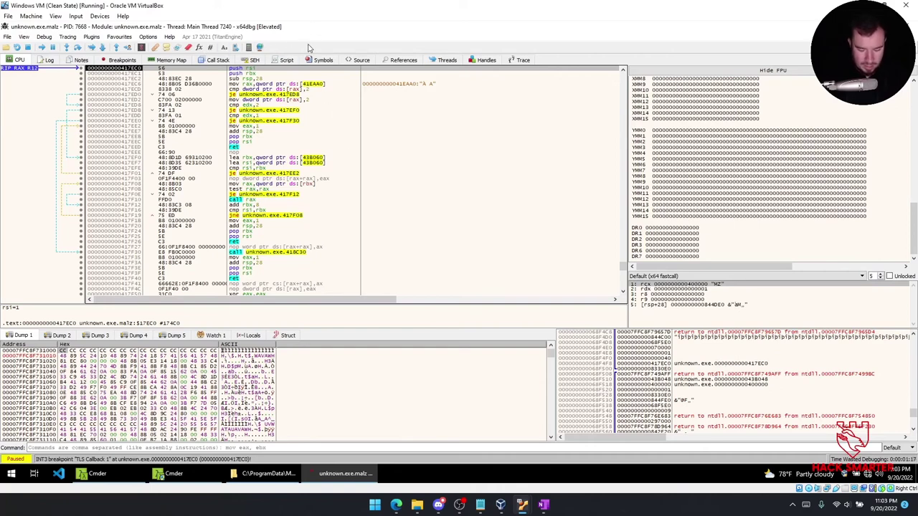
{"action": "left_click", "coordinate": [544, 505]}
Check the debugger notes, then step with F8 four times from 417EC0 to 417ECD.
{"action": "left_click", "coordinate": [159, 371]}
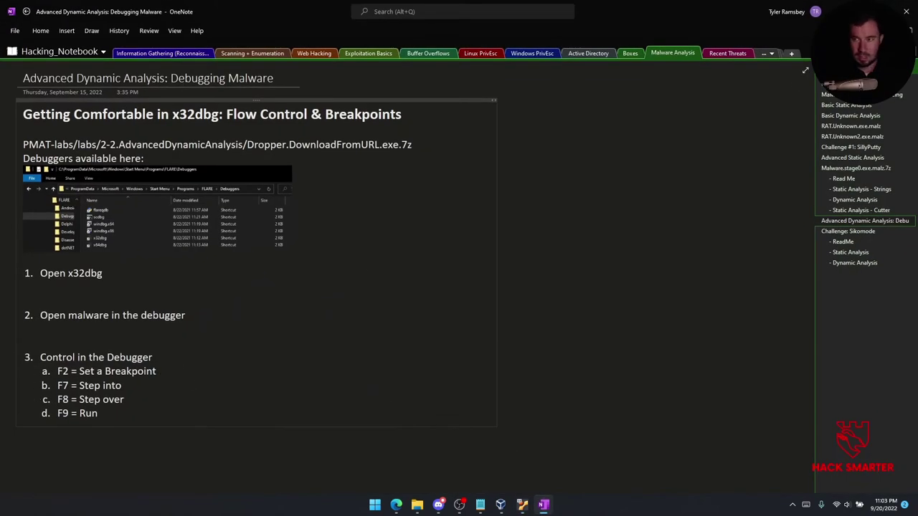
{"action": "key", "text": "alt+Tab"}
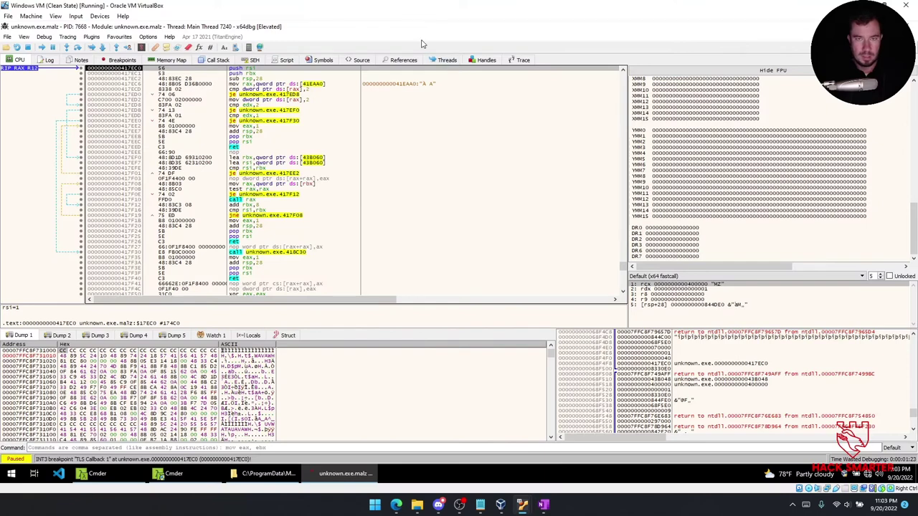
{"action": "key", "text": "F8"}
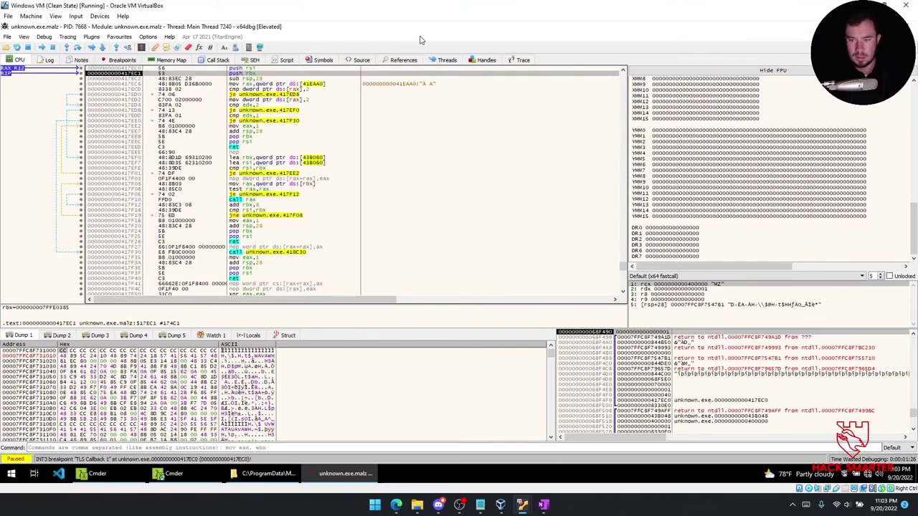
{"action": "key", "text": "F8"}
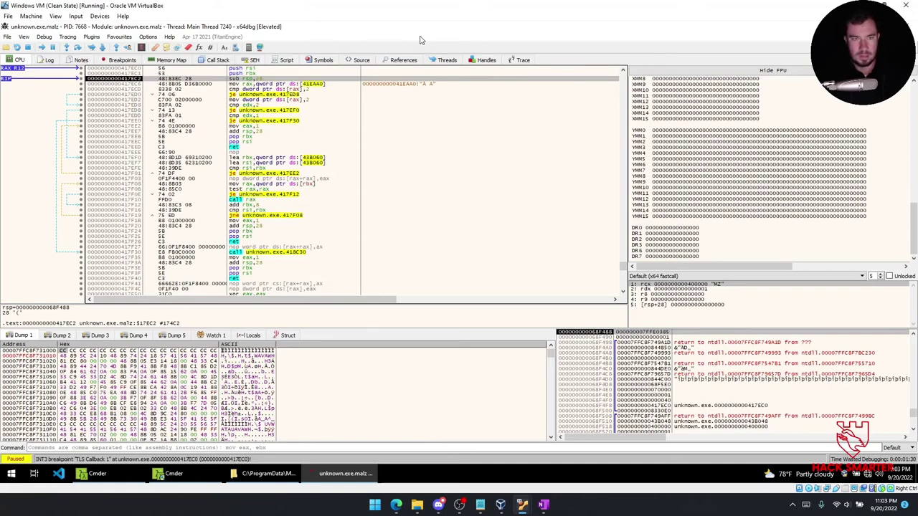
{"action": "key", "text": "F8"}
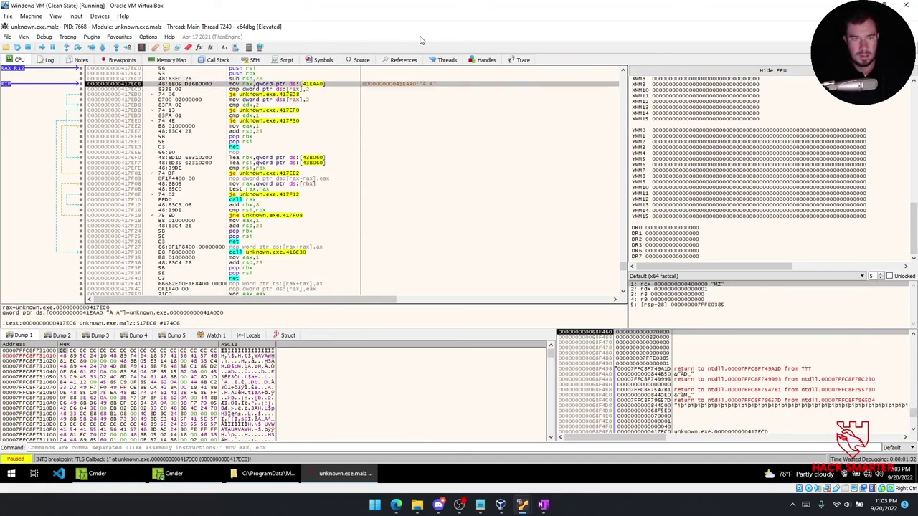
{"action": "key", "text": "F8"}
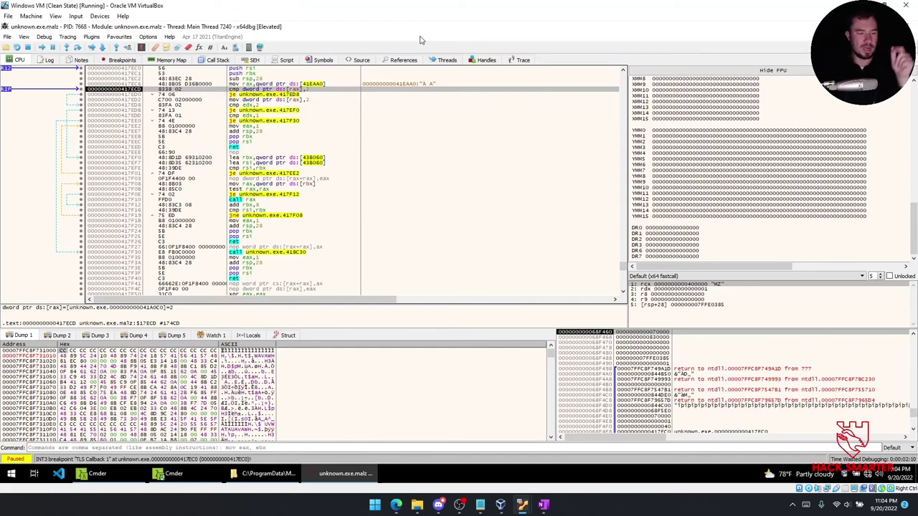
Step with F8 through the conditional jump and over the call at 417F30.
{"action": "key", "text": "F8"}
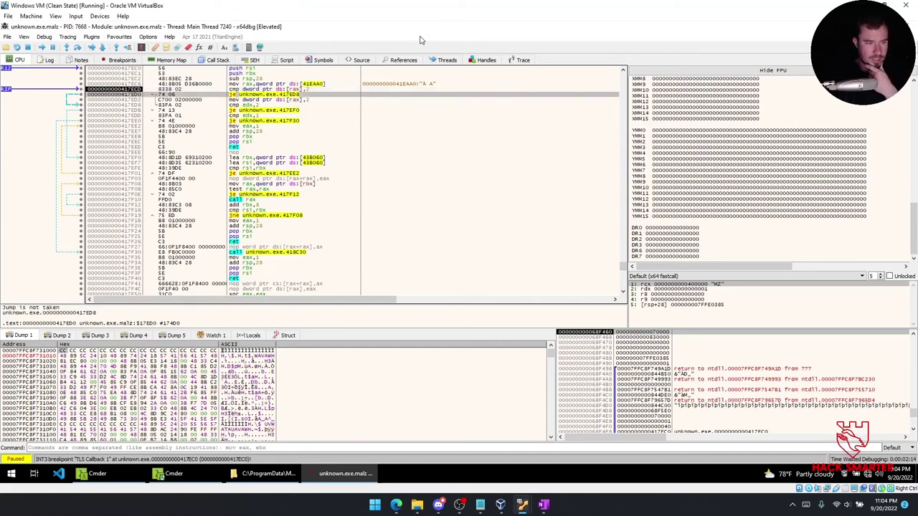
{"action": "key", "text": "Up"}
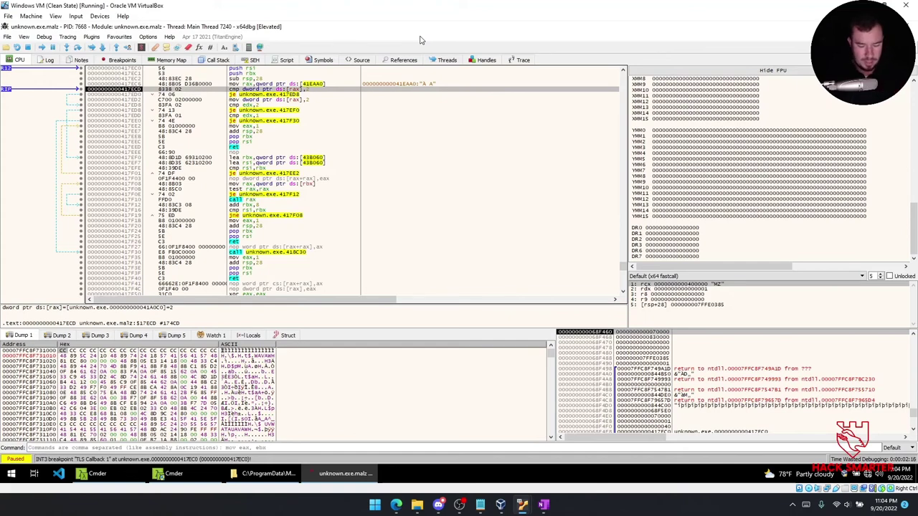
{"action": "key", "text": "Down"}
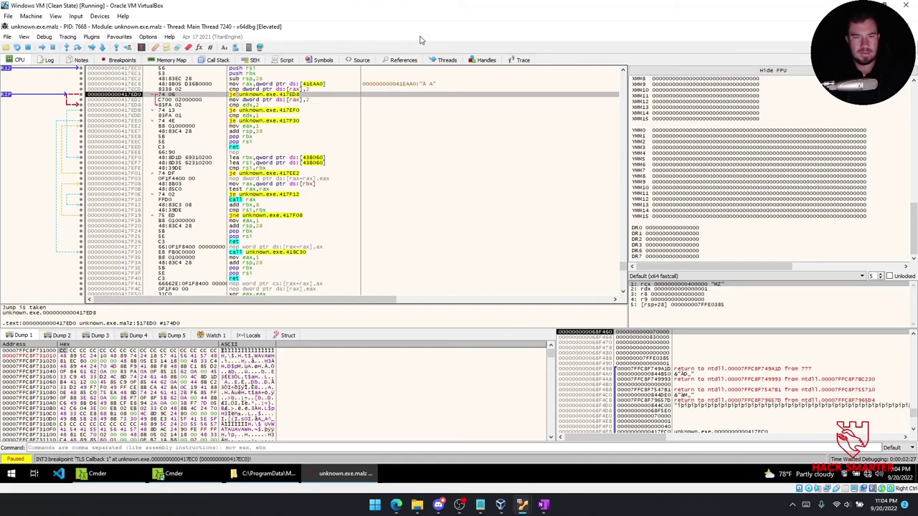
{"action": "key", "text": "F8"}
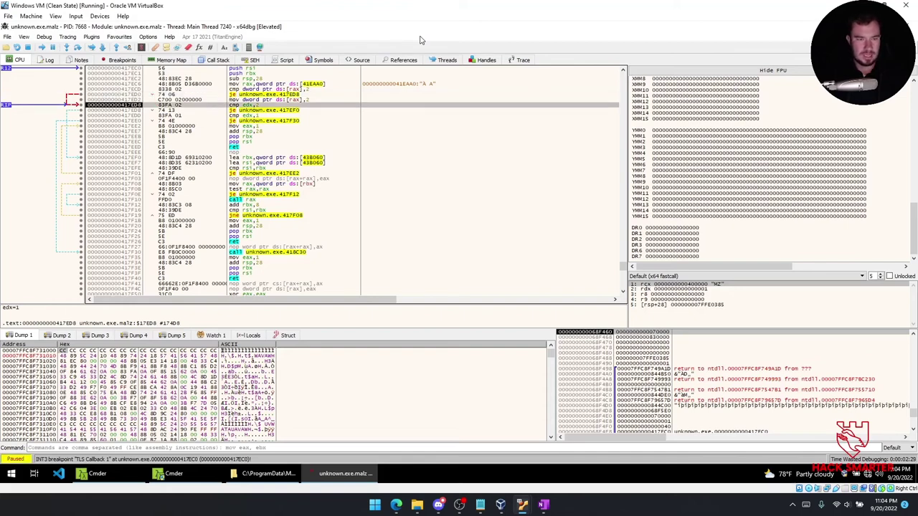
{"action": "key", "text": "F8"}
{"action": "key", "text": "F8"}
{"action": "key", "text": "F8"}
{"action": "key", "text": "F8"}
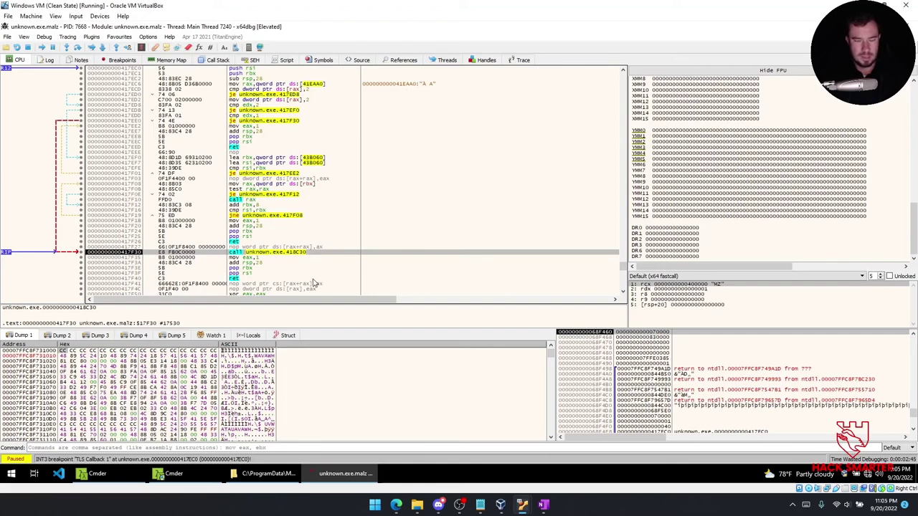
{"action": "key", "text": "F8"}
{"action": "key", "text": "F8"}
{"action": "key", "text": "F8"}
{"action": "key", "text": "F8"}
{"action": "key", "text": "F8"}
{"action": "key", "text": "F8"}
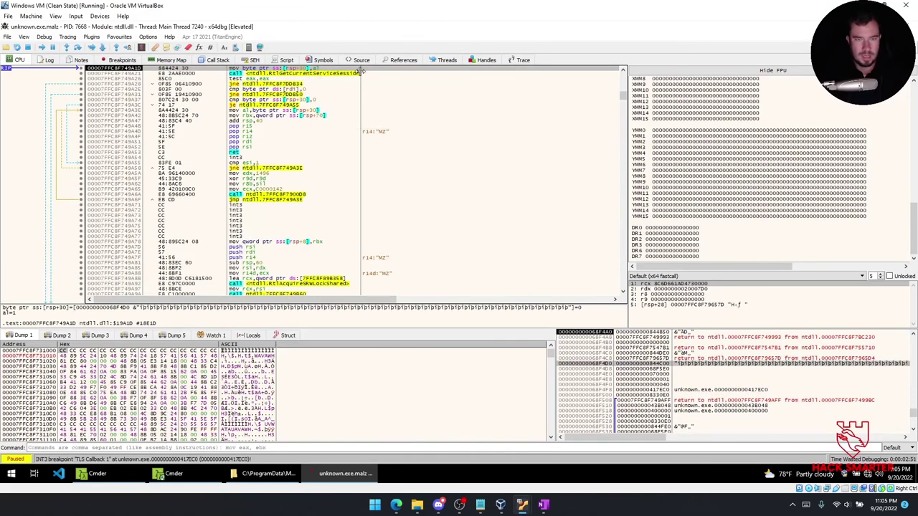
Step with F8 over ntdll's session id call and through its following comparisons.
{"action": "mouse_move", "coordinate": [357, 74]}
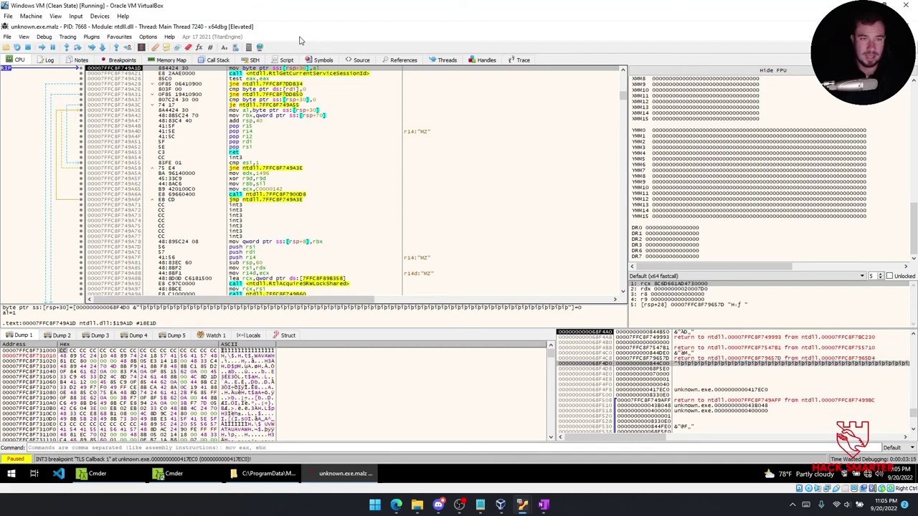
{"action": "key", "text": "F8"}
{"action": "key", "text": "F8"}
{"action": "key", "text": "F8"}
{"action": "key", "text": "F8"}
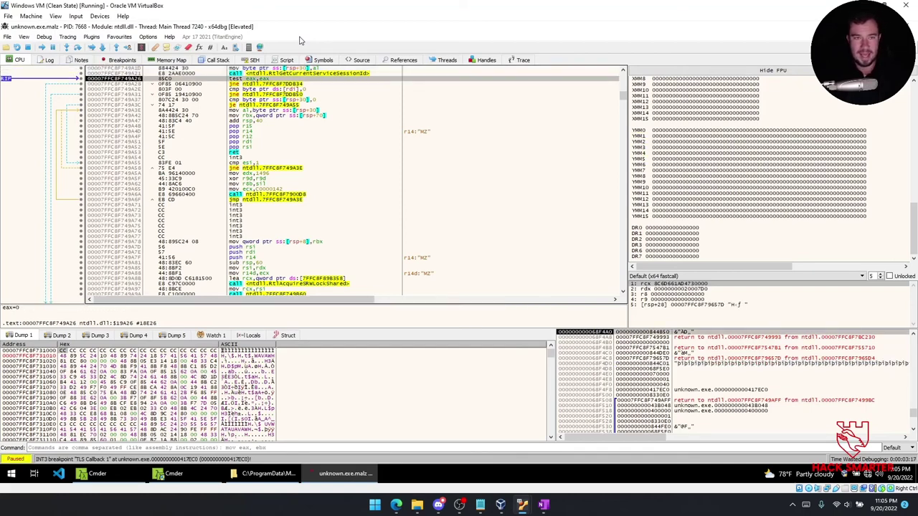
{"action": "key", "text": "F8"}
{"action": "key", "text": "F8"}
{"action": "key", "text": "F8"}
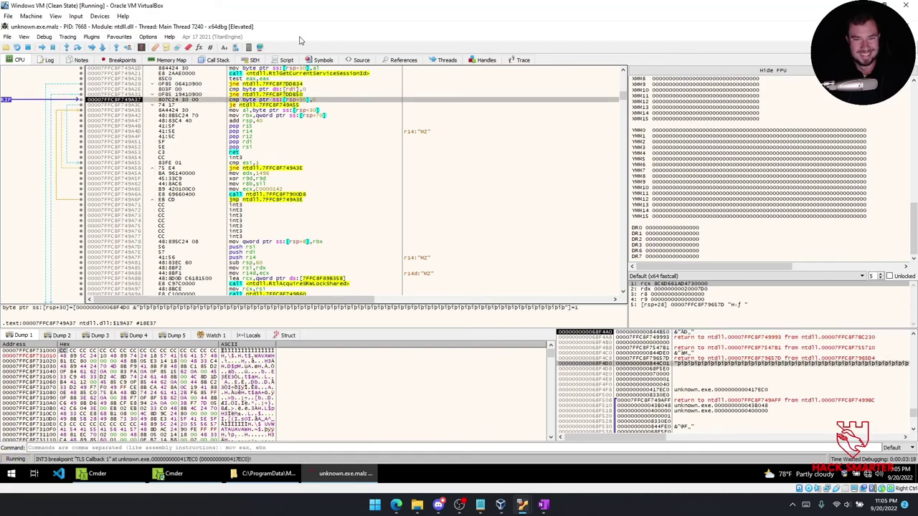
{"action": "key", "text": "F8"}
{"action": "key", "text": "F8"}
{"action": "key", "text": "F8"}
{"action": "key", "text": "F8"}
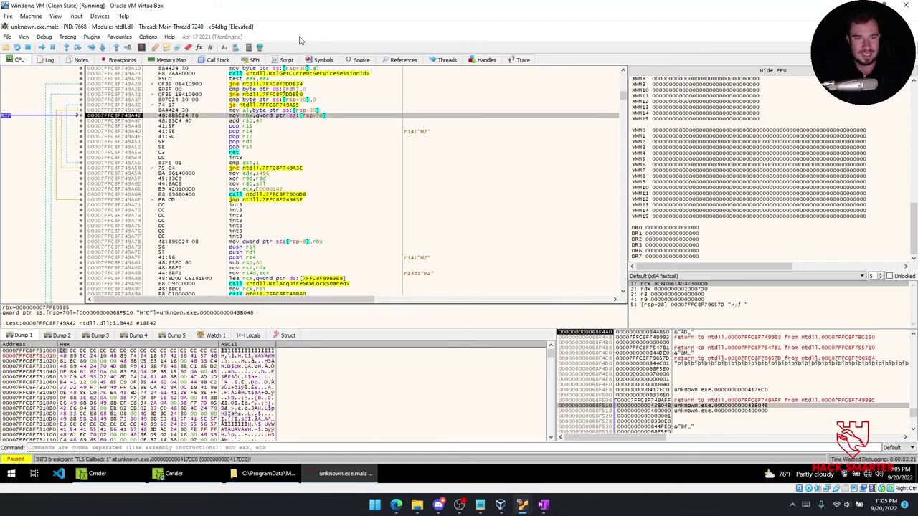
Step back into the callback loop, widen the comments column, and run to TLS Callback 2 at 0x417E90.
{"action": "key", "text": "F8"}
{"action": "key", "text": "F8"}
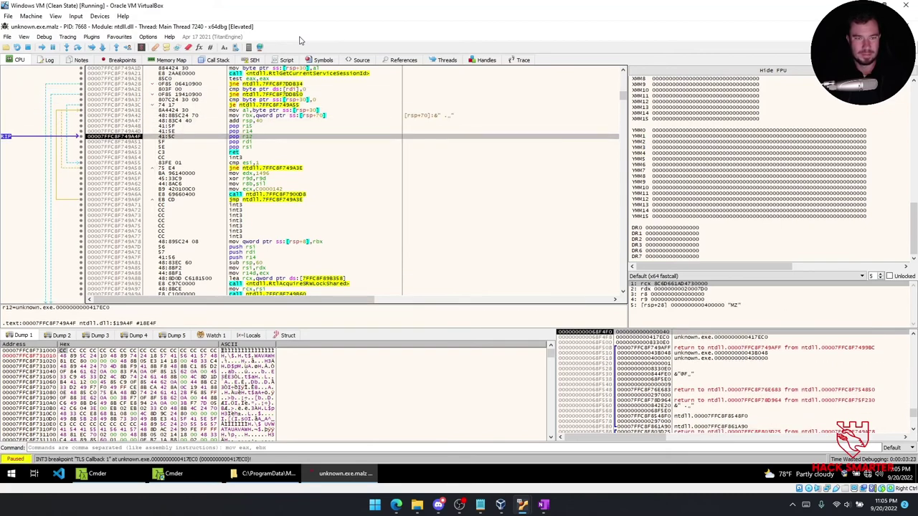
{"action": "key", "text": "F8"}
{"action": "key", "text": "F8"}
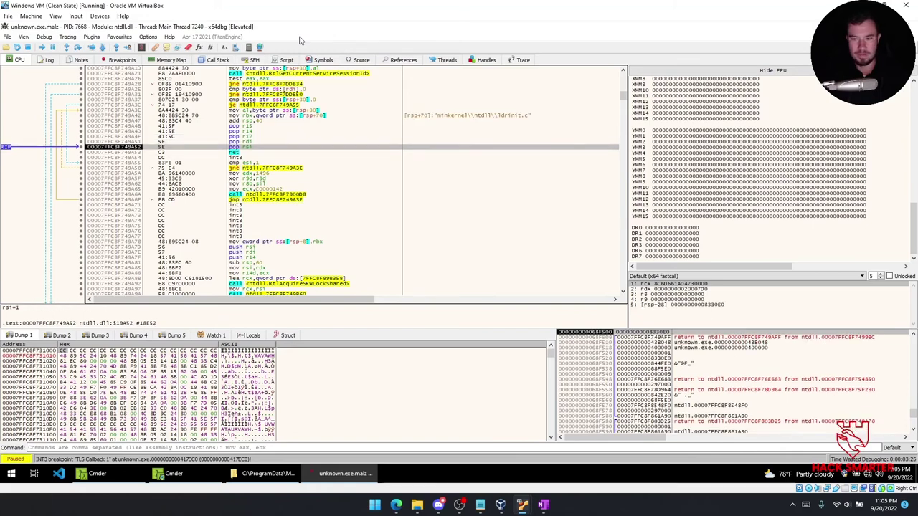
{"action": "key", "text": "F8"}
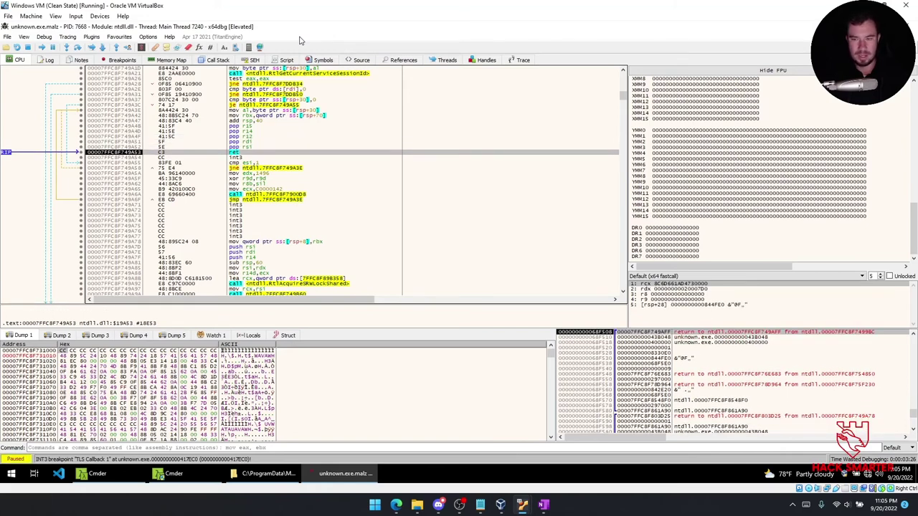
{"action": "key", "text": "F8"}
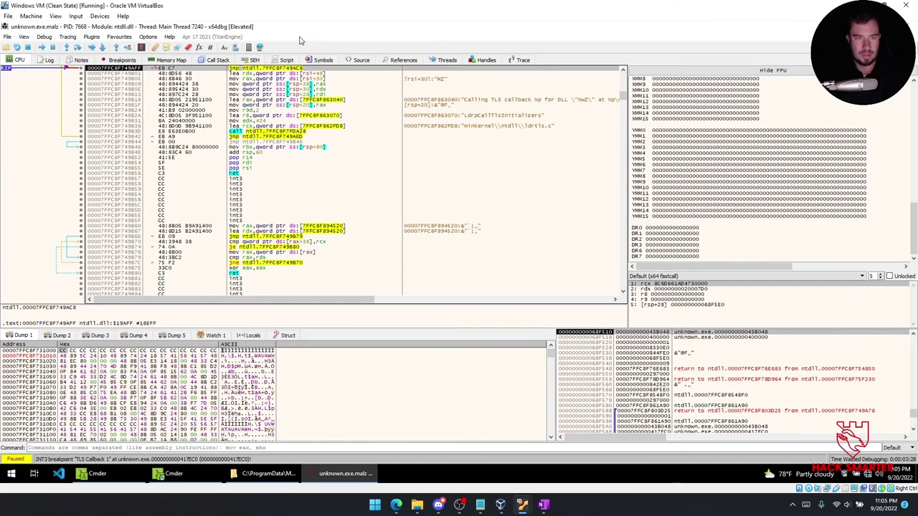
{"action": "key", "text": "F8"}
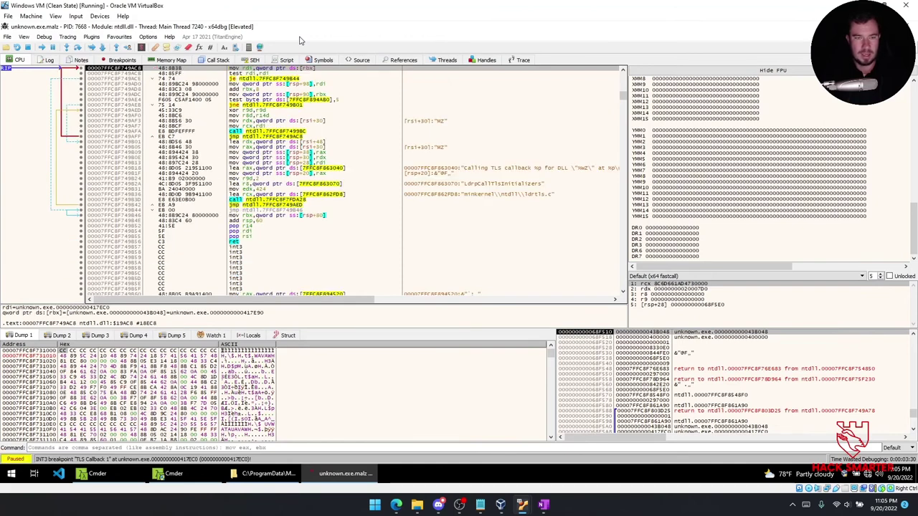
{"action": "key", "text": "F8"}
{"action": "key", "text": "F8"}
{"action": "key", "text": "F8"}
{"action": "key", "text": "F8"}
{"action": "key", "text": "F8"}
{"action": "key", "text": "F8"}
{"action": "key", "text": "F8"}
{"action": "key", "text": "F8"}
{"action": "key", "text": "F8"}
{"action": "key", "text": "F8"}
{"action": "key", "text": "F8"}
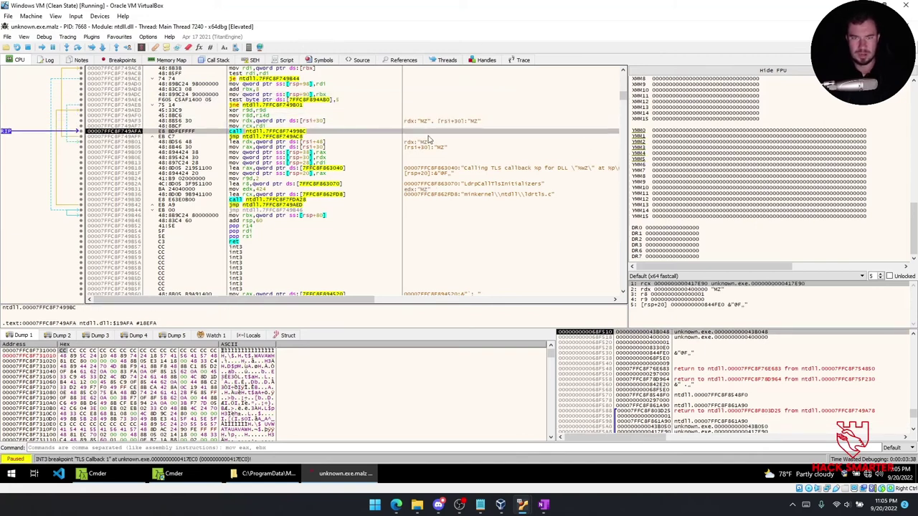
{"action": "left_click_drag", "start_coordinate": [401, 105], "coordinate": [376, 105]}
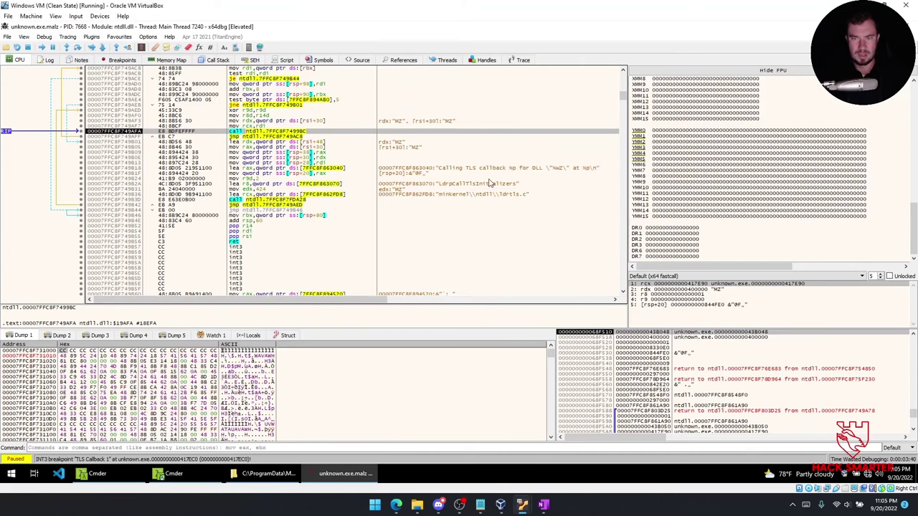
{"action": "key", "text": "F9"}
Step out of the TLS callback through the ntdll returns, then run to the EntryPoint breakpoint at 0x4014C0.
{"action": "key", "text": "F8"}
{"action": "key", "text": "F8"}
{"action": "key", "text": "F8"}
{"action": "key", "text": "F8"}
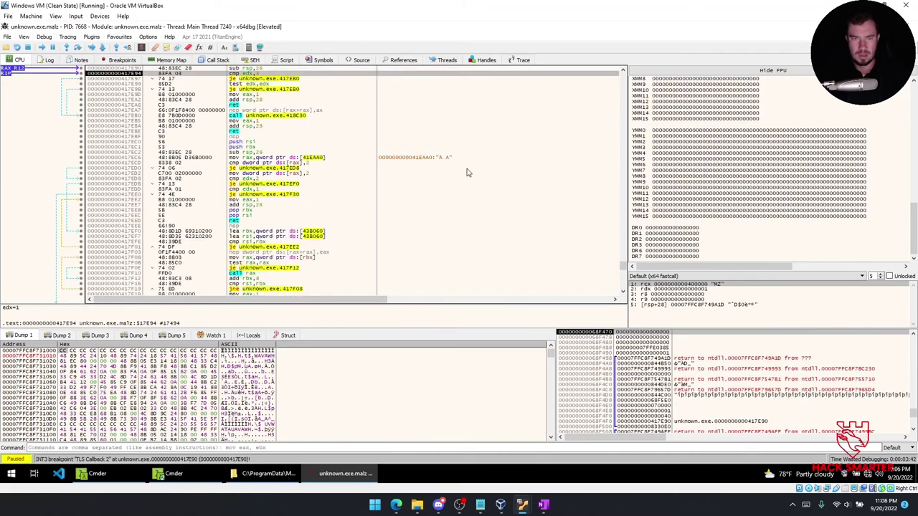
{"action": "key", "text": "F8"}
{"action": "key", "text": "F8"}
{"action": "key", "text": "F8"}
{"action": "key", "text": "F8"}
{"action": "key", "text": "F8"}
{"action": "key", "text": "F8"}
{"action": "key", "text": "F8"}
{"action": "key", "text": "F8"}
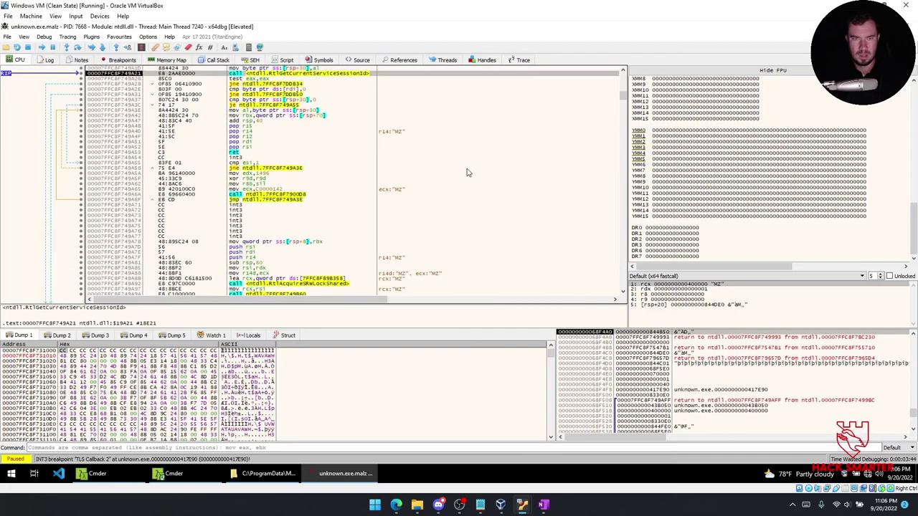
{"action": "key", "text": "F8"}
{"action": "key", "text": "F8"}
{"action": "key", "text": "F8"}
{"action": "key", "text": "F8"}
{"action": "key", "text": "F8"}
{"action": "key", "text": "F8"}
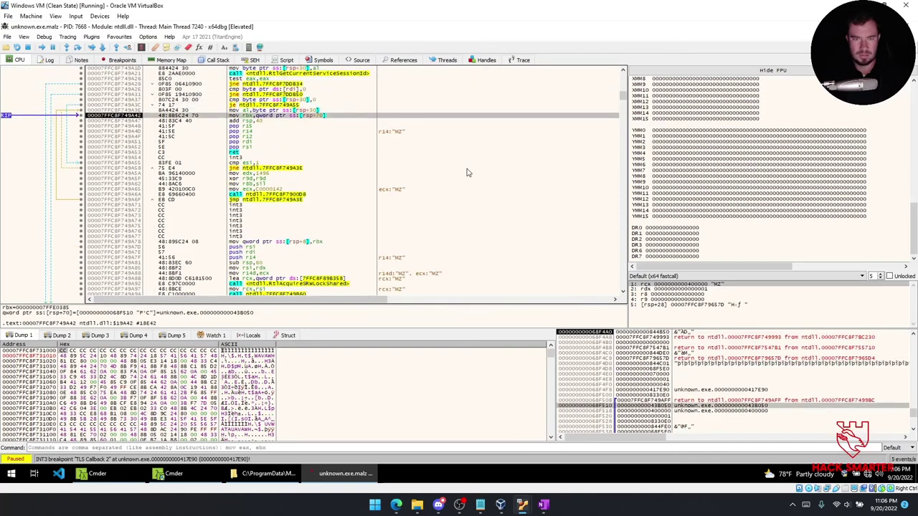
{"action": "key", "text": "F8"}
{"action": "key", "text": "F8"}
{"action": "key", "text": "F8"}
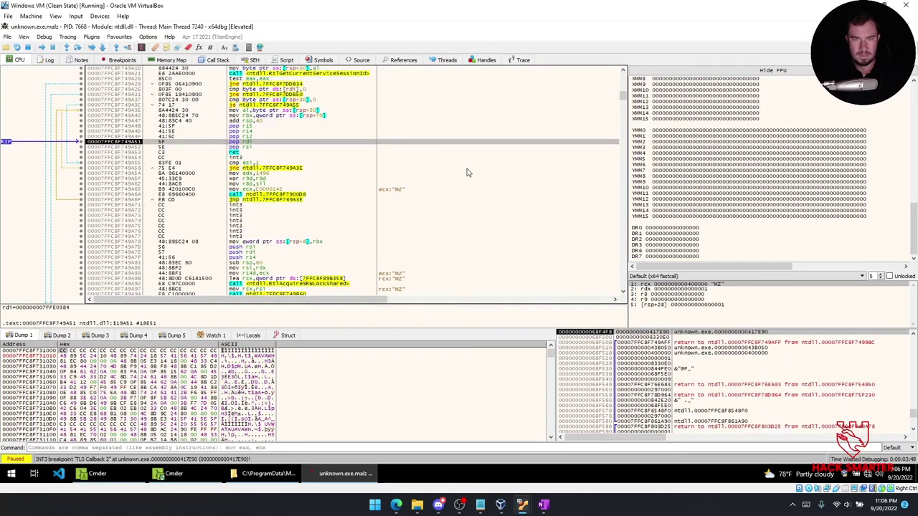
{"action": "key", "text": "F8"}
{"action": "key", "text": "F8"}
{"action": "key", "text": "F8"}
{"action": "key", "text": "F8"}
{"action": "key", "text": "F8"}
{"action": "key", "text": "F8"}
{"action": "key", "text": "F8"}
{"action": "key", "text": "F8"}
{"action": "key", "text": "F8"}
{"action": "key", "text": "F8"}
{"action": "key", "text": "F8"}
{"action": "key", "text": "F8"}
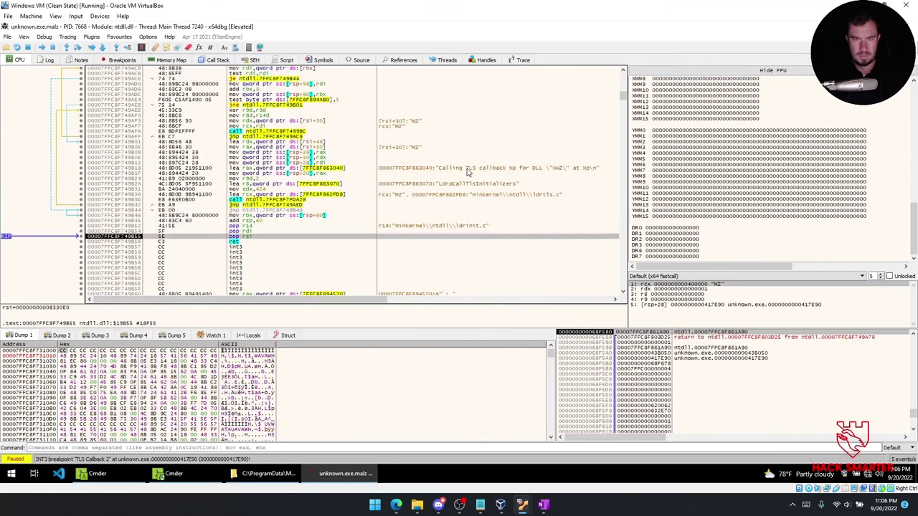
{"action": "key", "text": "F8"}
{"action": "key", "text": "F8"}
{"action": "key", "text": "F8"}
{"action": "key", "text": "F8"}
{"action": "key", "text": "F8"}
{"action": "key", "text": "F8"}
{"action": "key", "text": "F8"}
{"action": "key", "text": "F8"}
{"action": "key", "text": "F8"}
{"action": "key", "text": "F8"}
{"action": "key", "text": "F8"}
{"action": "key", "text": "F8"}
{"action": "key", "text": "F8"}
{"action": "key", "text": "F8"}
{"action": "key", "text": "F8"}
{"action": "key", "text": "F8"}
{"action": "key", "text": "F8"}
{"action": "key", "text": "F8"}
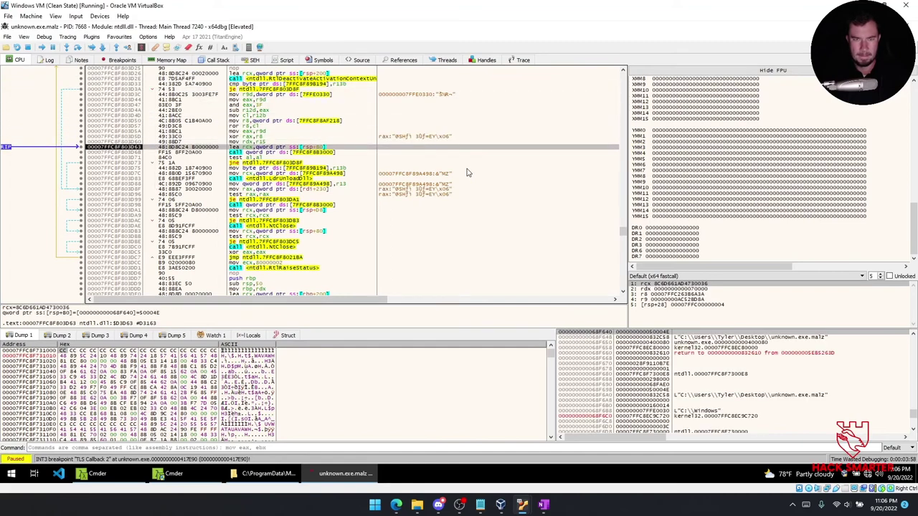
{"action": "key", "text": "F8"}
{"action": "key", "text": "F8"}
{"action": "key", "text": "F8"}
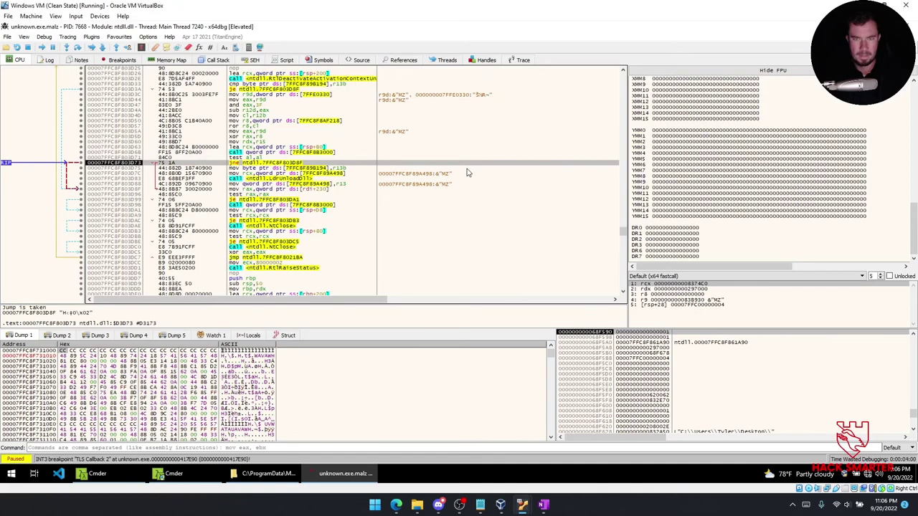
{"action": "key", "text": "F8"}
{"action": "key", "text": "F8"}
{"action": "key", "text": "F8"}
{"action": "key", "text": "F8"}
{"action": "key", "text": "F8"}
{"action": "key", "text": "F8"}
{"action": "key", "text": "F8"}
{"action": "key", "text": "F8"}
{"action": "key", "text": "F8"}
{"action": "key", "text": "F8"}
{"action": "key", "text": "F8"}
{"action": "key", "text": "F8"}
{"action": "key", "text": "F8"}
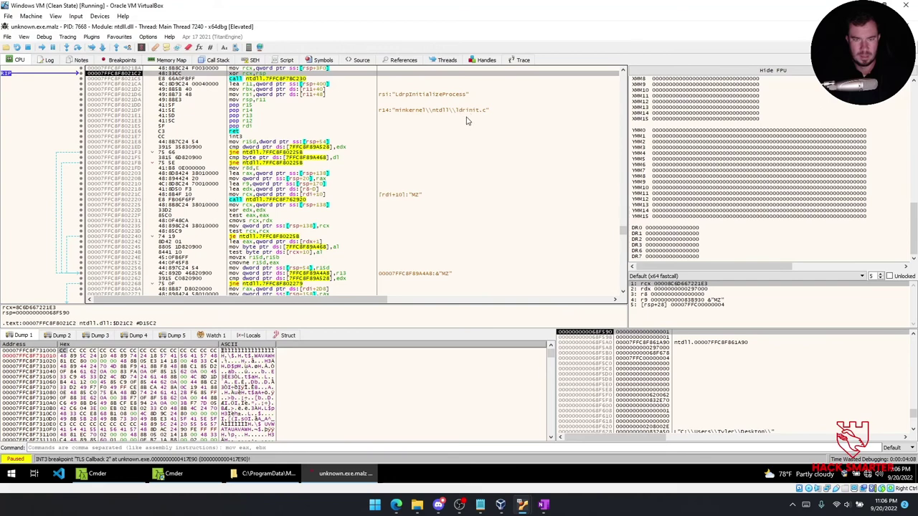
{"action": "key", "text": "F8"}
{"action": "key", "text": "F8"}
{"action": "key", "text": "F8"}
{"action": "key", "text": "F8"}
{"action": "key", "text": "F8"}
{"action": "key", "text": "F8"}
{"action": "key", "text": "F8"}
{"action": "key", "text": "F8"}
{"action": "key", "text": "F8"}
{"action": "key", "text": "F8"}
{"action": "key", "text": "F8"}
{"action": "key", "text": "F8"}
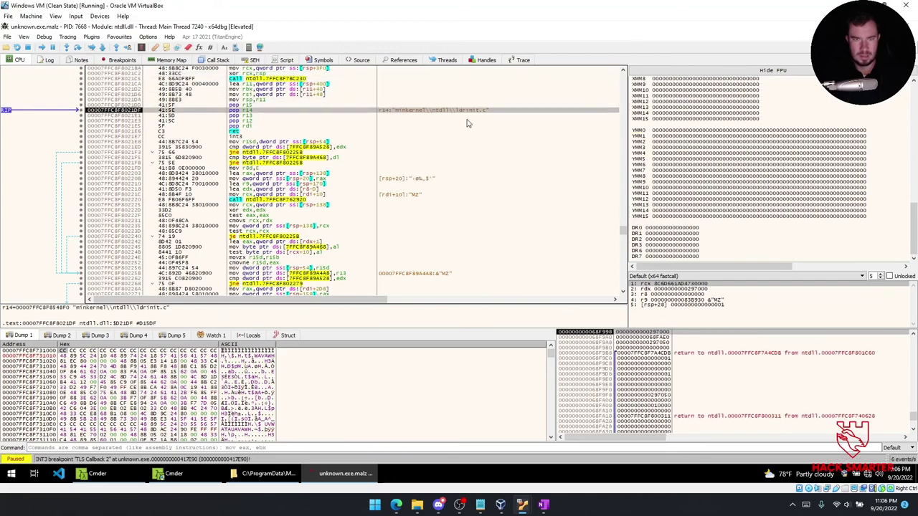
{"action": "key", "text": "F9"}
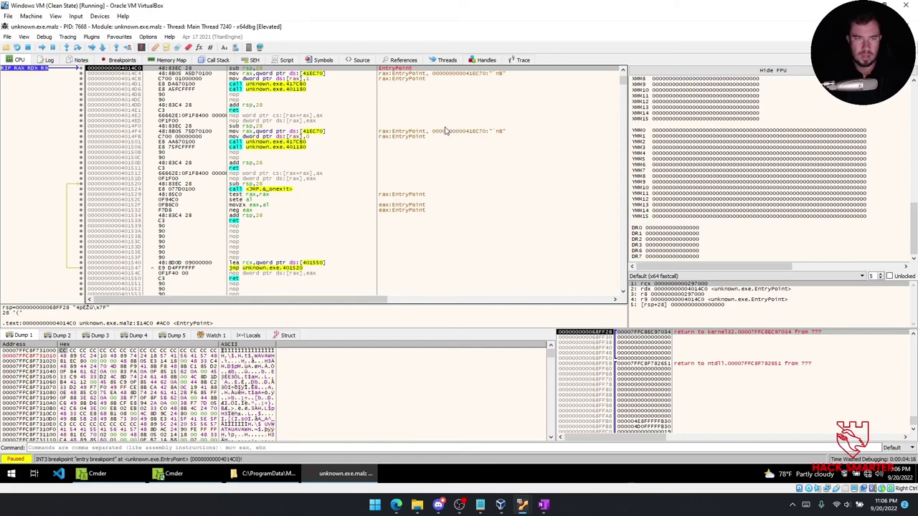
Step over the calls at 4014D1 and 0x4014D6 after EntryPoint, then pause the running sample.
{"action": "key", "text": "F8"}
{"action": "key", "text": "F8"}
{"action": "key", "text": "F8"}
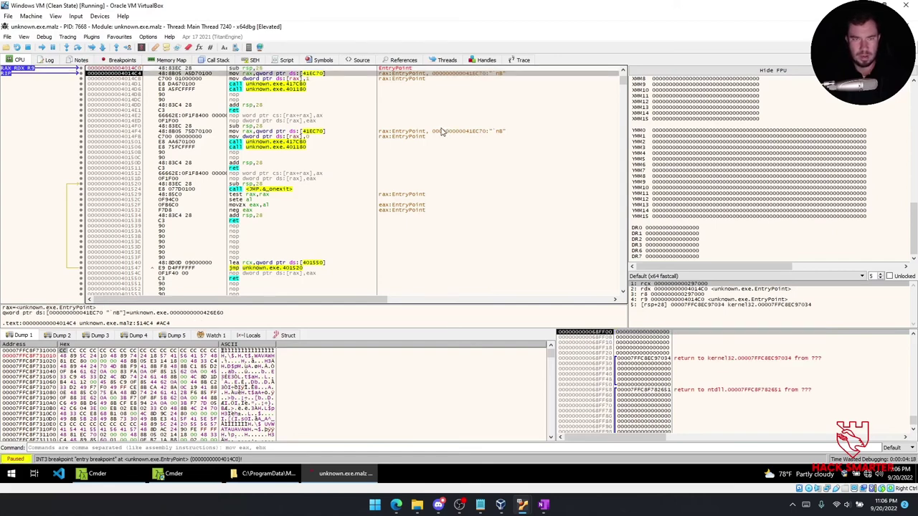
{"action": "key", "text": "F8"}
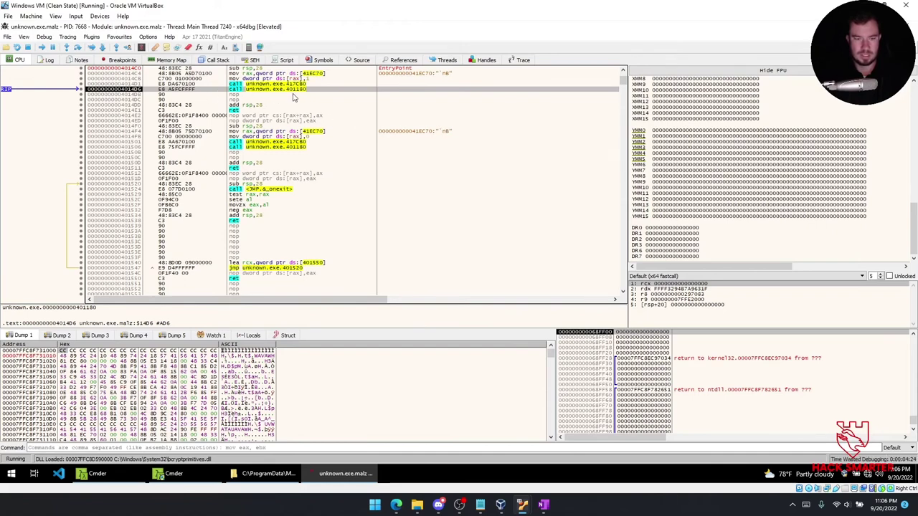
{"action": "key", "text": "F12"}
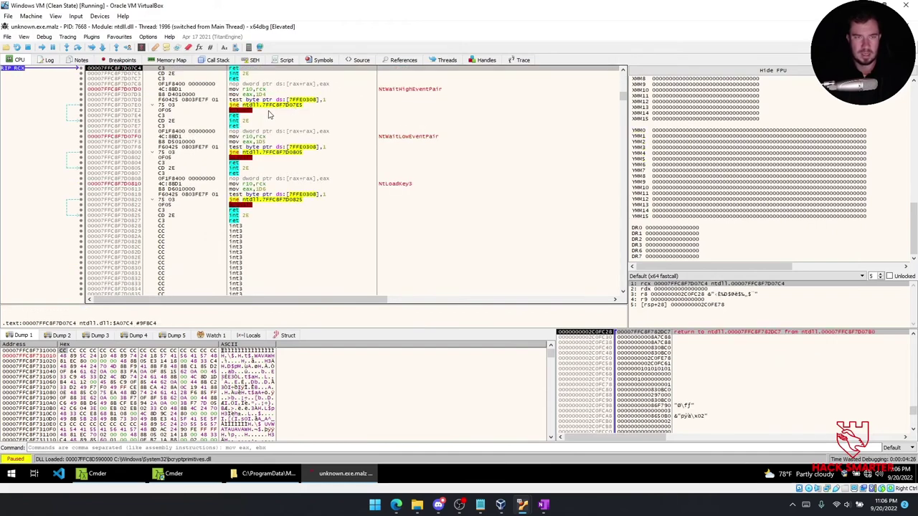
Step through the ntdll wait code, past its conditional jumps, to 7FFC8F782F43.
{"action": "key", "text": "F8"}
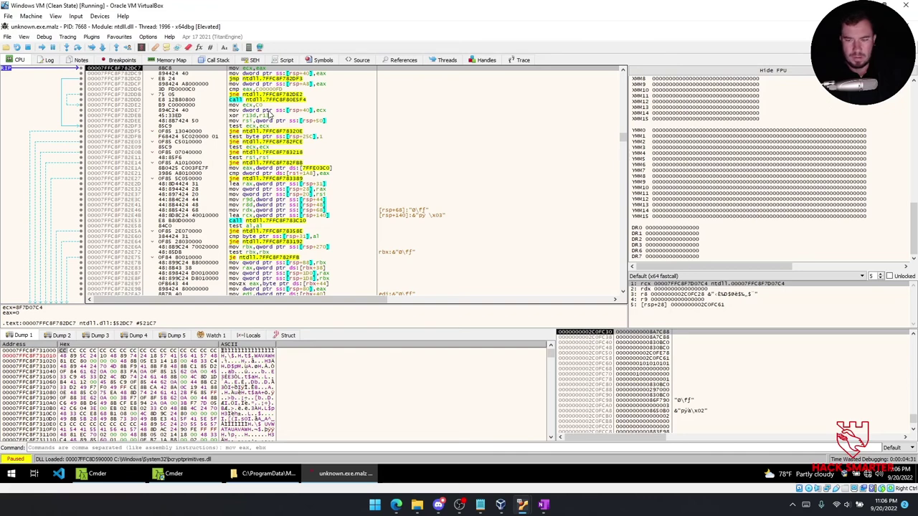
{"action": "key", "text": "F8"}
{"action": "key", "text": "F8"}
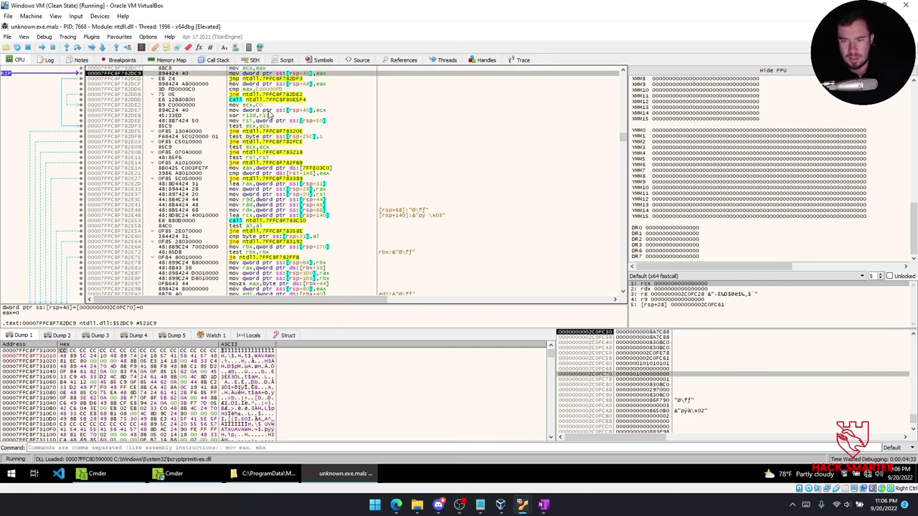
{"action": "key", "text": "F8"}
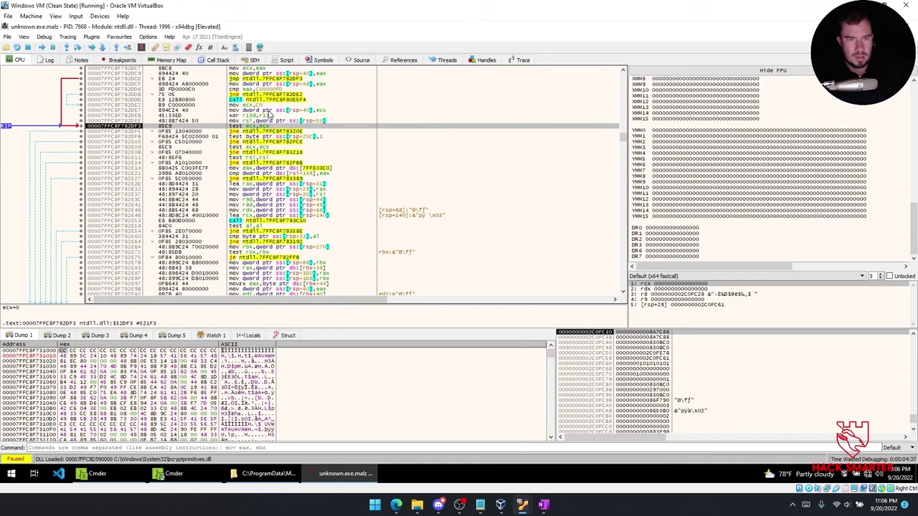
{"action": "key", "text": "F8"}
{"action": "key", "text": "F8"}
{"action": "key", "text": "F8"}
{"action": "key", "text": "F8"}
{"action": "key", "text": "F8"}
{"action": "key", "text": "F8"}
{"action": "key", "text": "F8"}
{"action": "key", "text": "F8"}
{"action": "key", "text": "F8"}
{"action": "key", "text": "F8"}
{"action": "key", "text": "F8"}
{"action": "key", "text": "F8"}
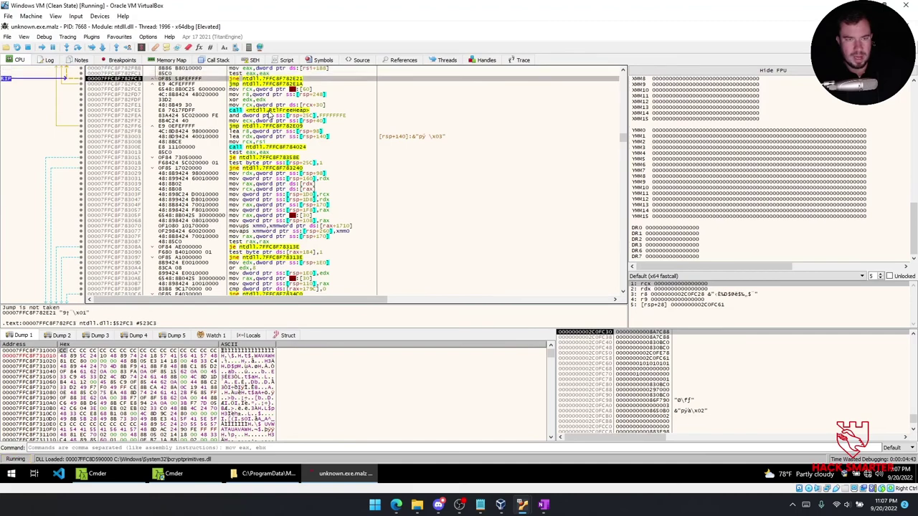
{"action": "key", "text": "F8"}
{"action": "key", "text": "F8"}
{"action": "key", "text": "F8"}
{"action": "key", "text": "F8"}
{"action": "key", "text": "F8"}
{"action": "key", "text": "F8"}
{"action": "key", "text": "F8"}
{"action": "key", "text": "F8"}
{"action": "key", "text": "F8"}
{"action": "key", "text": "F8"}
{"action": "key", "text": "F8"}
{"action": "key", "text": "F8"}
{"action": "key", "text": "F8"}
{"action": "key", "text": "F8"}
{"action": "key", "text": "F8"}
{"action": "key", "text": "F8"}
{"action": "key", "text": "F8"}
{"action": "key", "text": "F8"}
{"action": "key", "text": "F8"}
{"action": "key", "text": "F8"}
{"action": "key", "text": "F8"}
{"action": "key", "text": "F8"}
{"action": "key", "text": "F8"}
{"action": "key", "text": "F8"}
{"action": "key", "text": "F8"}
{"action": "key", "text": "F8"}
{"action": "key", "text": "F8"}
{"action": "key", "text": "F8"}
{"action": "key", "text": "F8"}
{"action": "key", "text": "F8"}
{"action": "key", "text": "F8"}
{"action": "key", "text": "F8"}
{"action": "key", "text": "F8"}
{"action": "key", "text": "F8"}
{"action": "key", "text": "F8"}
{"action": "key", "text": "F8"}
{"action": "key", "text": "F8"}
{"action": "key", "text": "F8"}
{"action": "key", "text": "F8"}
{"action": "key", "text": "F8"}
{"action": "key", "text": "F8"}
{"action": "key", "text": "F8"}
{"action": "key", "text": "F8"}
{"action": "key", "text": "F8"}
{"action": "key", "text": "F8"}
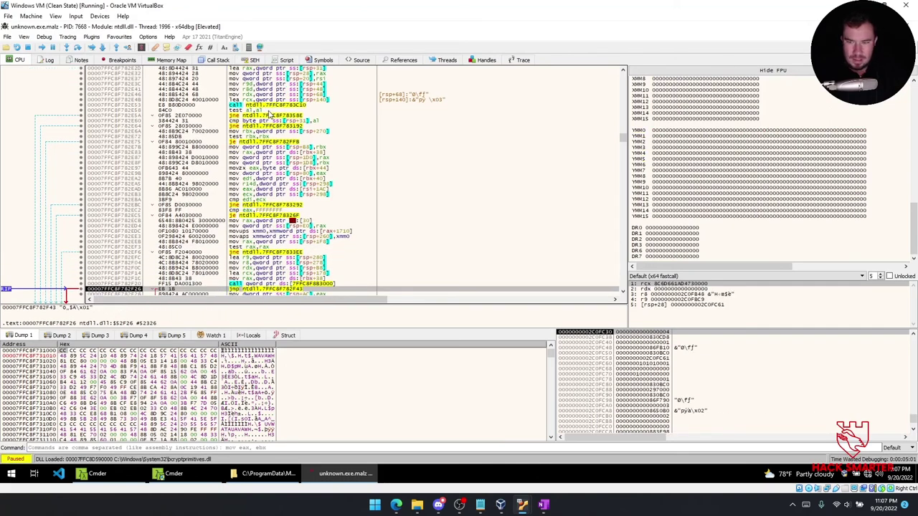
{"action": "key", "text": "F8"}
{"action": "key", "text": "F8"}
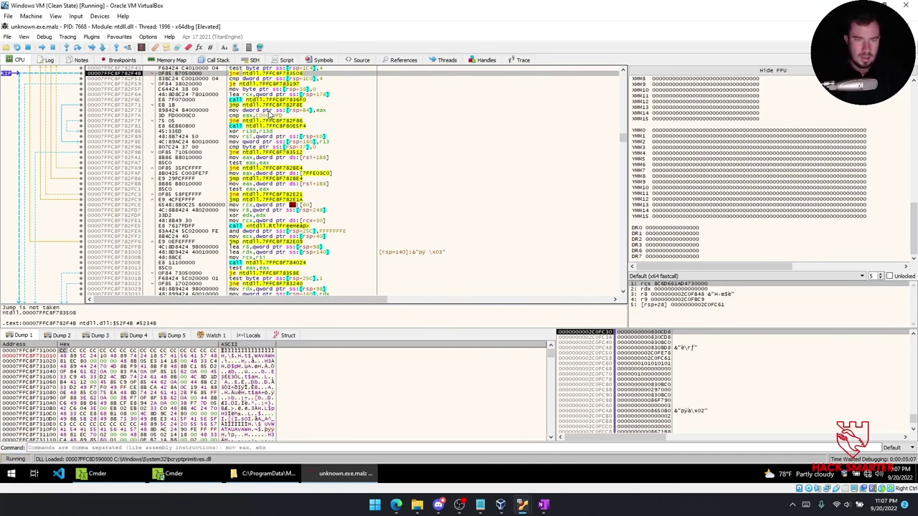
Inspect the cmp byte ptr ss:[rsp+37],0 instruction, then restart the sample to TLS Callback 1.
{"action": "left_click", "coordinate": [416, 166]}
{"action": "left_click", "coordinate": [338, 149]}
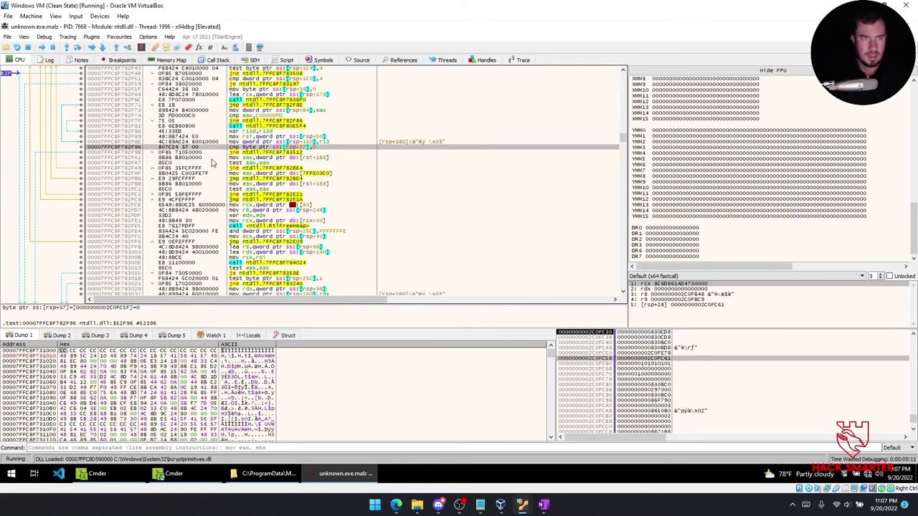
{"action": "left_click", "coordinate": [16, 47]}
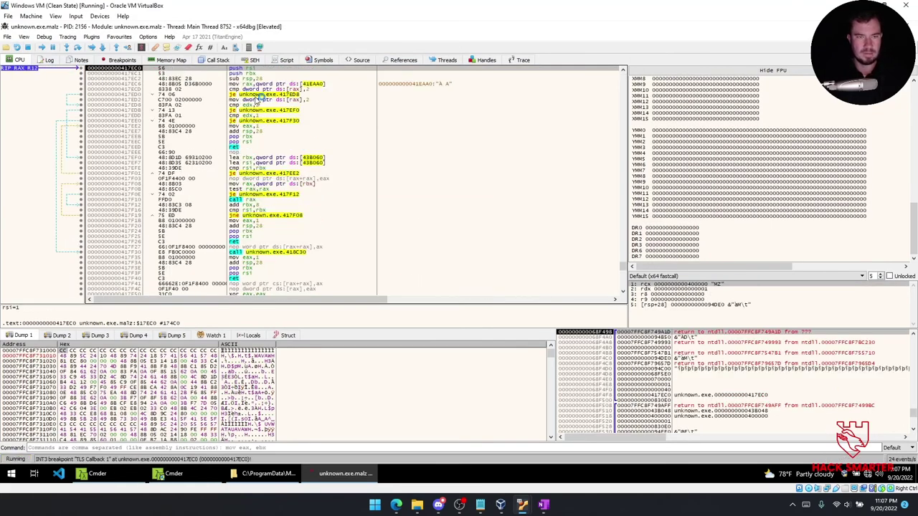
Run the restarted sample past its EntryPoint, then scroll down to the block of API name strings.
{"action": "key", "text": "F9"}
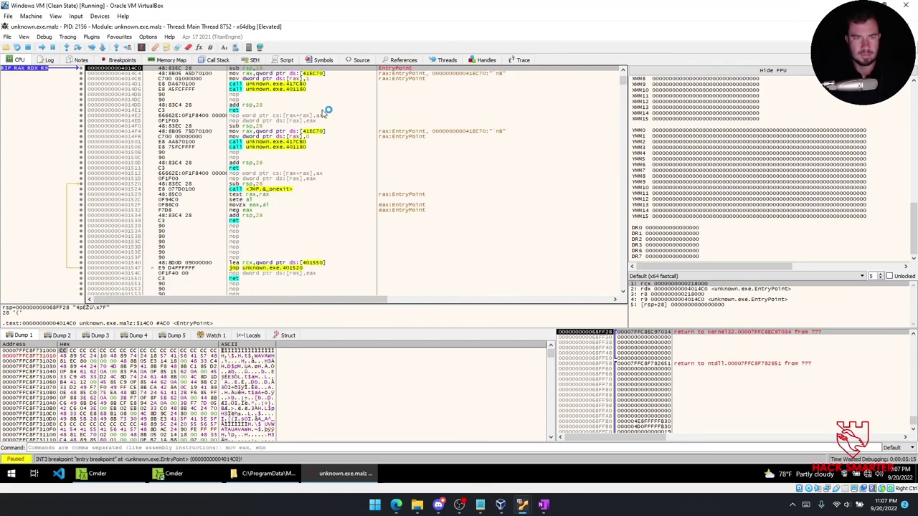
{"action": "key", "text": "F9"}
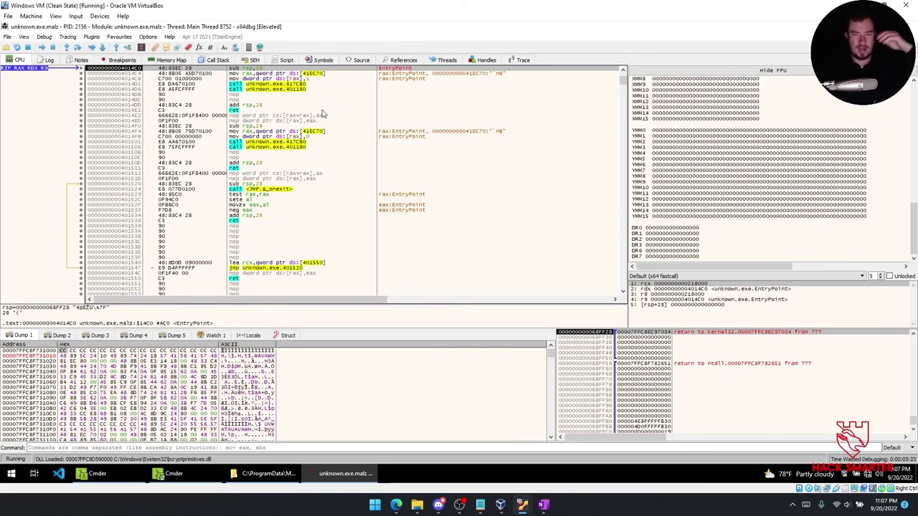
{"action": "scroll", "coordinate": [314, 182], "scroll_direction": "down", "scroll_amount": 7}
{"action": "scroll", "coordinate": [313, 181], "scroll_direction": "down", "scroll_amount": 20}
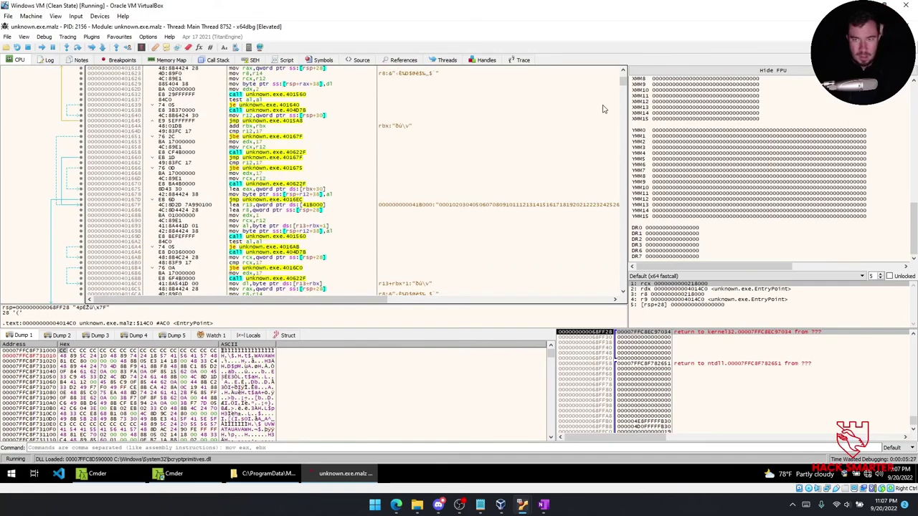
{"action": "left_click_drag", "start_coordinate": [622, 83], "coordinate": [626, 159]}
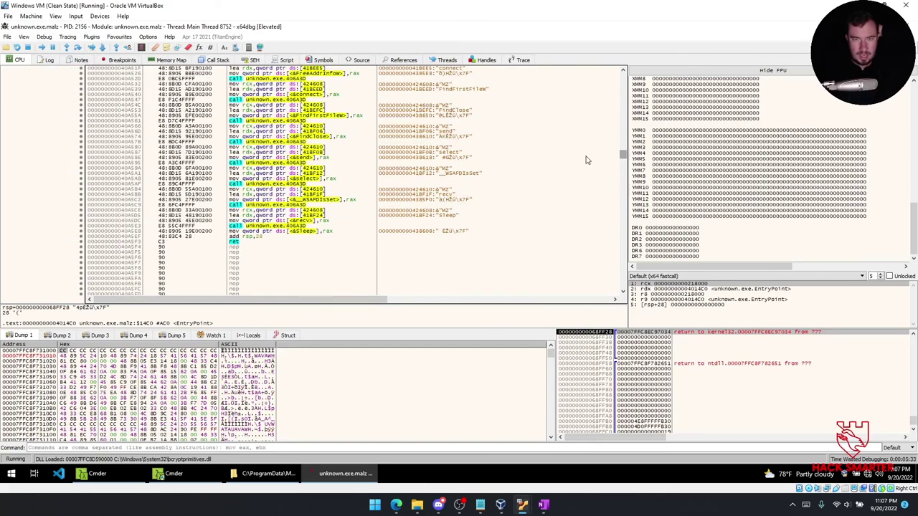
Select a line among the API name loads and move up past the WSAStartup loading code.
{"action": "left_click", "coordinate": [480, 143]}
{"action": "key", "text": "Up"}
{"action": "key", "text": "Up"}
{"action": "key", "text": "Up"}
{"action": "key", "text": "Up"}
{"action": "key", "text": "Up"}
{"action": "key", "text": "Up"}
{"action": "key", "text": "Up"}
{"action": "key", "text": "Up"}
{"action": "key", "text": "Up"}
{"action": "key", "text": "Up"}
{"action": "key", "text": "Up"}
{"action": "key", "text": "Up"}
{"action": "key", "text": "Up"}
{"action": "key", "text": "Up"}
{"action": "key", "text": "Up"}
{"action": "key", "text": "Up"}
{"action": "key", "text": "Up"}
{"action": "key", "text": "Up"}
{"action": "key", "text": "Up"}
{"action": "key", "text": "Up"}
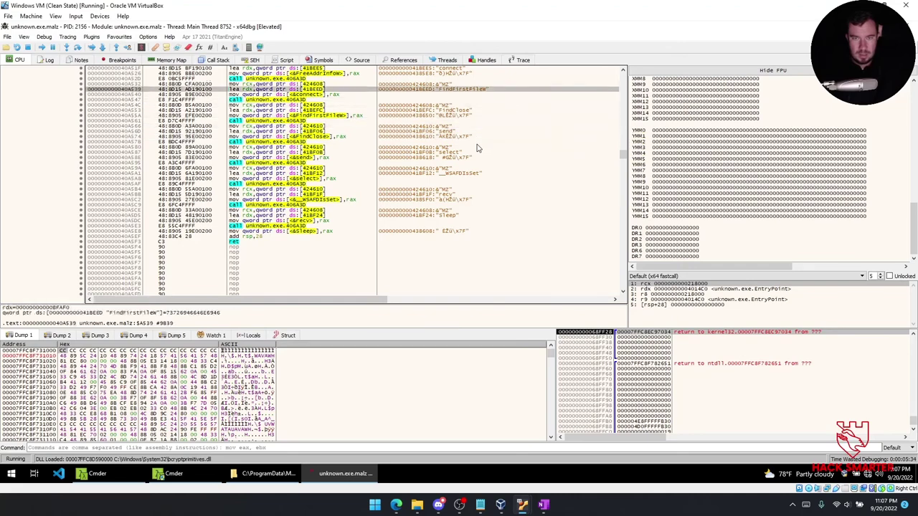
{"action": "key", "text": "Up"}
{"action": "key", "text": "Up"}
{"action": "key", "text": "Up"}
{"action": "key", "text": "Up"}
{"action": "key", "text": "Up"}
{"action": "key", "text": "Up"}
{"action": "key", "text": "Up"}
{"action": "key", "text": "Up"}
{"action": "key", "text": "Up"}
{"action": "key", "text": "Up"}
{"action": "key", "text": "Up"}
{"action": "key", "text": "Up"}
{"action": "key", "text": "Up"}
{"action": "key", "text": "Up"}
{"action": "key", "text": "Up"}
{"action": "key", "text": "Up"}
{"action": "key", "text": "Up"}
{"action": "key", "text": "Up"}
{"action": "key", "text": "Up"}
{"action": "key", "text": "Up"}
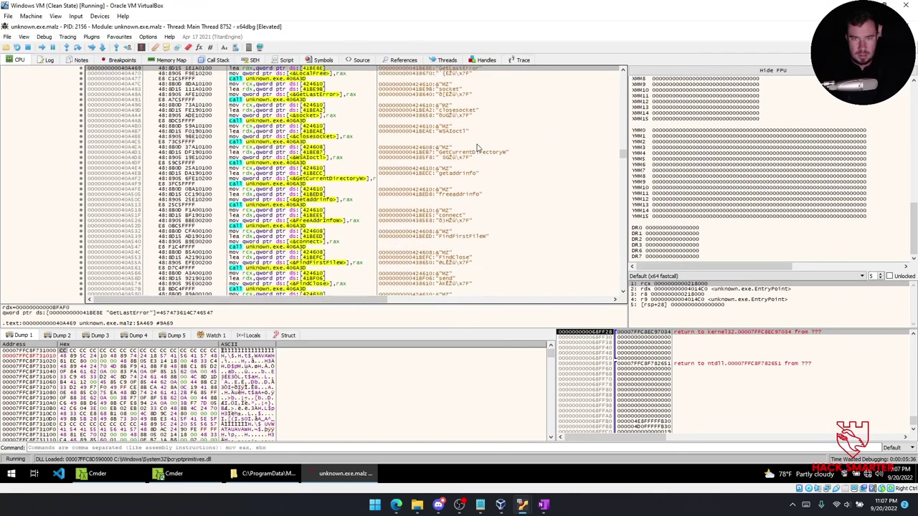
{"action": "key", "text": "Up"}
{"action": "key", "text": "Up"}
{"action": "key", "text": "Up"}
{"action": "key", "text": "Up"}
{"action": "key", "text": "Up"}
{"action": "key", "text": "Up"}
{"action": "key", "text": "Up"}
{"action": "key", "text": "Up"}
{"action": "key", "text": "Up"}
{"action": "key", "text": "Up"}
{"action": "key", "text": "Up"}
{"action": "key", "text": "Up"}
{"action": "key", "text": "Up"}
{"action": "key", "text": "Up"}
{"action": "key", "text": "Up"}
{"action": "key", "text": "Up"}
{"action": "key", "text": "Up"}
{"action": "key", "text": "Up"}
{"action": "key", "text": "Up"}
{"action": "key", "text": "Up"}
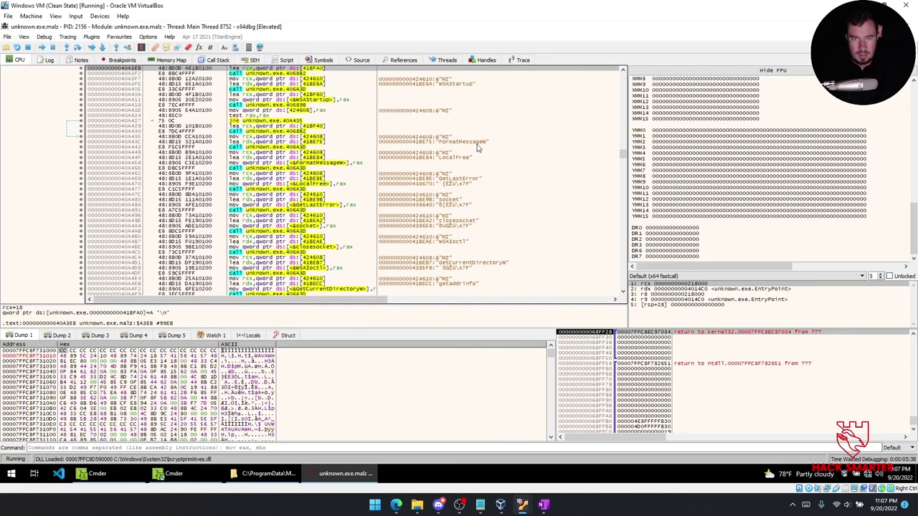
{"action": "key", "text": "Up"}
{"action": "key", "text": "Up"}
{"action": "key", "text": "Up"}
{"action": "key", "text": "Up"}
{"action": "key", "text": "Up"}
{"action": "key", "text": "Up"}
{"action": "key", "text": "Up"}
{"action": "key", "text": "Up"}
{"action": "key", "text": "Up"}
{"action": "key", "text": "Up"}
{"action": "key", "text": "Up"}
{"action": "key", "text": "Up"}
{"action": "key", "text": "Up"}
{"action": "key", "text": "Up"}
{"action": "key", "text": "Up"}
{"action": "key", "text": "Up"}
{"action": "key", "text": "Up"}
{"action": "key", "text": "Up"}
{"action": "key", "text": "Up"}
{"action": "key", "text": "Up"}
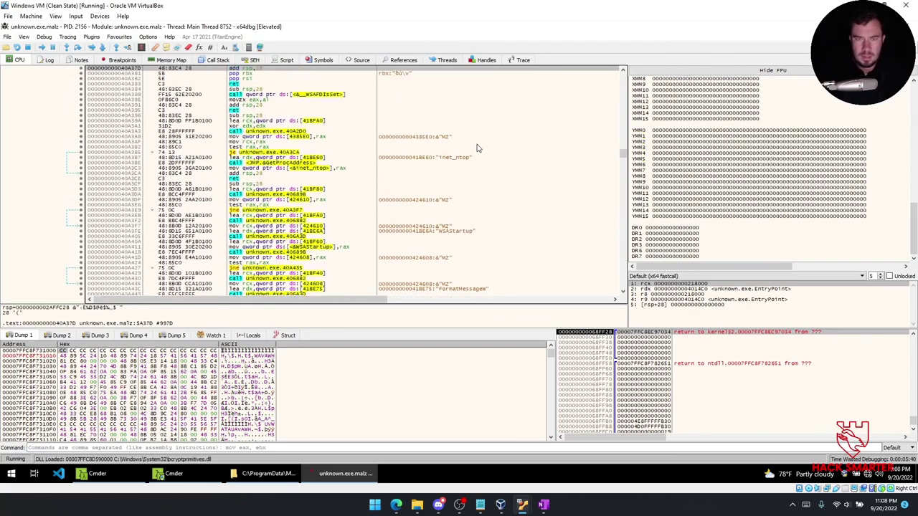
{"action": "key", "text": "Up"}
{"action": "key", "text": "Up"}
{"action": "key", "text": "Up"}
{"action": "key", "text": "Up"}
{"action": "key", "text": "Up"}
{"action": "key", "text": "Up"}
{"action": "key", "text": "Up"}
{"action": "key", "text": "Up"}
{"action": "key", "text": "Up"}
{"action": "key", "text": "Up"}
{"action": "key", "text": "Up"}
{"action": "key", "text": "Up"}
{"action": "key", "text": "Up"}
{"action": "key", "text": "Up"}
{"action": "key", "text": "Up"}
{"action": "key", "text": "Up"}
{"action": "key", "text": "Up"}
{"action": "key", "text": "Up"}
{"action": "key", "text": "Up"}
{"action": "key", "text": "Up"}
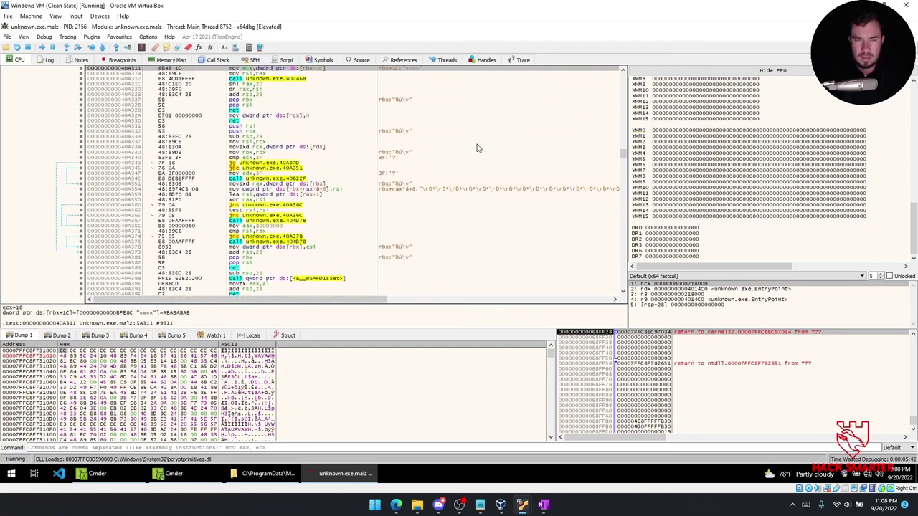
Bring the code near 40C8DA that references readDataStrImpl and getPositionImpl into view.
{"action": "scroll", "coordinate": [430, 151], "scroll_direction": "up", "scroll_amount": 6}
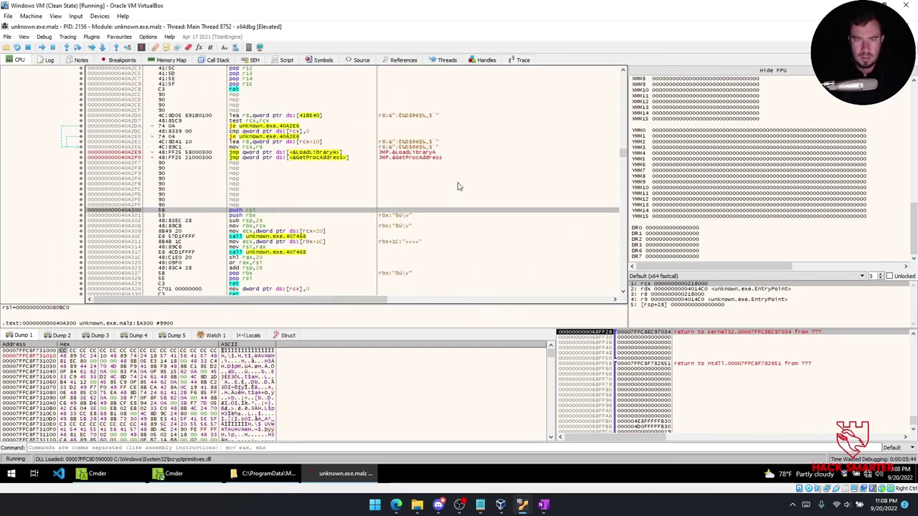
{"action": "scroll", "coordinate": [459, 186], "scroll_direction": "up", "scroll_amount": 9}
{"action": "scroll", "coordinate": [461, 191], "scroll_direction": "up", "scroll_amount": 20}
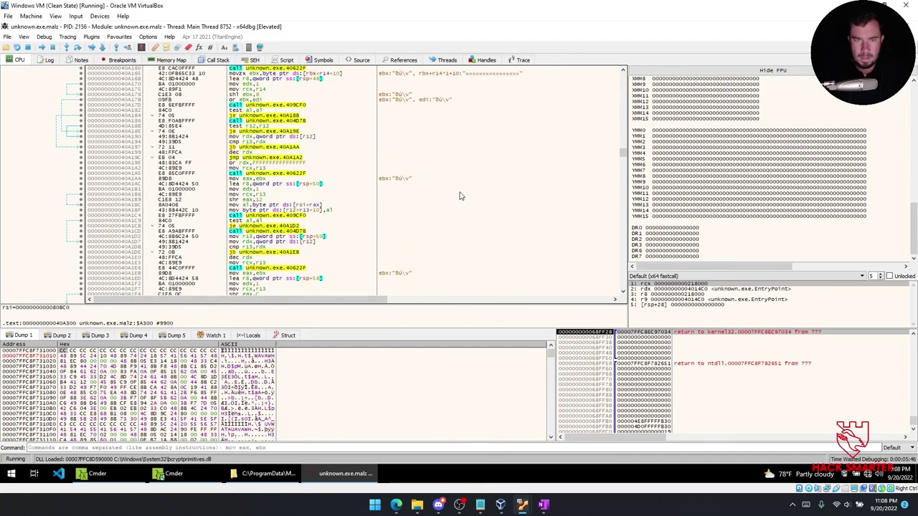
{"action": "scroll", "coordinate": [463, 199], "scroll_direction": "up", "scroll_amount": 20}
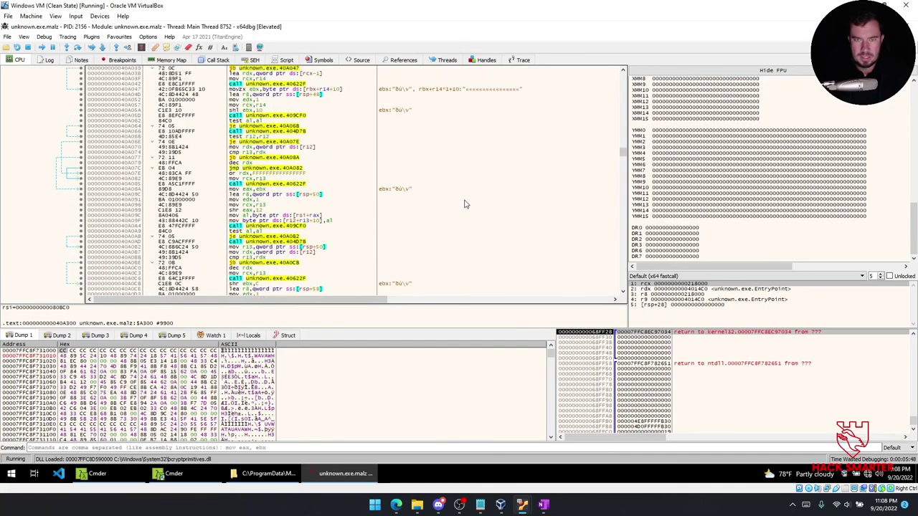
{"action": "scroll", "coordinate": [469, 200], "scroll_direction": "up", "scroll_amount": 16}
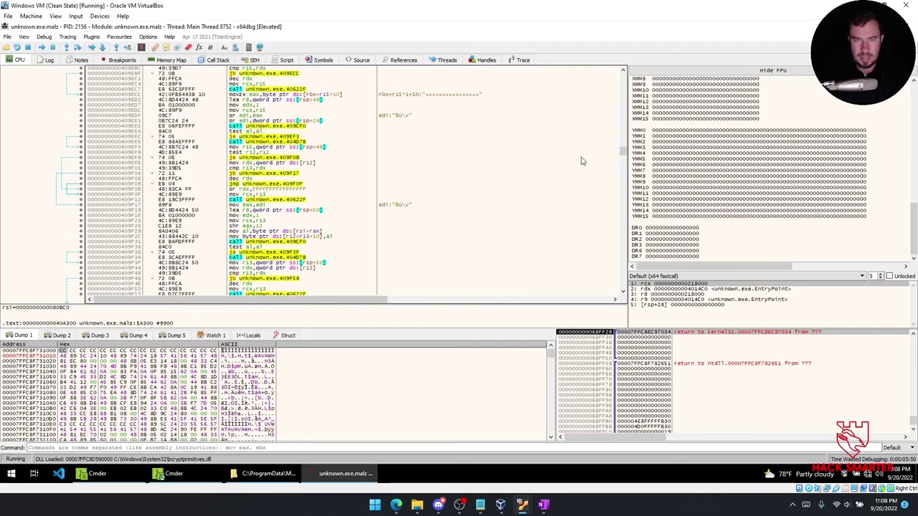
{"action": "scroll", "coordinate": [620, 156], "scroll_direction": "down", "scroll_amount": 20}
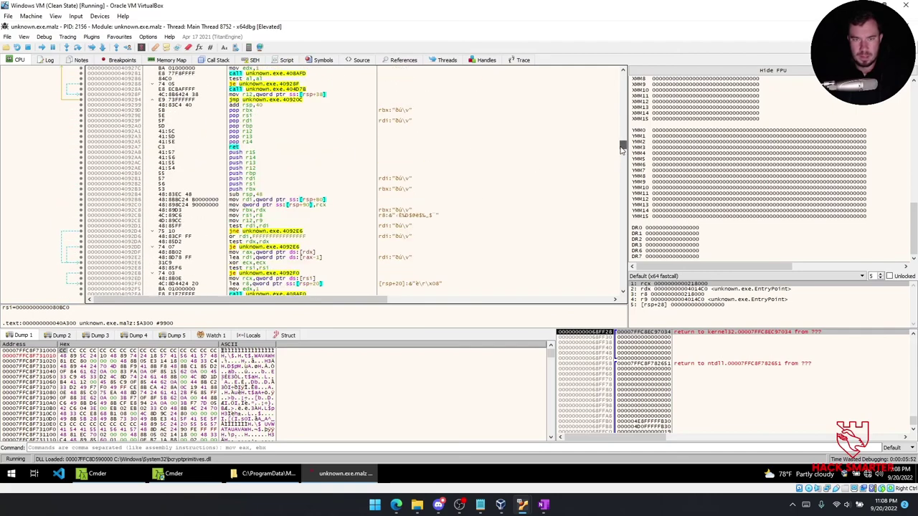
{"action": "left_click_drag", "start_coordinate": [620, 162], "coordinate": [617, 177]}
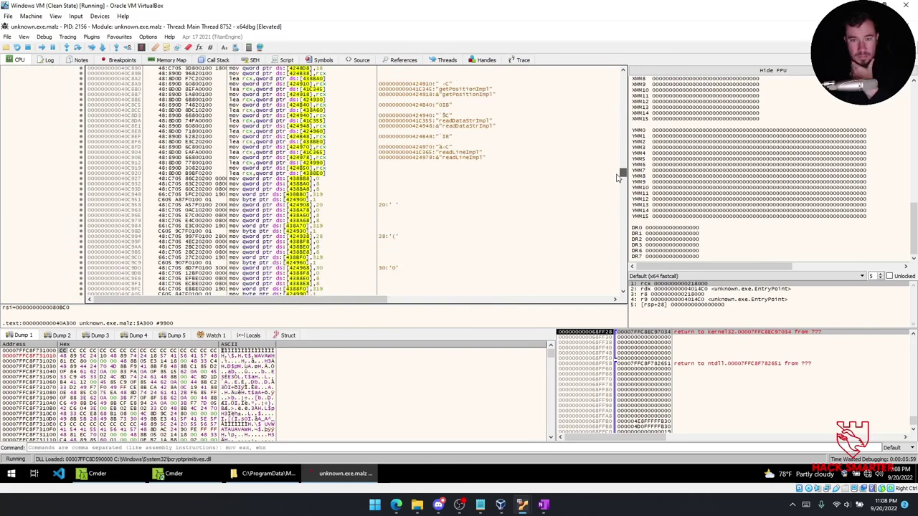
Inspect the readDataStrImpl line and scroll on through the socket string comments.
{"action": "left_click", "coordinate": [476, 122]}
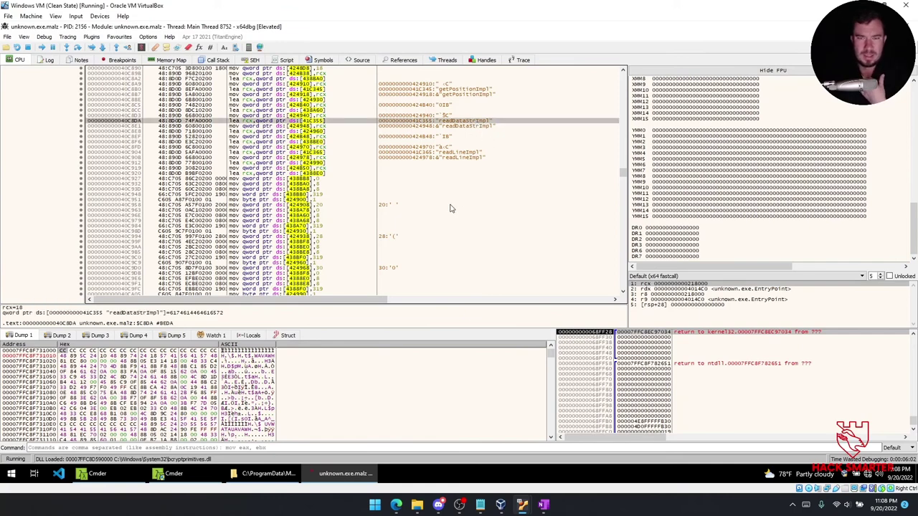
{"action": "scroll", "coordinate": [449, 208], "scroll_direction": "down", "scroll_amount": 9}
{"action": "scroll", "coordinate": [502, 213], "scroll_direction": "down", "scroll_amount": 15}
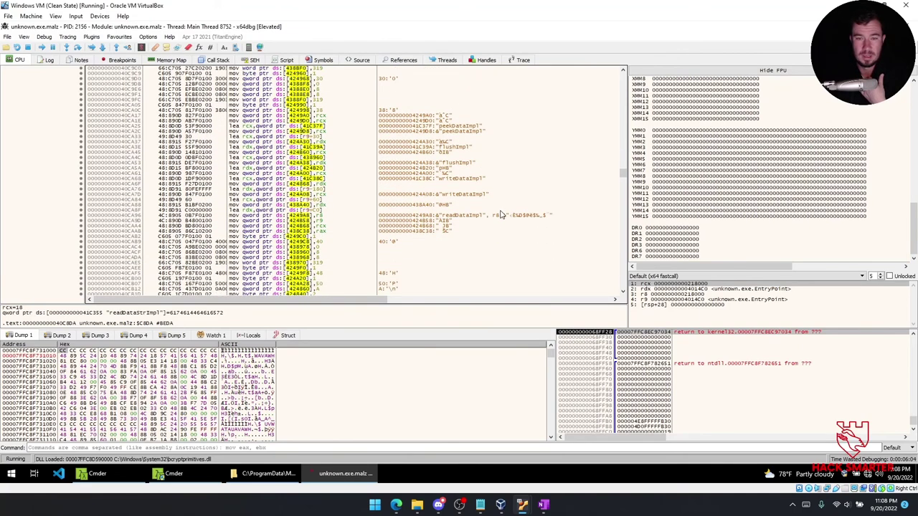
{"action": "scroll", "coordinate": [493, 213], "scroll_direction": "down", "scroll_amount": 15}
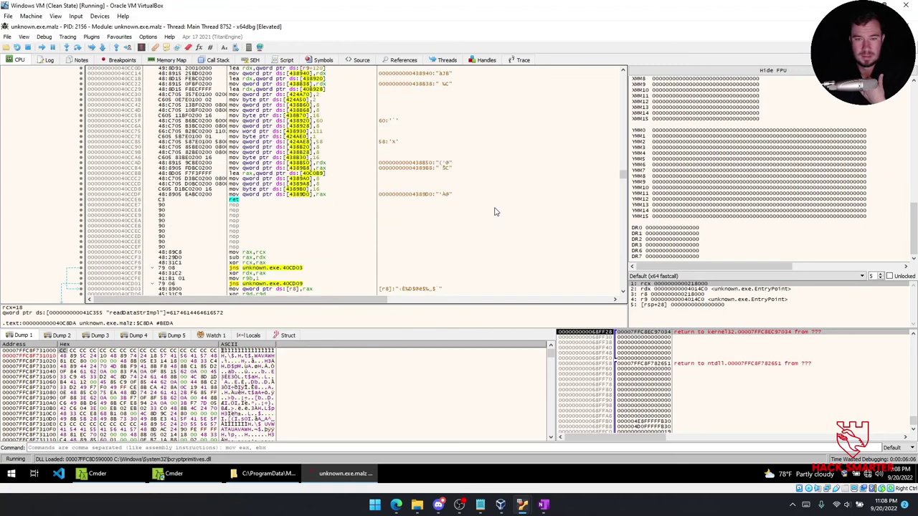
{"action": "scroll", "coordinate": [524, 208], "scroll_direction": "down", "scroll_amount": 6}
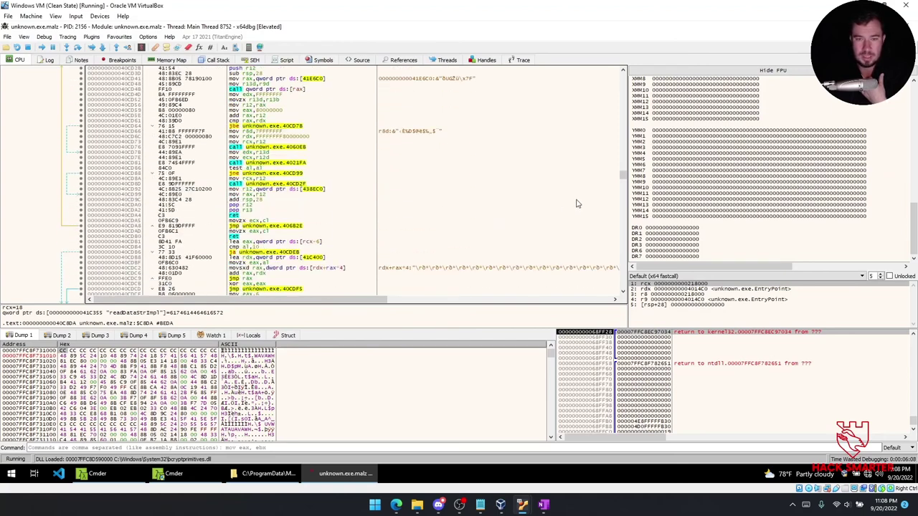
{"action": "scroll", "coordinate": [573, 211], "scroll_direction": "down", "scroll_amount": 10}
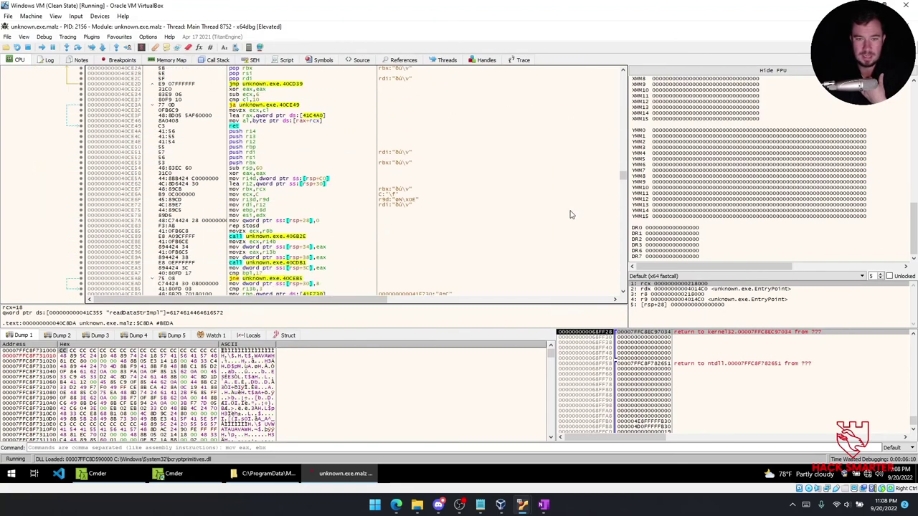
{"action": "scroll", "coordinate": [570, 211], "scroll_direction": "down", "scroll_amount": 1}
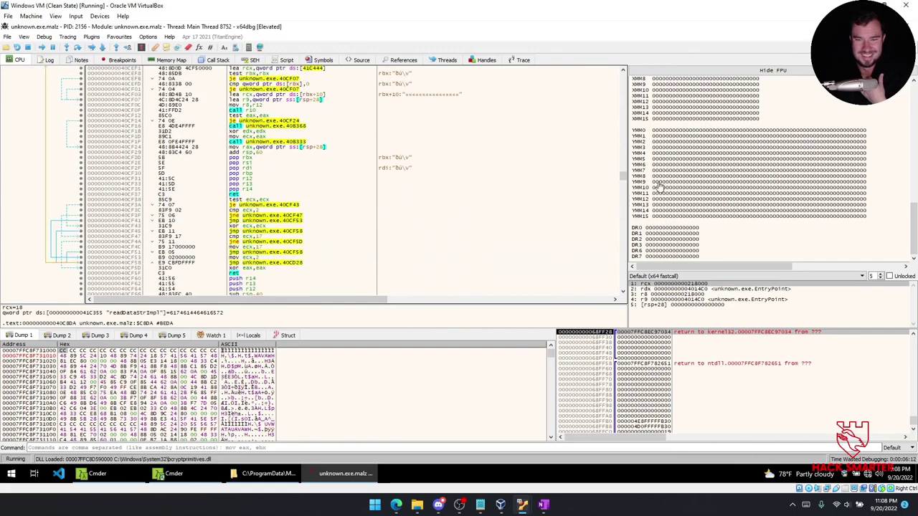
{"action": "left_click_drag", "start_coordinate": [622, 175], "coordinate": [621, 182]}
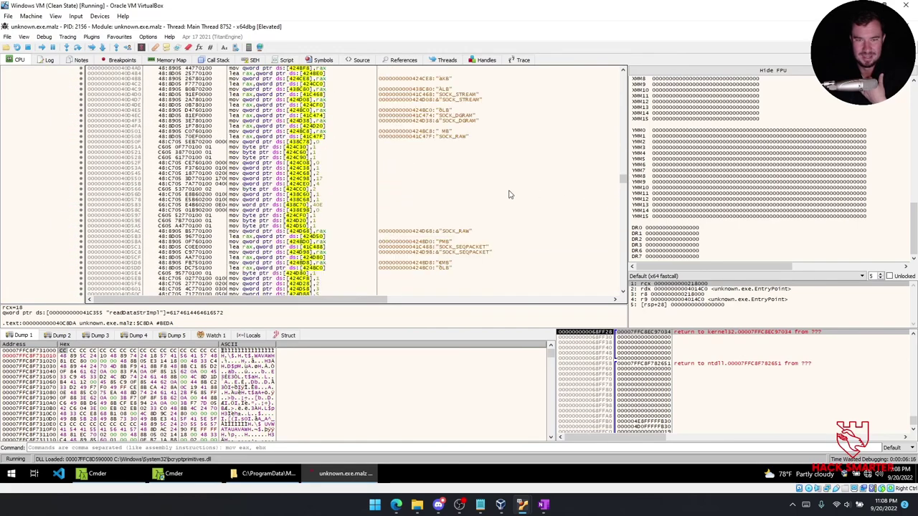
{"action": "scroll", "coordinate": [481, 188], "scroll_direction": "up", "scroll_amount": 10}
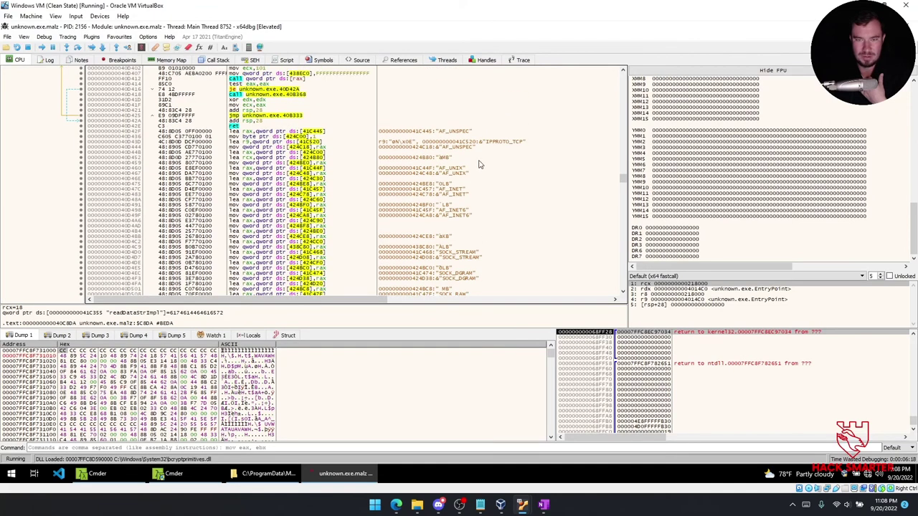
Inspect the AF_UNSPEC and 40D491 socket-constant lines, then reach the zero padding ending at 0x419FFF.
{"action": "left_click", "coordinate": [452, 148]}
{"action": "left_click", "coordinate": [473, 207]}
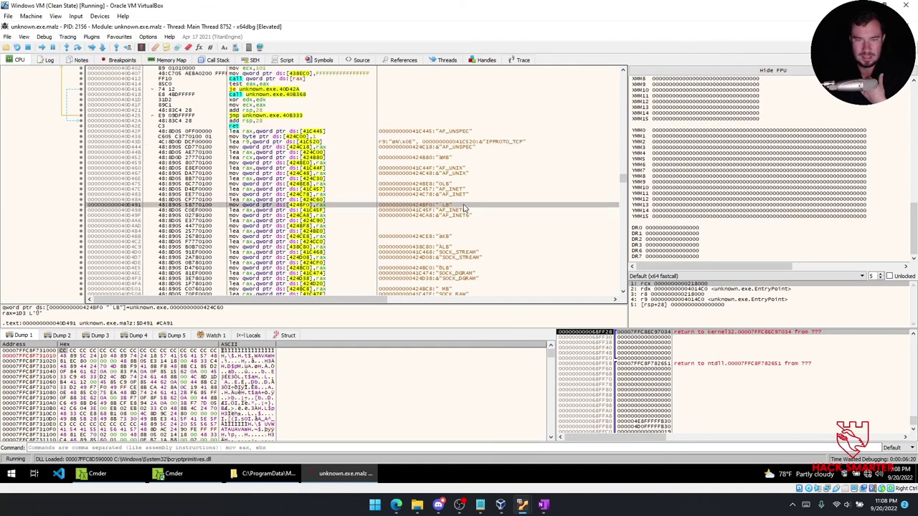
{"action": "scroll", "coordinate": [488, 215], "scroll_direction": "down", "scroll_amount": 6}
{"action": "scroll", "coordinate": [506, 211], "scroll_direction": "down", "scroll_amount": 20}
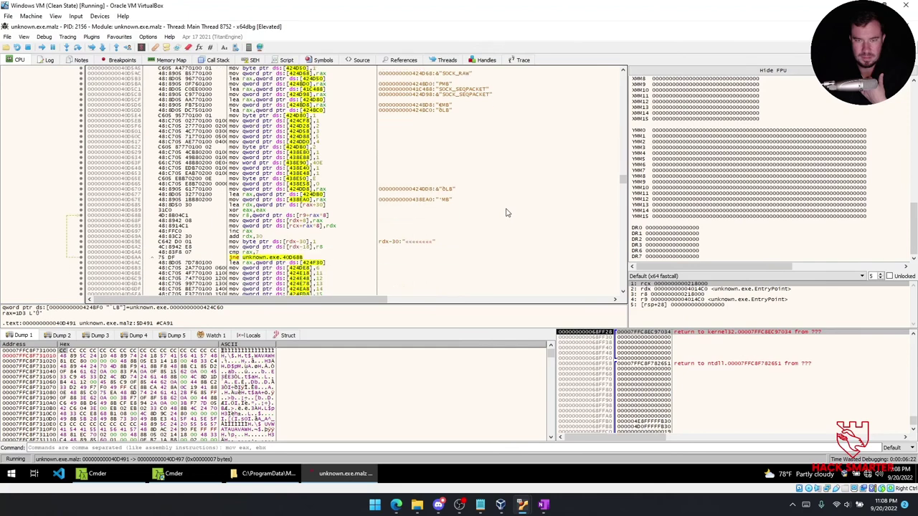
{"action": "scroll", "coordinate": [510, 207], "scroll_direction": "down", "scroll_amount": 7}
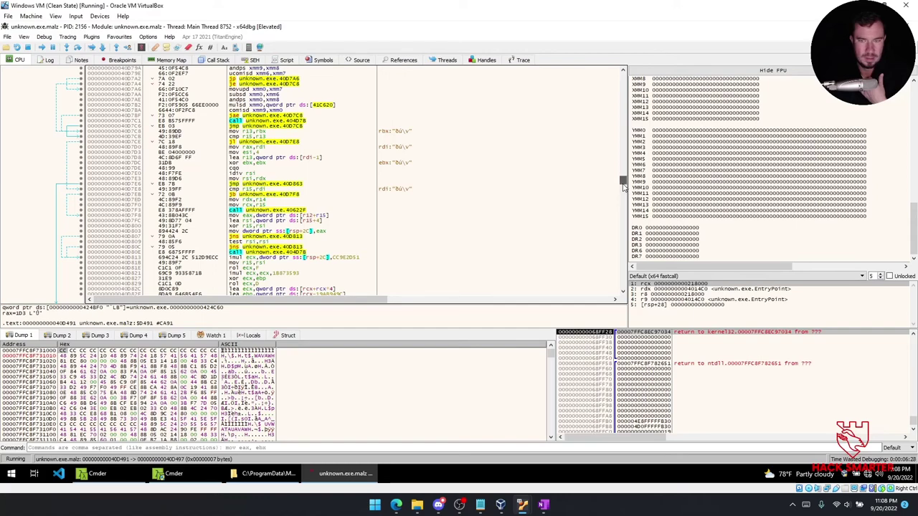
{"action": "scroll", "coordinate": [623, 187], "scroll_direction": "down", "scroll_amount": 20}
{"action": "left_click_drag", "start_coordinate": [623, 188], "coordinate": [613, 298]}
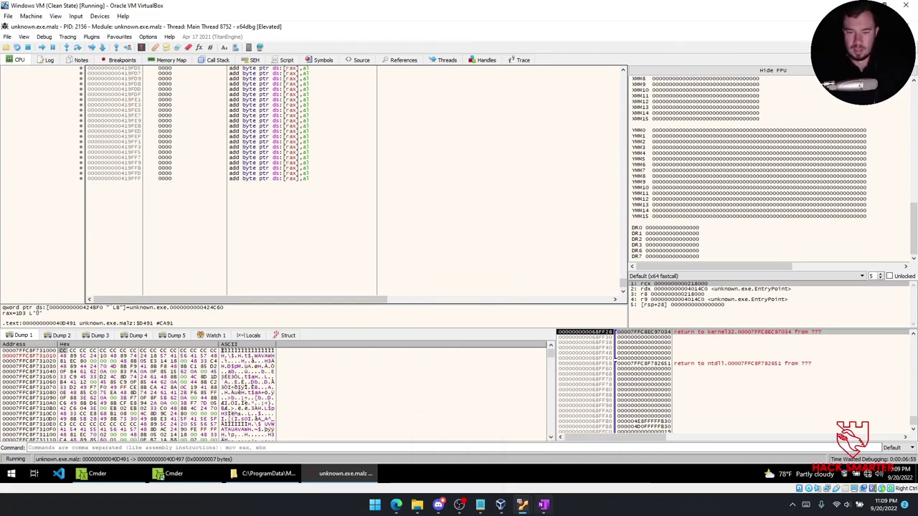
Read the houdini question on OneNote's Challenge: Sikomode ReadMe page, then return to the x64dbg VM.
{"action": "left_click", "coordinate": [543, 506]}
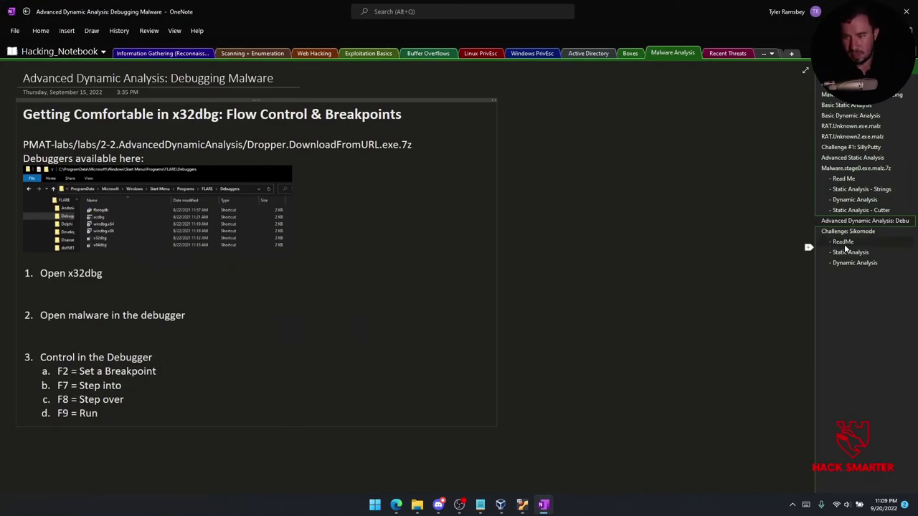
{"action": "left_click", "coordinate": [847, 232]}
{"action": "left_click", "coordinate": [846, 242]}
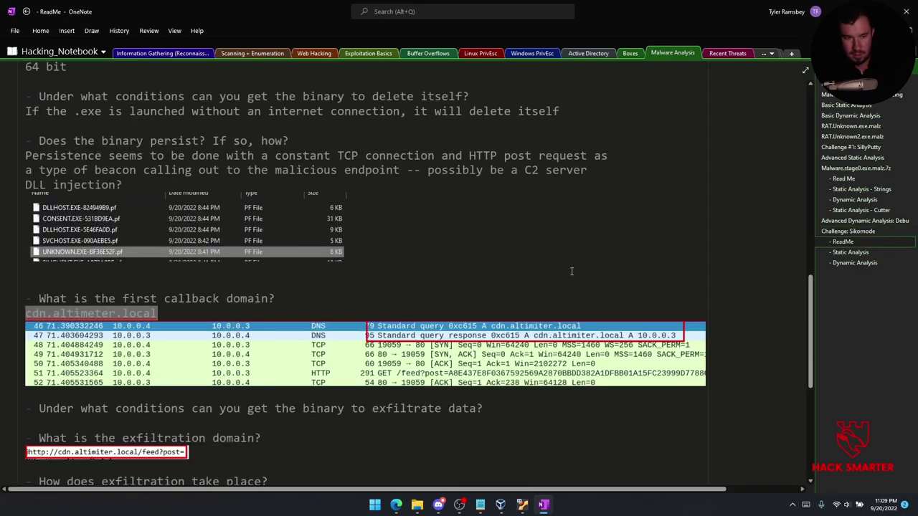
{"action": "scroll", "coordinate": [182, 331], "scroll_direction": "down", "scroll_amount": 5}
{"action": "scroll", "coordinate": [182, 326], "scroll_direction": "down", "scroll_amount": 3}
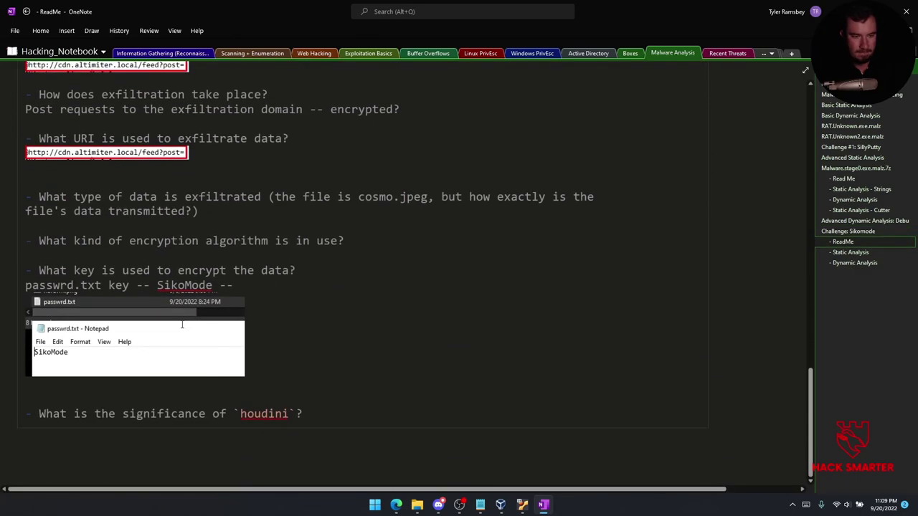
{"action": "left_click", "coordinate": [305, 414]}
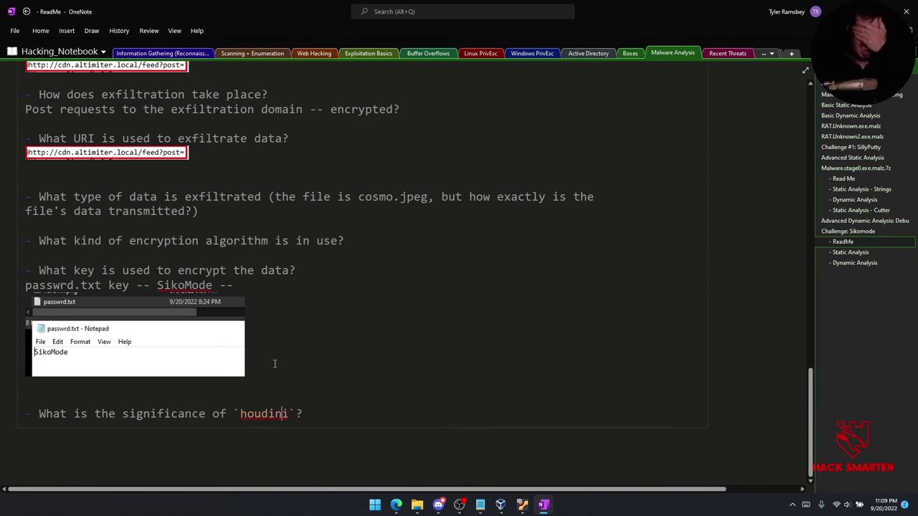
{"action": "mouse_move", "coordinate": [523, 506]}
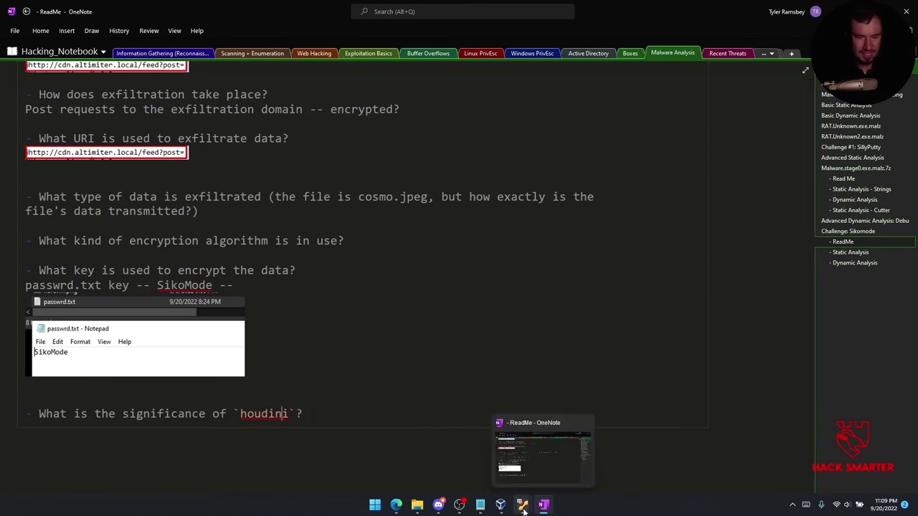
{"action": "left_click", "coordinate": [530, 466]}
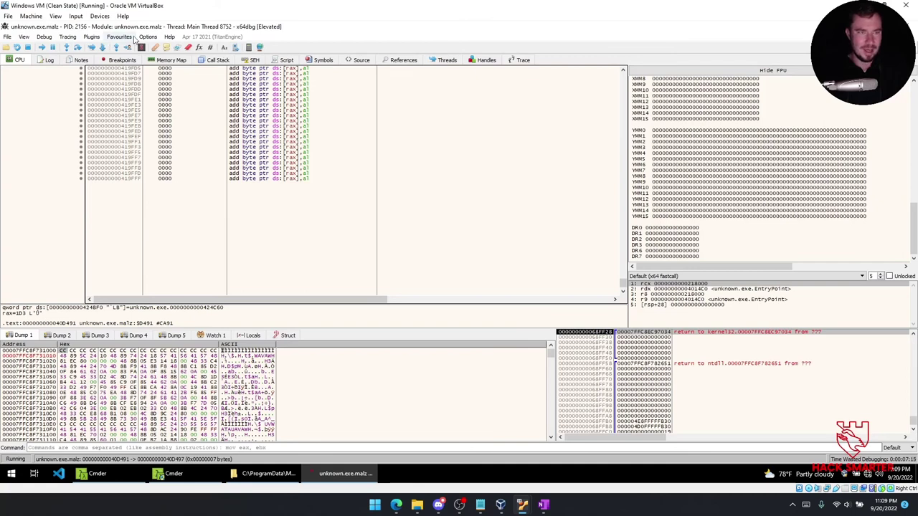
Search the code for 'houdini' and dismiss the resulting invalid instruction error.
{"action": "key", "text": "ctrl+f"}
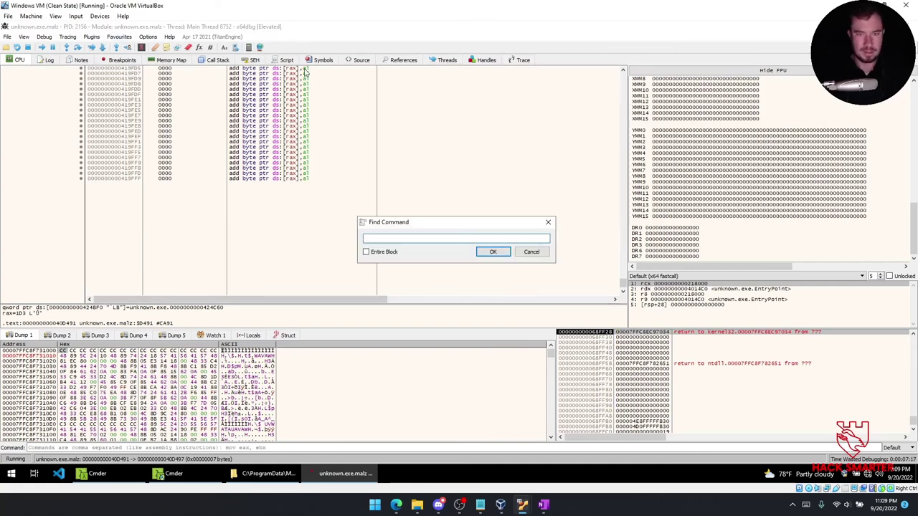
{"action": "type", "text": "houdini"}
{"action": "key", "text": "Return"}
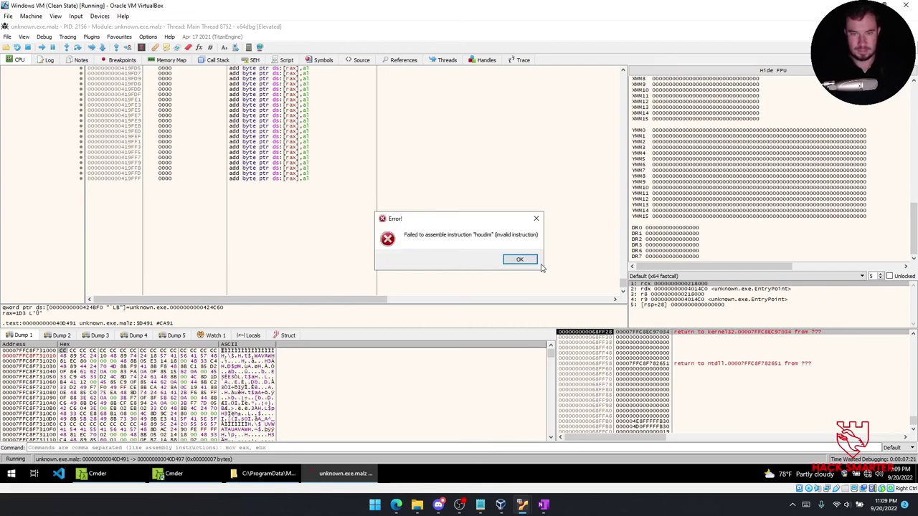
{"action": "left_click", "coordinate": [527, 260]}
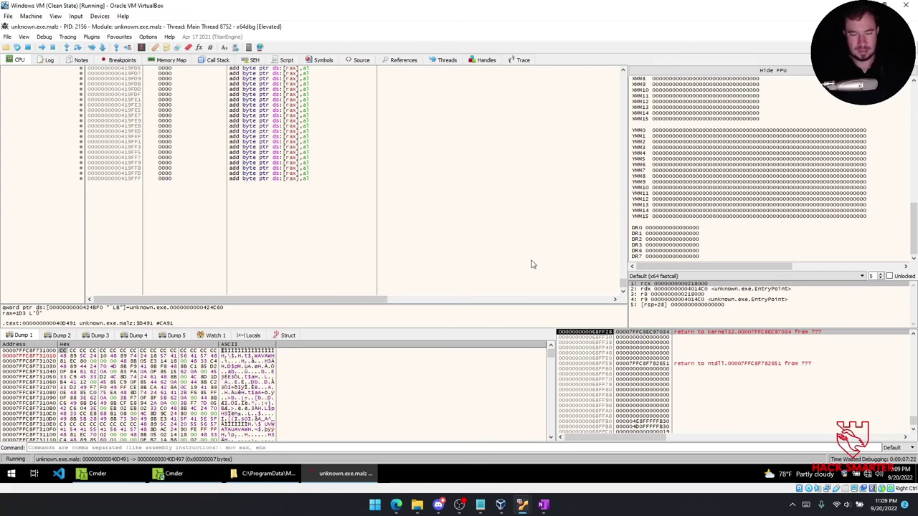
Browse x64dbg's File and View menus, then switch back to the OneNote notebook.
{"action": "left_click", "coordinate": [7, 37]}
{"action": "mouse_move", "coordinate": [22, 40]}
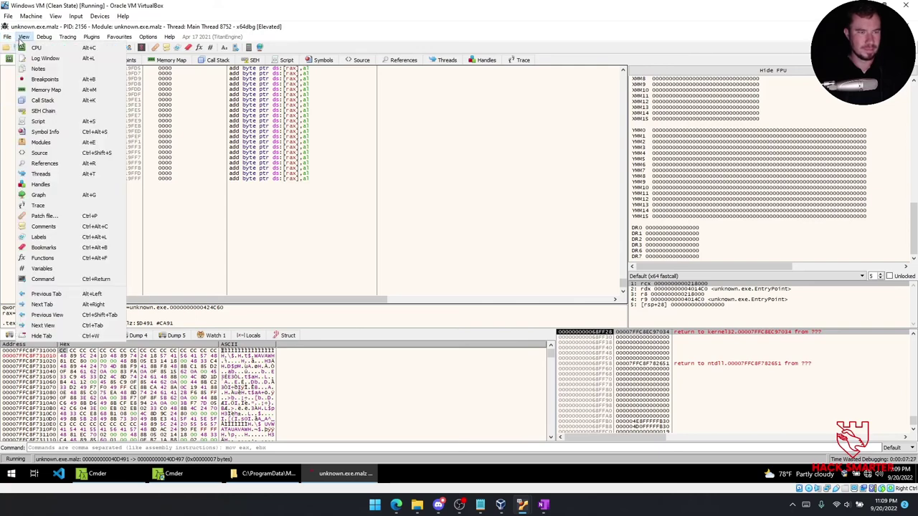
{"action": "key", "text": "Escape"}
{"action": "key", "text": "alt+Tab"}
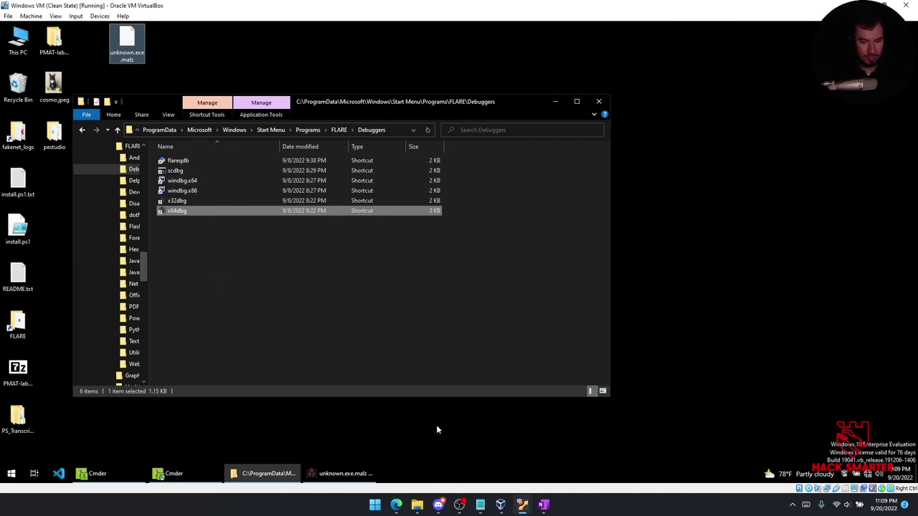
{"action": "left_click", "coordinate": [544, 504]}
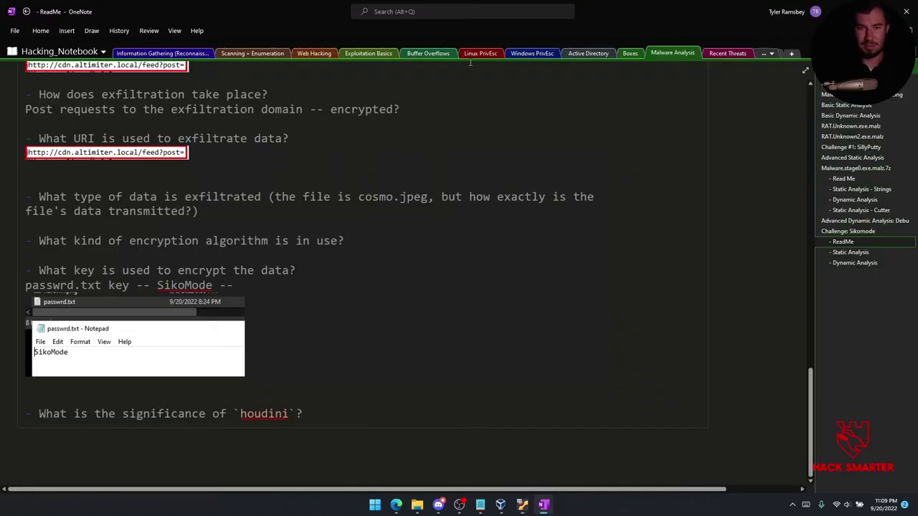
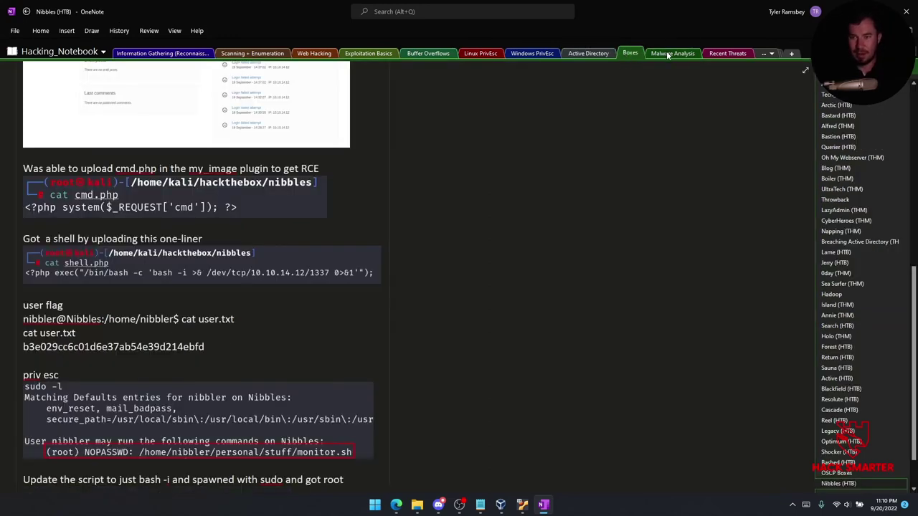
Show the Malware Analysis ReadMe page for Sikomode in OneNote, then bring the Windows VM forward.
{"action": "left_click", "coordinate": [666, 53]}
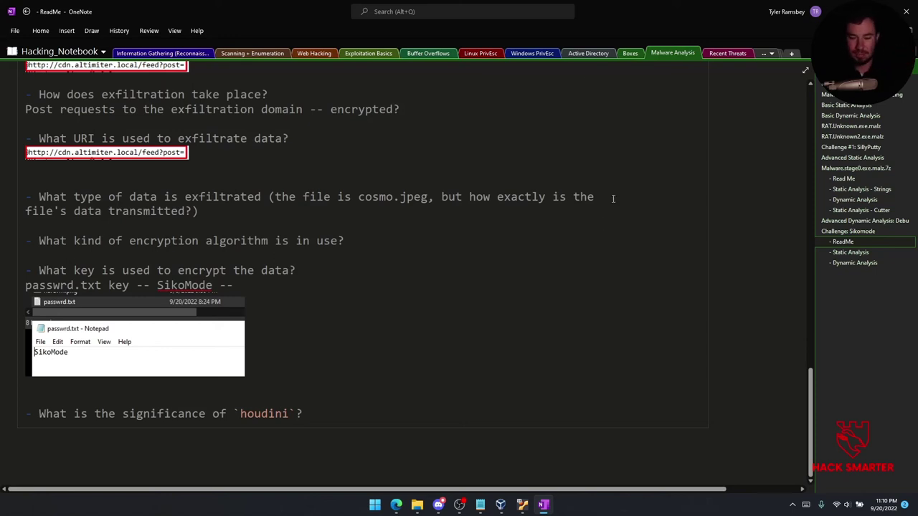
{"action": "mouse_move", "coordinate": [524, 507]}
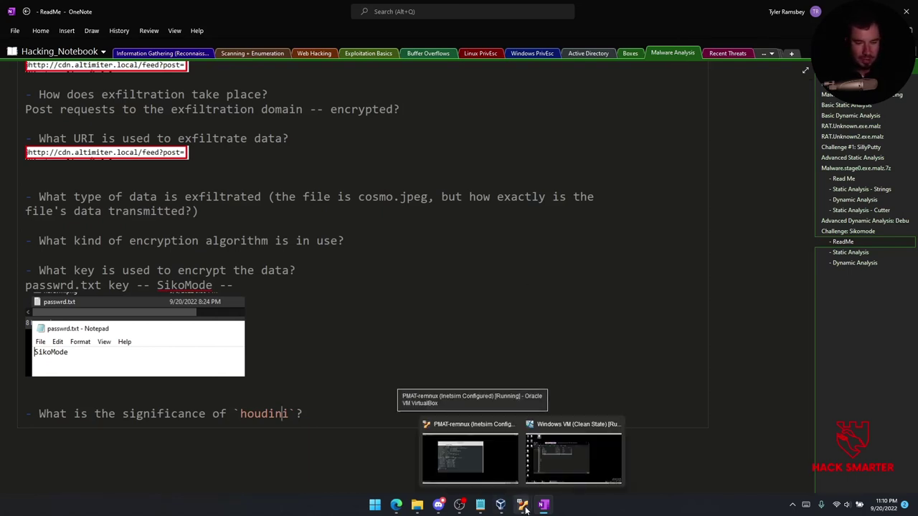
{"action": "left_click", "coordinate": [574, 453]}
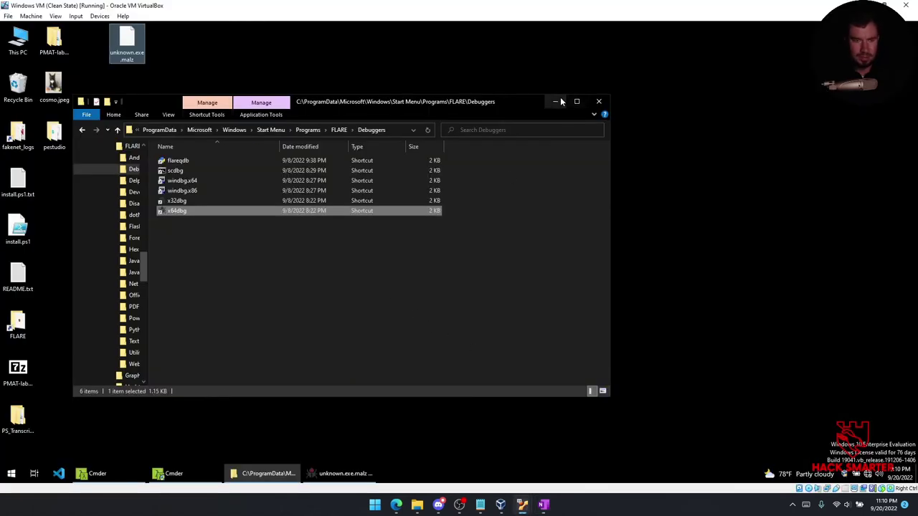
In Cmder, list the Desktop with dir and run floss.exe on unknown.exe.malz into floss.txt.
{"action": "left_click", "coordinate": [554, 102]}
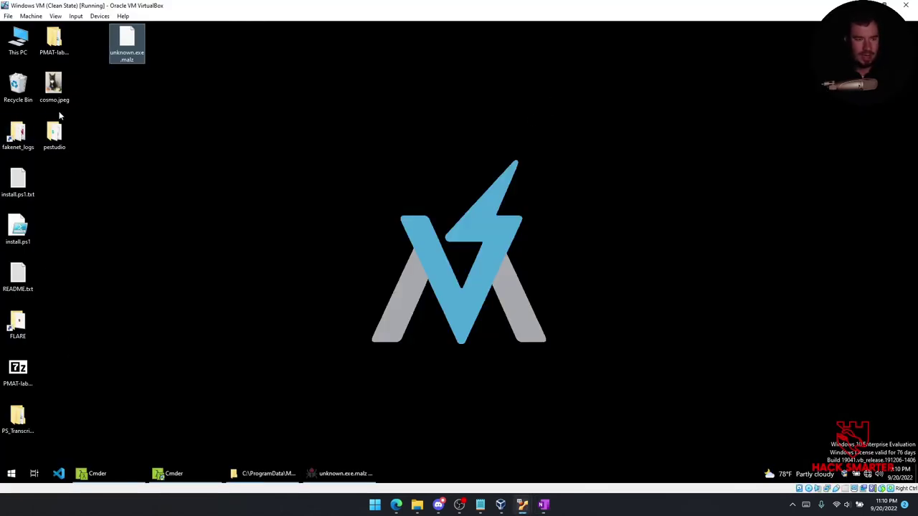
{"action": "left_click", "coordinate": [93, 475]}
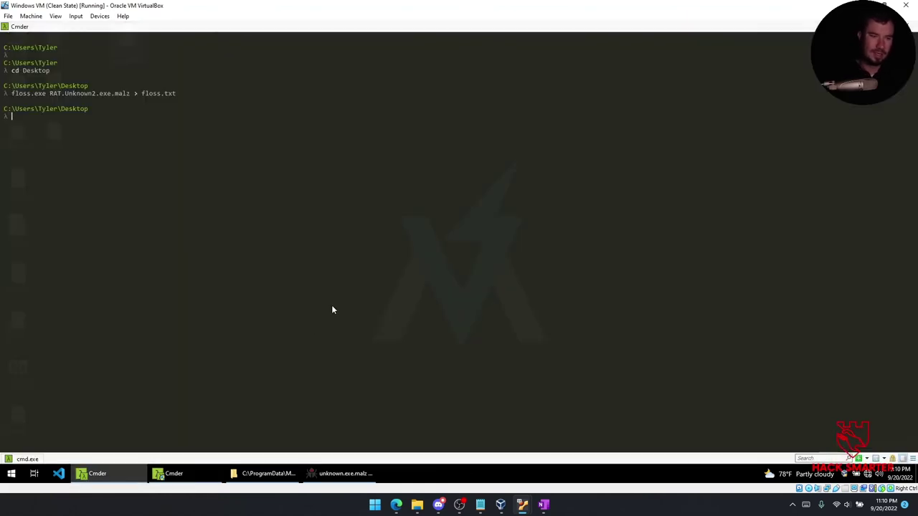
{"action": "type", "text": "dir"}
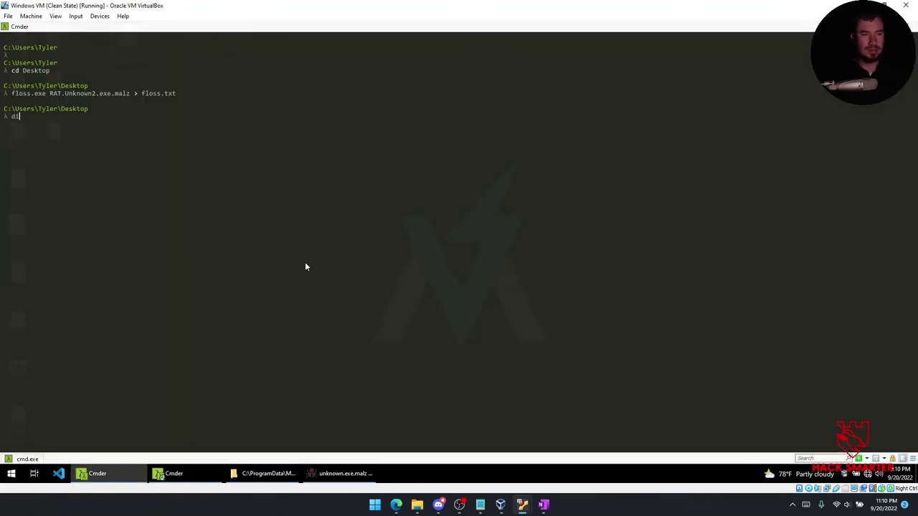
{"action": "key", "text": "Return"}
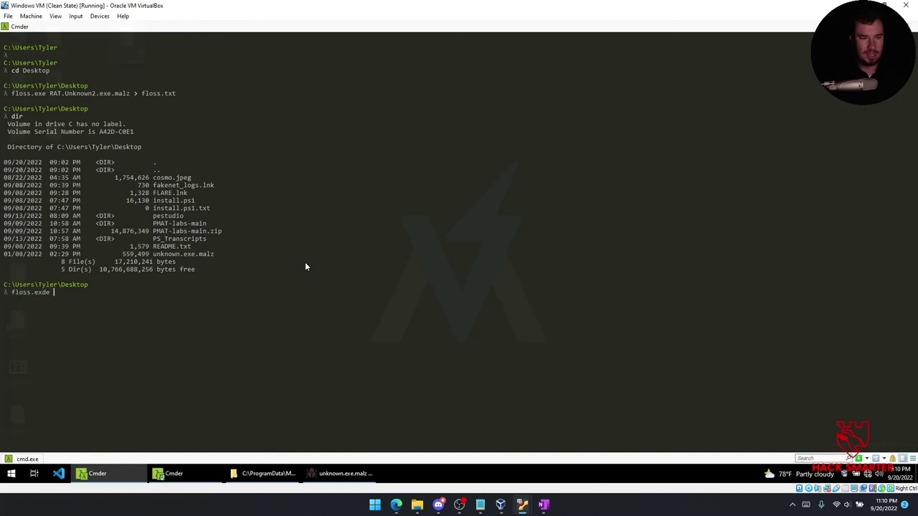
{"action": "type", "text": "floss.exe un"}
{"action": "key", "text": "Tab"}
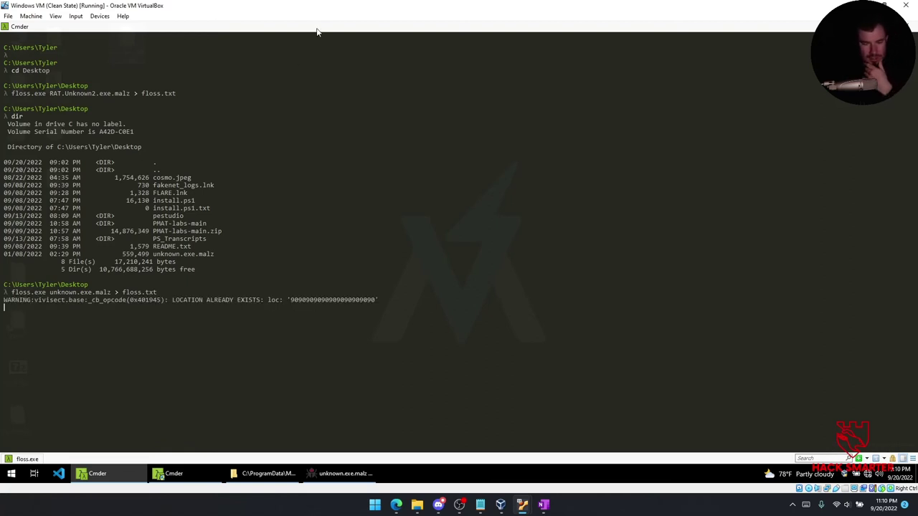
In x64dbg, browse the References and Source views, then select address 40102A in the CPU disassembly.
{"action": "left_click", "coordinate": [343, 473]}
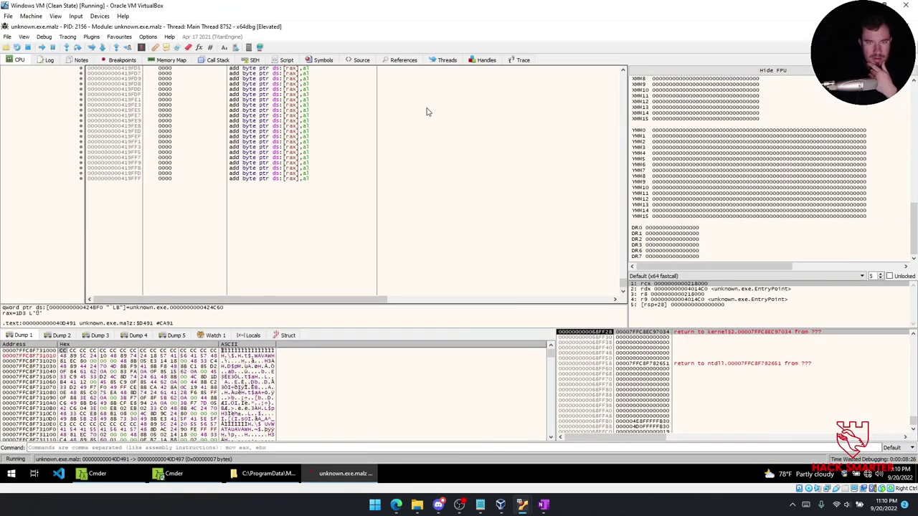
{"action": "left_click", "coordinate": [394, 60]}
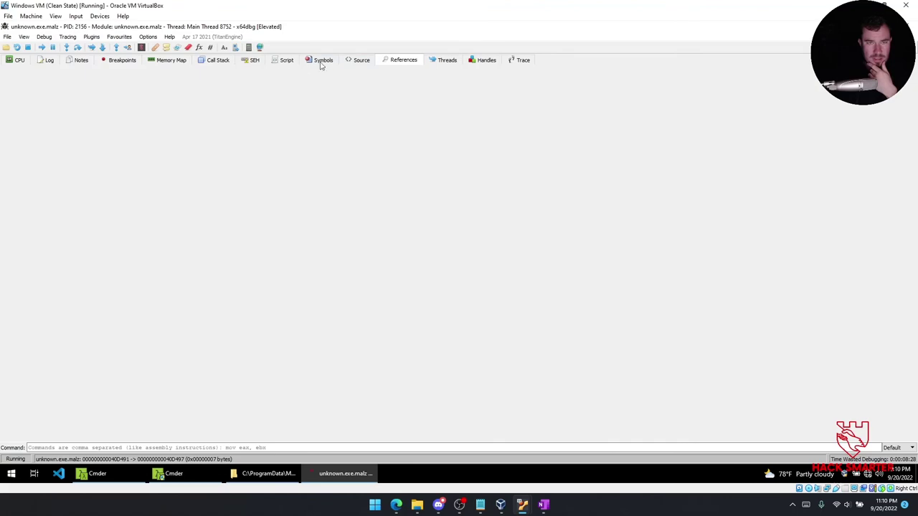
{"action": "left_click", "coordinate": [362, 62]}
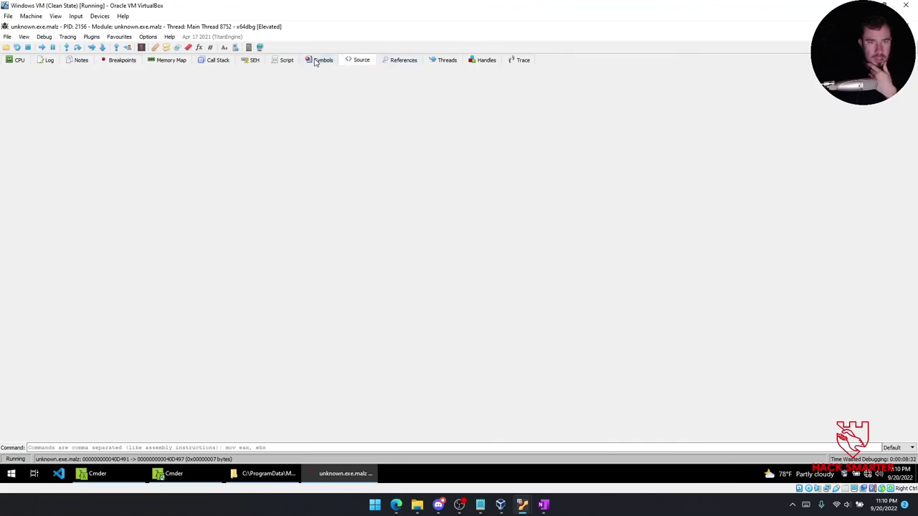
{"action": "left_click", "coordinate": [25, 62]}
{"action": "left_click", "coordinate": [276, 131]}
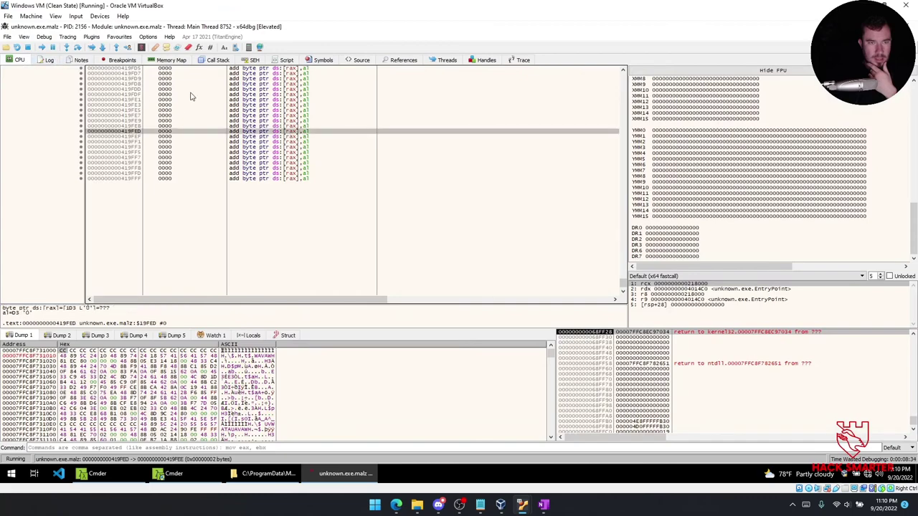
{"action": "scroll", "coordinate": [276, 144], "scroll_direction": "up", "scroll_amount": 10}
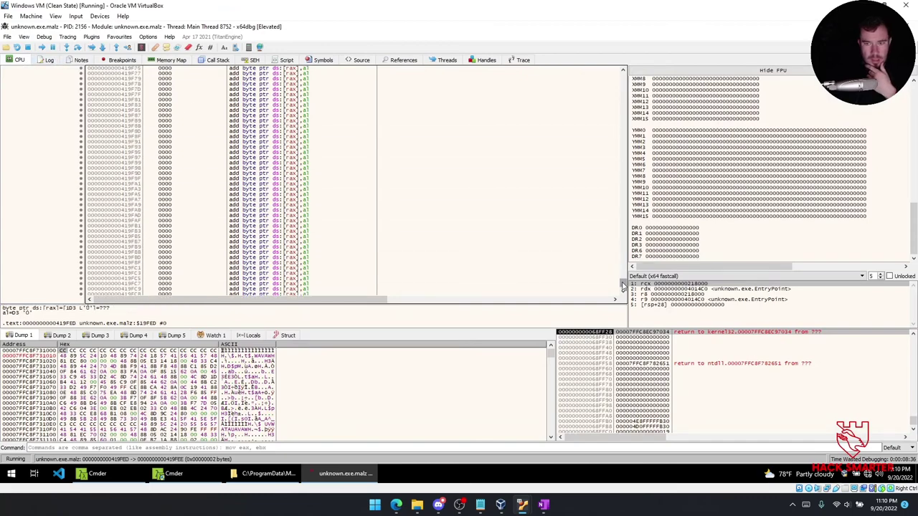
{"action": "left_click_drag", "start_coordinate": [625, 285], "coordinate": [627, 63]}
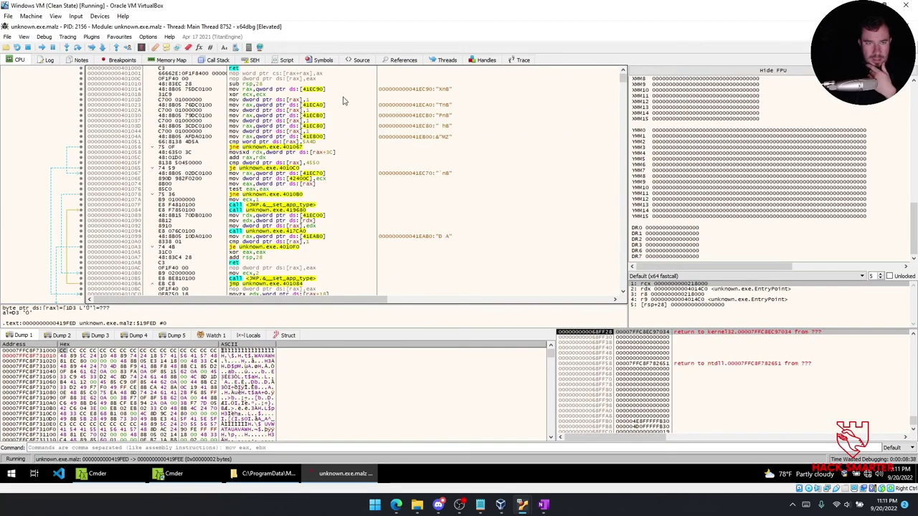
{"action": "left_click", "coordinate": [316, 112]}
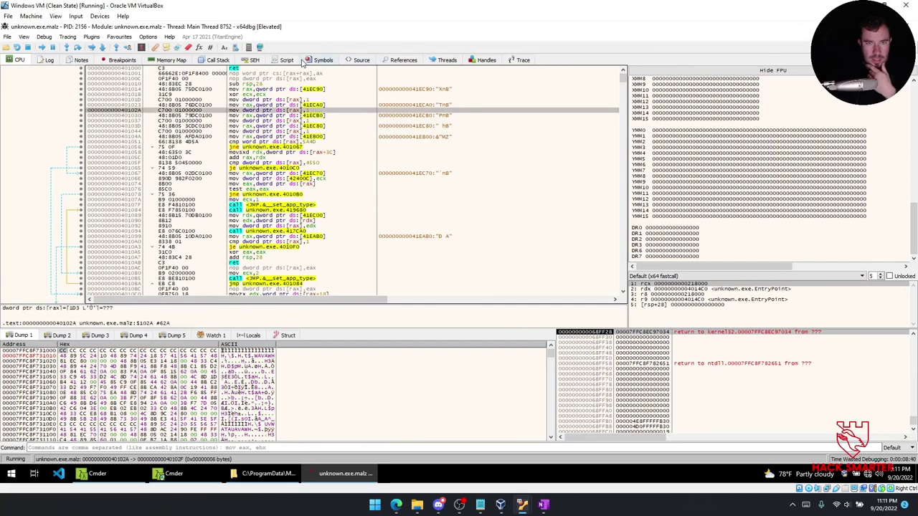
Inspect symbols of dhcpcsvc.dll and ondemandconnroutehelper.dll, then the Script, SEH and Call Stack views.
{"action": "left_click", "coordinate": [361, 60]}
{"action": "left_click", "coordinate": [315, 60]}
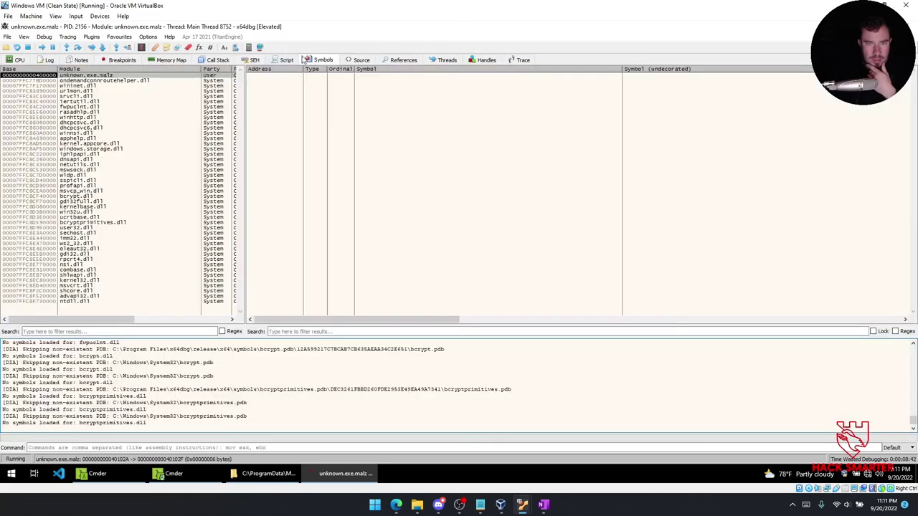
{"action": "left_click", "coordinate": [127, 123]}
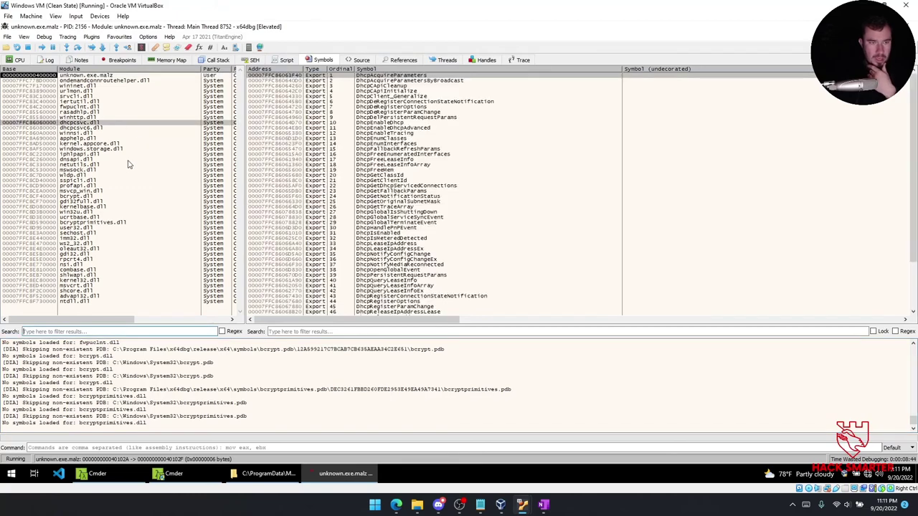
{"action": "left_click", "coordinate": [114, 81]}
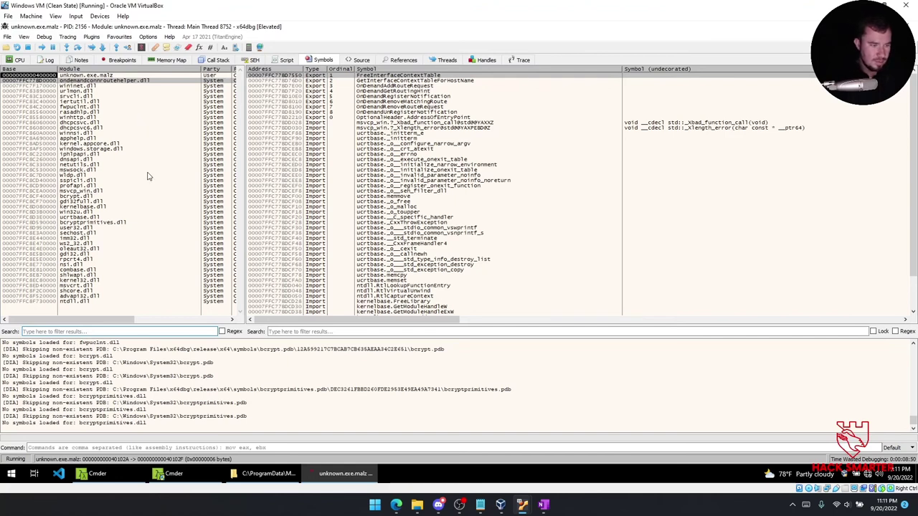
{"action": "left_click", "coordinate": [287, 60]}
{"action": "left_click", "coordinate": [253, 60]}
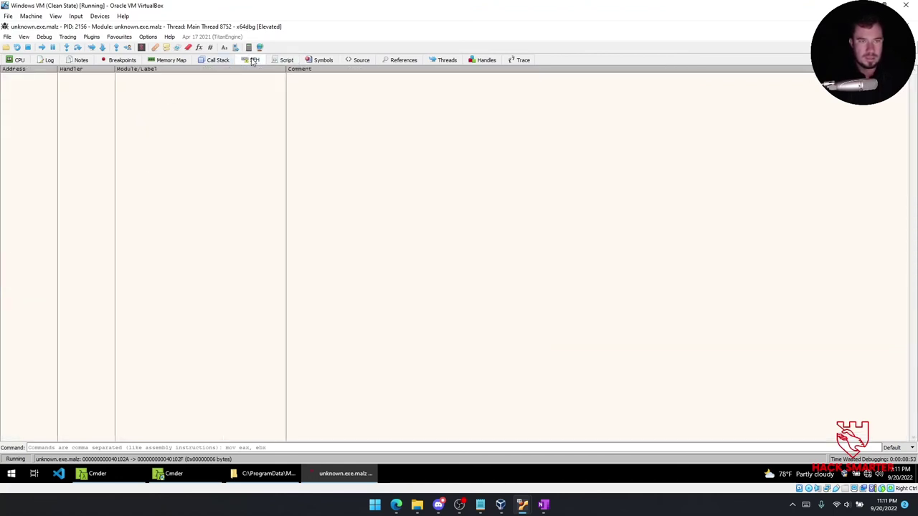
{"action": "left_click", "coordinate": [216, 60]}
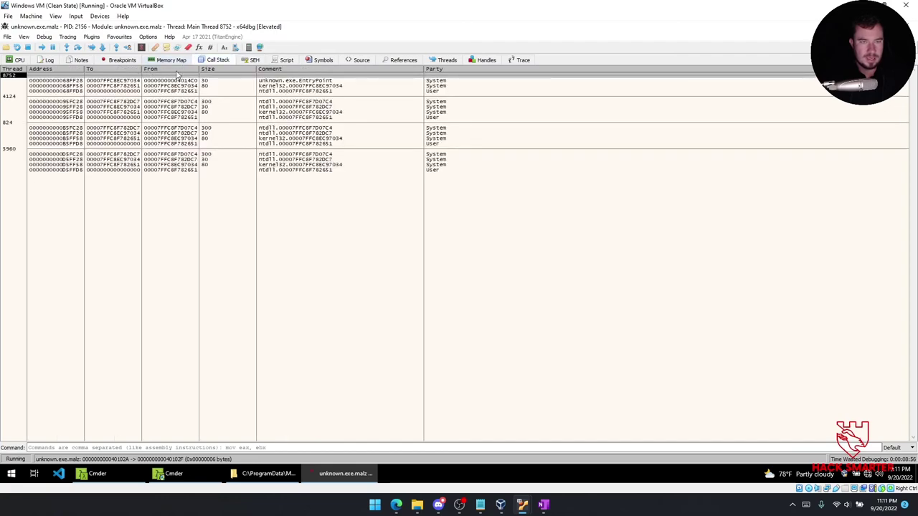
{"action": "left_click", "coordinate": [171, 61]}
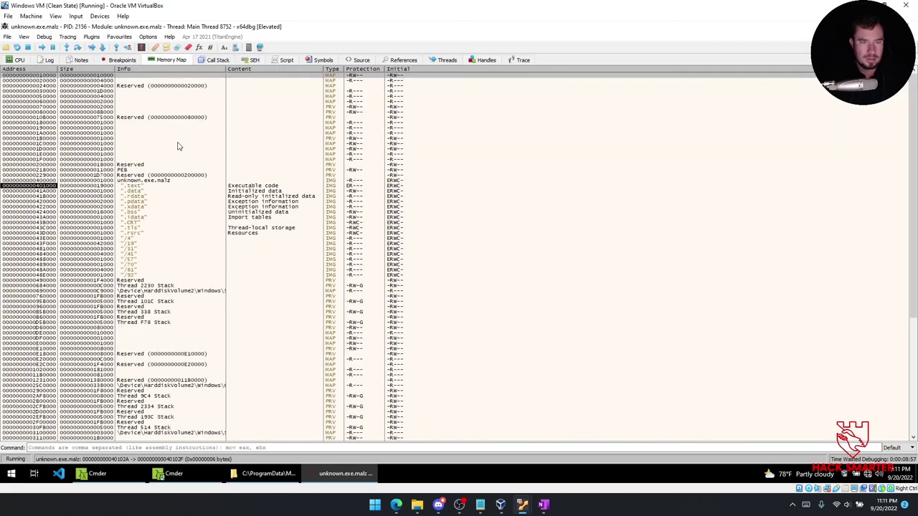
Scroll the memory map through kernelbase.dll and user32.dll sections, briefly checking Cmder before returning.
{"action": "scroll", "coordinate": [147, 283], "scroll_direction": "down", "scroll_amount": 20}
{"action": "scroll", "coordinate": [143, 282], "scroll_direction": "up", "scroll_amount": 6}
{"action": "scroll", "coordinate": [185, 239], "scroll_direction": "down", "scroll_amount": 9}
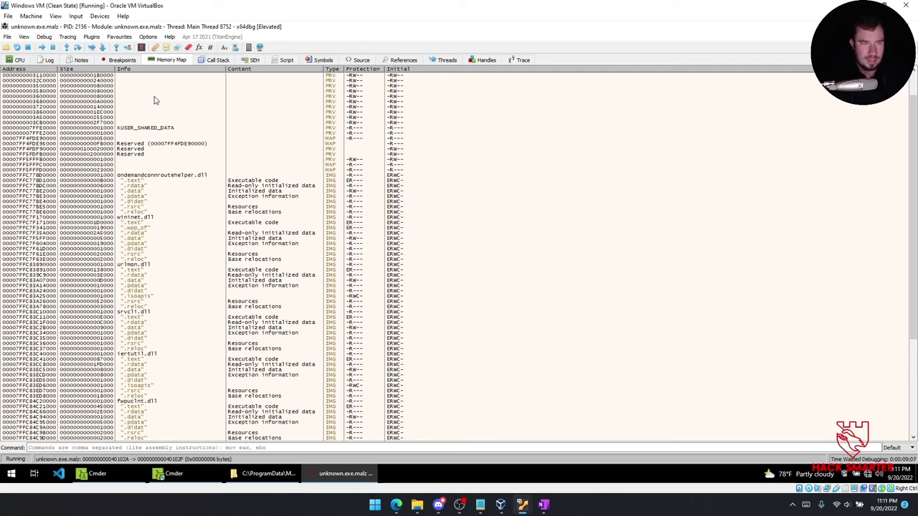
{"action": "scroll", "coordinate": [258, 231], "scroll_direction": "down", "scroll_amount": 18}
{"action": "scroll", "coordinate": [254, 229], "scroll_direction": "down", "scroll_amount": 9}
{"action": "scroll", "coordinate": [259, 221], "scroll_direction": "down", "scroll_amount": 15}
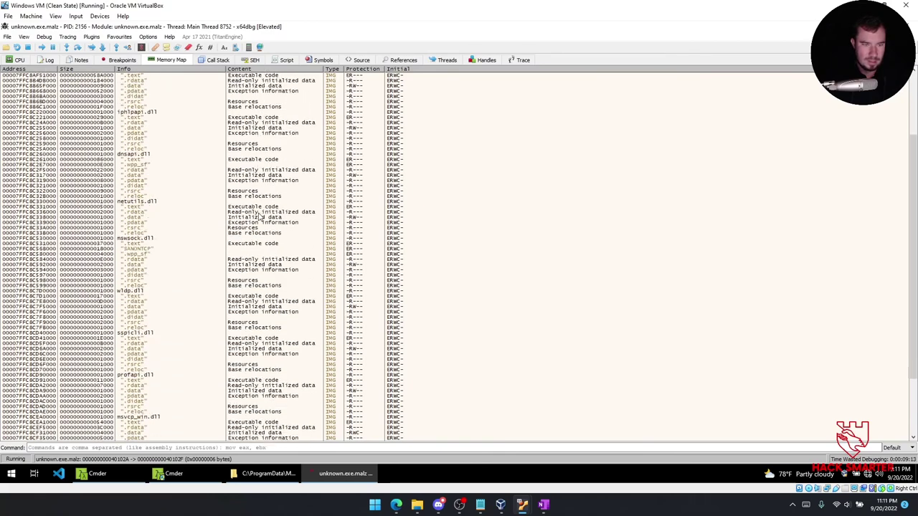
{"action": "scroll", "coordinate": [261, 216], "scroll_direction": "down", "scroll_amount": 11}
{"action": "scroll", "coordinate": [261, 215], "scroll_direction": "down", "scroll_amount": 7}
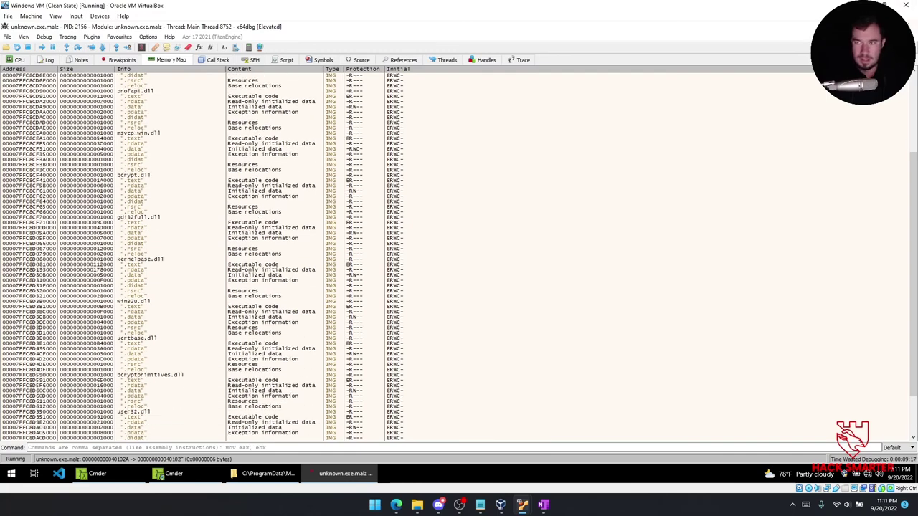
{"action": "key", "text": "alt+Tab"}
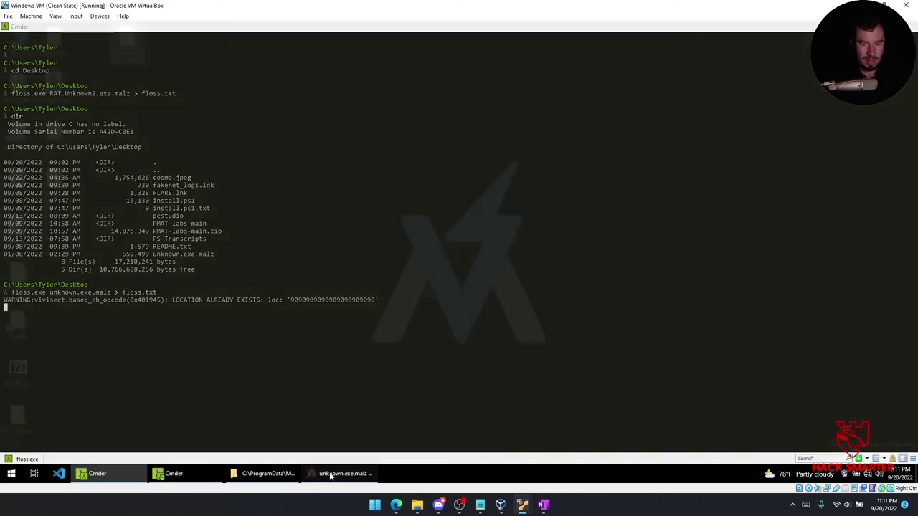
{"action": "left_click", "coordinate": [337, 473]}
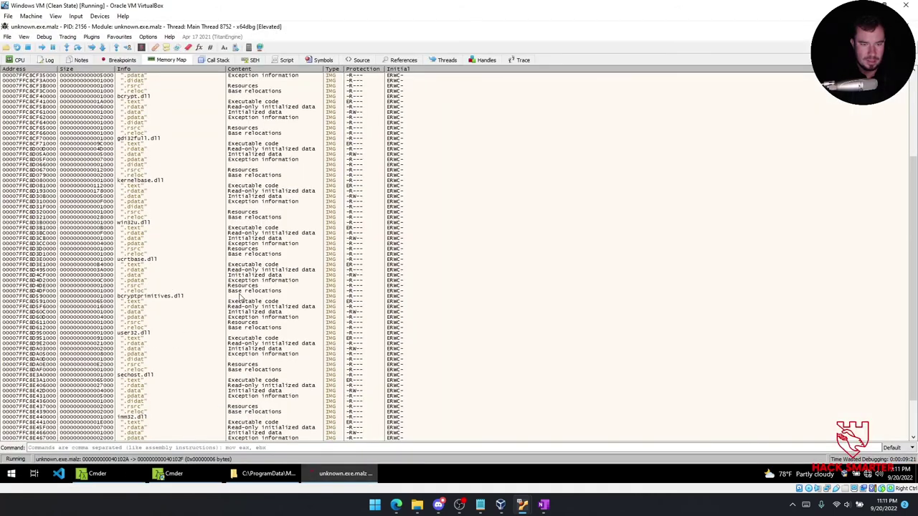
Glance at the Breakpoints and Notes views, then scroll through the x64dbg debugger log.
{"action": "left_click", "coordinate": [120, 61]}
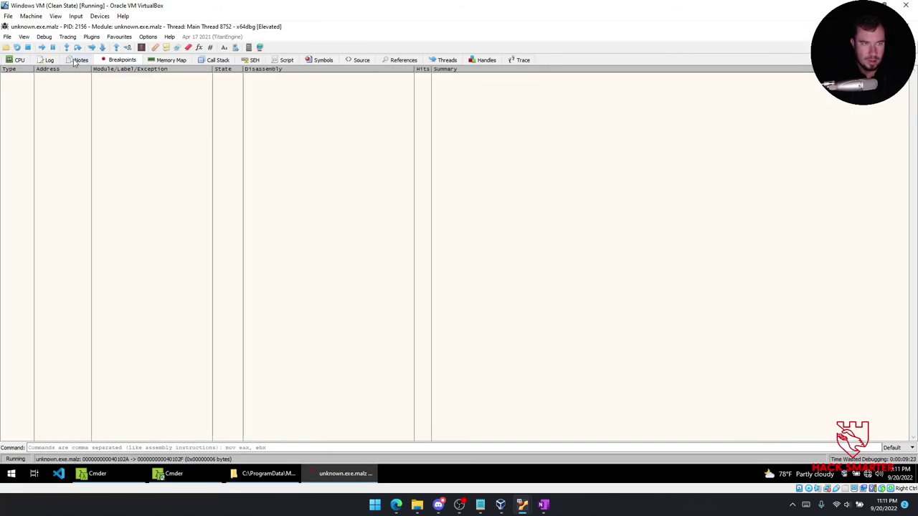
{"action": "left_click", "coordinate": [71, 61]}
{"action": "left_click", "coordinate": [44, 61]}
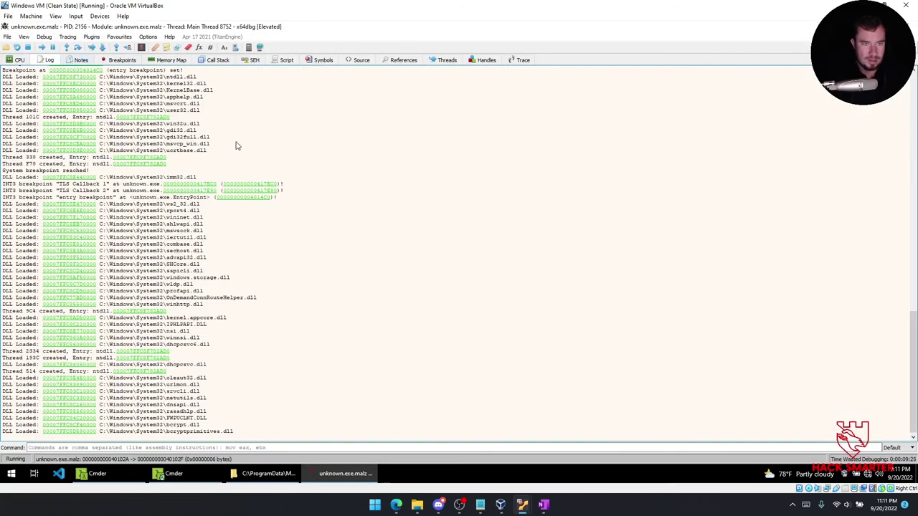
{"action": "scroll", "coordinate": [235, 147], "scroll_direction": "up", "scroll_amount": 15}
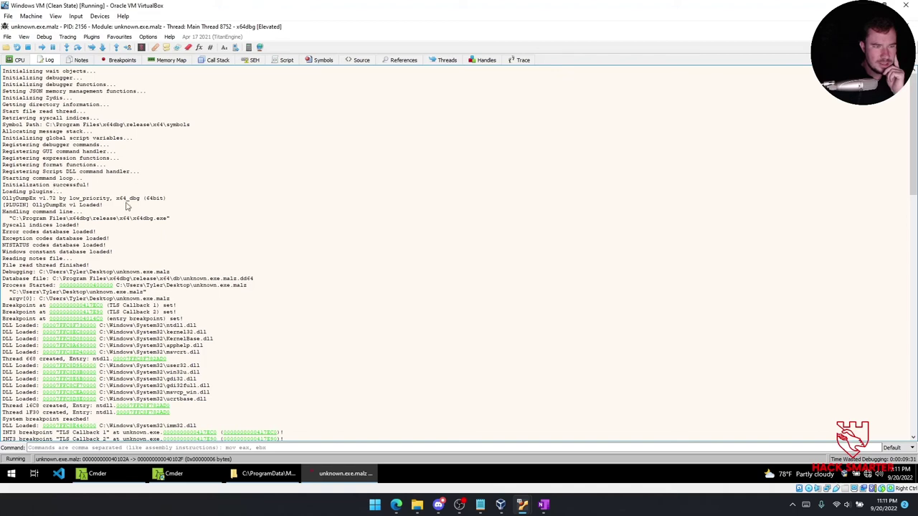
{"action": "scroll", "coordinate": [72, 219], "scroll_direction": "down", "scroll_amount": 3}
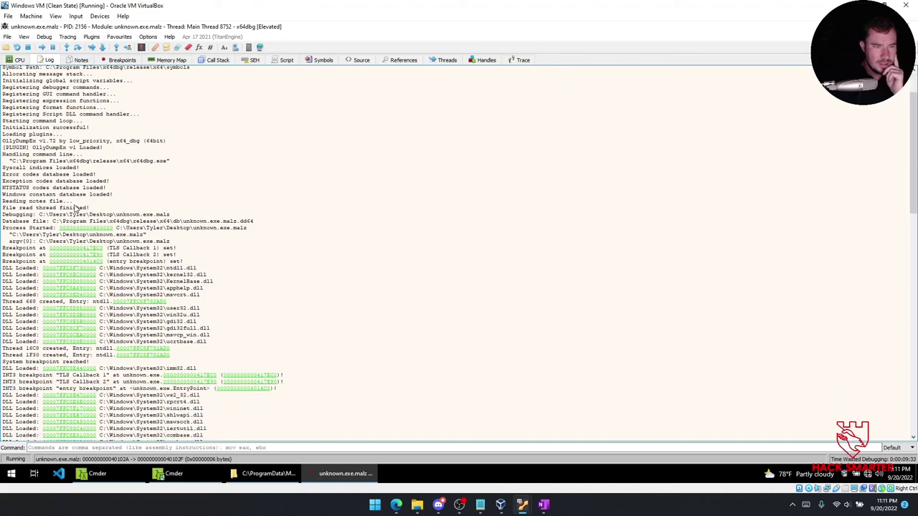
{"action": "scroll", "coordinate": [66, 206], "scroll_direction": "down", "scroll_amount": 7}
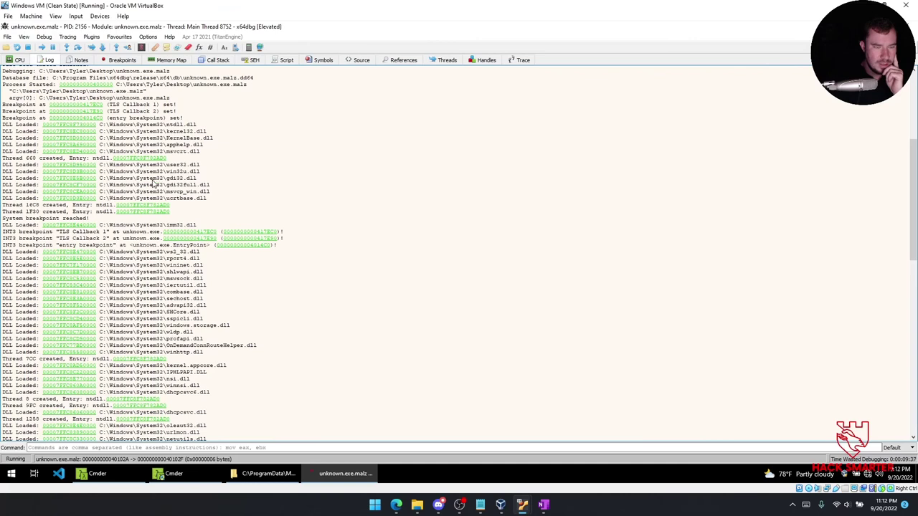
{"action": "scroll", "coordinate": [118, 188], "scroll_direction": "down", "scroll_amount": 3}
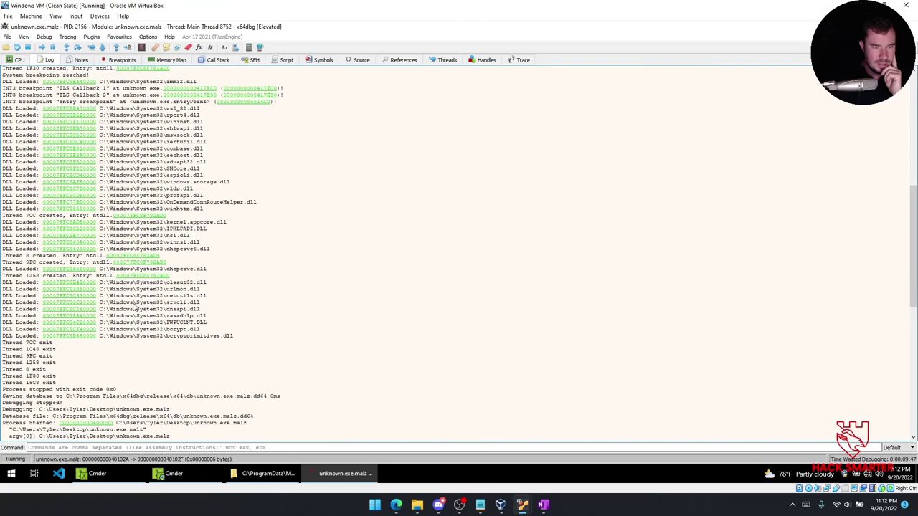
{"action": "scroll", "coordinate": [132, 301], "scroll_direction": "down", "scroll_amount": 4}
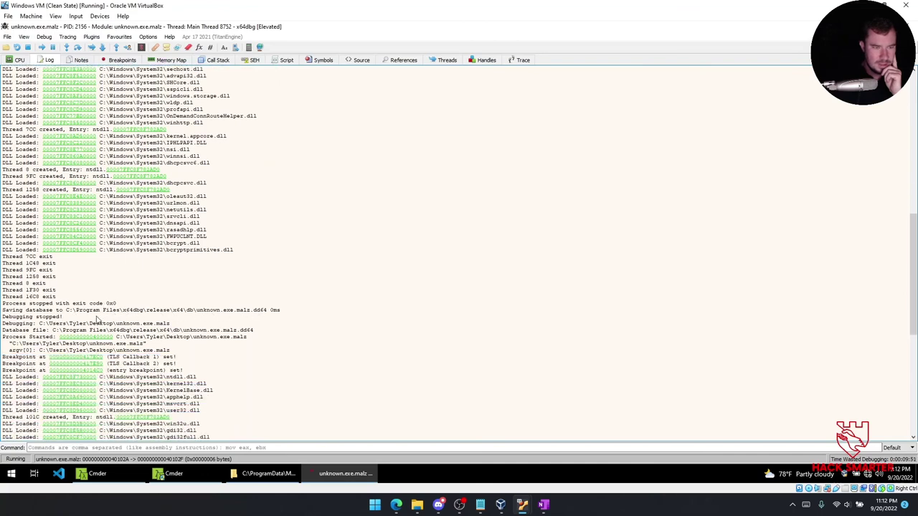
{"action": "scroll", "coordinate": [96, 319], "scroll_direction": "down", "scroll_amount": 5}
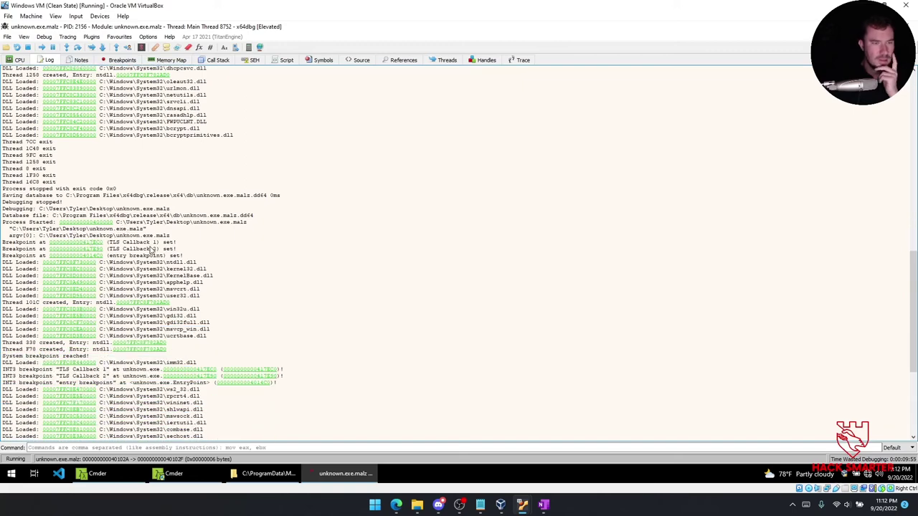
{"action": "scroll", "coordinate": [157, 262], "scroll_direction": "down", "scroll_amount": 3}
{"action": "scroll", "coordinate": [158, 262], "scroll_direction": "down", "scroll_amount": 3}
{"action": "scroll", "coordinate": [162, 264], "scroll_direction": "down", "scroll_amount": 3}
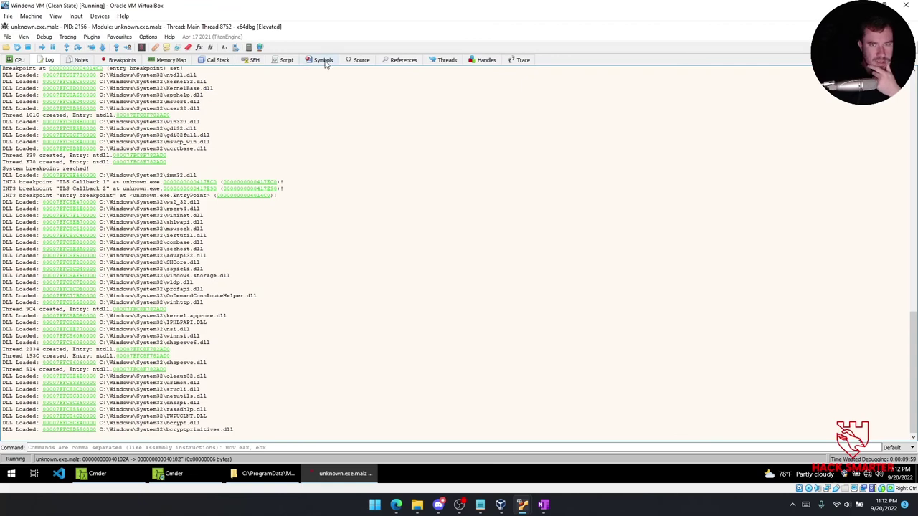
Check the Handles, Threads, Trace, Symbols and Script views, then return to Cmder.
{"action": "left_click", "coordinate": [485, 61]}
{"action": "left_click", "coordinate": [446, 60]}
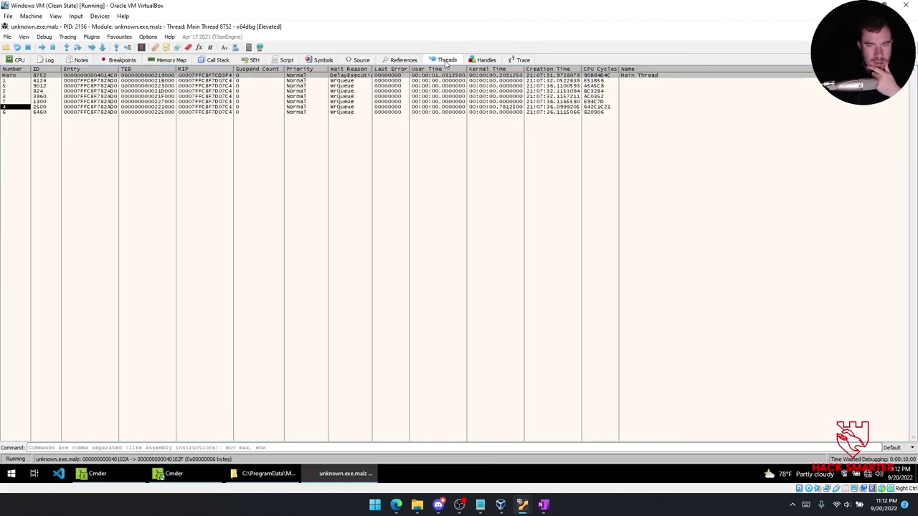
{"action": "left_click", "coordinate": [524, 61]}
{"action": "left_click", "coordinate": [322, 61]}
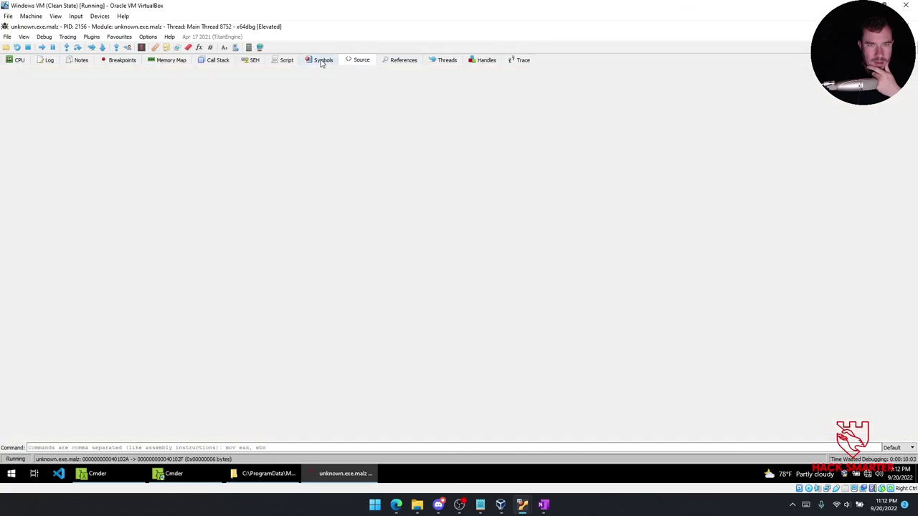
{"action": "left_click", "coordinate": [285, 60]}
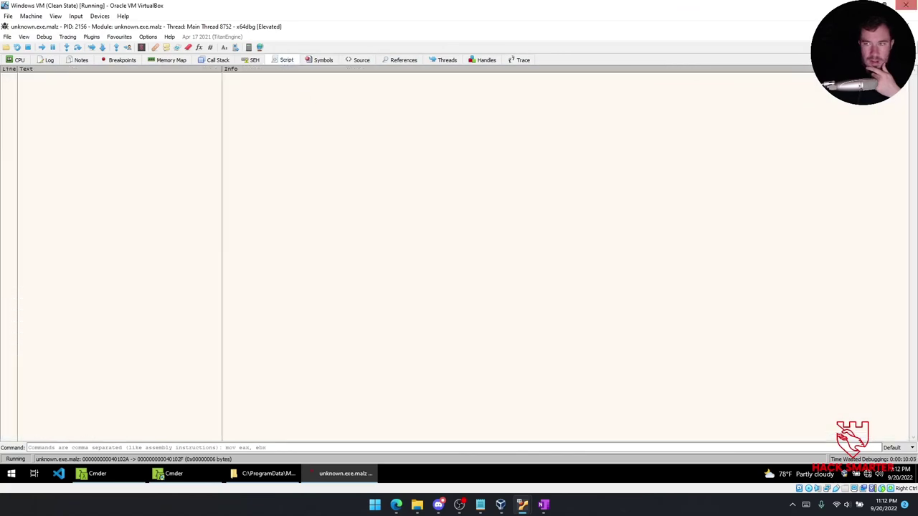
{"action": "key", "text": "alt+Tab"}
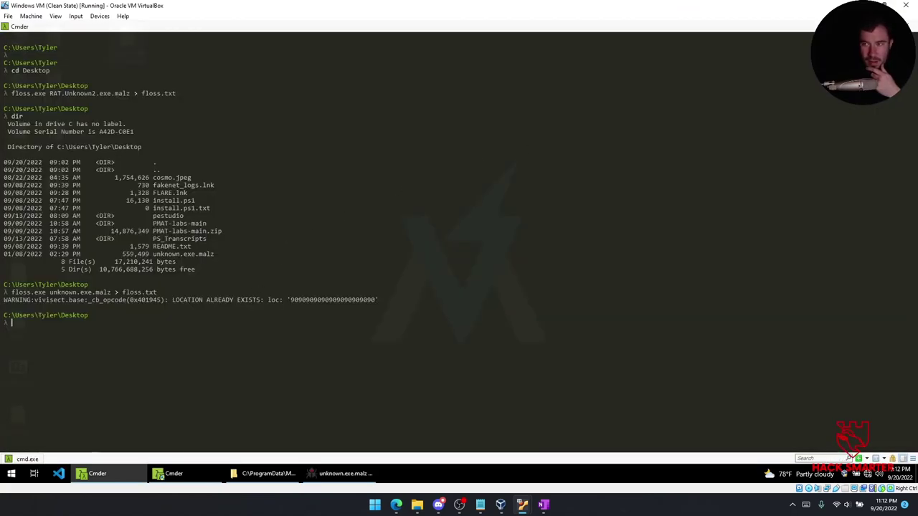
Open floss.txt in Notepad and find 'houdini' near the cdn.altimiter.local URL and passwrd.txt path.
{"action": "key", "text": "super+d"}
{"action": "double_click", "coordinate": [61, 179]}
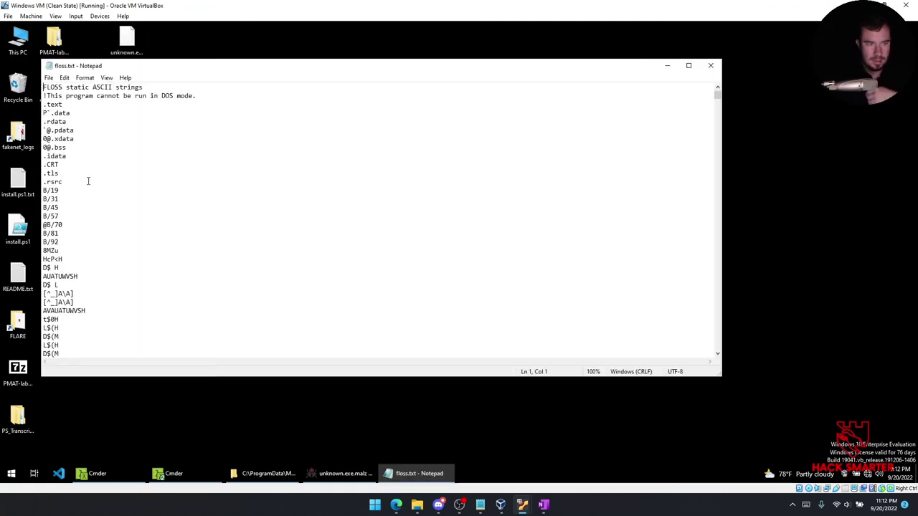
{"action": "key", "text": "ctrl+f"}
{"action": "type", "text": "houdini"}
{"action": "key", "text": "Return"}
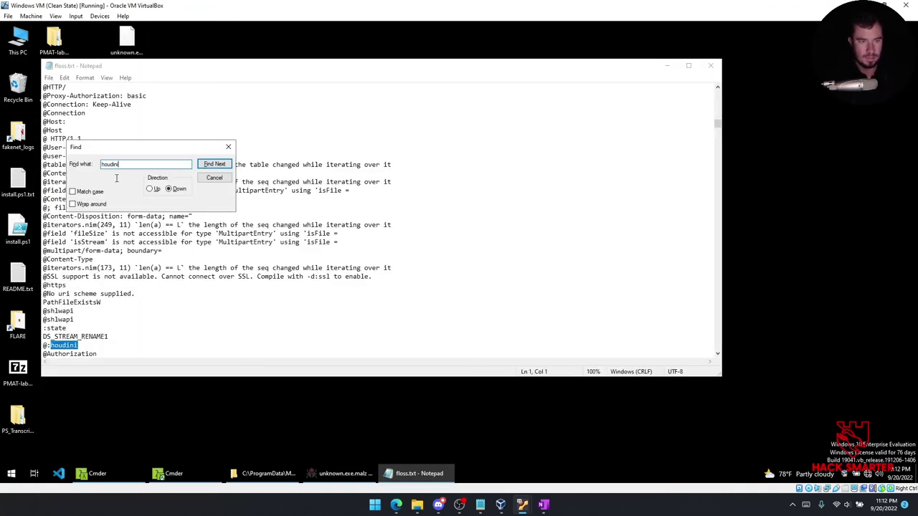
{"action": "scroll", "coordinate": [137, 302], "scroll_direction": "down", "scroll_amount": 3}
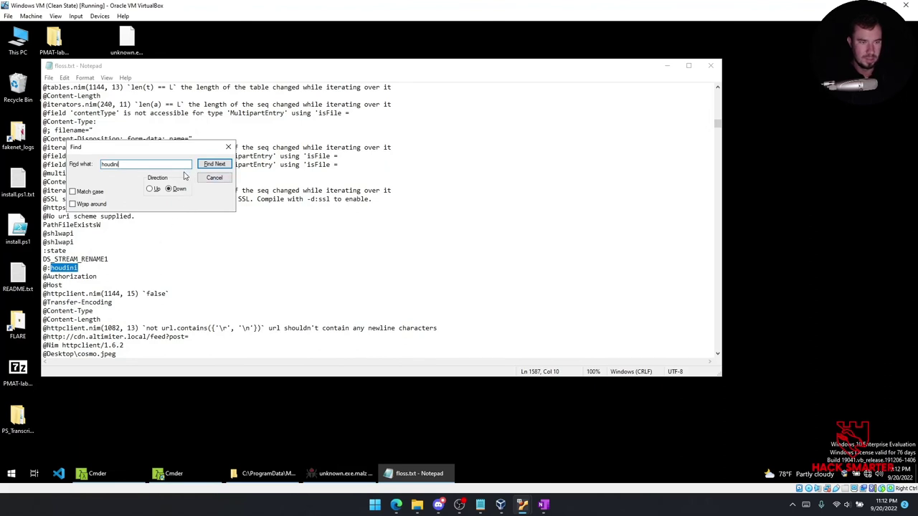
{"action": "left_click", "coordinate": [228, 146]}
{"action": "scroll", "coordinate": [116, 260], "scroll_direction": "down", "scroll_amount": 2}
{"action": "scroll", "coordinate": [117, 260], "scroll_direction": "down", "scroll_amount": 2}
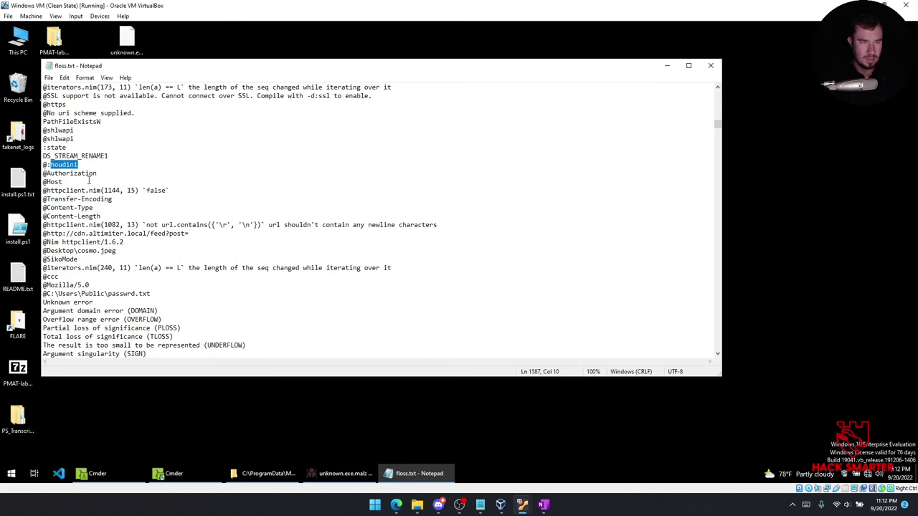
{"action": "left_click", "coordinate": [83, 144]}
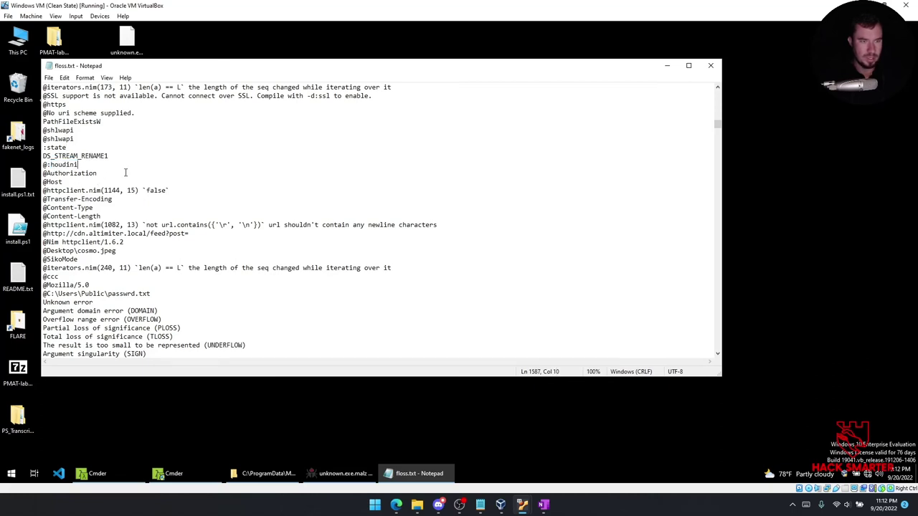
{"action": "scroll", "coordinate": [125, 173], "scroll_direction": "down", "scroll_amount": 2}
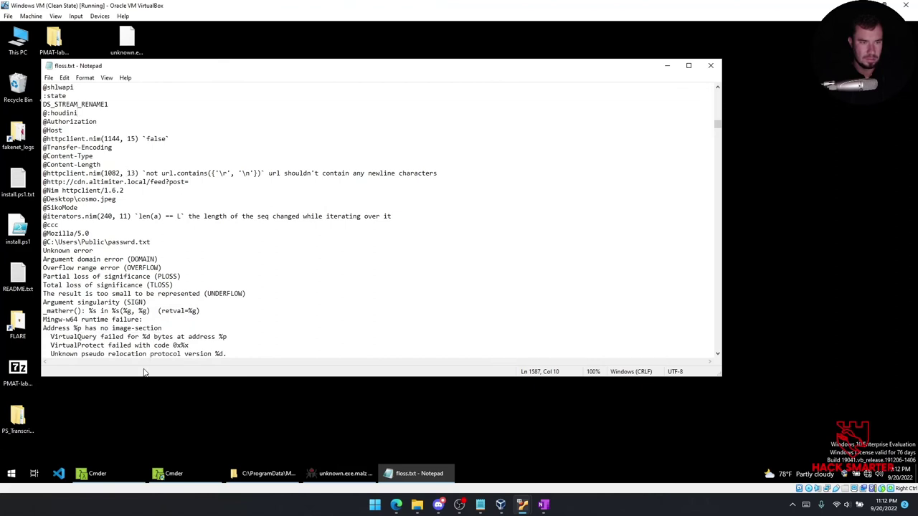
Review the Strings screenshot on the Sikomode Static Analysis page, then bring the browser forward.
{"action": "left_click", "coordinate": [544, 507]}
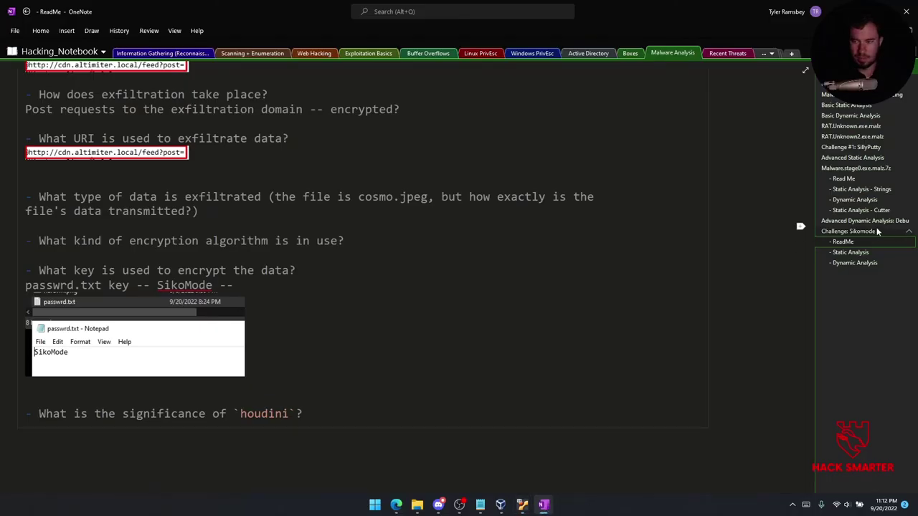
{"action": "left_click", "coordinate": [855, 251]}
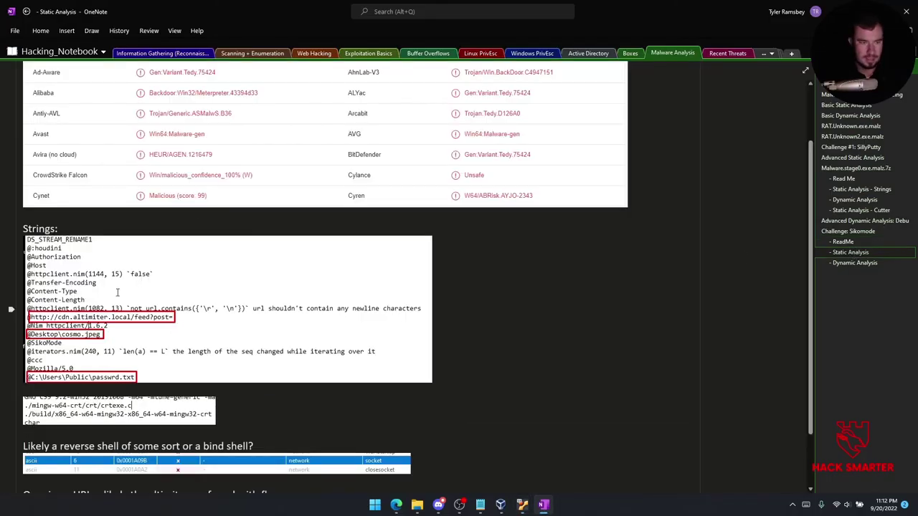
{"action": "left_click", "coordinate": [59, 248]}
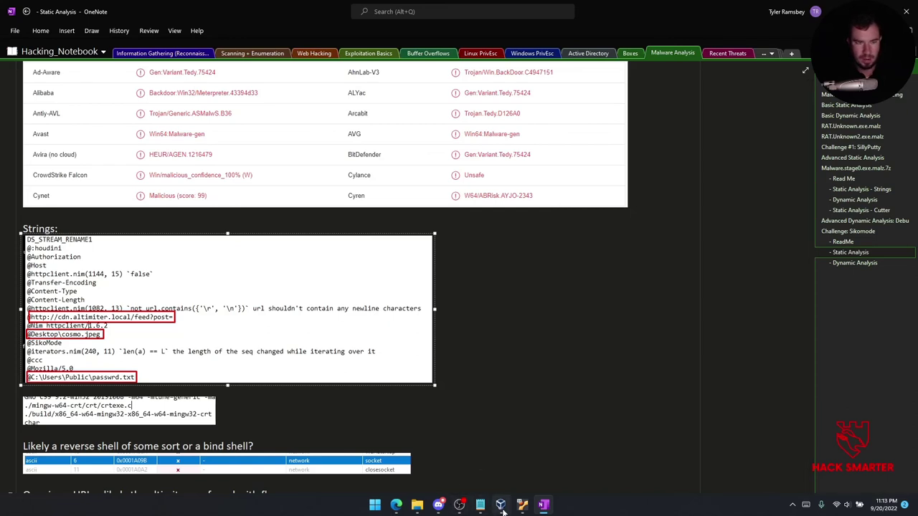
{"action": "mouse_move", "coordinate": [501, 507]}
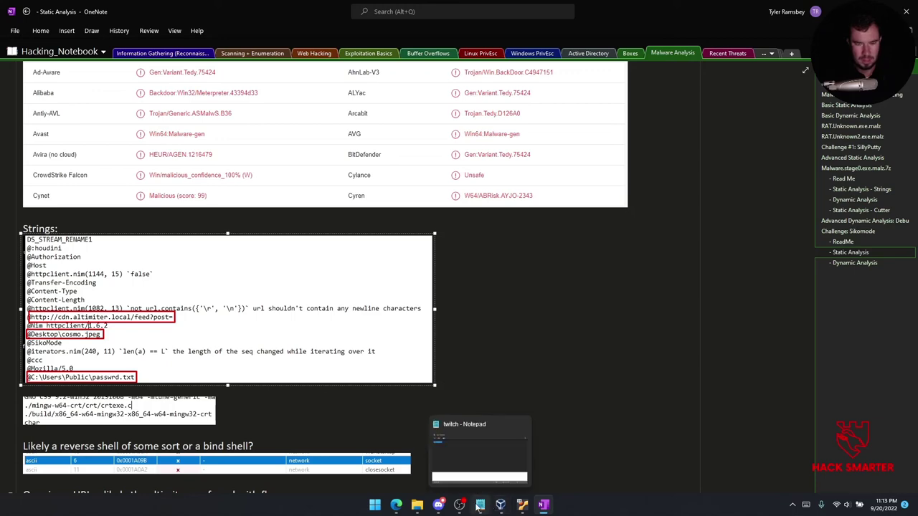
{"action": "mouse_move", "coordinate": [396, 507]}
{"action": "left_click", "coordinate": [452, 459]}
{"action": "left_click", "coordinate": [243, 24]}
Google 'DC_stream_rename', accept the suggested spelling, and compare against the OneNote notes.
{"action": "type", "text": "DC_stream_rename"}
{"action": "key", "text": "Return"}
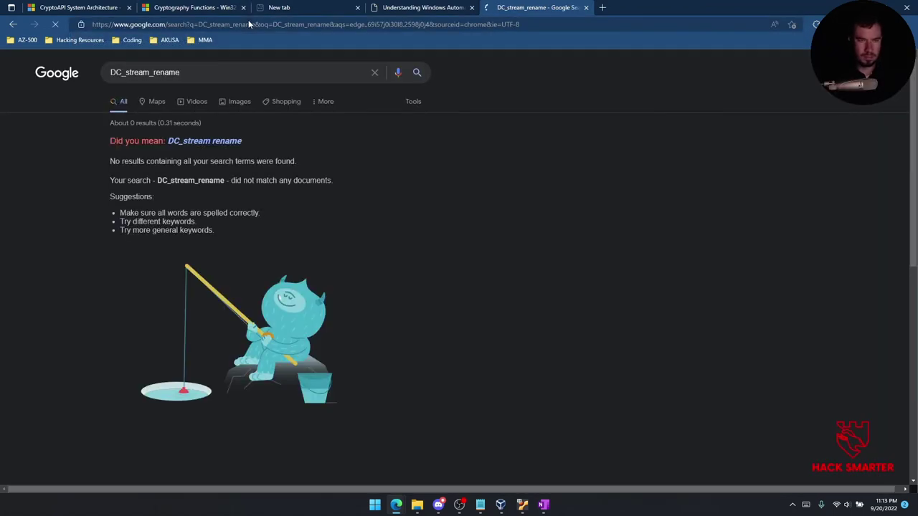
{"action": "left_click", "coordinate": [209, 140]}
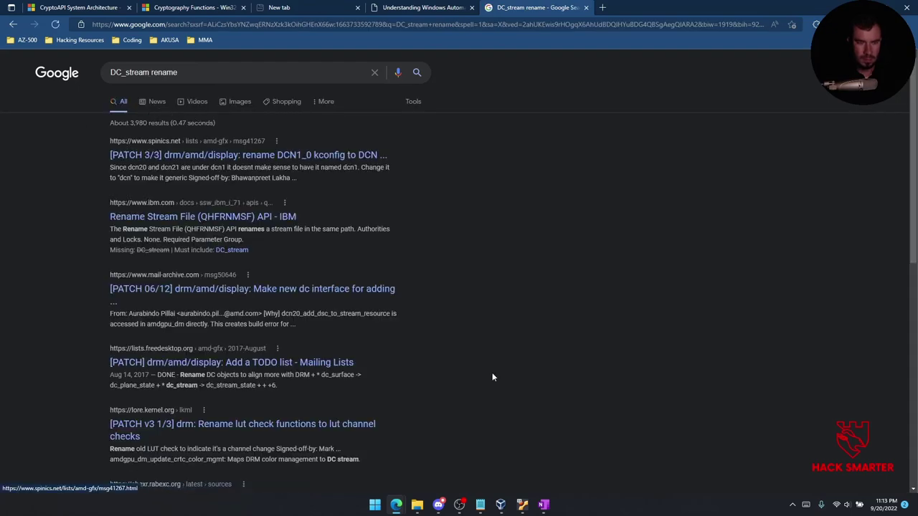
{"action": "mouse_move", "coordinate": [543, 504]}
{"action": "left_click", "coordinate": [528, 460]}
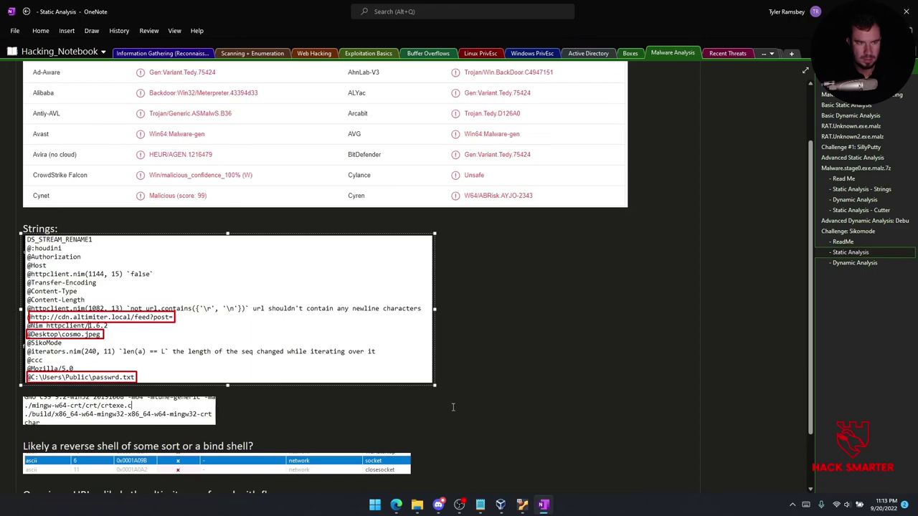
{"action": "mouse_move", "coordinate": [396, 504]}
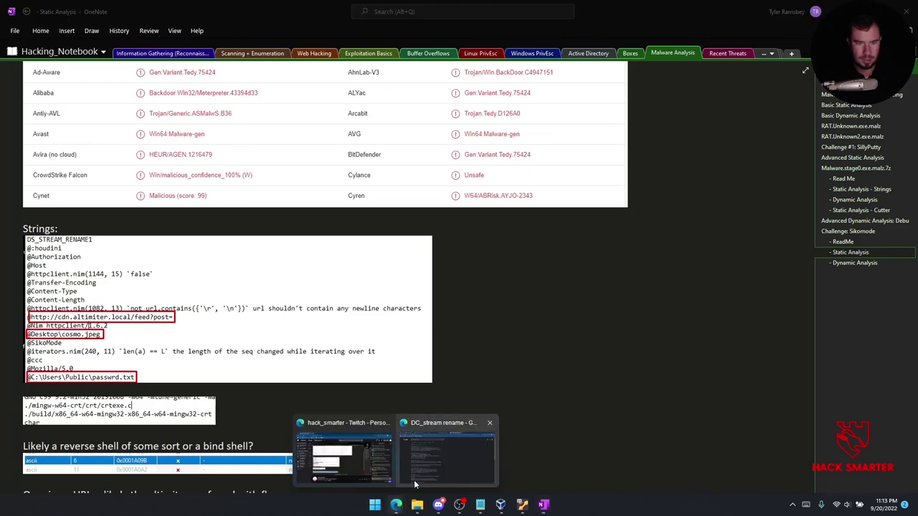
{"action": "left_click", "coordinate": [454, 459]}
Search for 'dc_stream_rename1' instead and look over the results.
{"action": "triple_click", "coordinate": [194, 72]}
{"action": "type", "text": "dc_"}
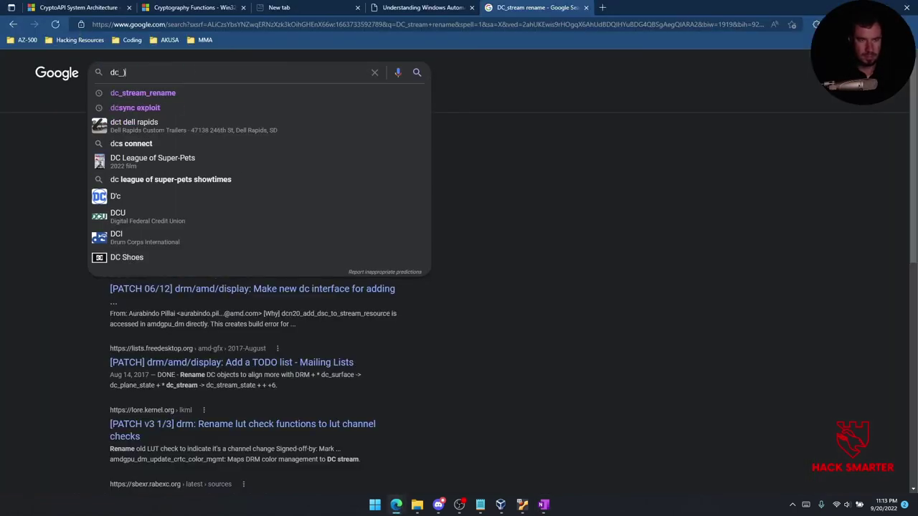
{"action": "type", "text": "stream_rename1"}
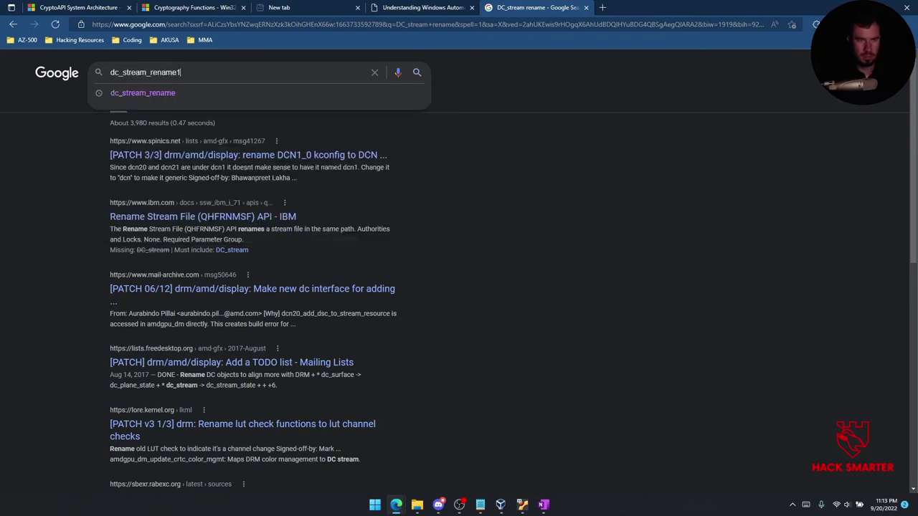
{"action": "key", "text": "Return"}
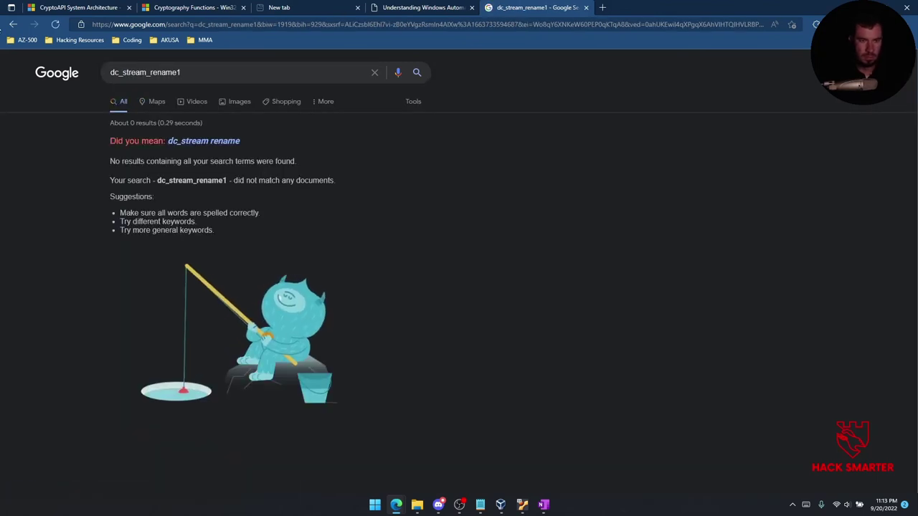
{"action": "left_click", "coordinate": [203, 141]}
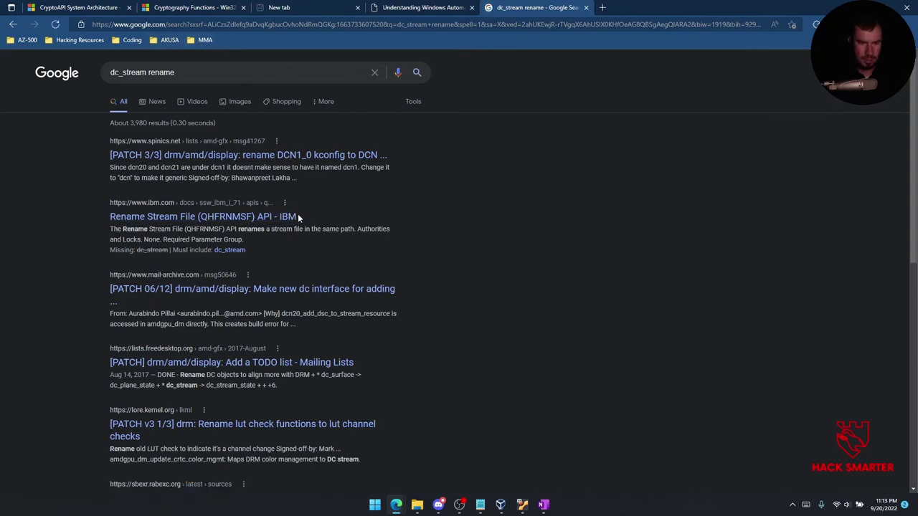
{"action": "scroll", "coordinate": [350, 218], "scroll_direction": "down", "scroll_amount": 2}
{"action": "scroll", "coordinate": [351, 218], "scroll_direction": "up", "scroll_amount": 2}
Close the Google results tab, view the Cryptography Functions reference, and return to OneNote.
{"action": "left_click", "coordinate": [446, 7]}
{"action": "left_click", "coordinate": [531, 7]}
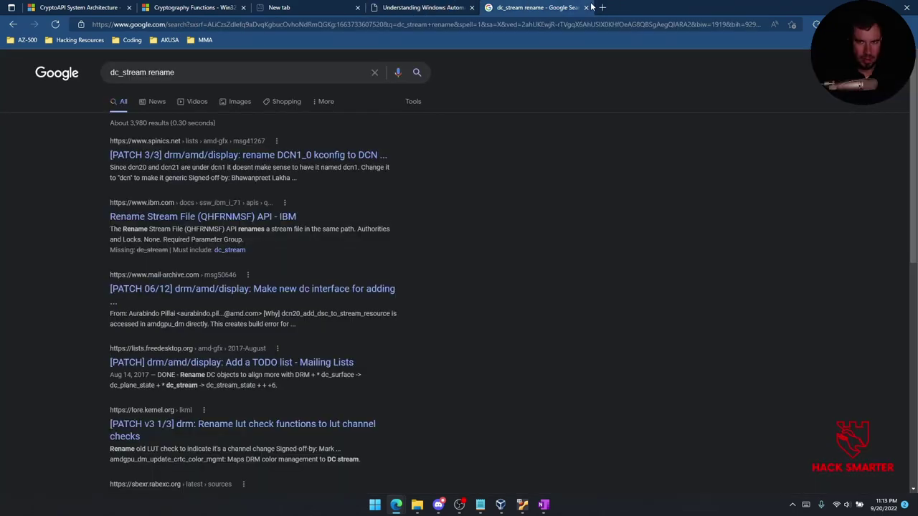
{"action": "left_click", "coordinate": [587, 7]}
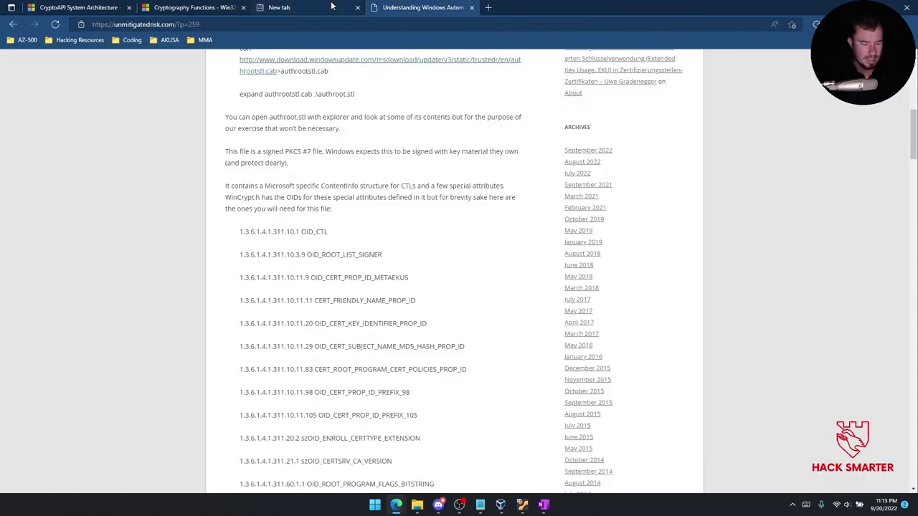
{"action": "left_click", "coordinate": [192, 7]}
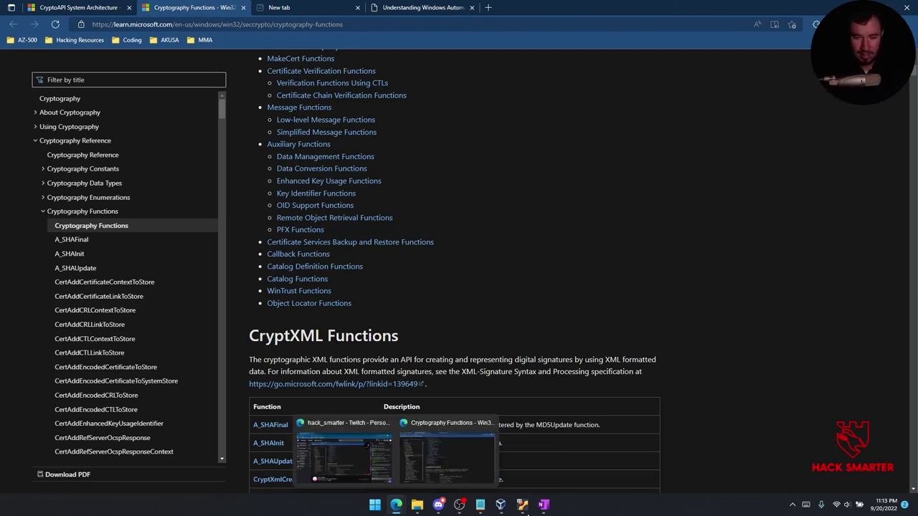
{"action": "left_click", "coordinate": [546, 504]}
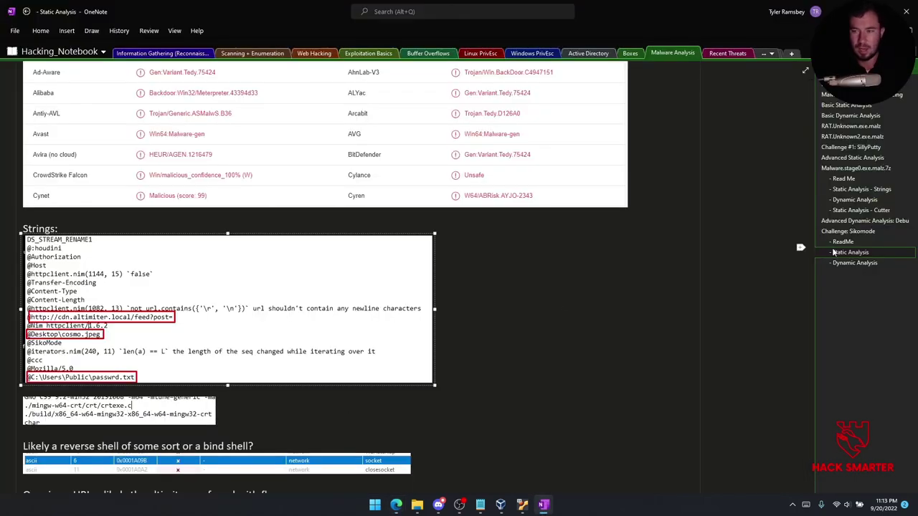
Open the Sikomode ReadMe page in OneNote, then close floss.txt in the Windows VM.
{"action": "left_click", "coordinate": [854, 243]}
{"action": "mouse_move", "coordinate": [522, 504]}
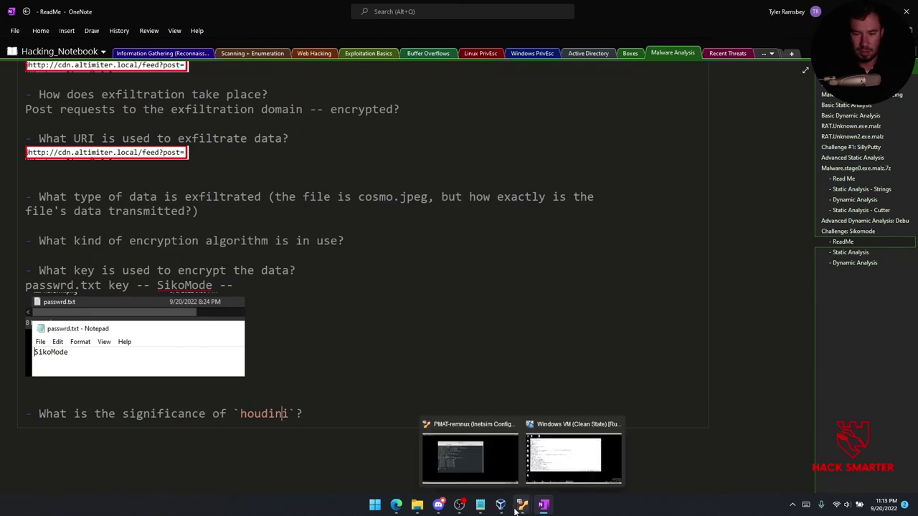
{"action": "left_click", "coordinate": [554, 478]}
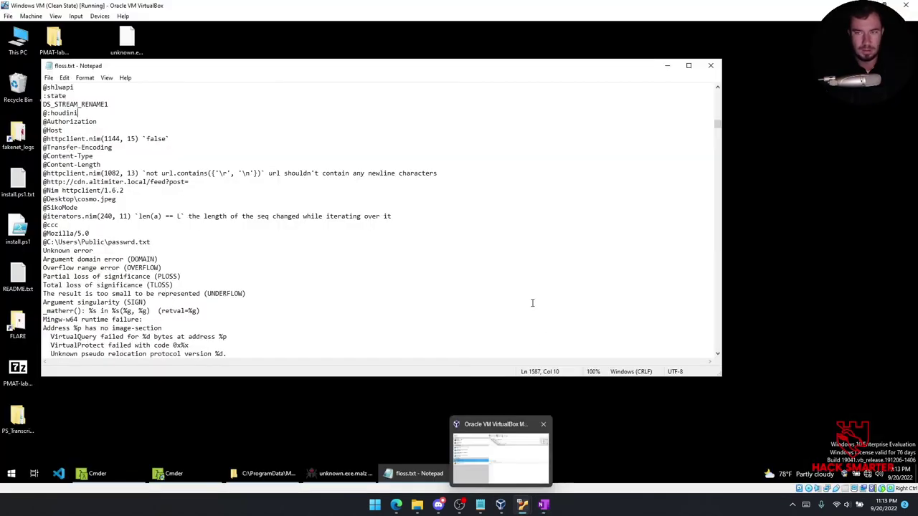
{"action": "left_click", "coordinate": [711, 65]}
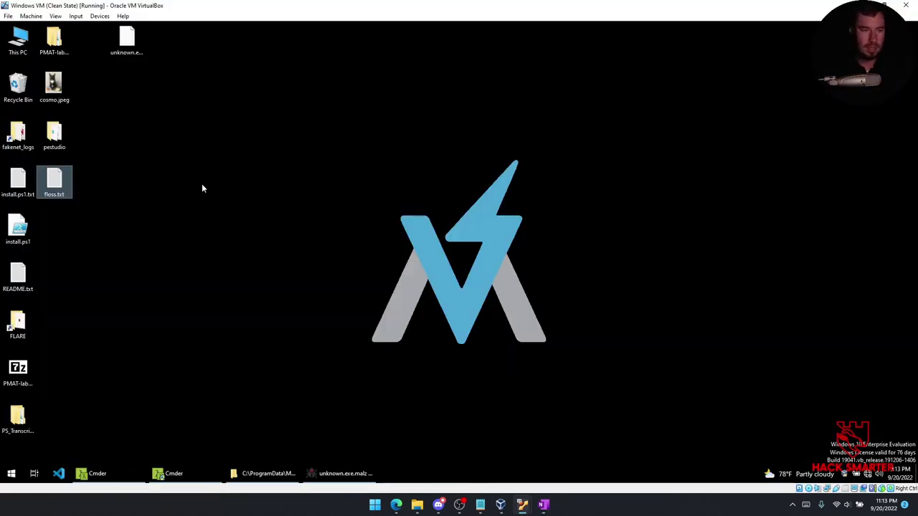
Navigate PMAT-labs-main > labs > 2-3.Challenge-SikoMode > answers and open README.md.
{"action": "left_click", "coordinate": [58, 48]}
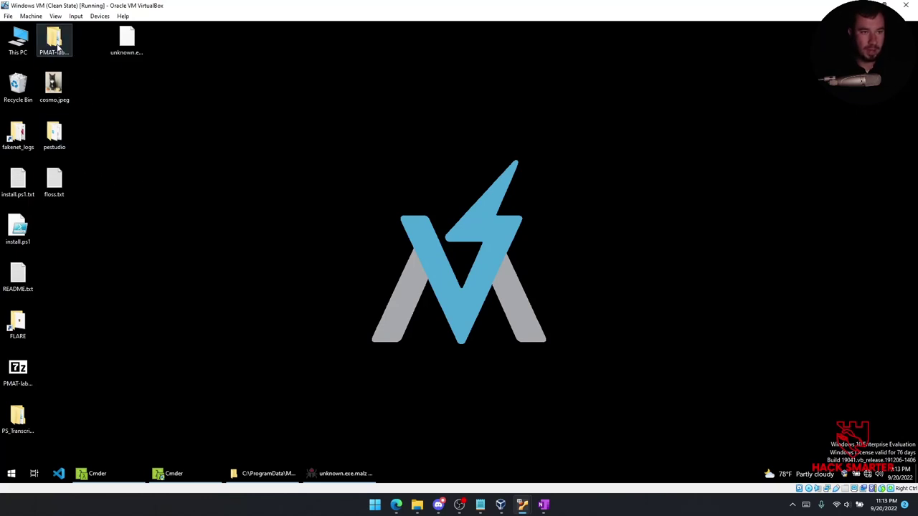
{"action": "double_click", "coordinate": [57, 48]}
{"action": "double_click", "coordinate": [260, 186]}
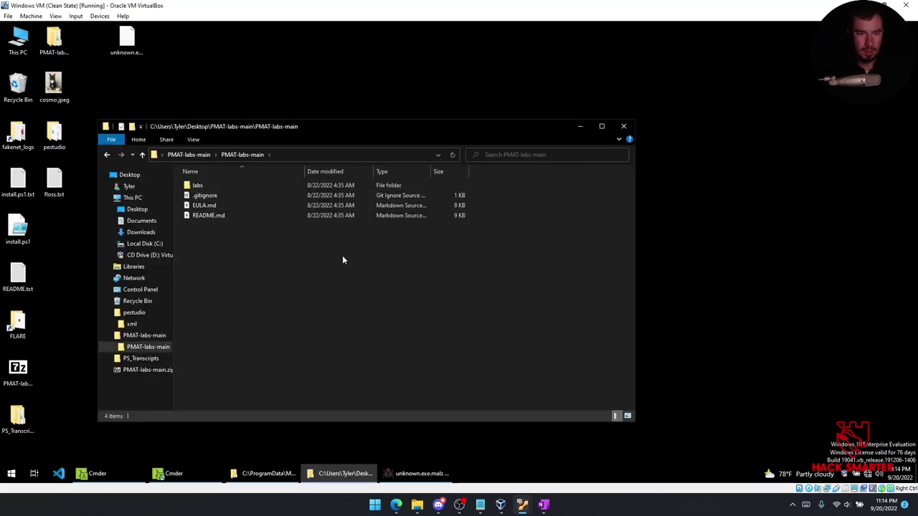
{"action": "double_click", "coordinate": [195, 186]}
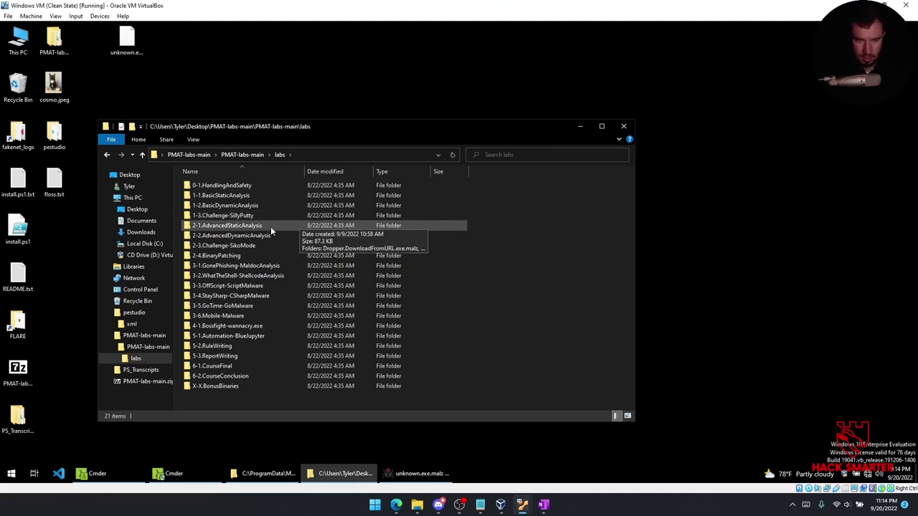
{"action": "double_click", "coordinate": [265, 246]}
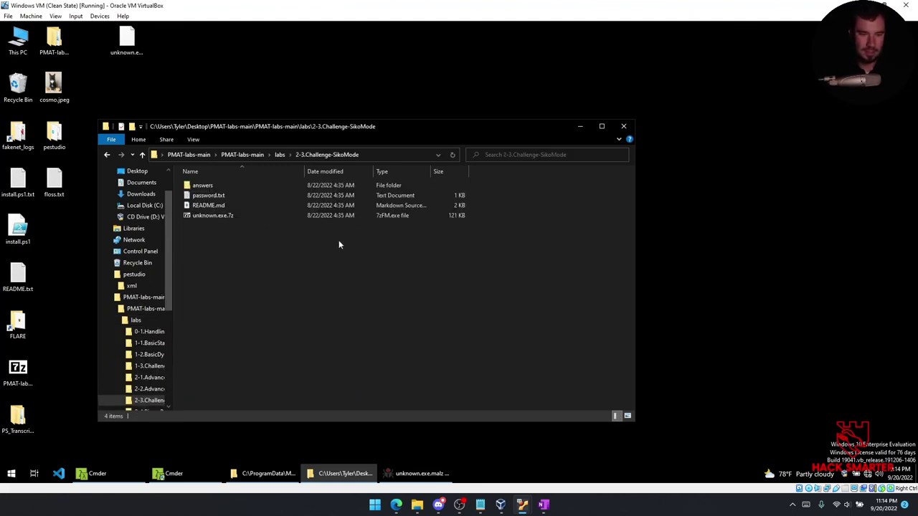
{"action": "double_click", "coordinate": [203, 185]}
{"action": "double_click", "coordinate": [234, 187]}
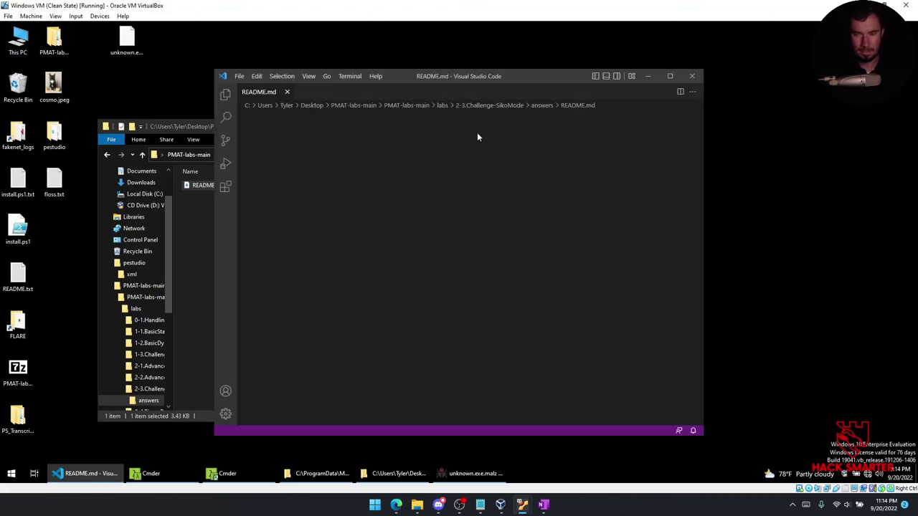
Maximize VS Code, trust the workspace, and copy the entire Challenge Answers README text.
{"action": "left_click", "coordinate": [671, 77]}
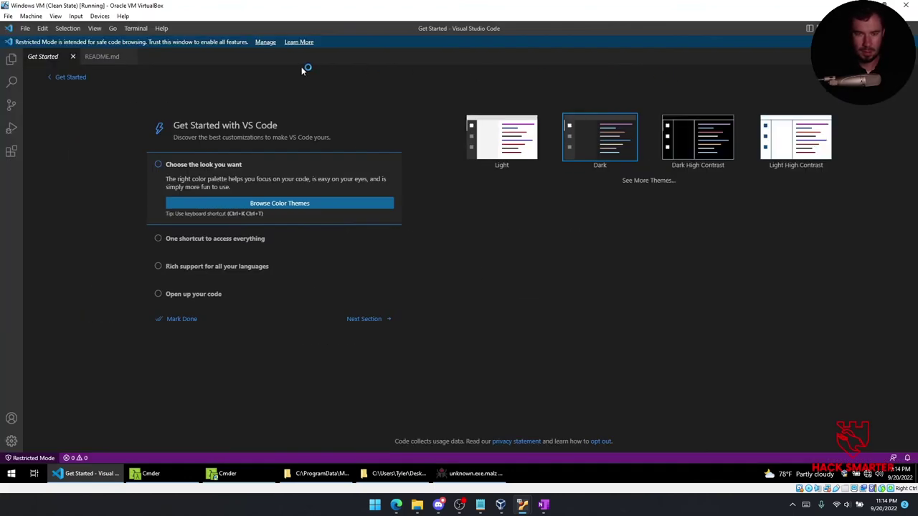
{"action": "left_click", "coordinate": [100, 57]}
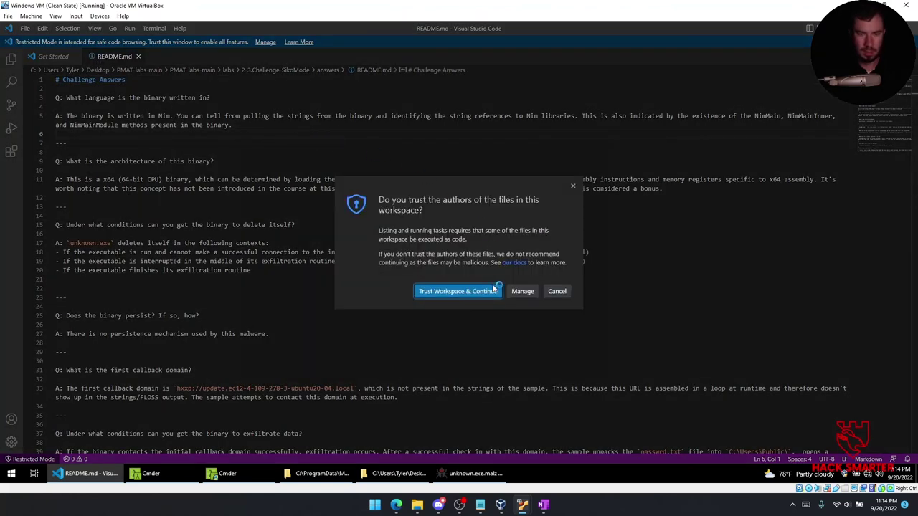
{"action": "left_click", "coordinate": [494, 289]}
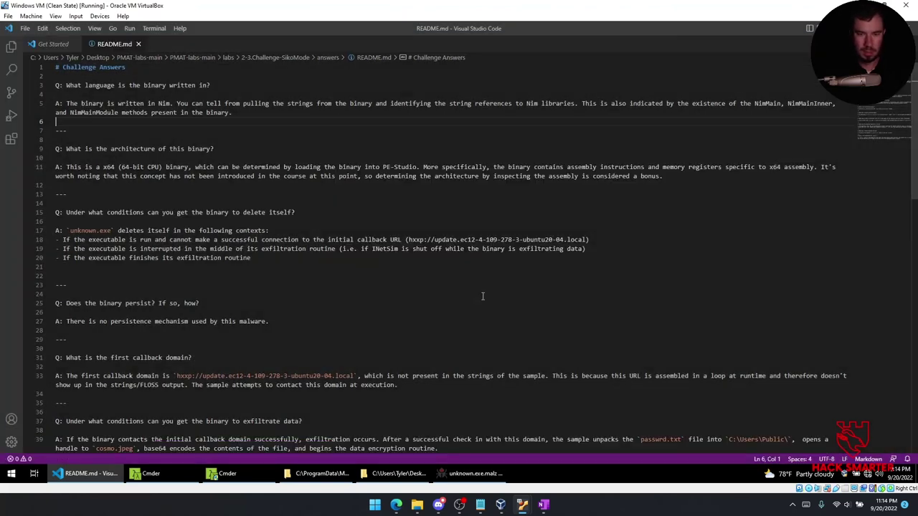
{"action": "left_click", "coordinate": [231, 177]}
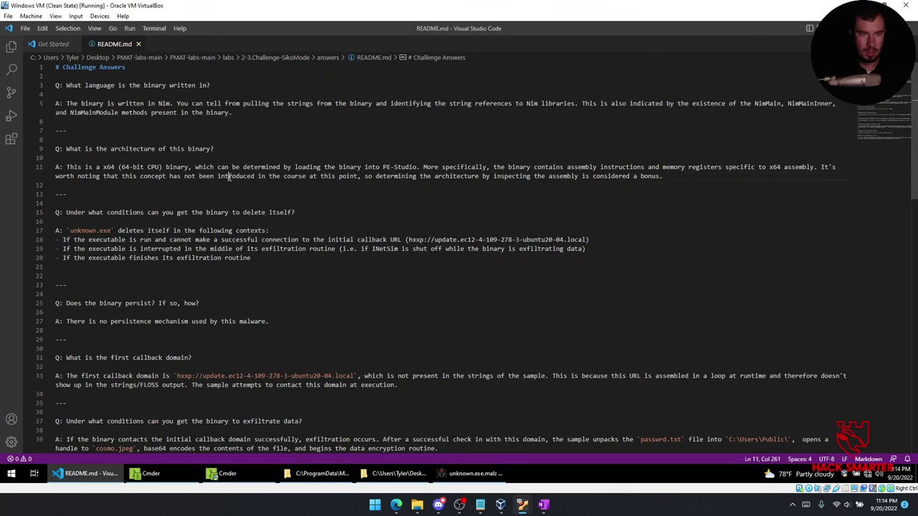
{"action": "left_click", "coordinate": [215, 148]}
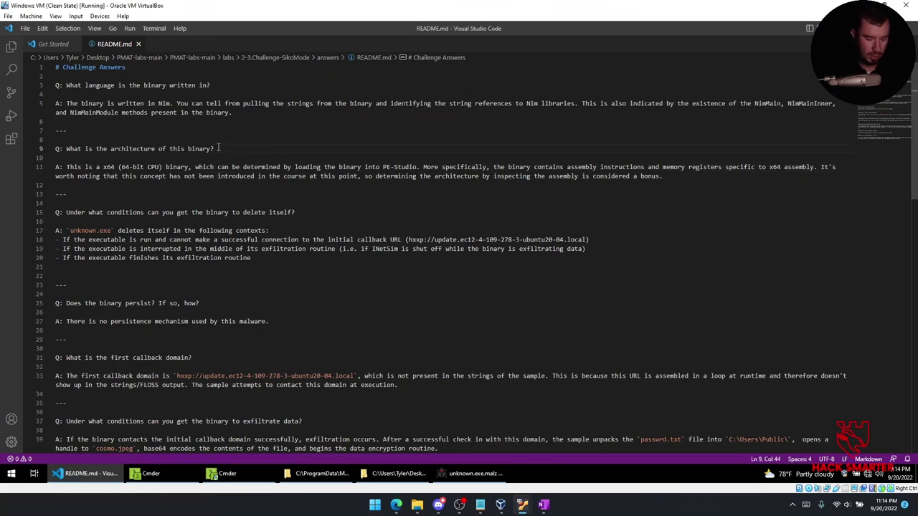
{"action": "key", "text": "ctrl+a"}
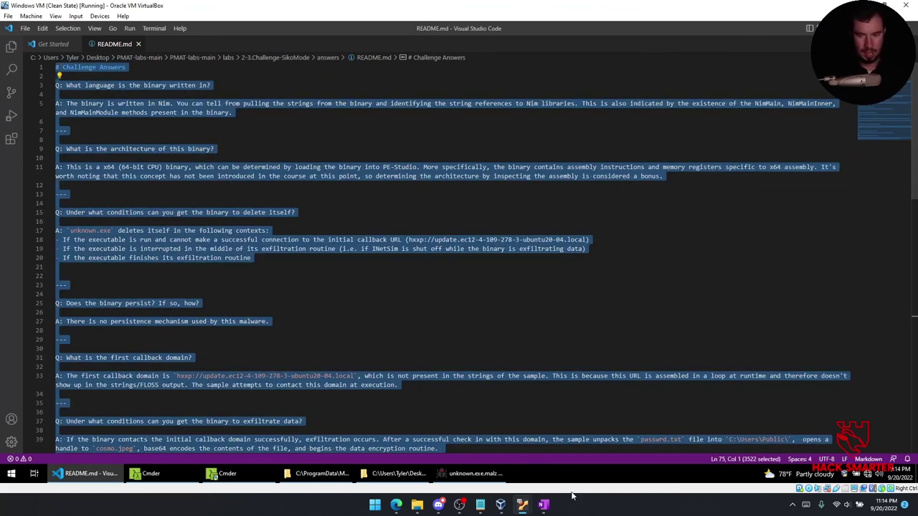
{"action": "left_click", "coordinate": [543, 504]}
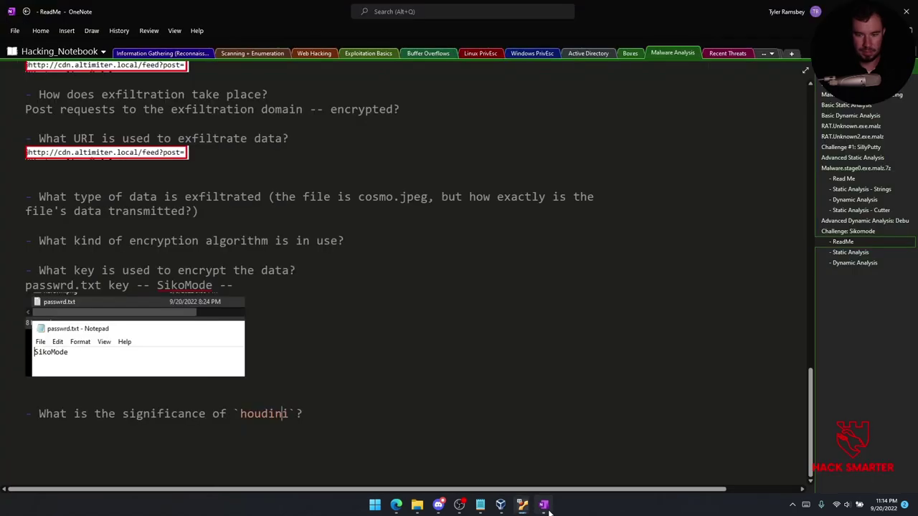
Add a page titled '- Answers' as a subpage of Challenge: Sikomode.
{"action": "left_click", "coordinate": [821, 298]}
{"action": "type", "text": "- Answers"}
{"action": "right_click", "coordinate": [841, 273]}
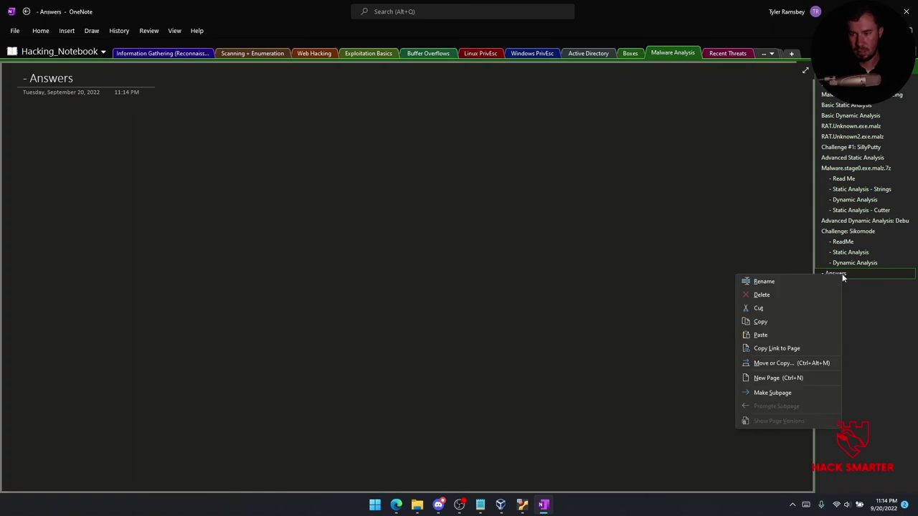
{"action": "left_click", "coordinate": [785, 391]}
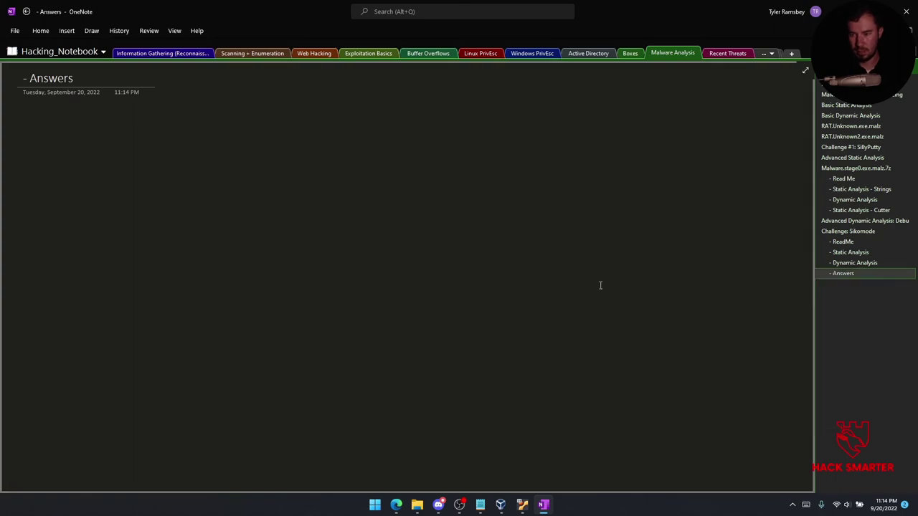
Paste the Challenge Answers onto the page and narrow the note container so the text re-wraps.
{"action": "left_click", "coordinate": [32, 115]}
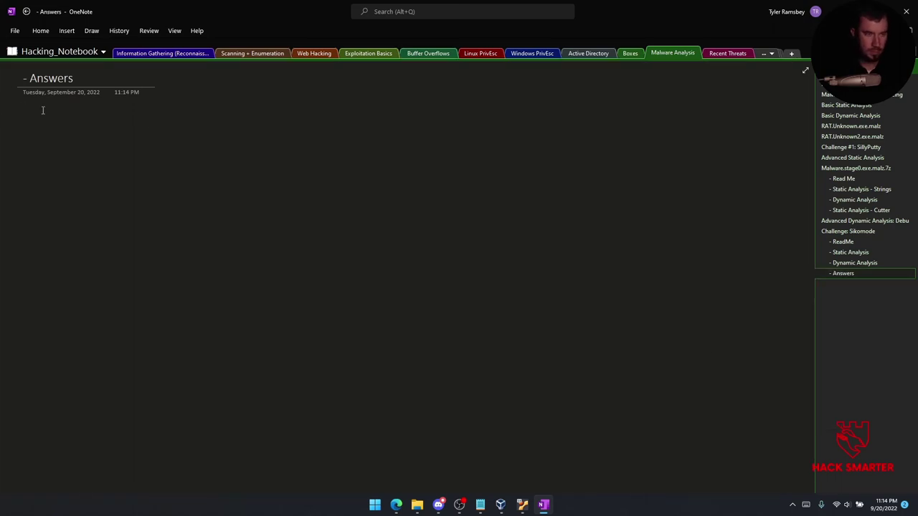
{"action": "key", "text": "ctrl+v"}
{"action": "scroll", "coordinate": [368, 196], "scroll_direction": "up", "scroll_amount": 10}
{"action": "left_click_drag", "start_coordinate": [572, 200], "coordinate": [796, 205]}
{"action": "scroll", "coordinate": [237, 231], "scroll_direction": "up", "scroll_amount": 3}
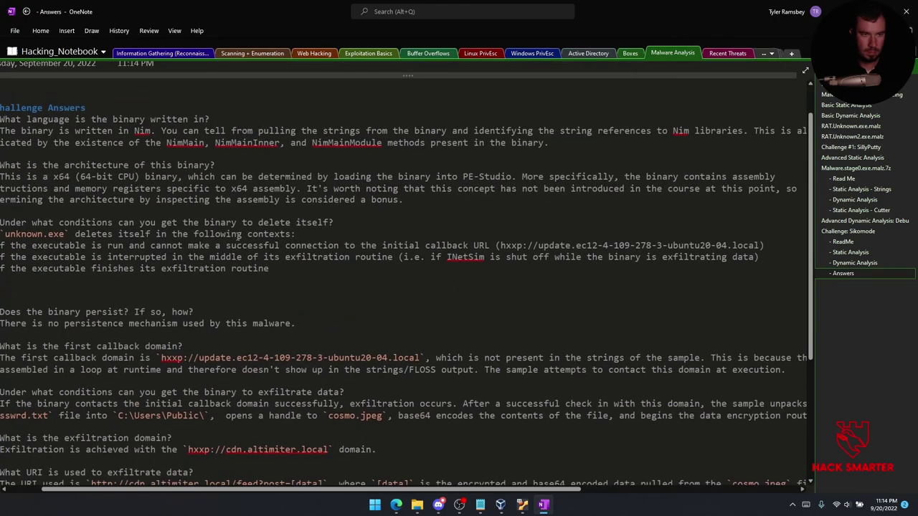
{"action": "scroll", "coordinate": [238, 235], "scroll_direction": "down", "scroll_amount": 3}
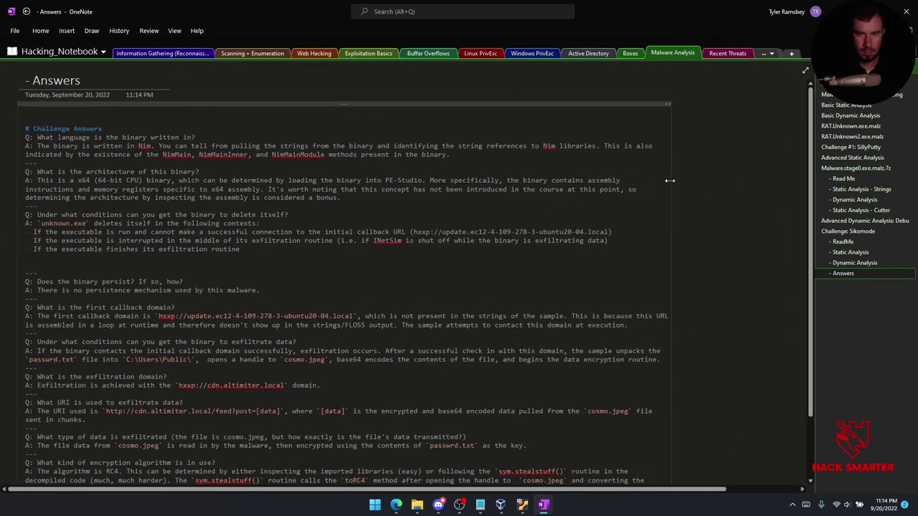
{"action": "left_click_drag", "start_coordinate": [671, 180], "coordinate": [476, 180]}
{"action": "scroll", "coordinate": [141, 162], "scroll_direction": "up", "scroll_amount": 3}
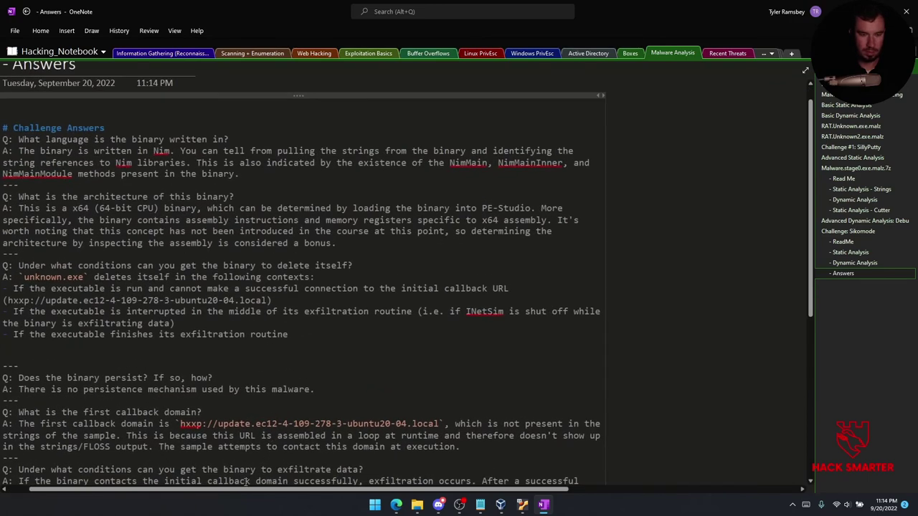
{"action": "scroll", "coordinate": [249, 481], "scroll_direction": "left", "scroll_amount": 2}
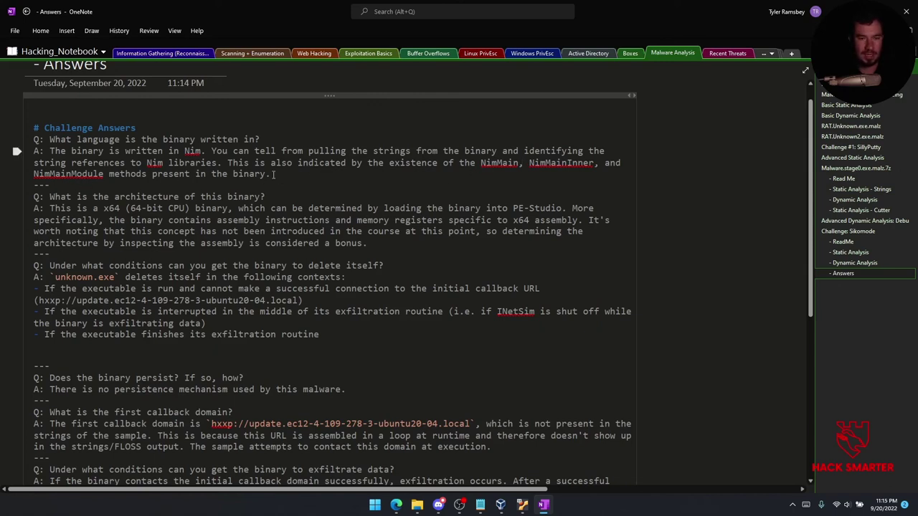
Review the pasted answers, briefly selecting the first answer line and the callback URL's end.
{"action": "left_click_drag", "start_coordinate": [263, 139], "coordinate": [39, 140]}
{"action": "left_click", "coordinate": [197, 204]}
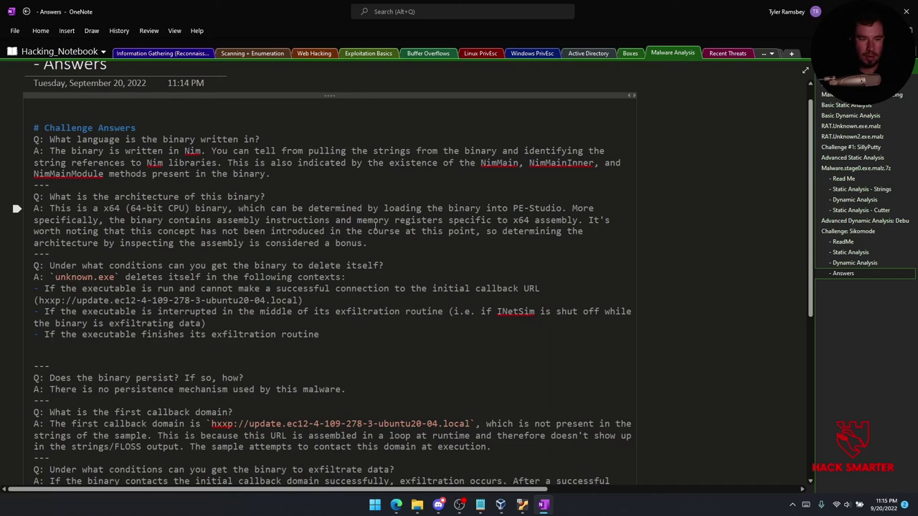
{"action": "scroll", "coordinate": [198, 232], "scroll_direction": "down", "scroll_amount": 2}
{"action": "scroll", "coordinate": [293, 188], "scroll_direction": "up", "scroll_amount": 1}
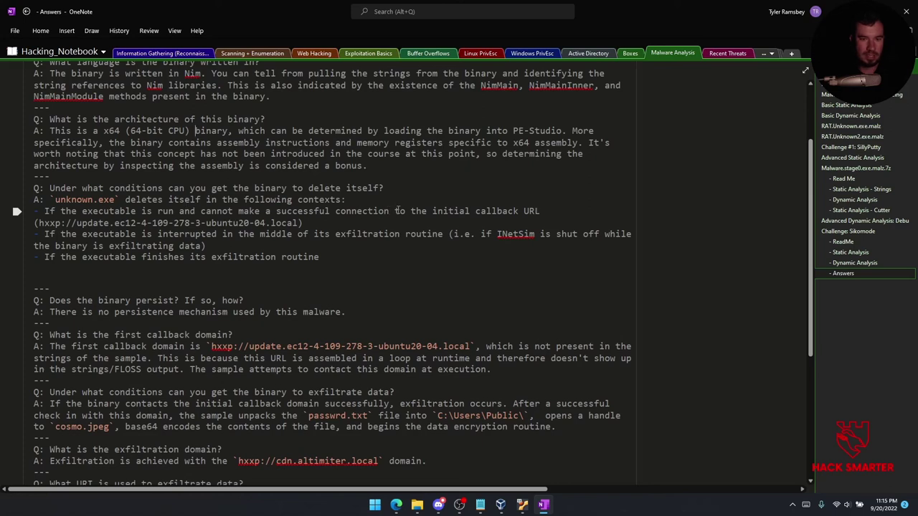
{"action": "left_click_drag", "start_coordinate": [289, 227], "coordinate": [200, 224]}
{"action": "left_click", "coordinate": [157, 234]}
{"action": "scroll", "coordinate": [141, 251], "scroll_direction": "down", "scroll_amount": 2}
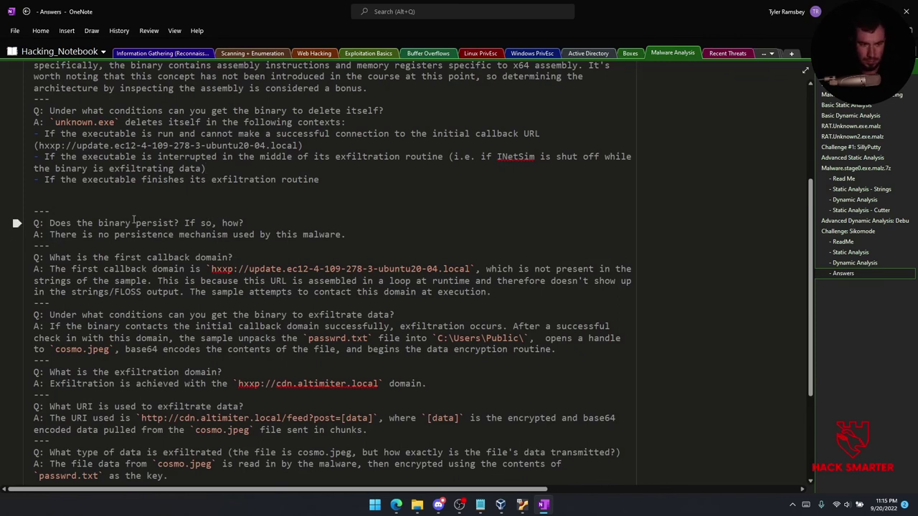
{"action": "scroll", "coordinate": [136, 223], "scroll_direction": "down", "scroll_amount": 2}
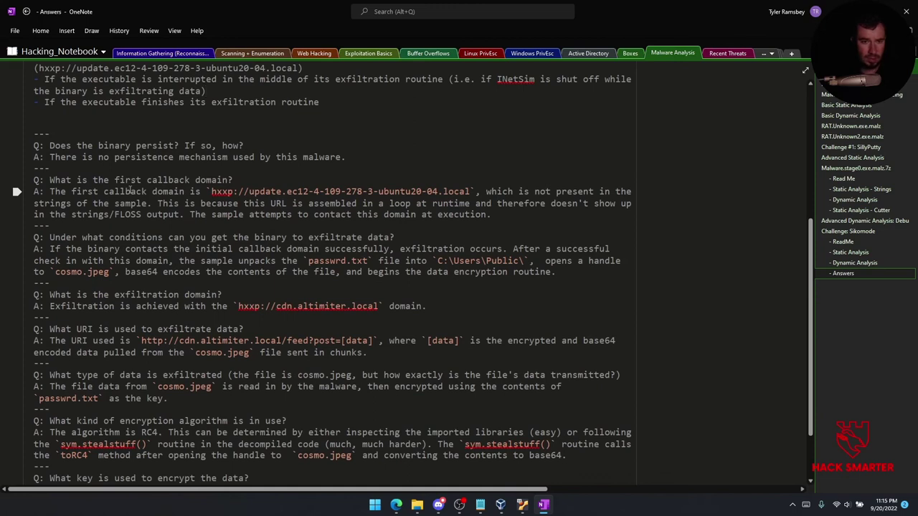